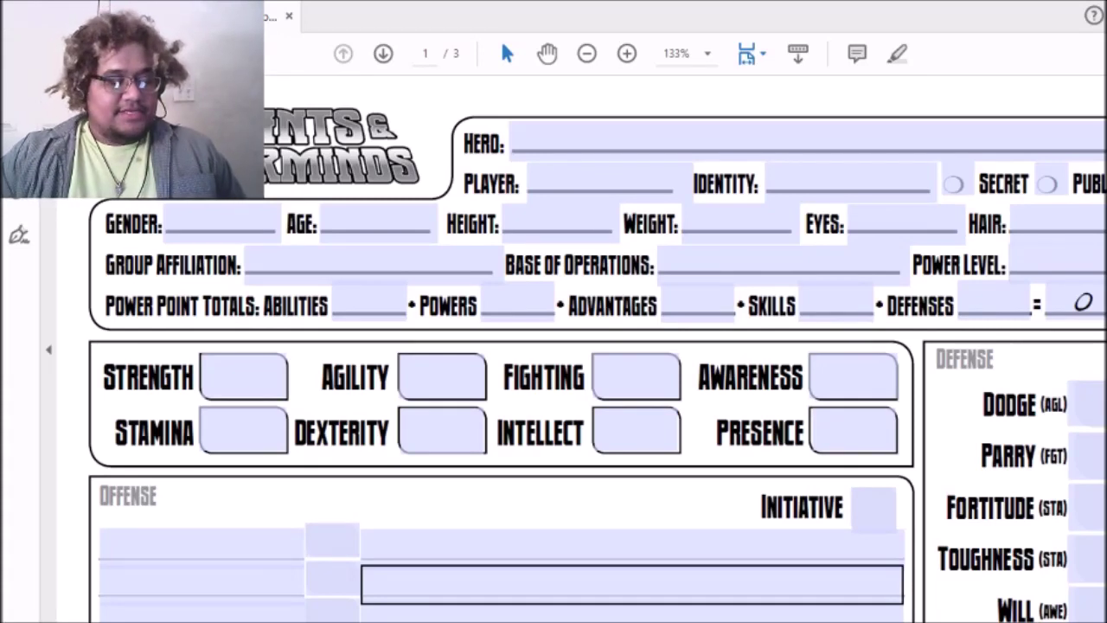
Step: Fill in the hero's full name in the character sheet header
left_click(601, 143)
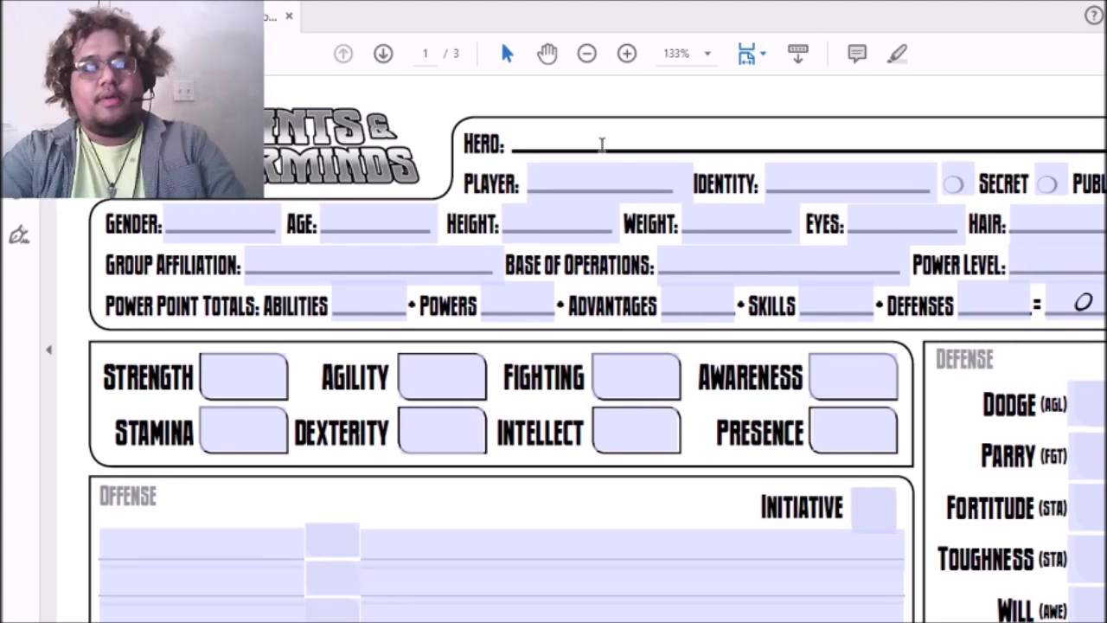
type("Elekt")
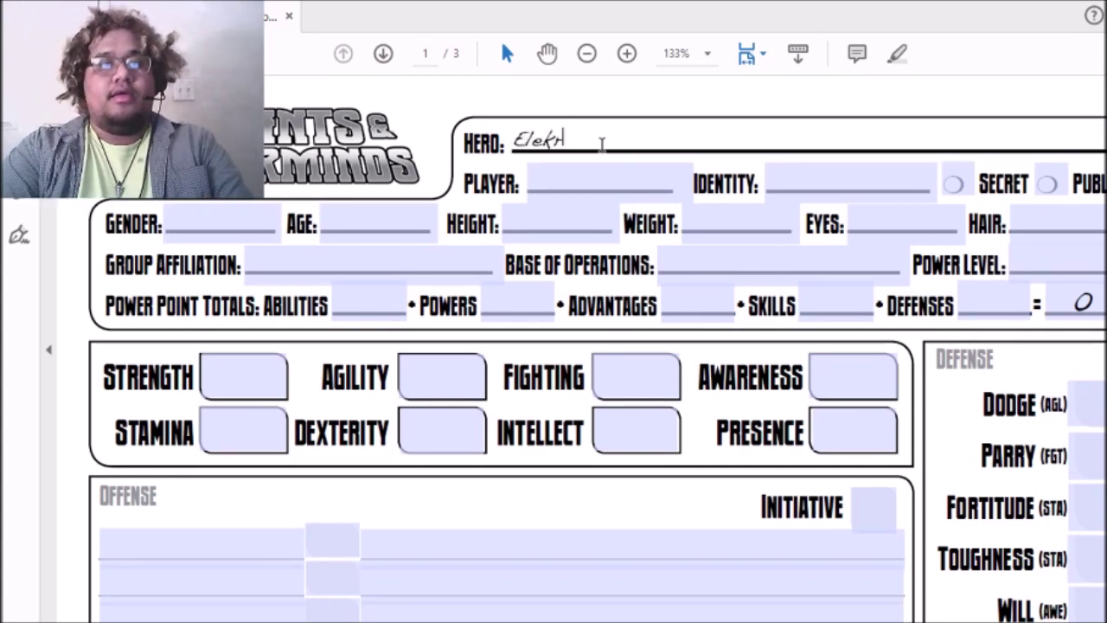
type("ra Mo")
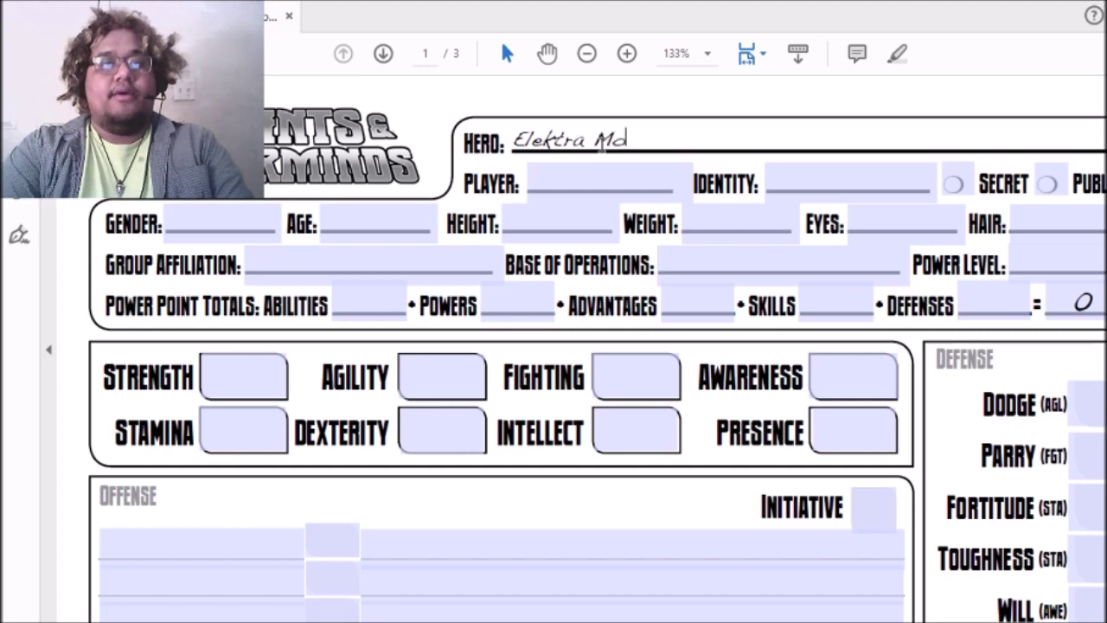
type("ore")
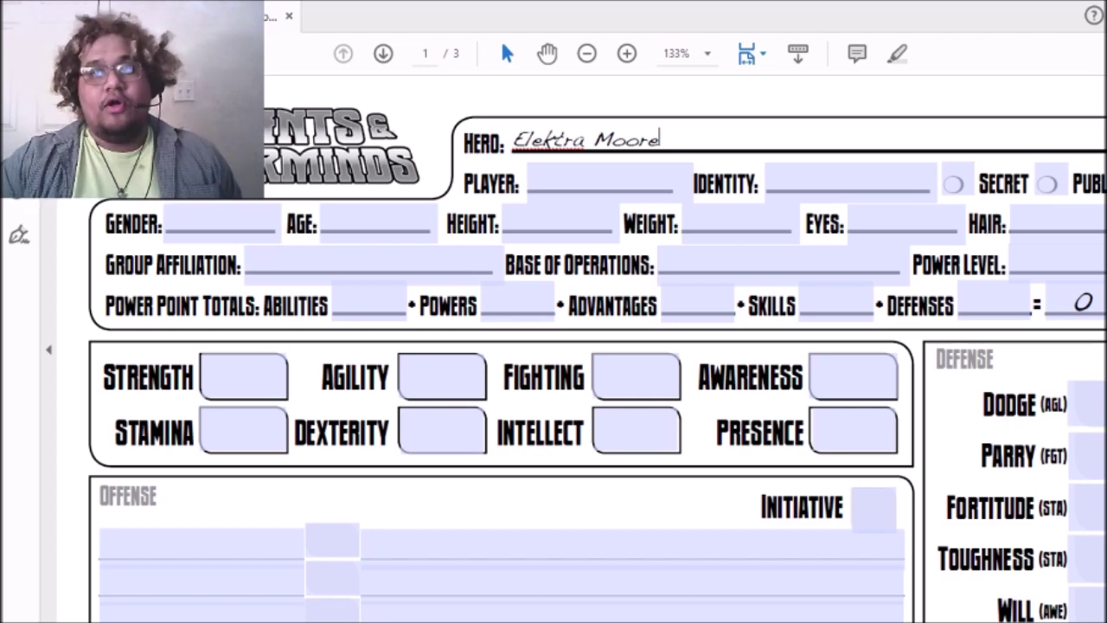
Step: Set the hero's Stamina to 2, Agility to 4 and Strength to 0 in the abilities block
scroll(441, 380, "down", 3)
left_click(240, 220)
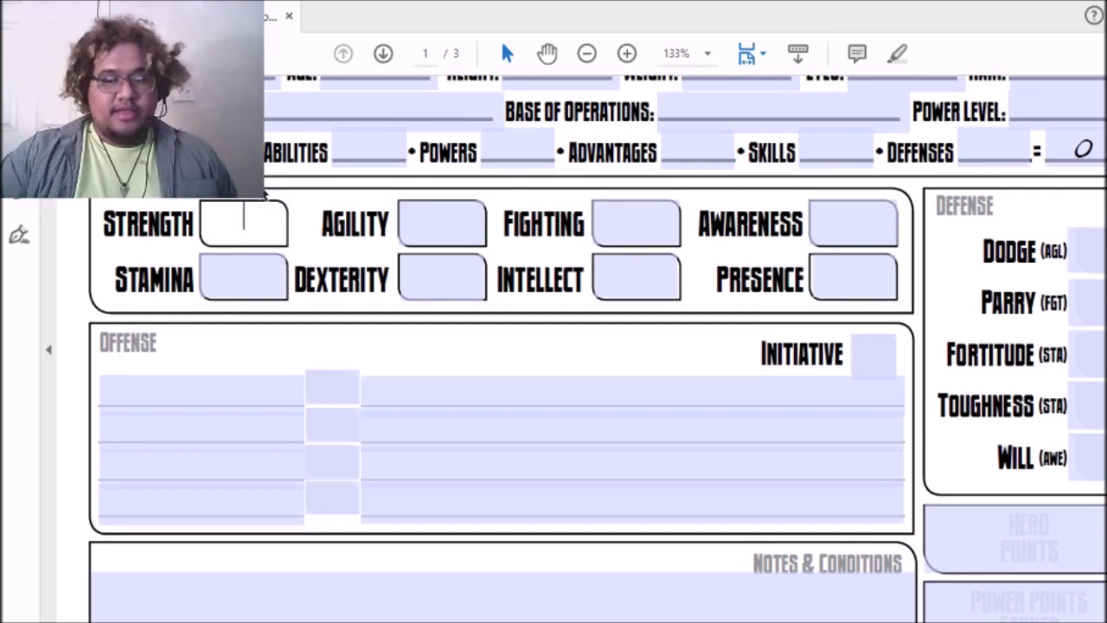
left_click(259, 279)
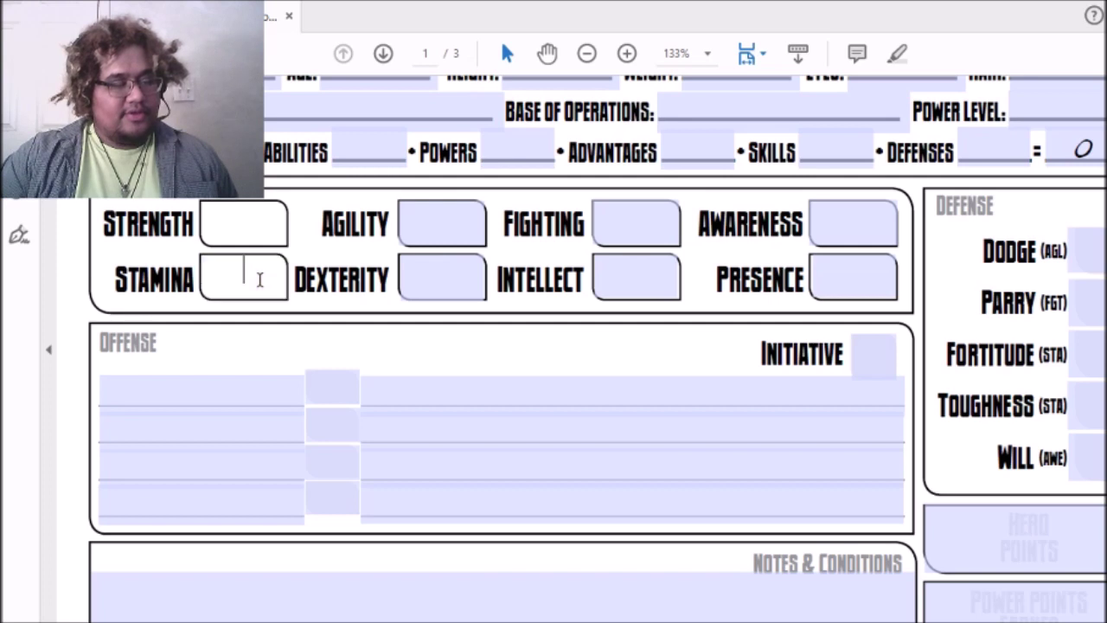
type("2")
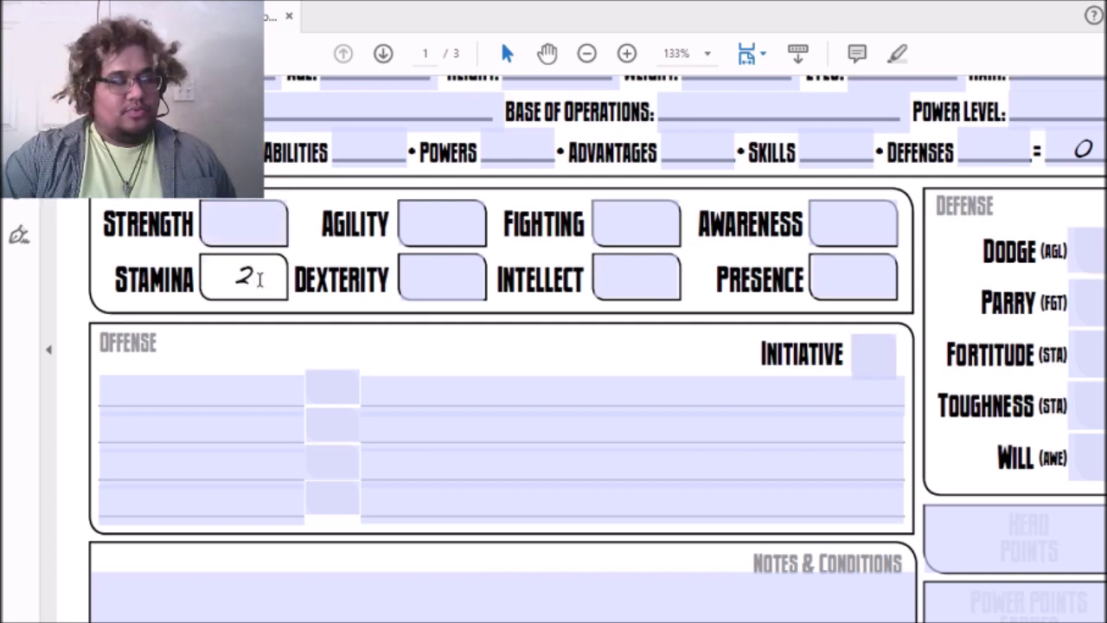
left_click(438, 232)
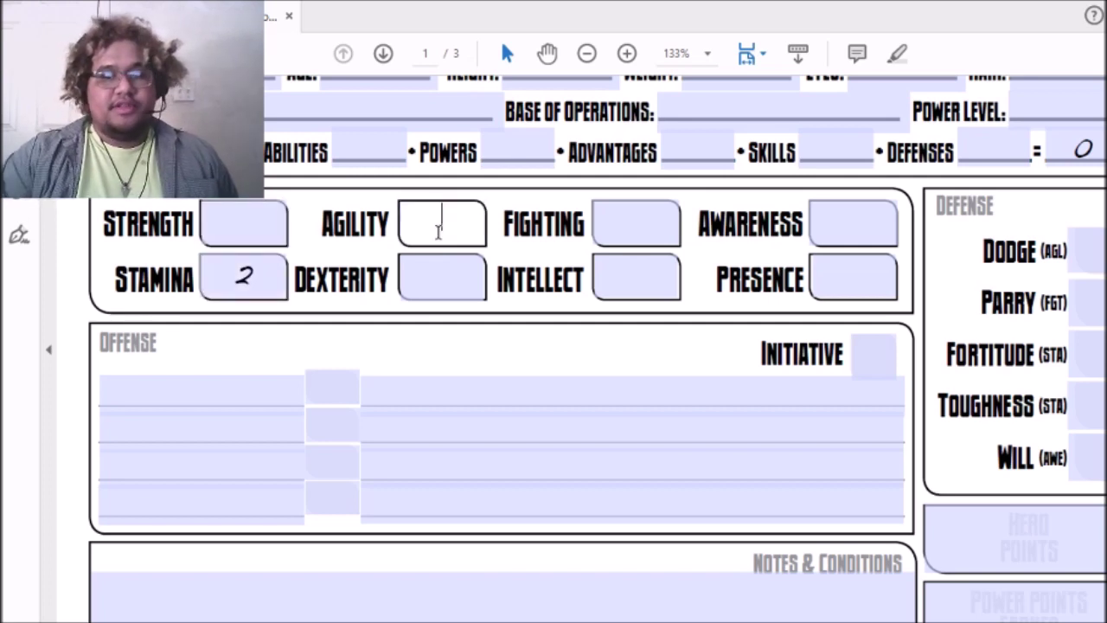
type("4")
left_click(250, 227)
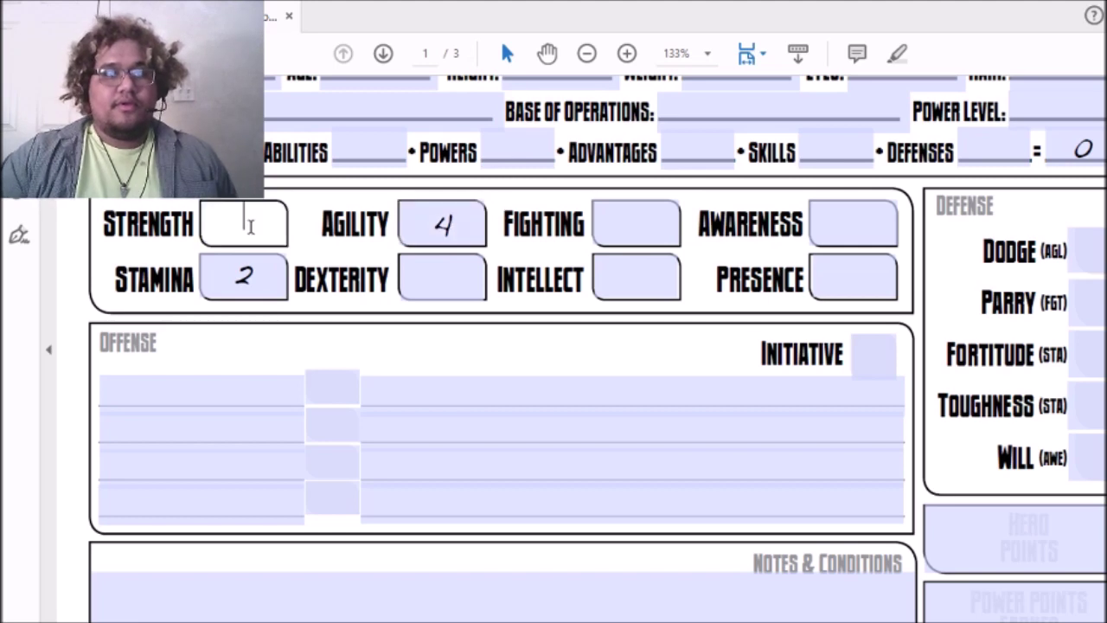
type("0")
Step: Set the hero's Dexterity to 3, Fighting to 3 and Intellect to 0 in the abilities block
left_click(435, 294)
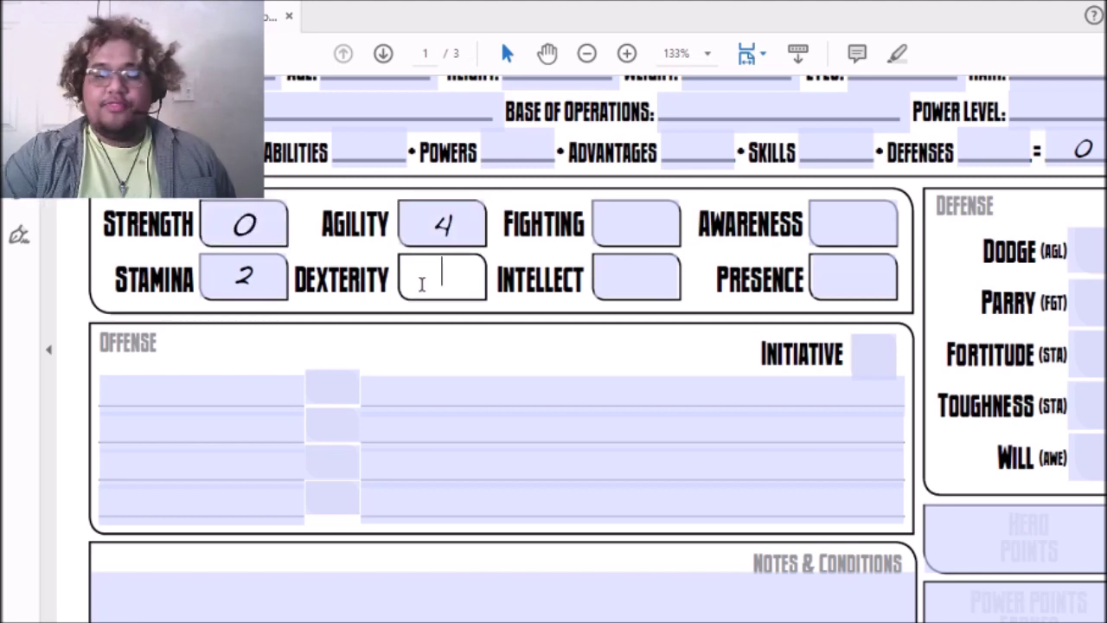
type("3")
left_click(625, 230)
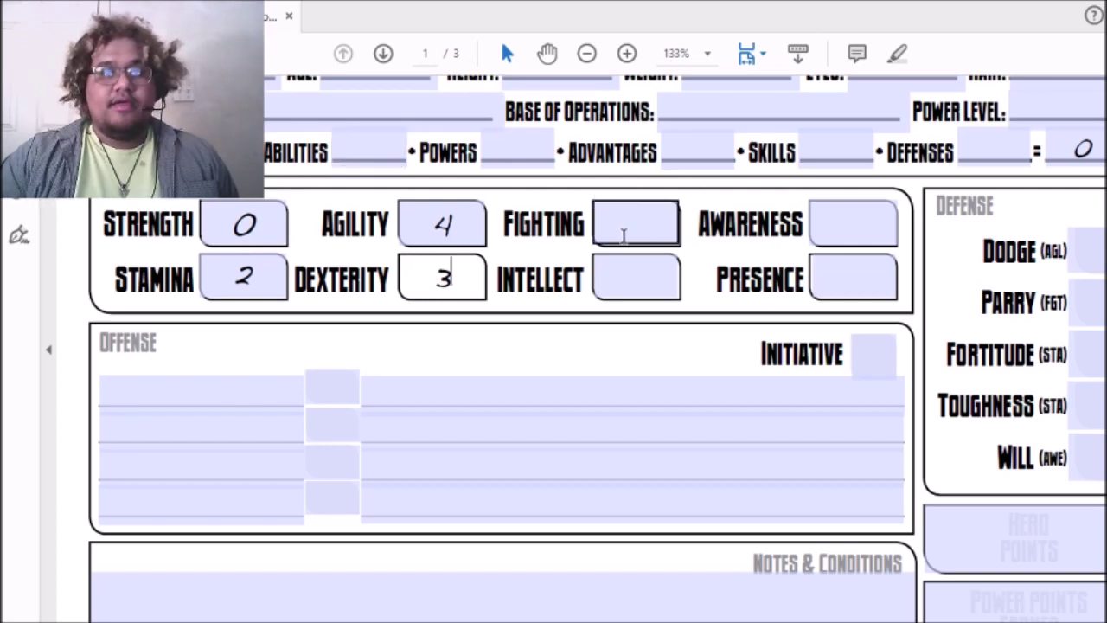
type("3")
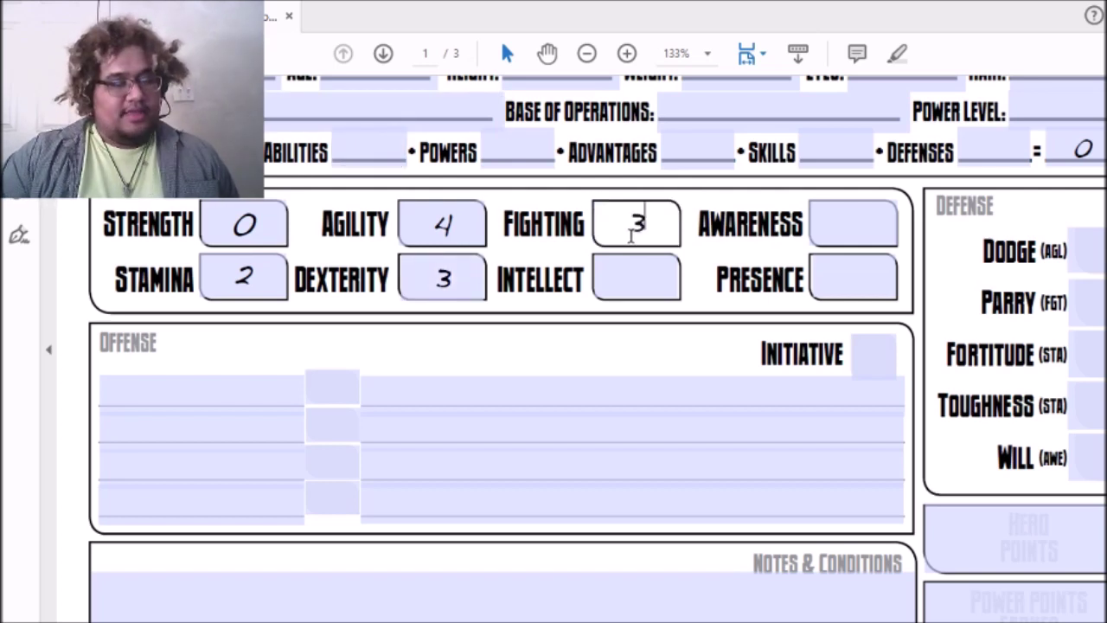
left_click(620, 278)
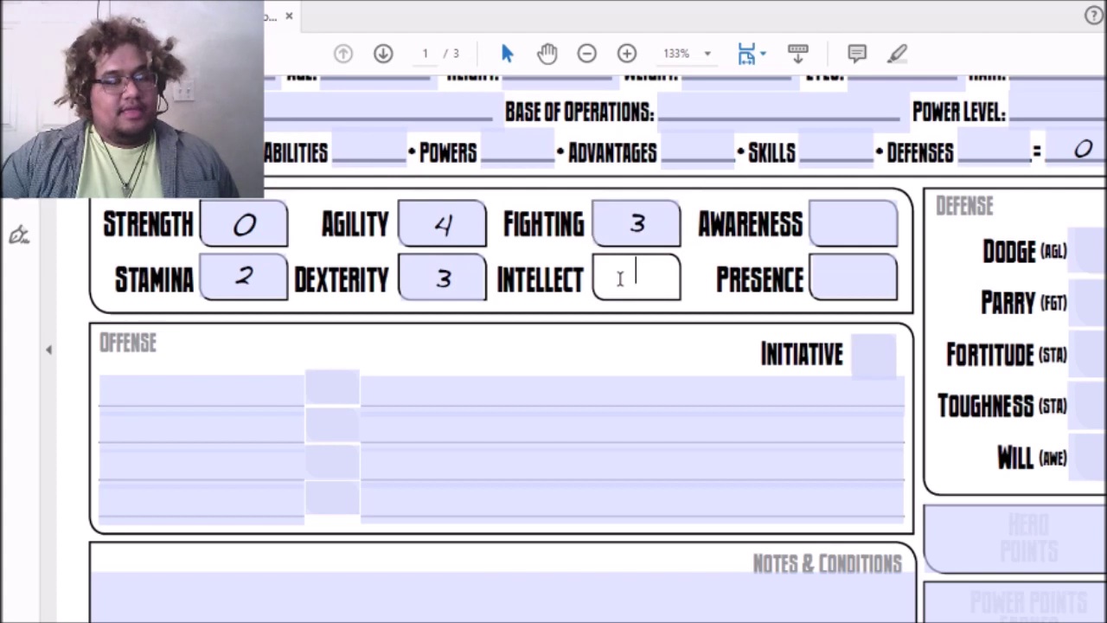
type("0")
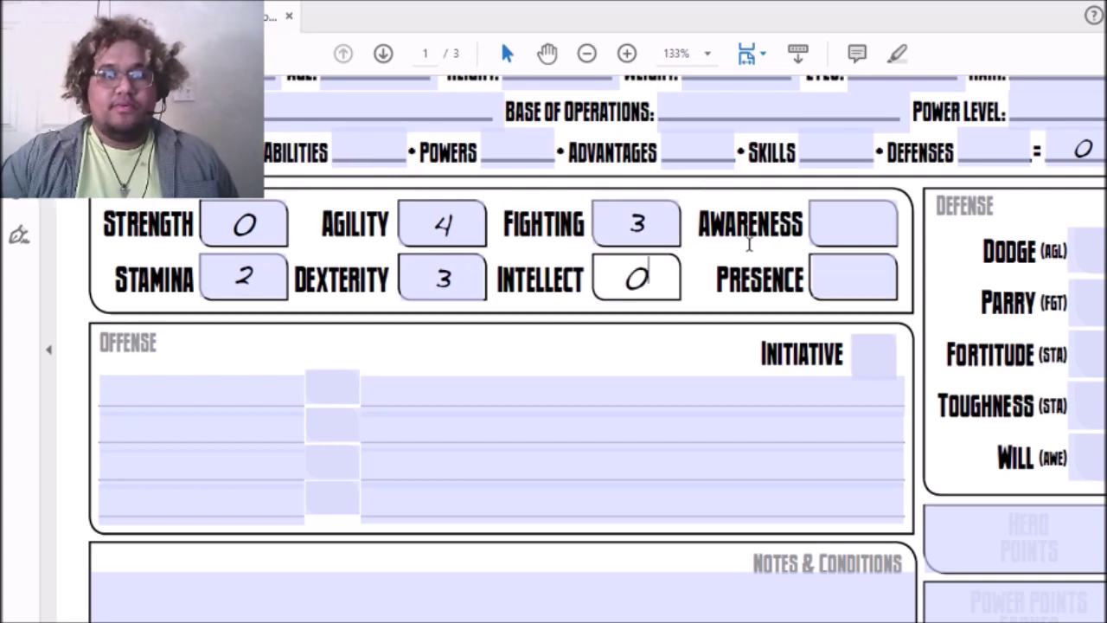
Step: Complete the abilities block with Awareness 2 and Presence 4
left_click(833, 222)
type("2")
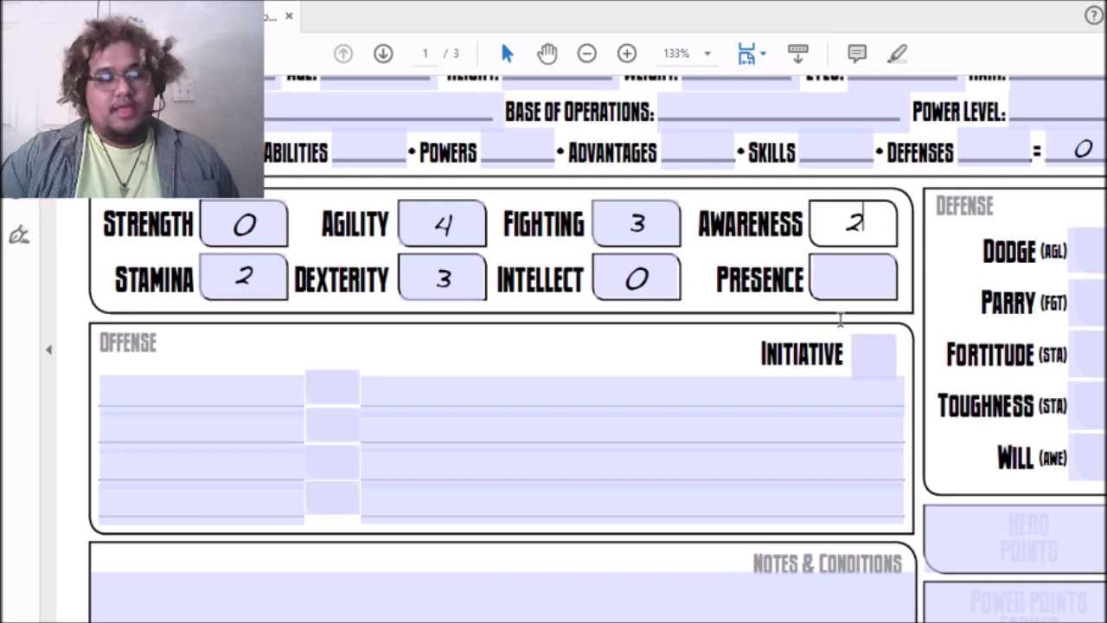
left_click(859, 290)
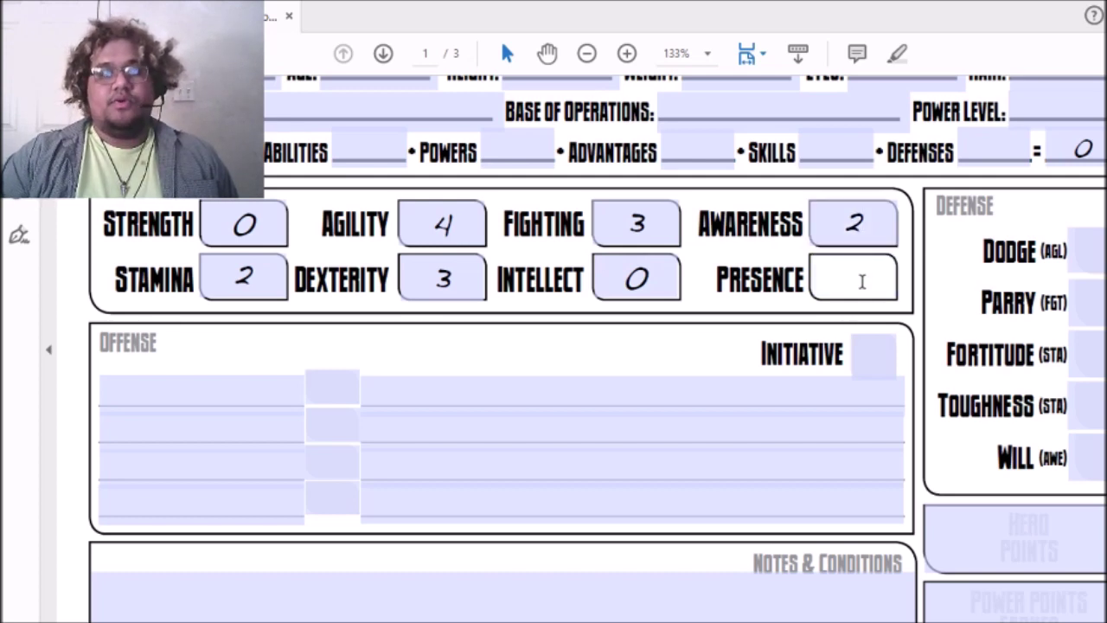
type("2")
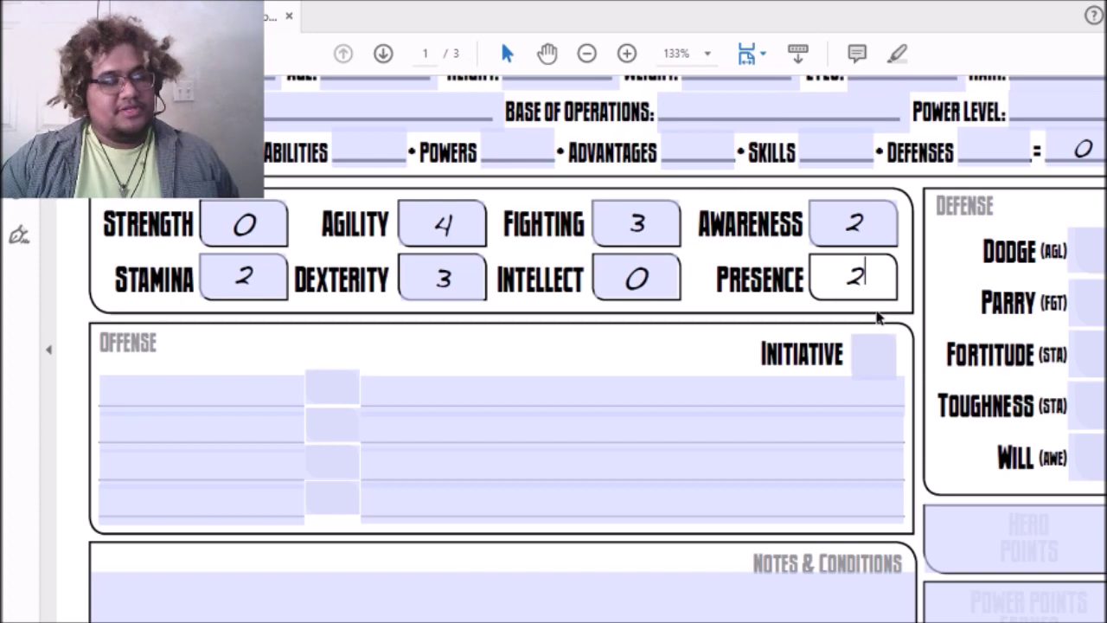
key("BackSpace")
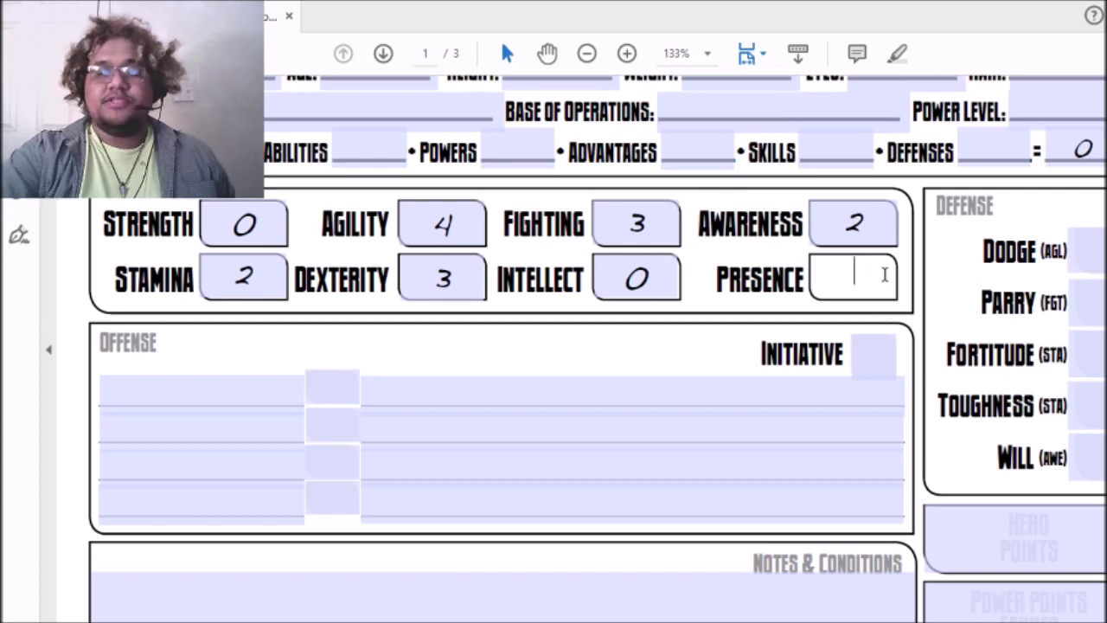
type("4")
left_click(712, 406)
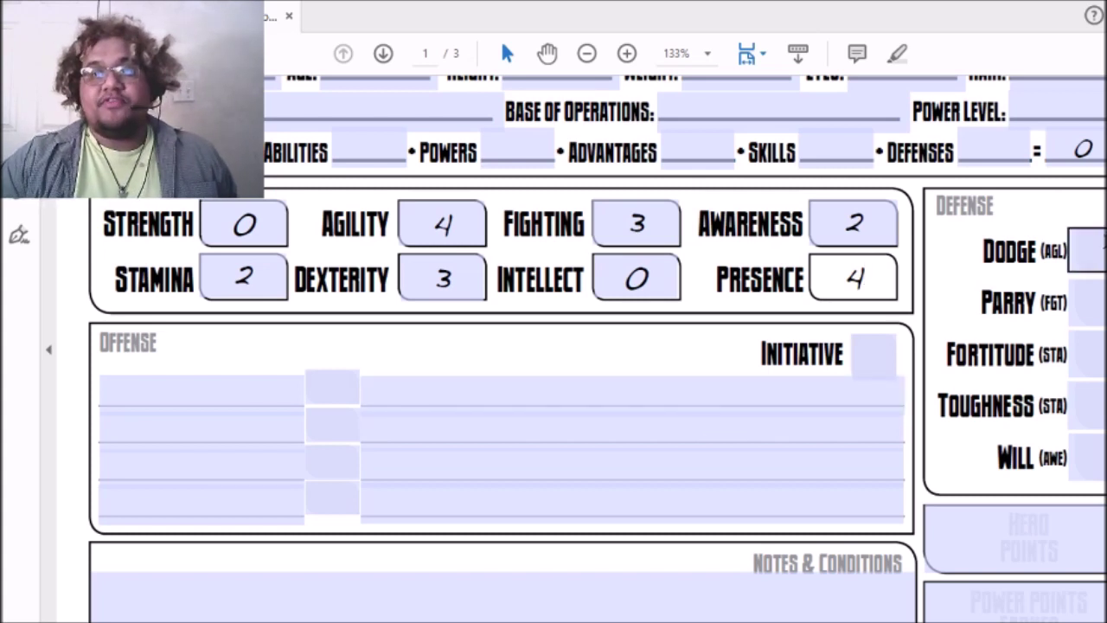
Step: Enter the defense ranks Dodge 8, Parry 6 and Fortitude 7
left_click(1102, 244)
type("8")
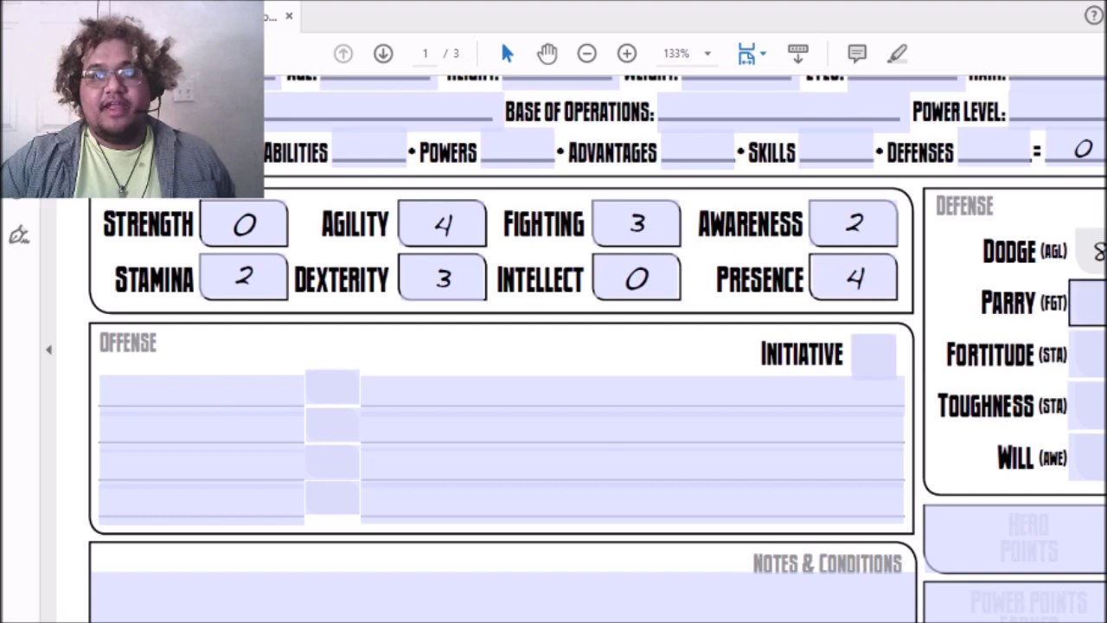
left_click(1091, 303)
type("6")
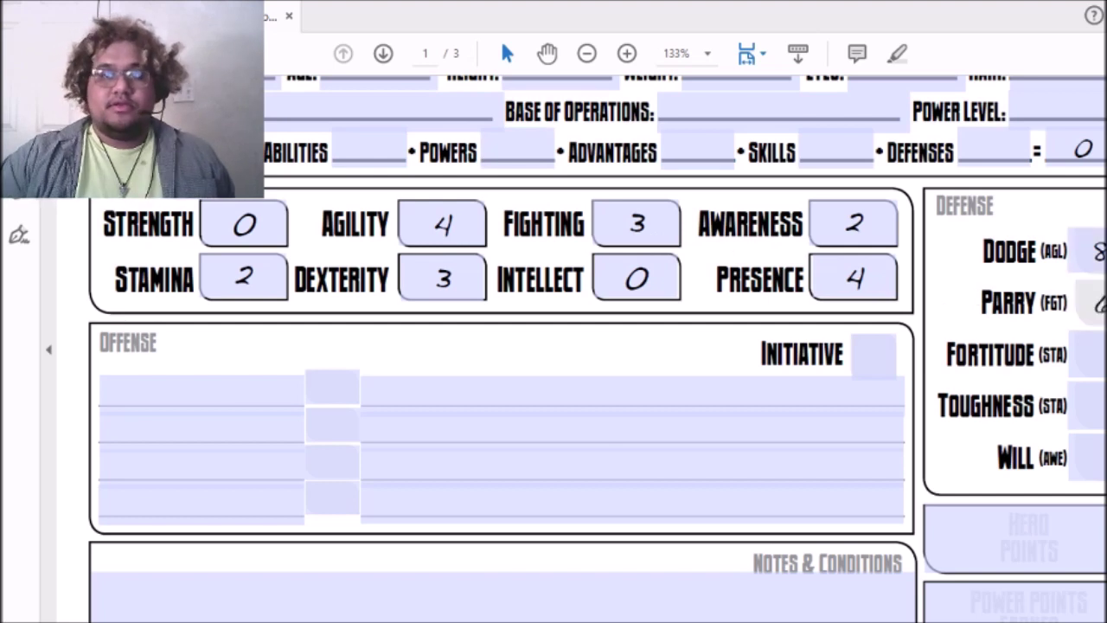
left_click(1088, 355)
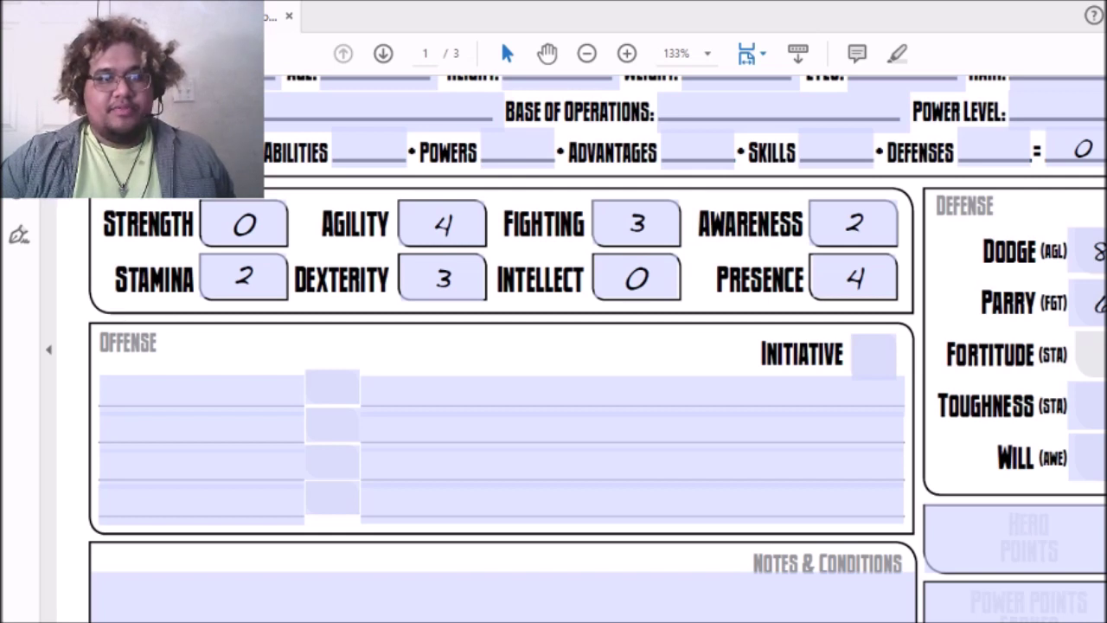
type("7")
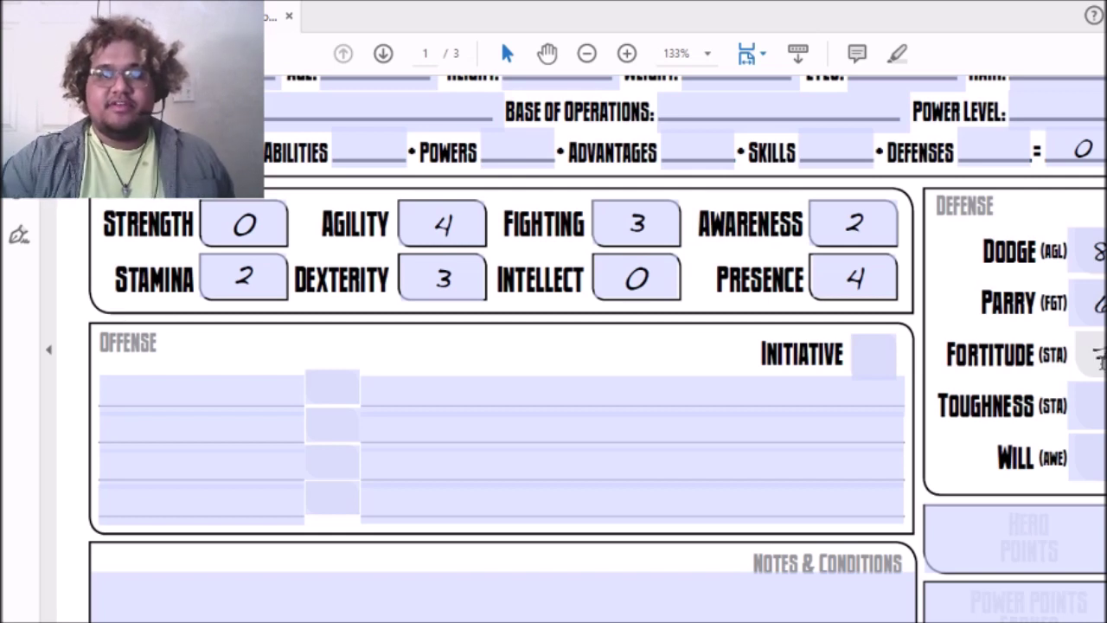
Step: Enter the remaining defense ranks, Toughness 2 and Will 10
left_click(1098, 406)
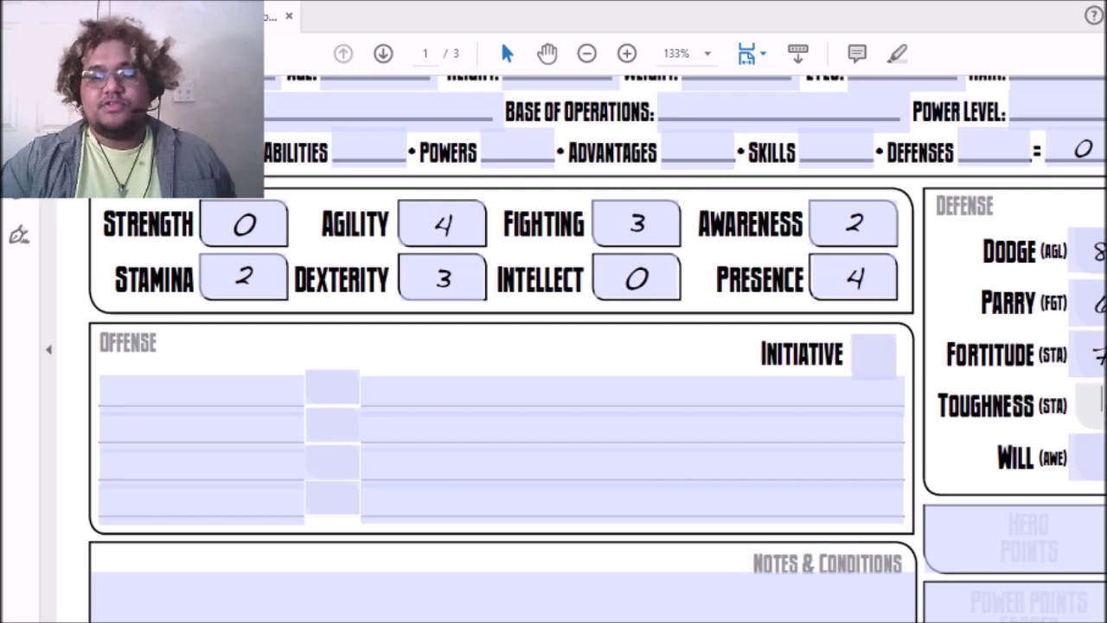
type("2")
left_click(1093, 471)
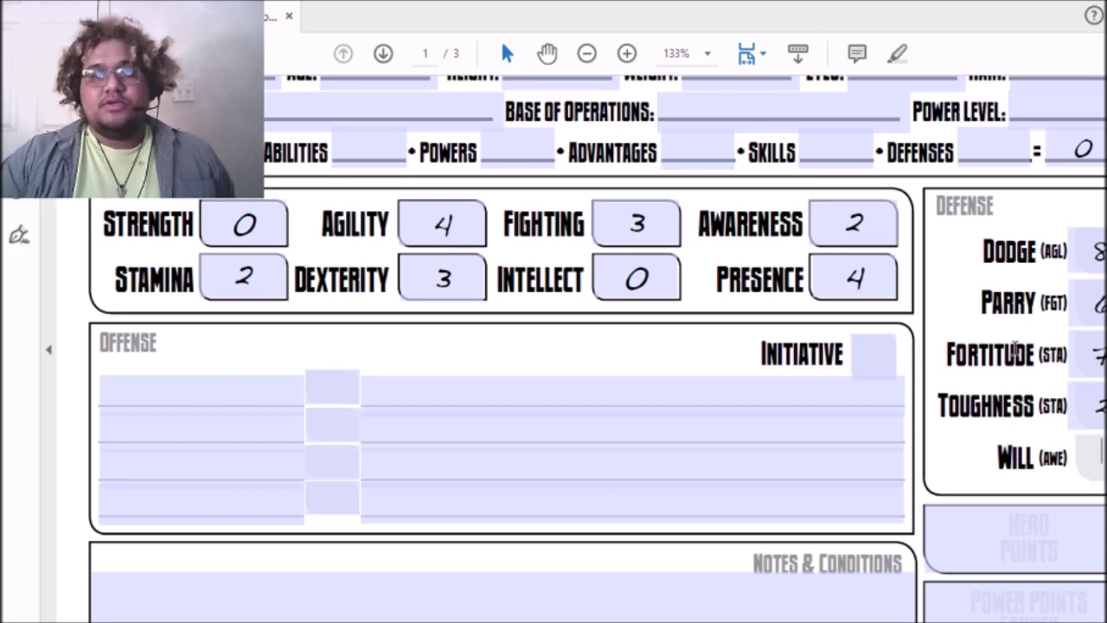
type("0")
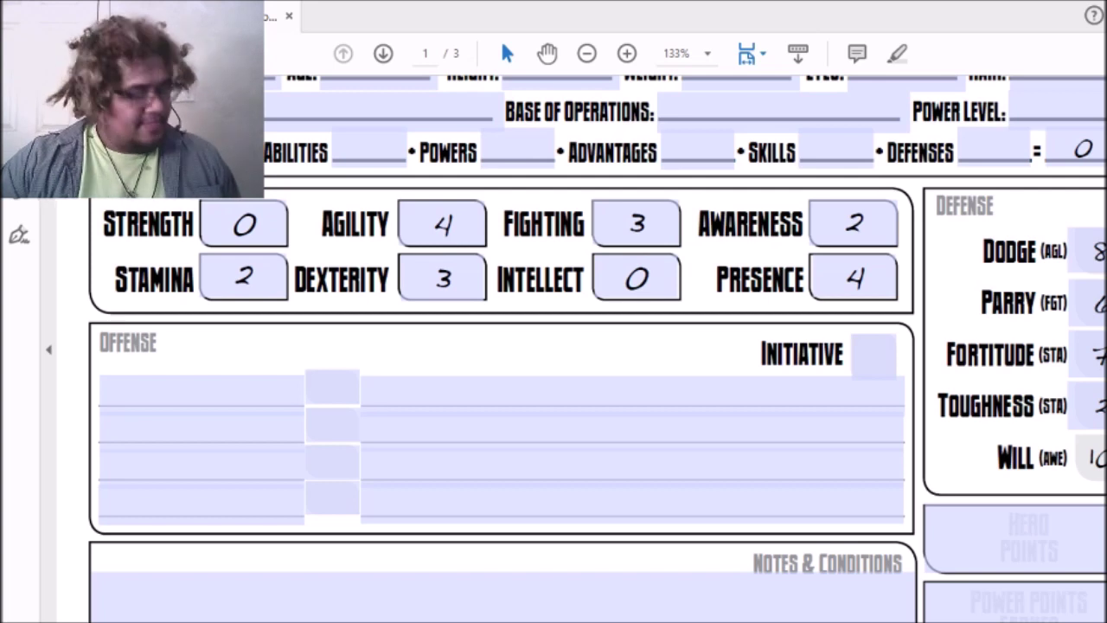
Step: Enter 18 as the Skills value in the power point totals
left_click(843, 147)
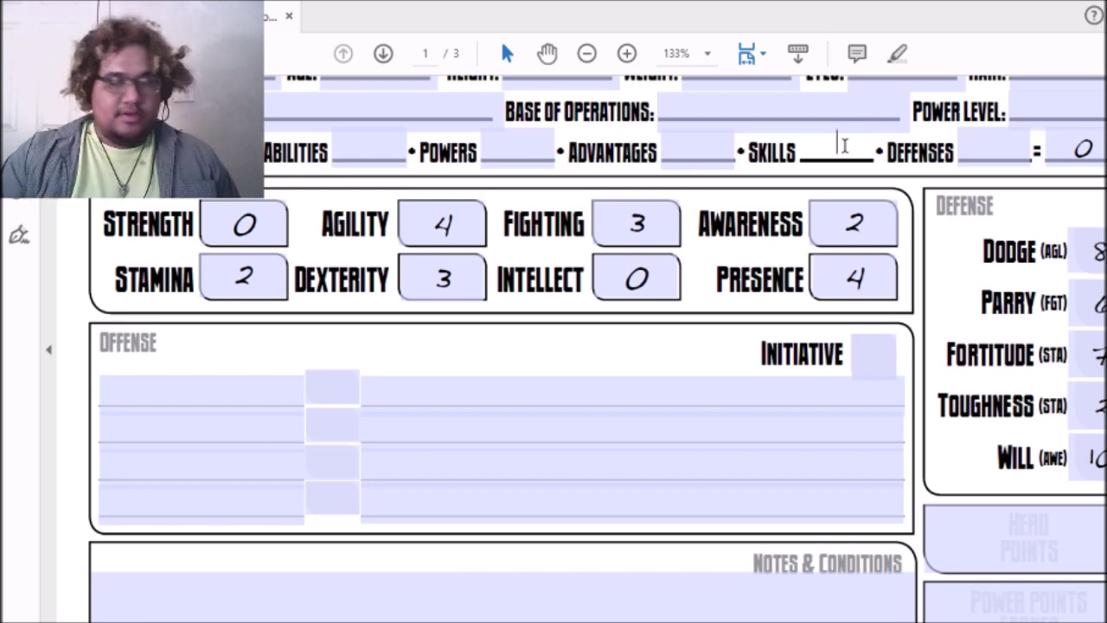
type("4")
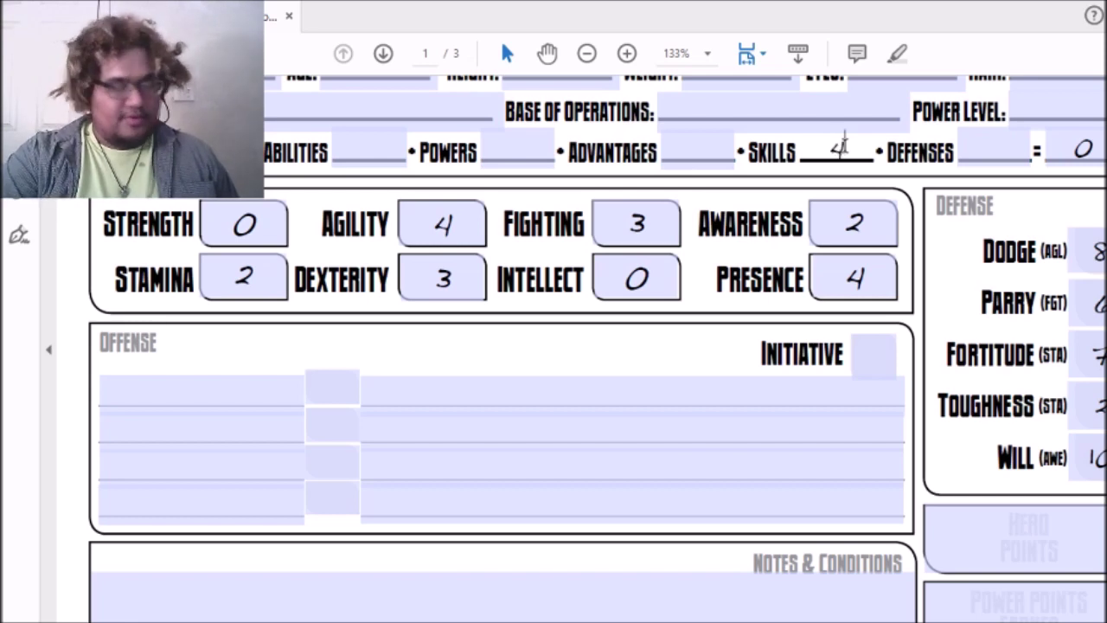
key("BackSpace")
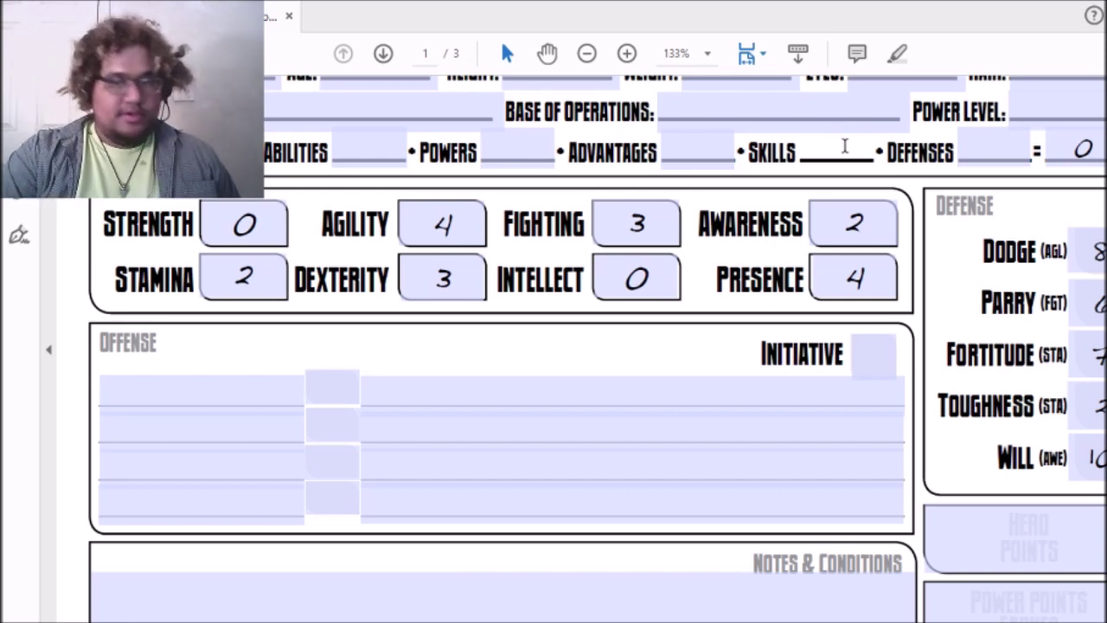
type("7")
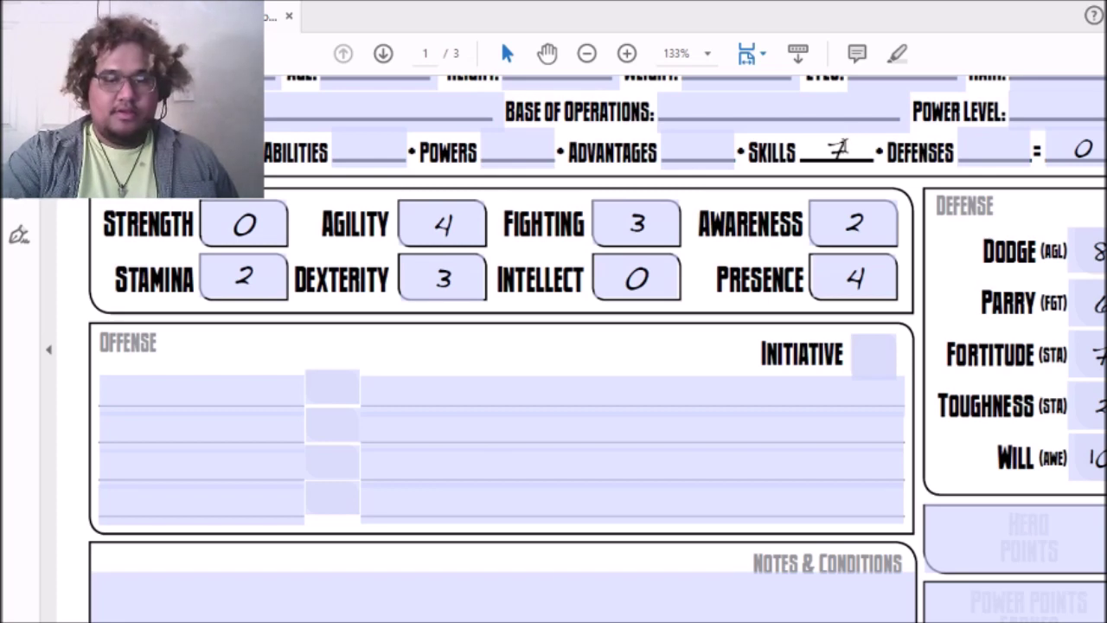
key("BackSpace")
type("12")
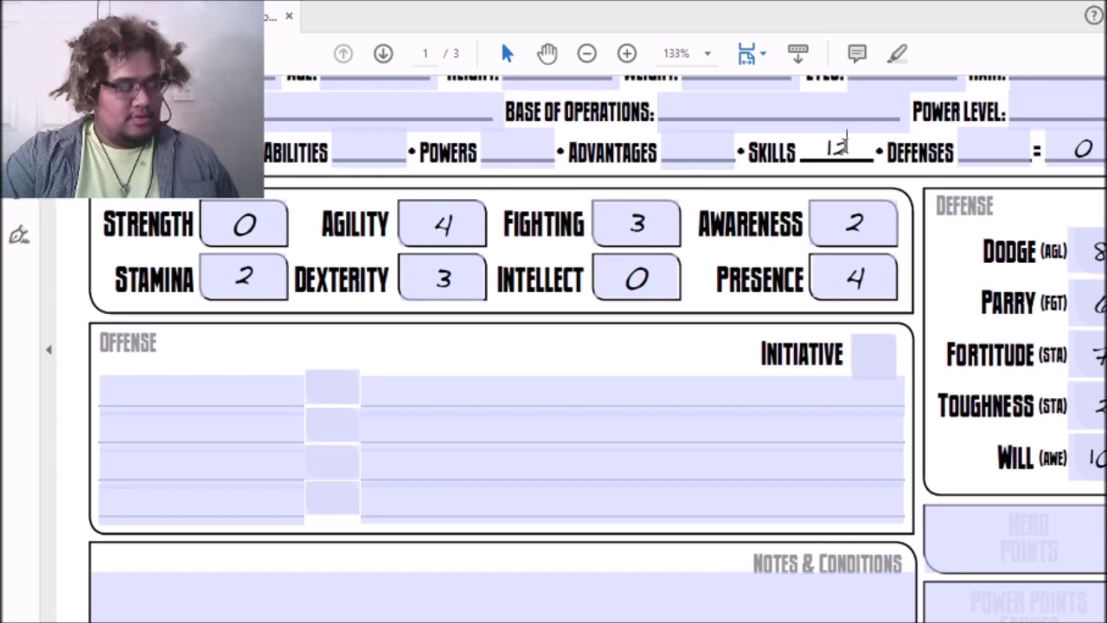
key("BackSpace")
type("8")
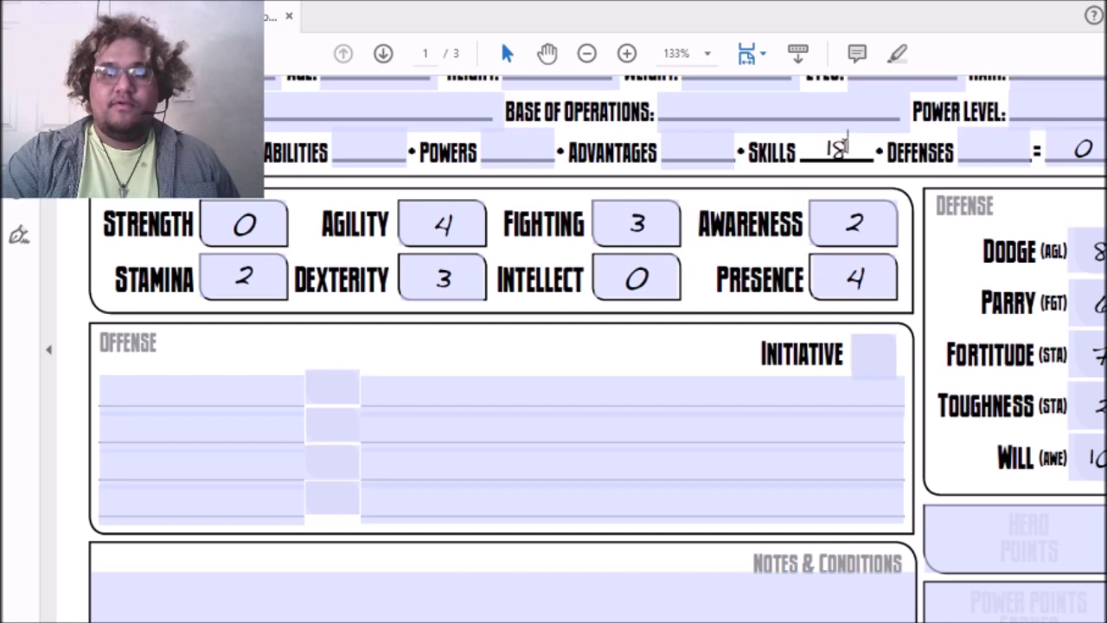
Step: Enter 18 as the Defenses value in the power point totals and clear the Skills value
left_click(995, 151)
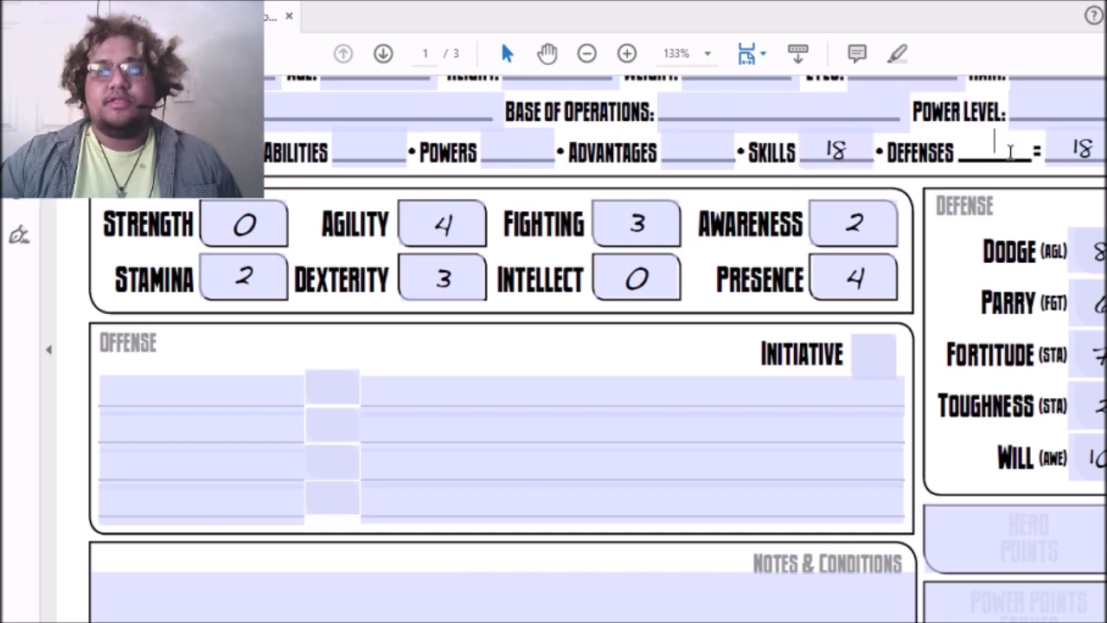
type("18")
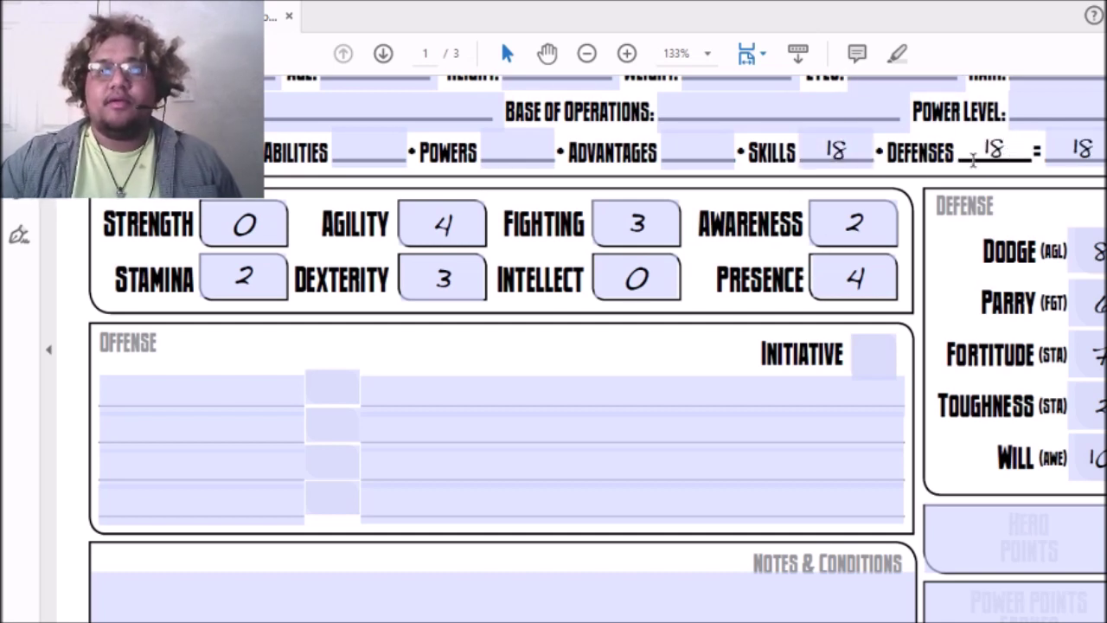
left_click(856, 147)
key("BackSpace")
key("BackSpace")
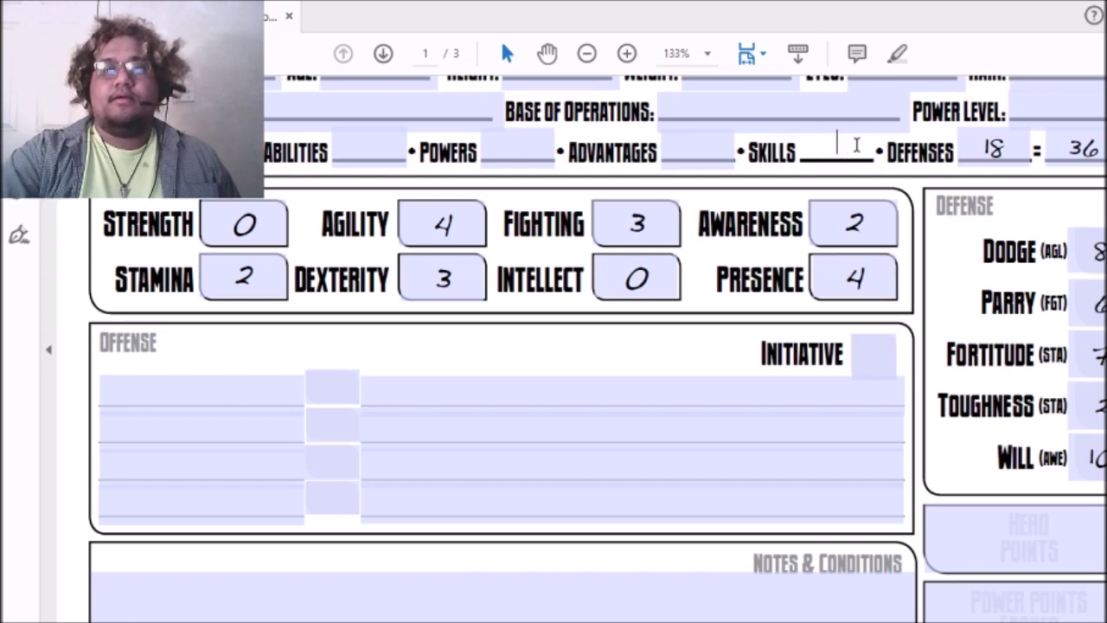
left_click(626, 399)
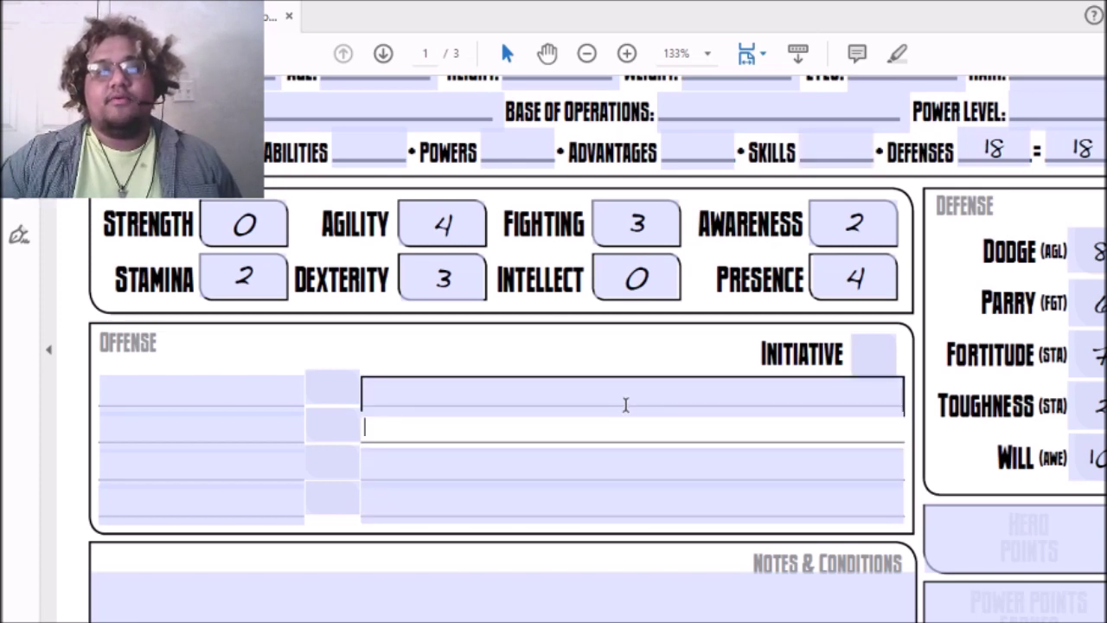
left_click(321, 388)
left_click(205, 389)
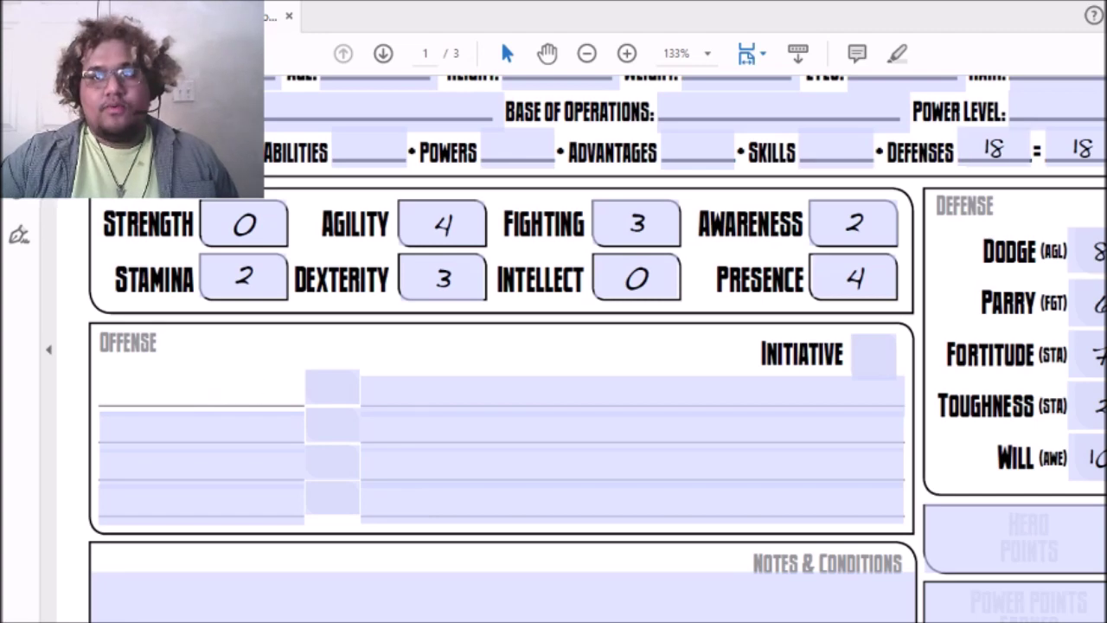
Step: Enter Energy Blast as the first Ranged Combat skill on page 2
scroll(596, 346, "down", 15)
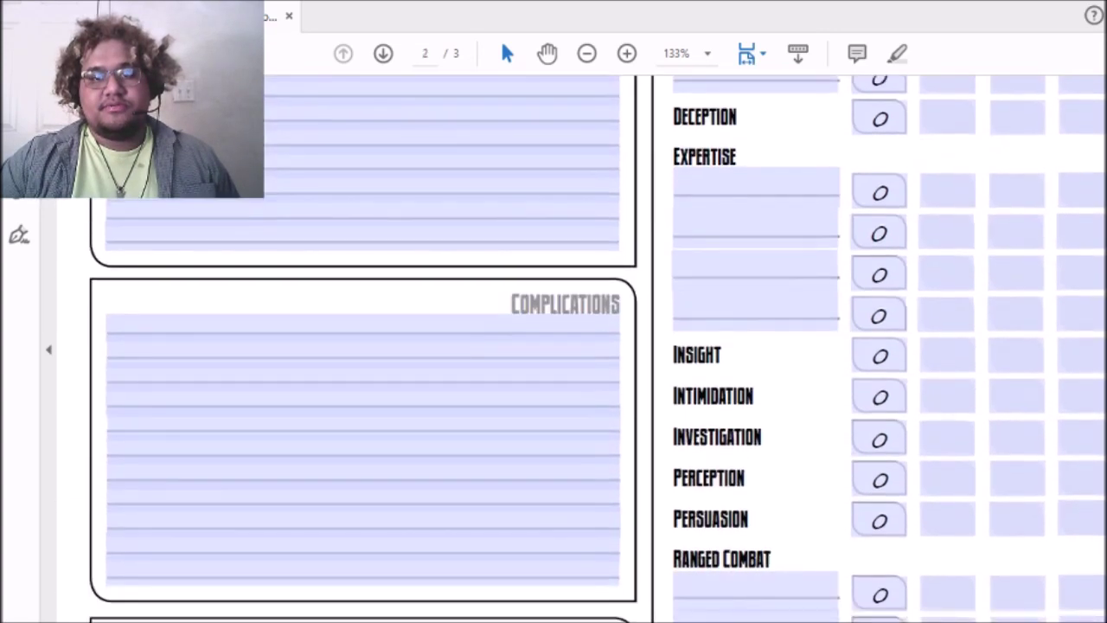
scroll(596, 346, "up", 1)
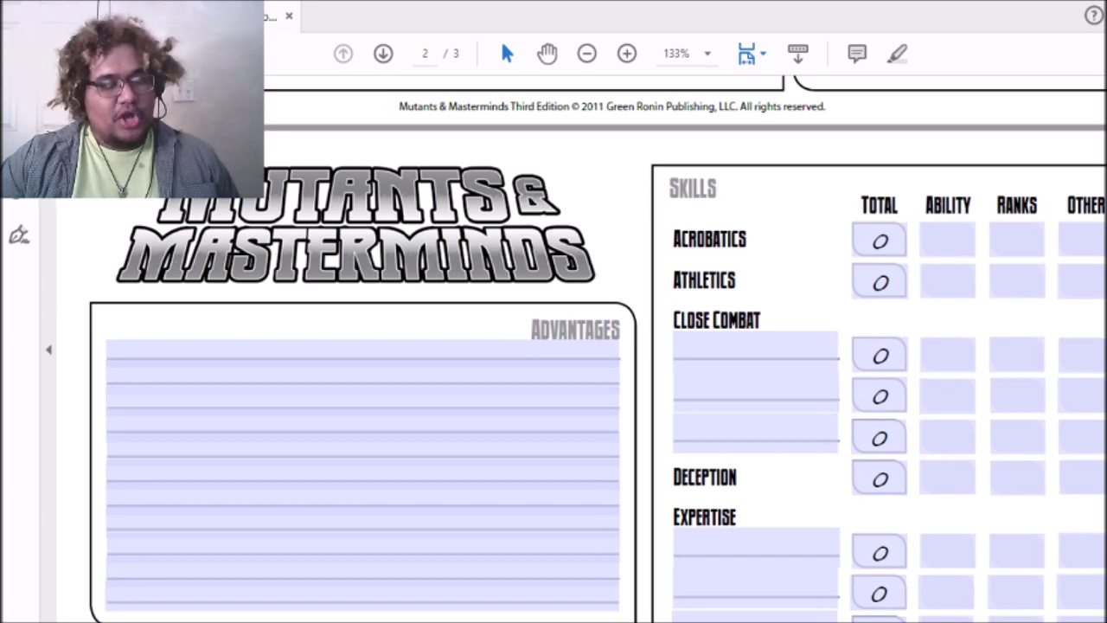
scroll(956, 388, "down", 15)
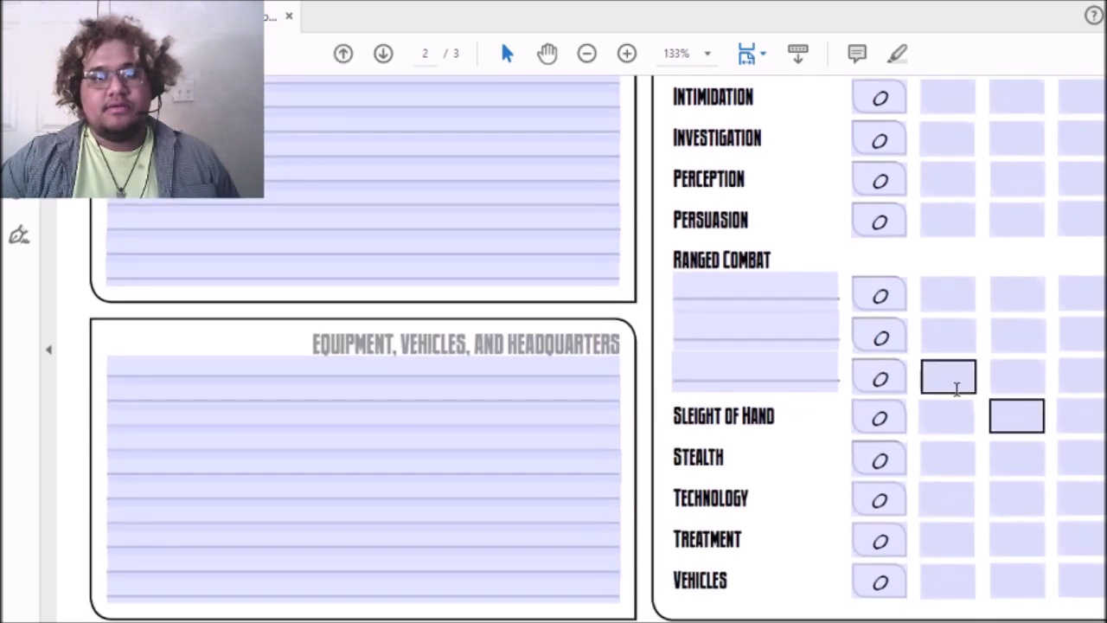
left_click(781, 302)
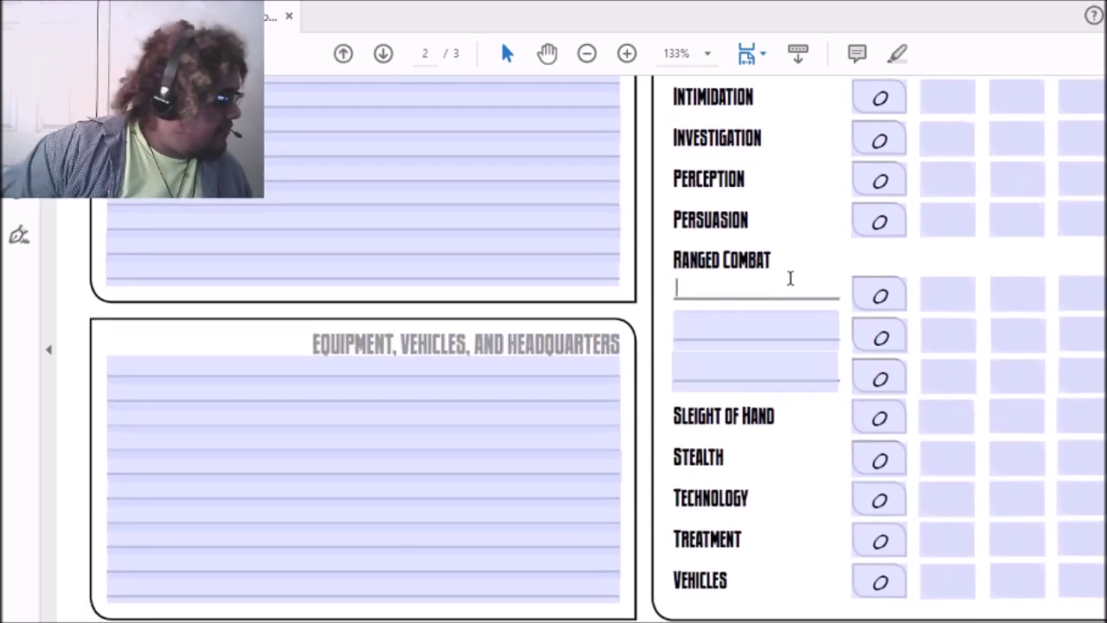
type("en")
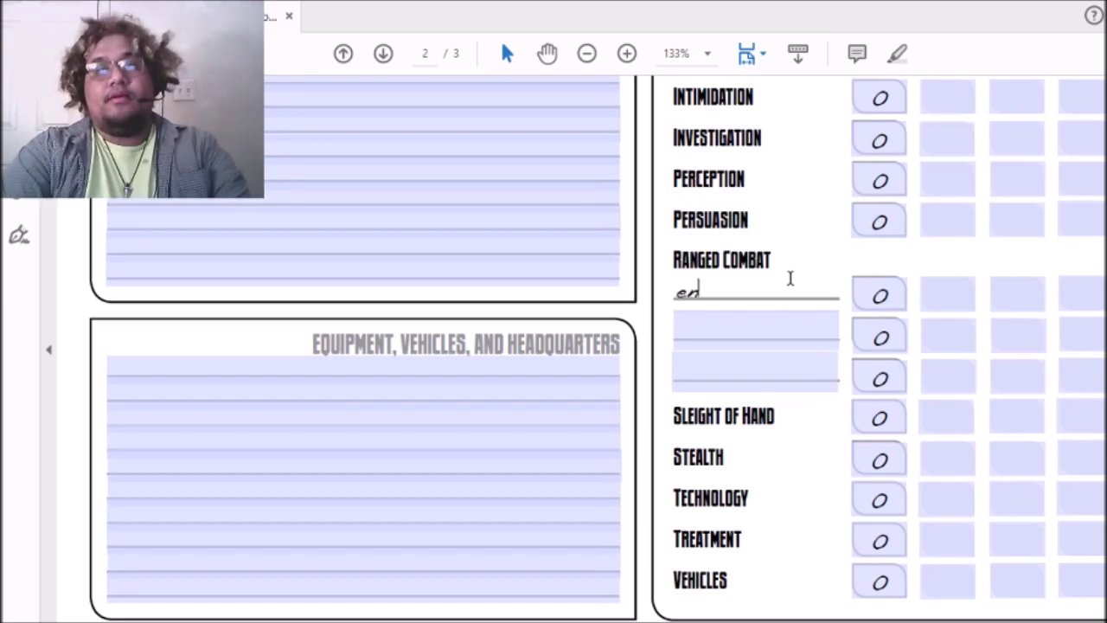
type("ergy B")
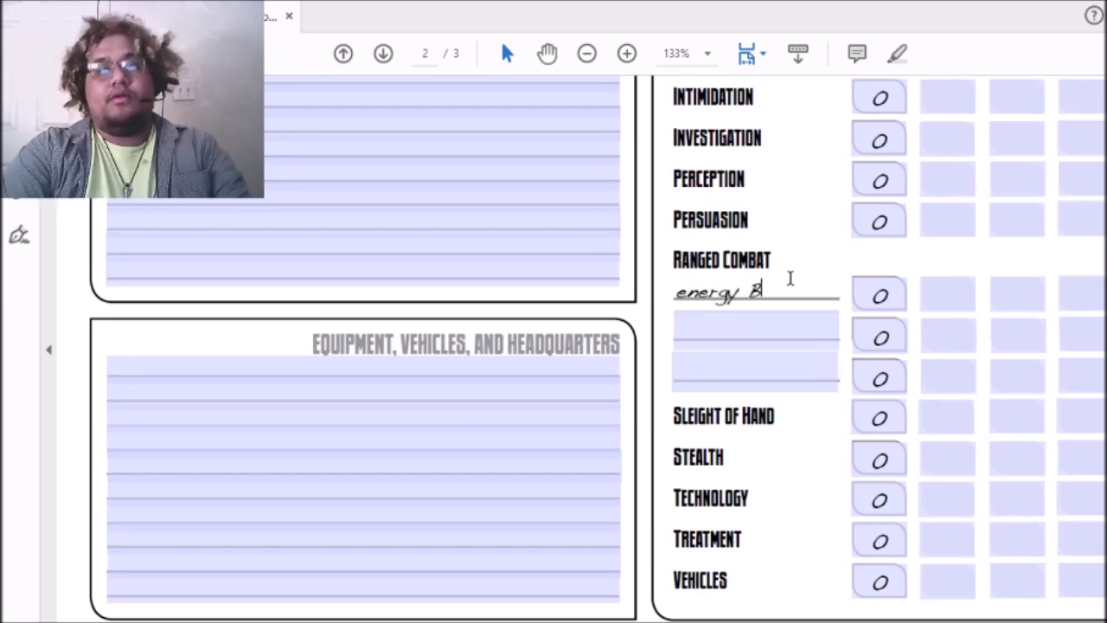
type("last")
left_click(688, 292)
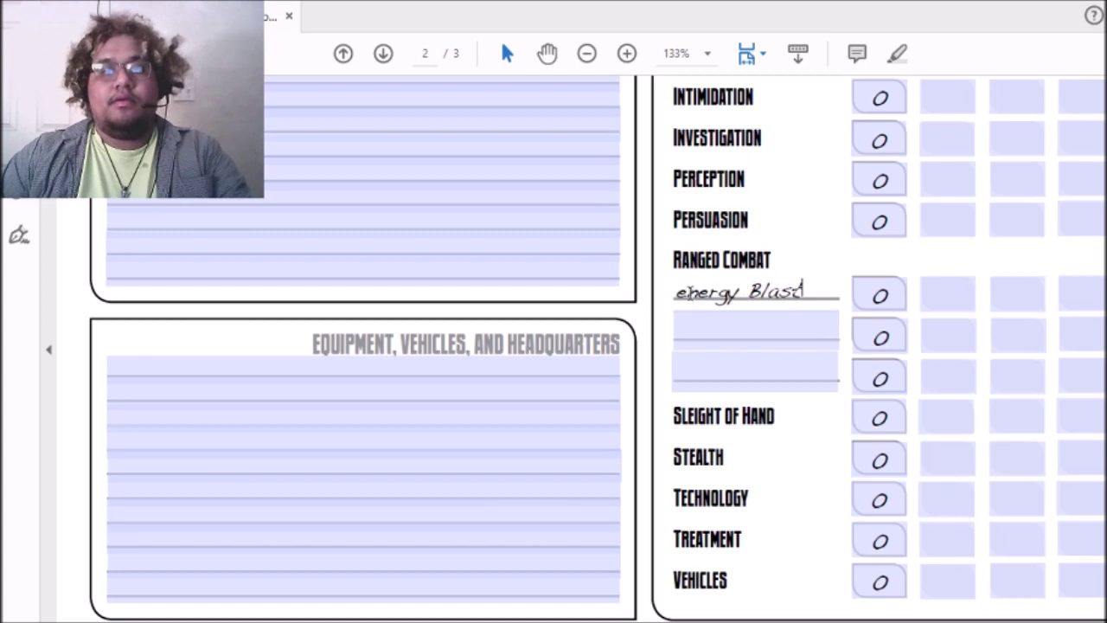
key("Delete")
type("E")
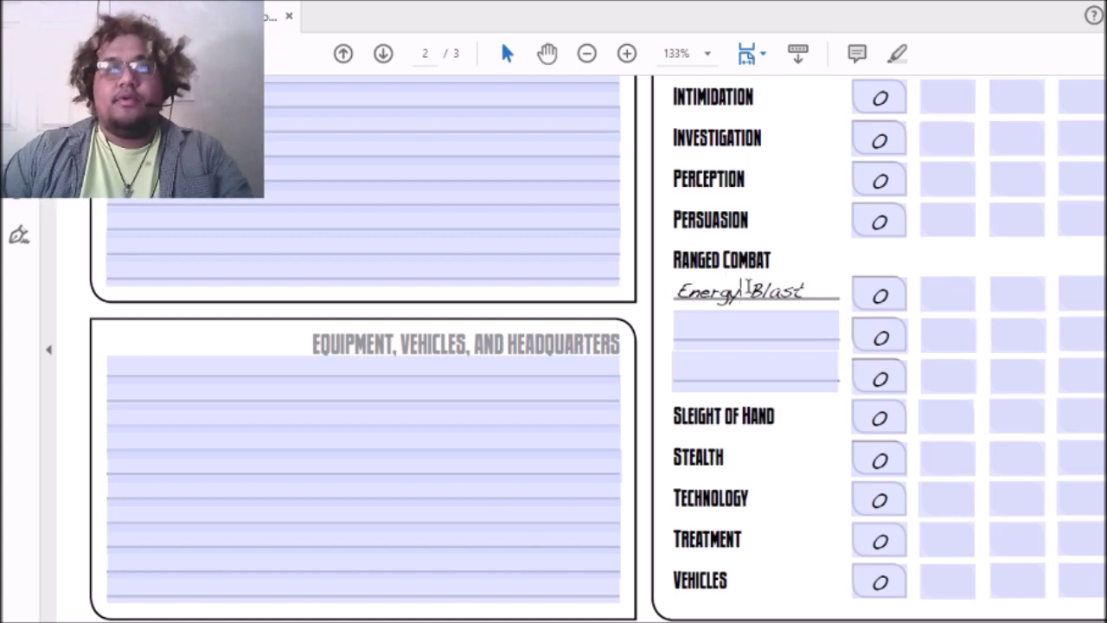
Step: Replace the word Energy with Fire so the first Ranged Combat skill reads Fire Blast
left_click(747, 288)
key("BackSpace")
key("BackSpace")
key("BackSpace")
key("BackSpace")
key("BackSpace")
key("BackSpace")
type("Fire")
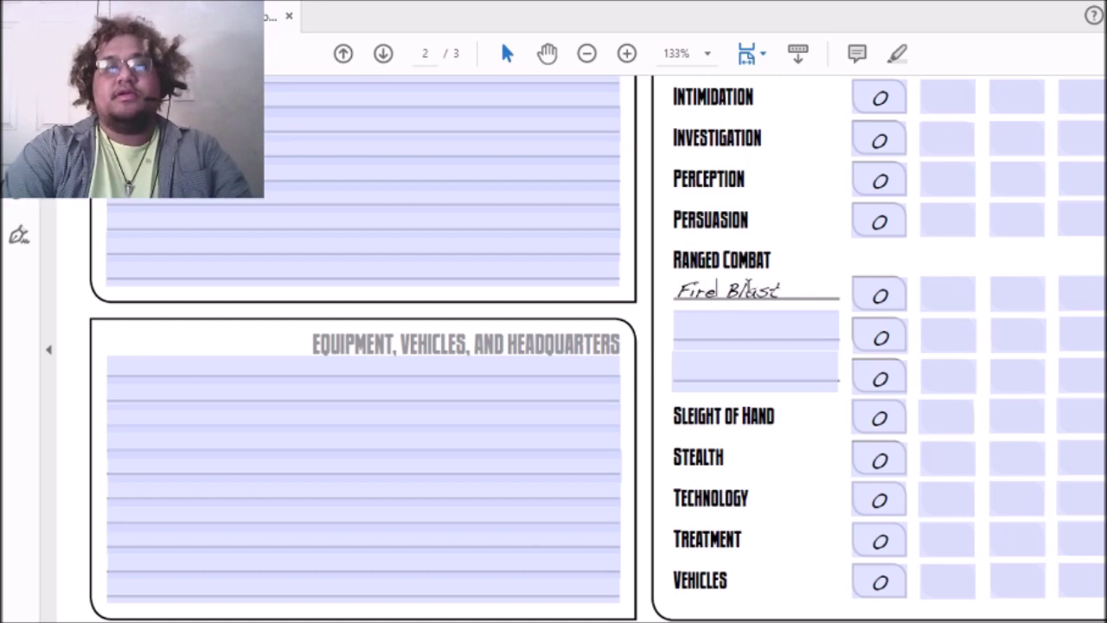
Step: Enter 5 ranks and an ability value of 3 for the Fire Blast ranged combat skill
left_click(923, 292)
left_click(994, 299)
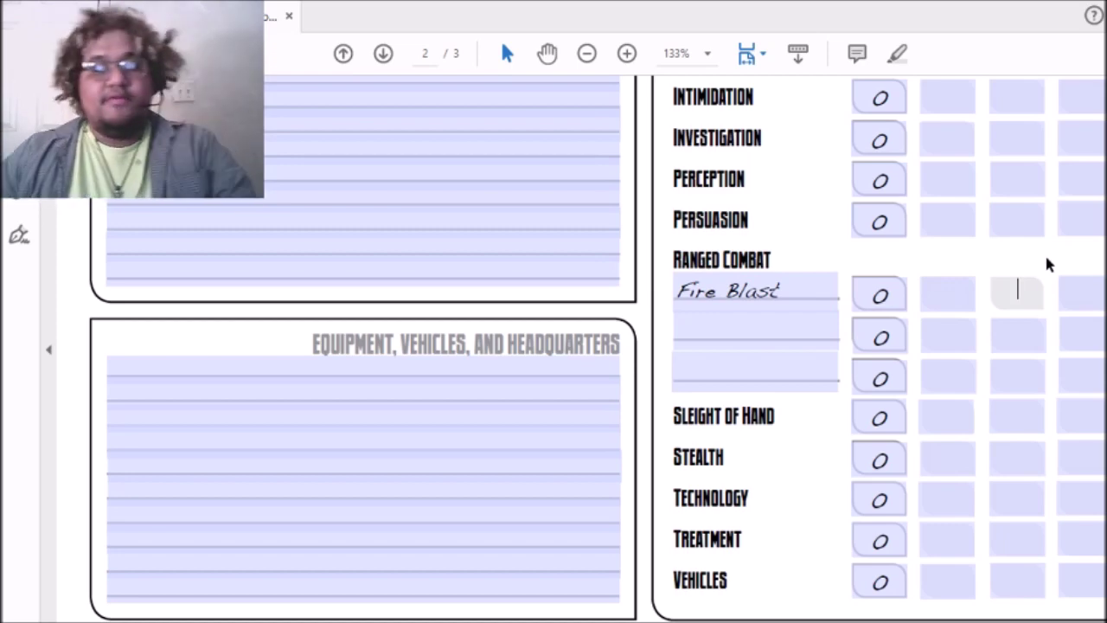
type("5")
scroll(1051, 259, "up", 5)
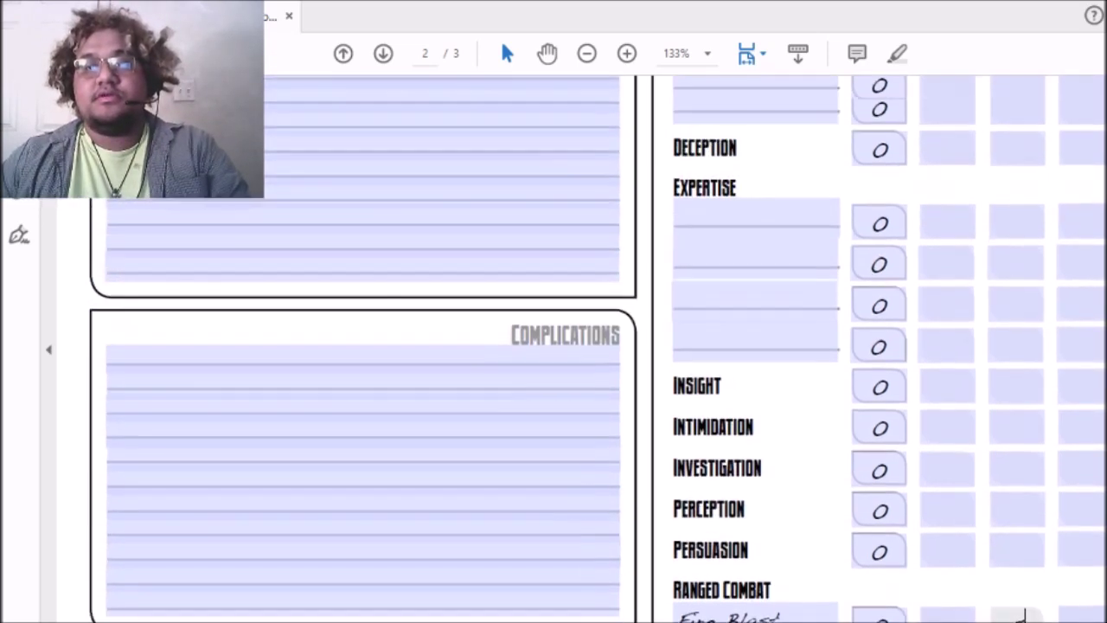
scroll(1014, 307, "up", 5)
scroll(1013, 307, "down", 9)
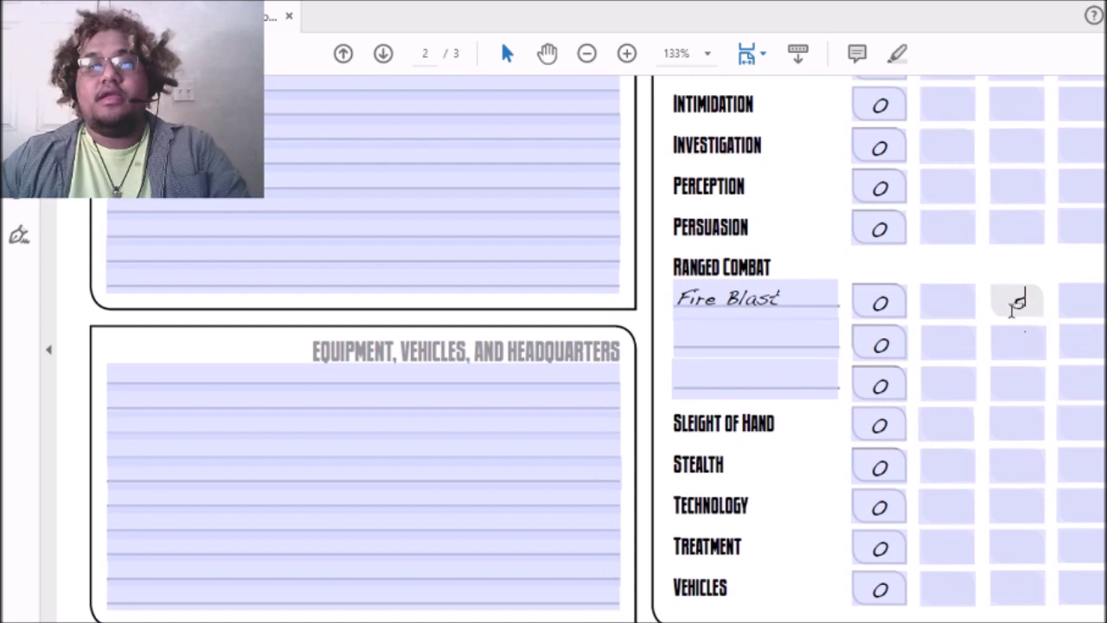
left_click(939, 302)
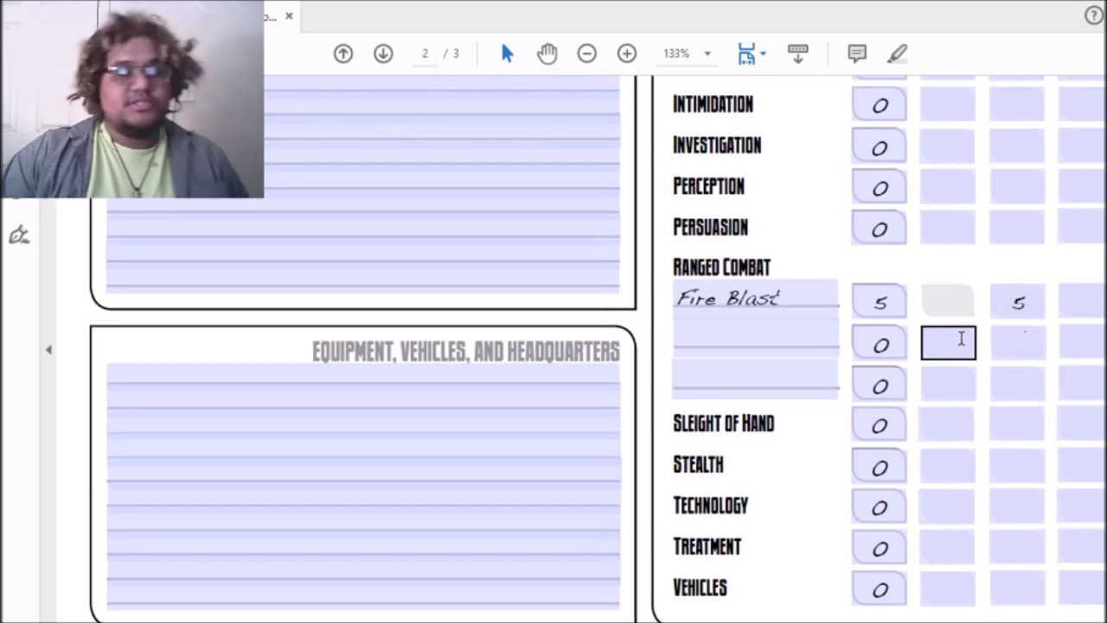
type("3")
left_click(951, 339)
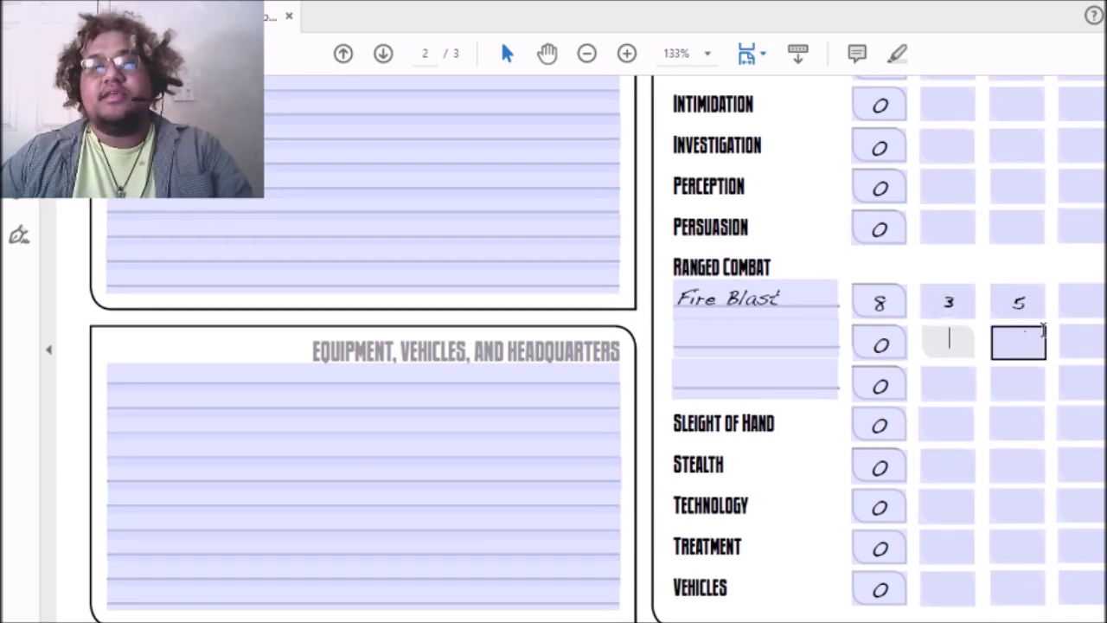
Step: Fill in the first Offense row on page 1 with Fire Blast and a +8 bonus
scroll(597, 345, "up", 10)
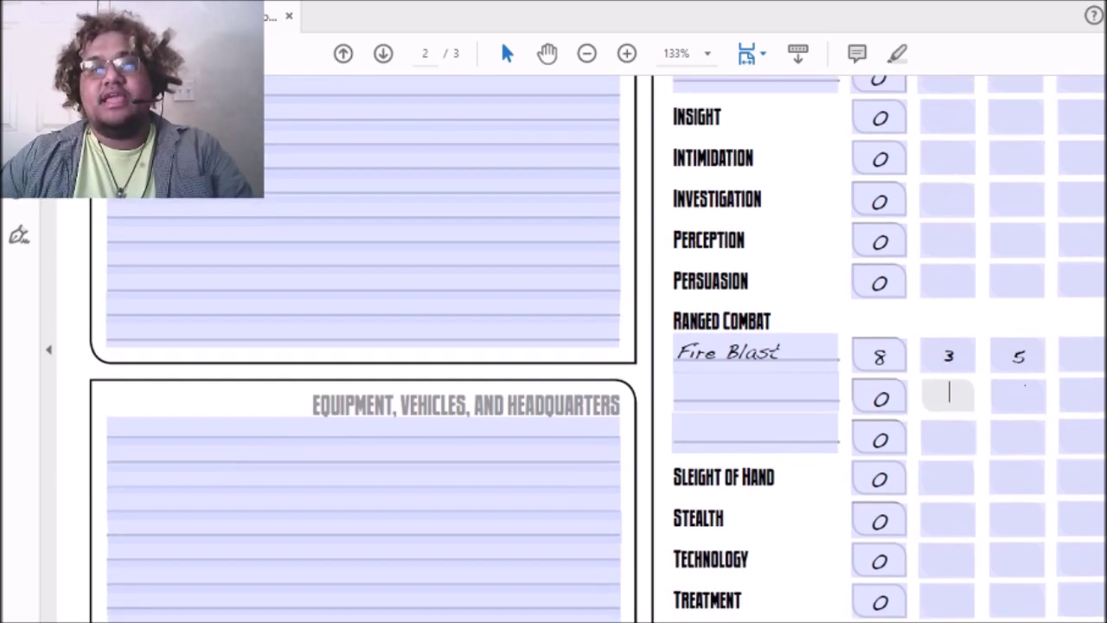
scroll(207, 259, "up", 5)
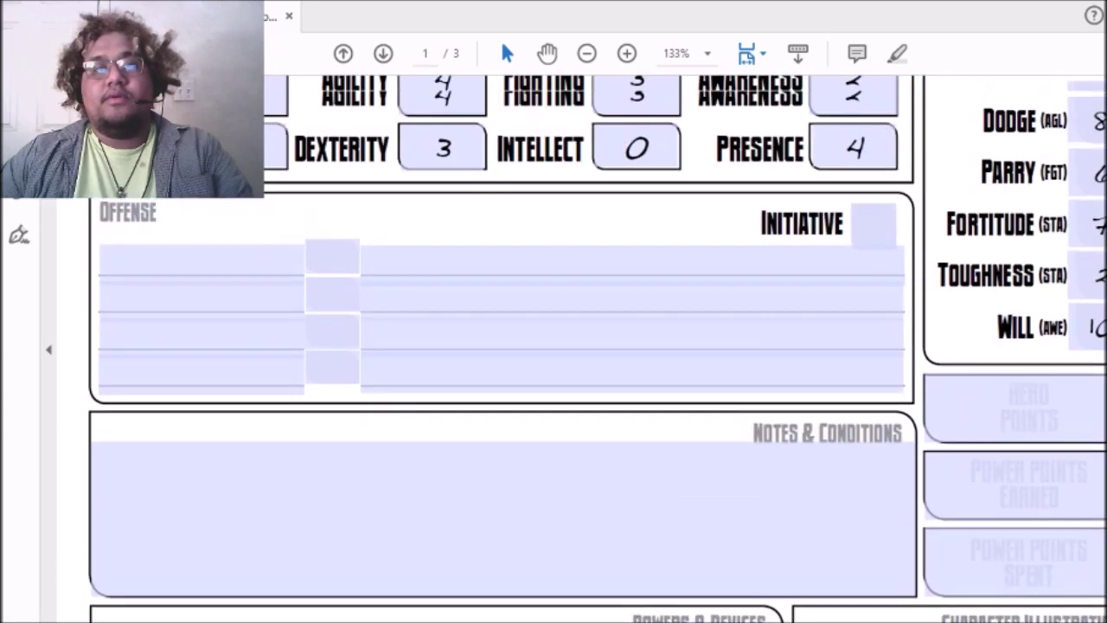
left_click(200, 267)
type("Fire Blast")
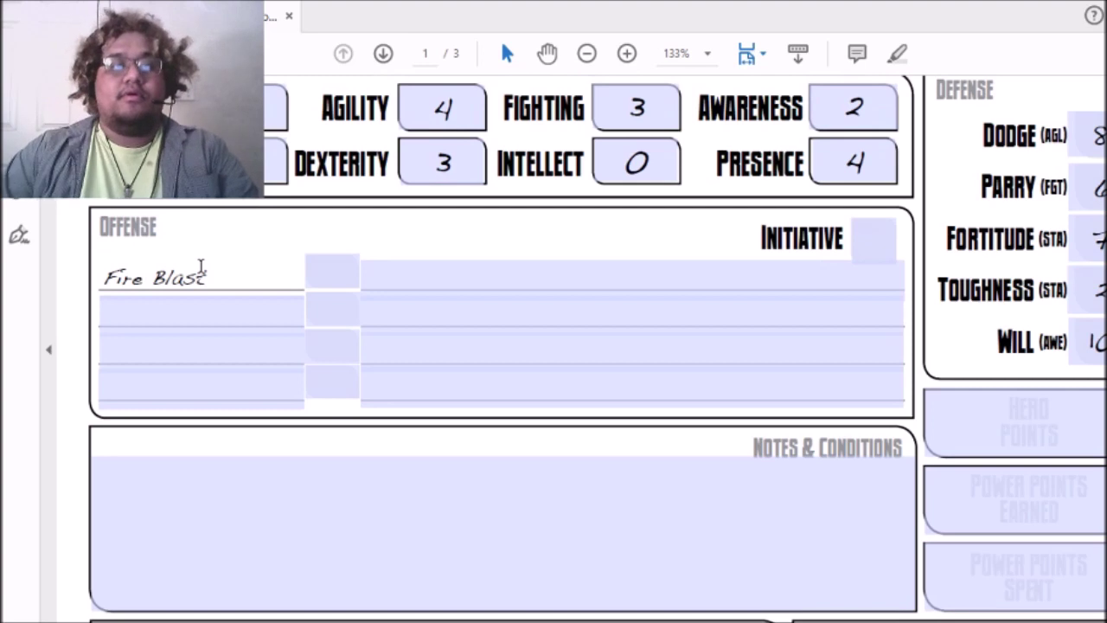
left_click(335, 266)
type("+8")
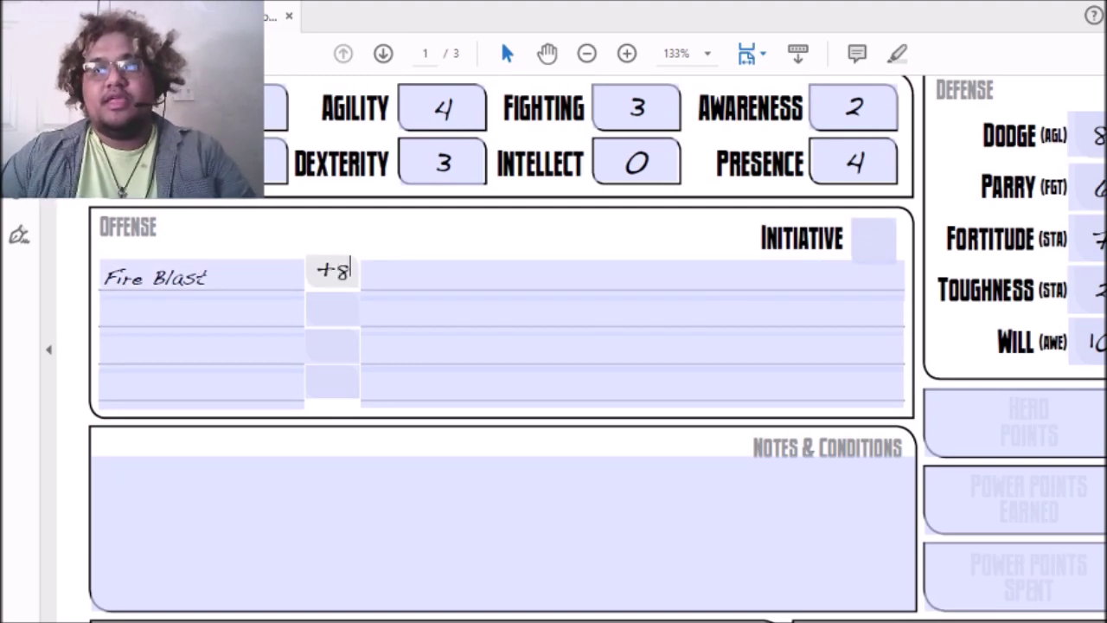
Step: Enter 7 ranks for the Intimidation skill on page 2
scroll(823, 225, "down", 5)
scroll(823, 224, "down", 8)
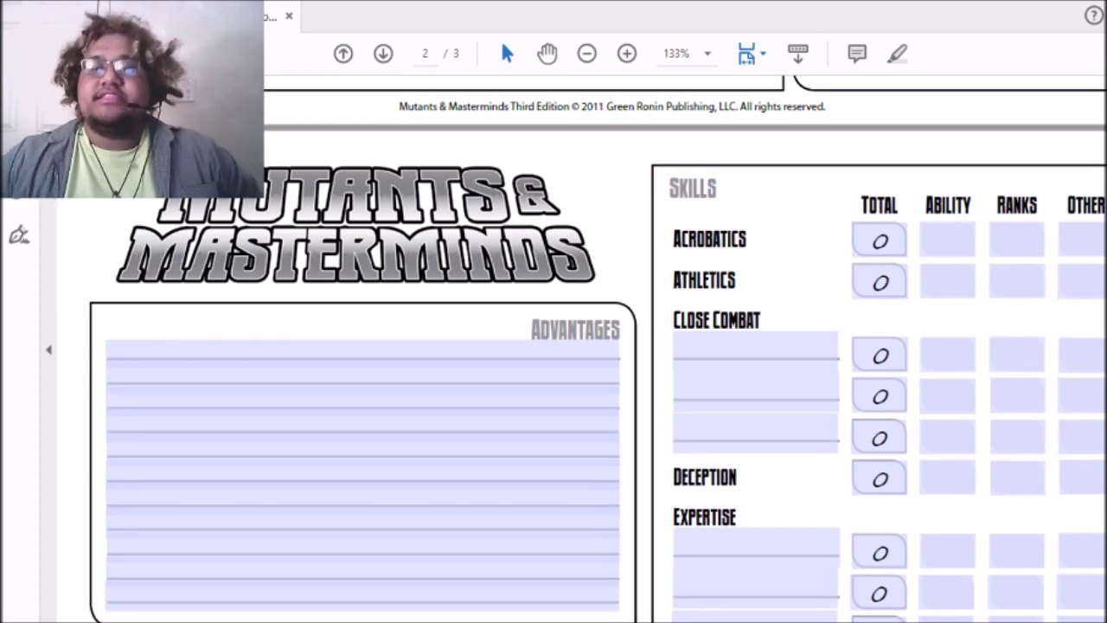
scroll(596, 346, "down", 5)
scroll(924, 316, "down", 2)
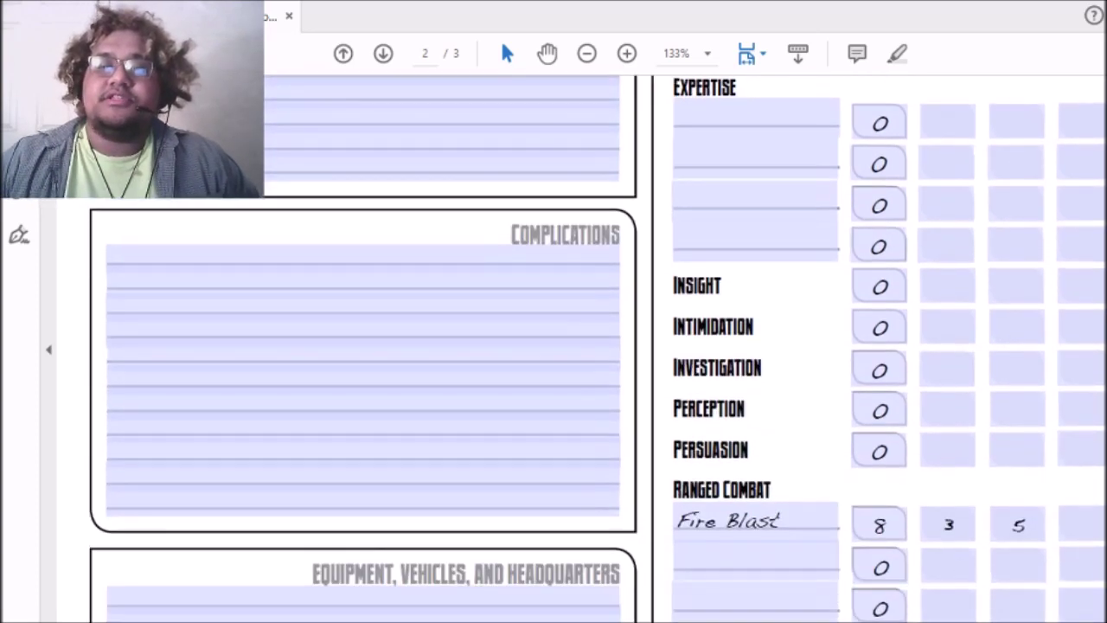
left_click(1007, 326)
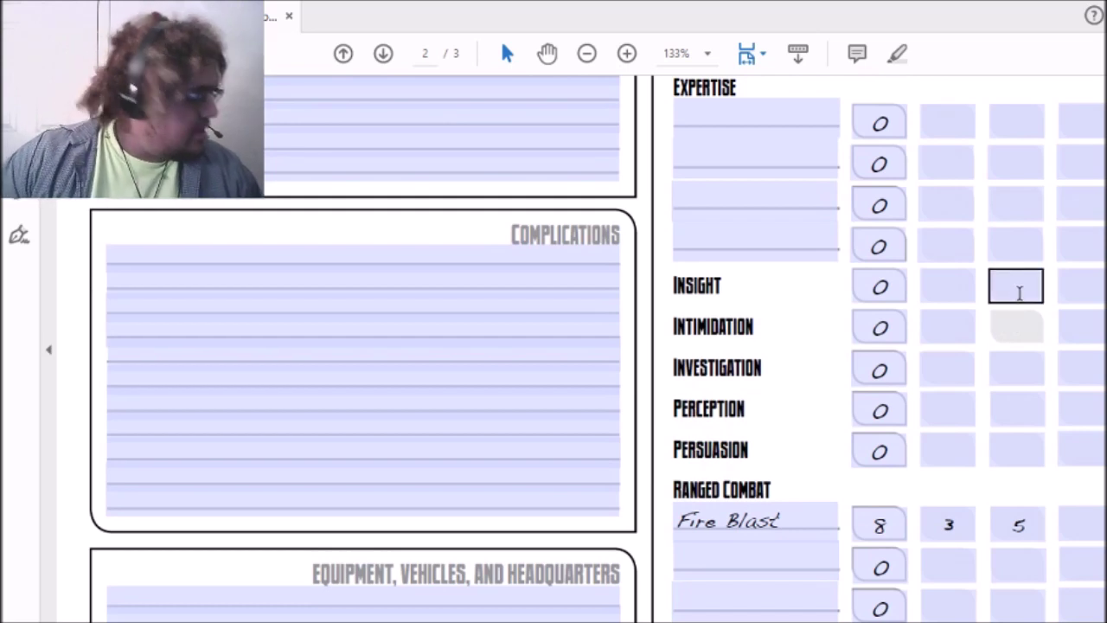
type("7")
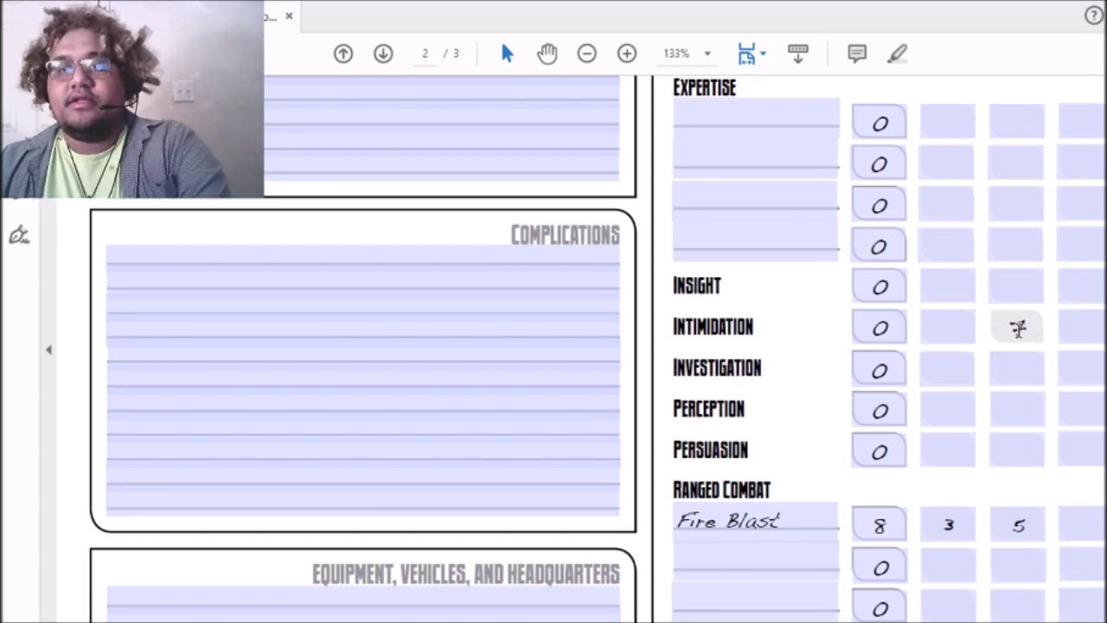
Step: Check the Presence rank on page 1 and enter 4 as the Intimidation skill's ability value
left_click(956, 327)
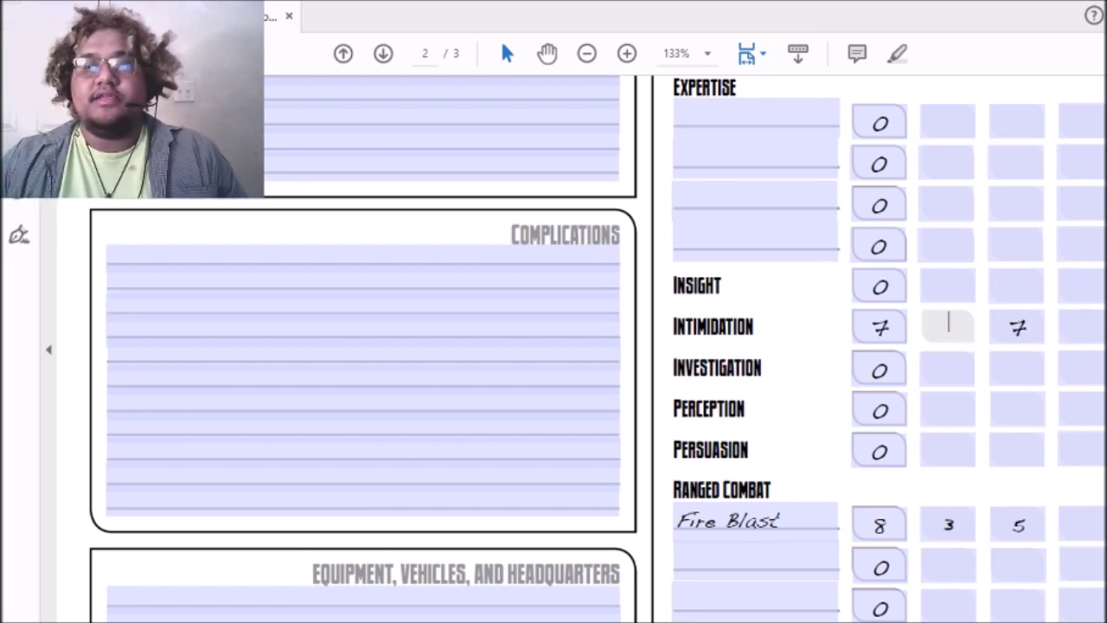
scroll(596, 346, "up", 10)
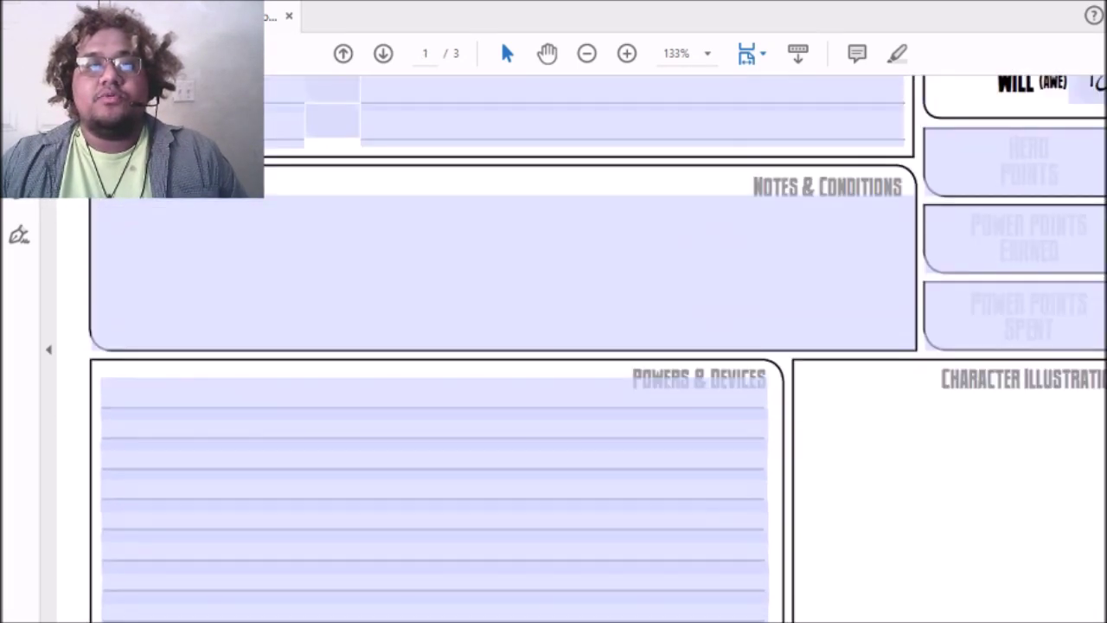
scroll(1012, 351, "up", 4)
scroll(1011, 350, "down", 15)
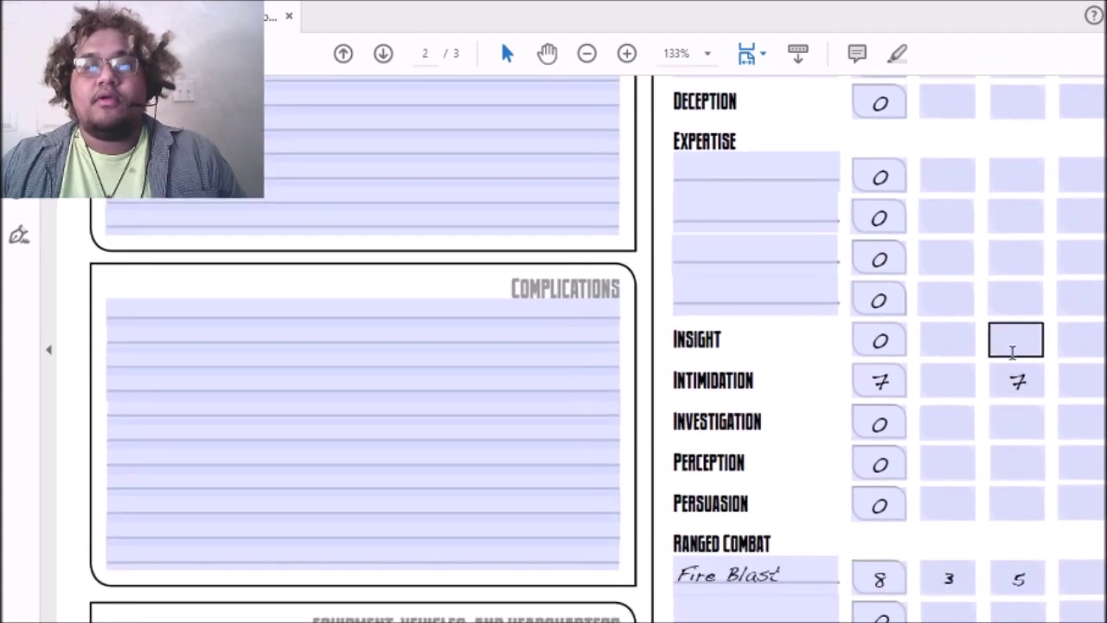
left_click(962, 379)
type("4")
left_click(941, 410)
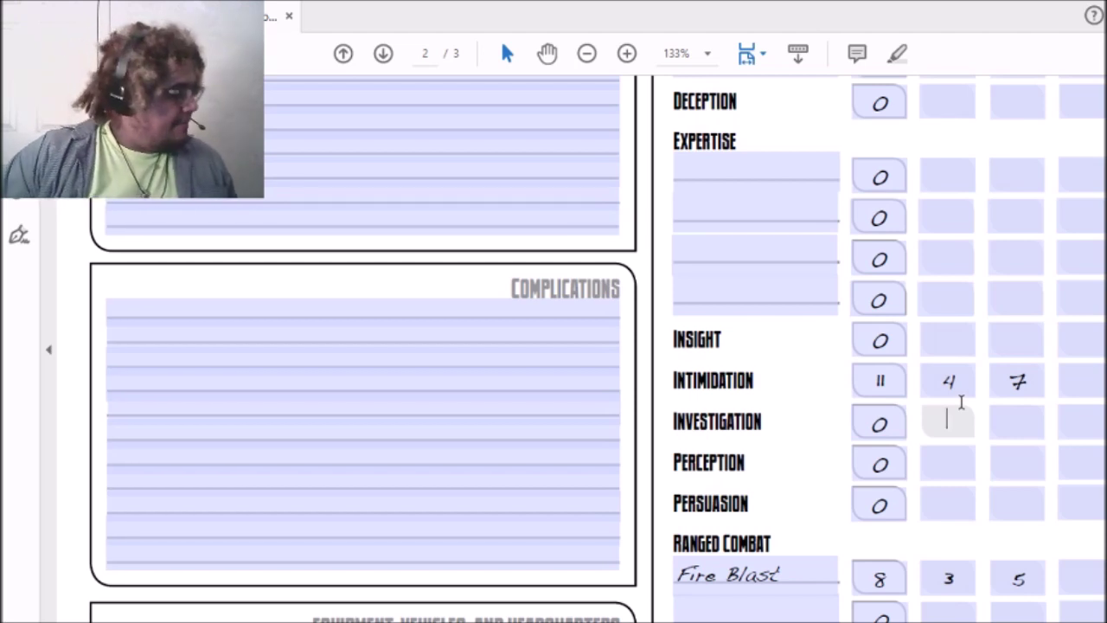
Step: Enter 4 ranks each for the Acrobatics and Athletics skills
left_click(961, 353)
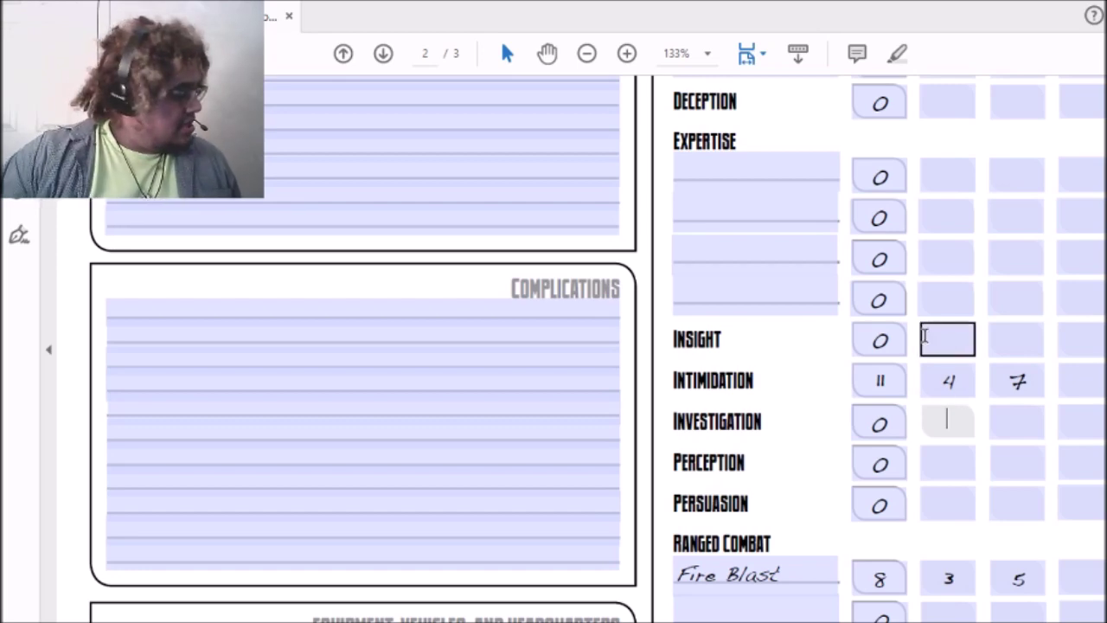
left_click(683, 307)
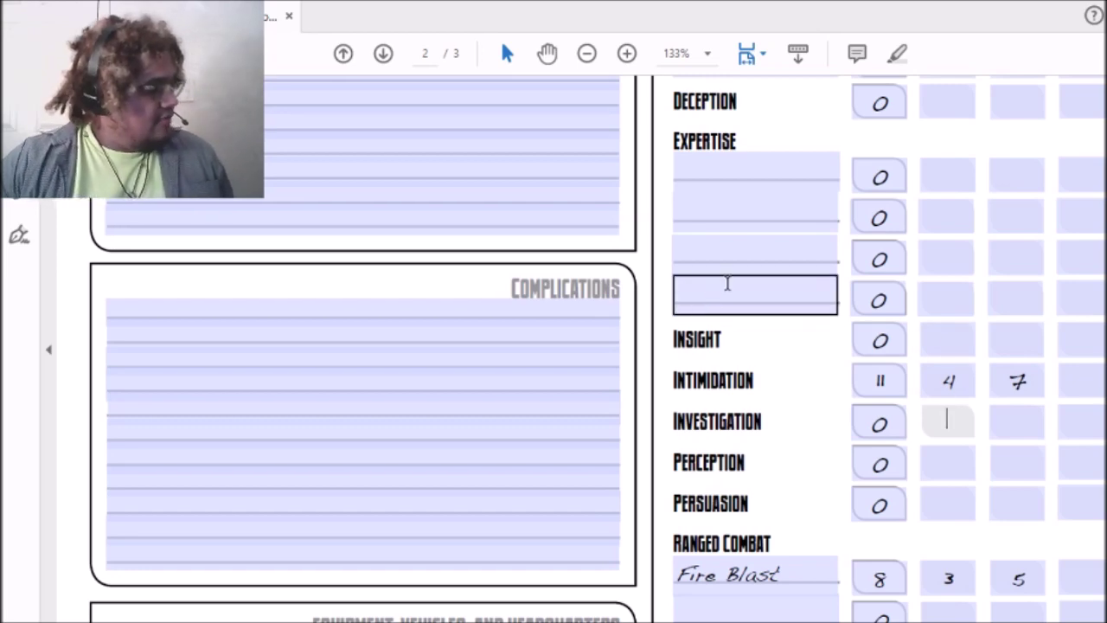
scroll(596, 345, "up", 5)
scroll(596, 346, "up", 5)
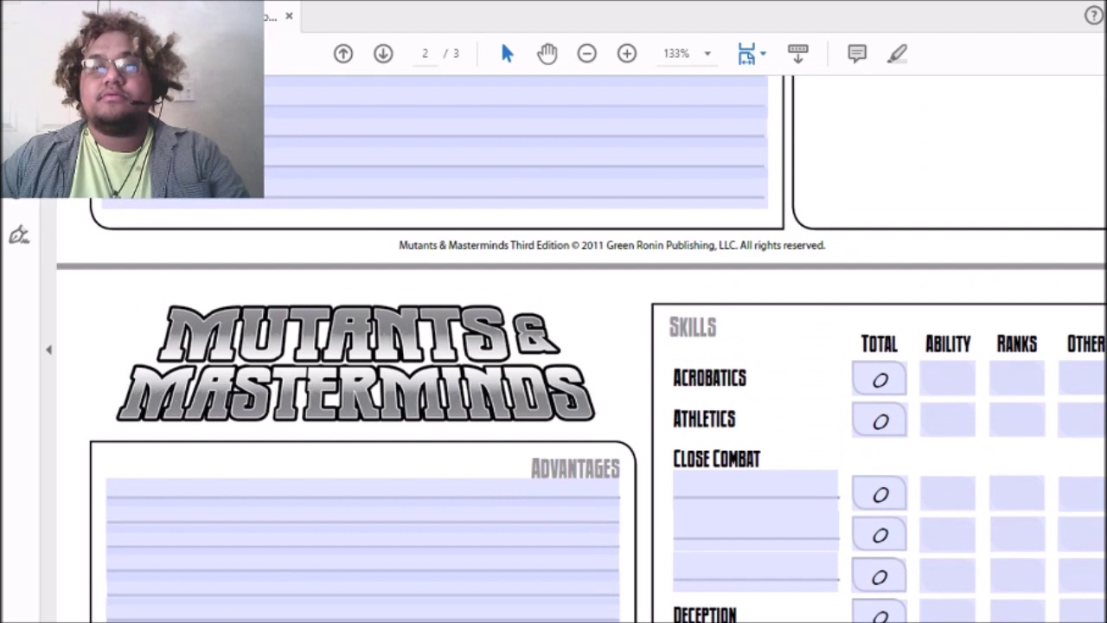
left_click(1022, 372)
type("4")
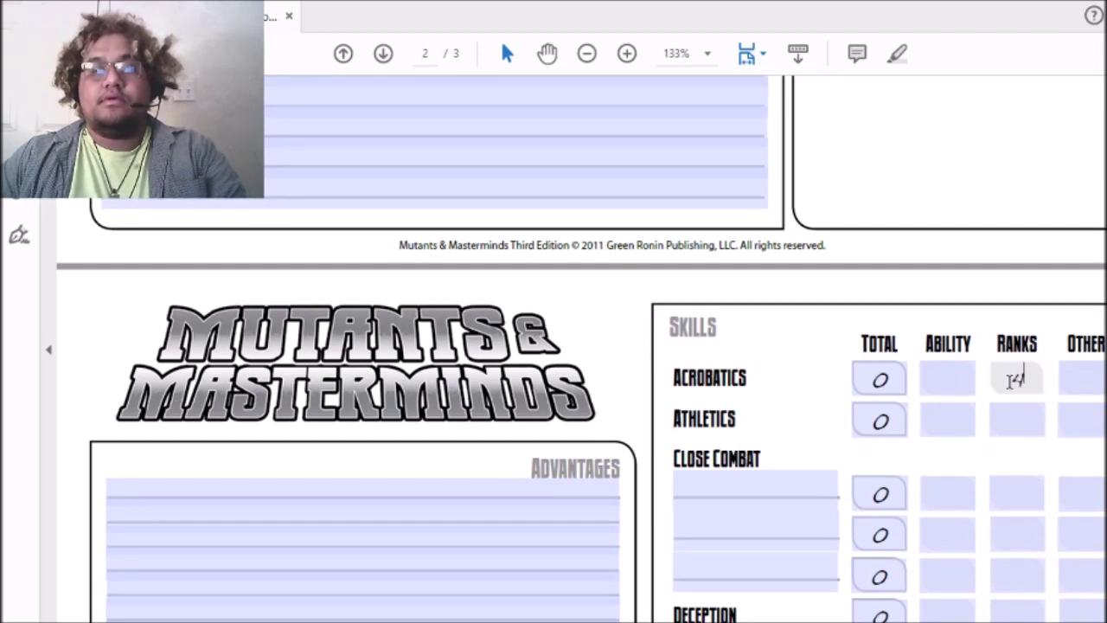
left_click(1018, 421)
type("4")
left_click(948, 378)
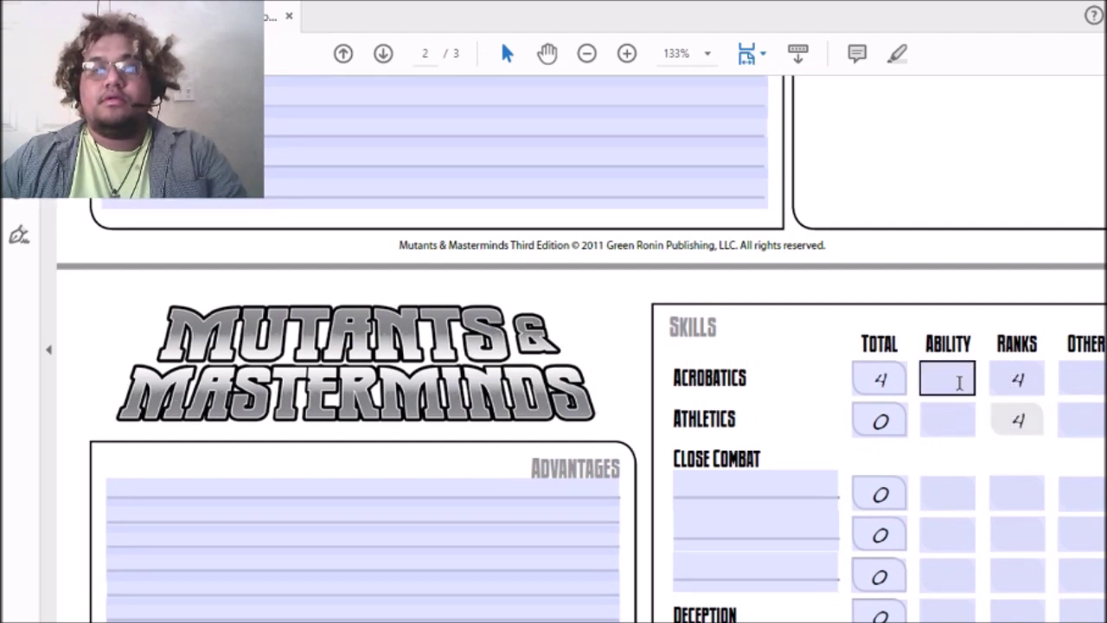
Step: Check the Agility rank on page 1 and enter 4 as the Acrobatics skill's ability value
scroll(948, 377, "up", 8)
scroll(597, 345, "up", 5)
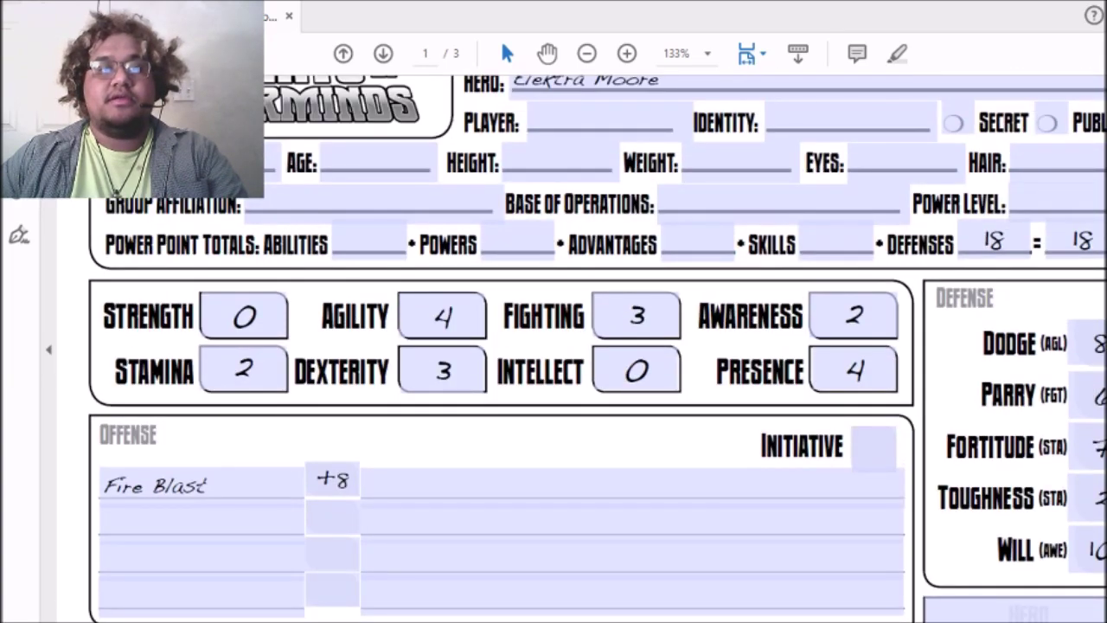
scroll(1007, 299, "down", 12)
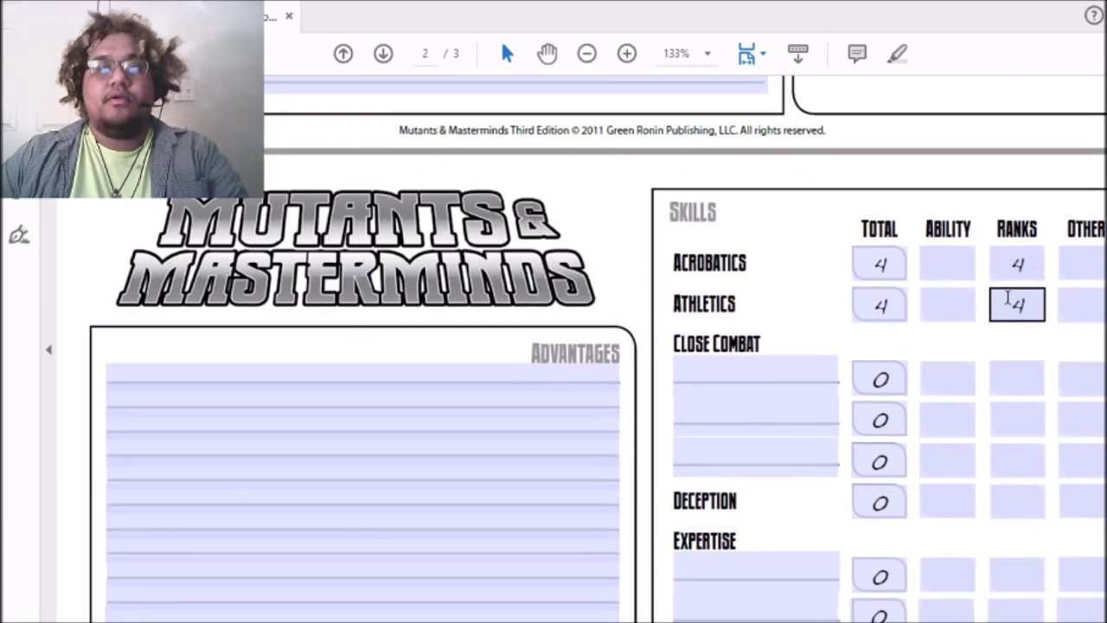
left_click(956, 265)
type("4")
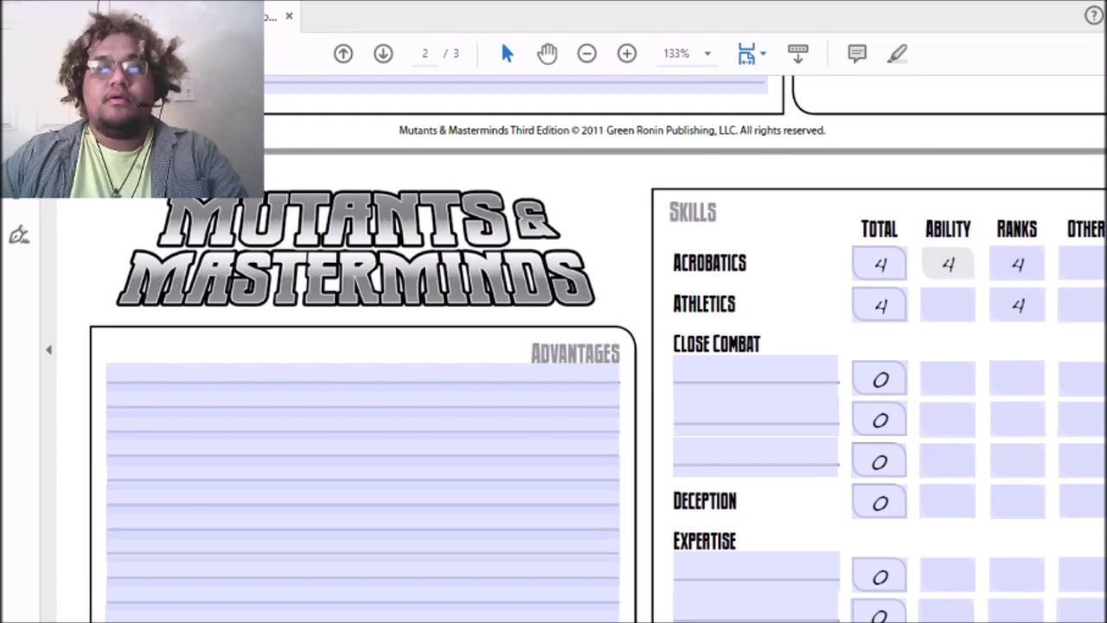
Step: Check the Strength rank on page 1 and enter 0 as the Athletics skill's ability value
key("Tab")
scroll(554, 346, "down", 1)
scroll(554, 346, "up", 8)
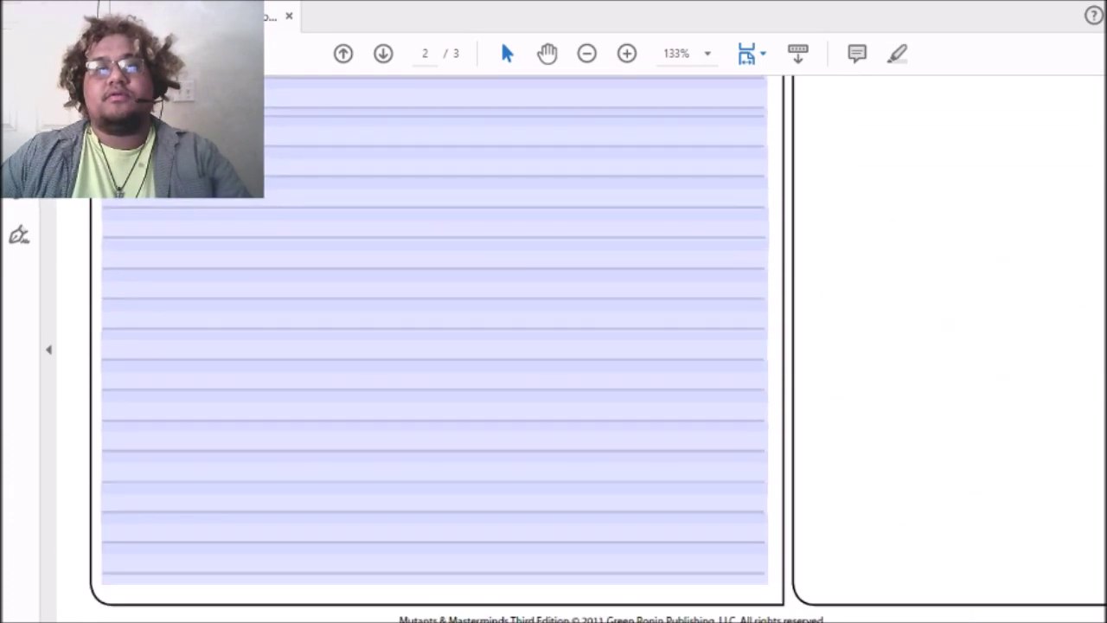
scroll(553, 346, "up", 10)
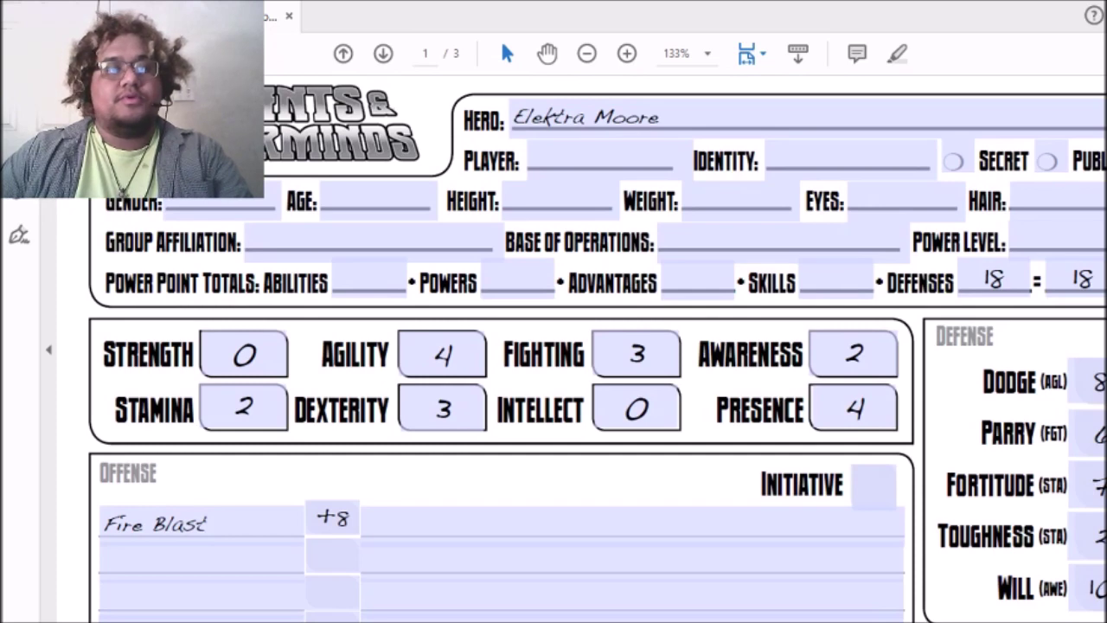
scroll(1011, 285, "down", 18)
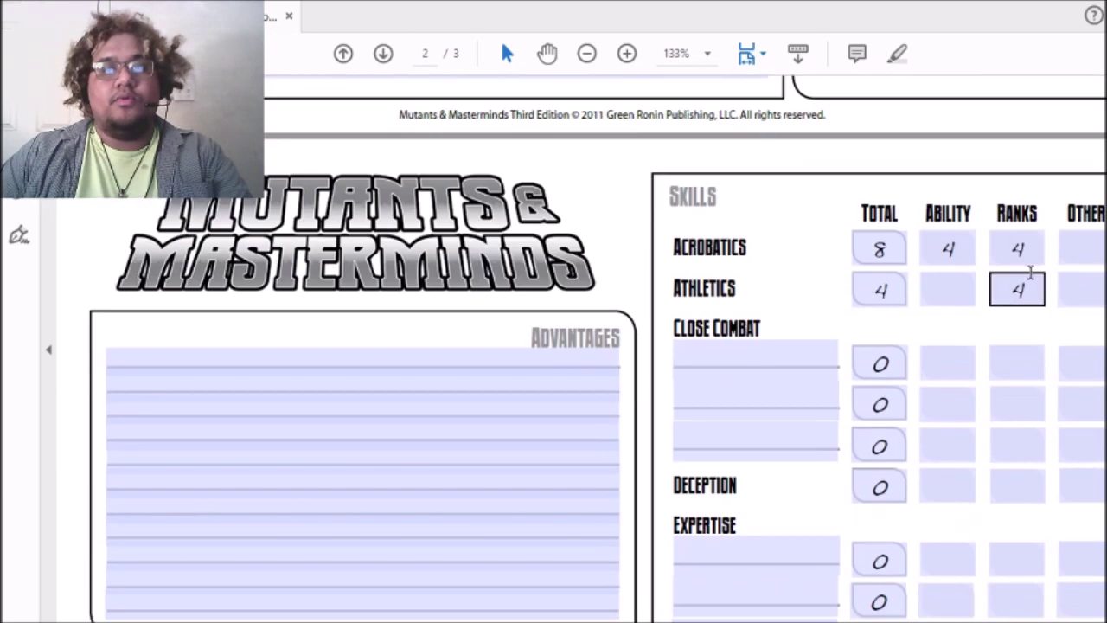
type("0")
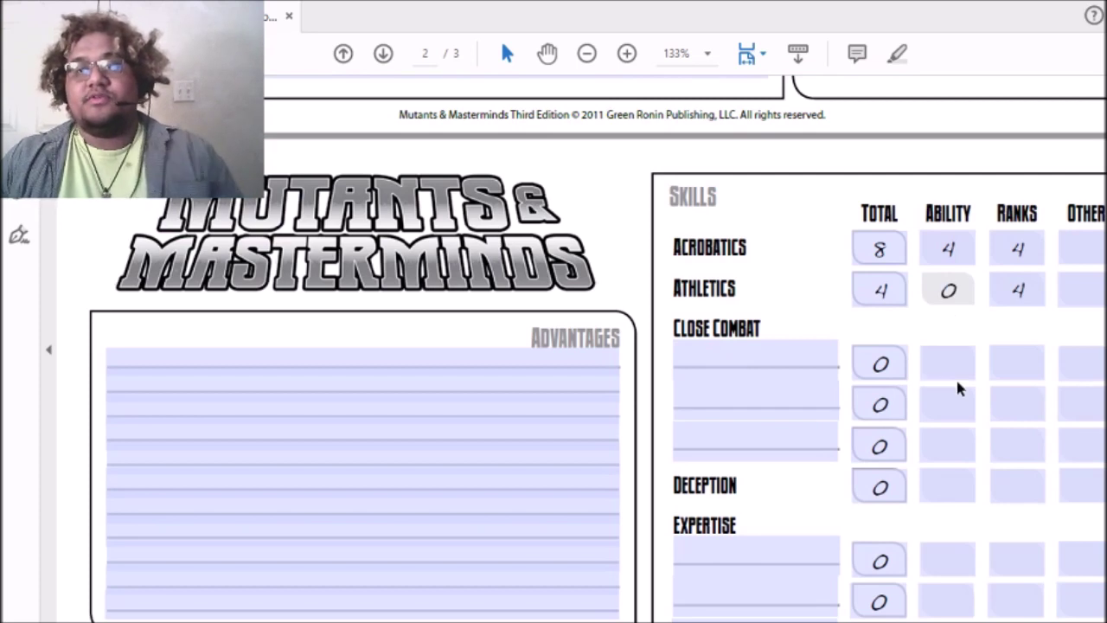
left_click(957, 370)
left_click(998, 362)
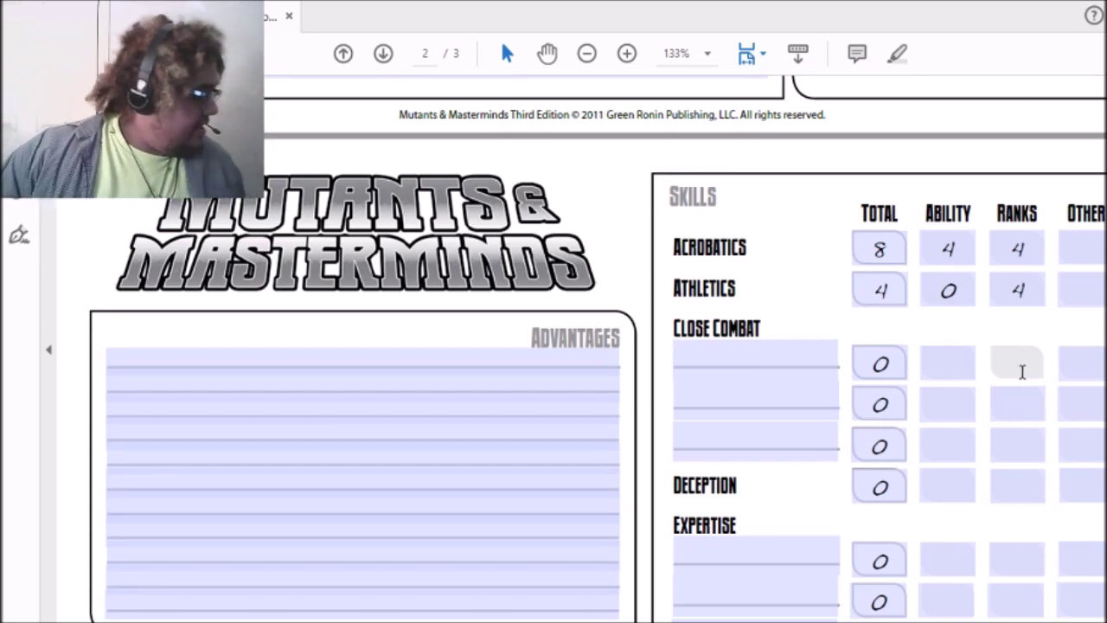
left_click(945, 275)
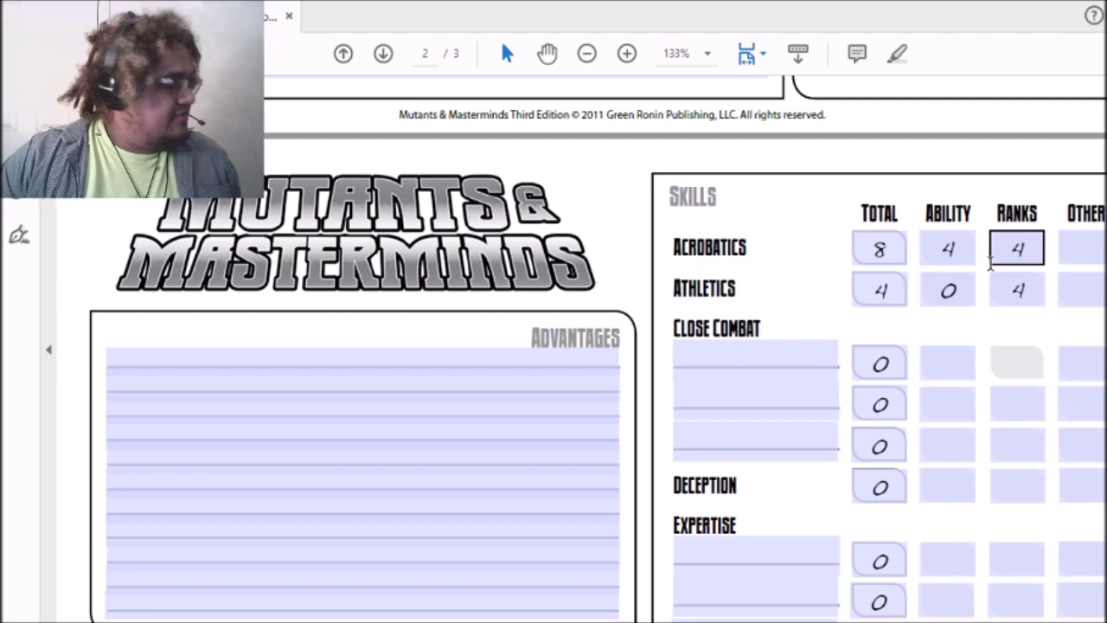
Step: Enter 4 ranks each for the Technology and Vehicles skills on page 2
scroll(990, 333, "down", 10)
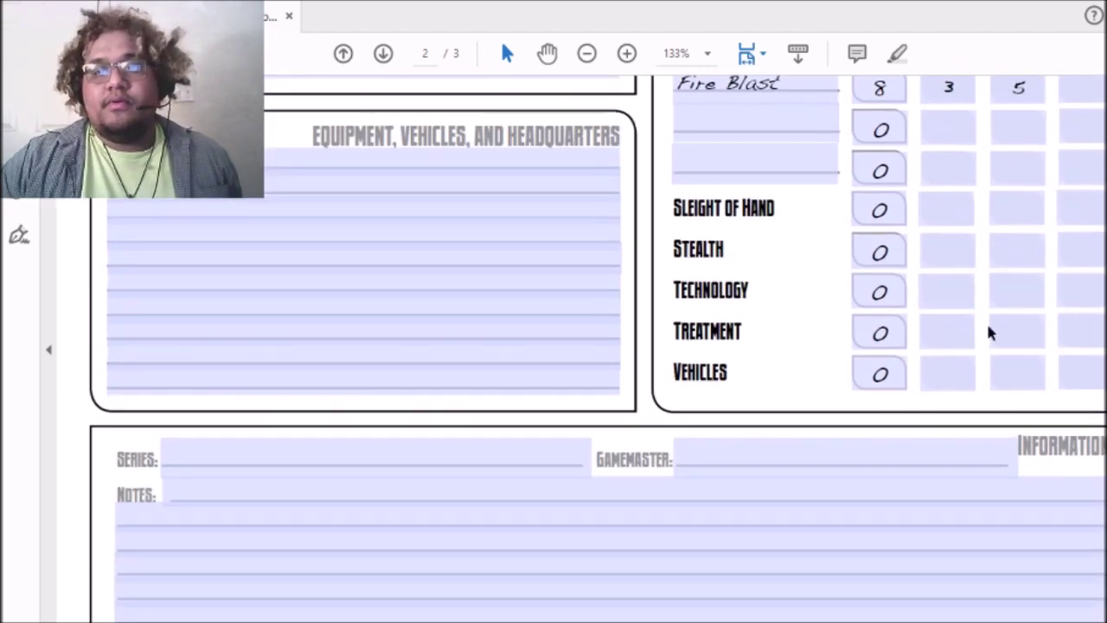
left_click(1013, 290)
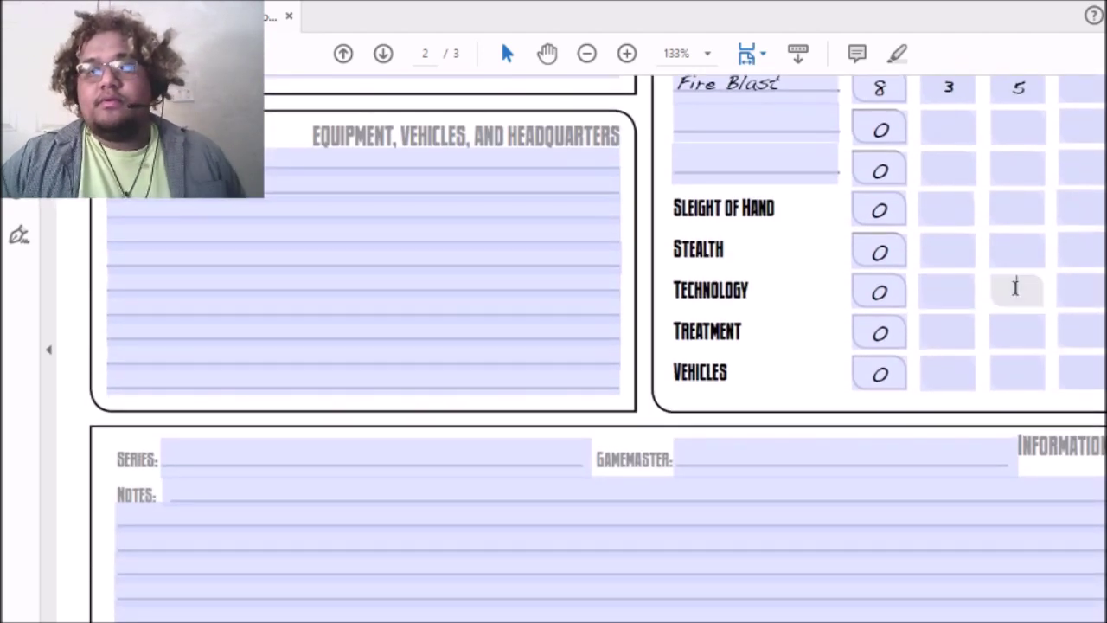
type("4")
left_click(1013, 383)
type("4")
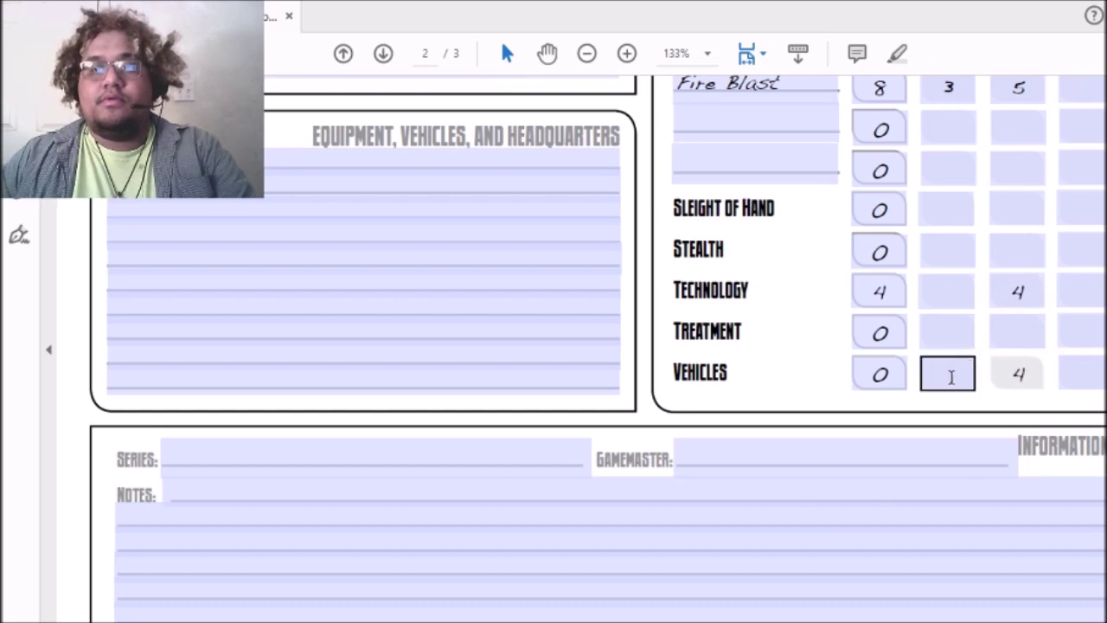
Step: Check the Dexterity rank on page 1 and enter 3 as the Vehicles skill's ability value
left_click(950, 375)
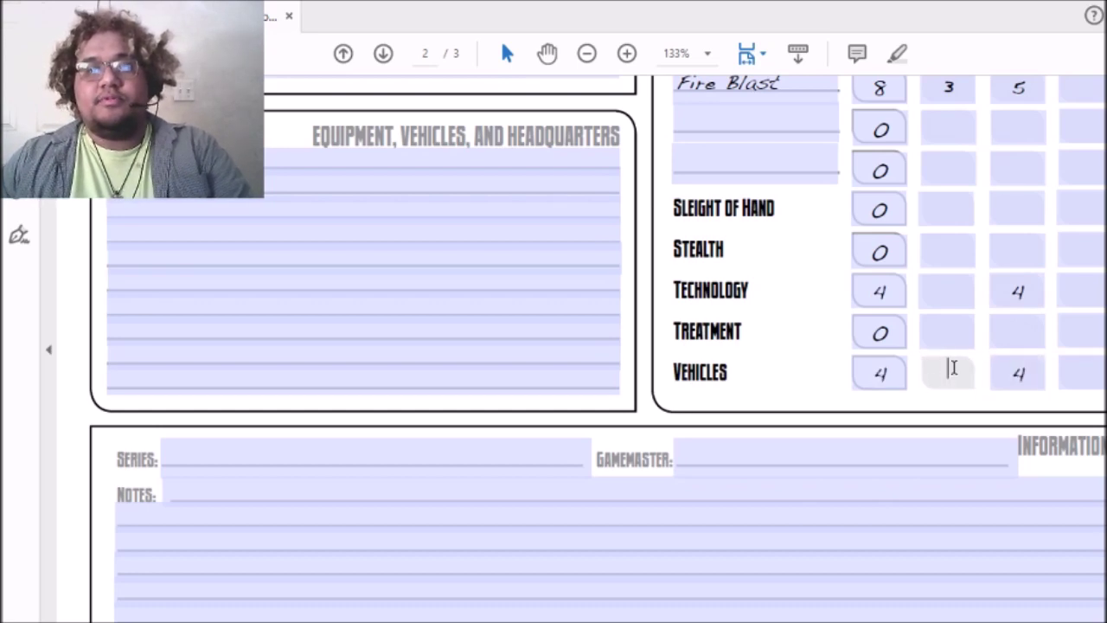
scroll(597, 346, "up", 15)
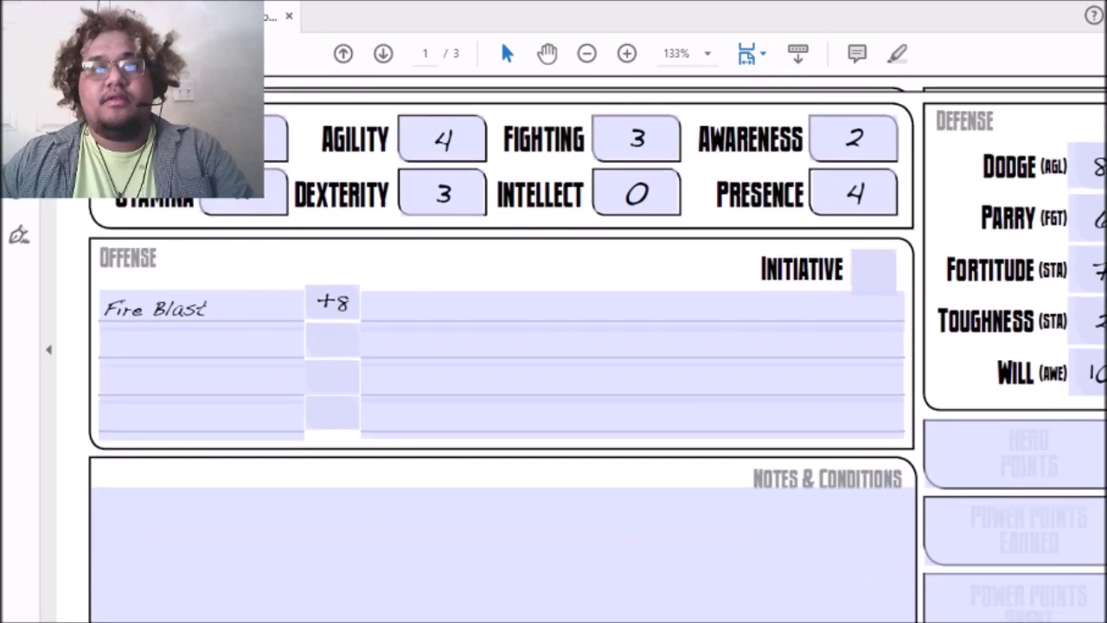
scroll(988, 392, "down", 15)
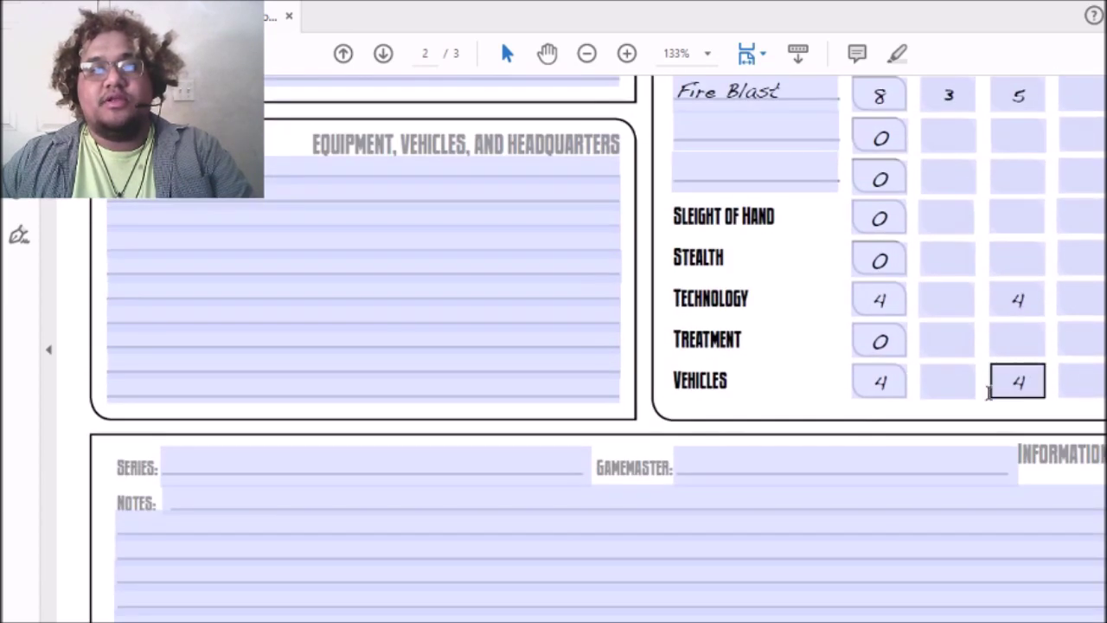
left_click(951, 381)
type("3")
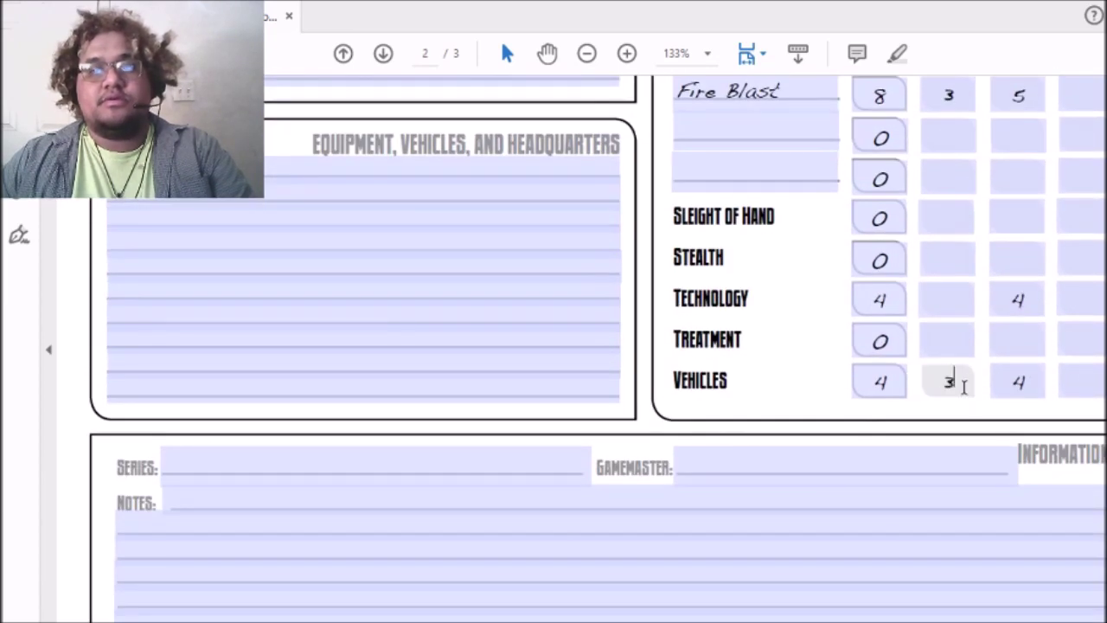
Step: Check the Intellect rank on page 1 and enter 0 as the Technology skill's ability value
left_click(959, 306)
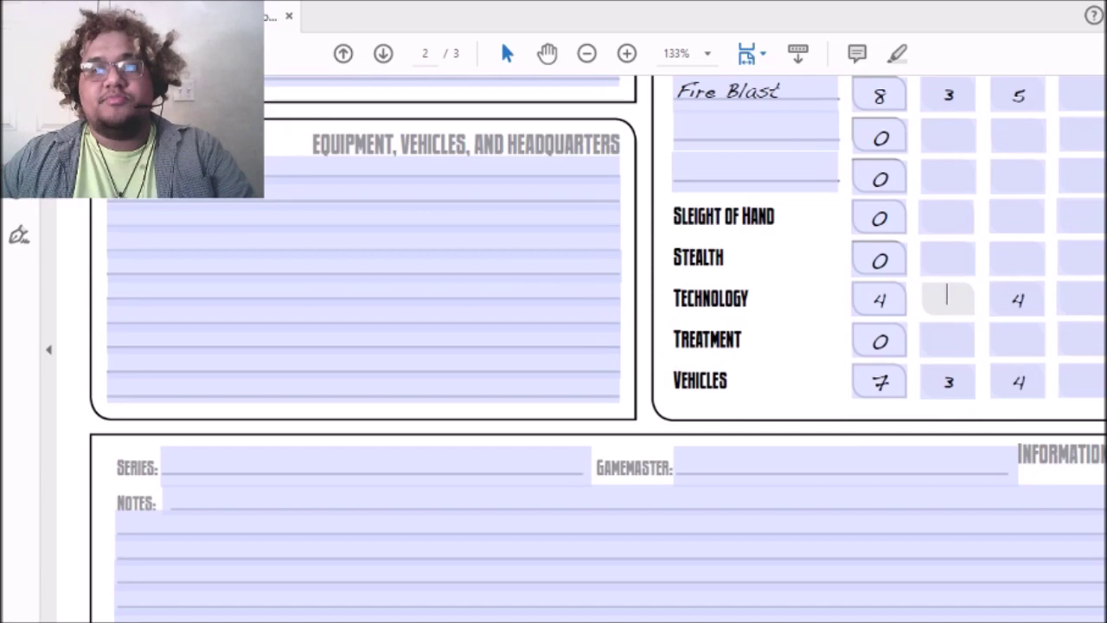
scroll(1072, 337, "up", 10)
scroll(553, 346, "up", 3)
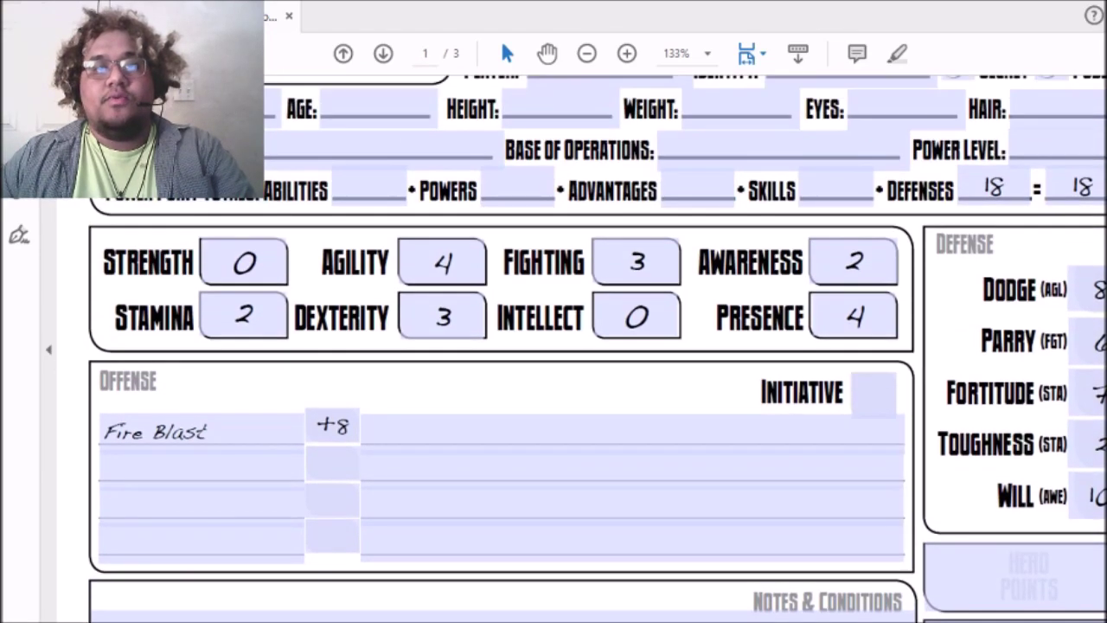
scroll(1038, 417, "down", 15)
scroll(1037, 416, "up", 4)
scroll(1037, 417, "down", 1)
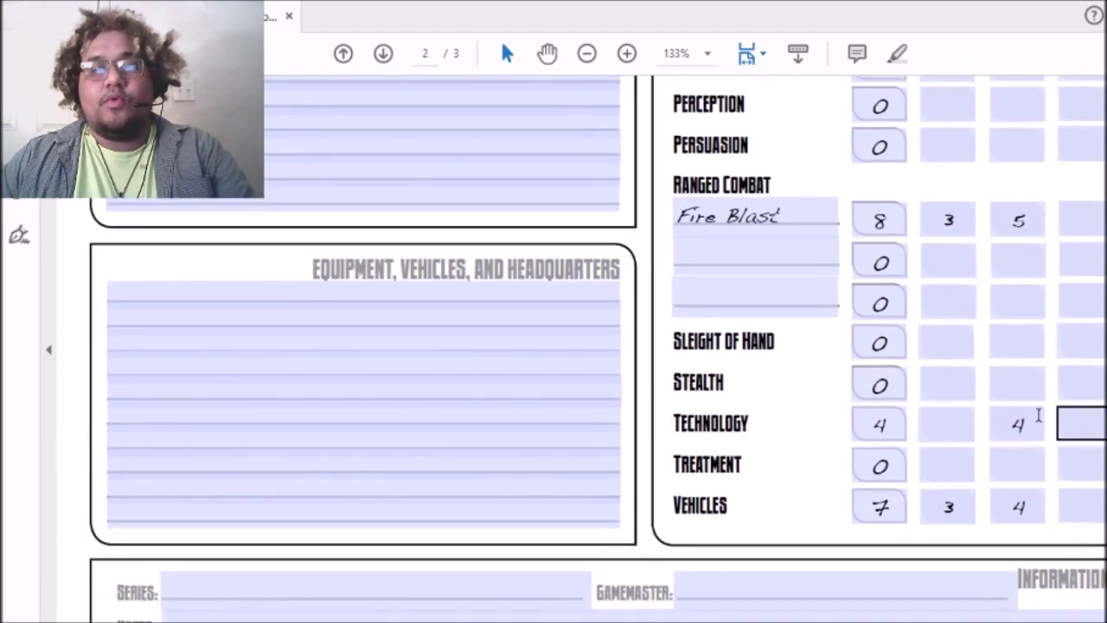
left_click(932, 428)
type("0")
left_click(852, 476)
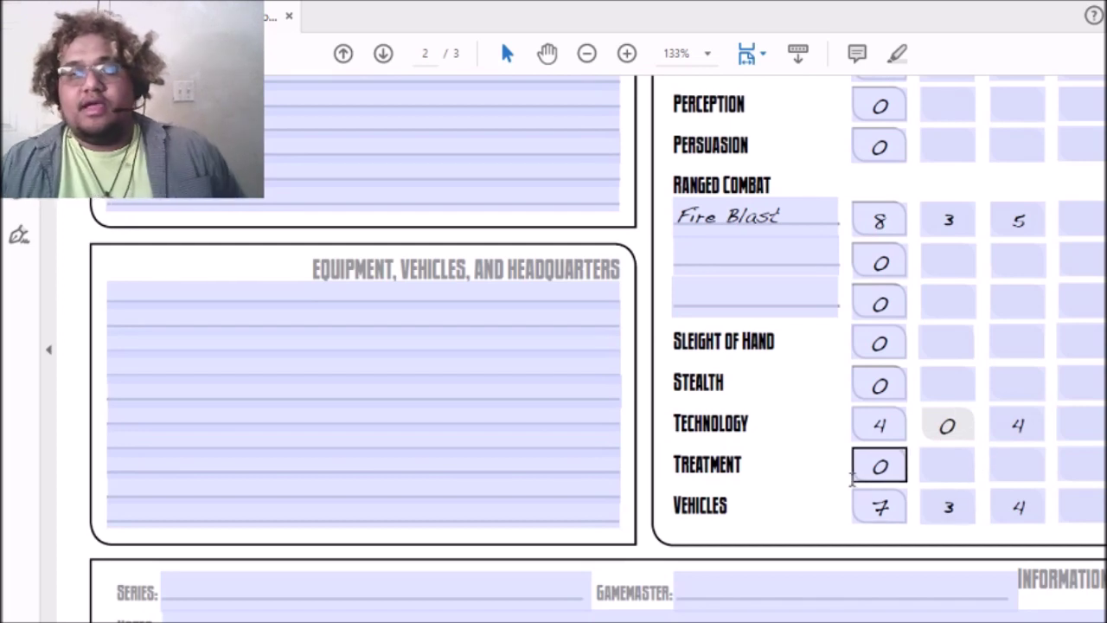
left_click(944, 460)
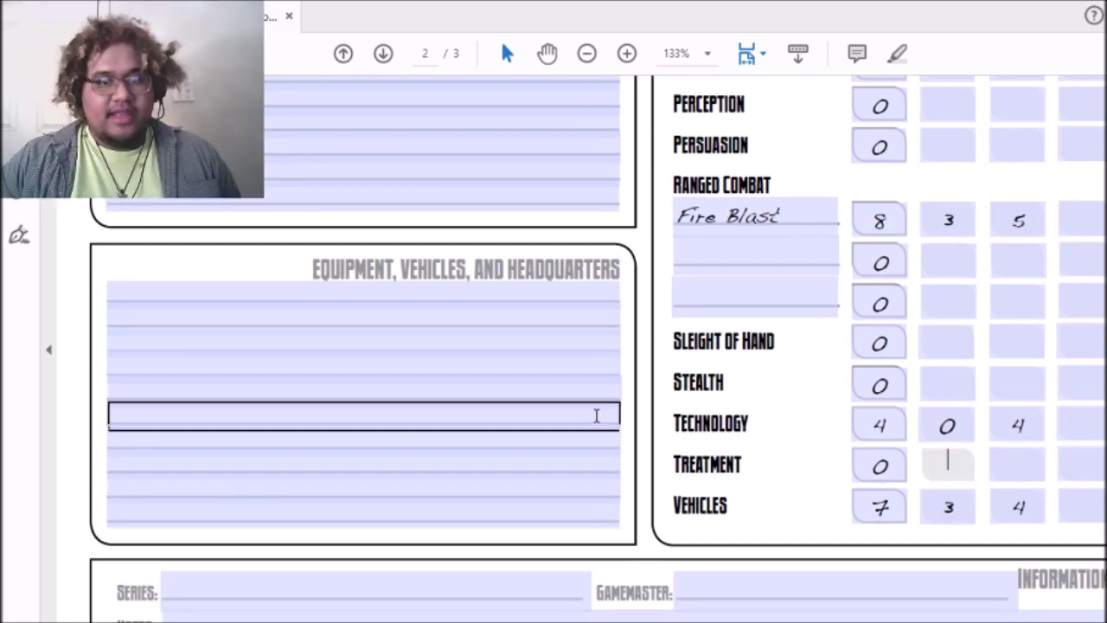
Step: Enter "set-up, Teamwork" on the first line of the Advantages section on page 2
scroll(596, 416, "down", 3)
scroll(596, 416, "up", 10)
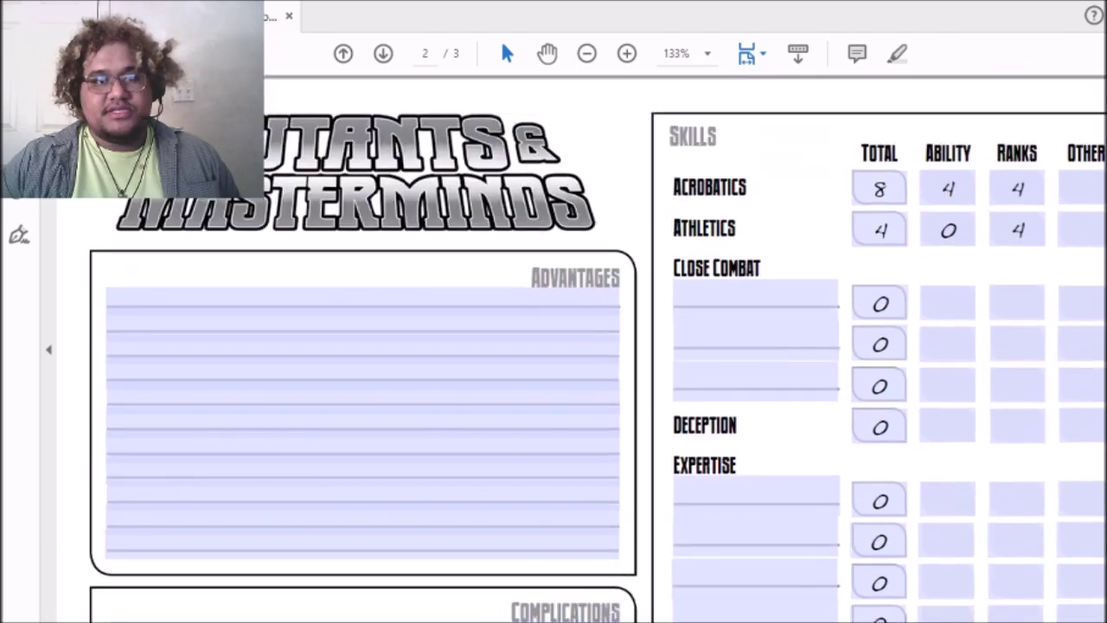
left_click(219, 295)
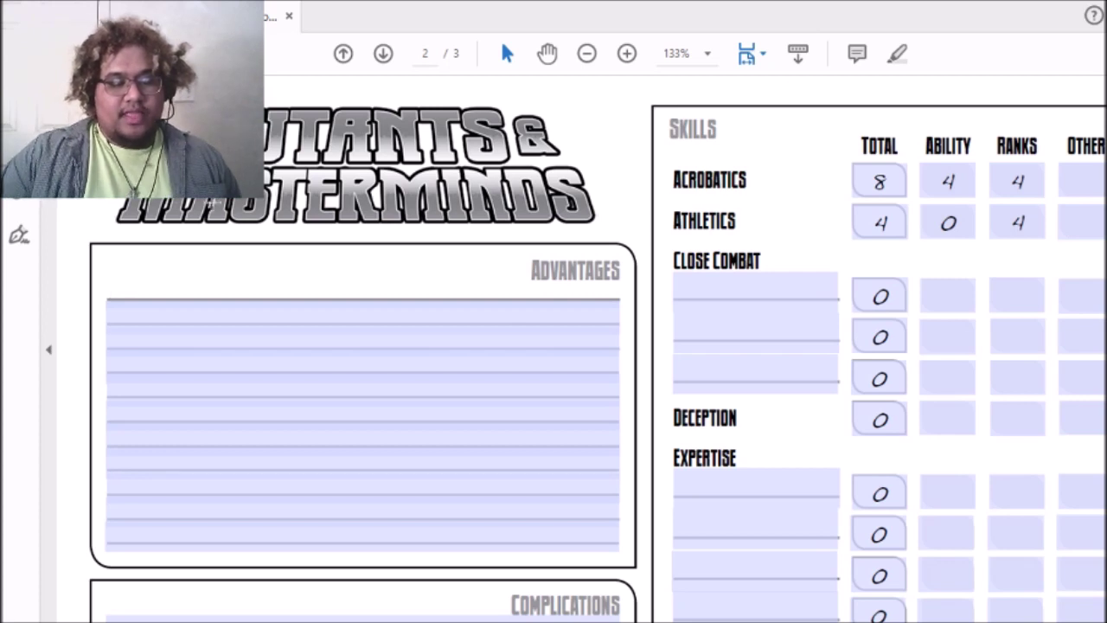
type("Set")
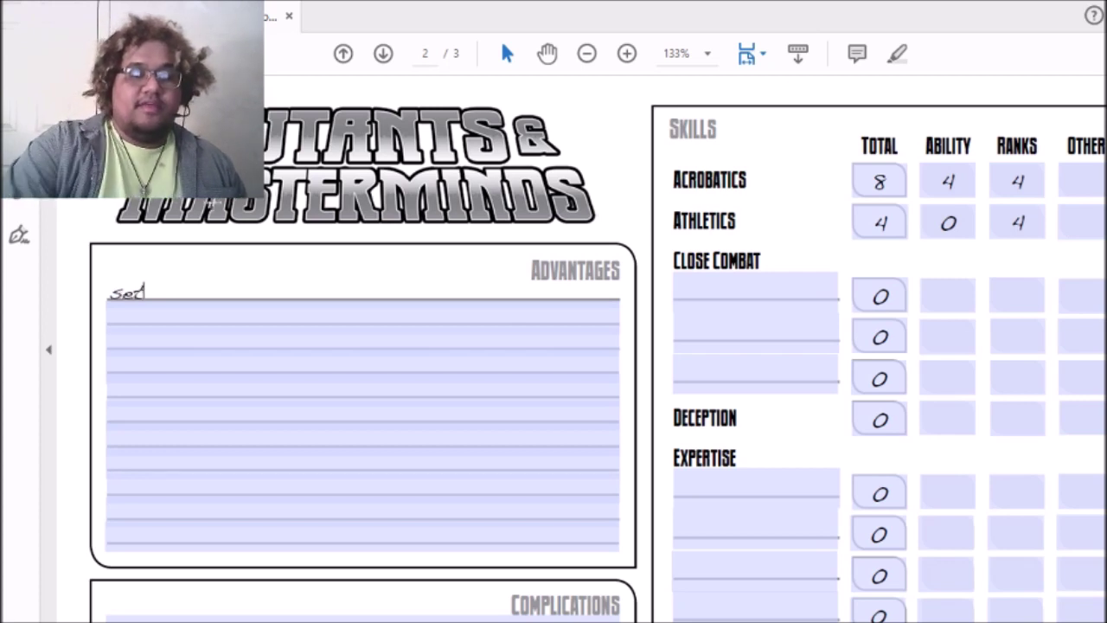
type("-up")
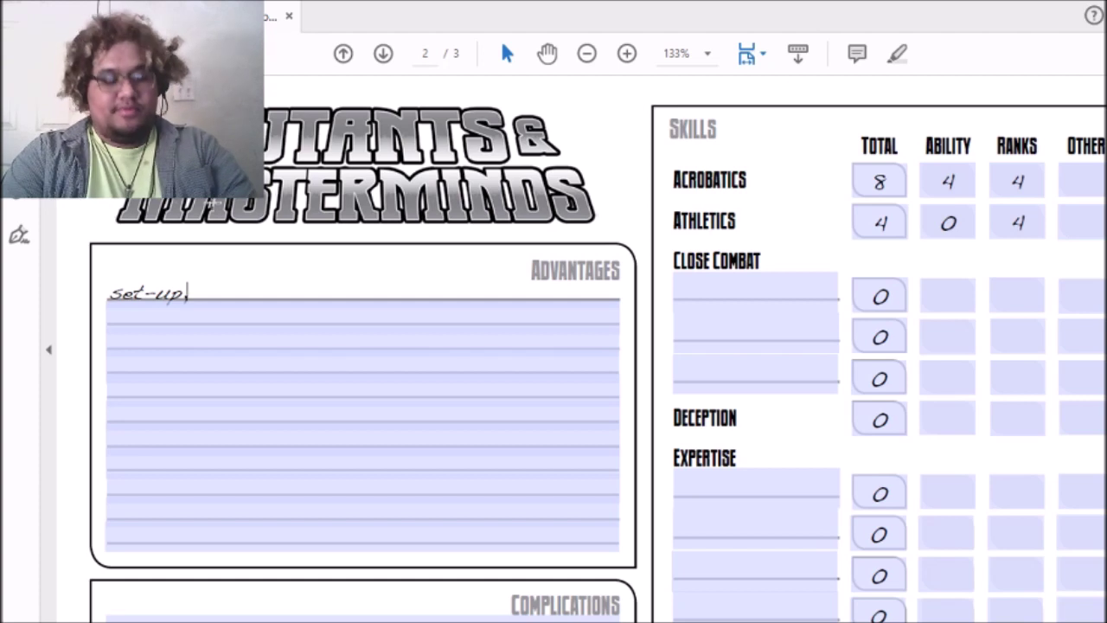
type(", Teamwork")
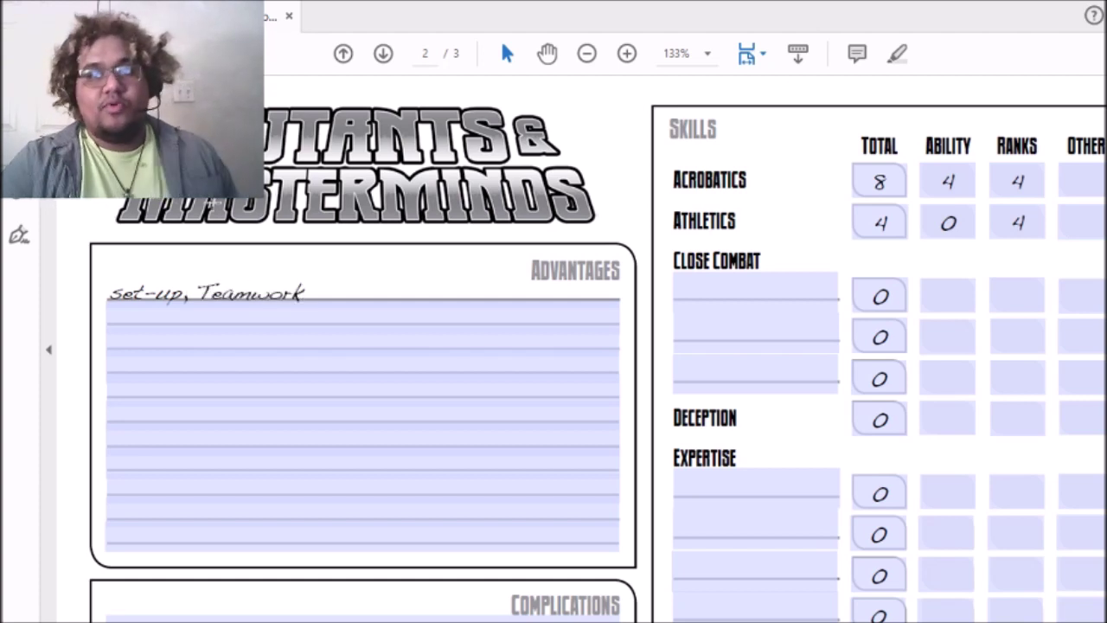
Step: Enter "fearless, Taunt" on the second line of the Advantages section
key("Return")
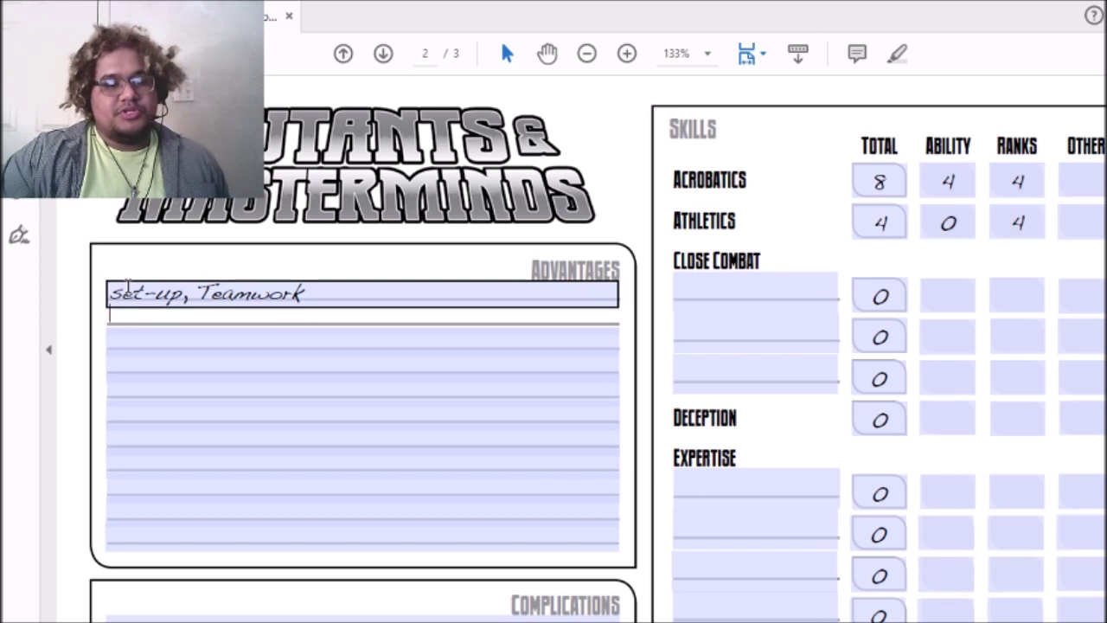
type("fear")
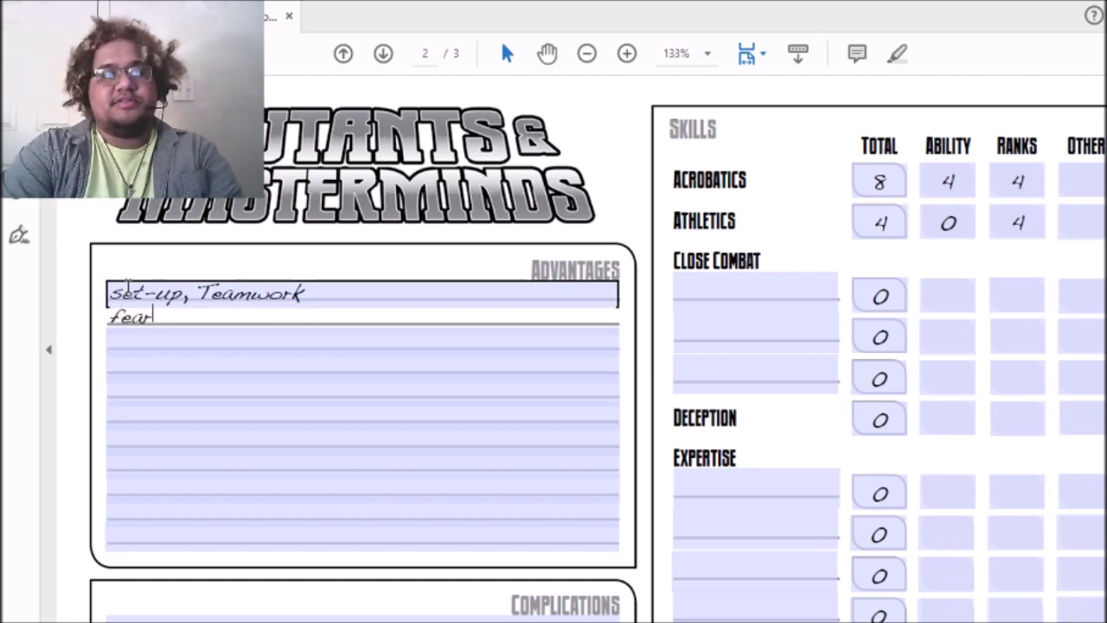
type("less, Taunt")
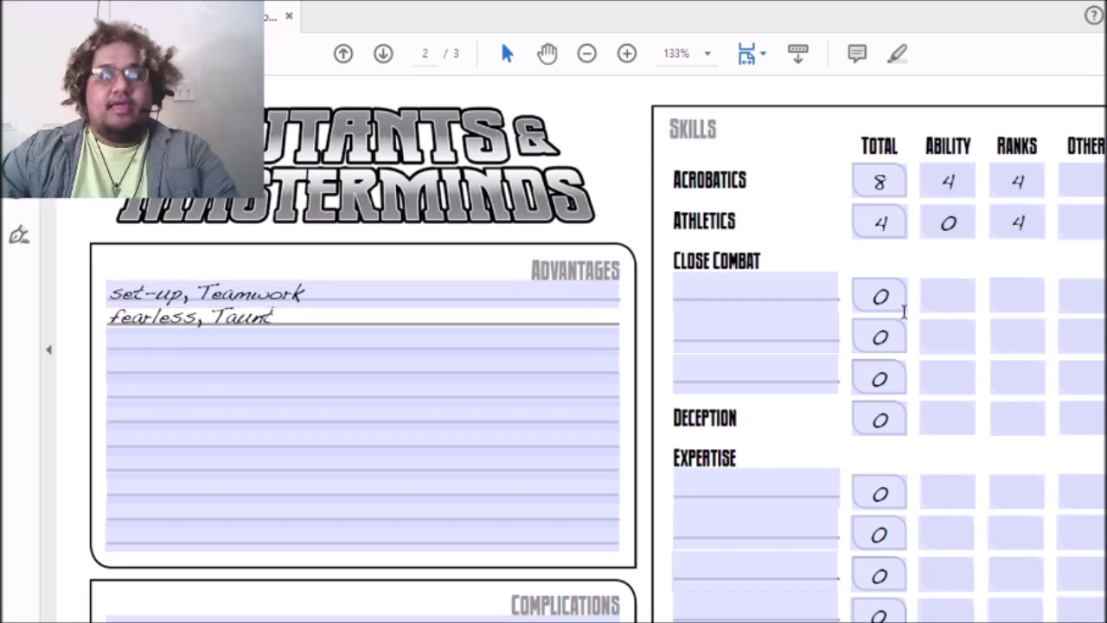
Step: Enter "Fire Flight" on the first line of the Powers & Devices section on page 1
scroll(147, 245, "up", 15)
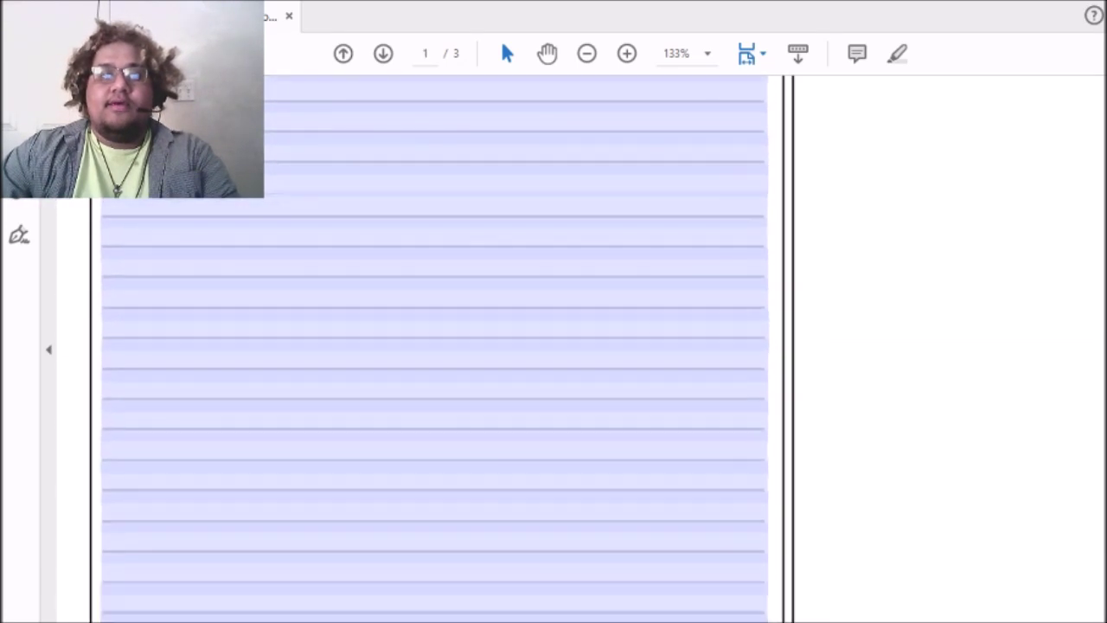
left_click(146, 248)
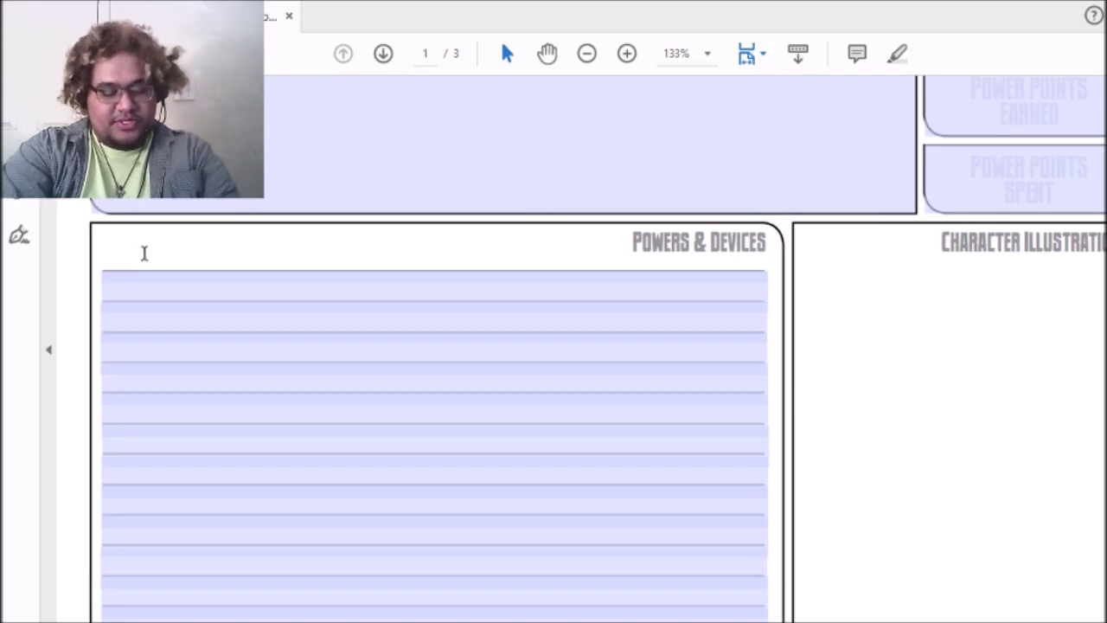
type("Fl")
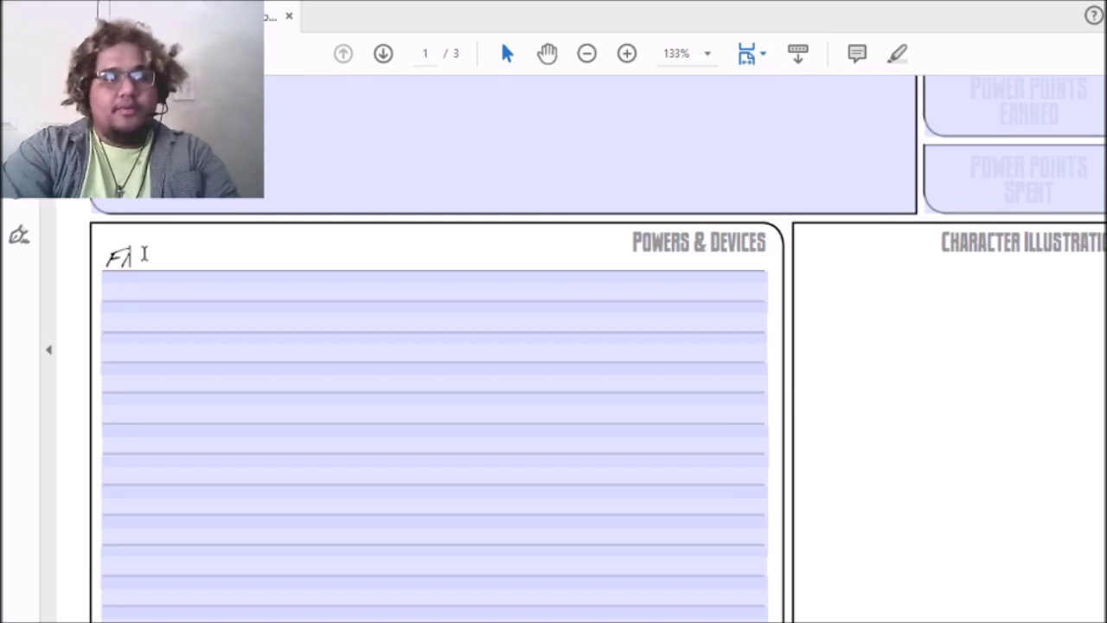
key("BackSpace")
key("BackSpace")
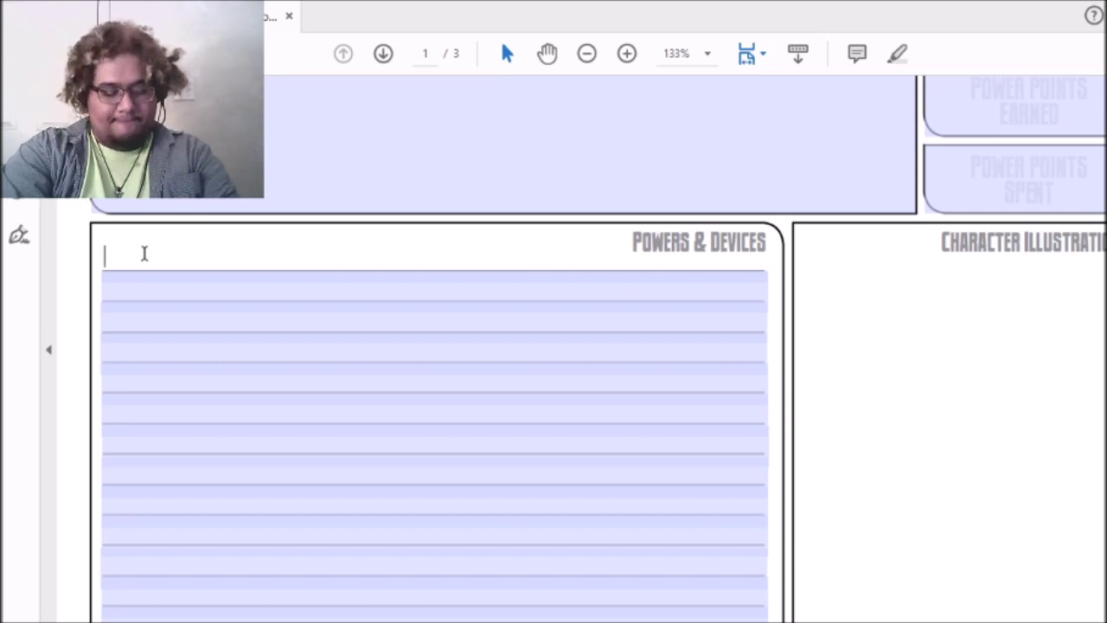
type("F")
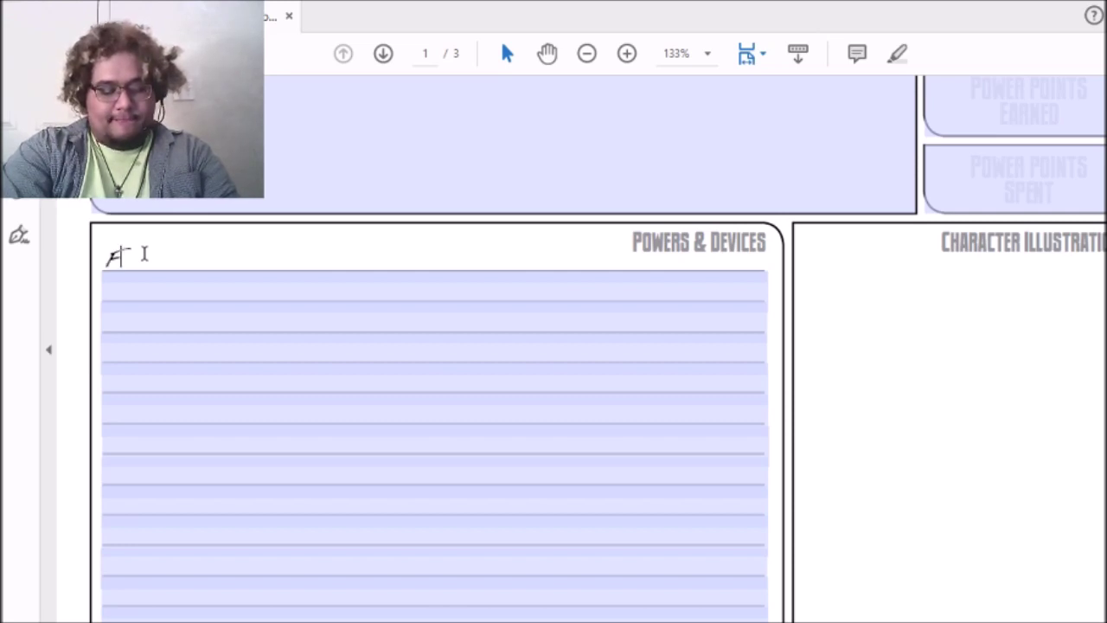
type("ire Flight")
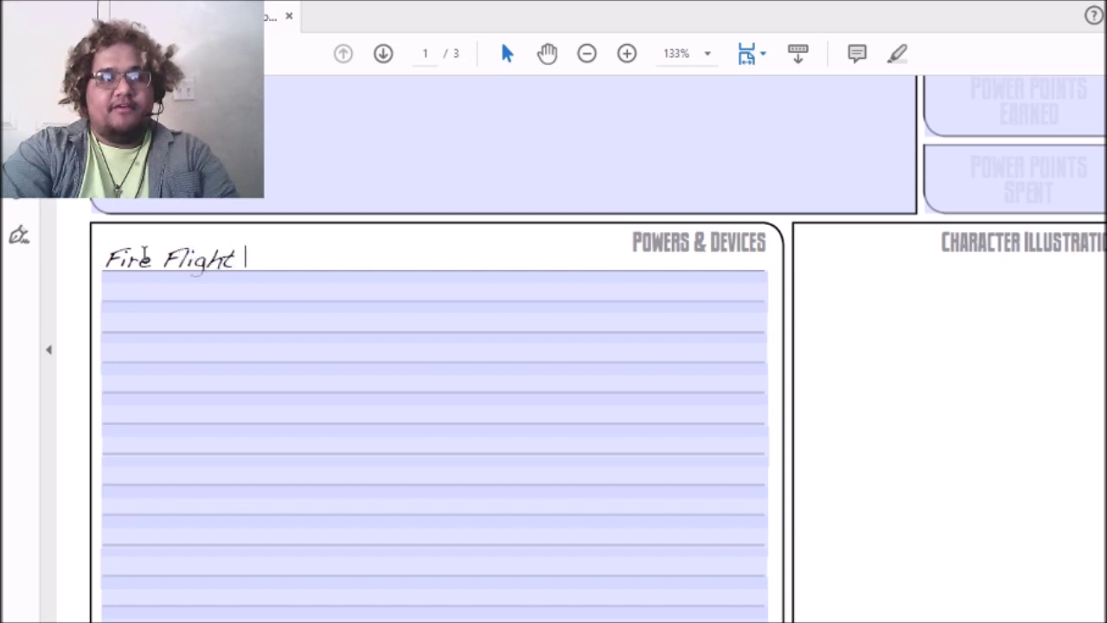
Step: Complete the first Powers & Devices line as "Fire Flight: Flight 7" and start the second line
key("BackSpace")
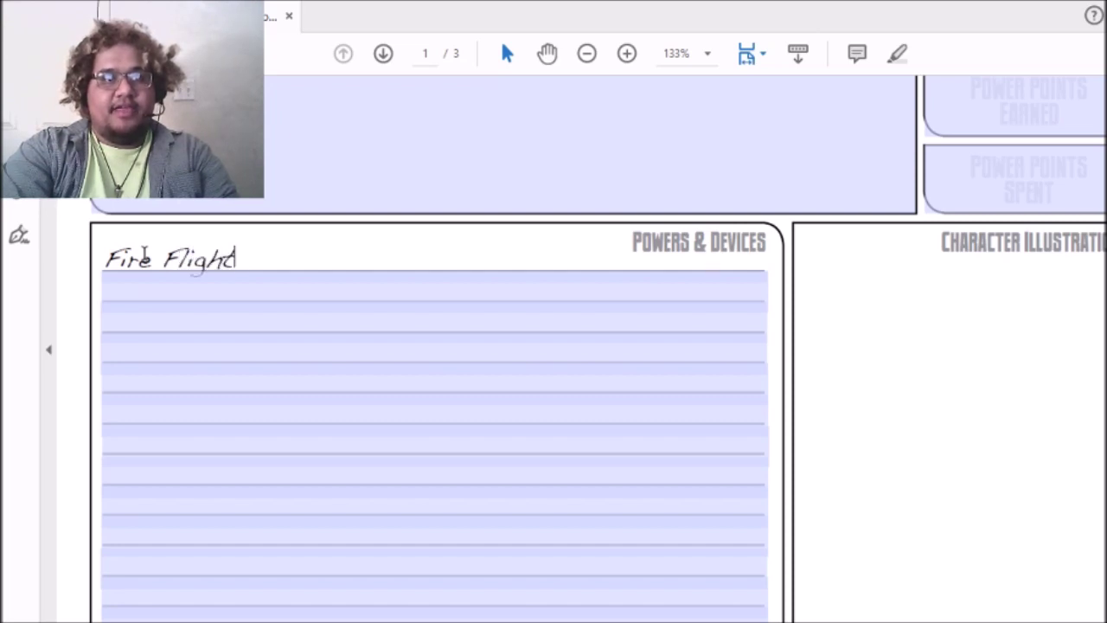
type(": ")
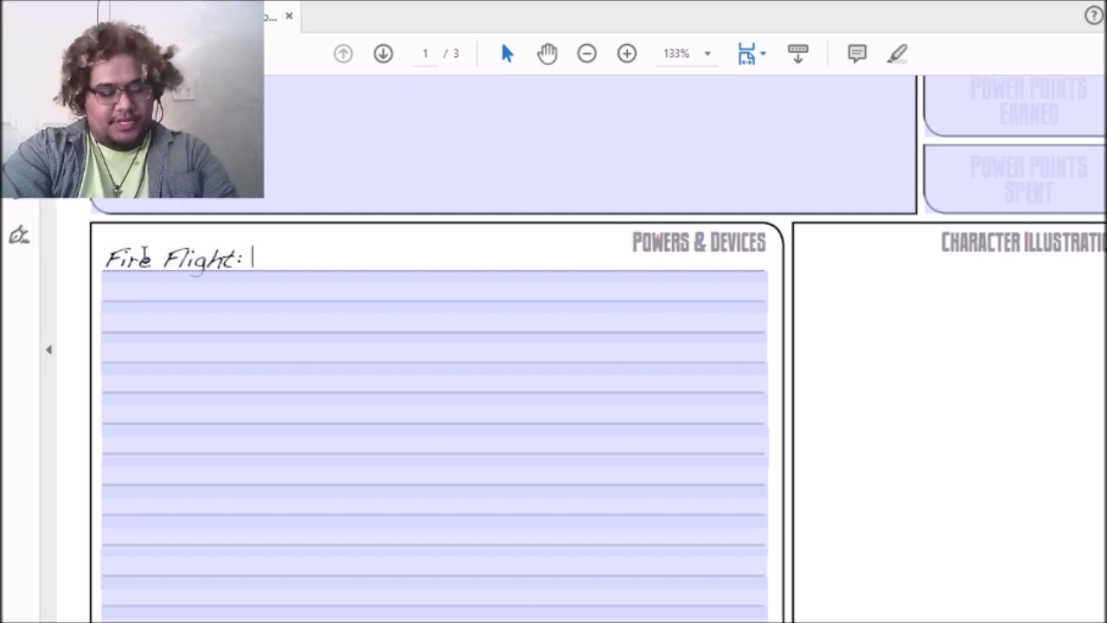
type("Flight")
type(" 7")
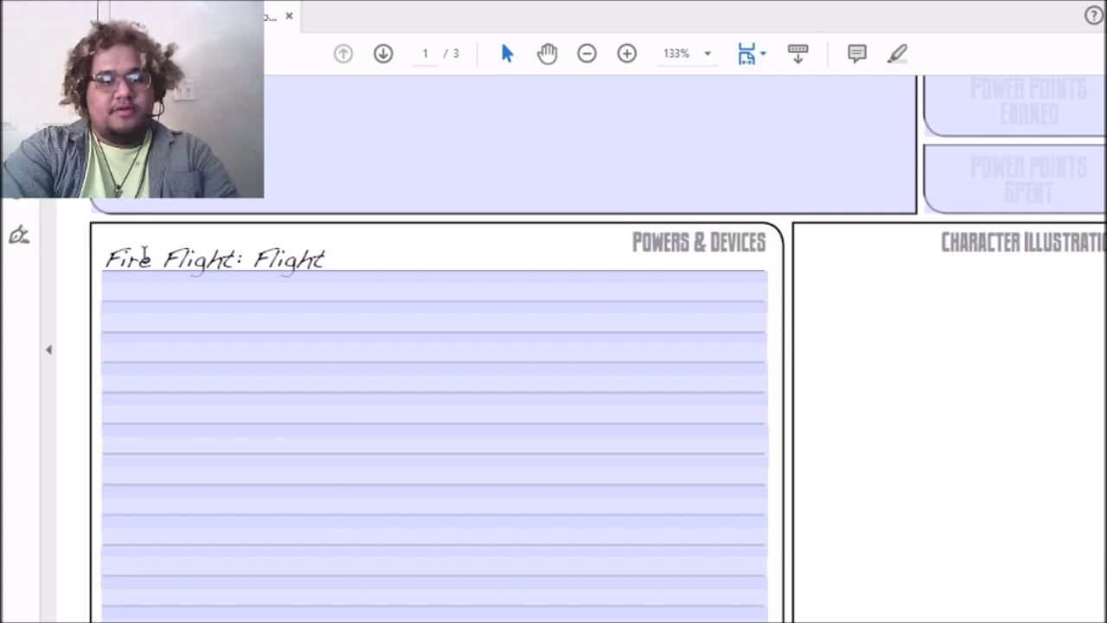
key("Return")
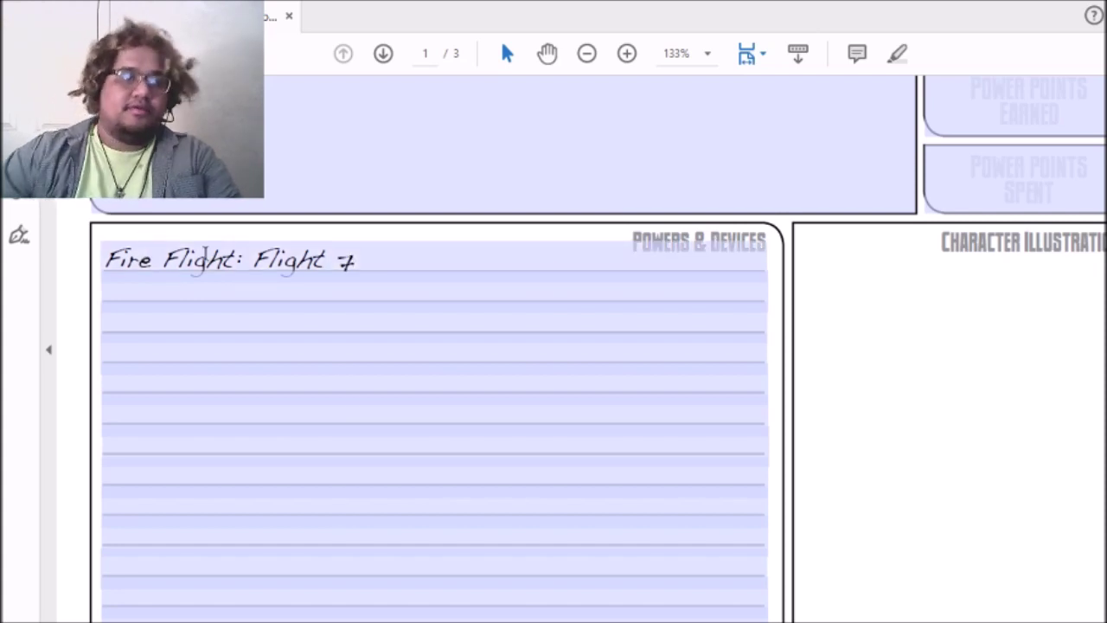
left_click(136, 287)
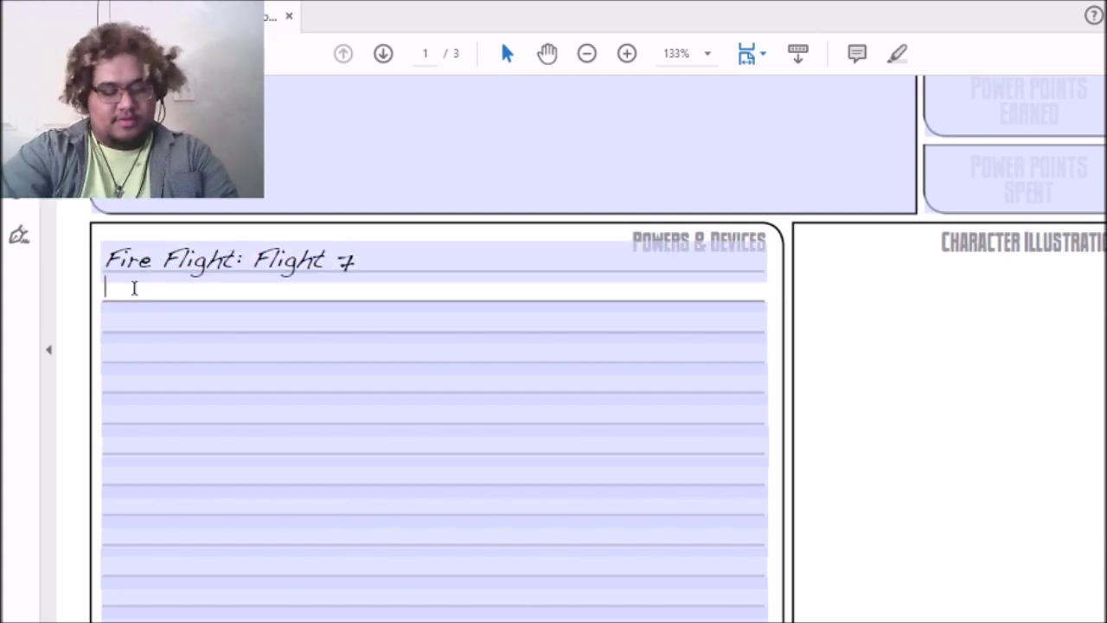
type("Ene")
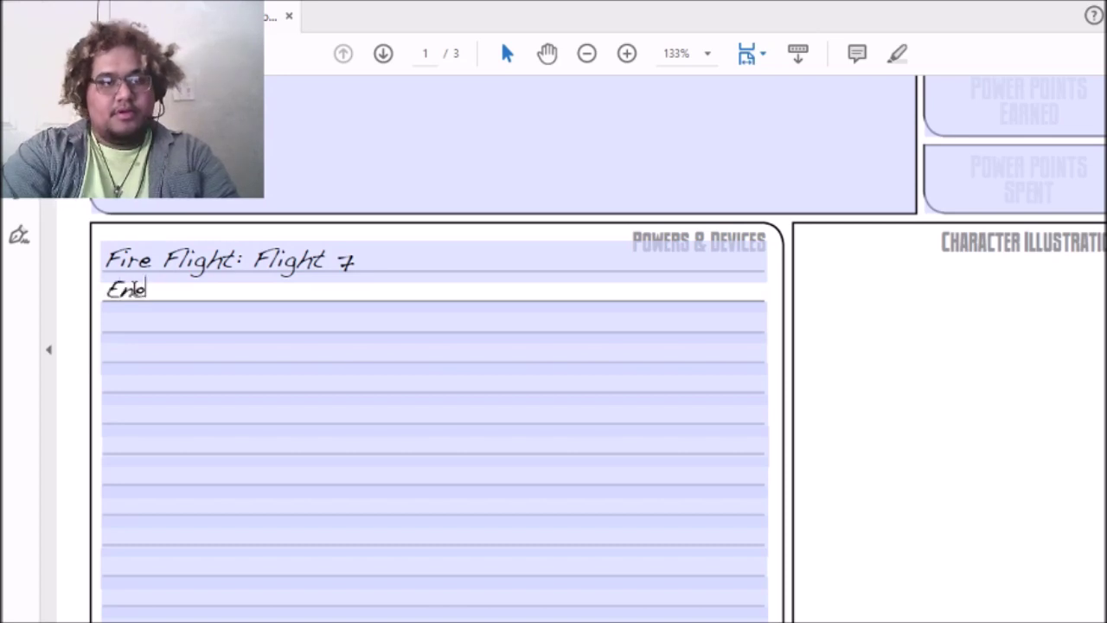
type("rgy Sense ")
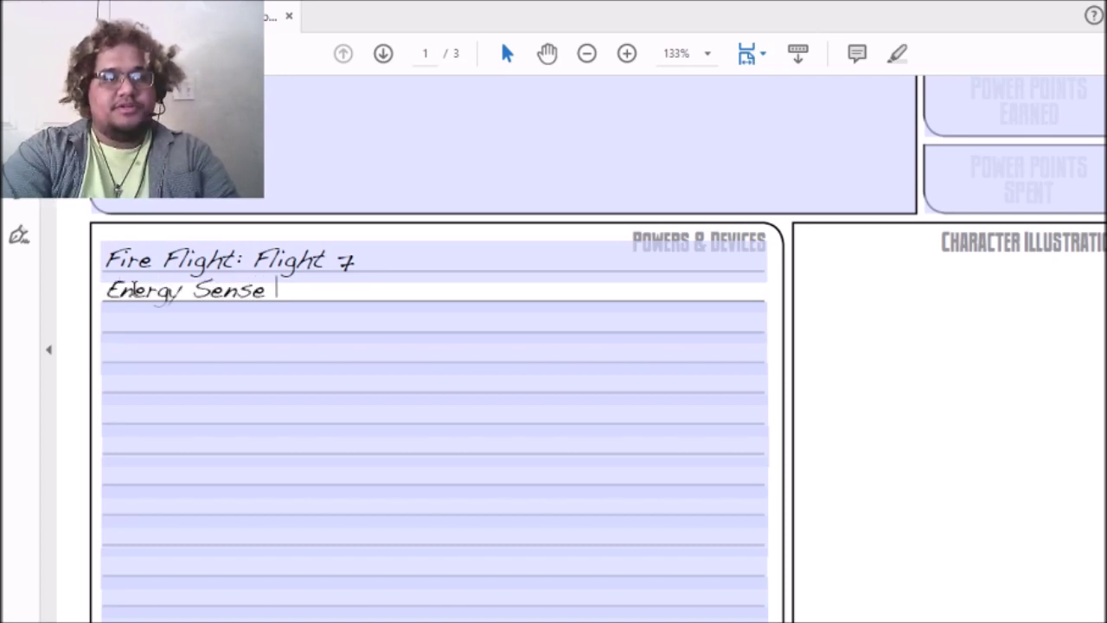
type("4")
key("BackSpace")
key("BackSpace")
key("BackSpace")
key("BackSpace")
key("BackSpace")
key("BackSpace")
key("BackSpace")
key("BackSpace")
key("BackSpace")
key("BackSpace")
key("BackSpace")
key("BackSpace")
key("BackSpace")
key("BackSpace")
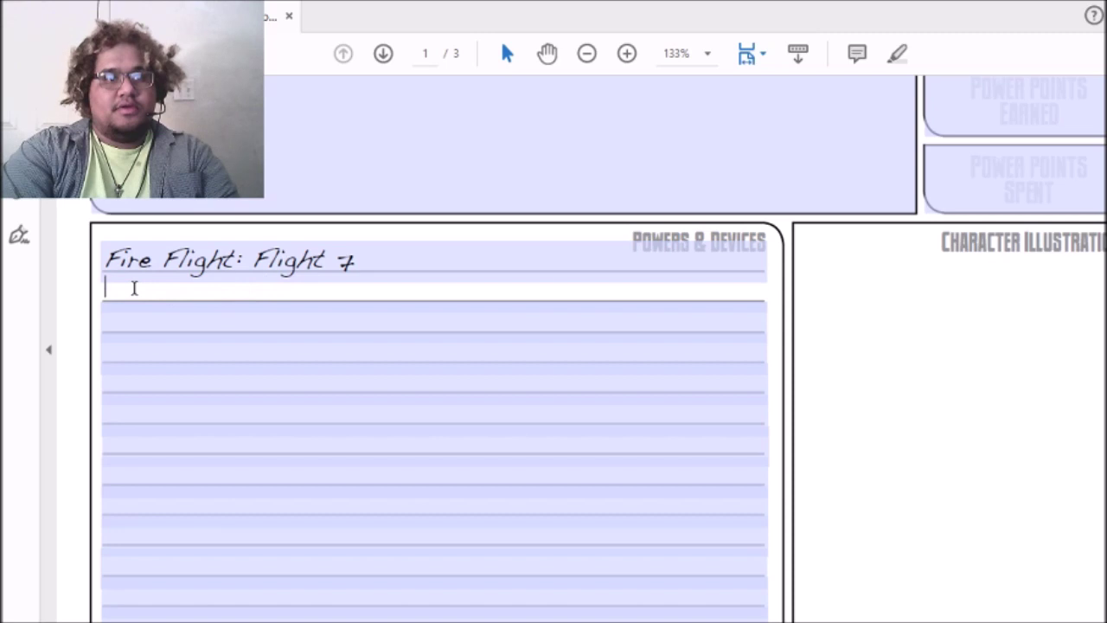
Step: Enter "Fire Sense 4: Accurate, Analytical Fire Awareness" on the second line of the Powers & Devices section
type("Fike Sen")
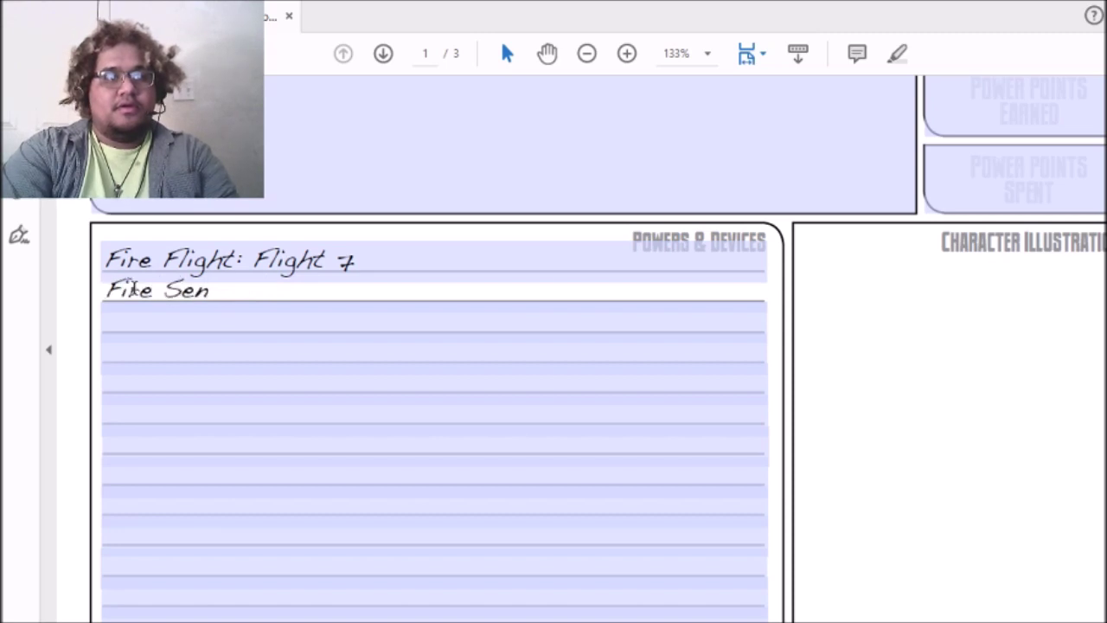
type("se 4")
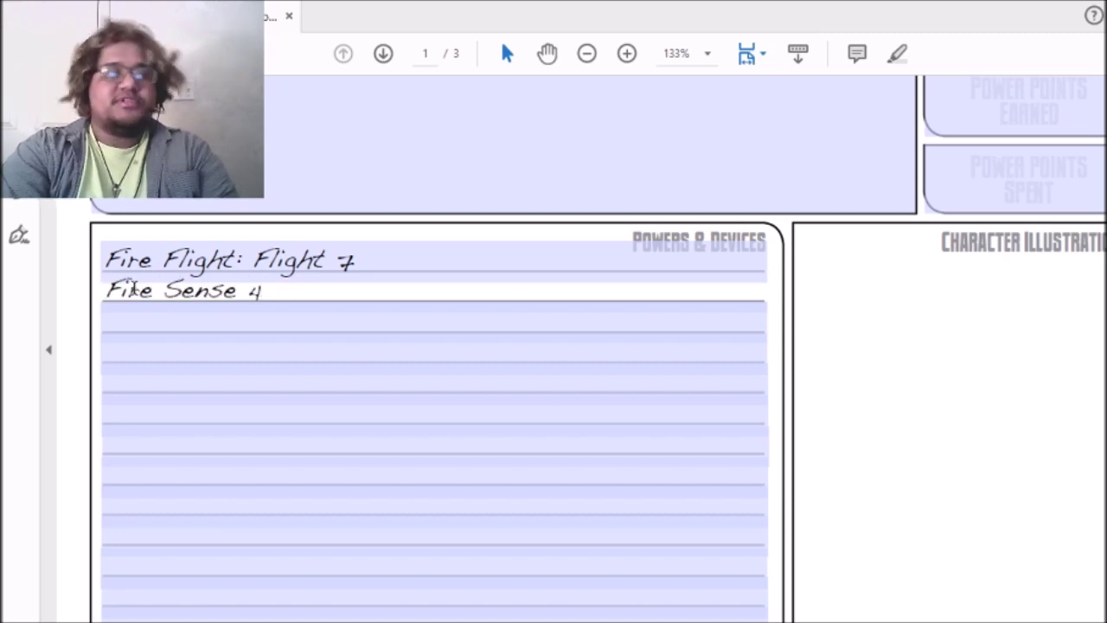
type(":")
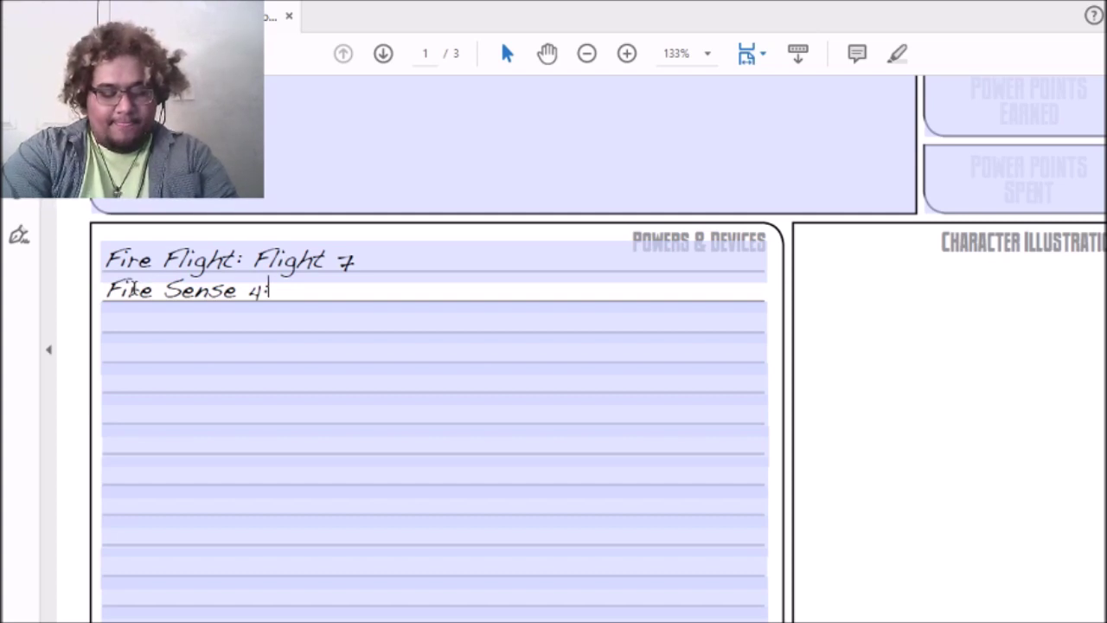
type(" Acc")
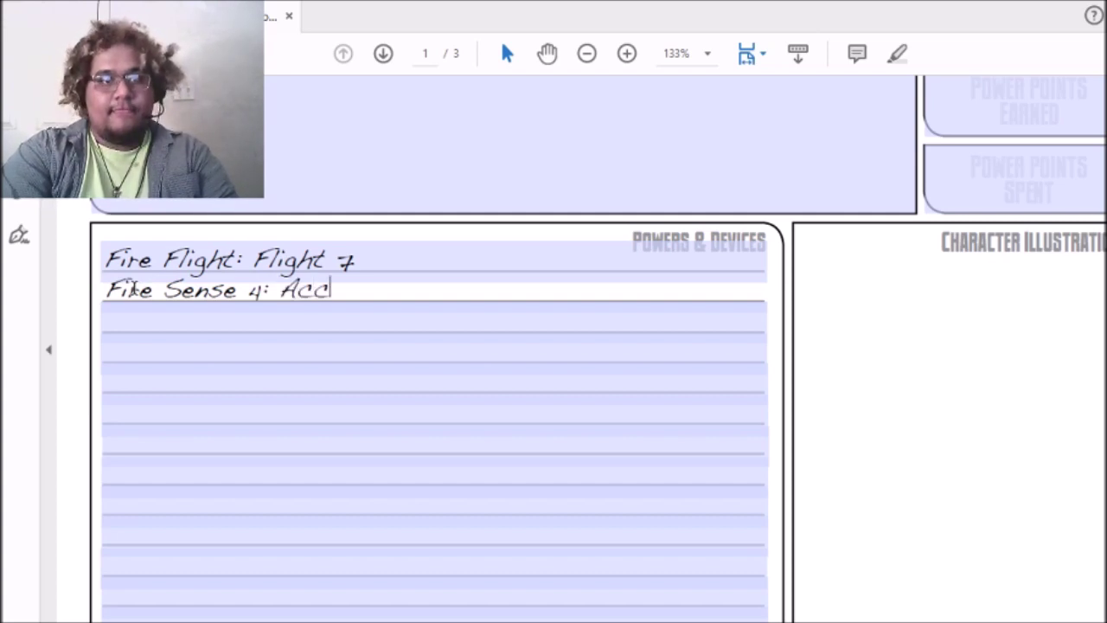
type("urate, ")
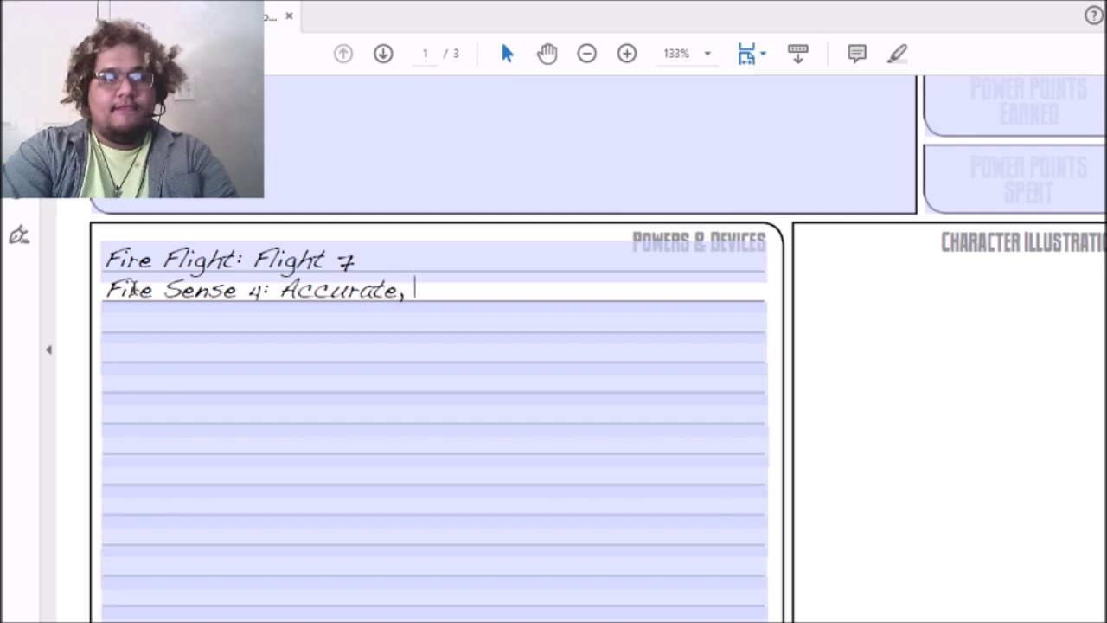
type("Anal")
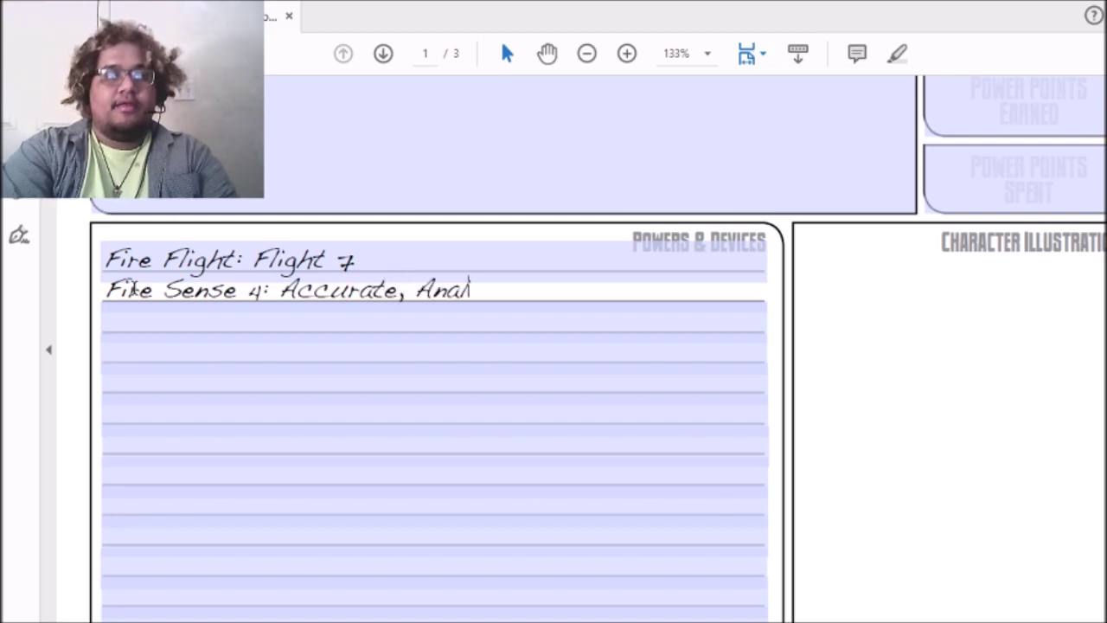
type("ytical")
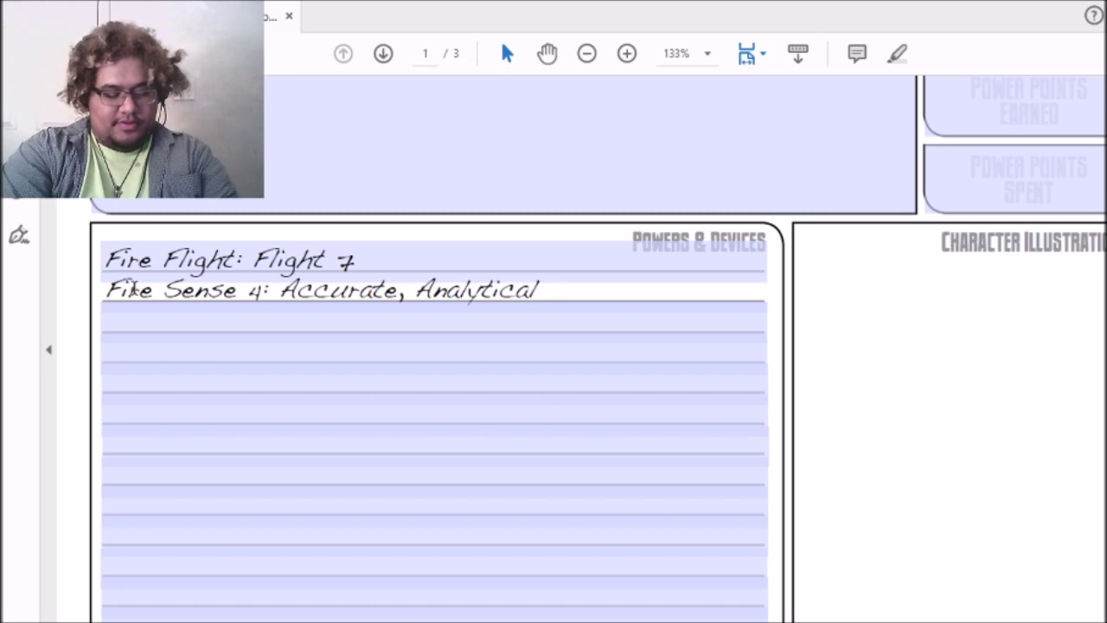
type(" Fire A")
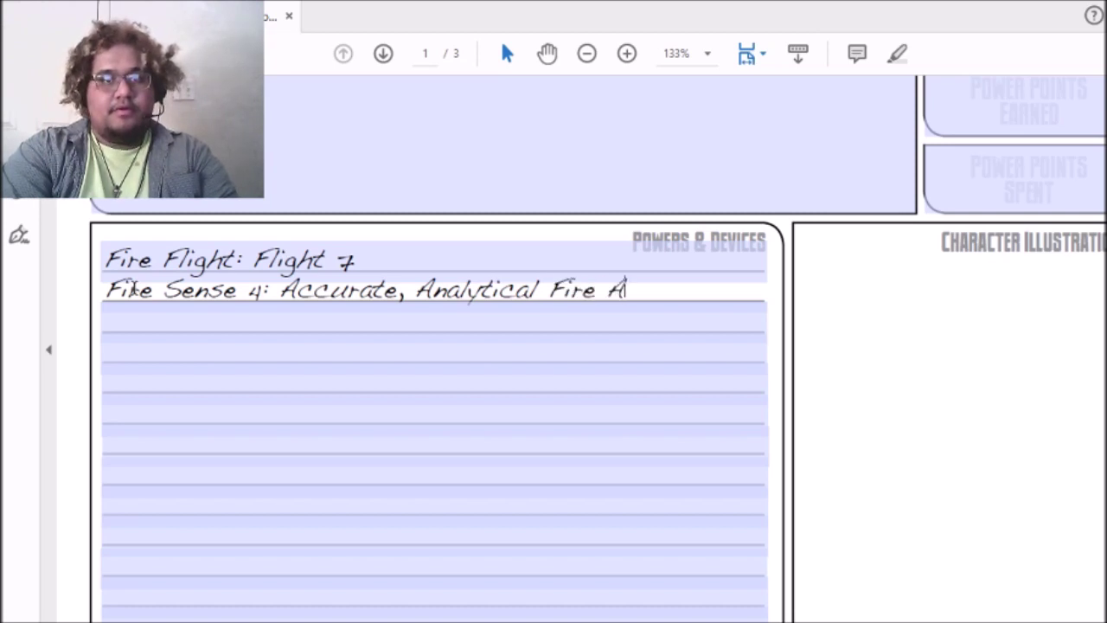
type("wareness")
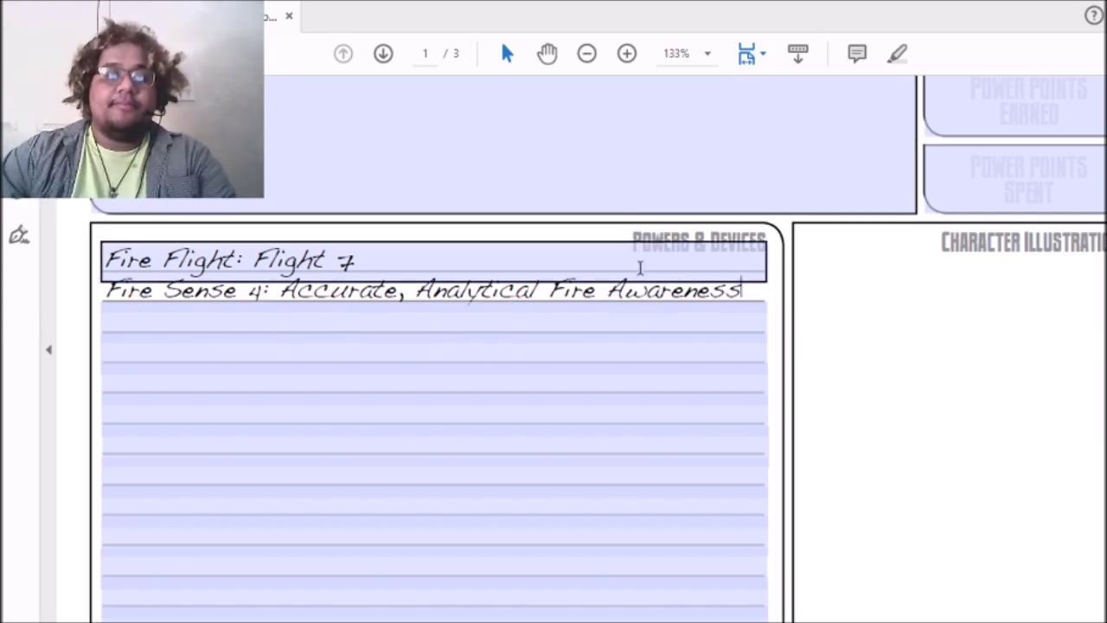
Step: Enter the power name "Fire Shield:" on the third line of the Powers & Devices section
left_click(129, 321)
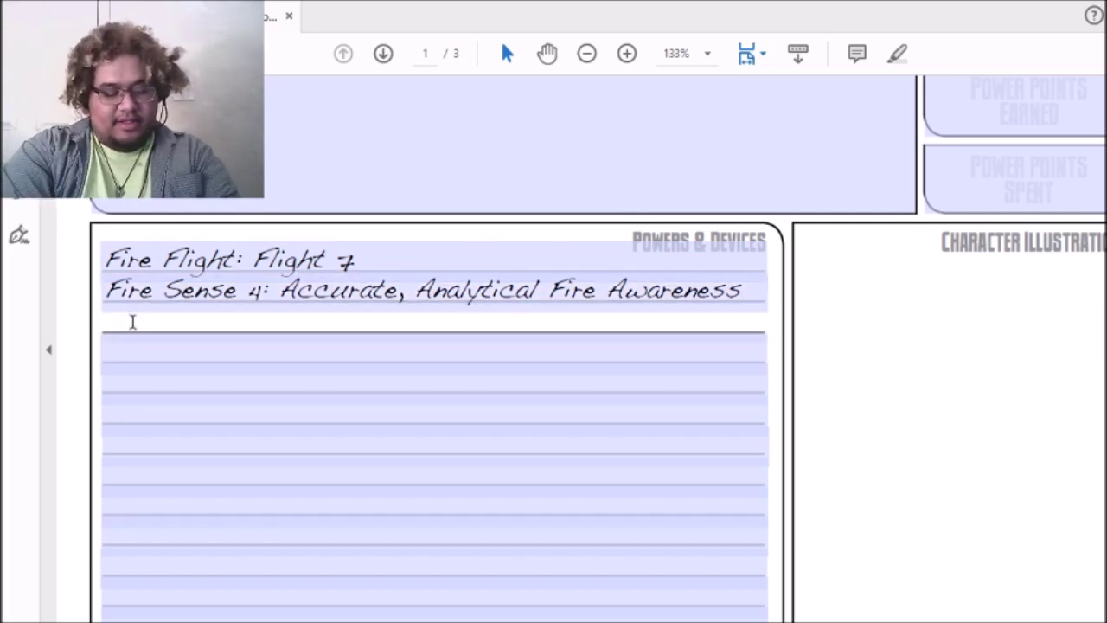
type("Fire")
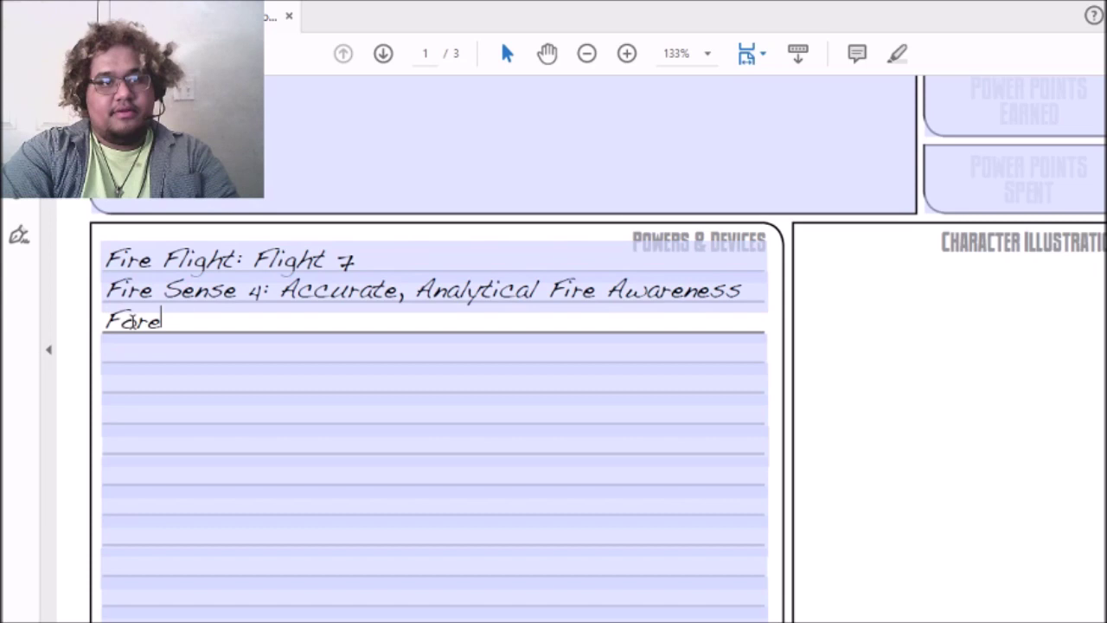
key("BackSpace")
type("ce Fi")
key("BackSpace")
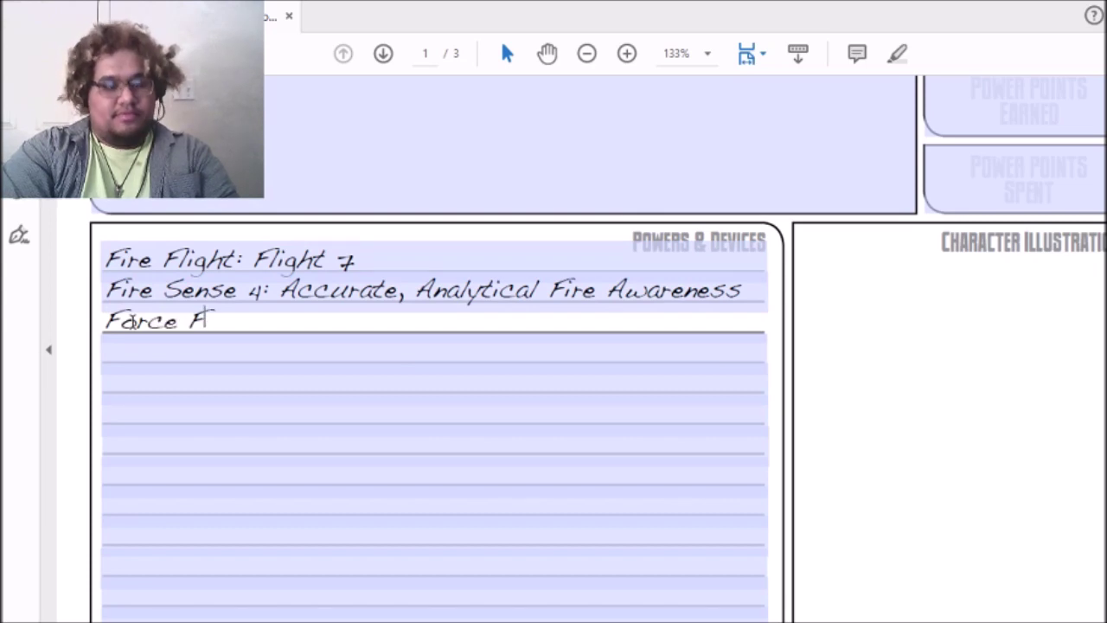
key("BackSpace")
key("BackSpace")
key("BackSpace")
key("BackSpace")
key("BackSpace")
key("BackSpace")
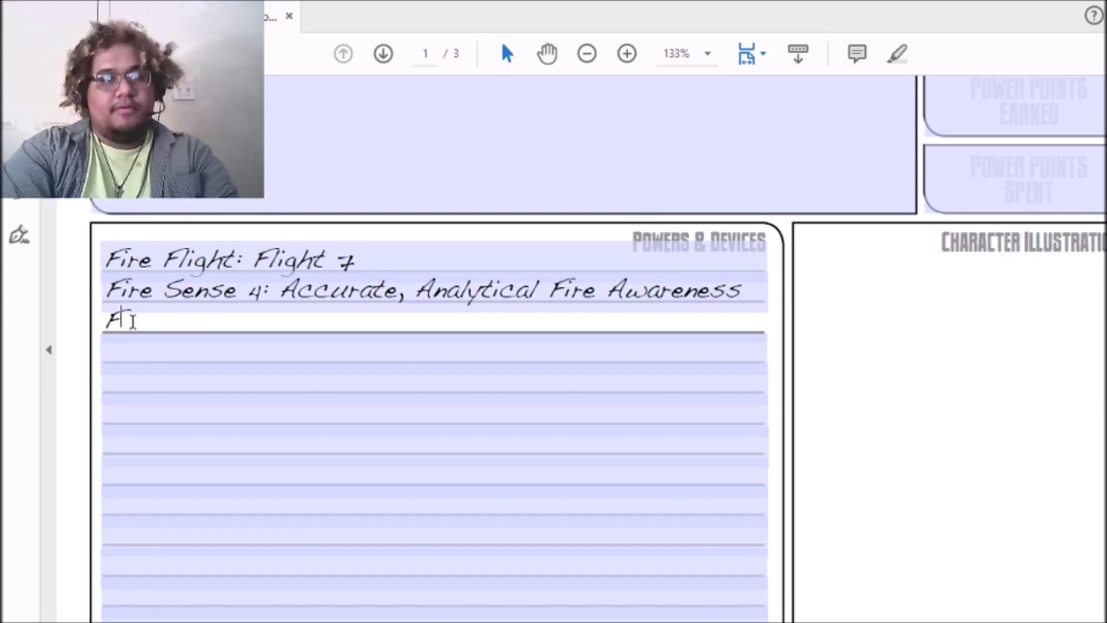
type("ire Shi")
key("BackSpace")
key("BackSpace")
type("hi")
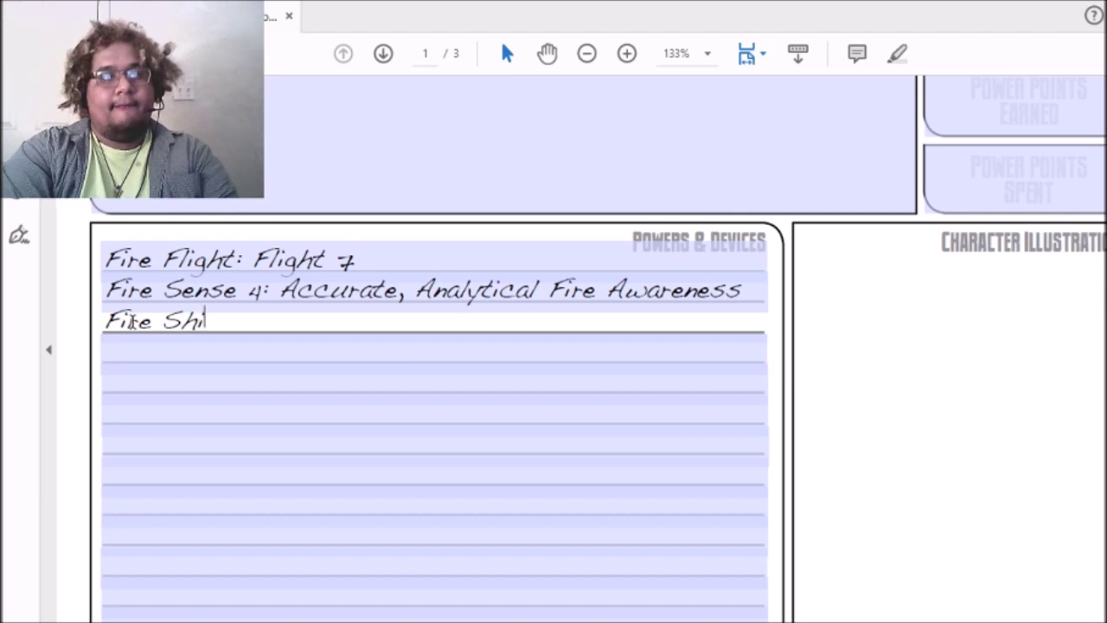
type("eld: ")
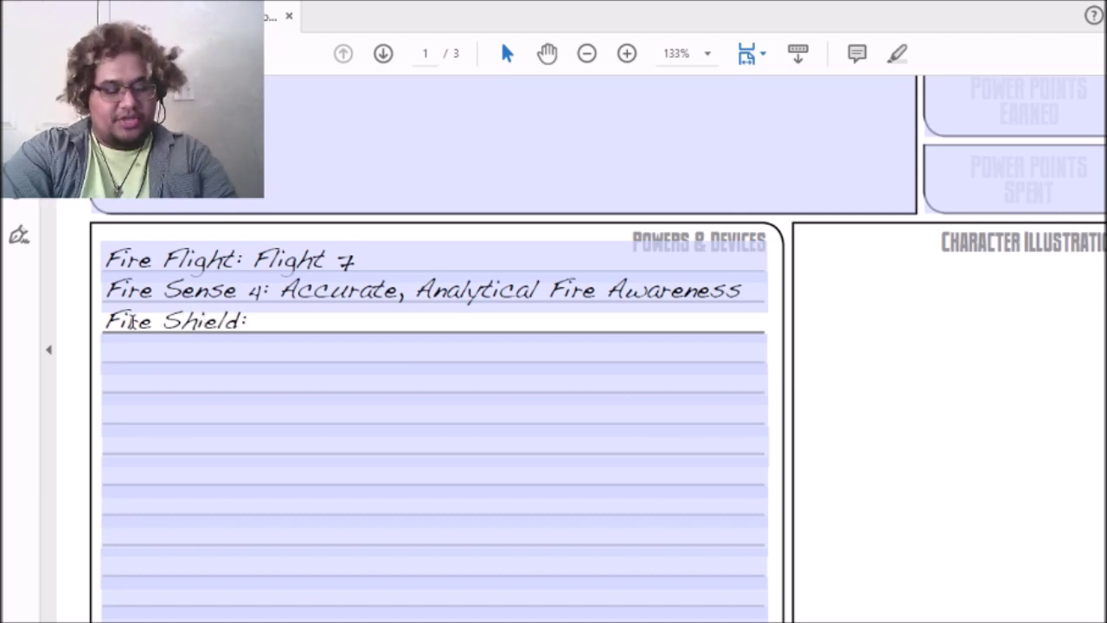
Step: Add "Force Field 10(Impervious)" after the Fire Shield name on the third Powers & Devices line
type("For")
key("BackSpace")
key("BackSpace")
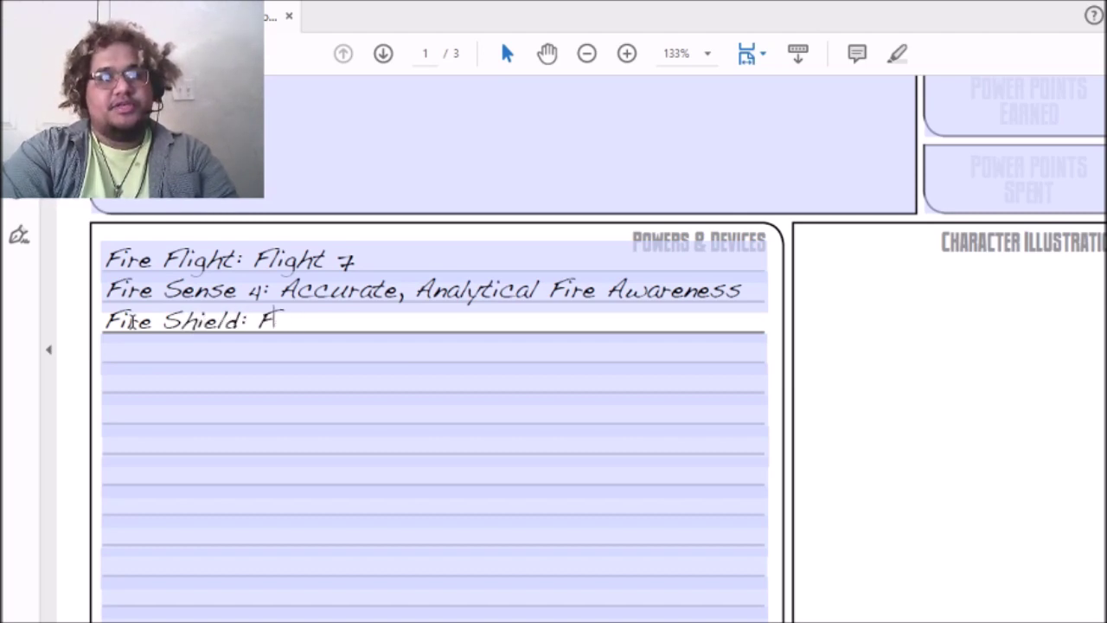
key("BackSpace")
type("Force Fie")
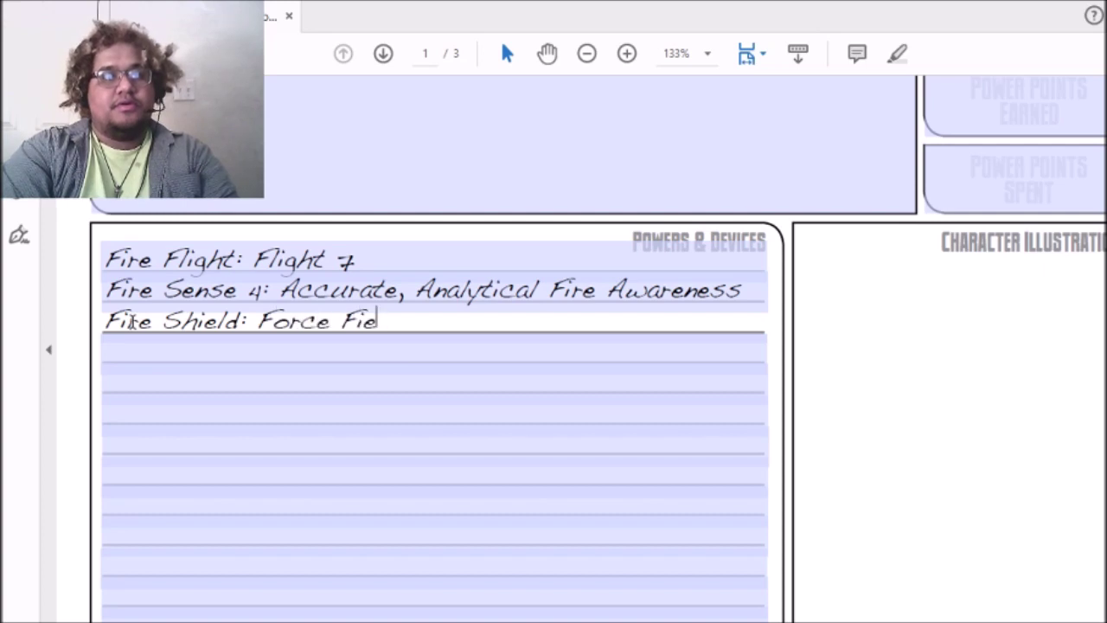
type("ld 10")
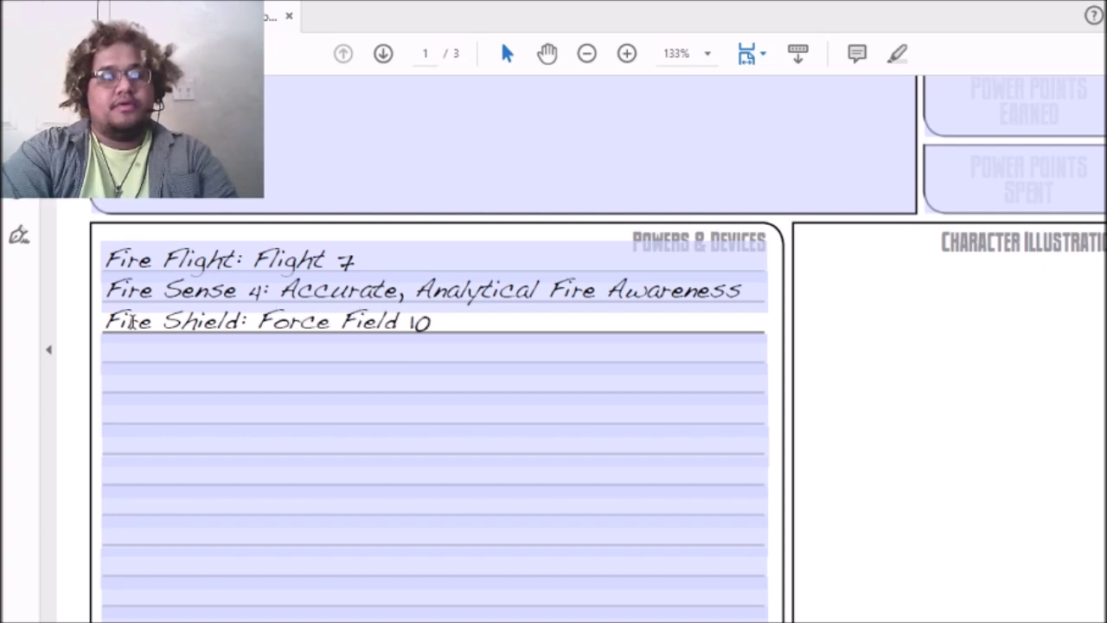
type("(Imper")
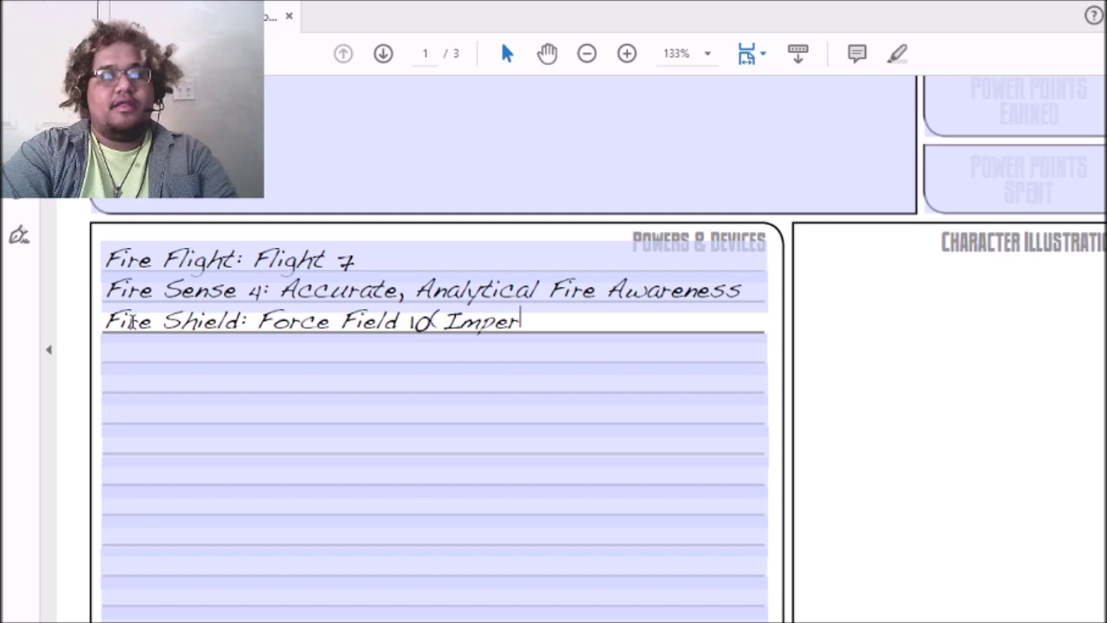
type("vious)")
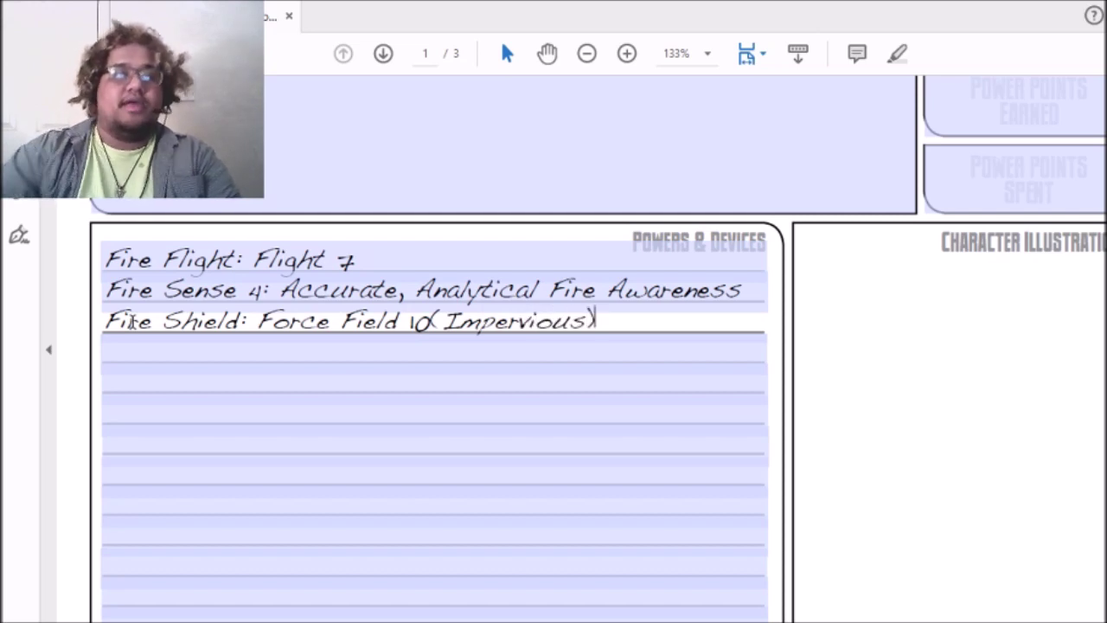
Step: Change the Toughness entry in the Defense section so that it begins with "12/"
scroll(597, 346, "up", 10)
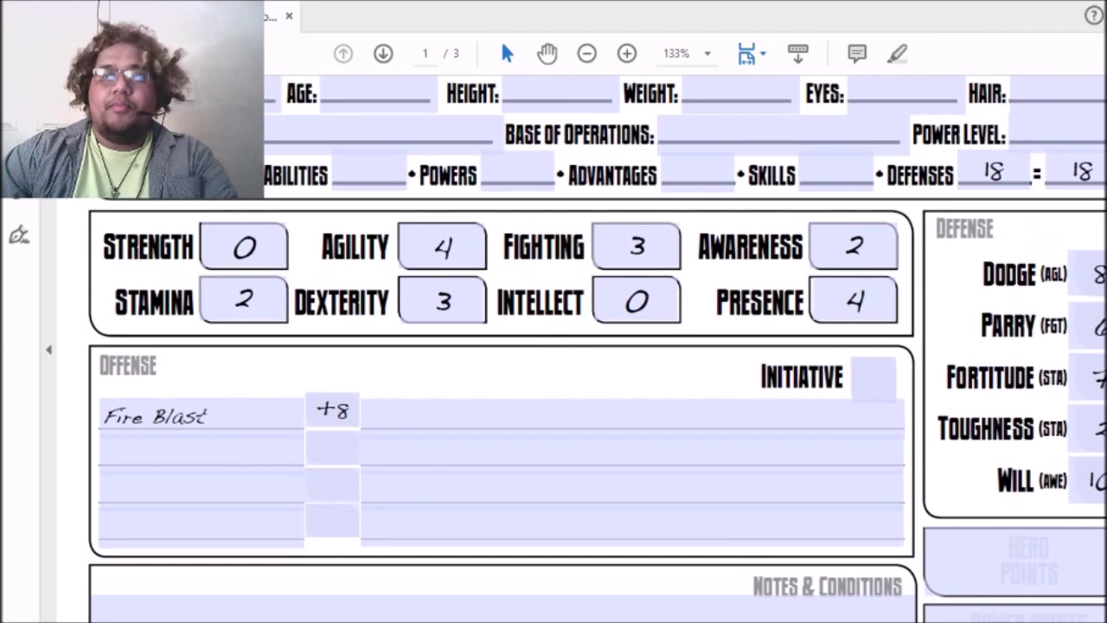
scroll(596, 345, "down", 4)
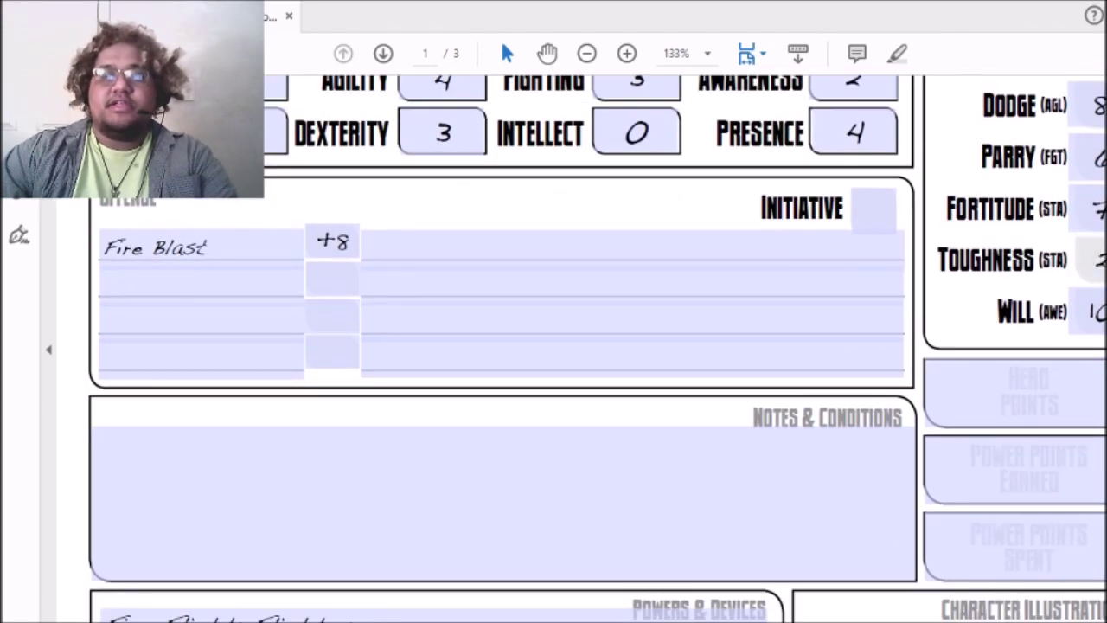
key("Return")
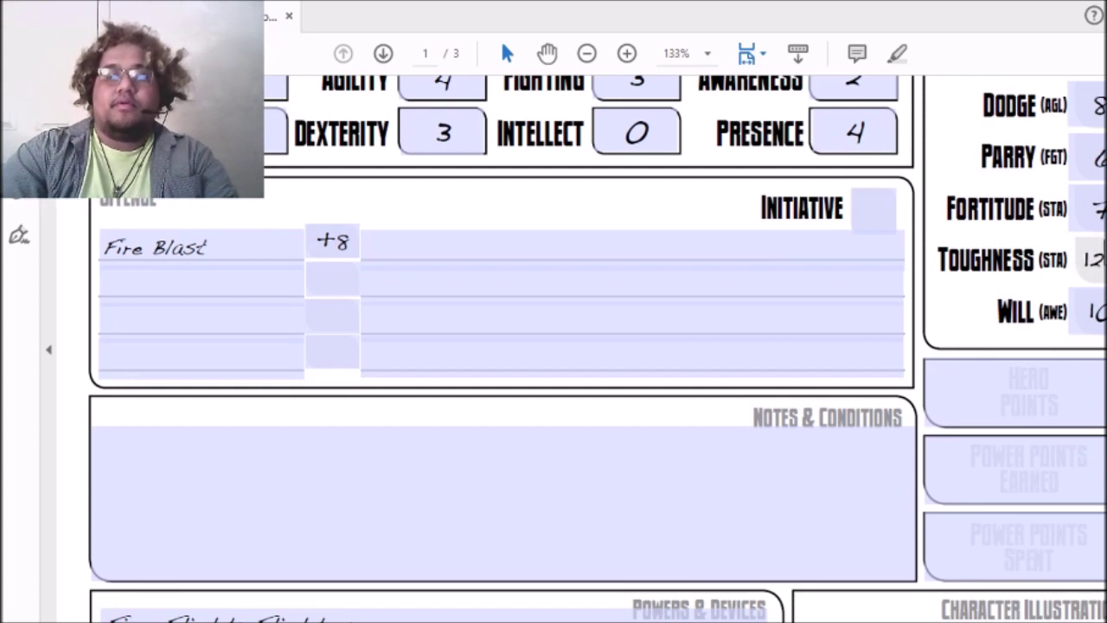
type("/")
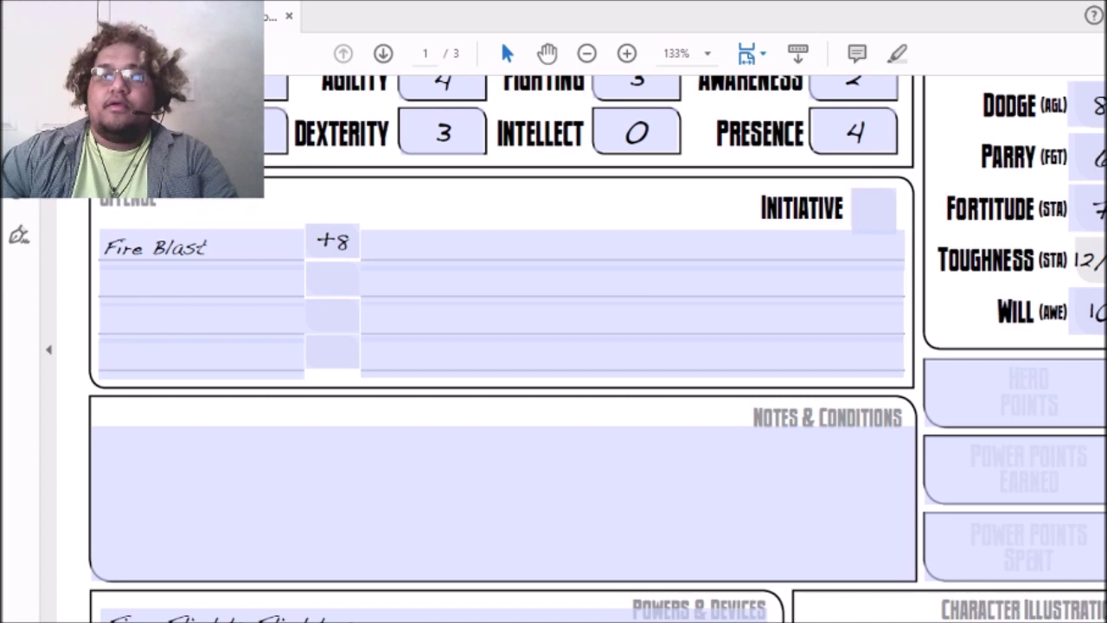
scroll(597, 346, "up", 1)
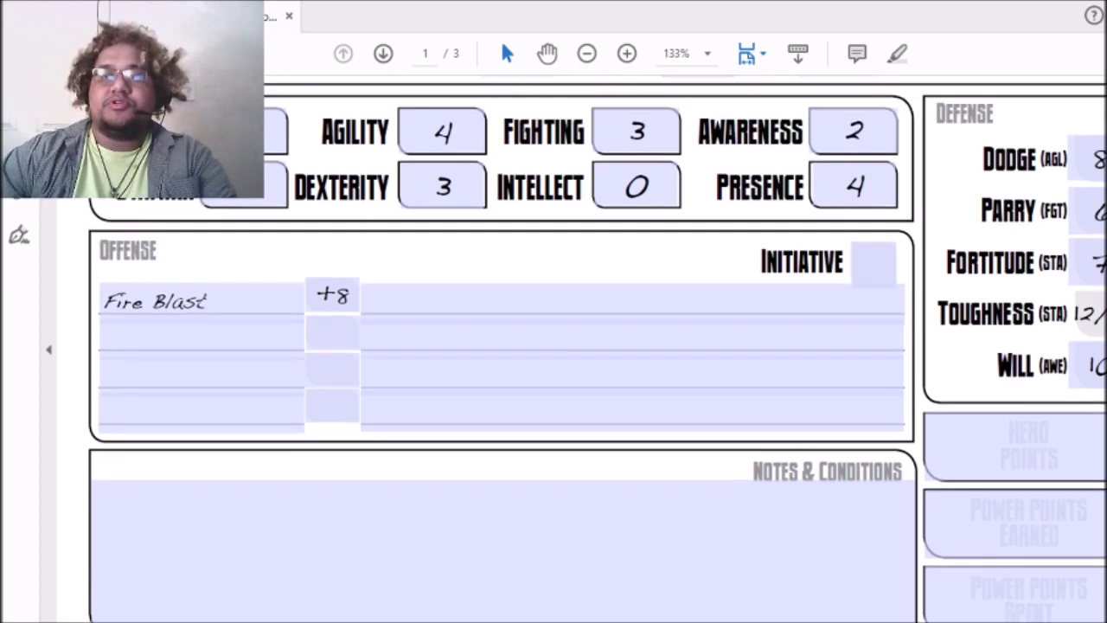
scroll(597, 346, "down", 1)
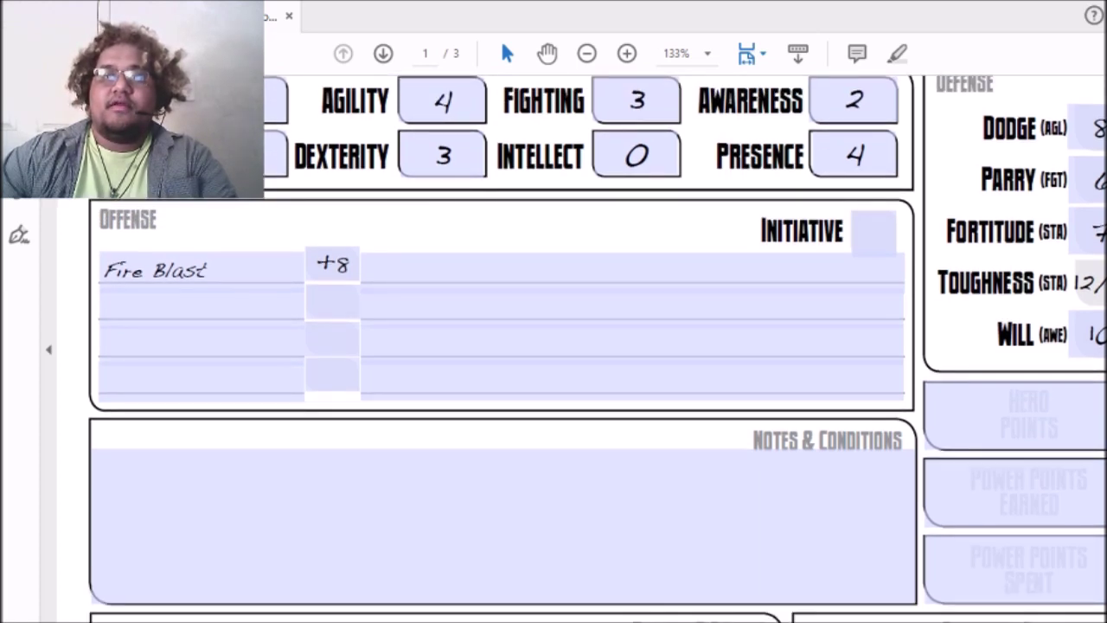
scroll(510, 345, "down", 10)
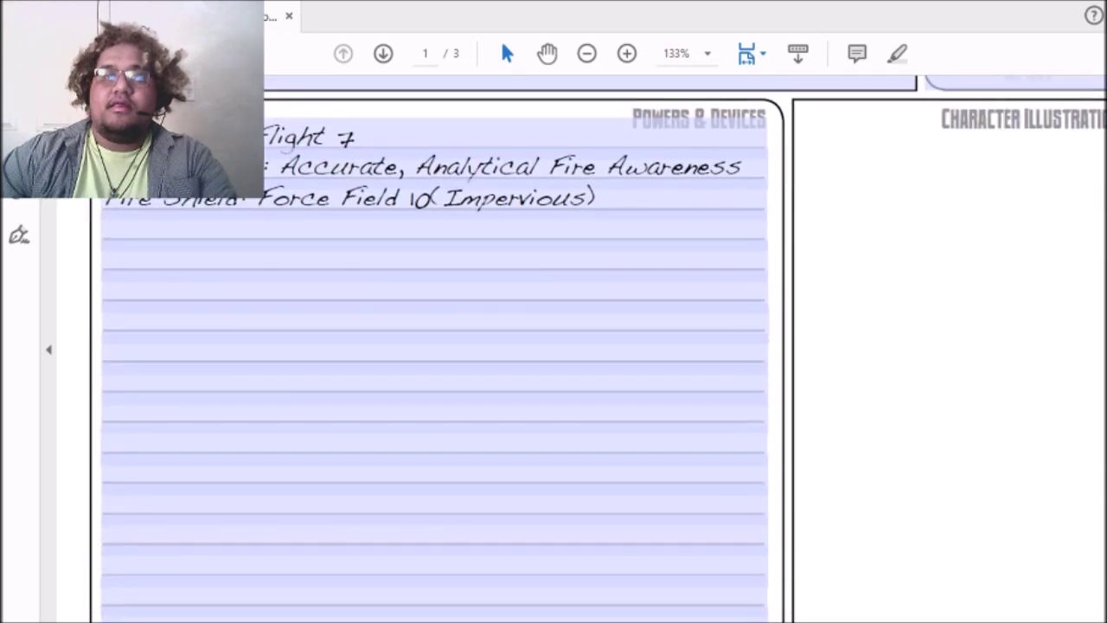
left_click(611, 199)
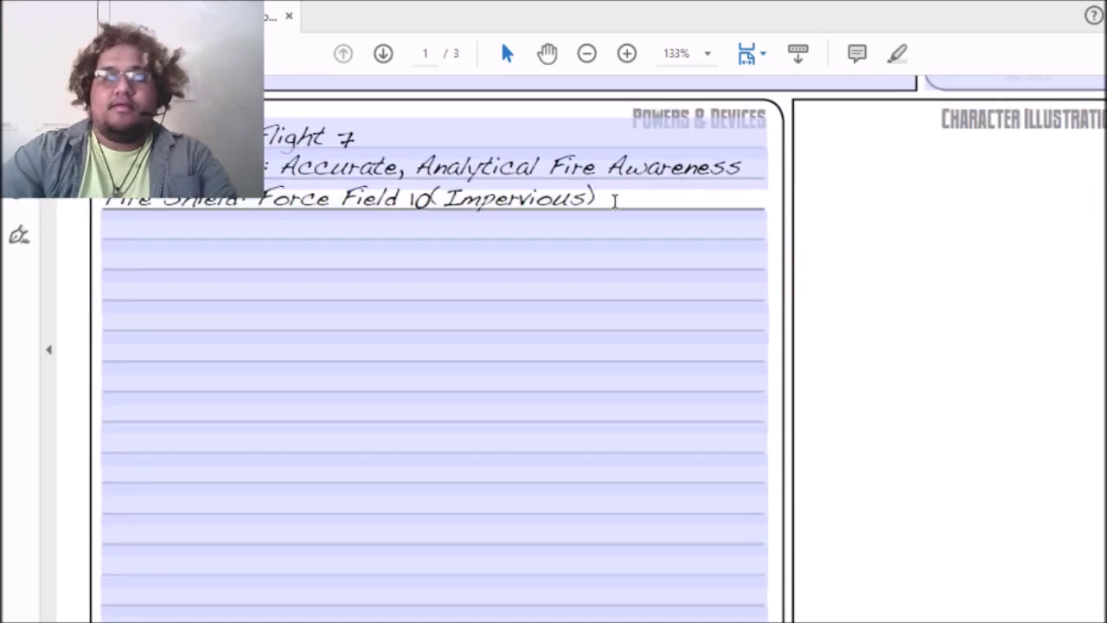
key("Return")
left_click(229, 219)
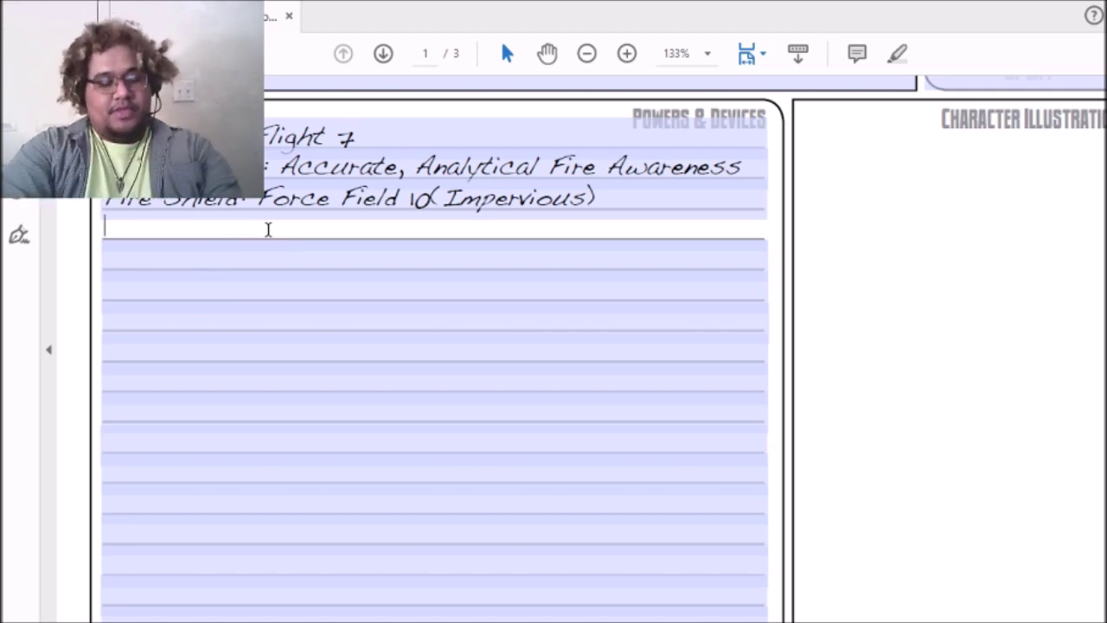
key("Escape")
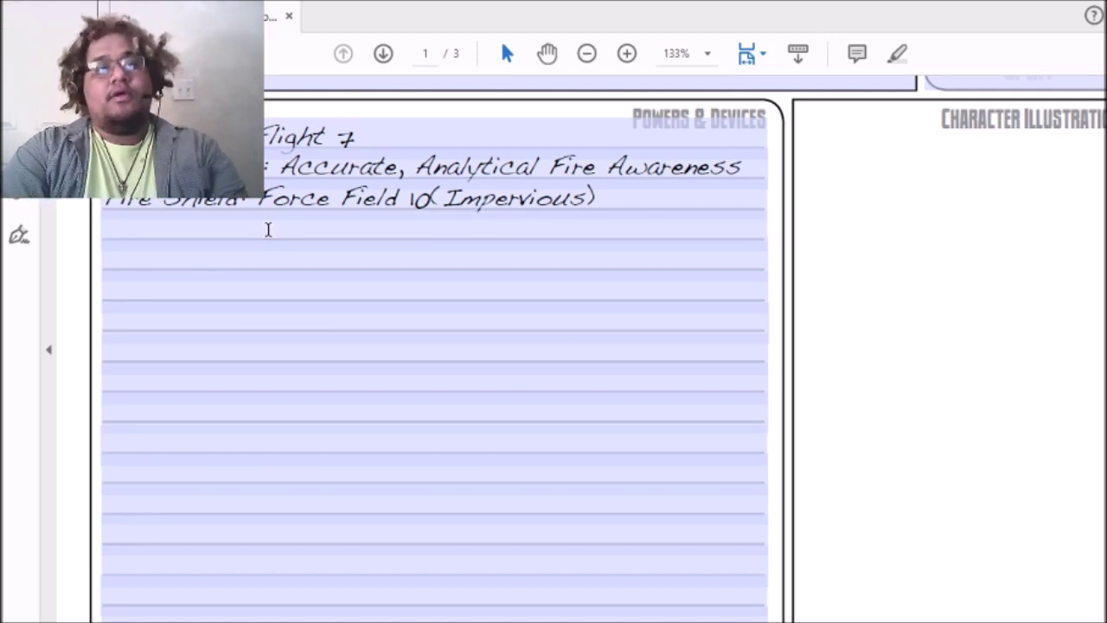
Step: Enter the heading "Fire Control" on the fifth line of the Powers & Devices section, leaving the fourth line blank
left_click(183, 264)
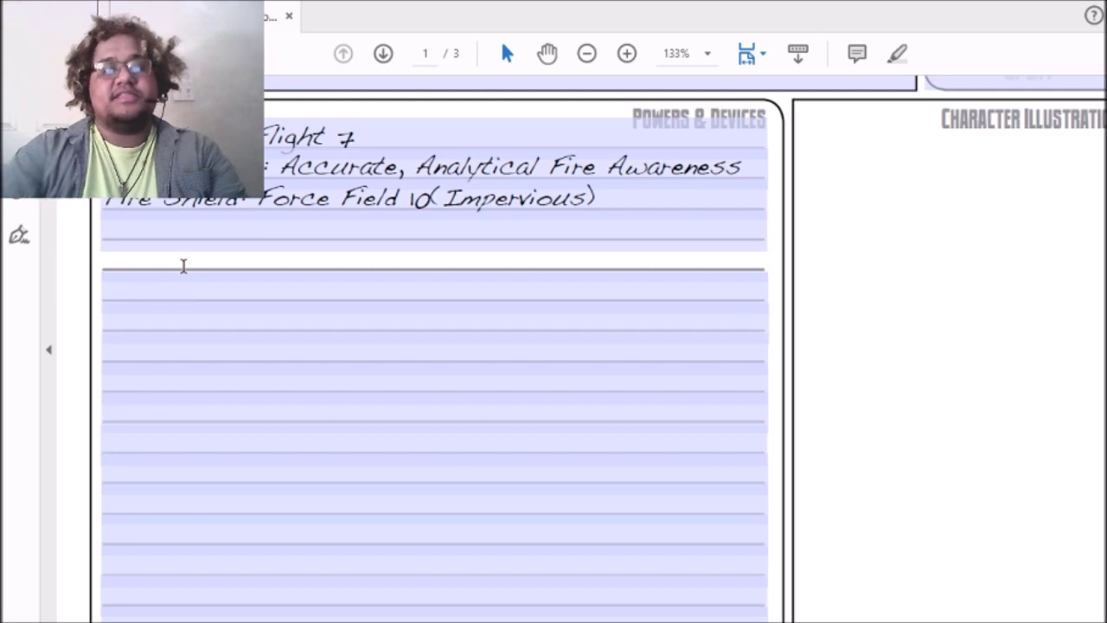
type("Fire Co")
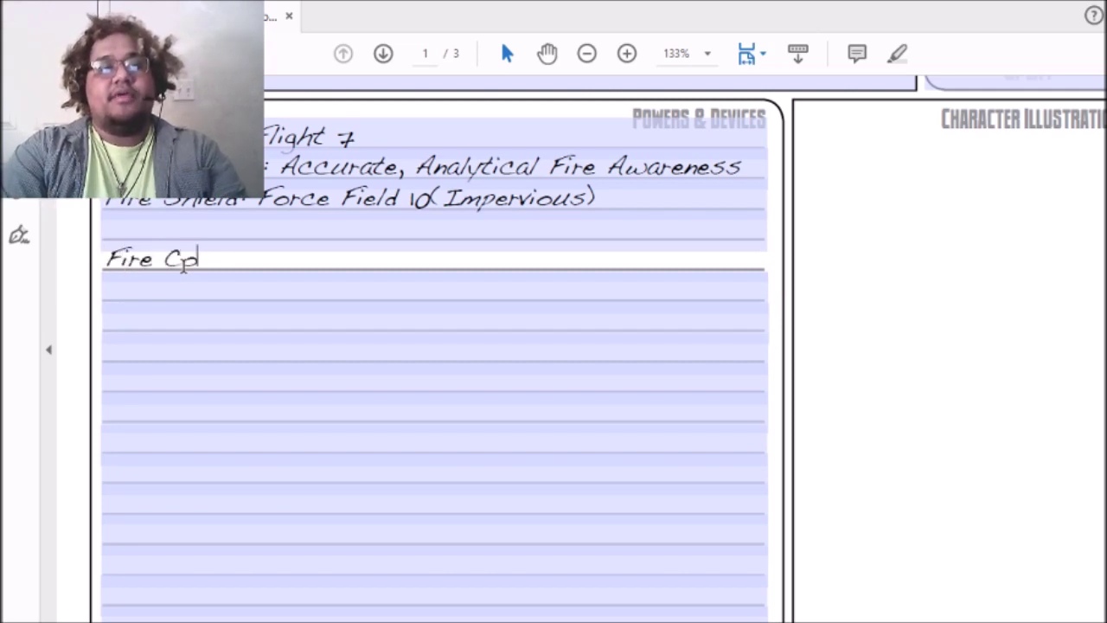
type("ntrol")
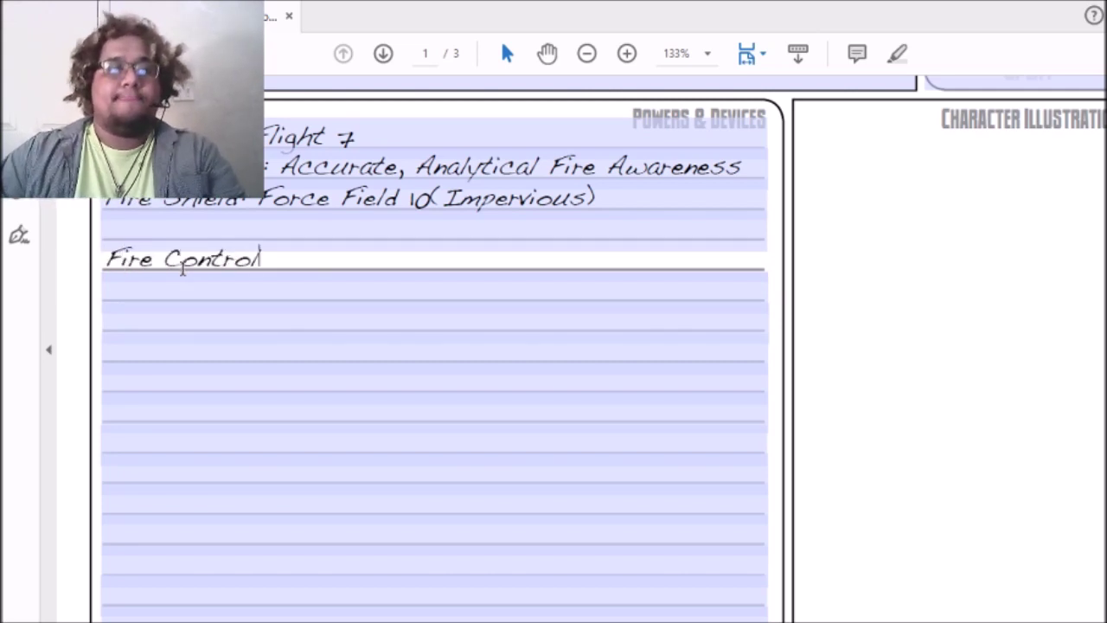
Step: Enter "-Fire Blast: Blast 12(indirect 3)" on the line below the Fire Control heading in Powers & Devices
left_click(181, 282)
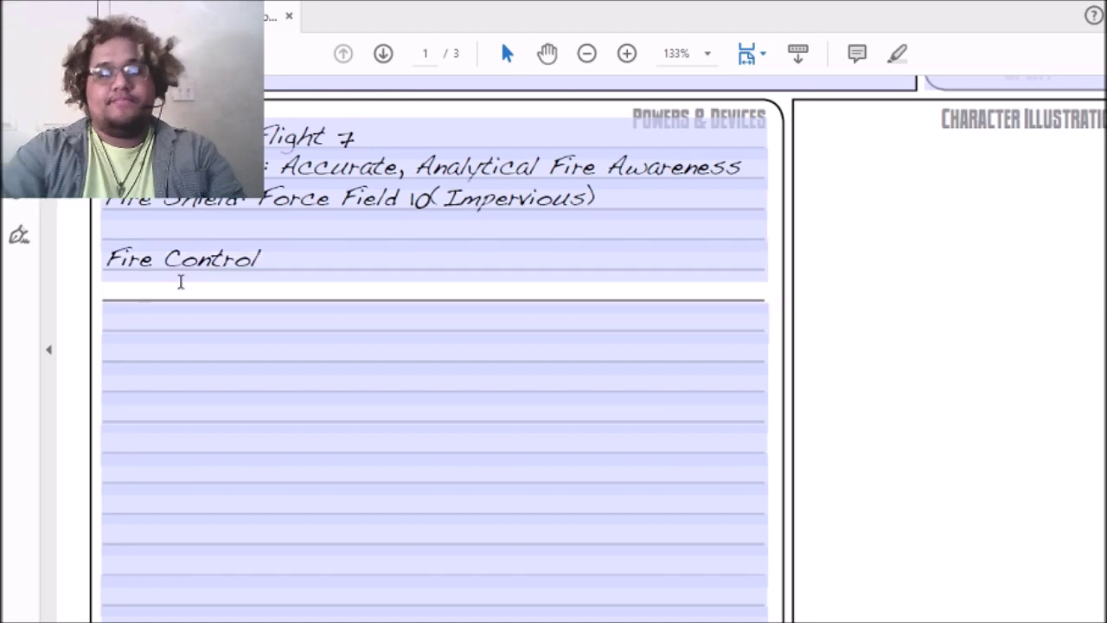
type("-")
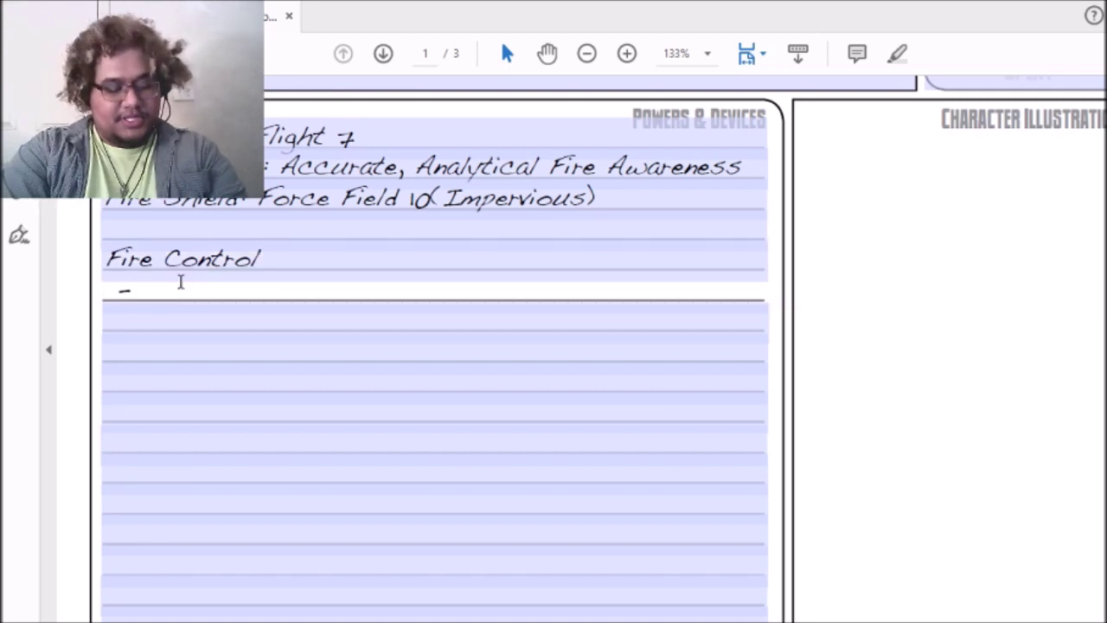
type("Fire B")
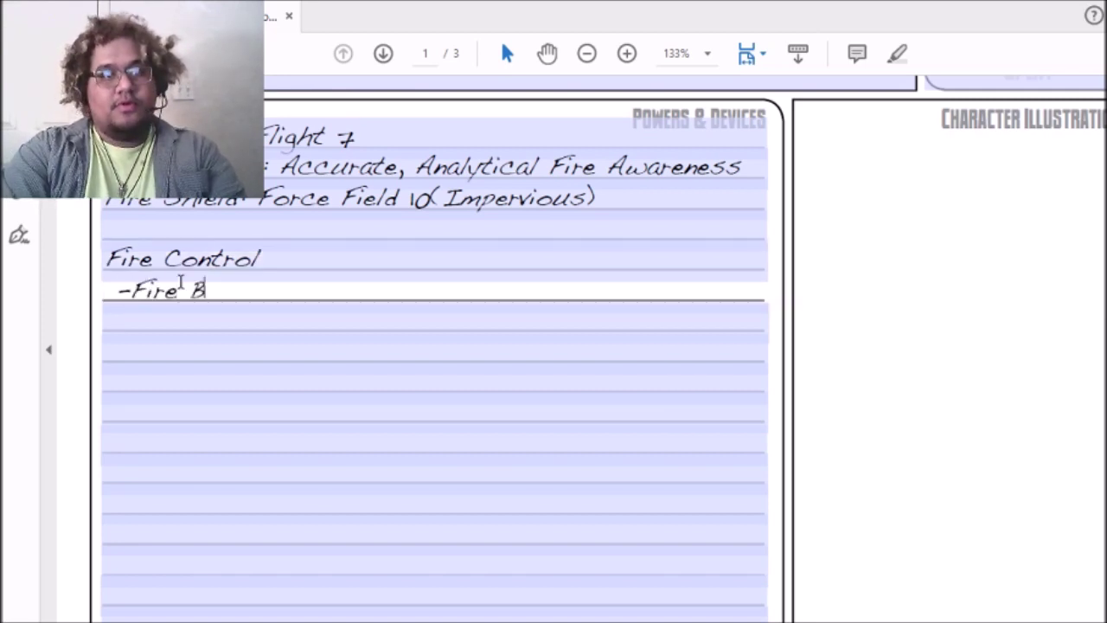
type("lastL.")
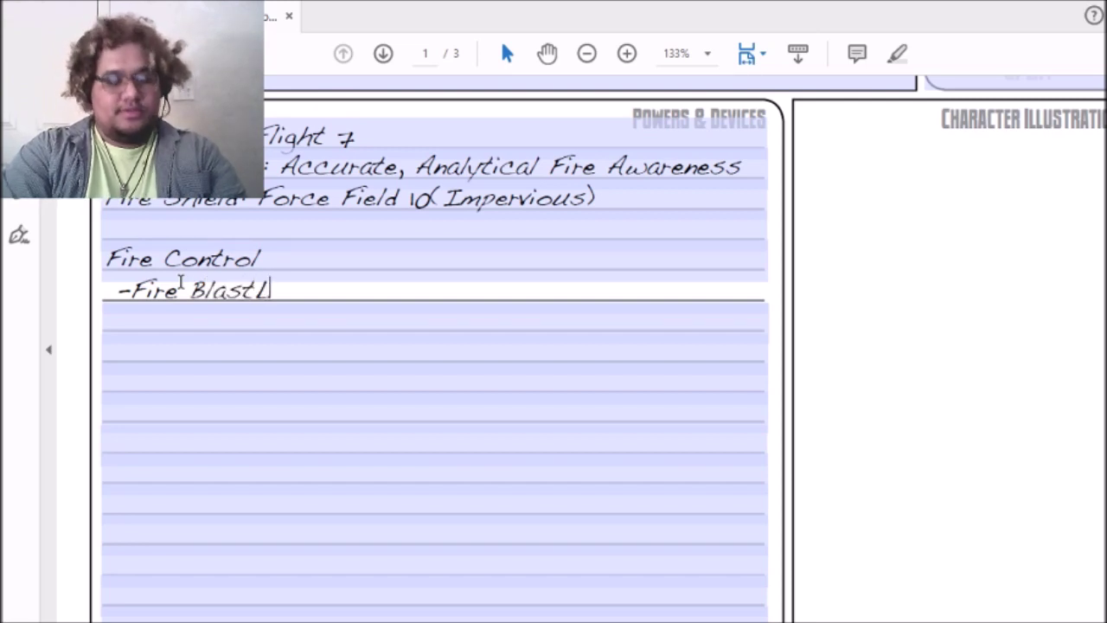
key("BackSpace")
key("BackSpace")
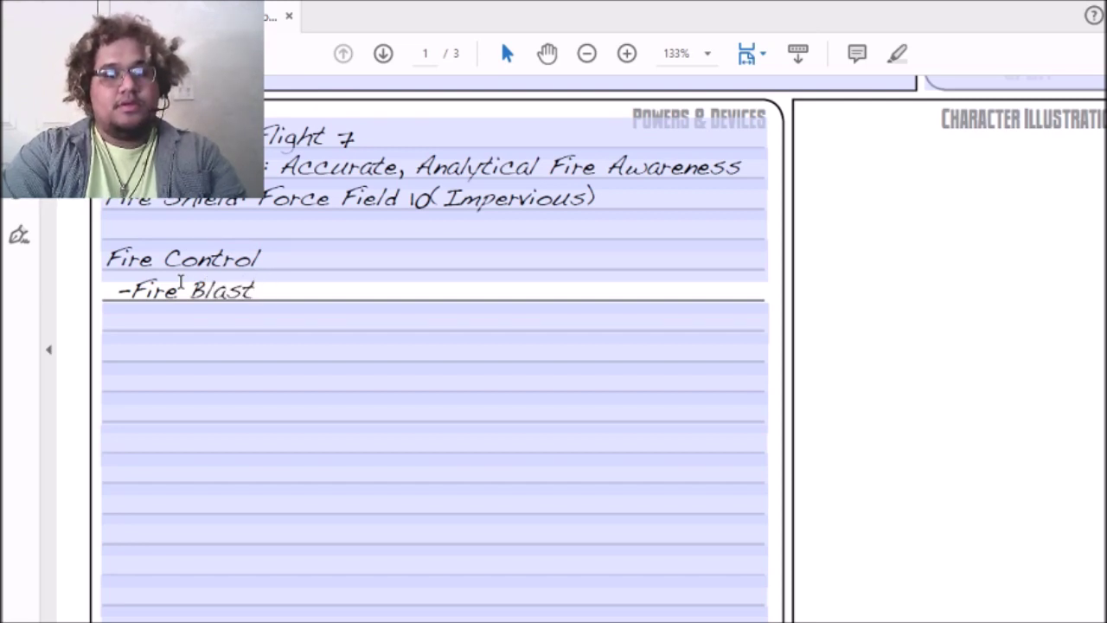
type(": ")
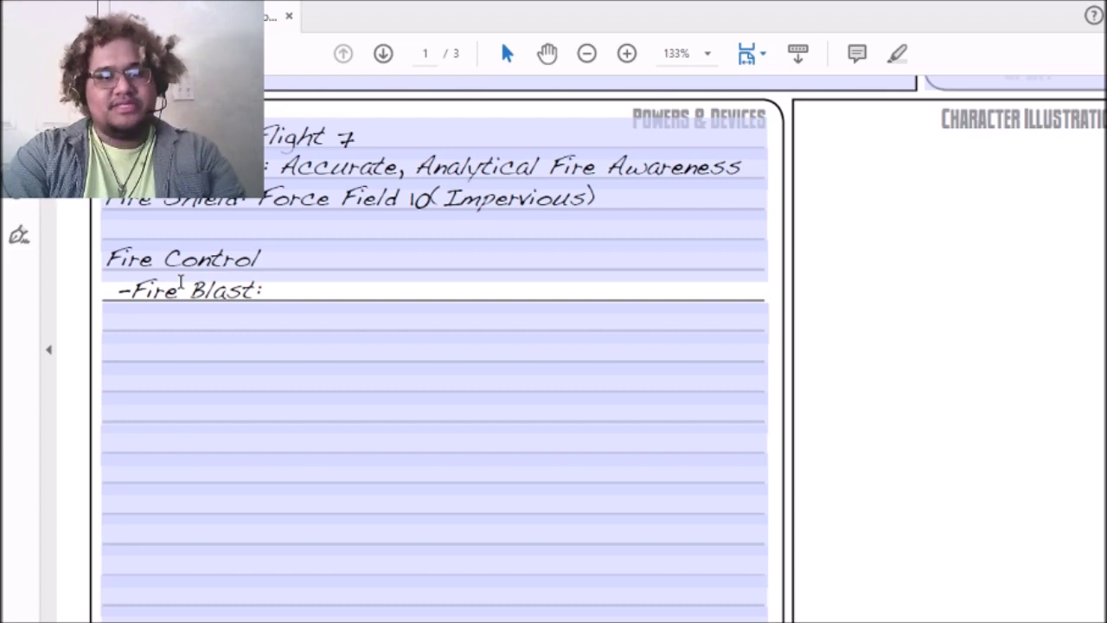
type("Blast ")
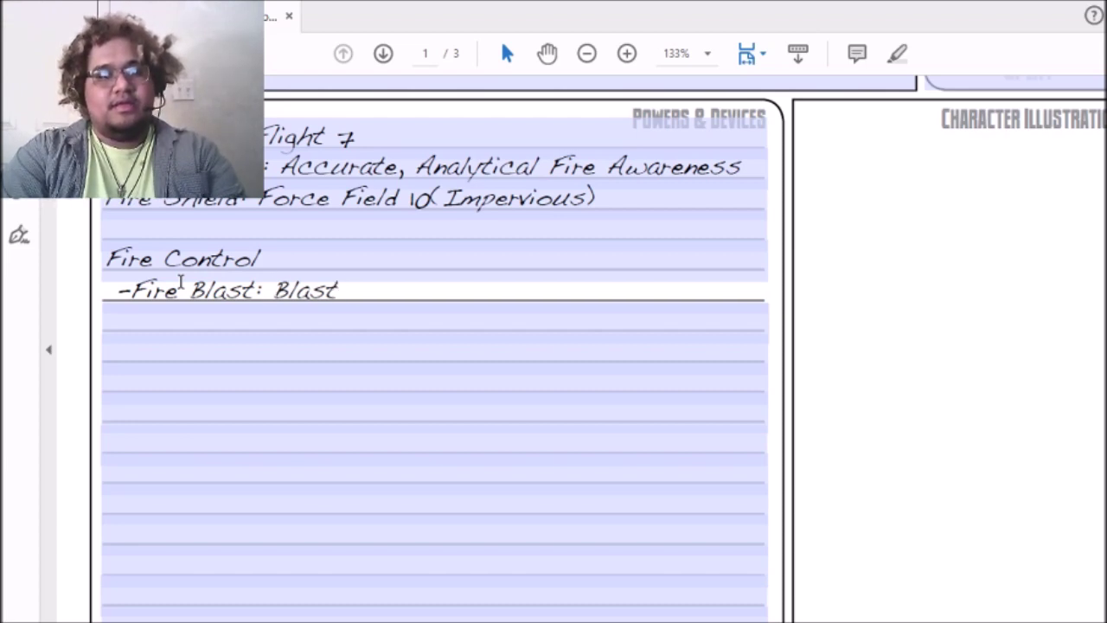
type("12")
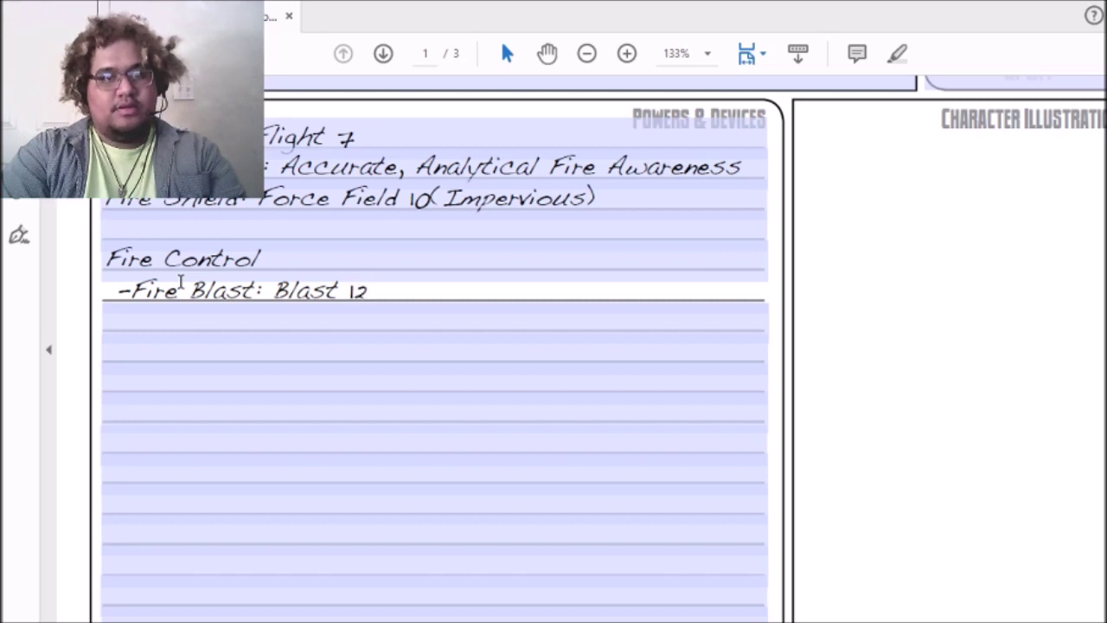
type("(indir")
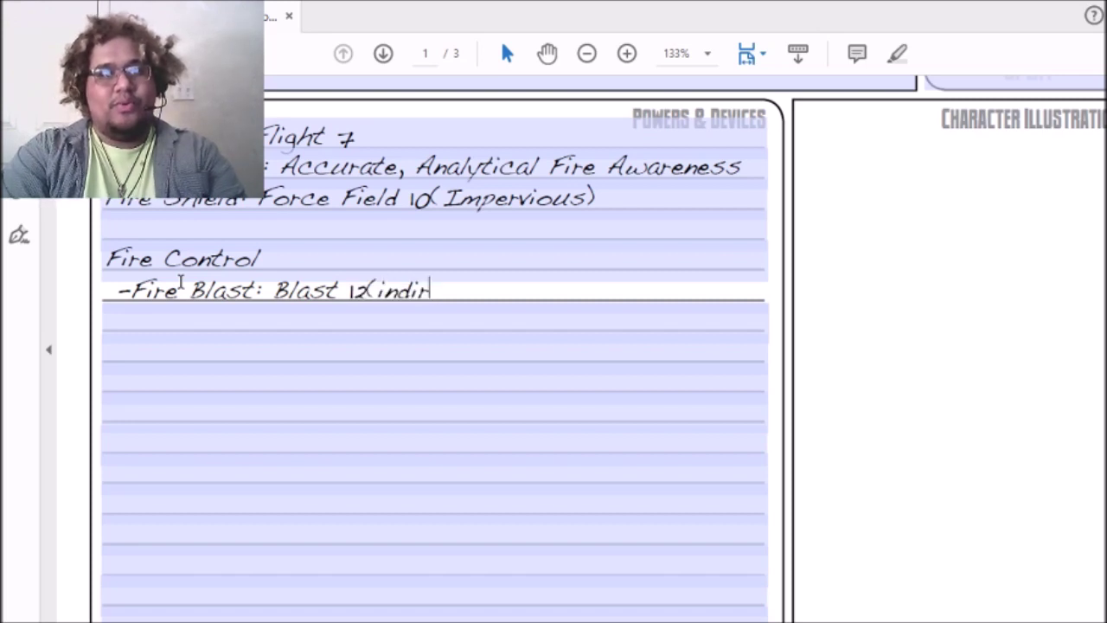
type("ect 3)")
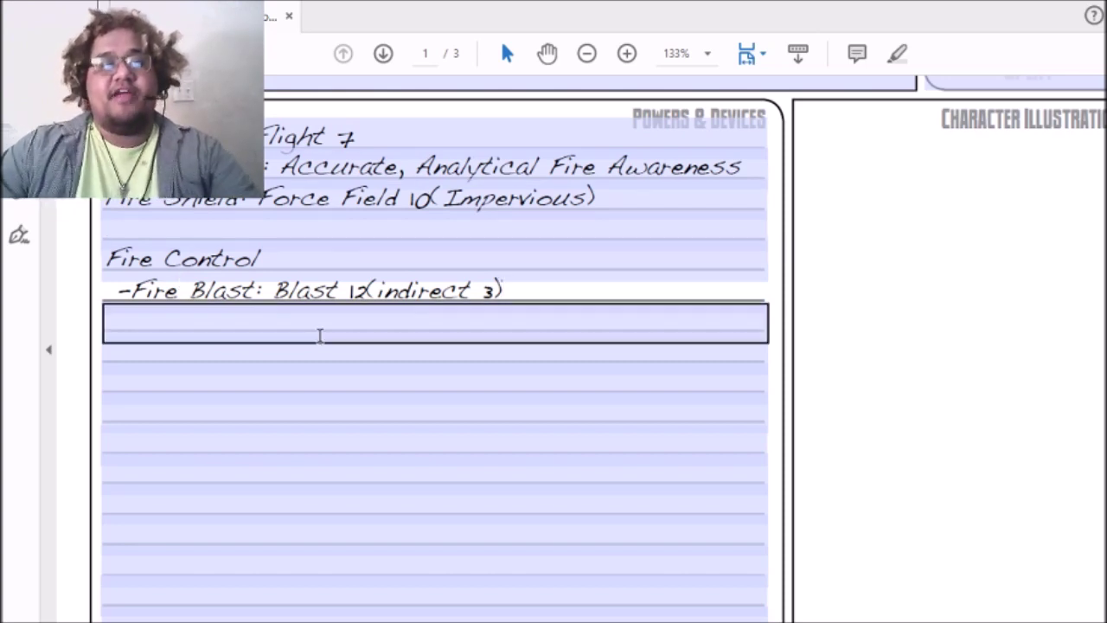
Step: Enter "-Fire Bomb: Burst 8" on the line below the Fire Blast power
left_click(178, 320)
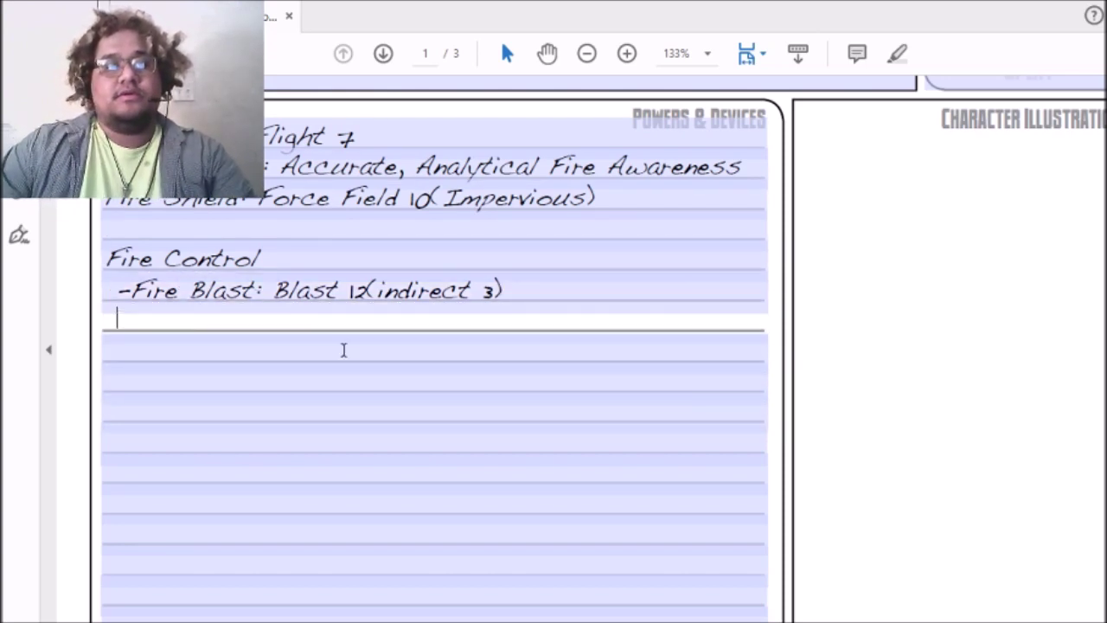
type("-")
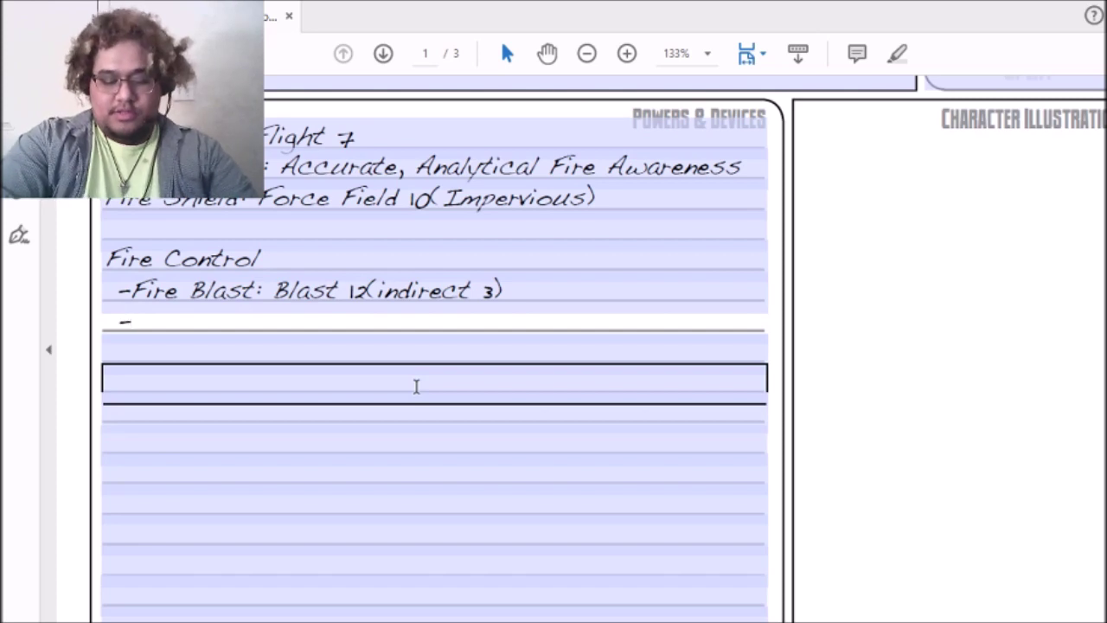
type("Bu")
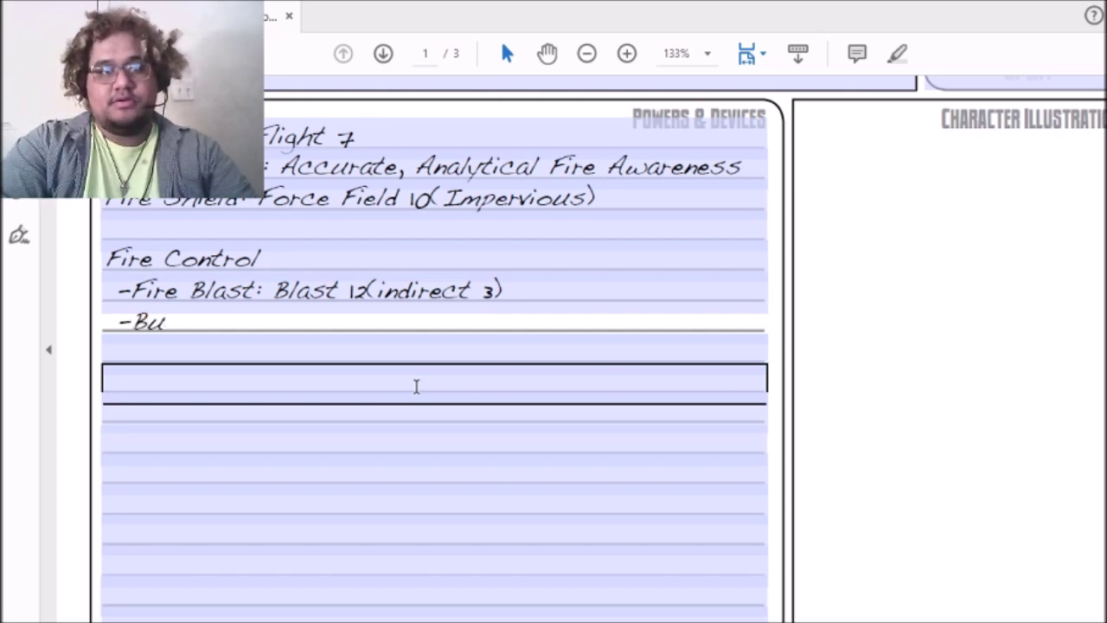
key("BackSpace")
key("BackSpace")
type("Fire Bomb ")
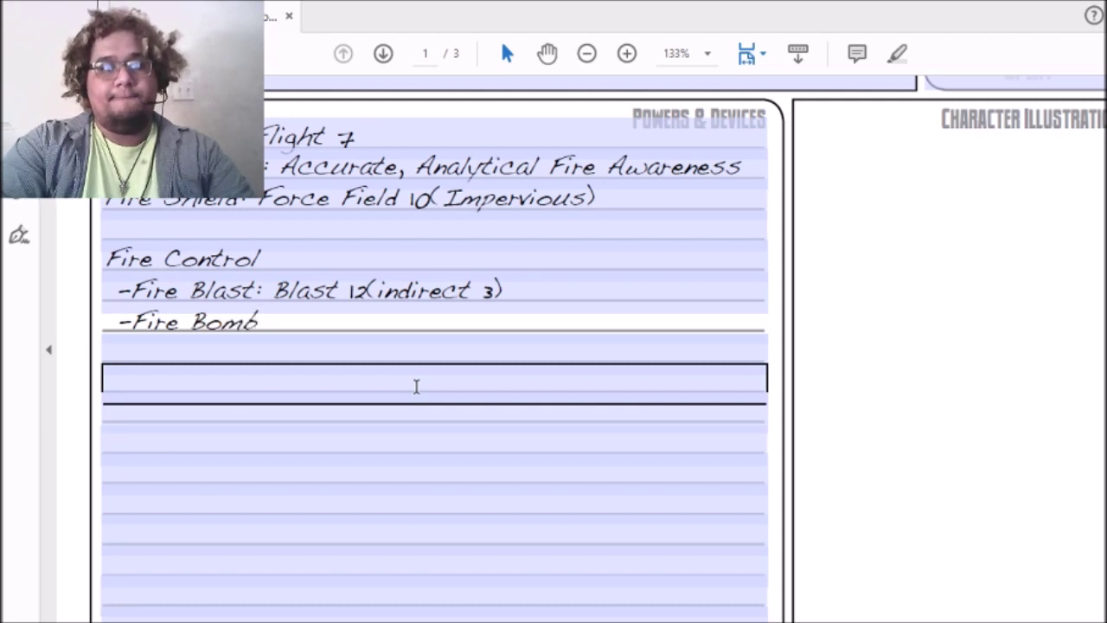
type(": Burst 8")
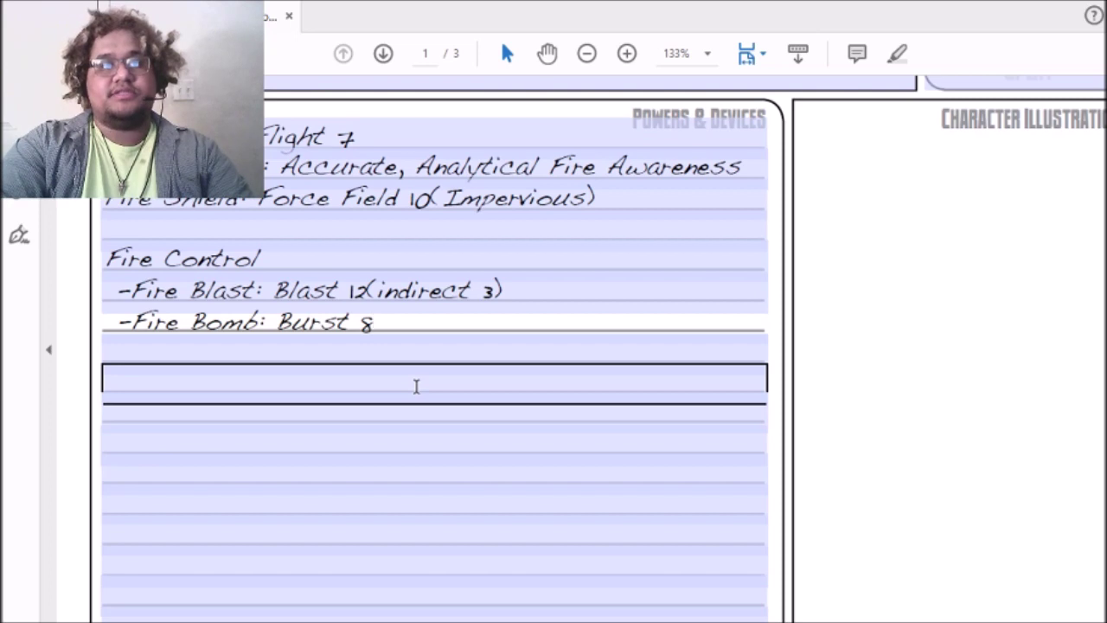
Step: Enter "-Fire Control: Move object 12" below the Fire Bomb power and start the following line with a dash
key("Tab")
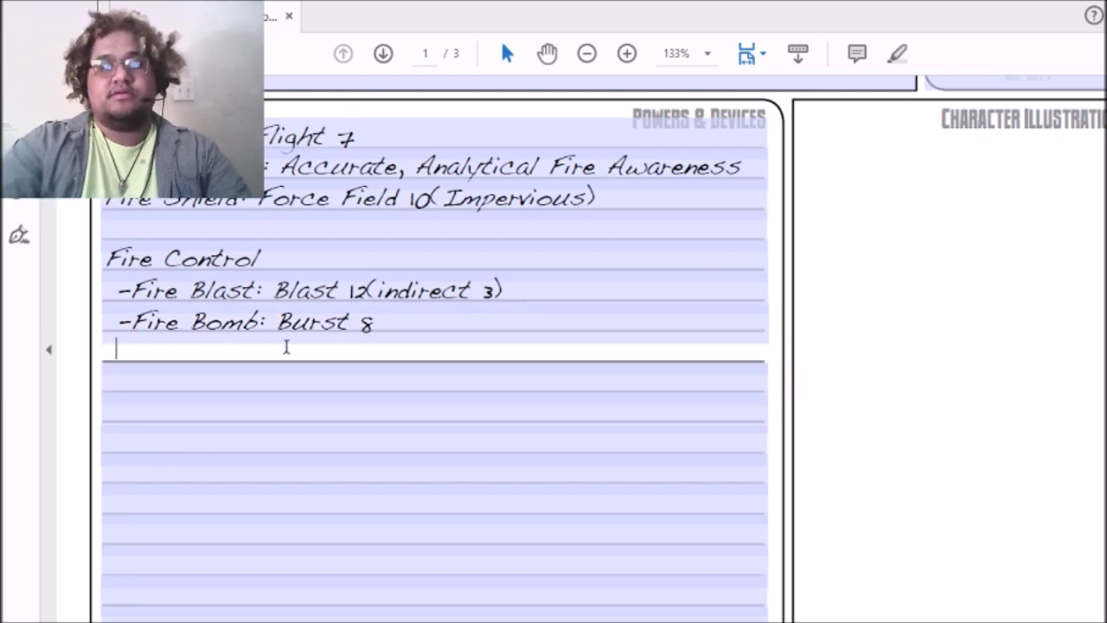
type("-")
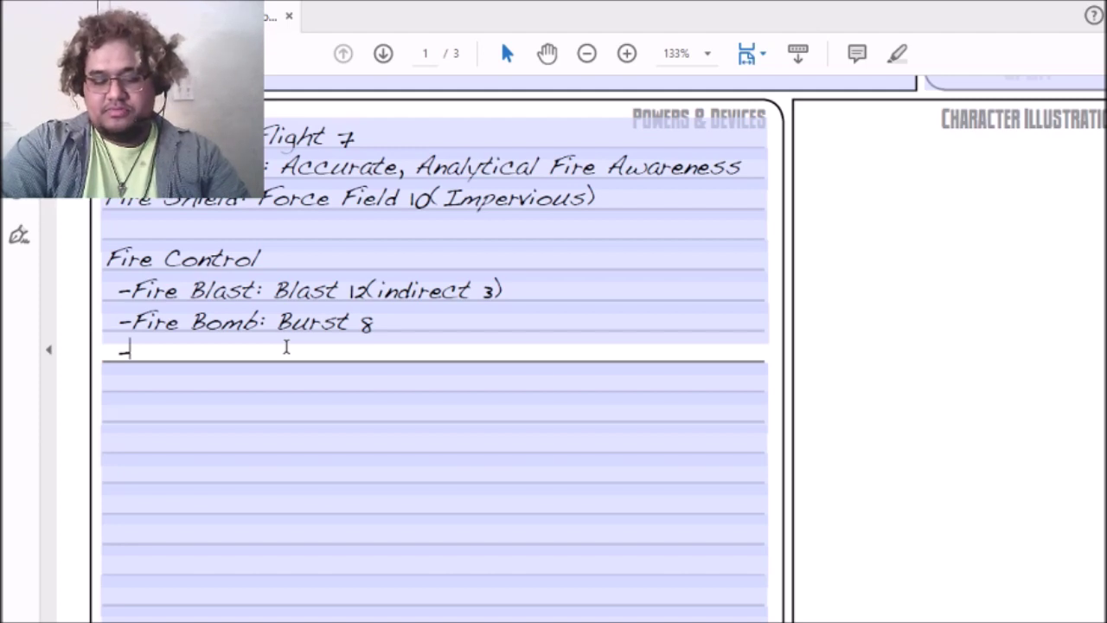
type("Fire Con")
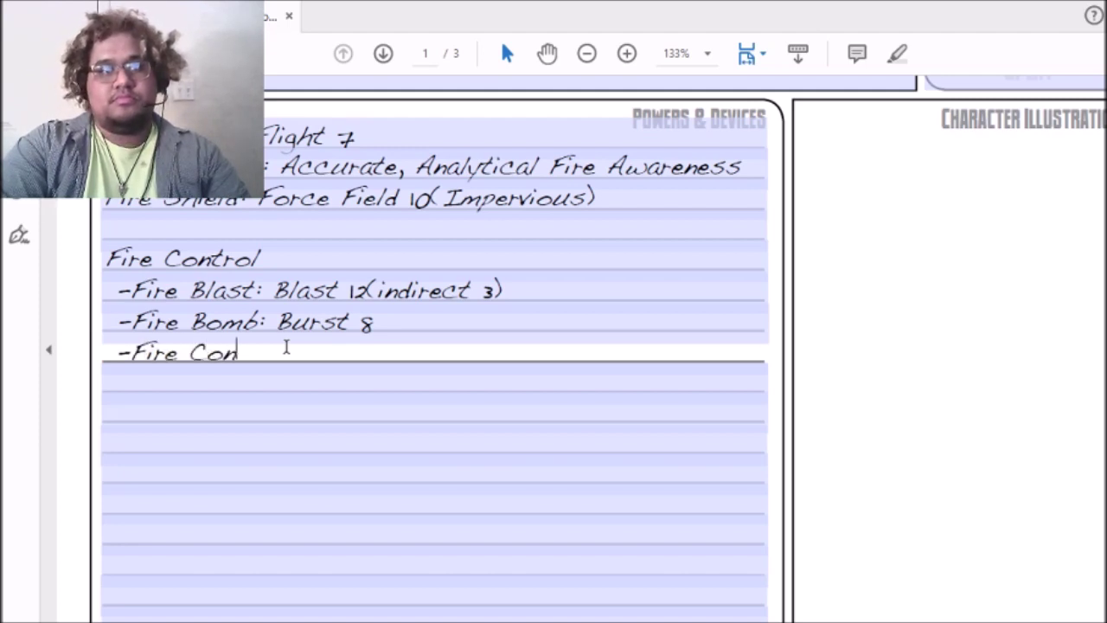
type("trol")
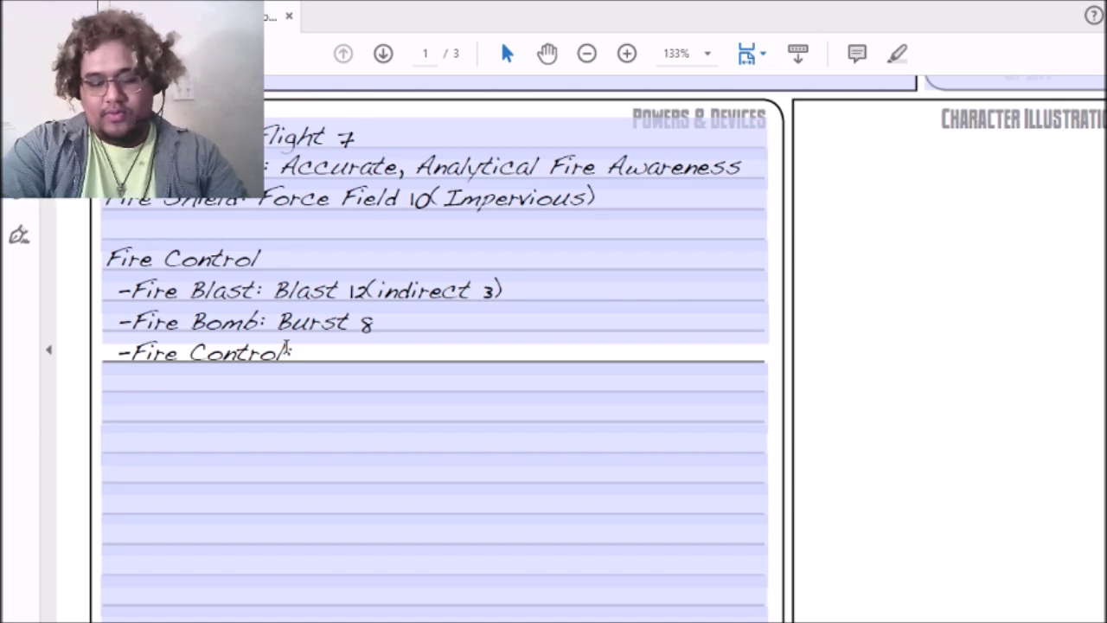
type(": Move")
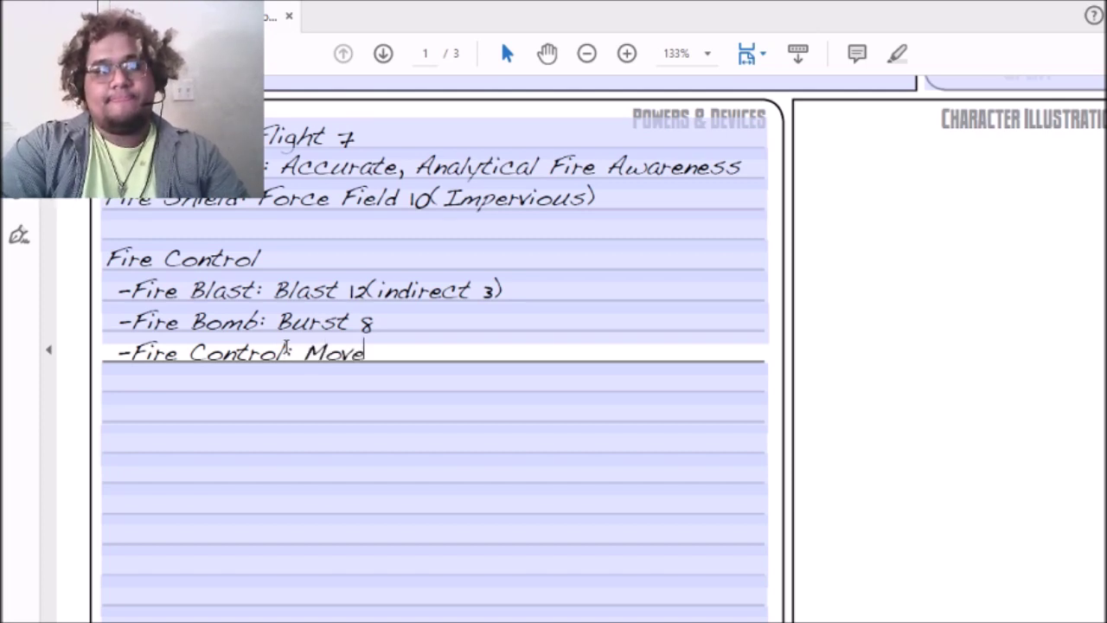
type(" dbject ")
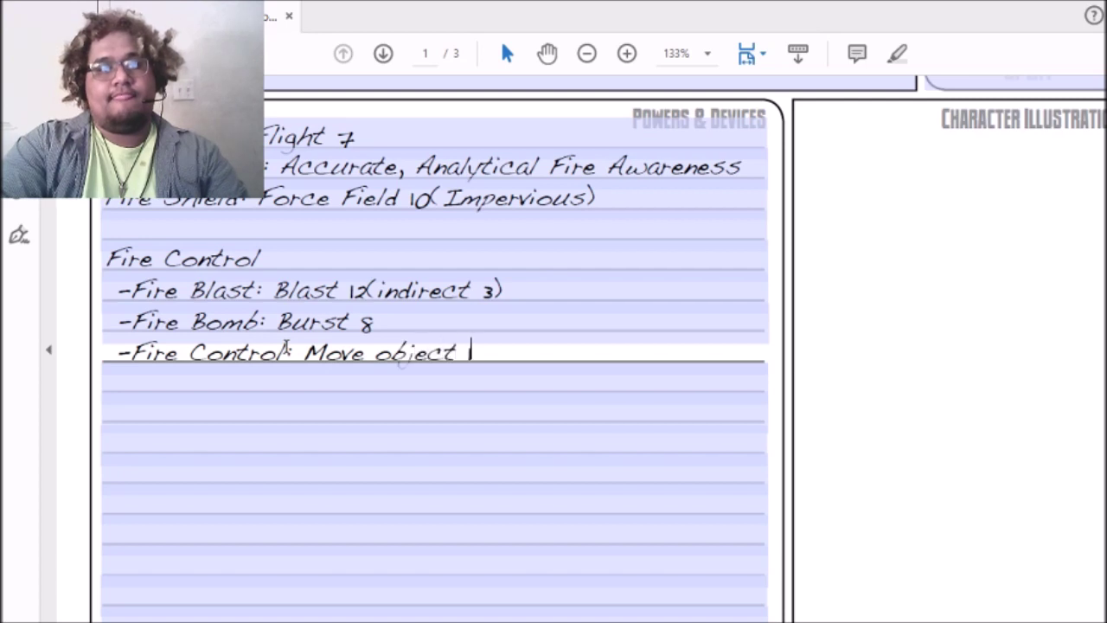
type("12")
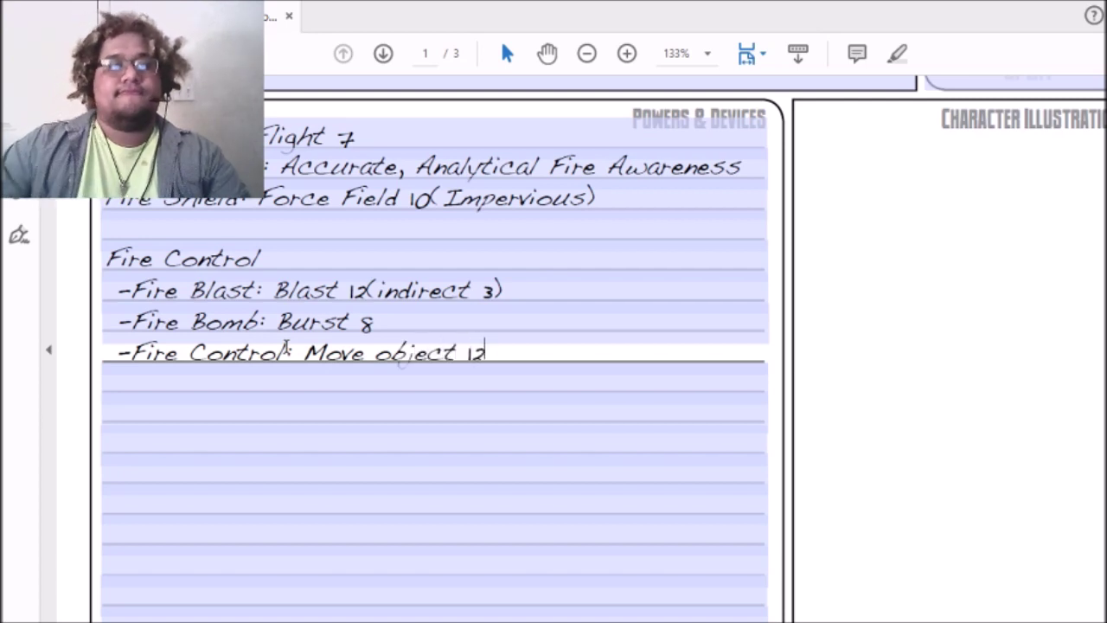
left_click(132, 382)
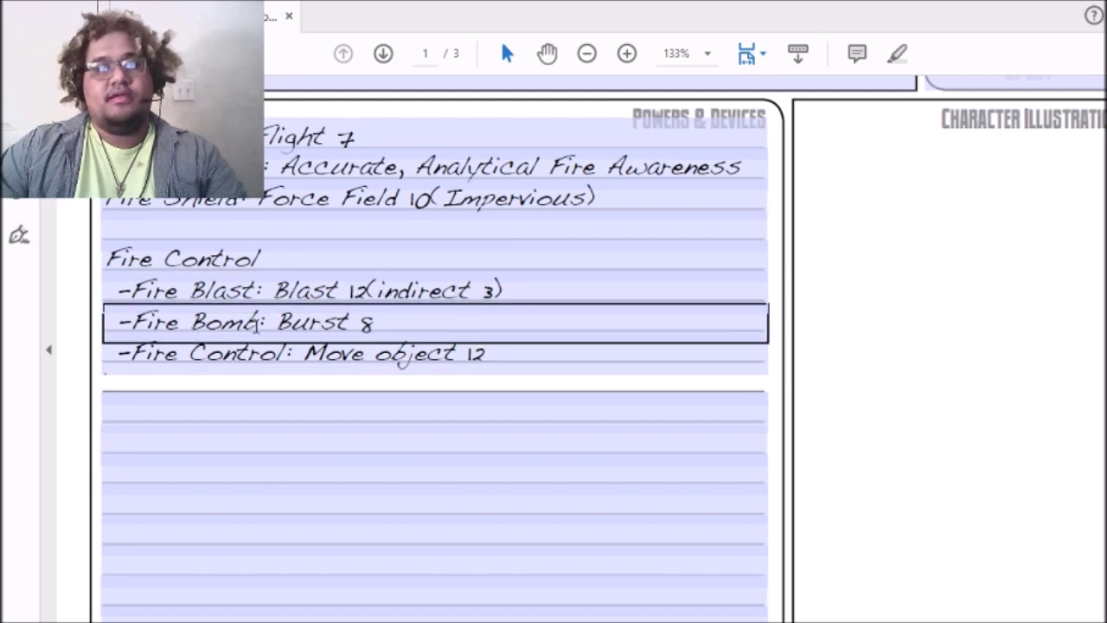
type("-")
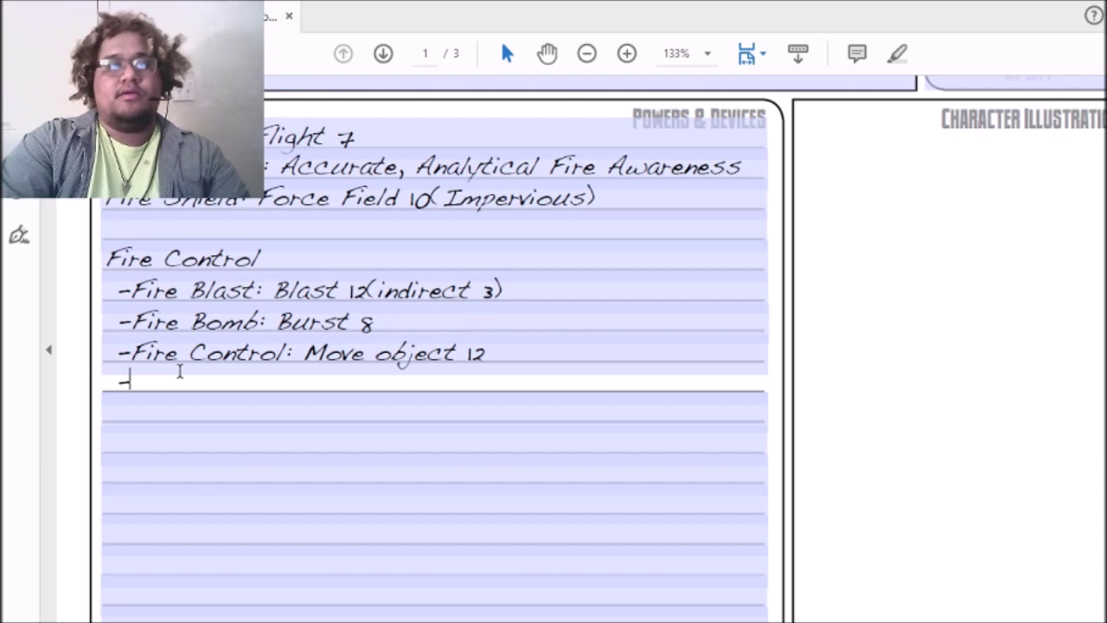
type("C")
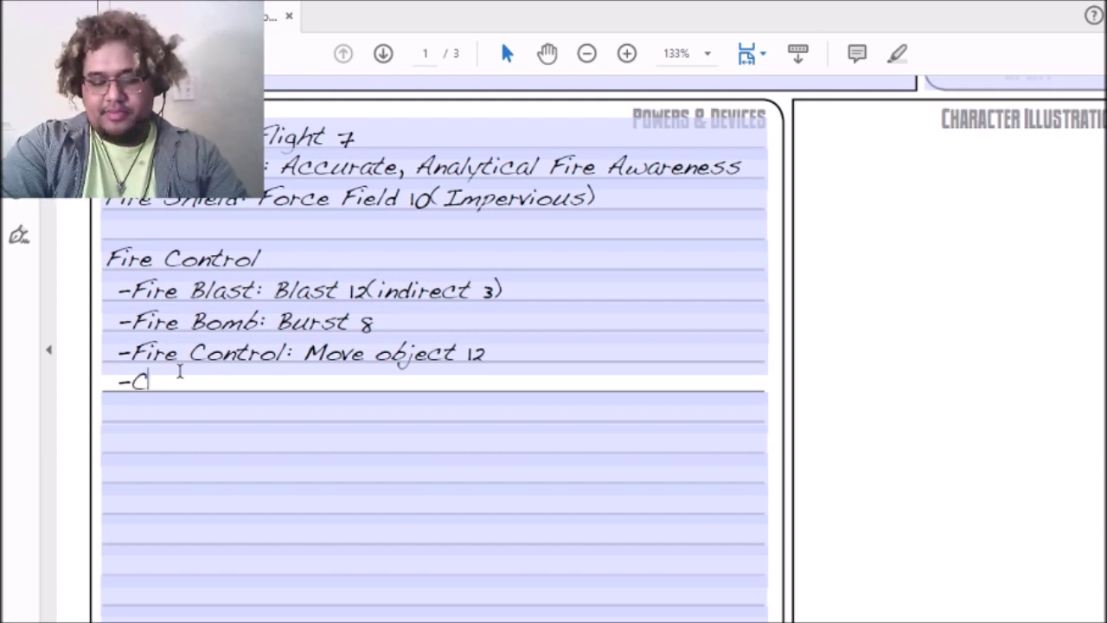
type("reat e")
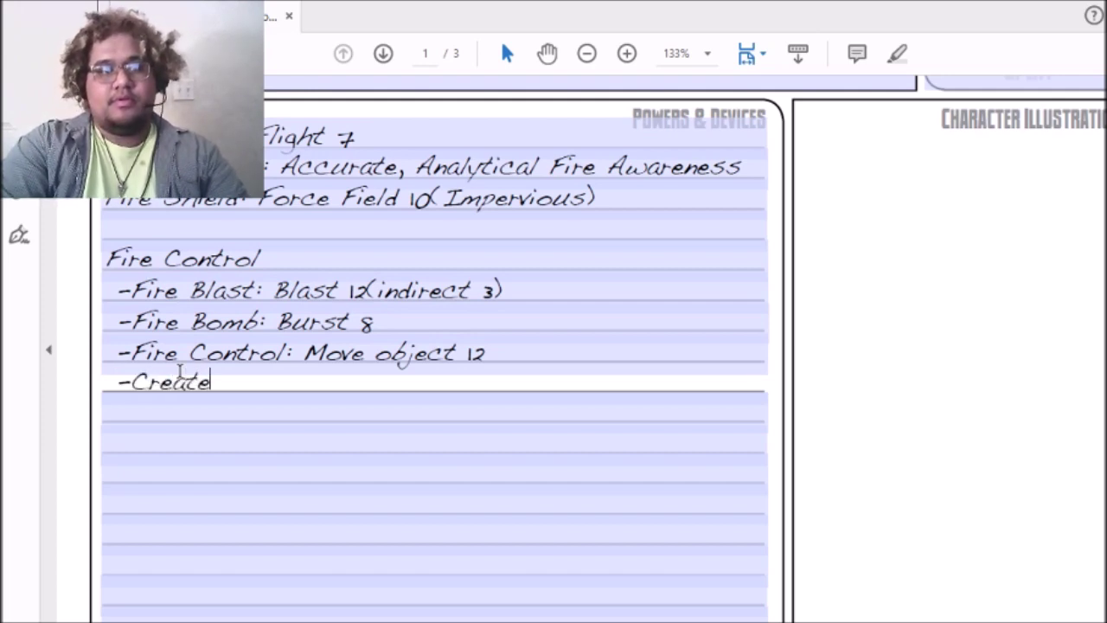
key("BackSpace")
key("BackSpace")
key("BackSpace")
key("BackSpace")
key("BackSpace")
key("BackSpace")
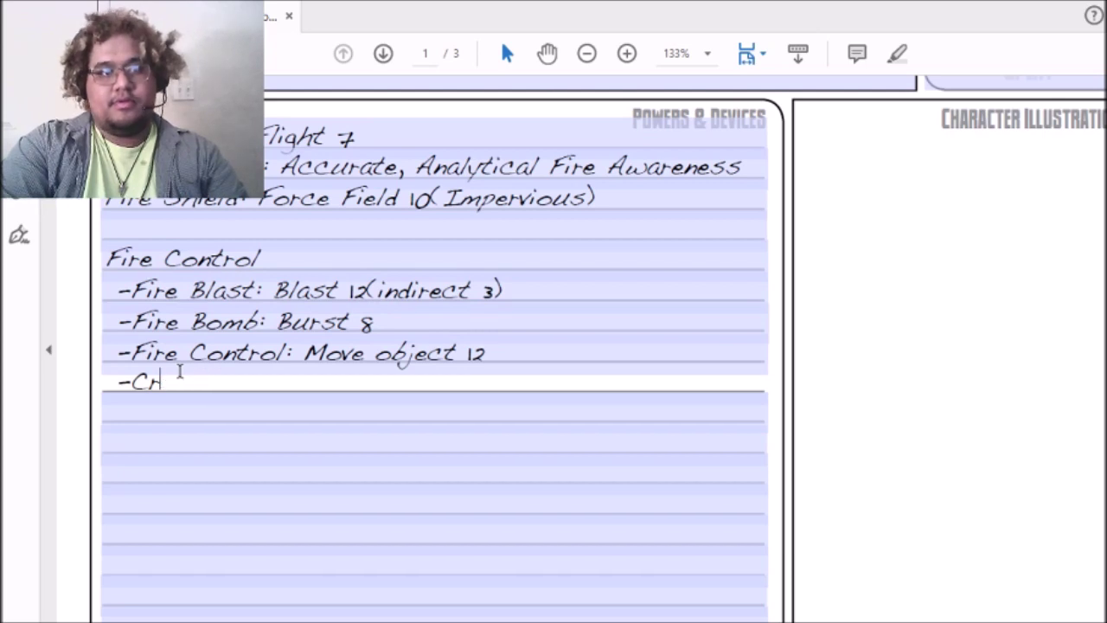
Step: Enter the power name "Fire Shapes" after the dash on the line below Fire Control: Move object 12
type("Fire Sha")
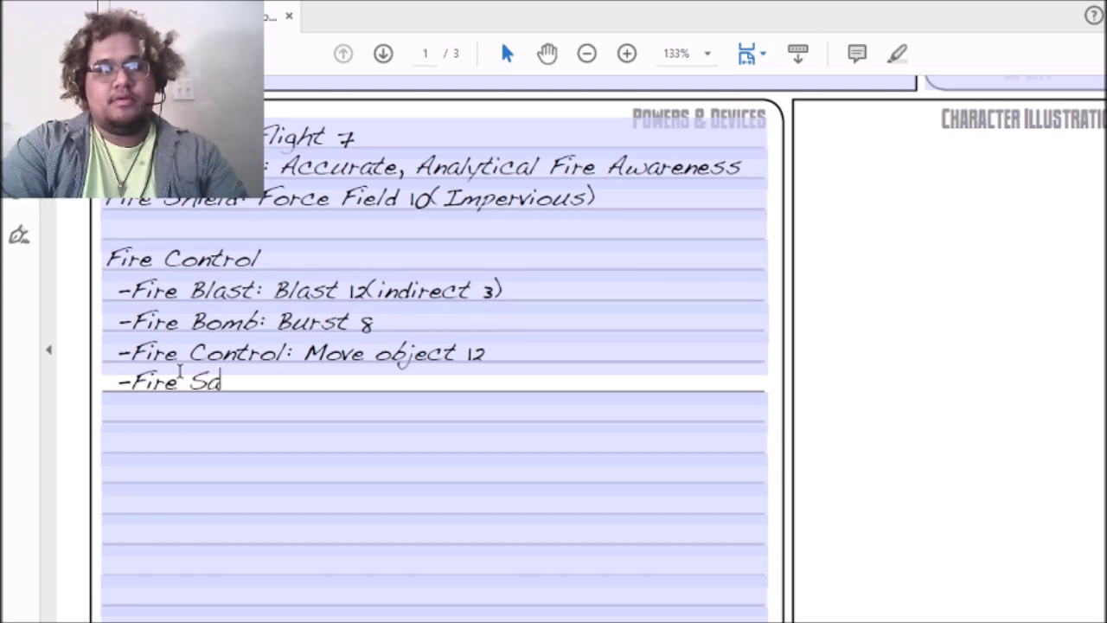
key("BackSpace")
type("hapes")
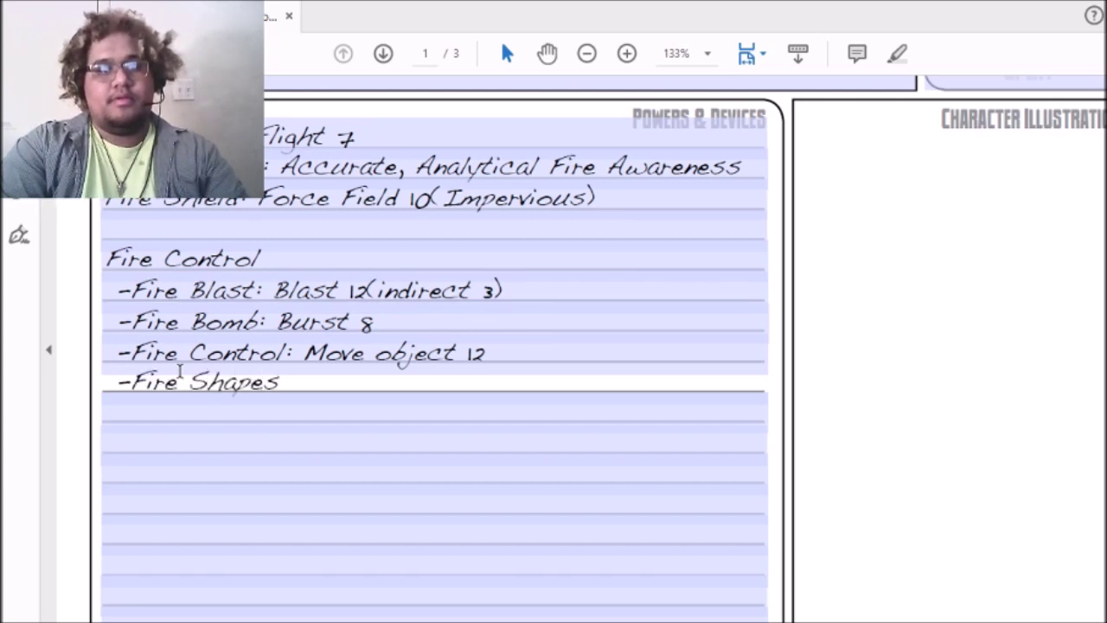
Step: Complete the Fire Shapes line in Powers & Devices with ": Create 8(Movable)"
type(": C")
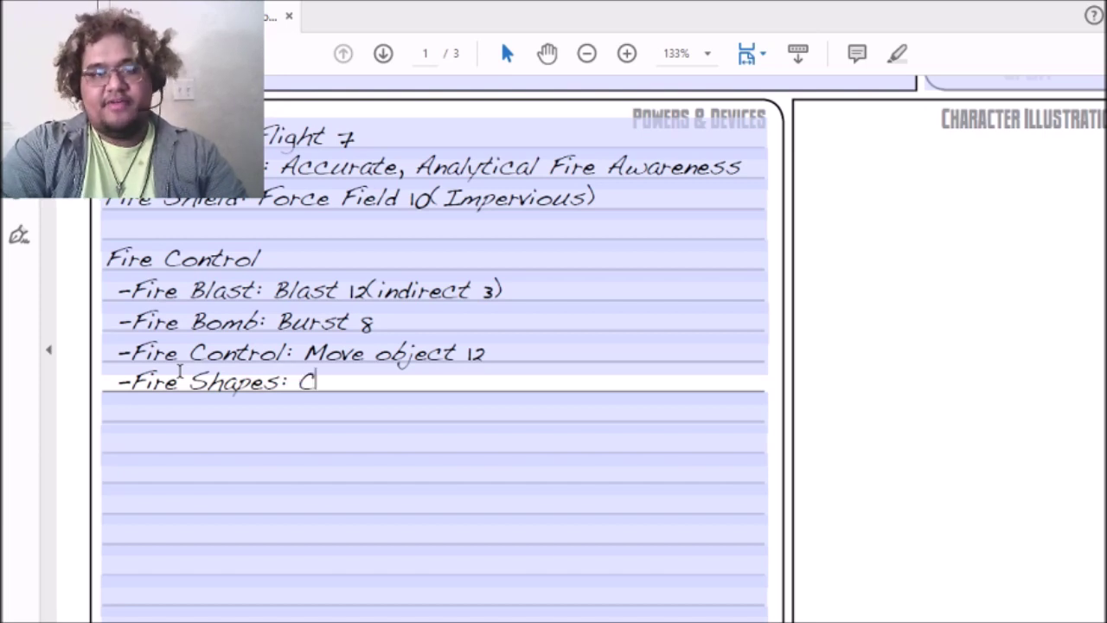
type("reate 8")
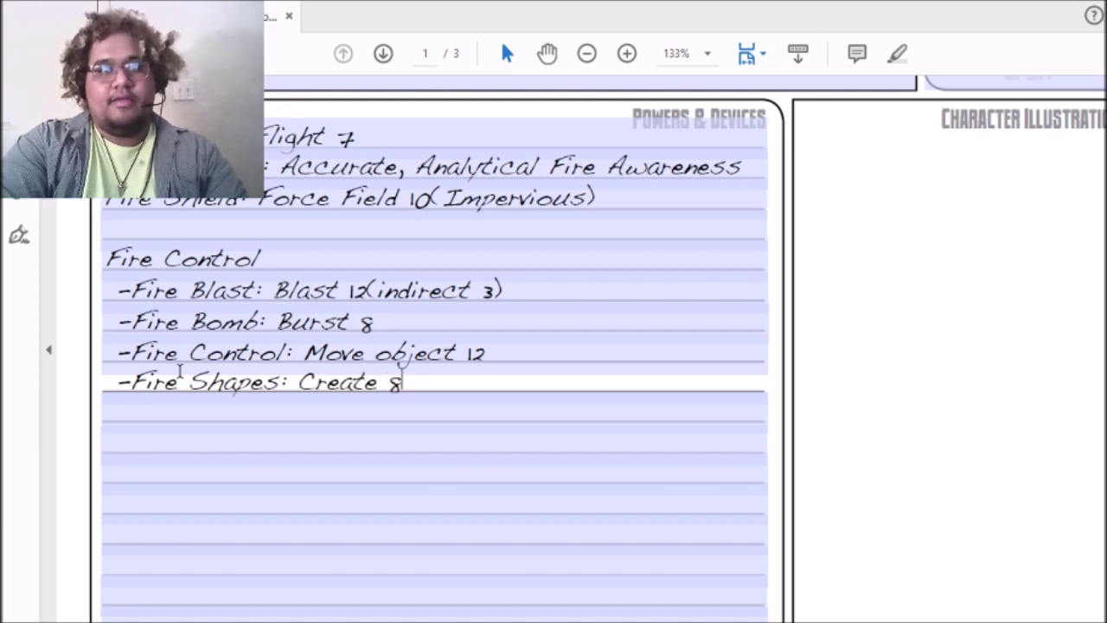
key("BackSpace")
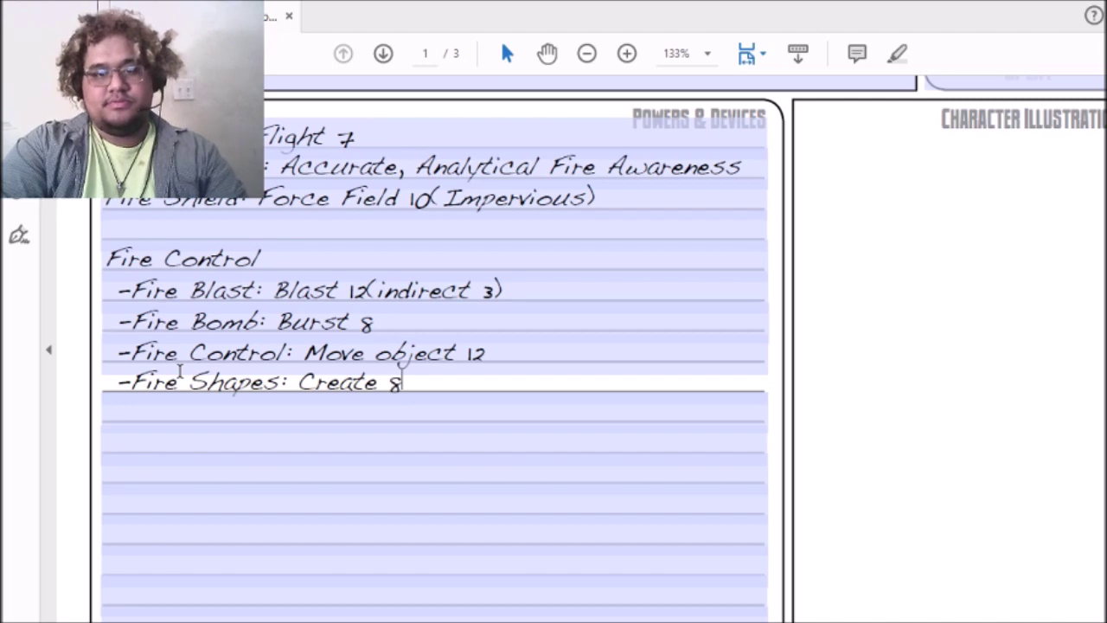
type("(Movable)")
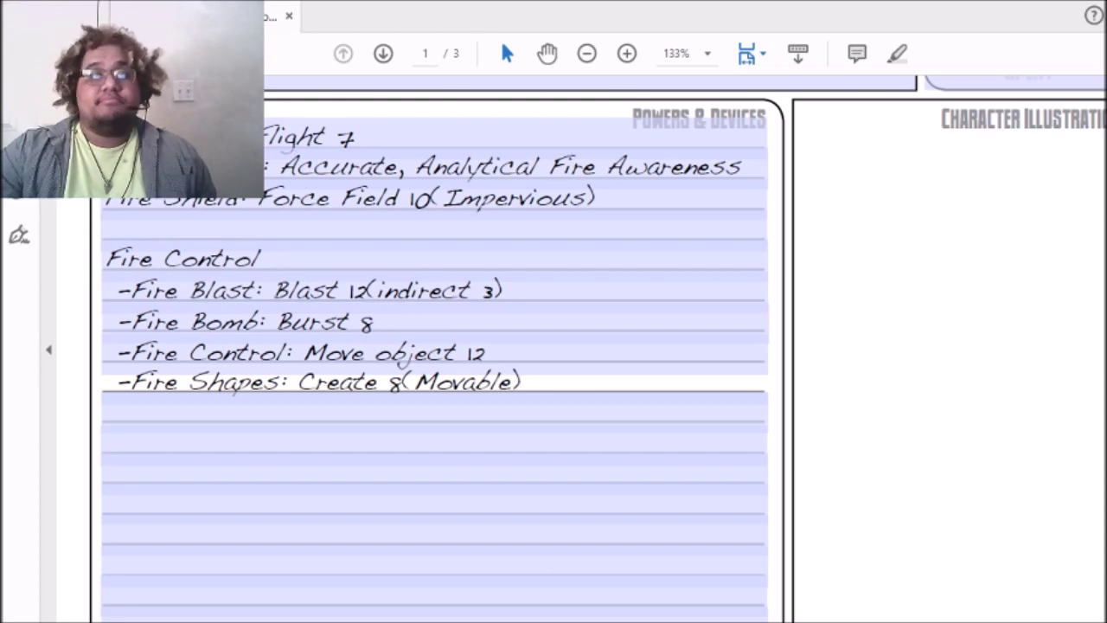
Step: Enter "Damage 12 (DC 27) fire comes up from ground" as the effect of Fire Blast in the Offense section
scroll(453, 228, "up", 8)
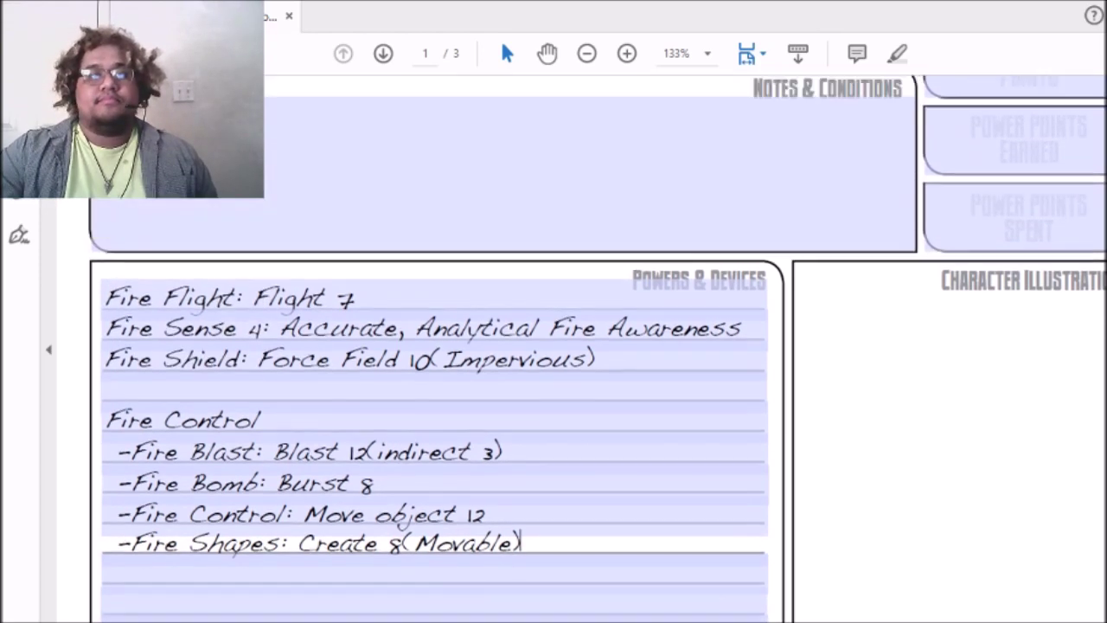
scroll(453, 228, "down", 3)
left_click(416, 253)
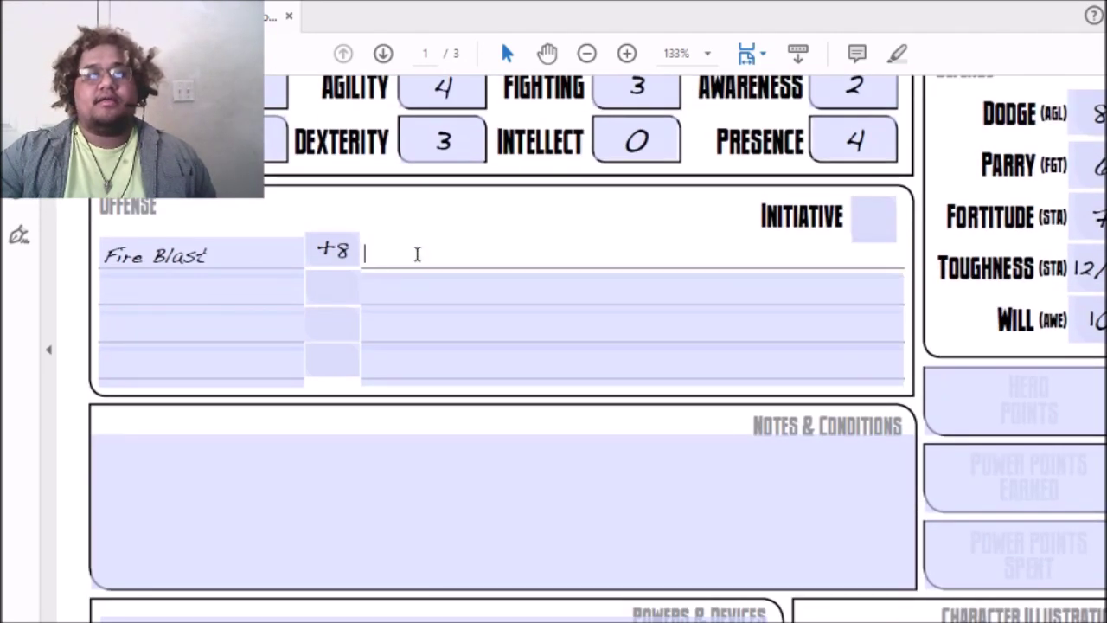
type("d")
key("BackSpace")
type("Dd")
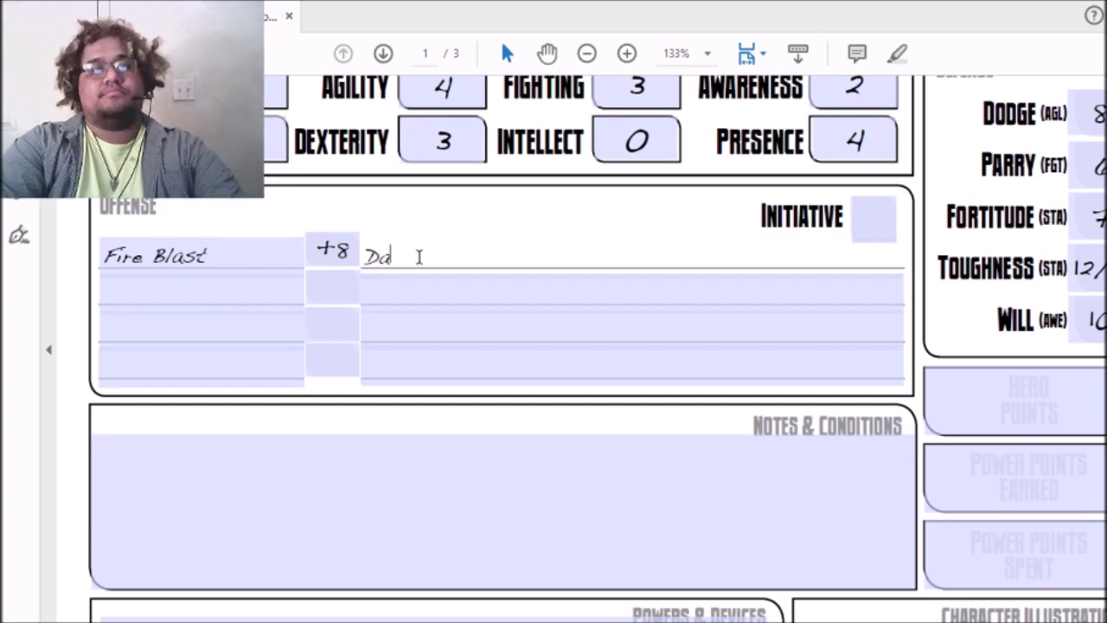
type("mage ")
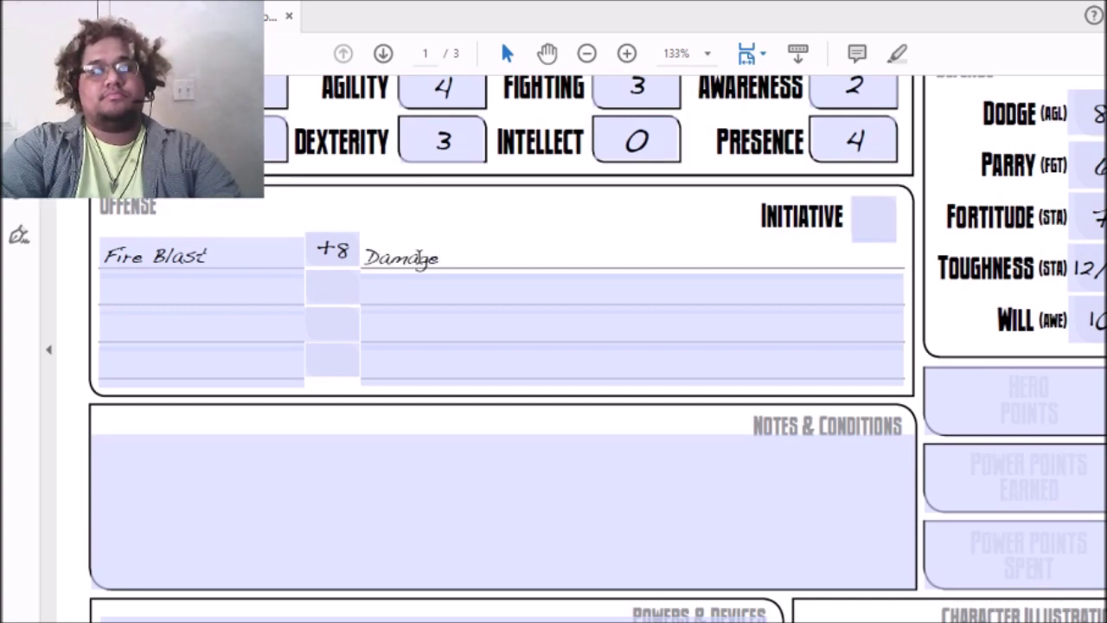
type("12 (DC")
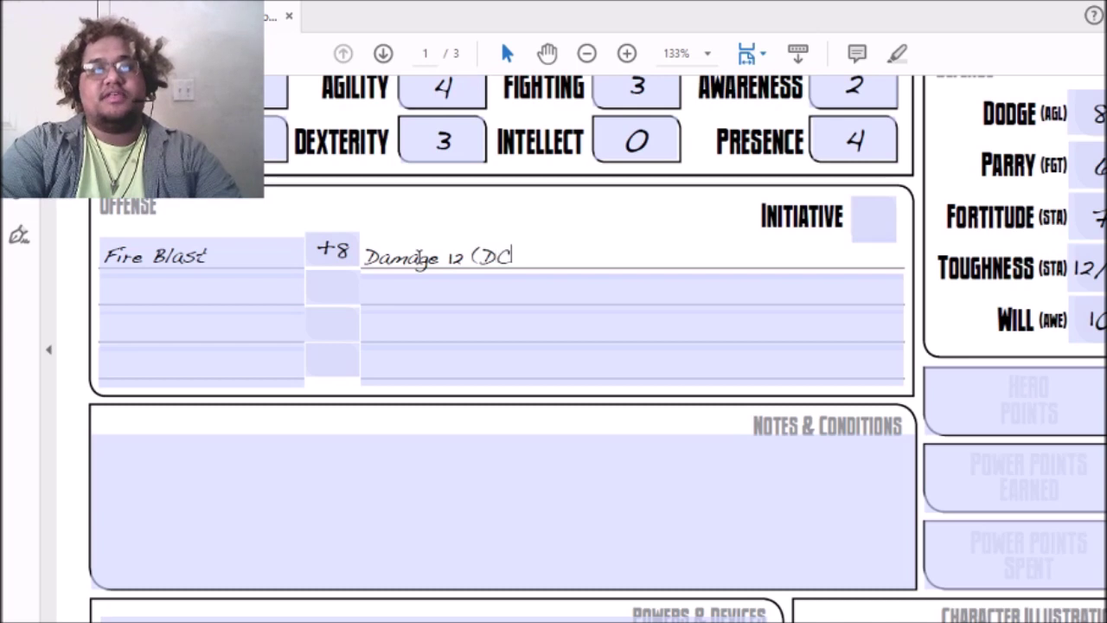
type(" 27)")
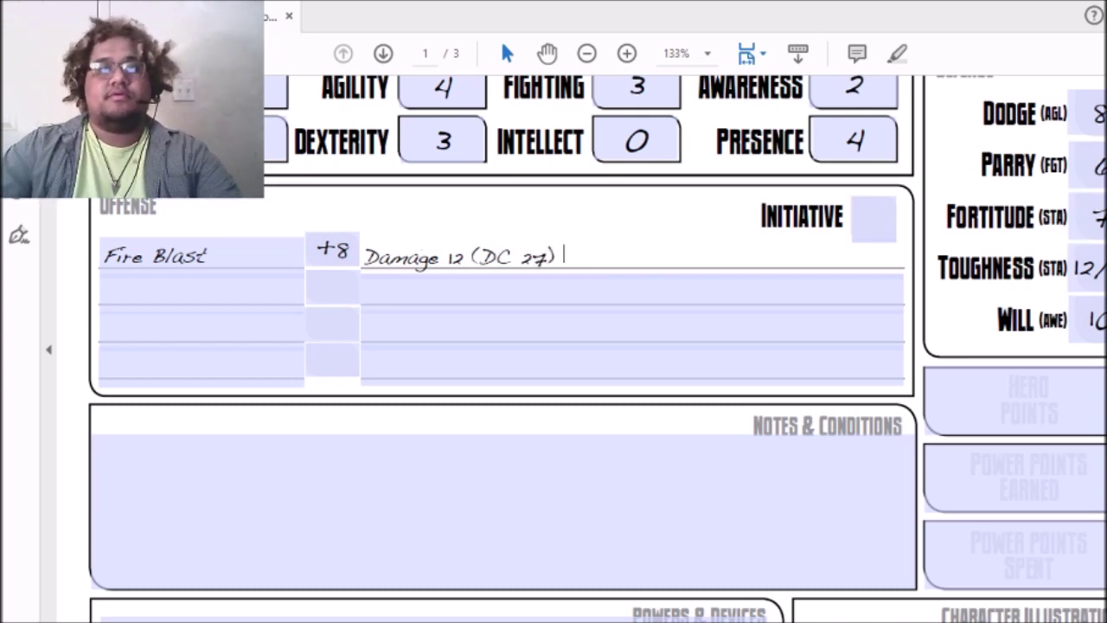
type(" fire c")
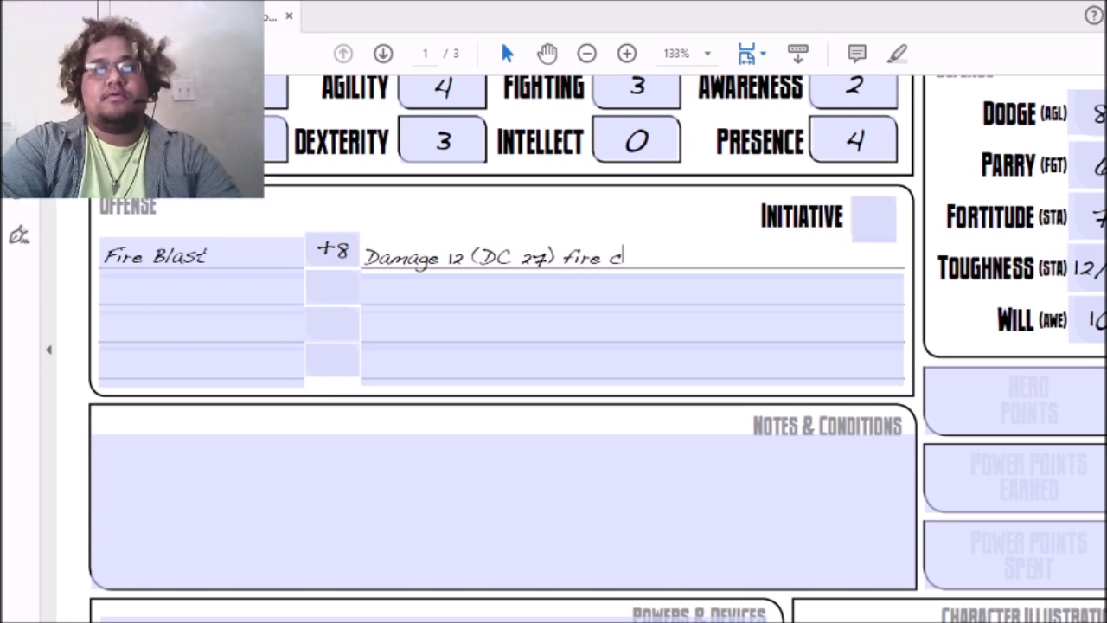
type("omes up from g")
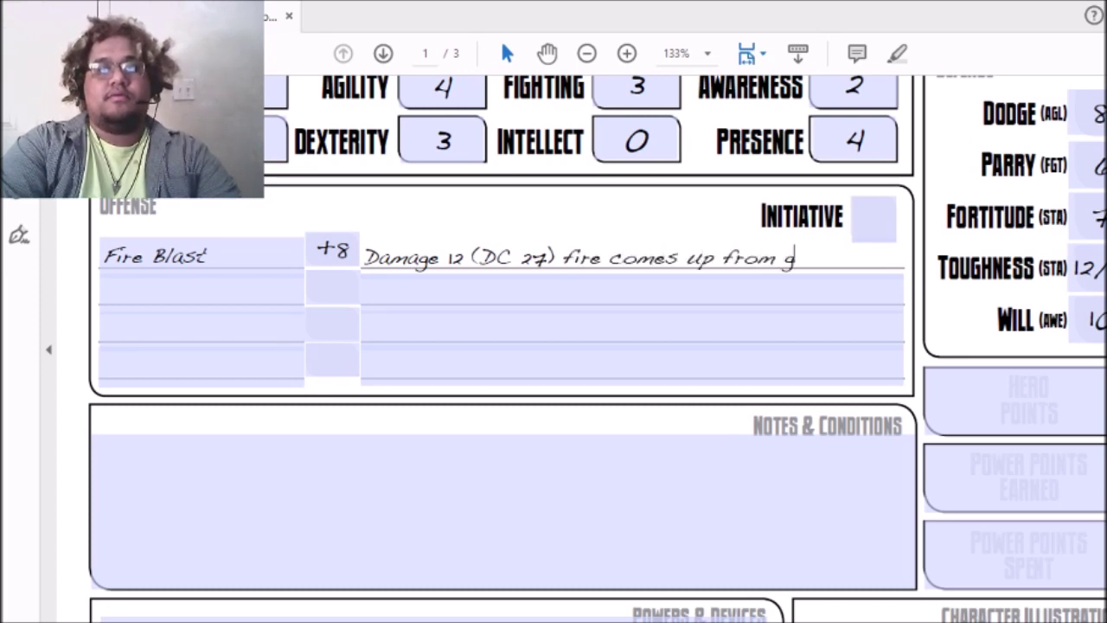
type("round")
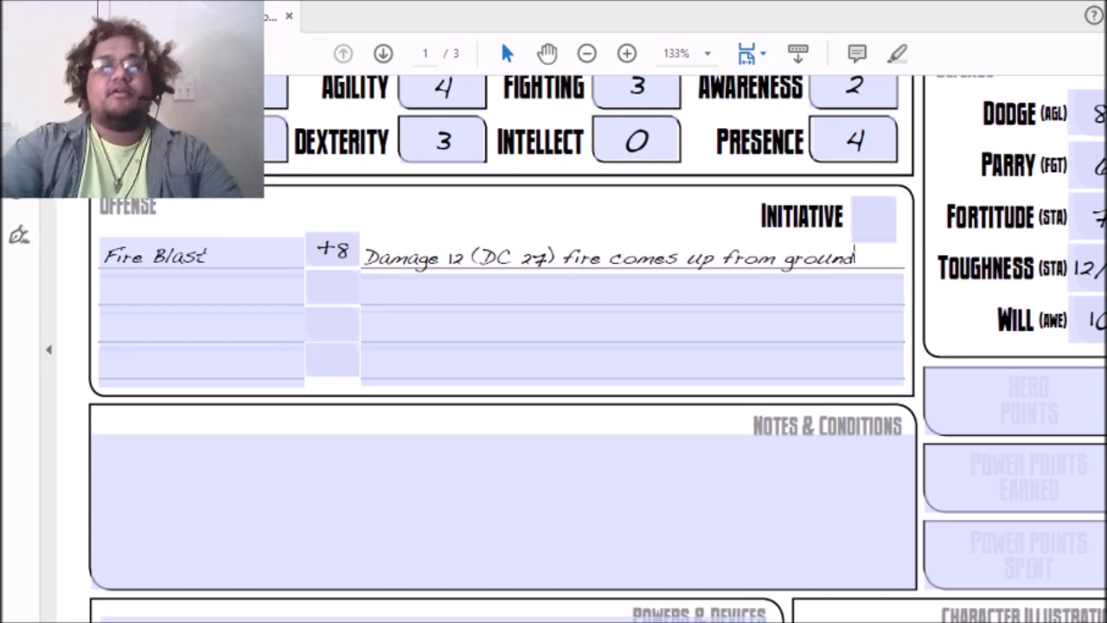
Step: Set Initiative to 4 and enter "Fire Bomb" as the attack name on the second Offense row
left_click(873, 216)
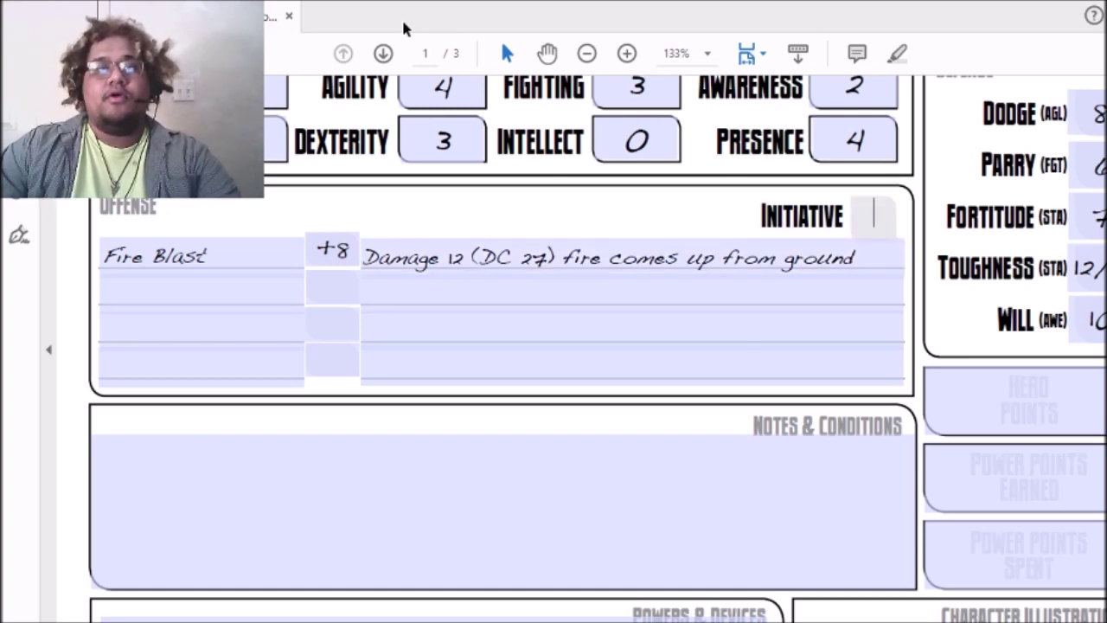
type("4")
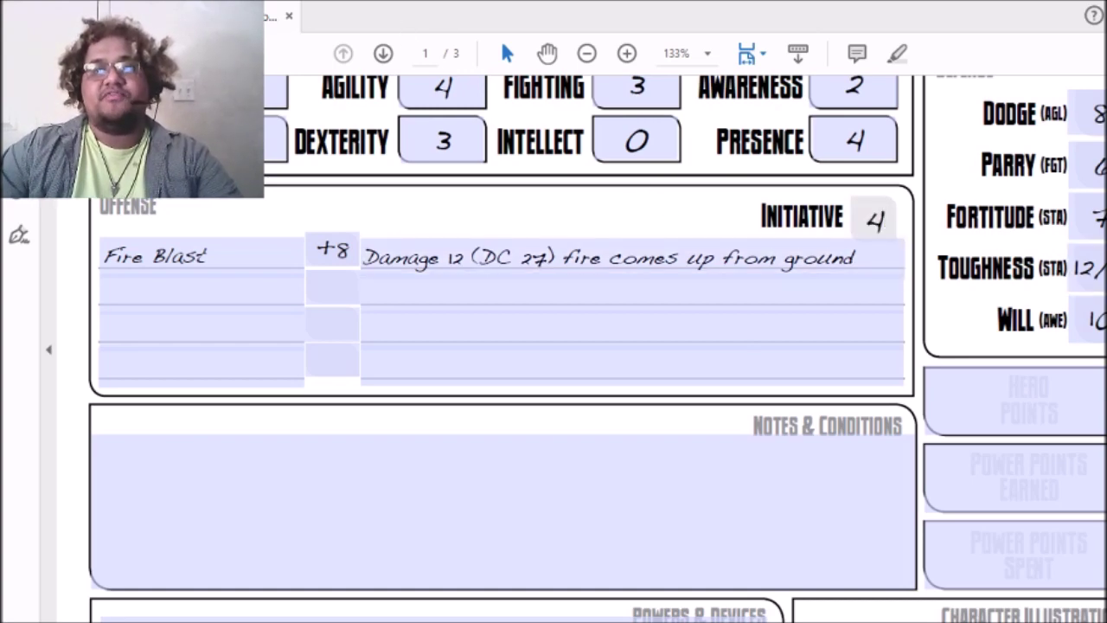
scroll(641, 190, "down", 1)
scroll(876, 173, "up", 2)
left_click(141, 346)
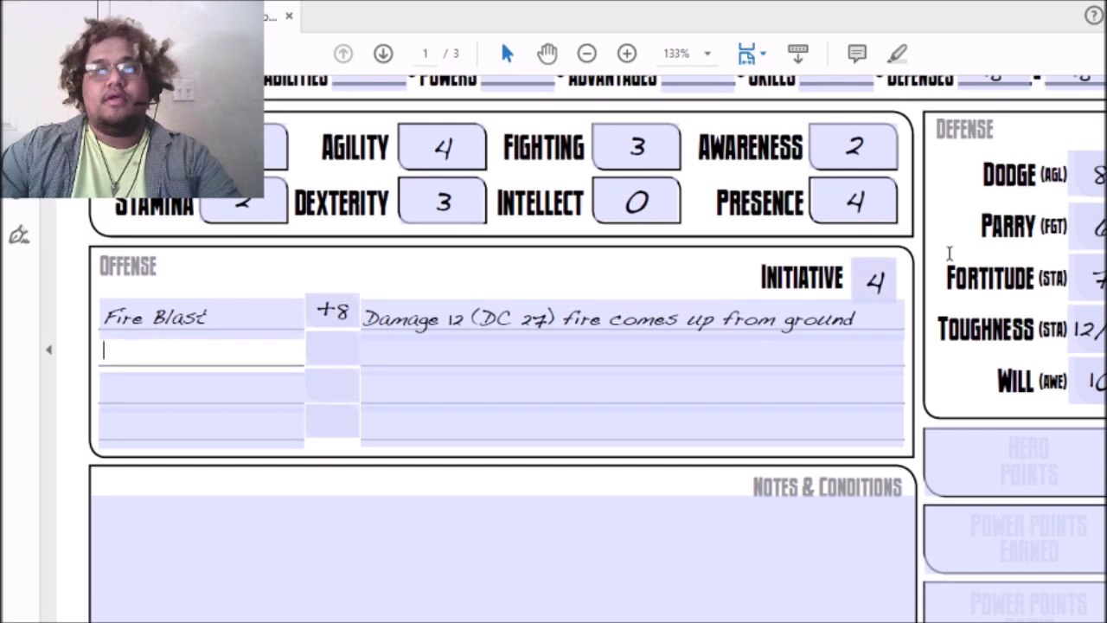
type("Fire B")
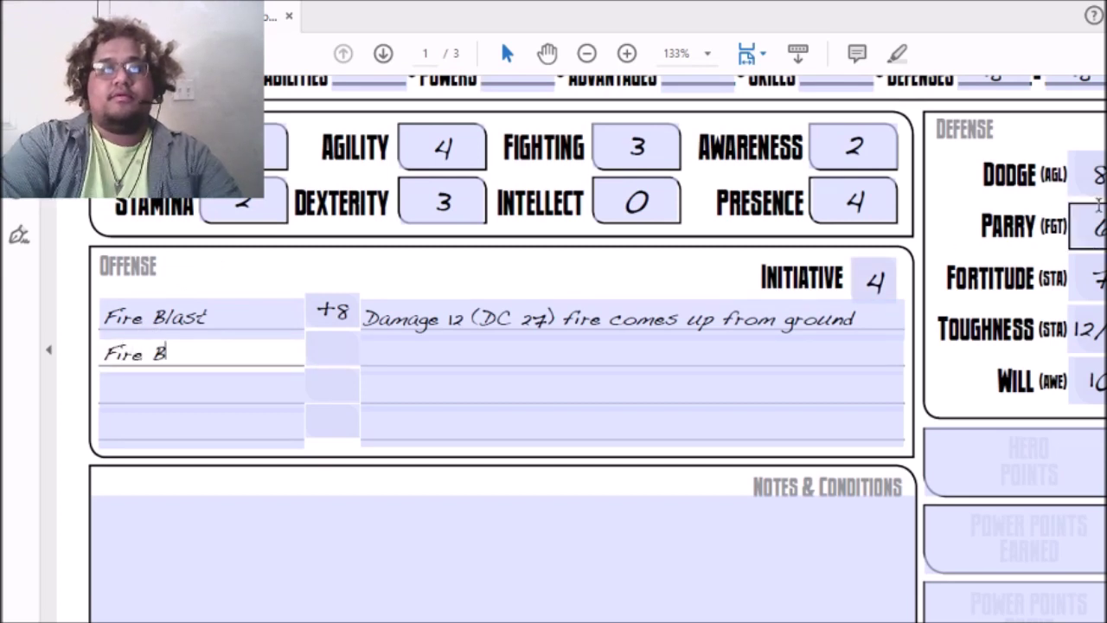
type("dmb")
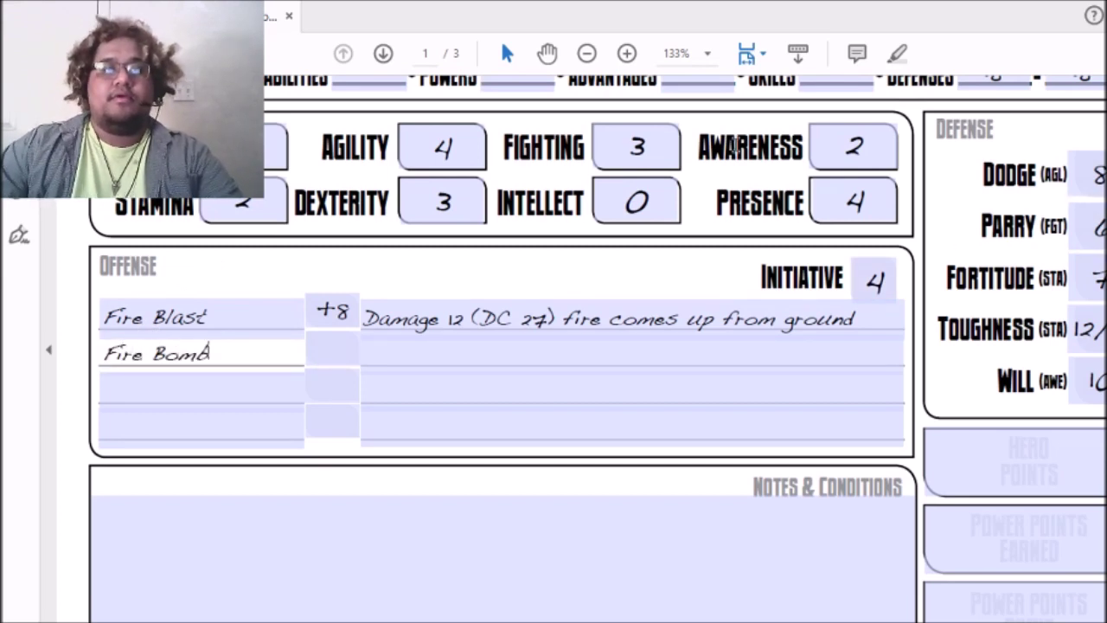
Step: Give Fire Bomb the value 18 and the effect "Damage 8 (DC 27) 30 ft circle" in the Offense section
scroll(402, 138, "down", 4)
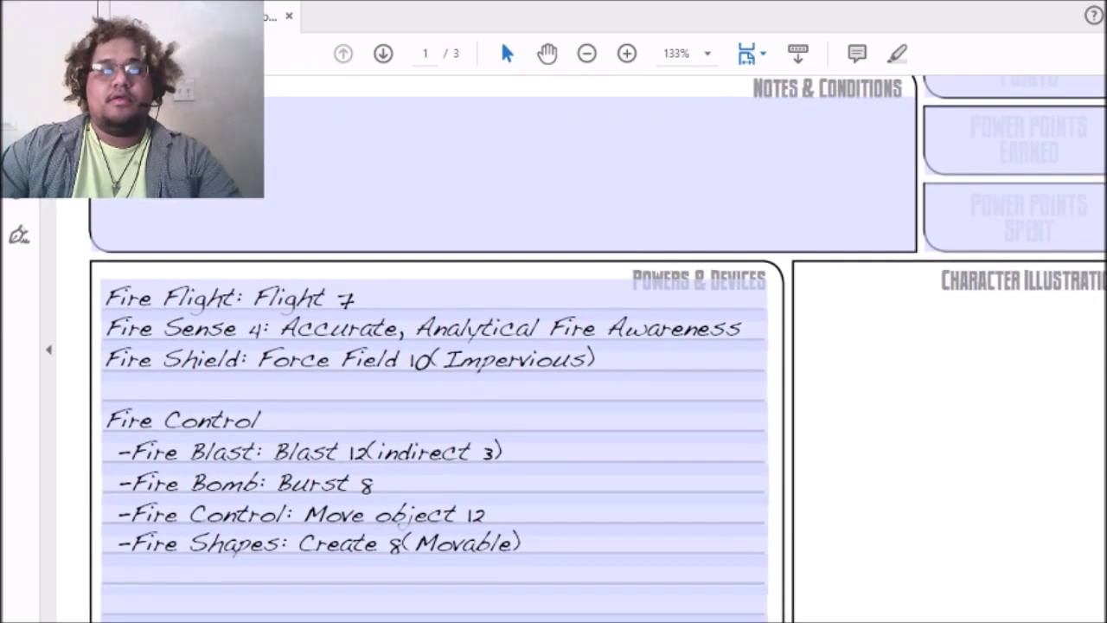
scroll(402, 138, "up", 3)
left_click(333, 218)
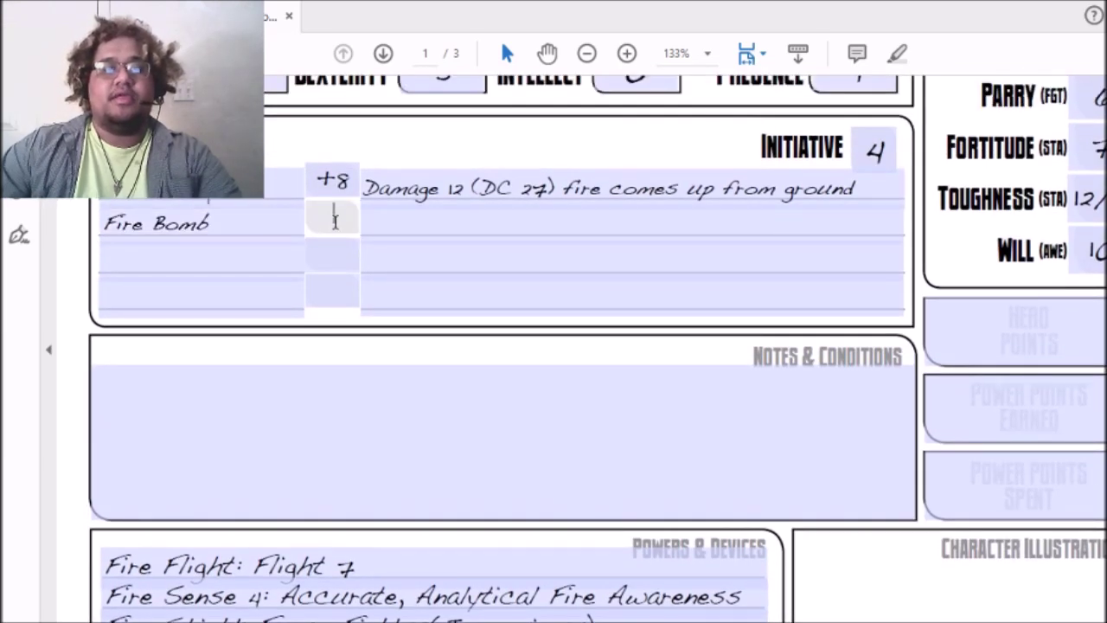
type("18")
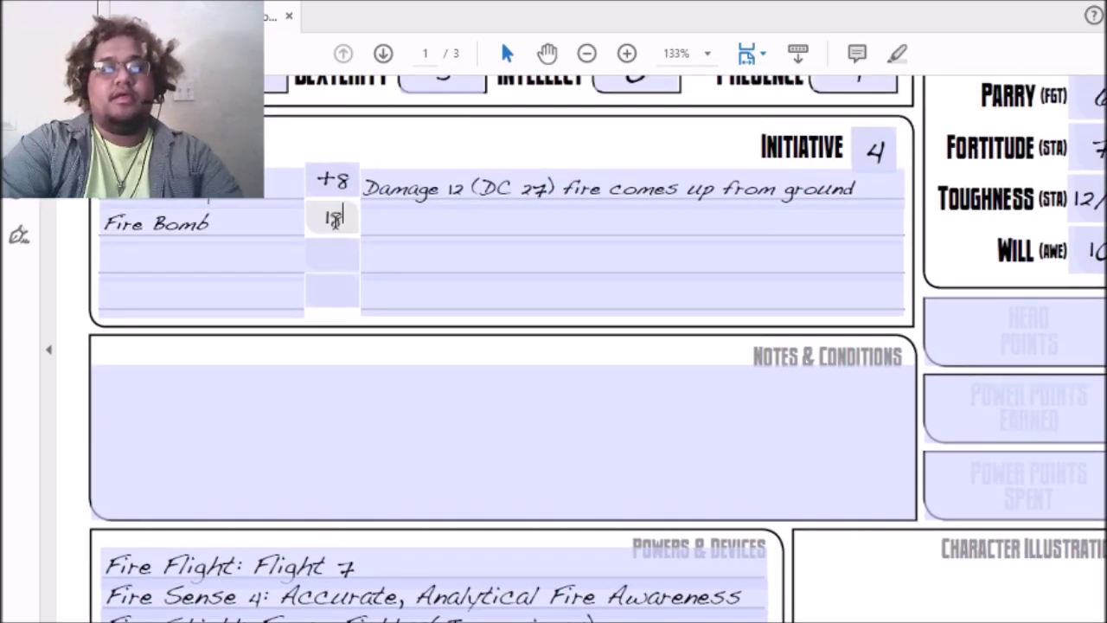
left_click(428, 231)
type("Dam")
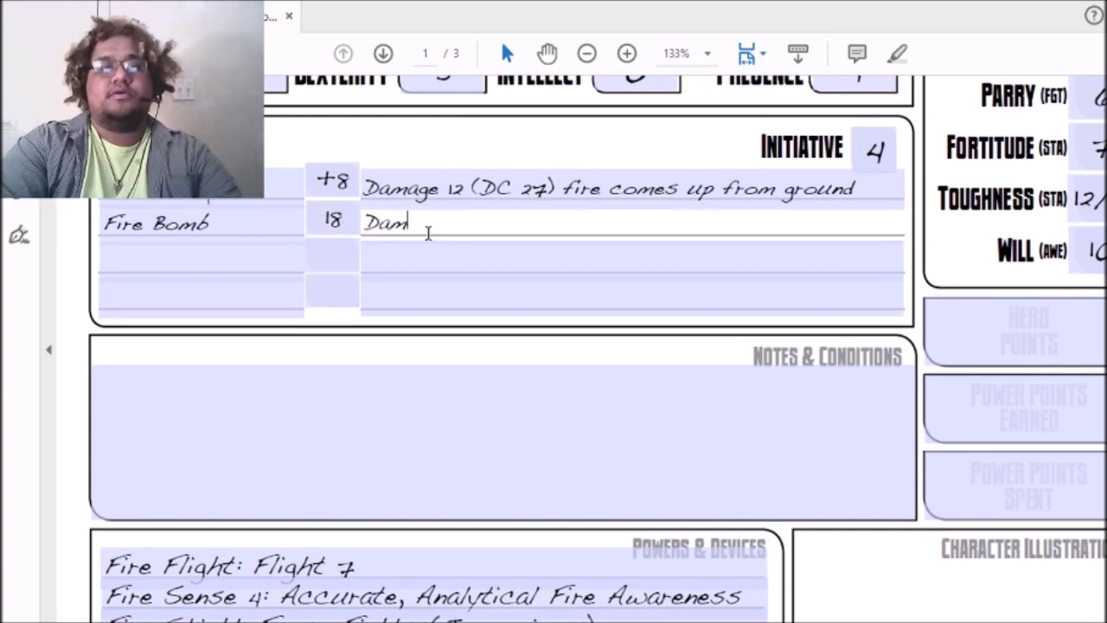
type("age 8 ")
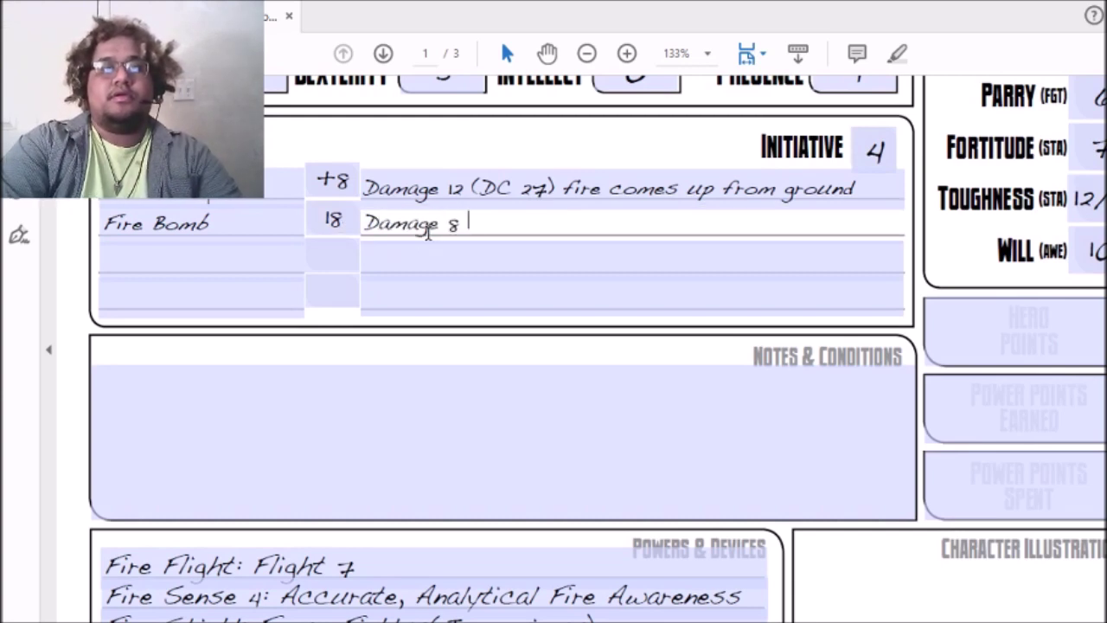
type("(DC 27")
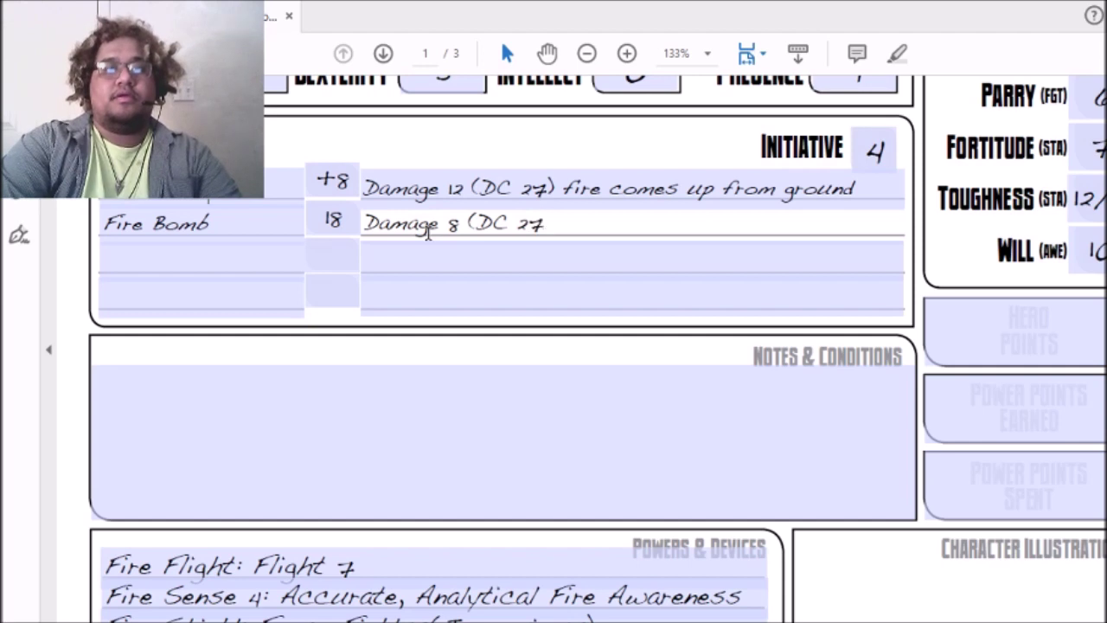
type(") 30 ft ")
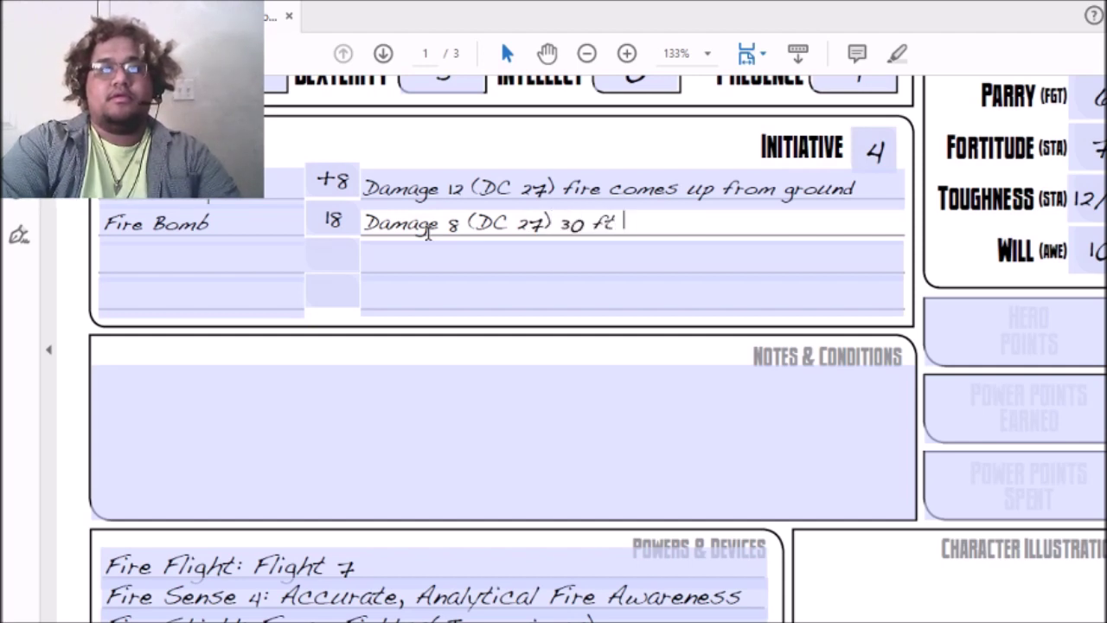
type("circle")
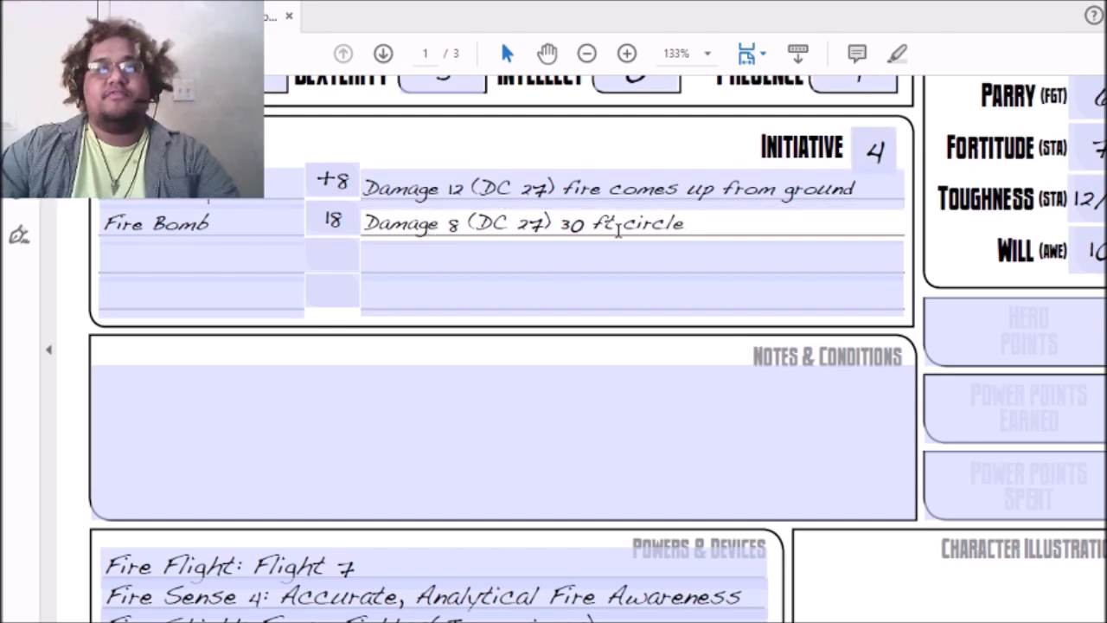
Step: Review the Fire Control powers against the Offense rows, and look over the Complications and skills sections on page 2
left_click(98, 265)
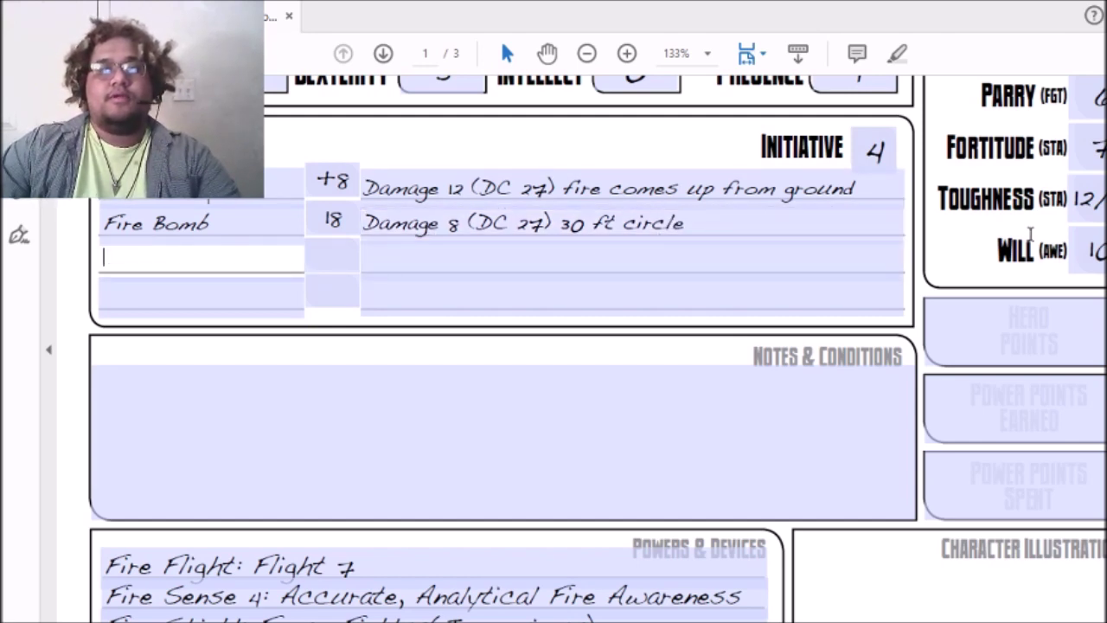
scroll(597, 328, "down", 5)
scroll(432, 346, "down", 1)
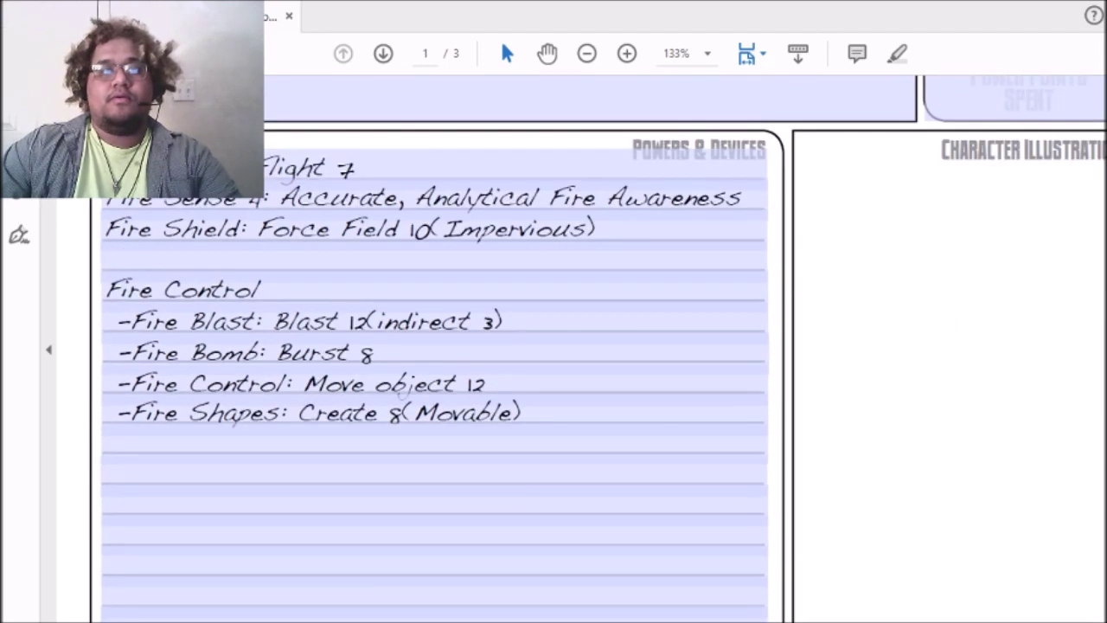
scroll(596, 345, "up", 6)
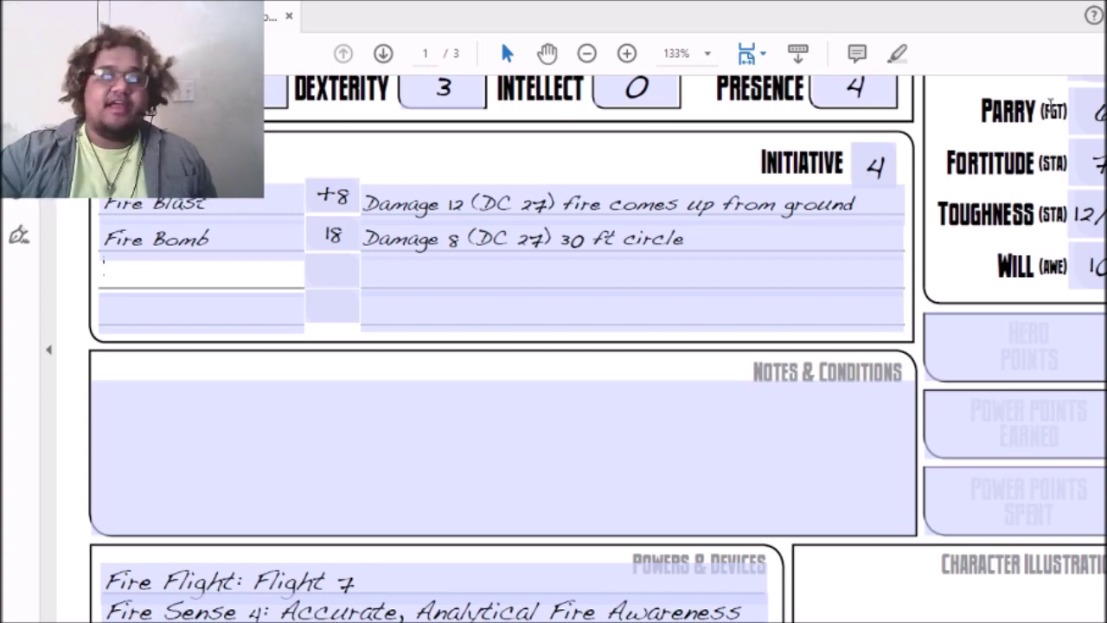
scroll(469, 279, "down", 3)
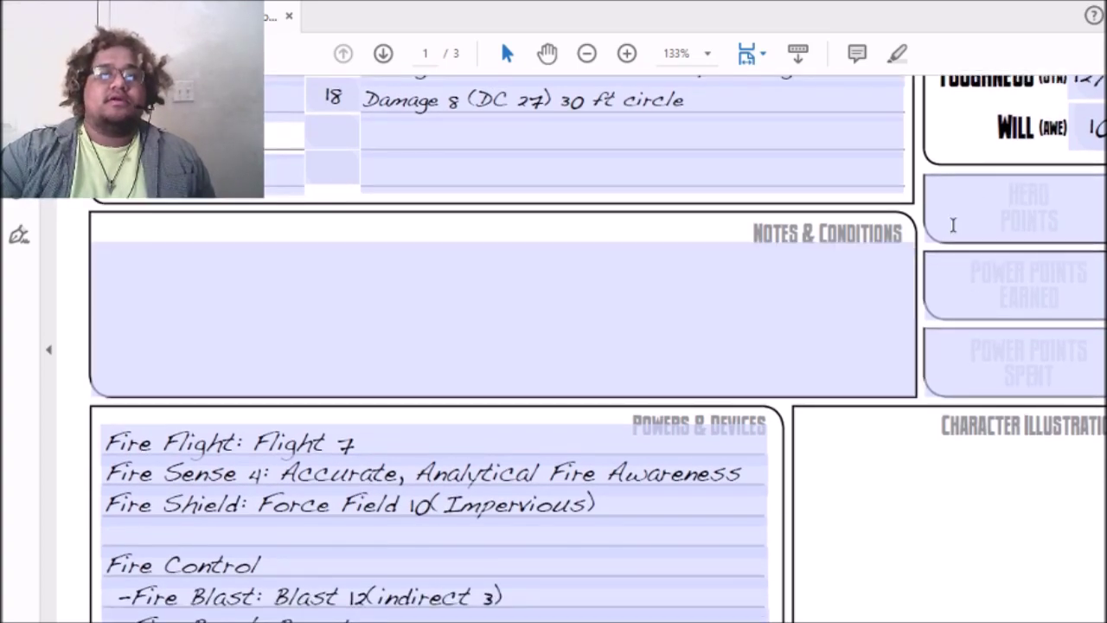
scroll(952, 225, "down", 5)
scroll(553, 346, "down", 15)
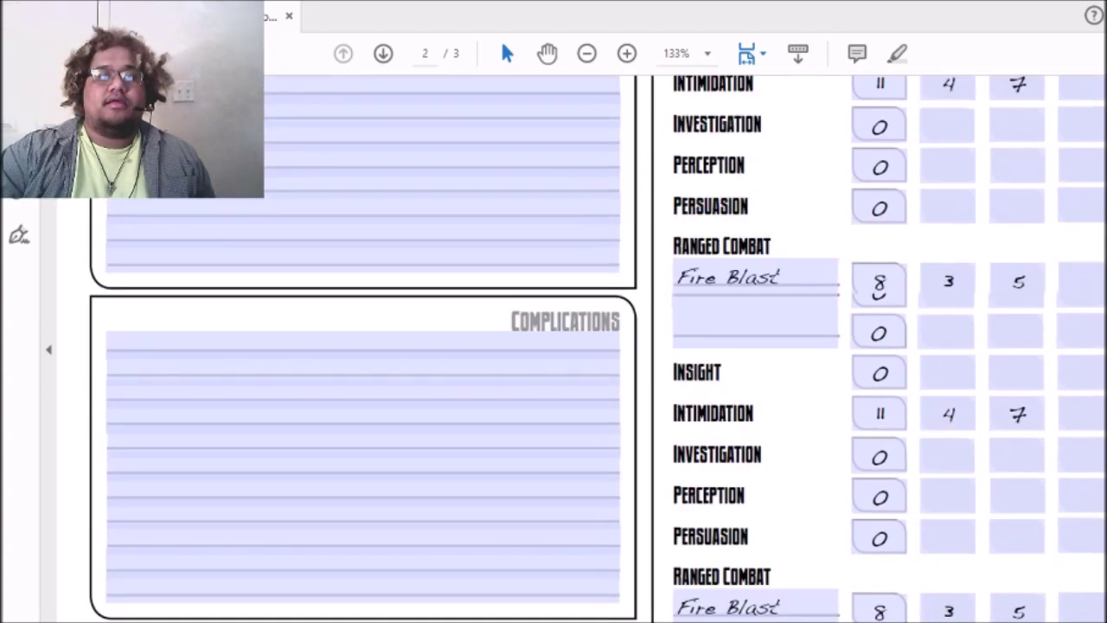
scroll(650, 317, "up", 15)
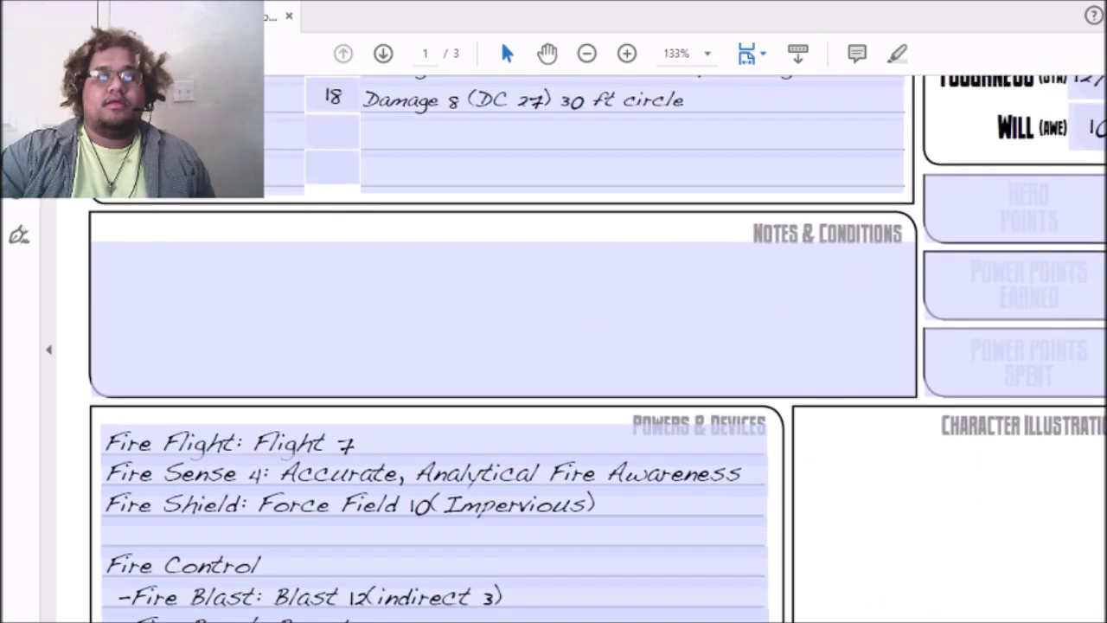
Step: Enter "confident, athletic, piloting," in the Notes & Conditions section on page 1
left_click(522, 313)
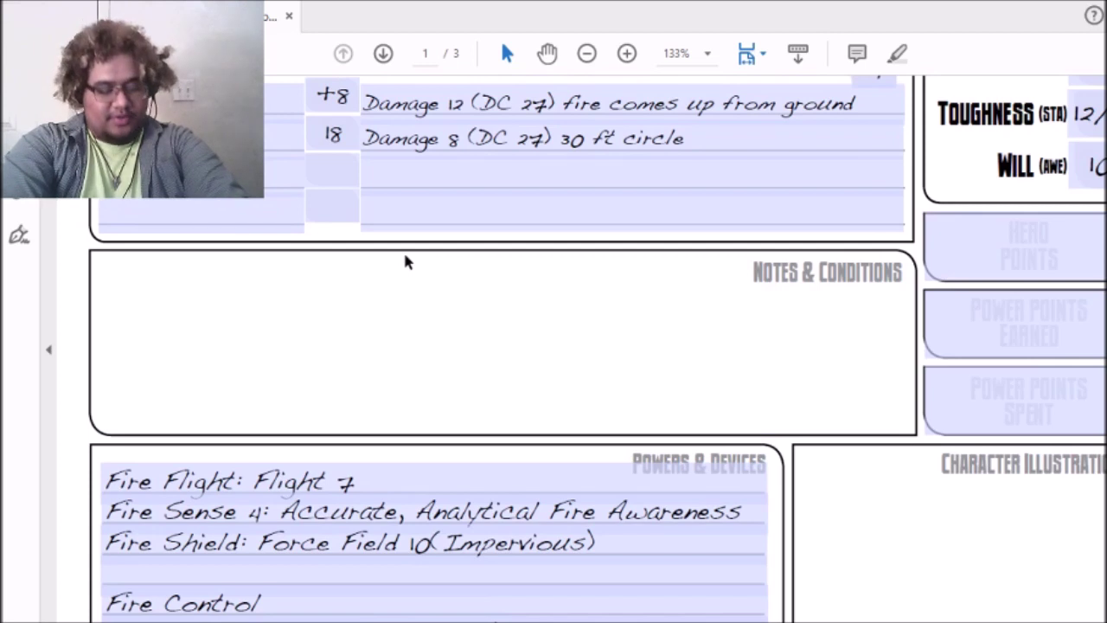
type("confident,")
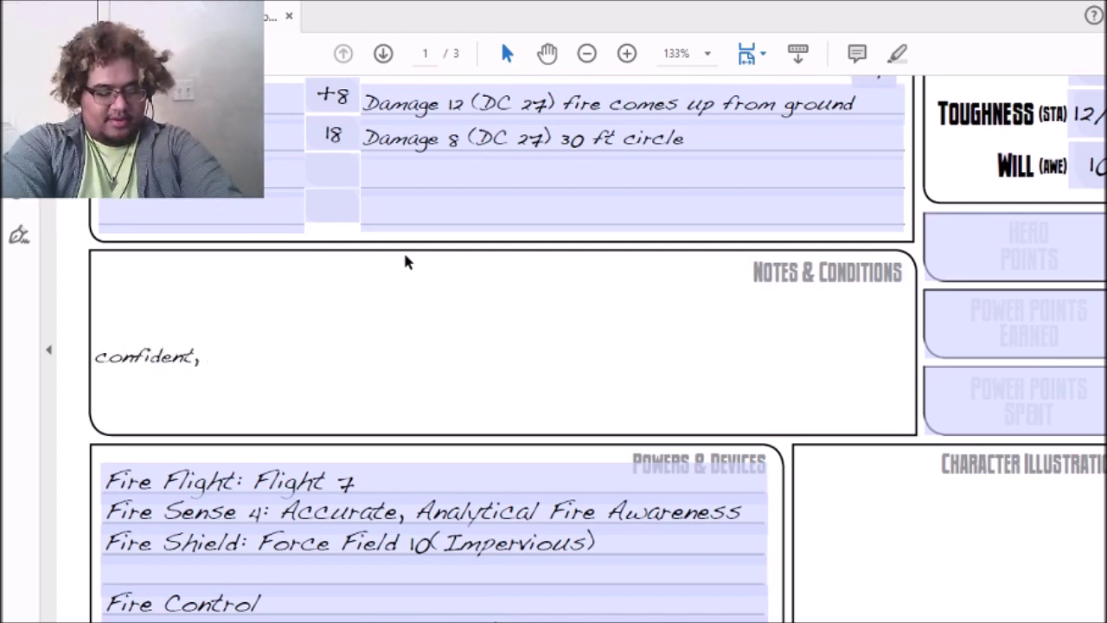
type(" dthlet")
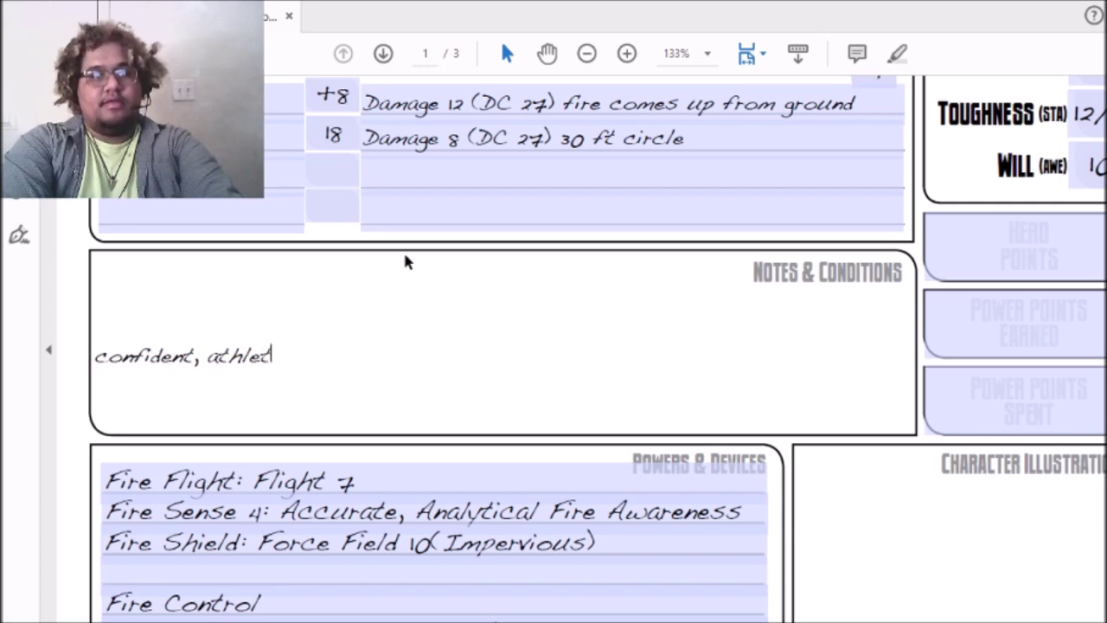
type("ic, ")
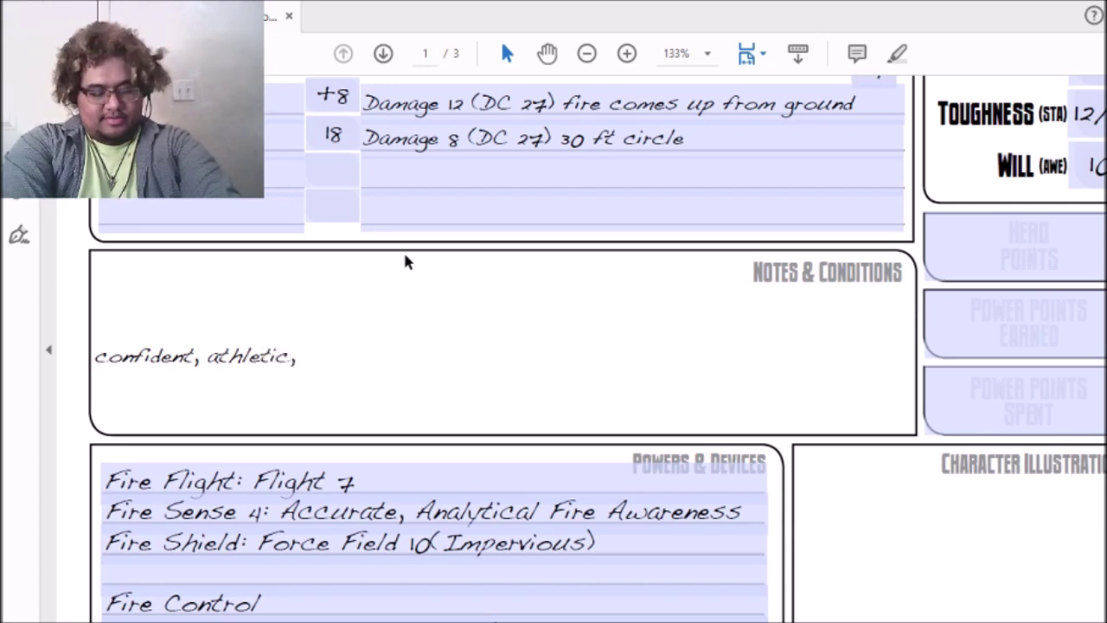
type("piloting,")
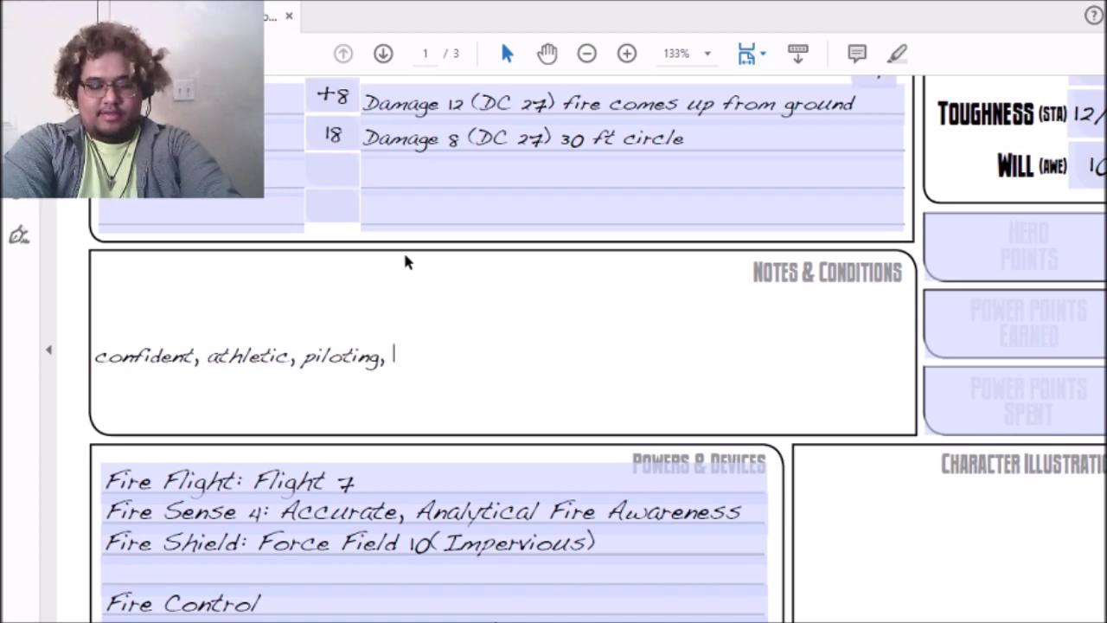
Step: Continue the Notes & Conditions list with "cooperative, wisecracker, Fire Elementalist"
type("c")
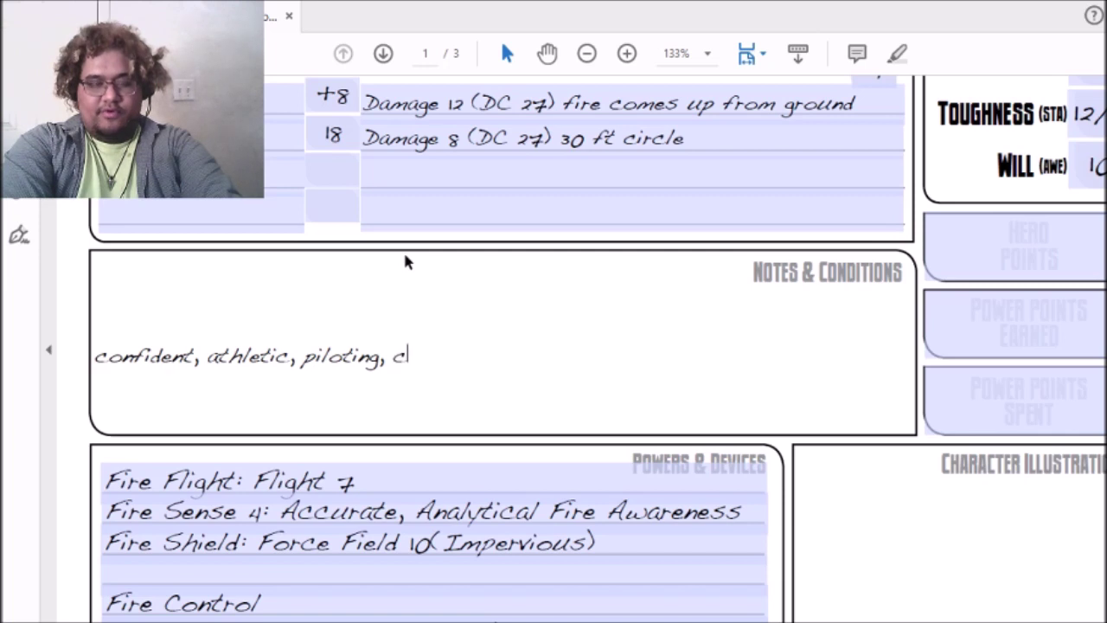
type("ooperative, wish")
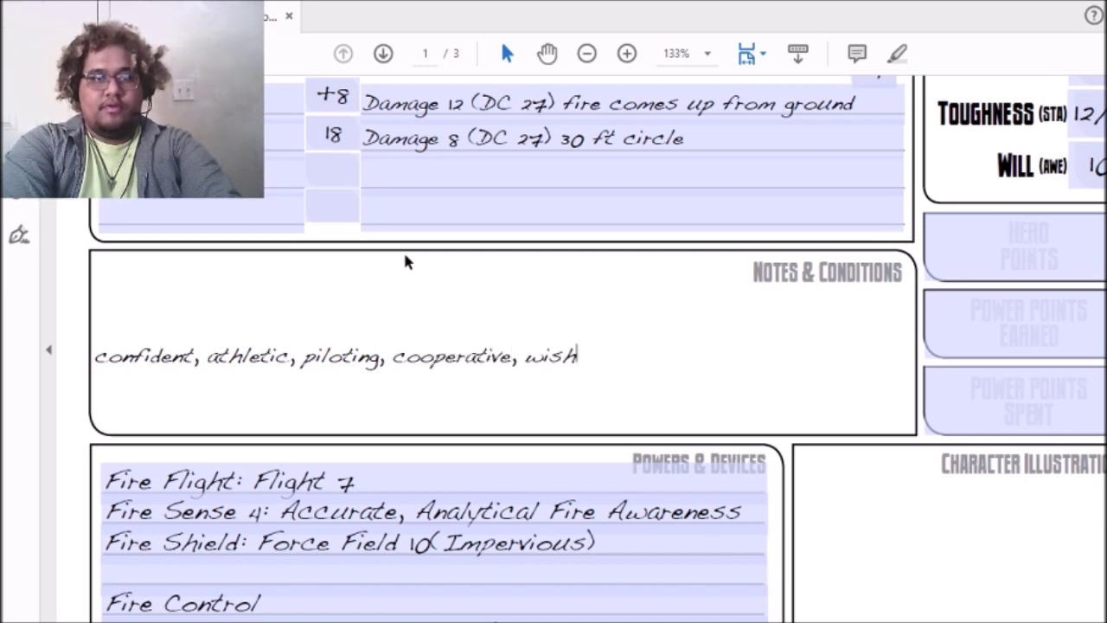
key("BackSpace")
type("ecrak")
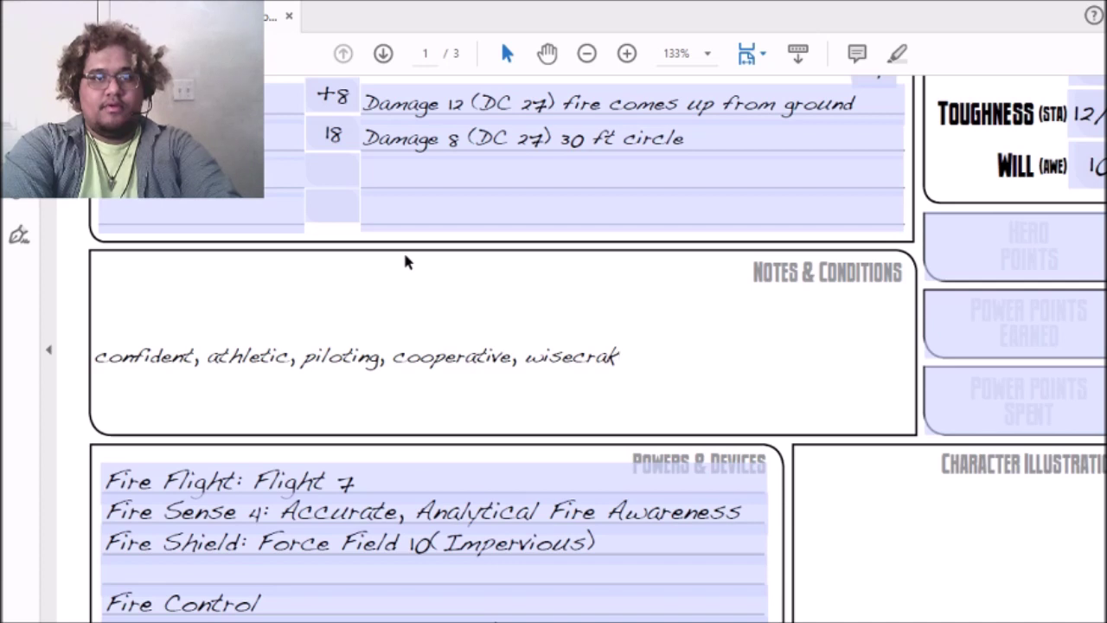
key("BackSpace")
type("ck")
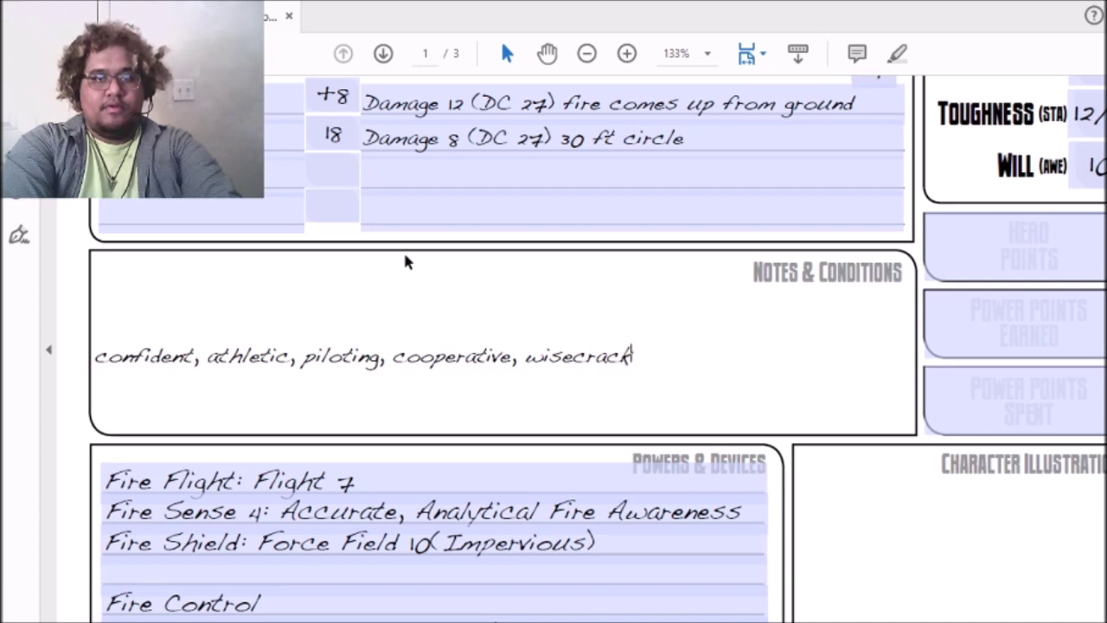
type("er, ")
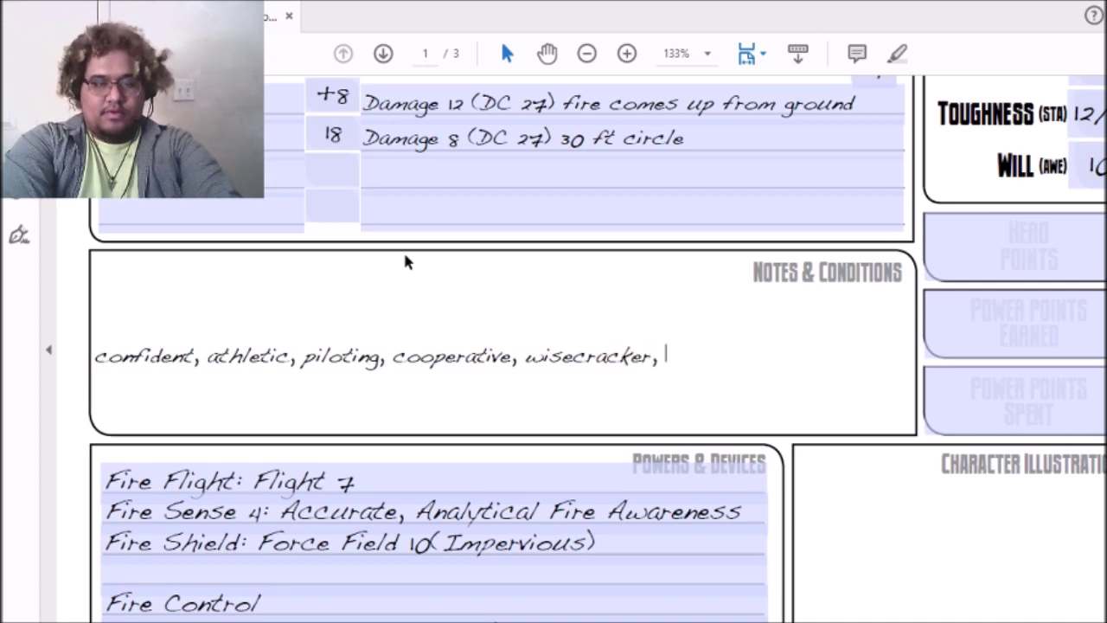
type("Fire El")
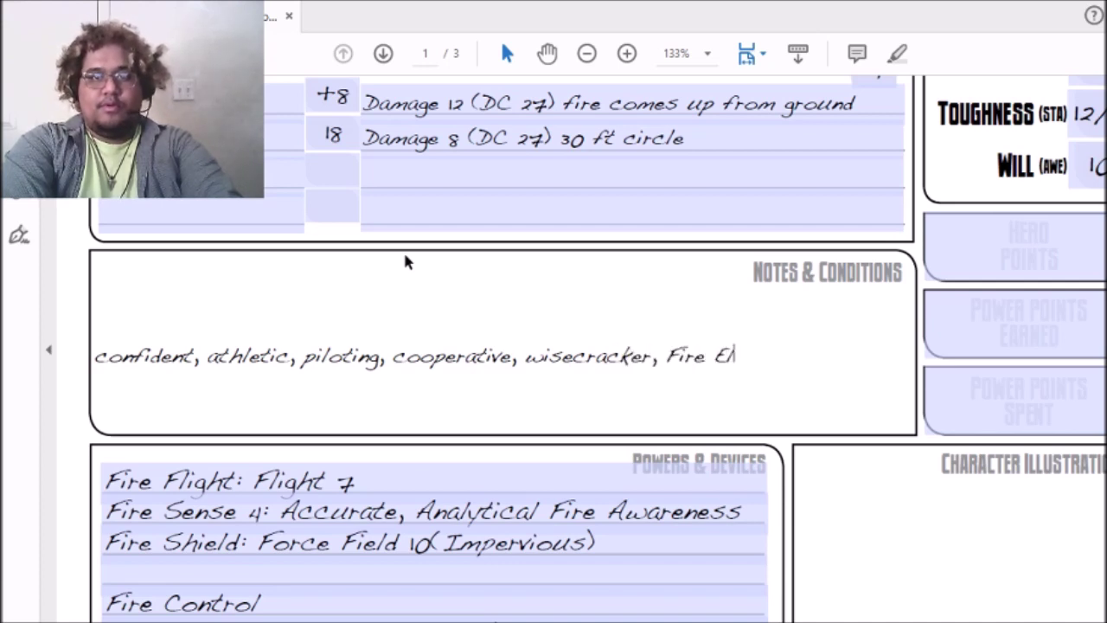
type("ementali")
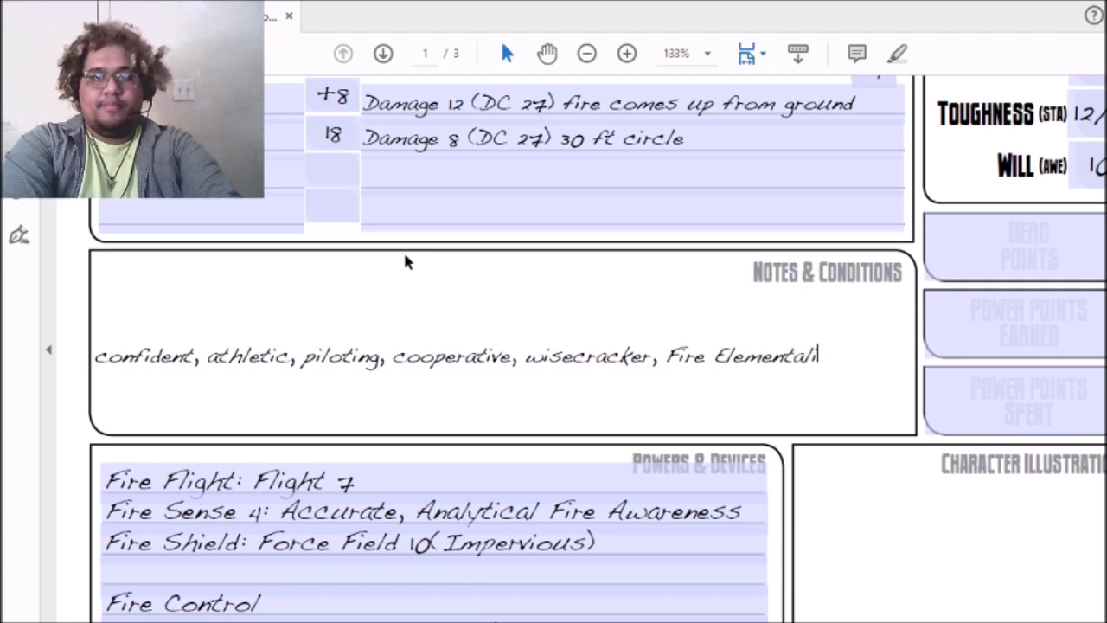
type("st")
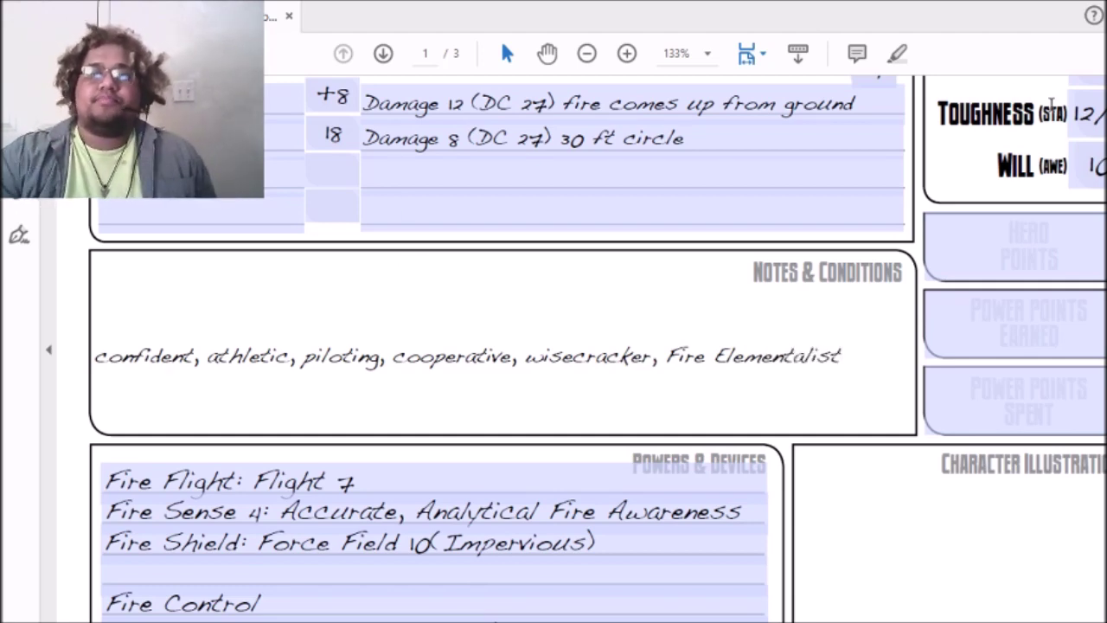
Step: Review the header fields, power point totals, abilities, Offense rows and notes on page 1
scroll(1050, 104, "up", 10)
scroll(1050, 104, "down", 2)
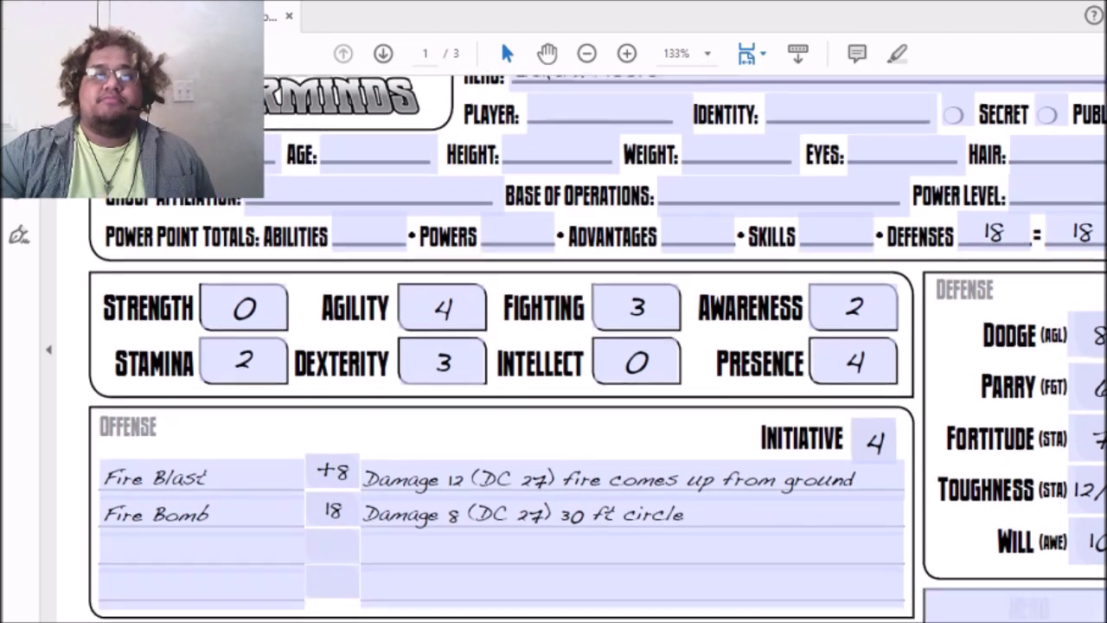
scroll(597, 346, "down", 1)
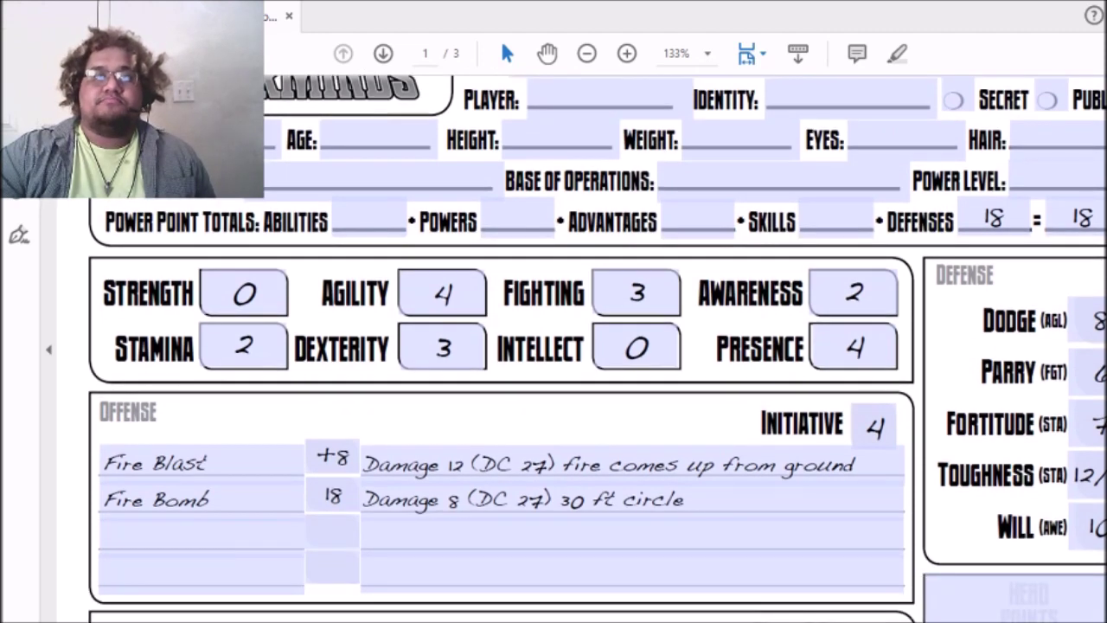
scroll(597, 346, "up", 2)
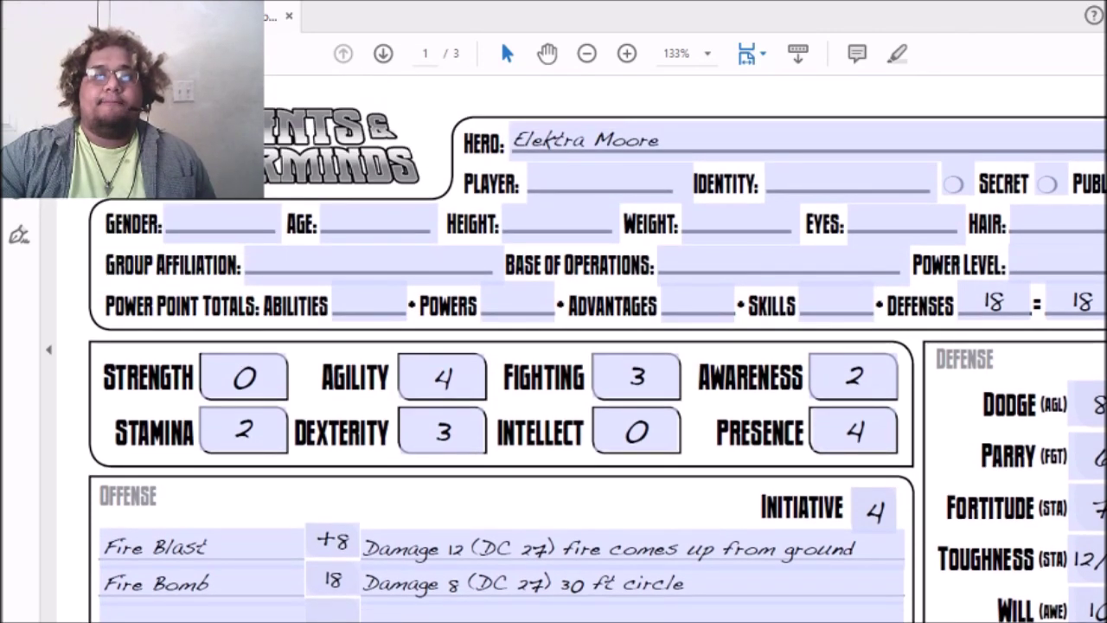
scroll(840, 570, "down", 6)
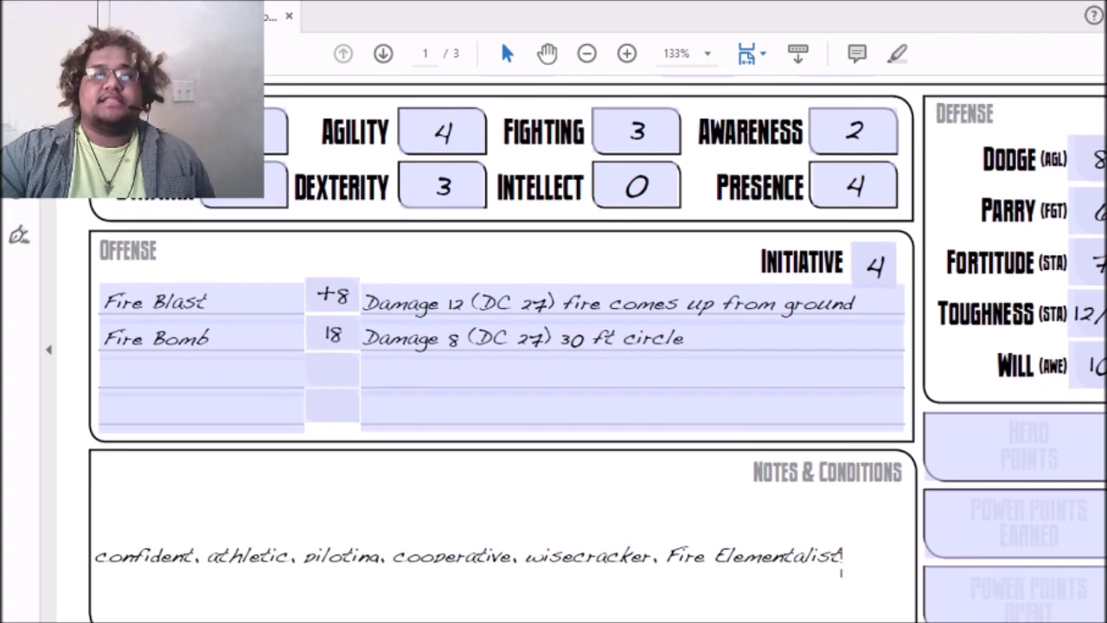
scroll(840, 571, "down", 10)
scroll(904, 352, "up", 14)
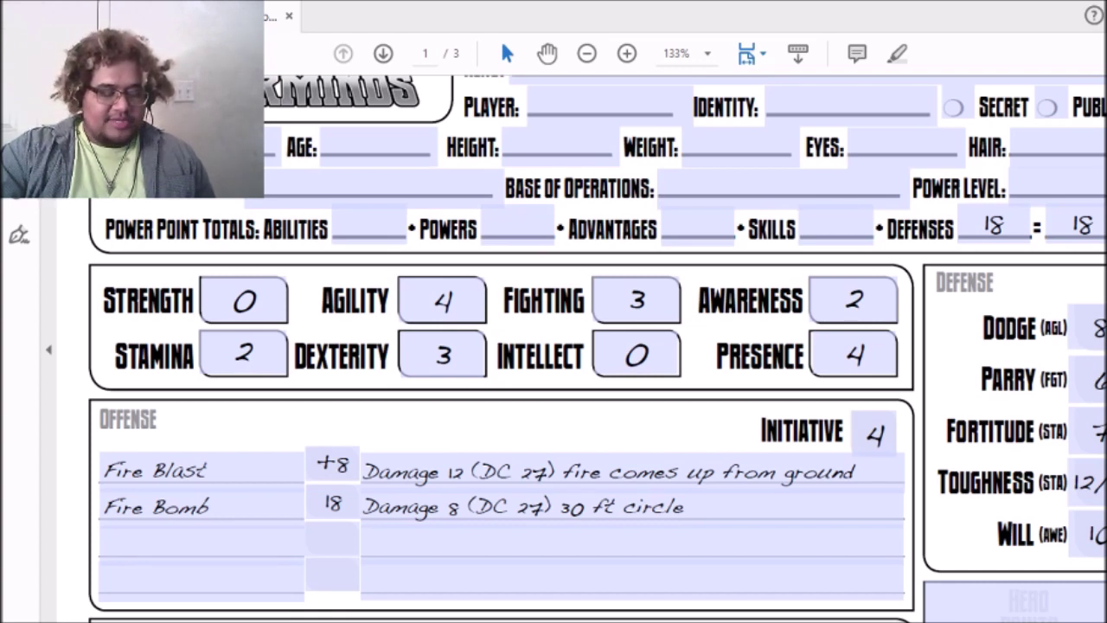
scroll(1057, 262, "down", 8)
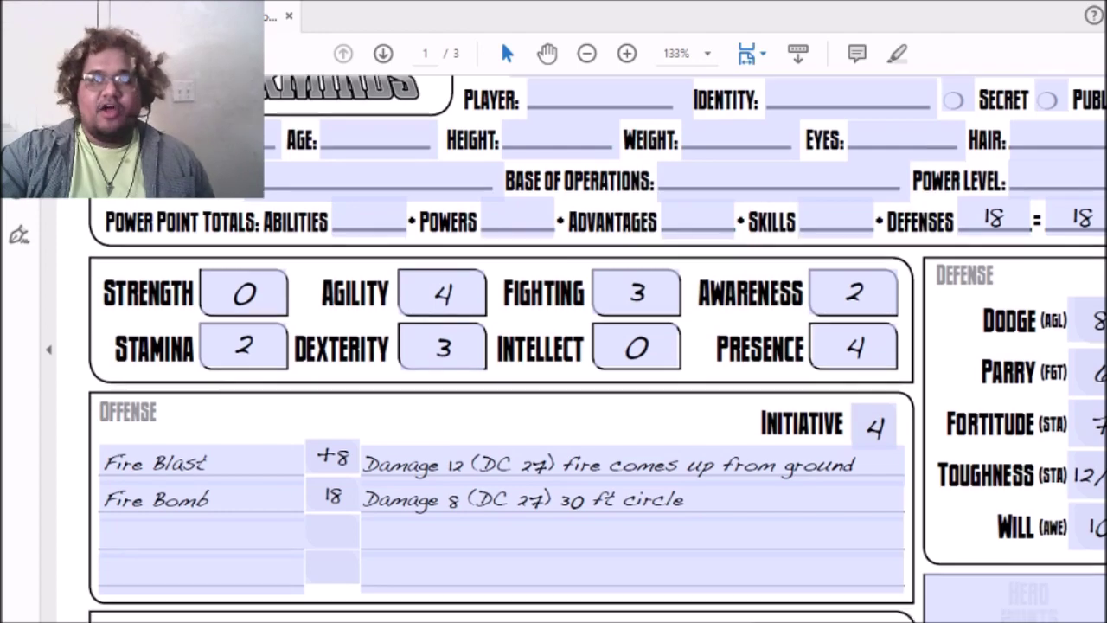
scroll(1056, 262, "up", 6)
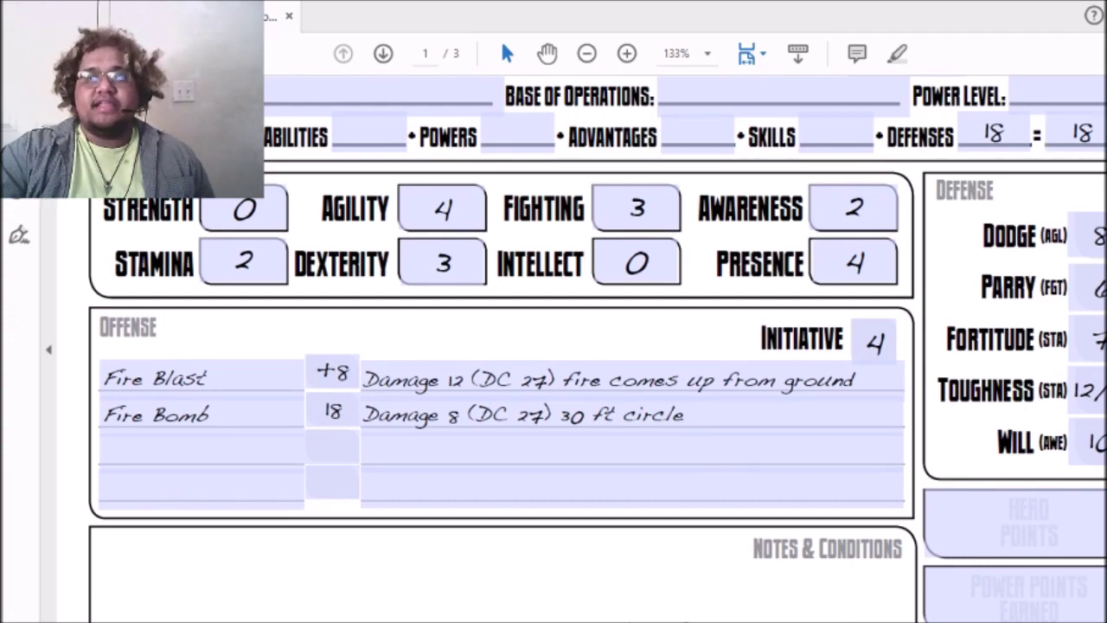
Step: Look over the Complications, skills and Equipment sections on page 2, including the Fire Blast ranged combat entry
scroll(598, 349, "down", 15)
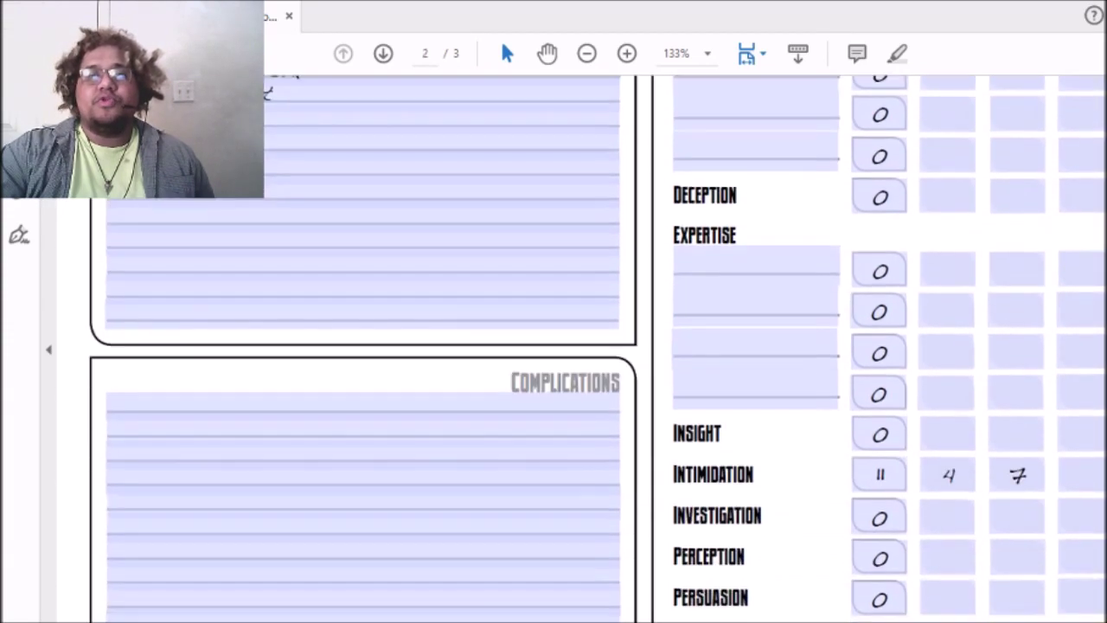
scroll(553, 346, "down", 3)
scroll(996, 309, "down", 1)
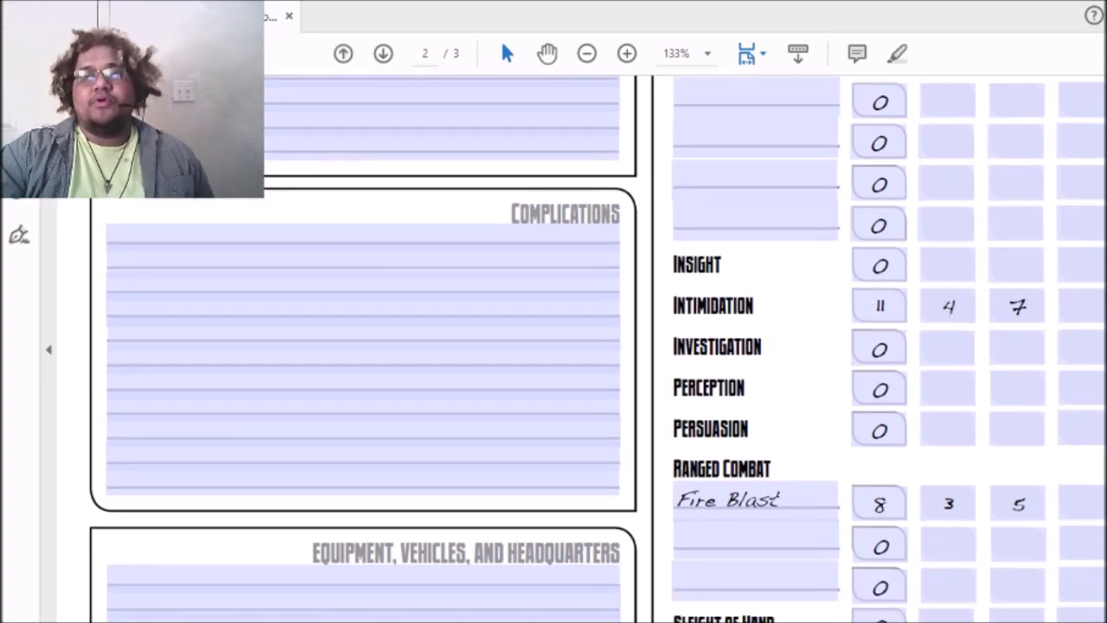
scroll(597, 349, "up", 1)
scroll(597, 349, "down", 10)
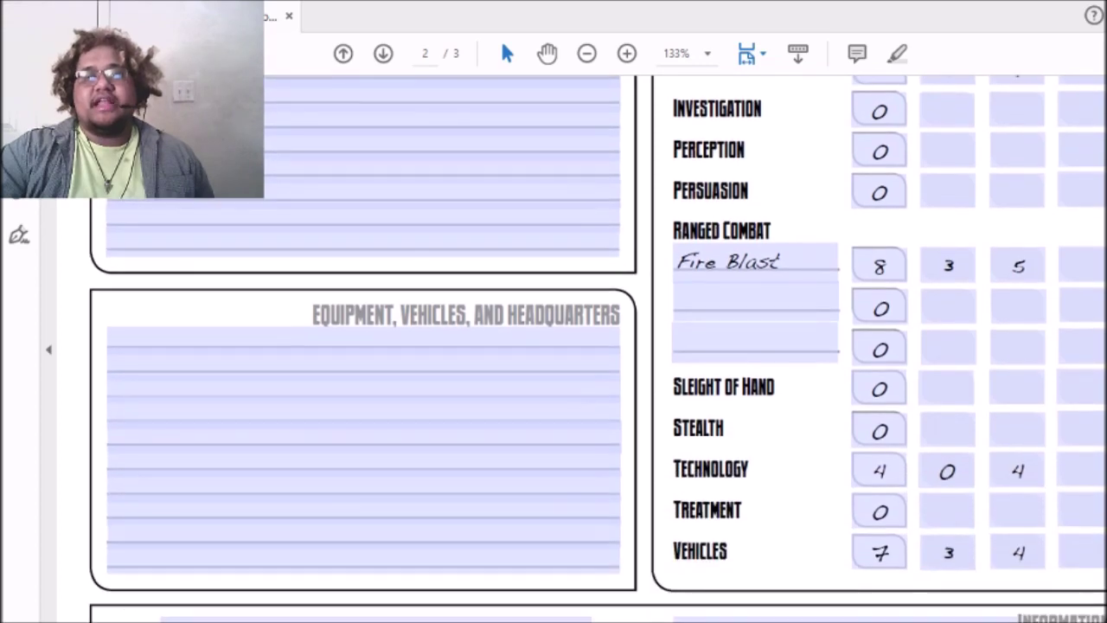
scroll(597, 349, "up", 4)
scroll(597, 349, "up", 15)
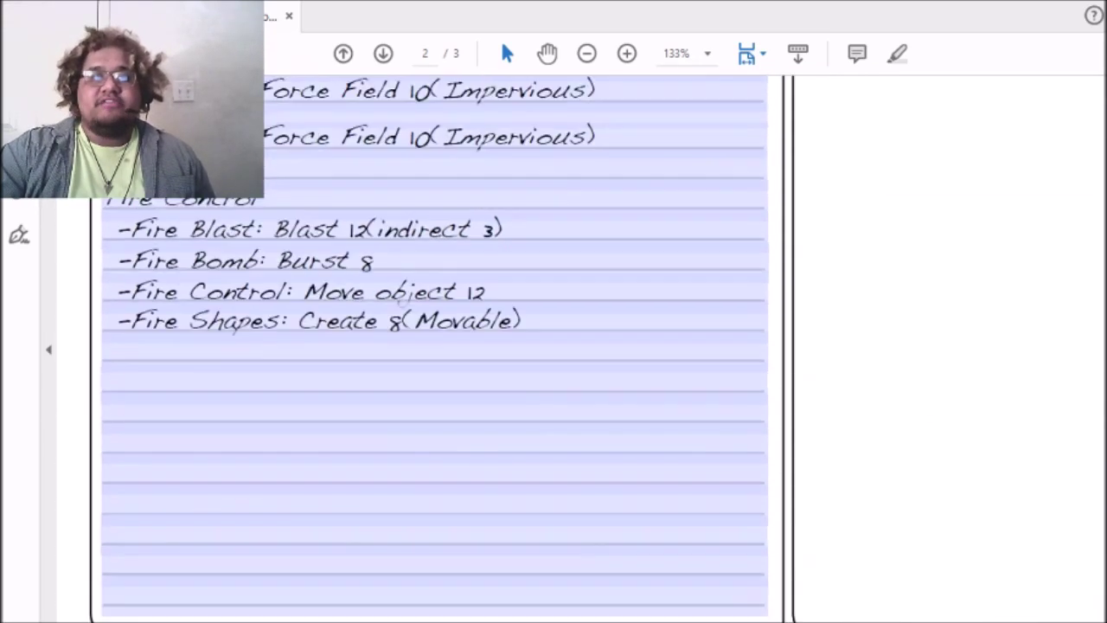
Step: Recheck the ability scores, Intellect in particular, against the Offense rows and the Fire Control powers on page 1
scroll(597, 349, "up", 5)
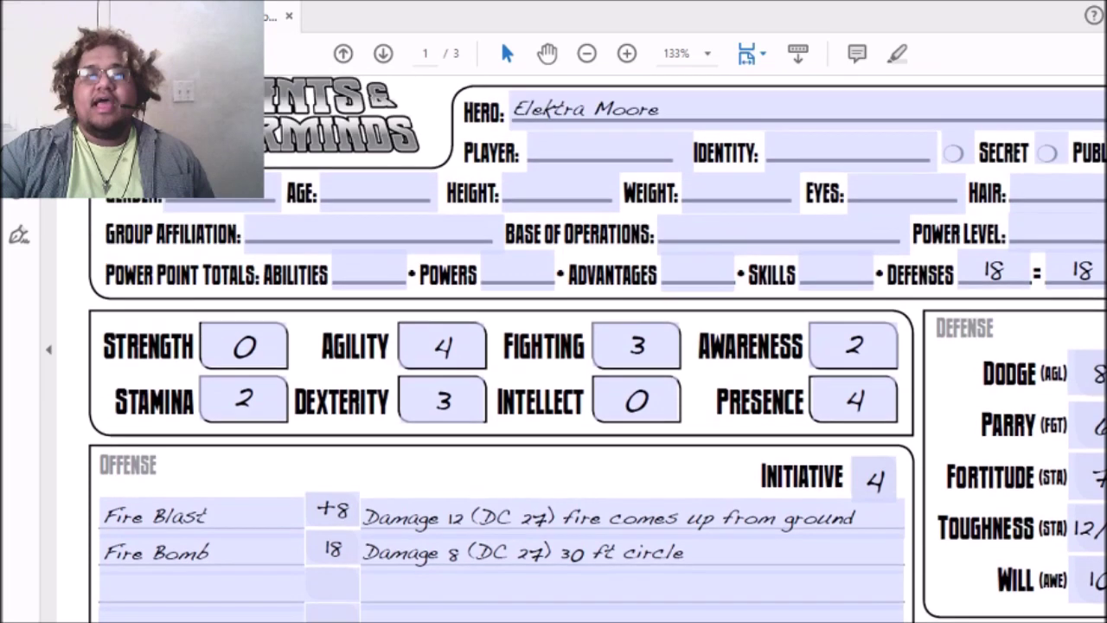
scroll(694, 360, "up", 1)
left_click(641, 413)
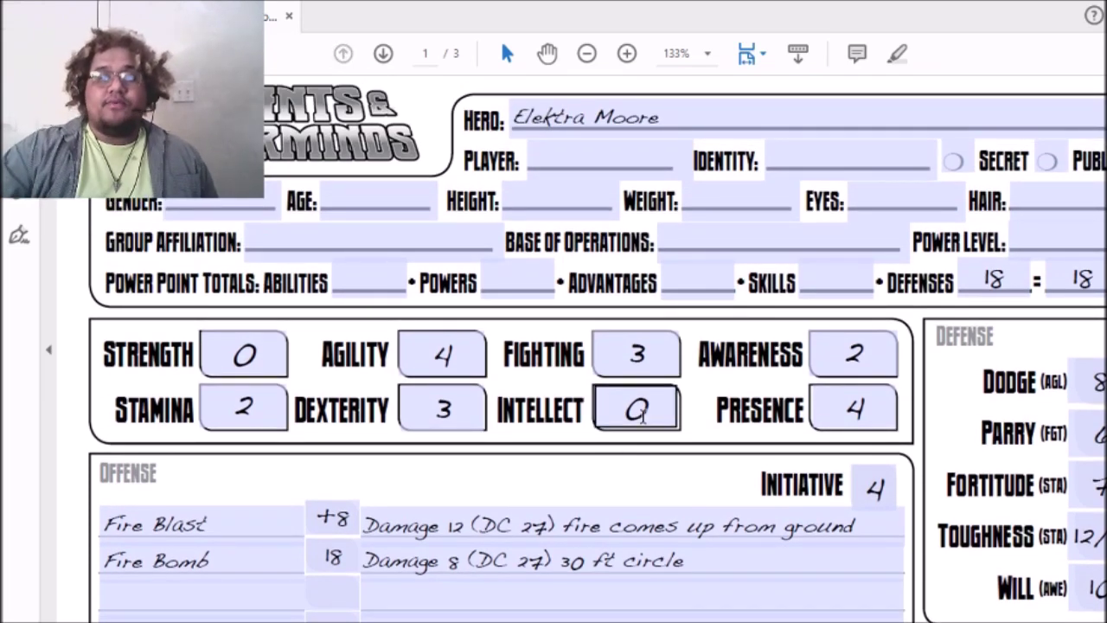
left_click(631, 619)
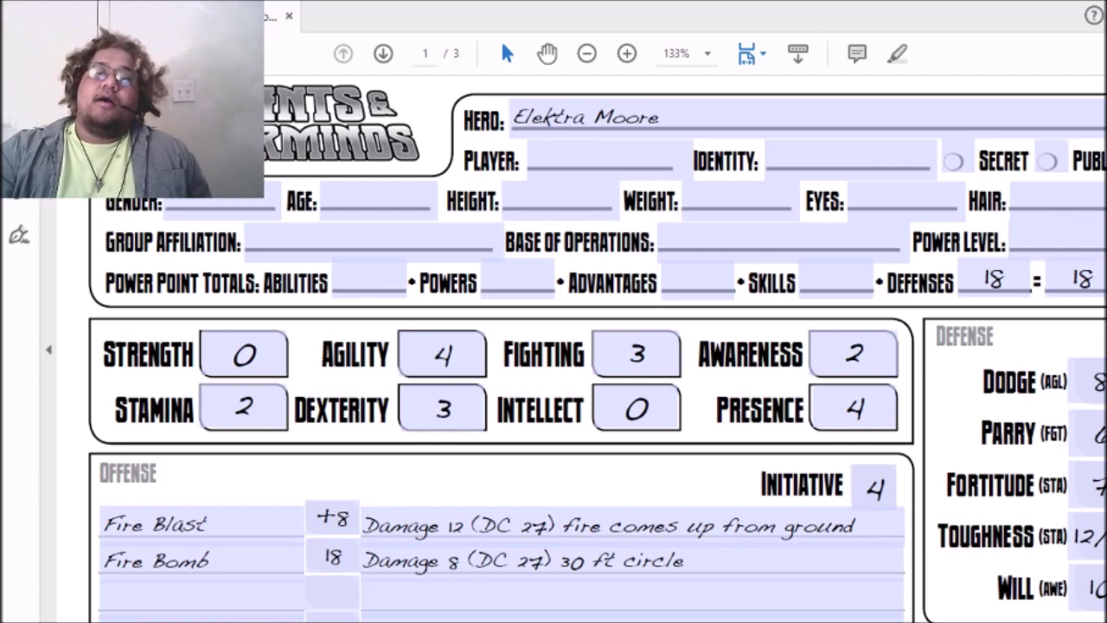
scroll(554, 345, "down", 10)
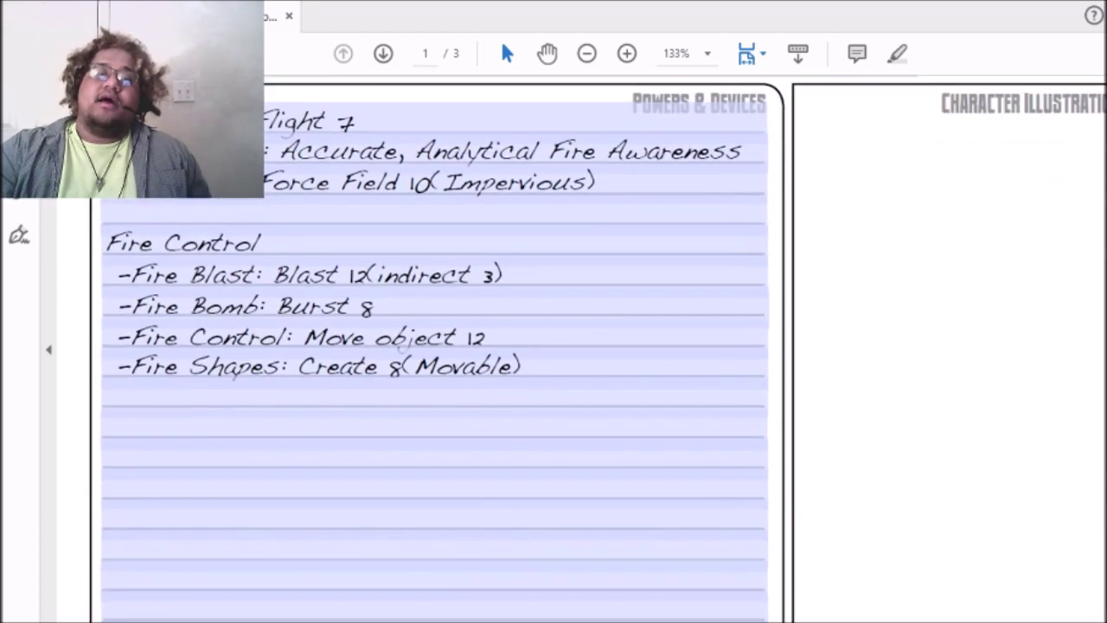
scroll(553, 346, "up", 8)
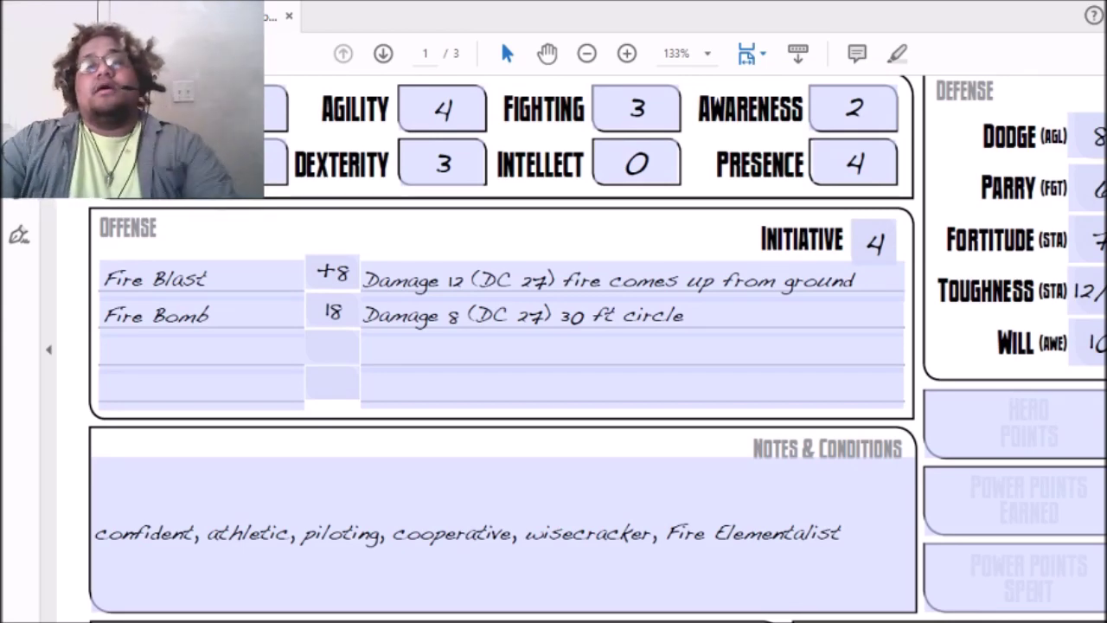
scroll(597, 346, "up", 5)
scroll(597, 346, "down", 2)
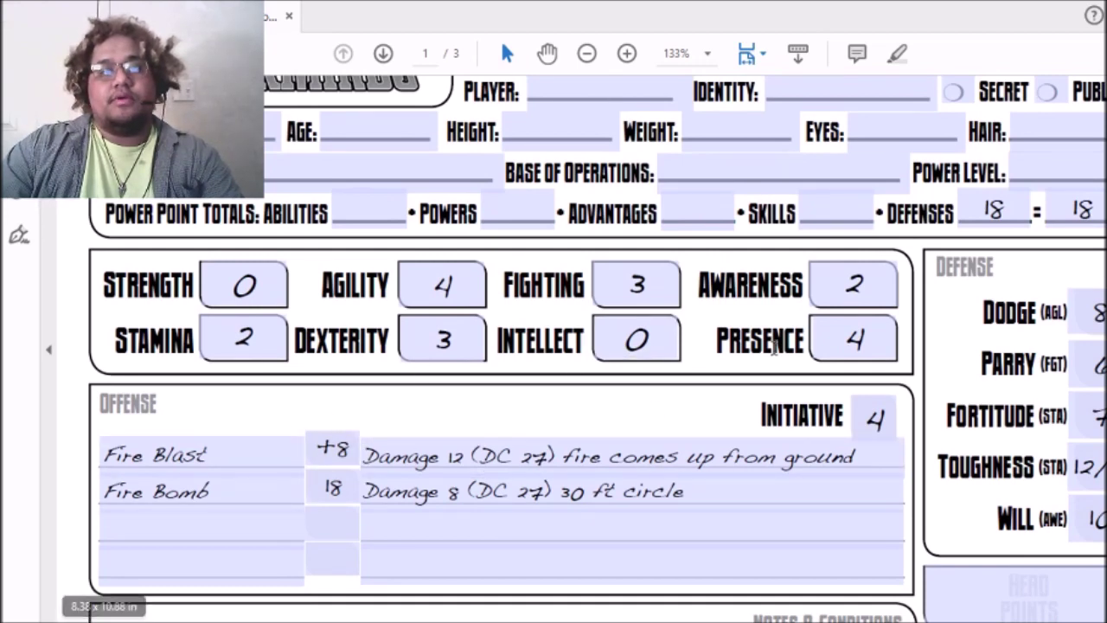
Step: Set the ranks of both Acrobatics and Athletics to 2 in the Skills table on page 2
scroll(597, 346, "down", 15)
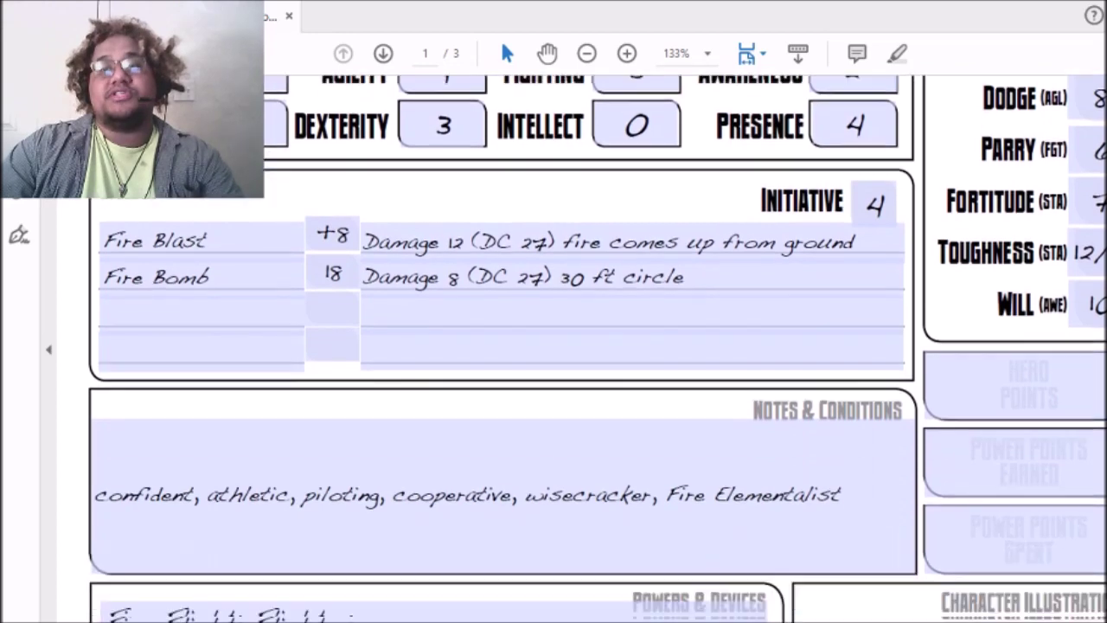
scroll(596, 345, "down", 2)
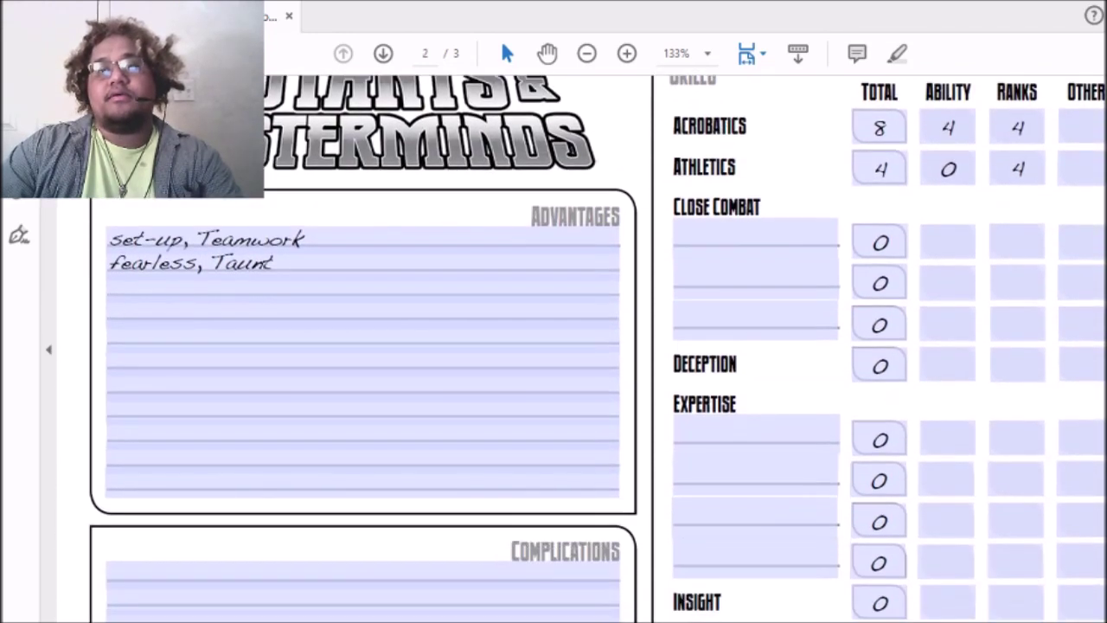
left_click(1025, 111)
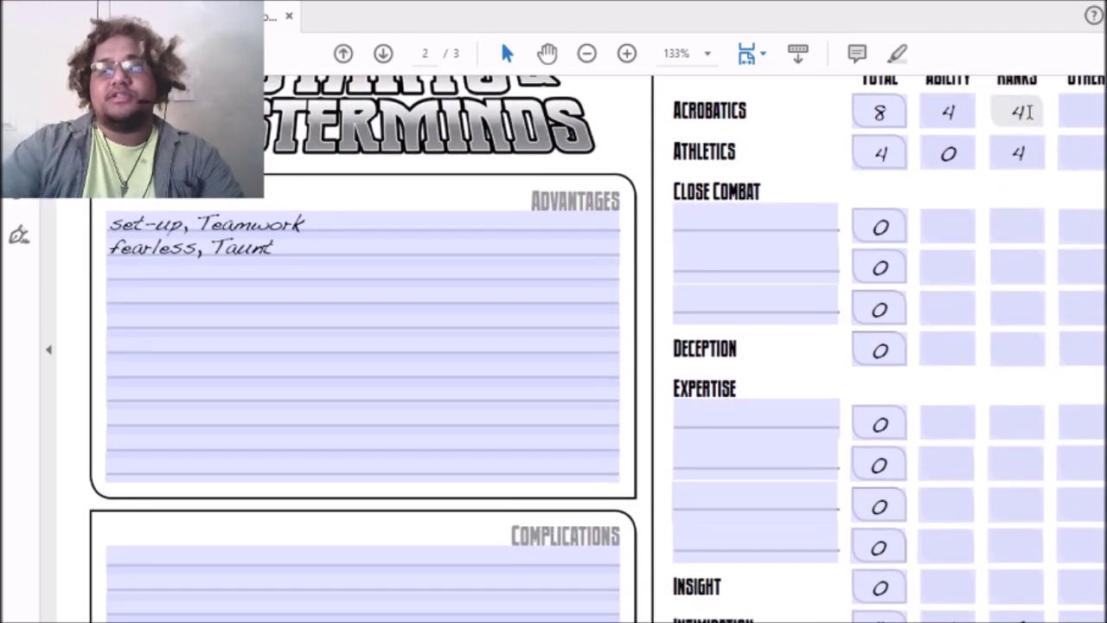
type("2")
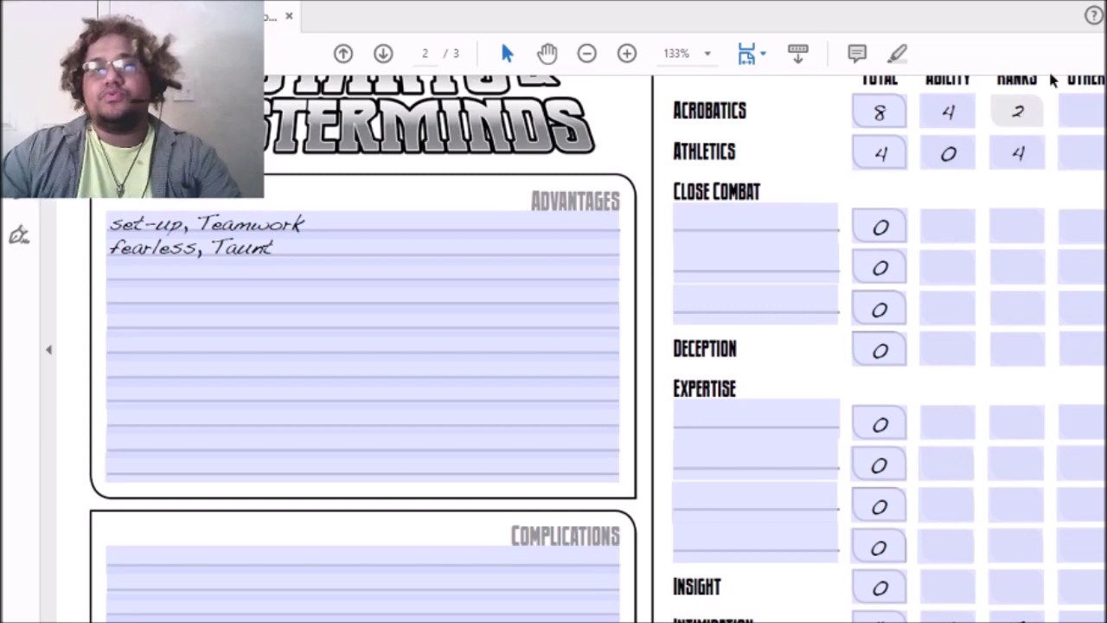
left_click(1033, 152)
key("BackSpace")
type("2")
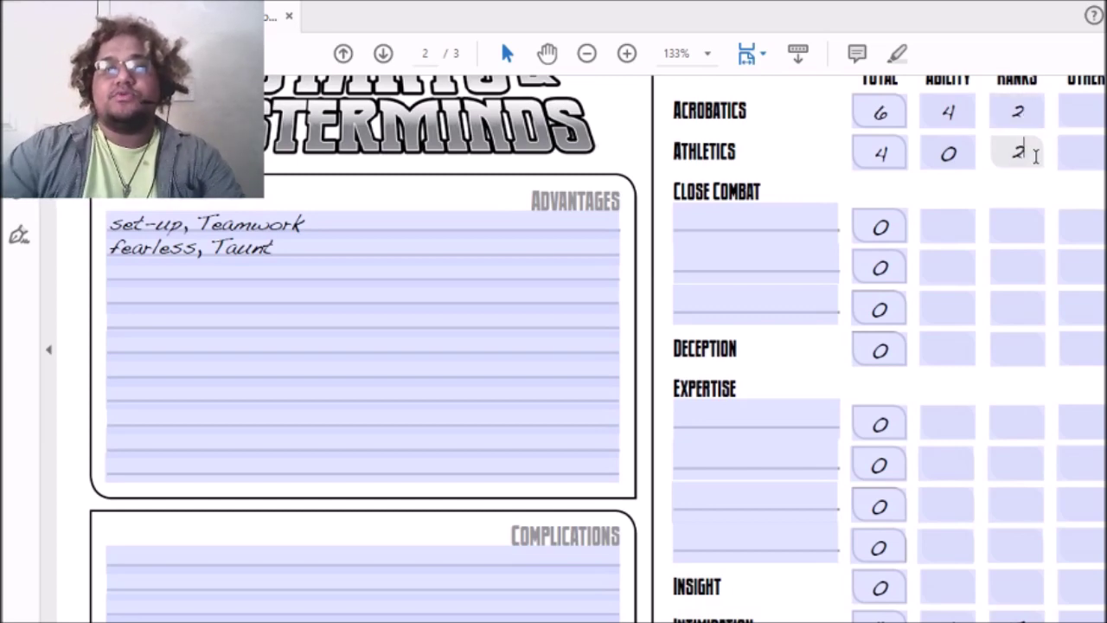
Step: Set the Intimidation ranks to 5 in the Skills table on page 2
scroll(1026, 323, "down", 8)
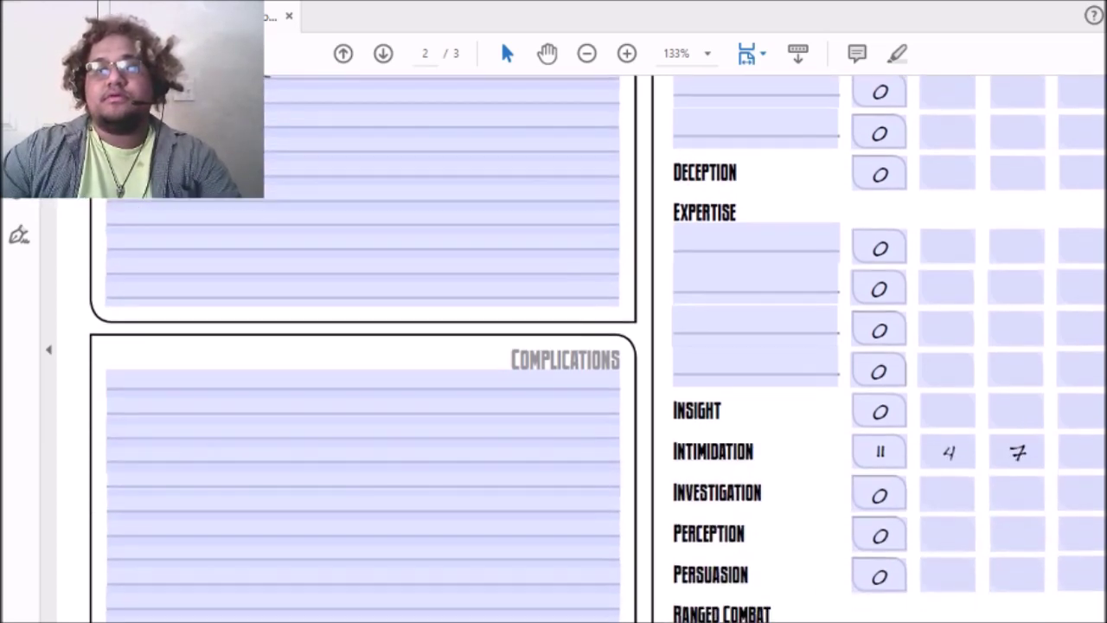
left_click(1025, 289)
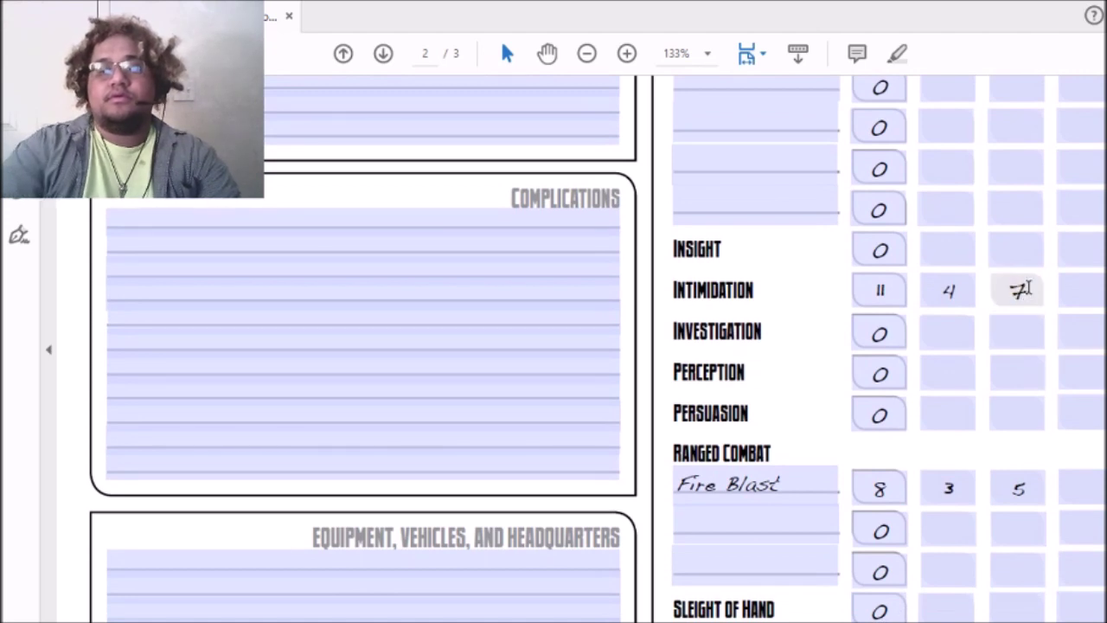
key("BackSpace")
type("2")
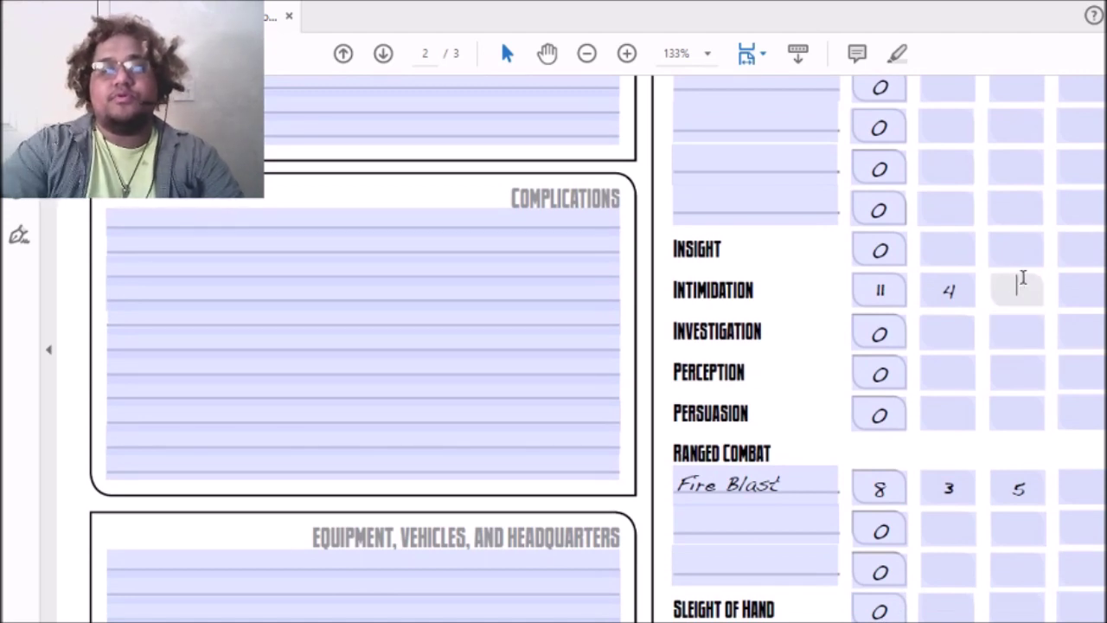
type("5")
key("Tab")
key("Tab")
key("Tab")
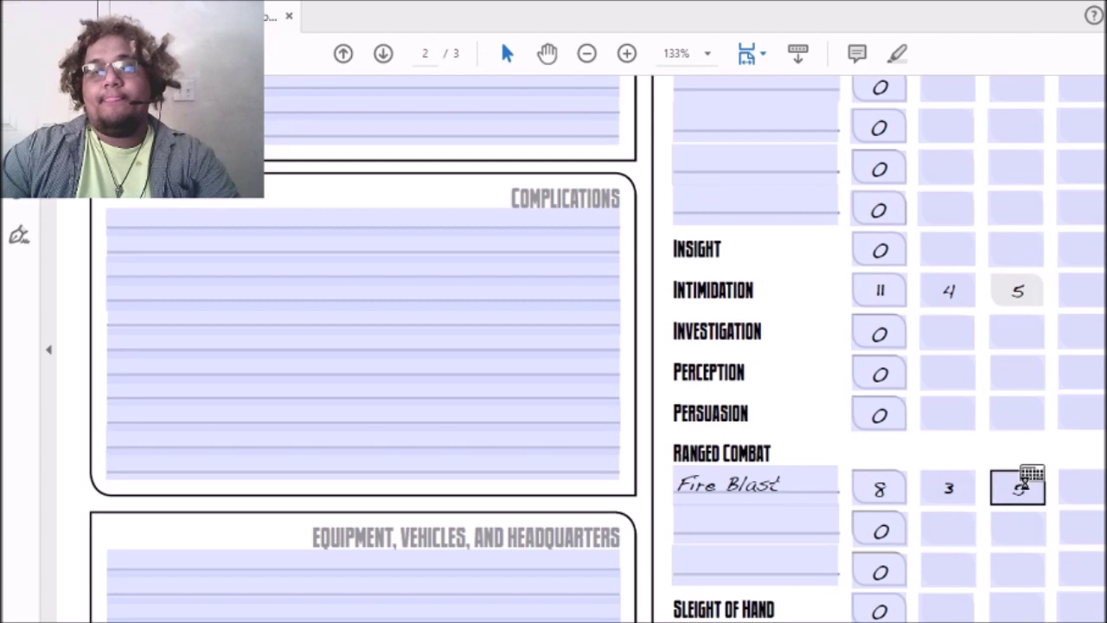
Step: Set the ranks of the Fire Blast ranged combat skill to 3
left_click(1077, 477)
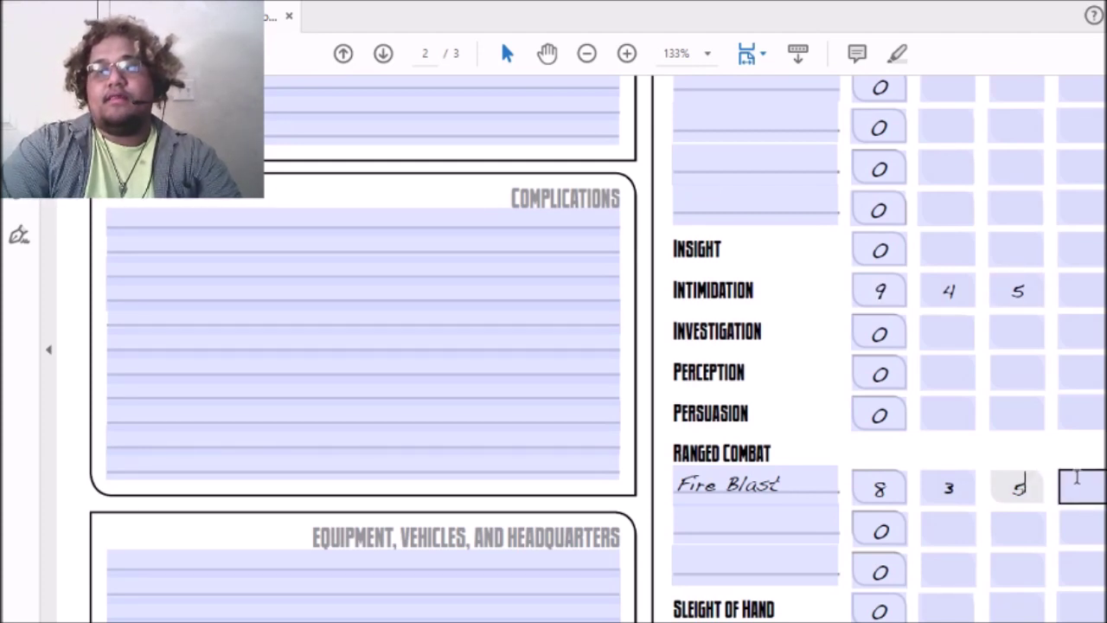
key("BackSpace")
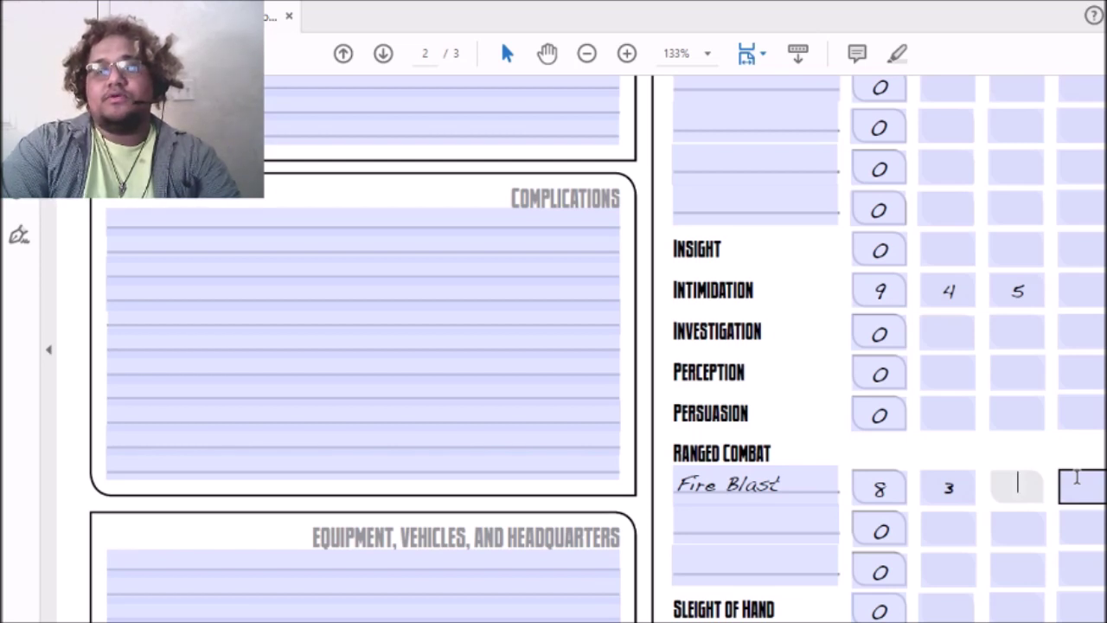
type("3")
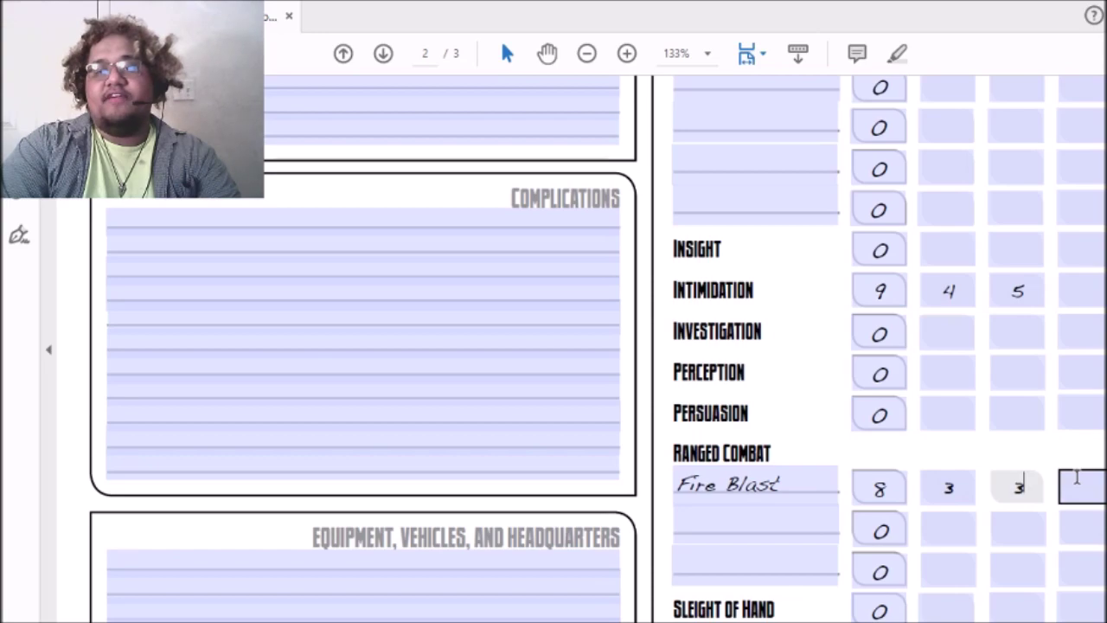
left_click(1008, 524)
Step: Set the Fire Blast attack bonus to +6 in the Offense section on page 1
scroll(1019, 524, "up", 20)
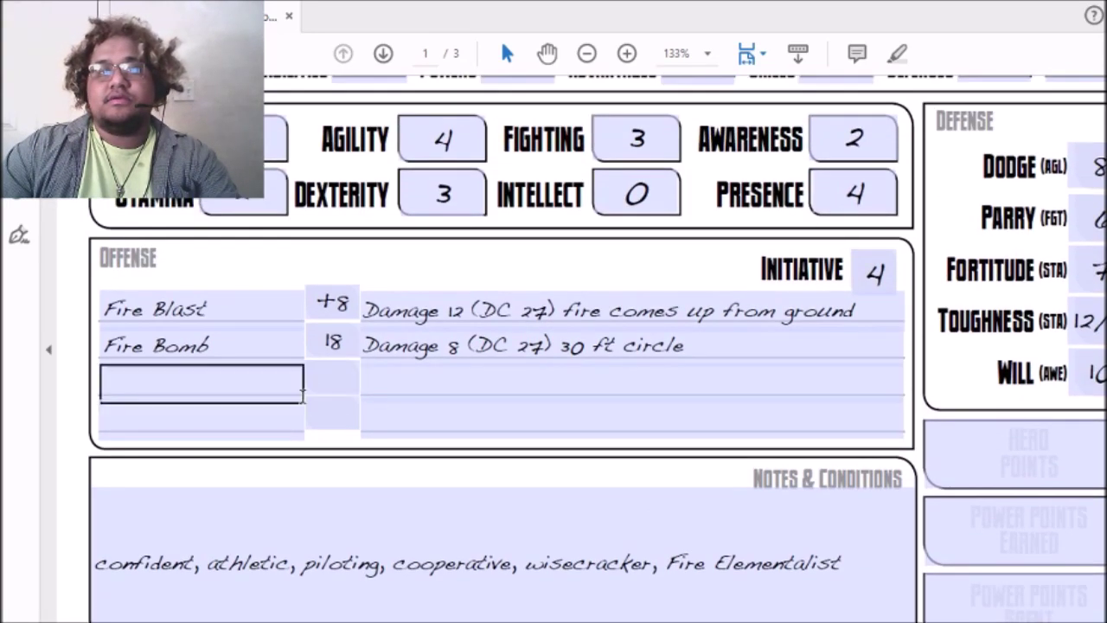
left_click(331, 303)
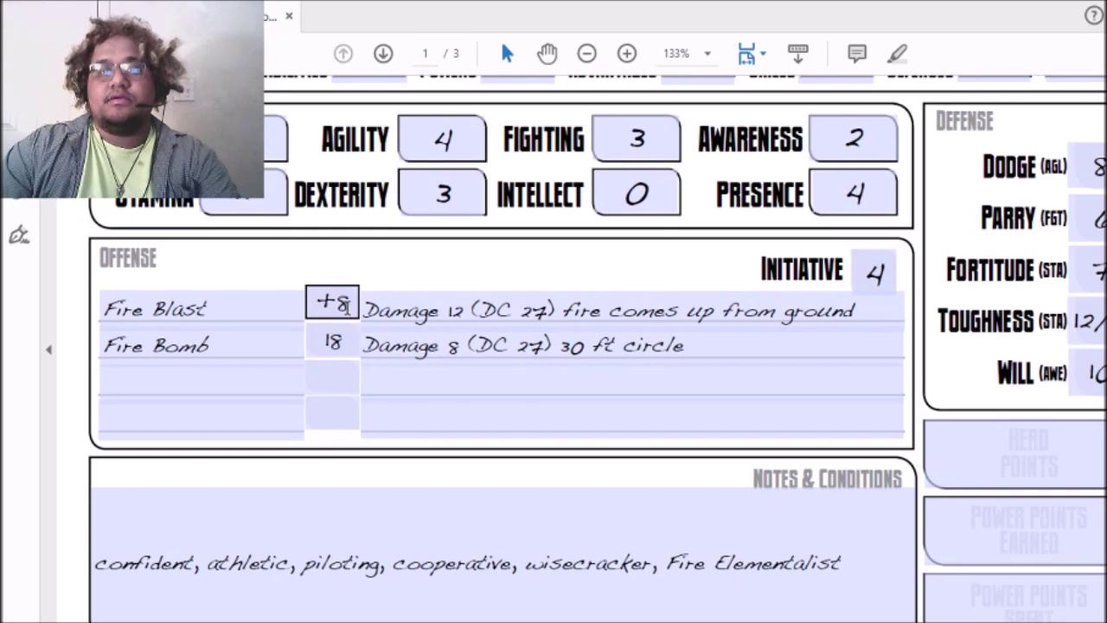
key("Right")
key("Right")
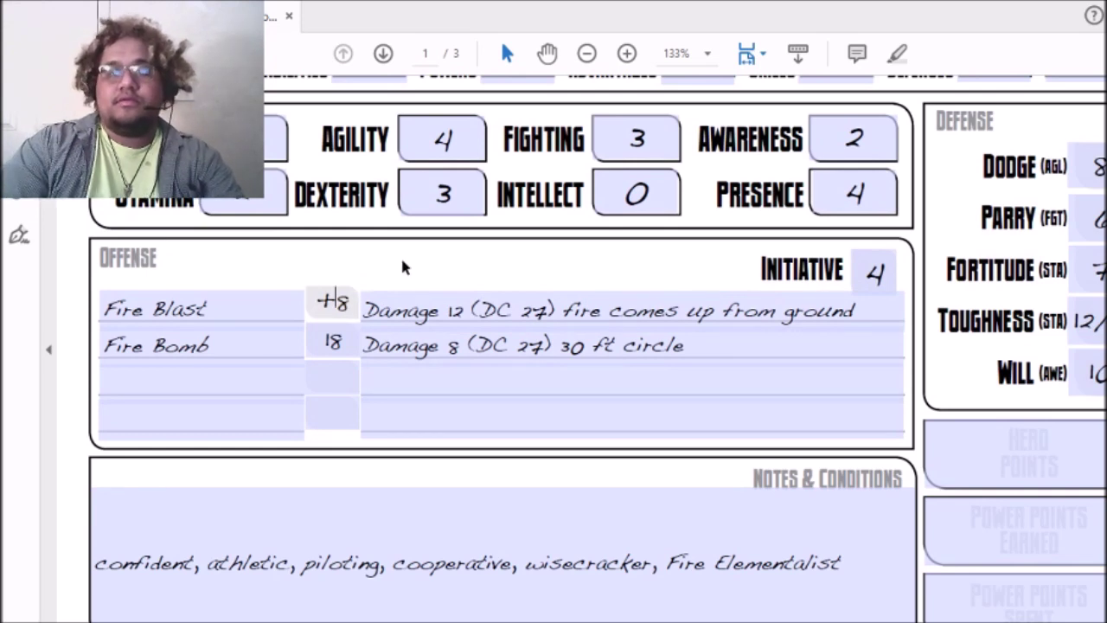
key("BackSpace")
type("6")
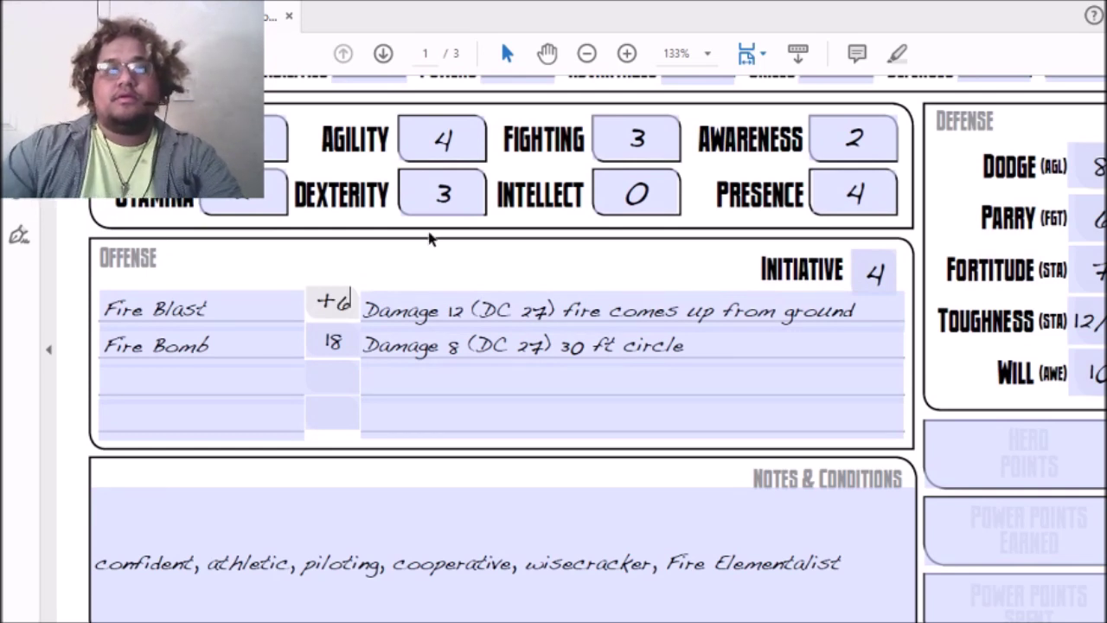
Step: Under Fire Control in Powers & Devices, set Fire Blast to Blast 10 and Fire Bomb to Burst 6
scroll(597, 346, "down", 3)
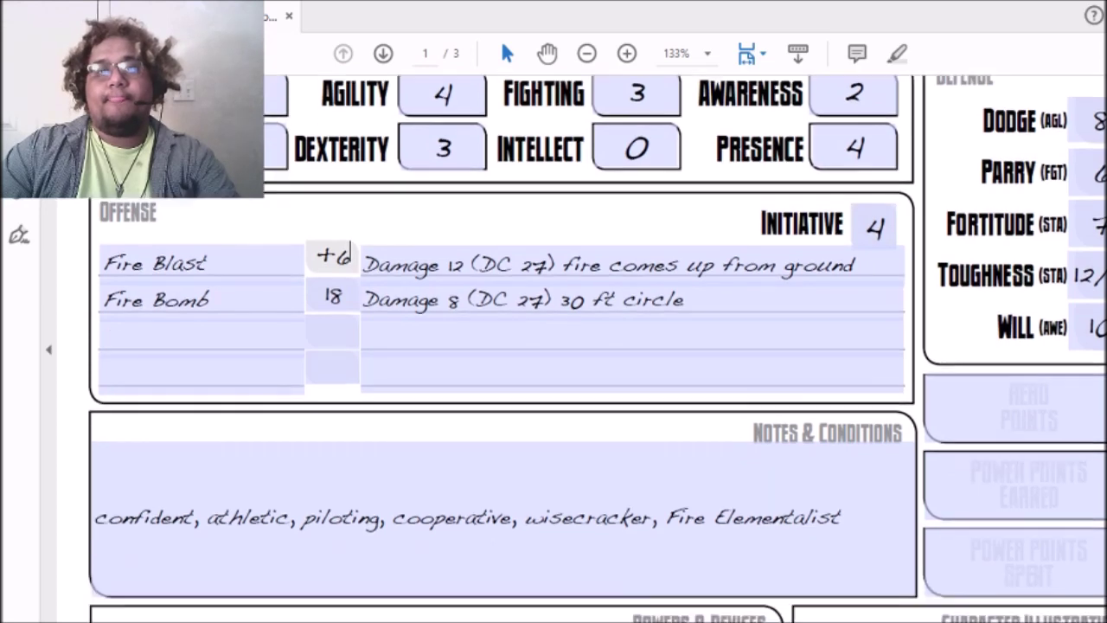
scroll(1086, 230, "down", 9)
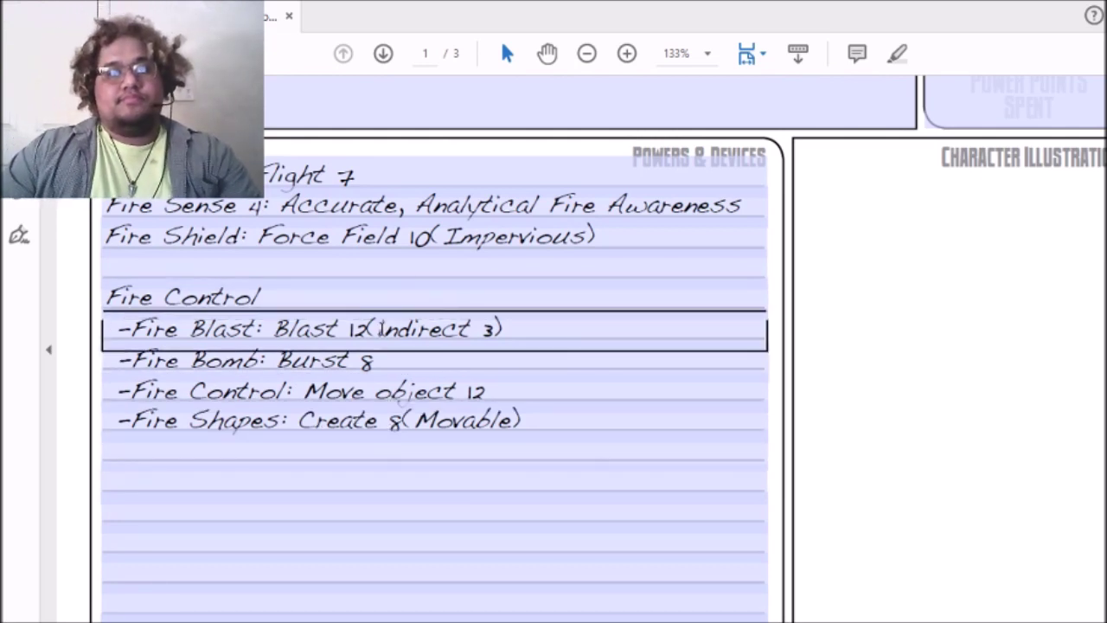
left_click(611, 325)
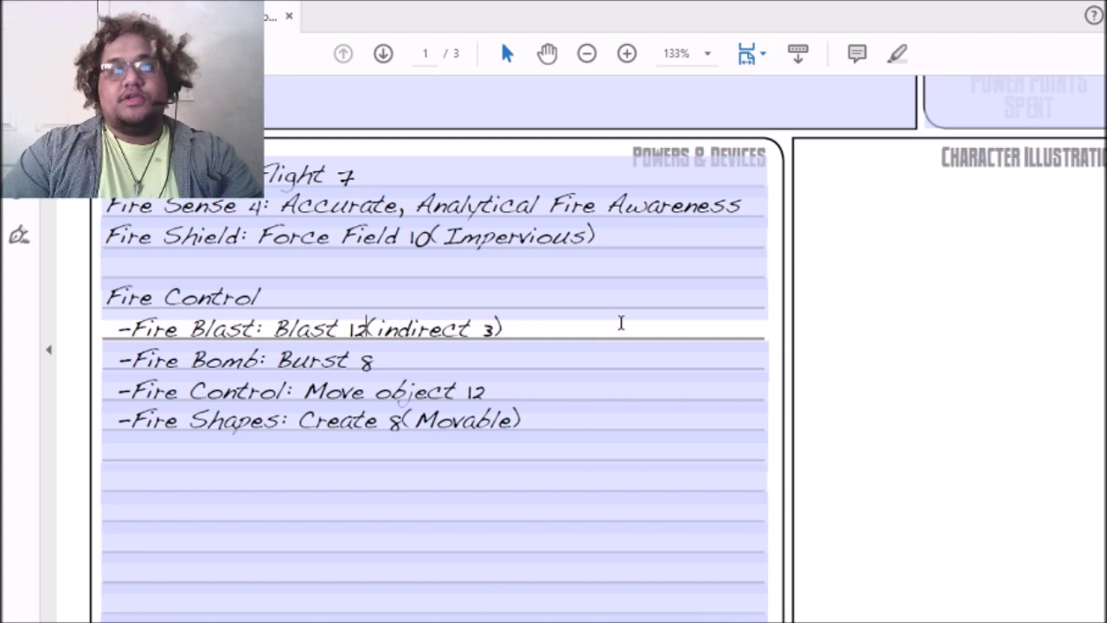
key("BackSpace")
type("0")
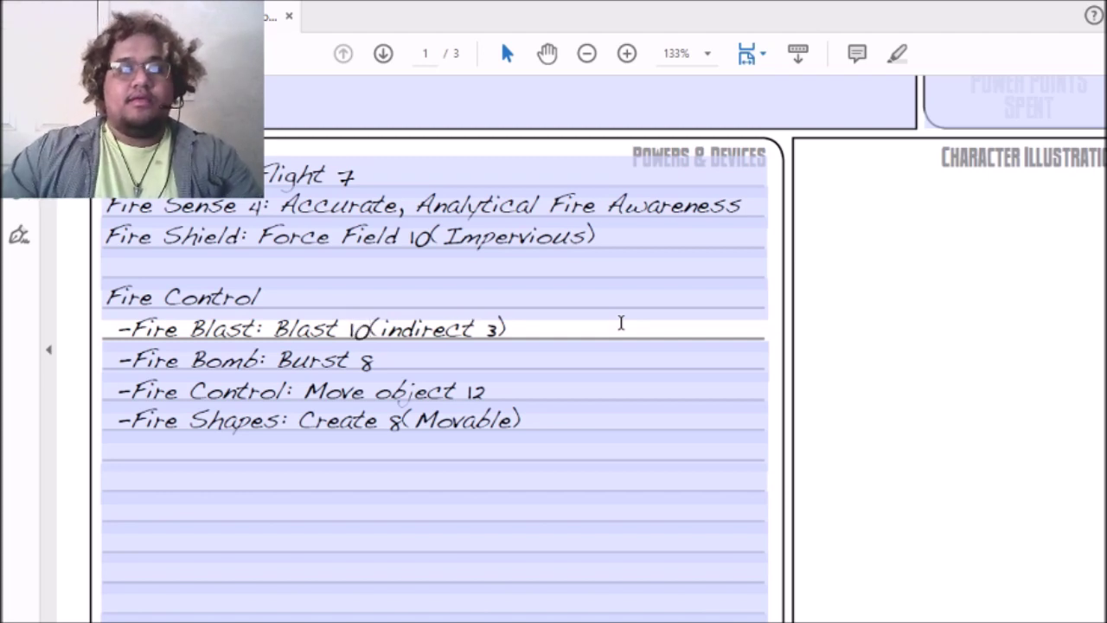
left_click(412, 361)
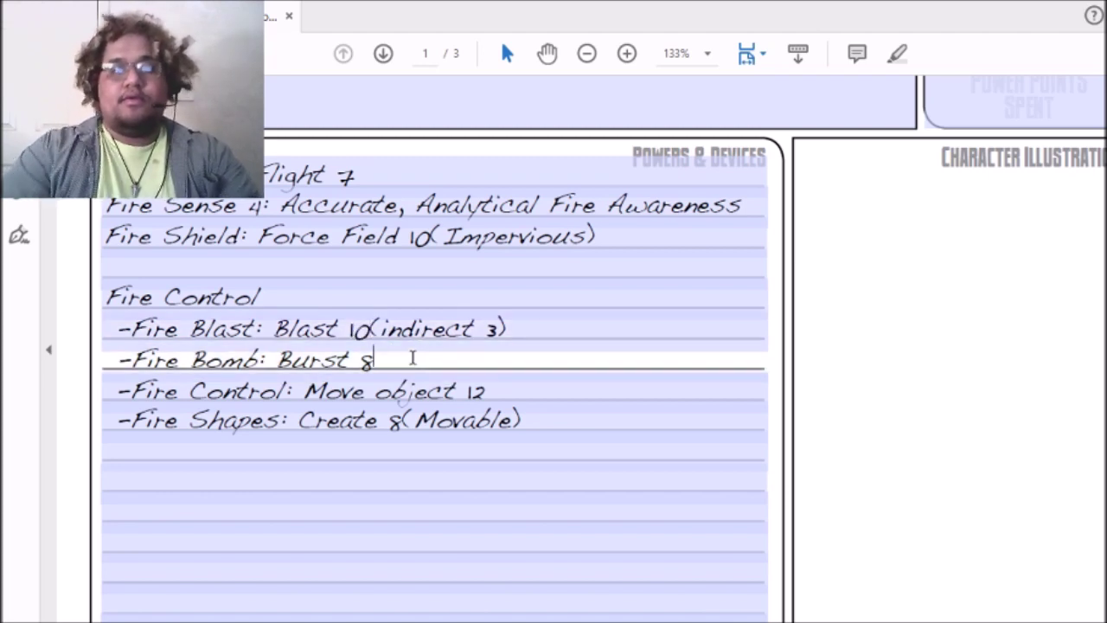
key("BackSpace")
type("6")
Step: In the same power list, set Fire Control to Move object 10 and Fire Shapes to Create 6
left_click(415, 394)
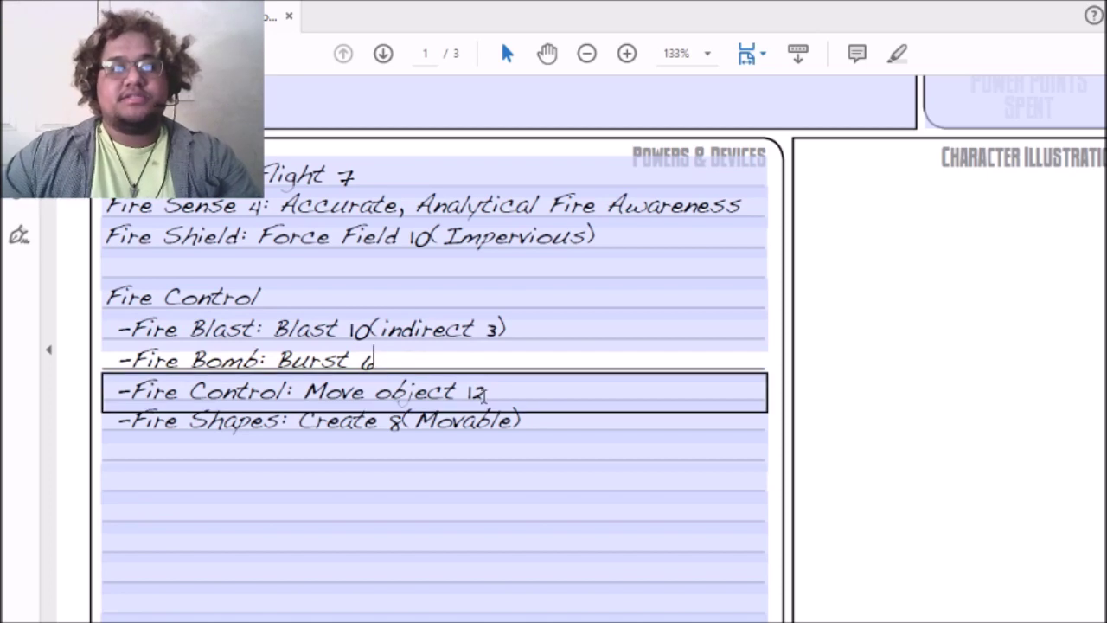
left_click(490, 392)
key("BackSpace")
key("BackSpace")
type("10")
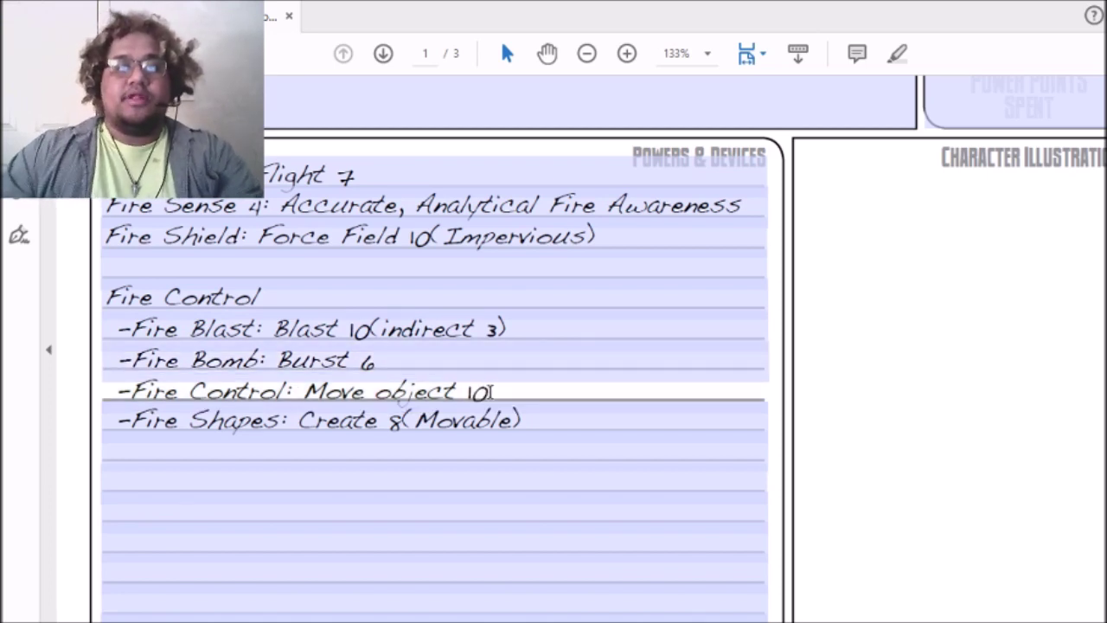
scroll(467, 394, "down", 1)
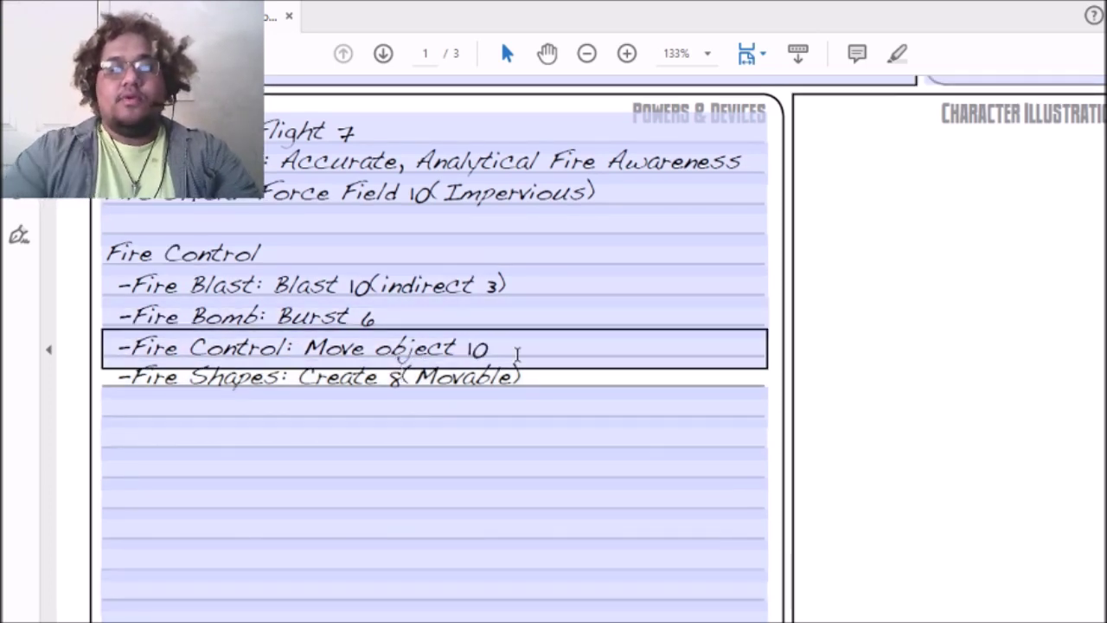
key("Tab")
type("6")
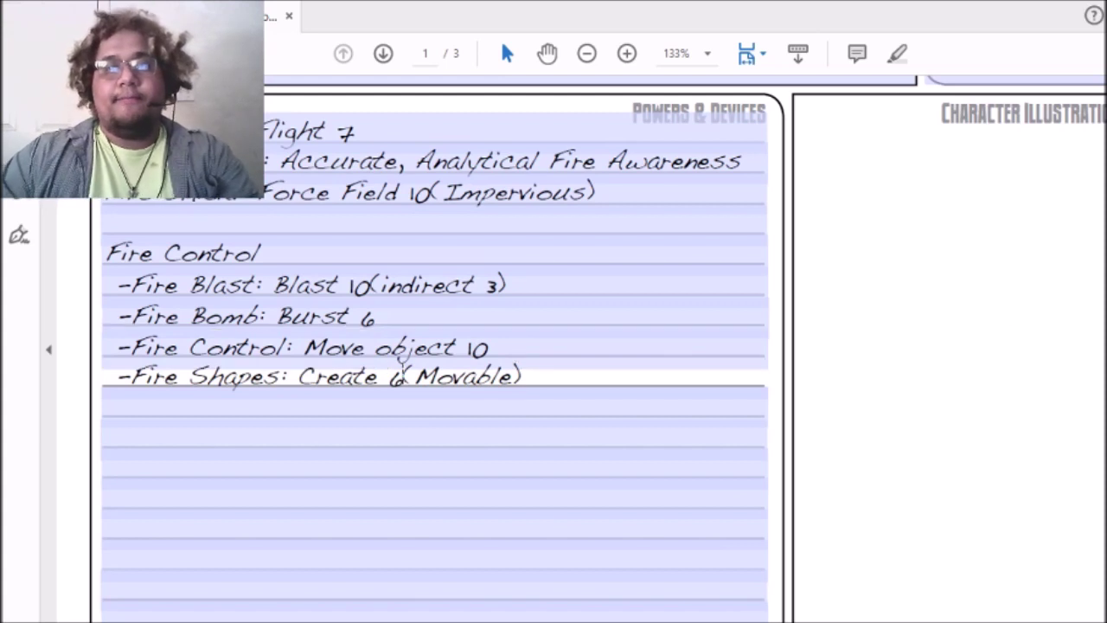
Step: Update the Fire Bomb row in the Offense section to 16, Damage 6 and DC 21
scroll(400, 378, "up", 2)
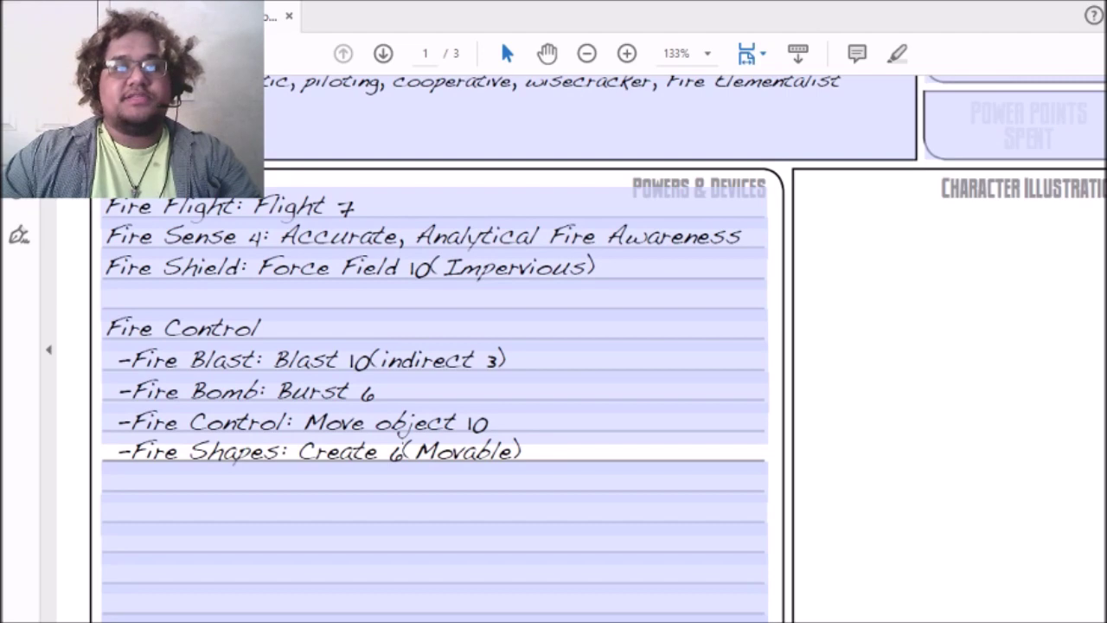
scroll(400, 449, "up", 10)
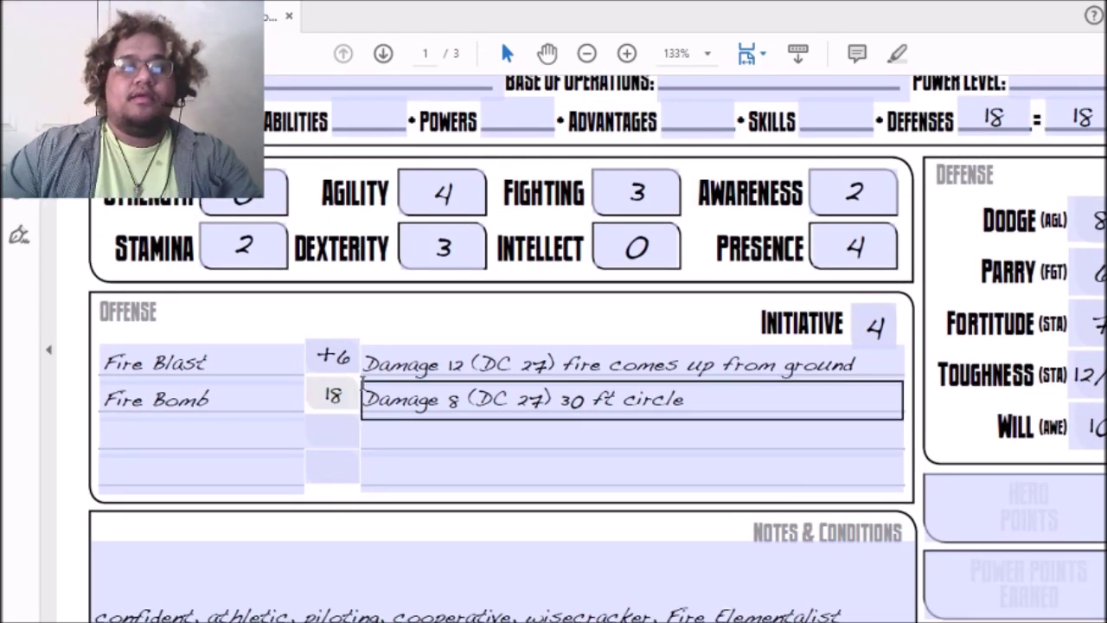
key("BackSpace")
type("6")
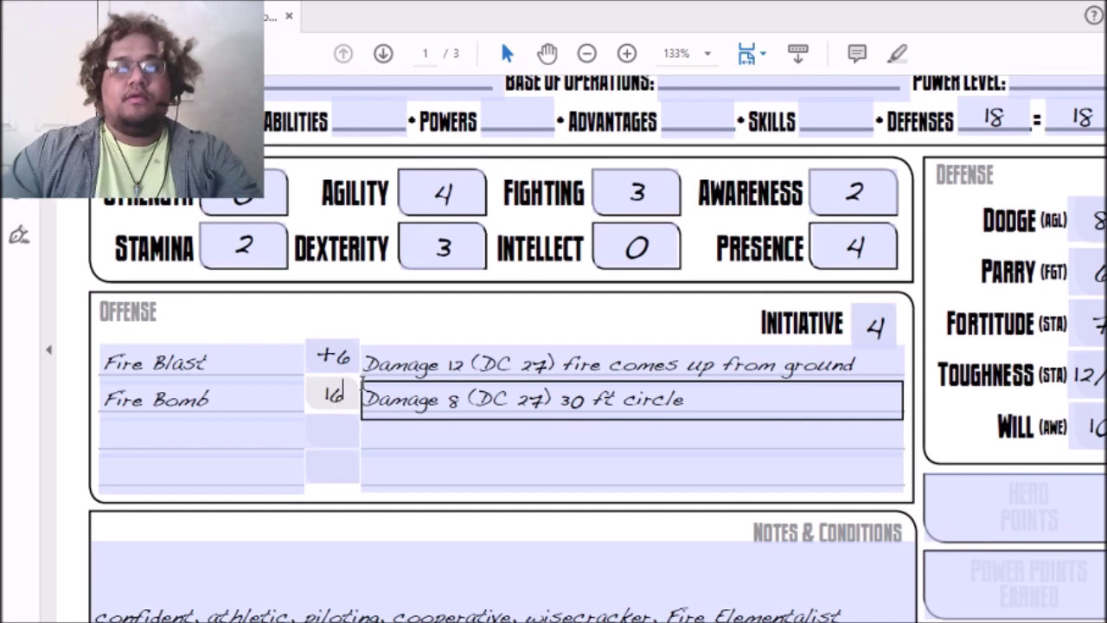
left_click(471, 397)
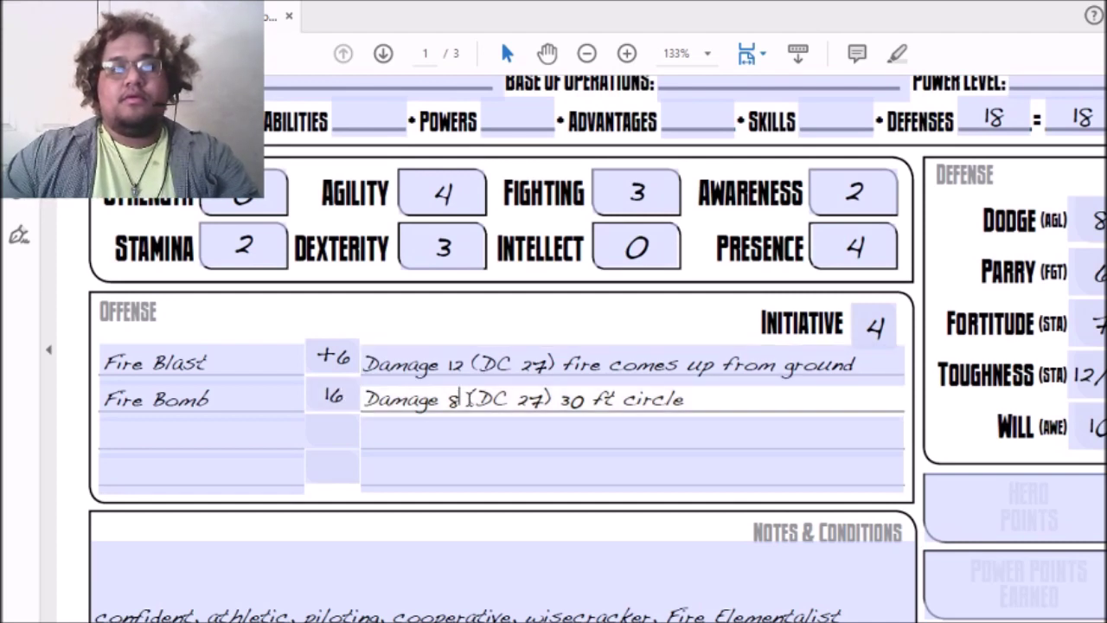
key("BackSpace")
type("6")
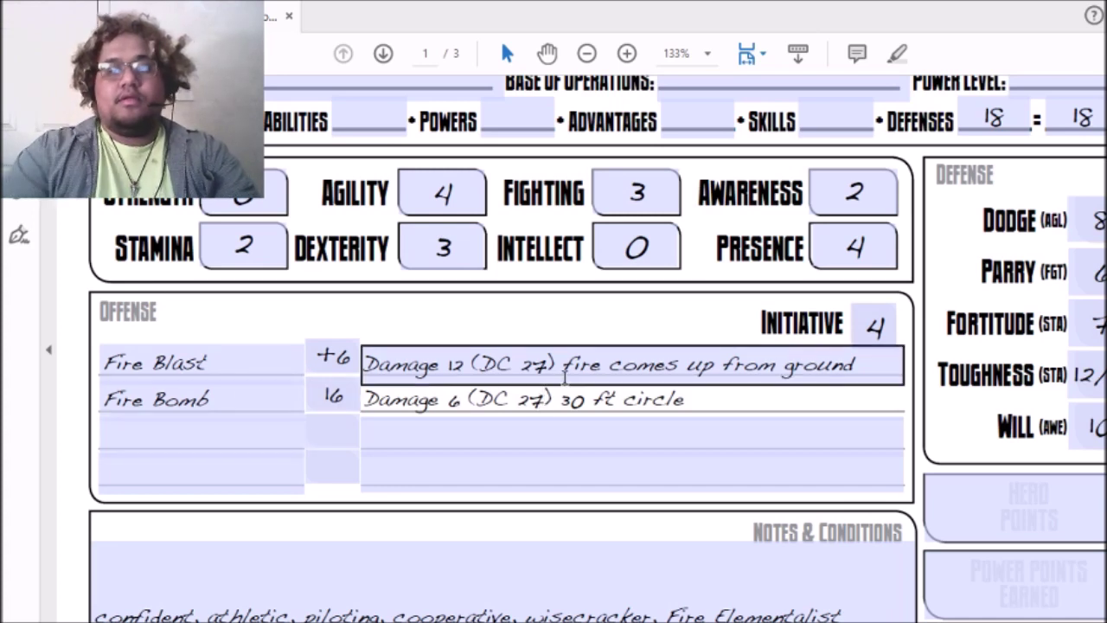
key("BackSpace")
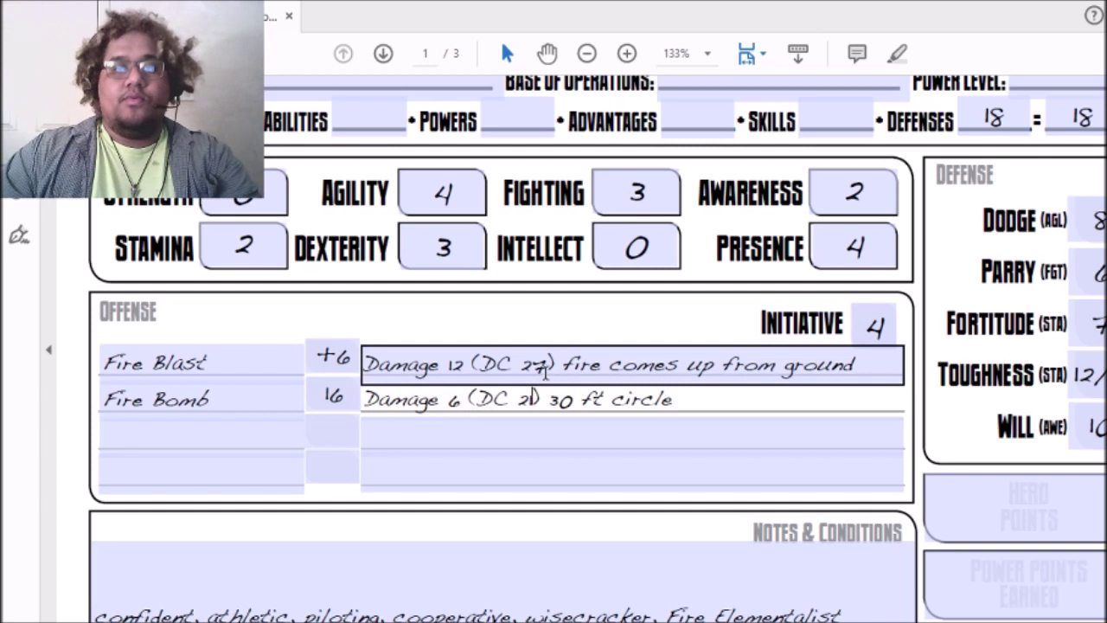
type("1")
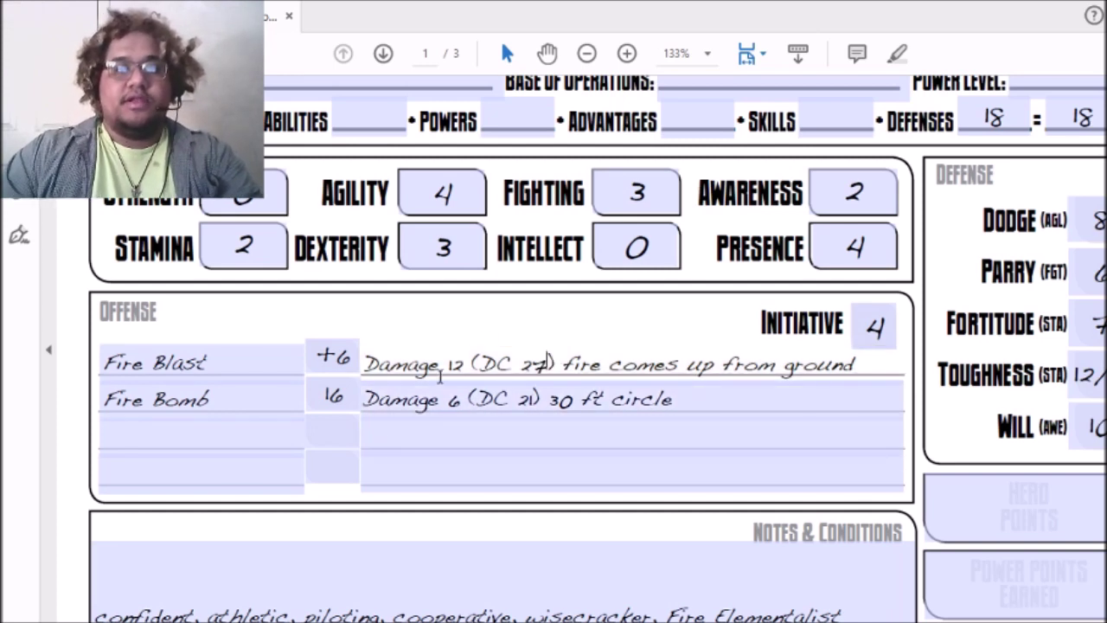
Step: Change the Fire Blast description in the Offense section to Damage 10 and DC 25
left_click(464, 361)
key("BackSpace")
key("BackSpace")
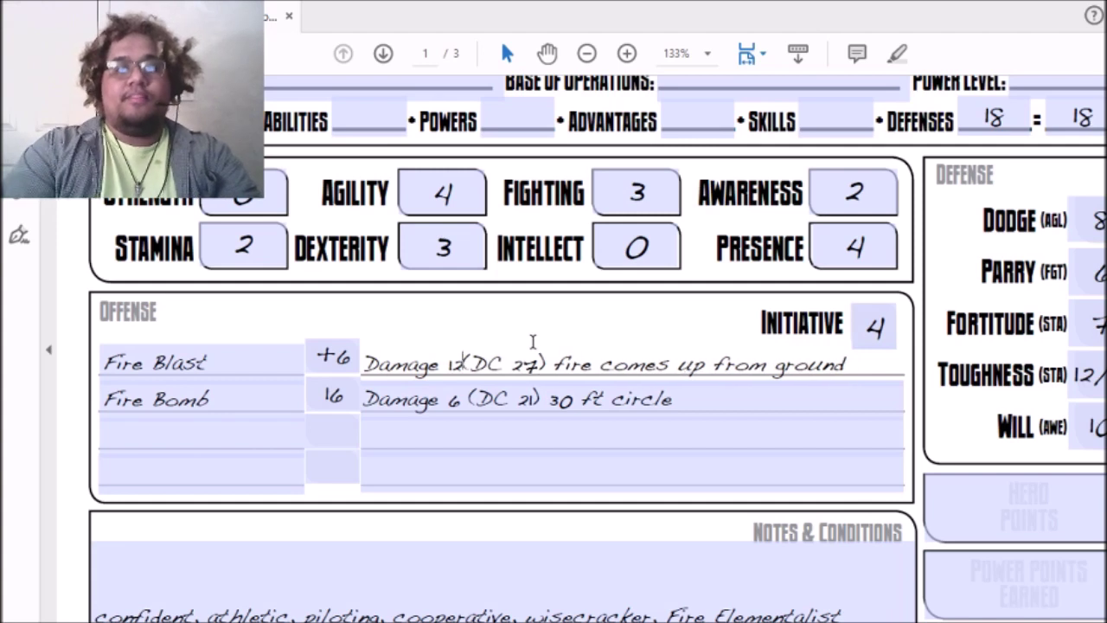
type("0")
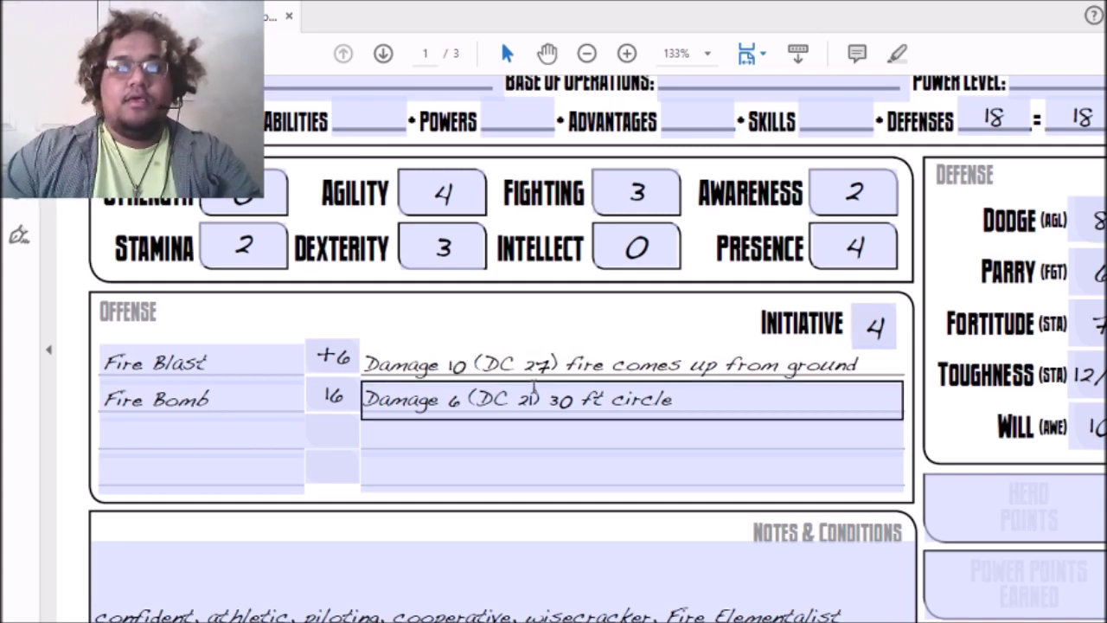
key("BackSpace")
type("5")
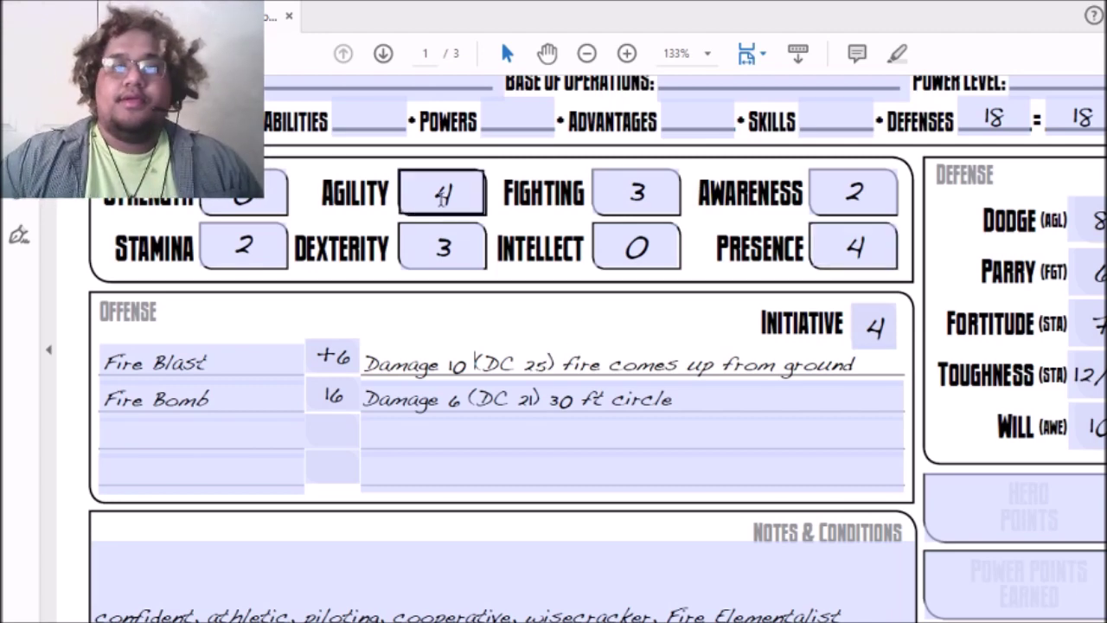
Step: Review the skills and advantages on page 2, then the powers, abilities and Offense rows on page 1
scroll(588, 346, "down", 15)
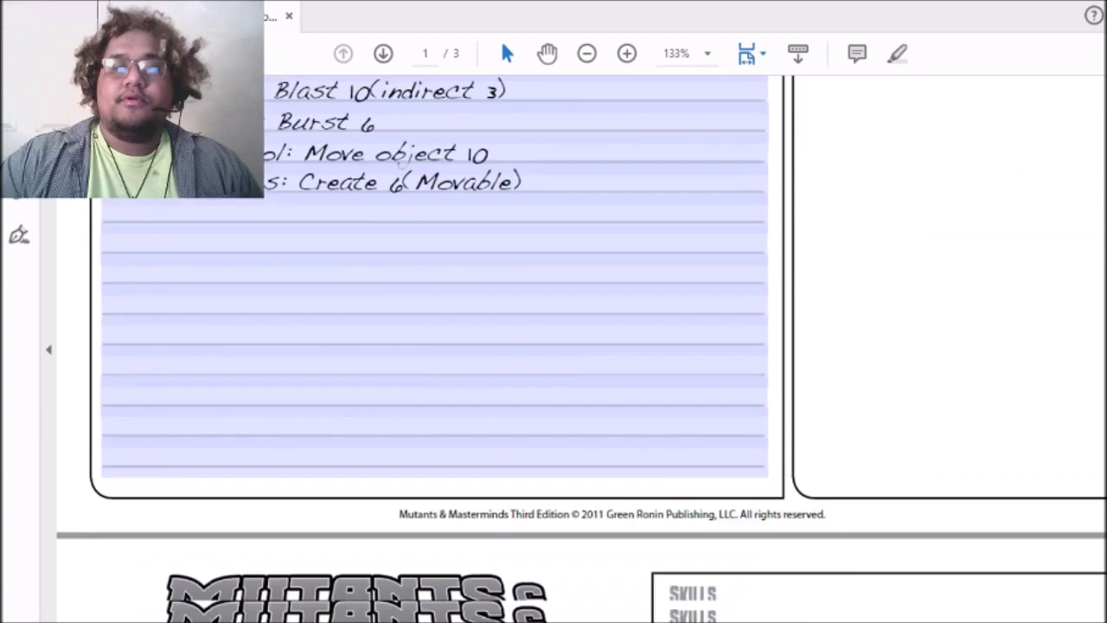
scroll(588, 345, "up", 2)
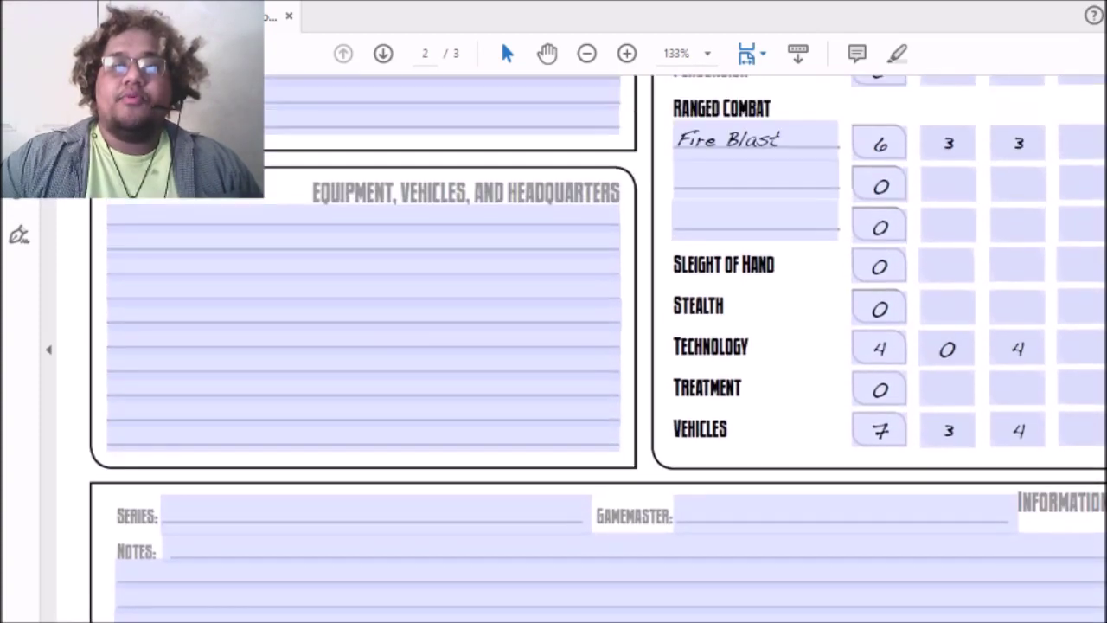
scroll(588, 346, "down", 5)
scroll(588, 346, "up", 11)
scroll(588, 345, "up", 5)
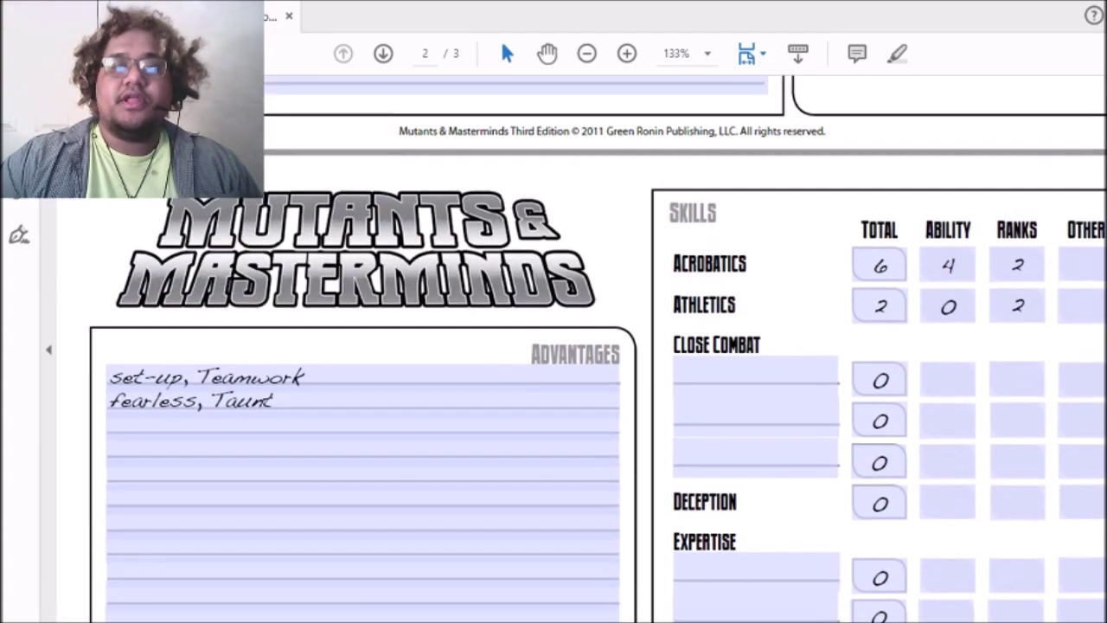
scroll(588, 346, "up", 12)
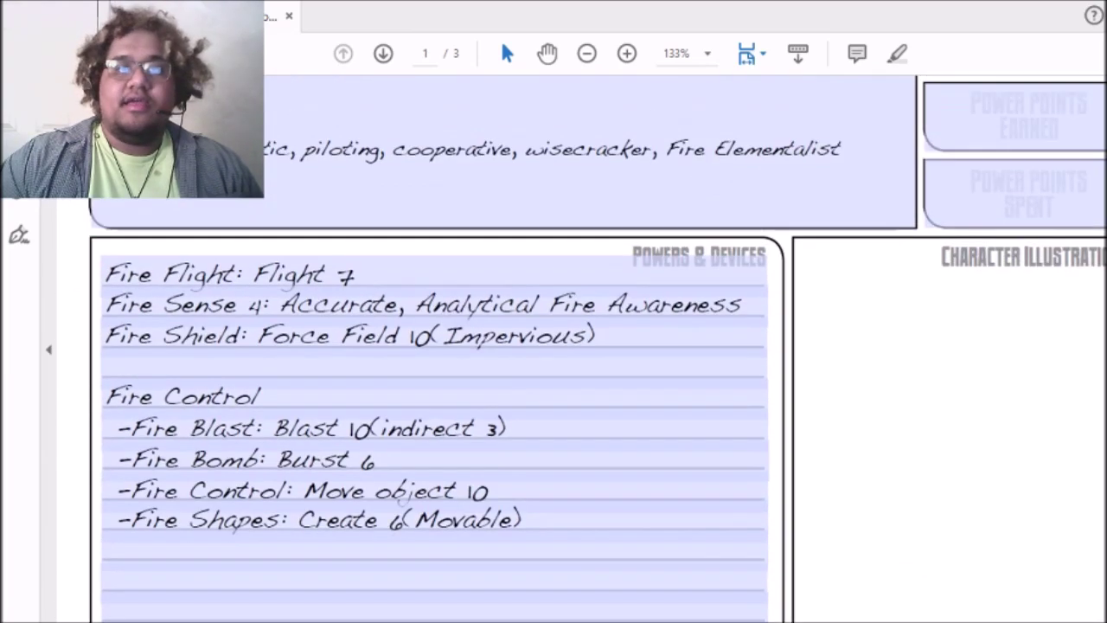
scroll(587, 346, "up", 1)
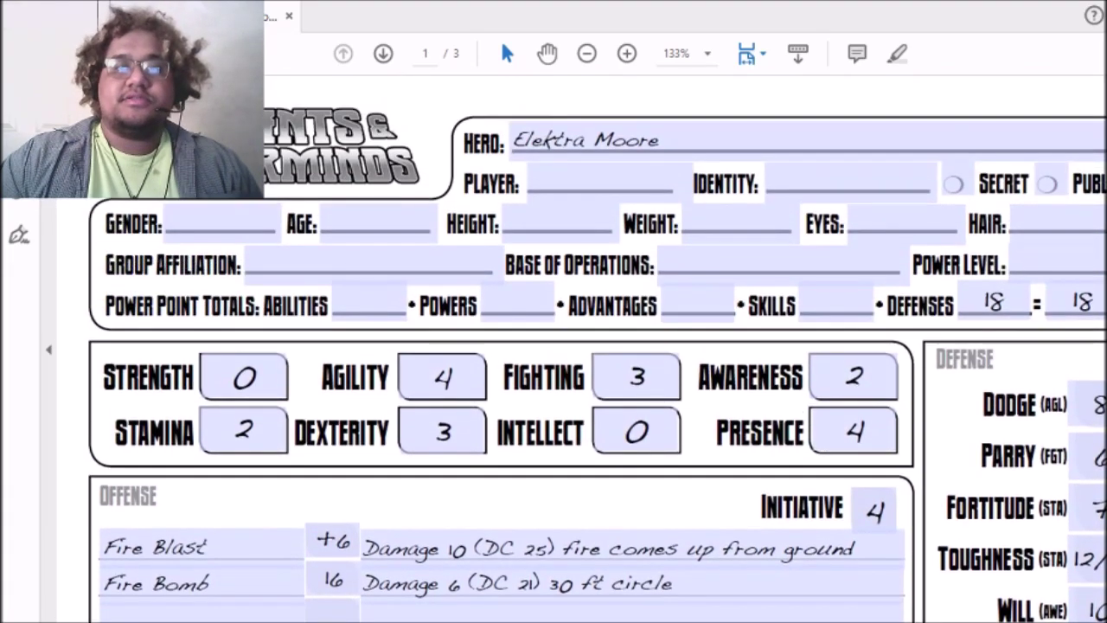
Step: Set Dodge to 6 and Parry to 4 in the Defense section
scroll(588, 346, "down", 4)
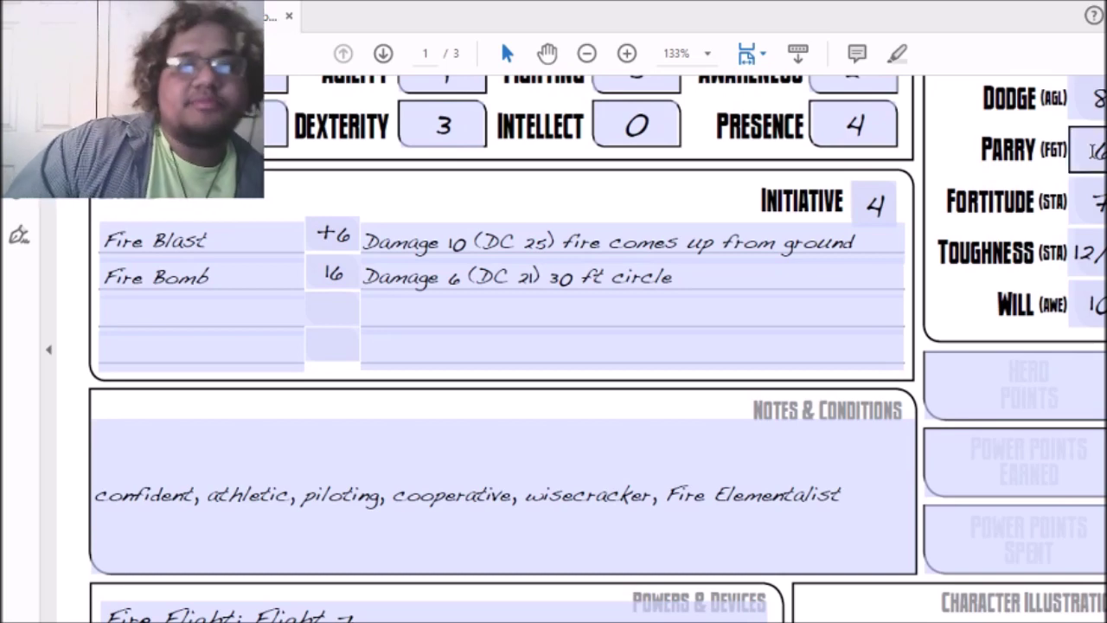
scroll(588, 346, "up", 3)
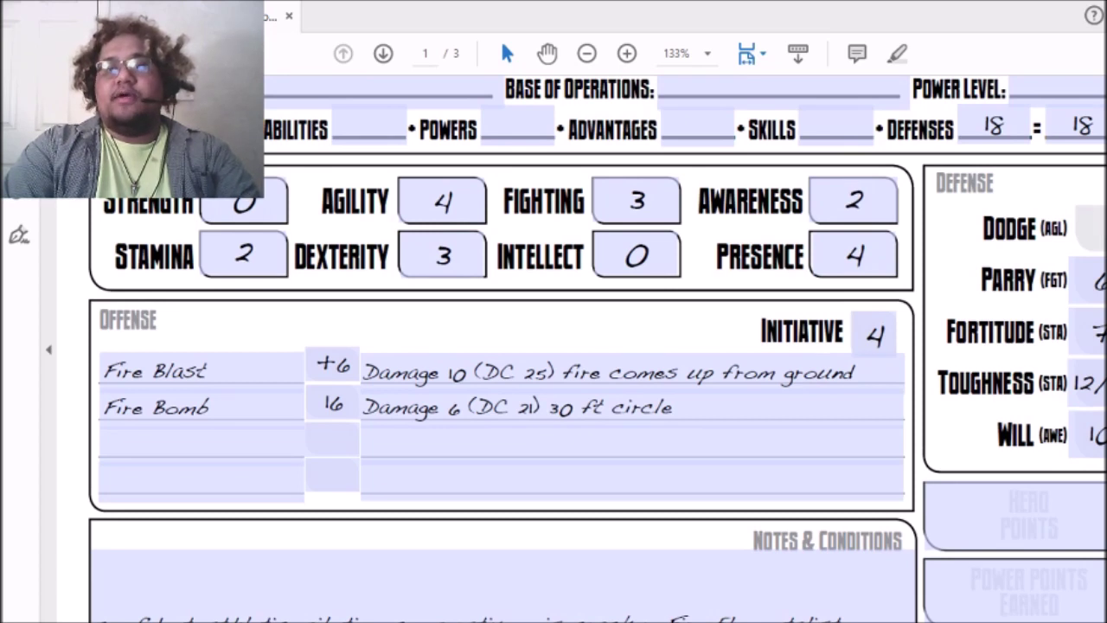
type("6")
key("Tab")
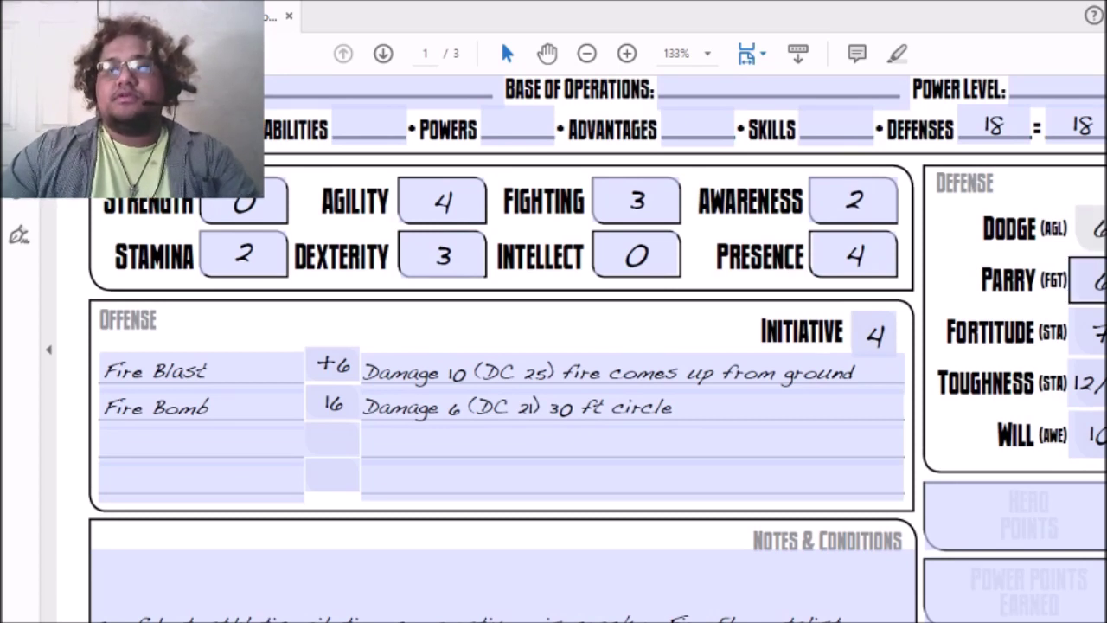
key("BackSpace")
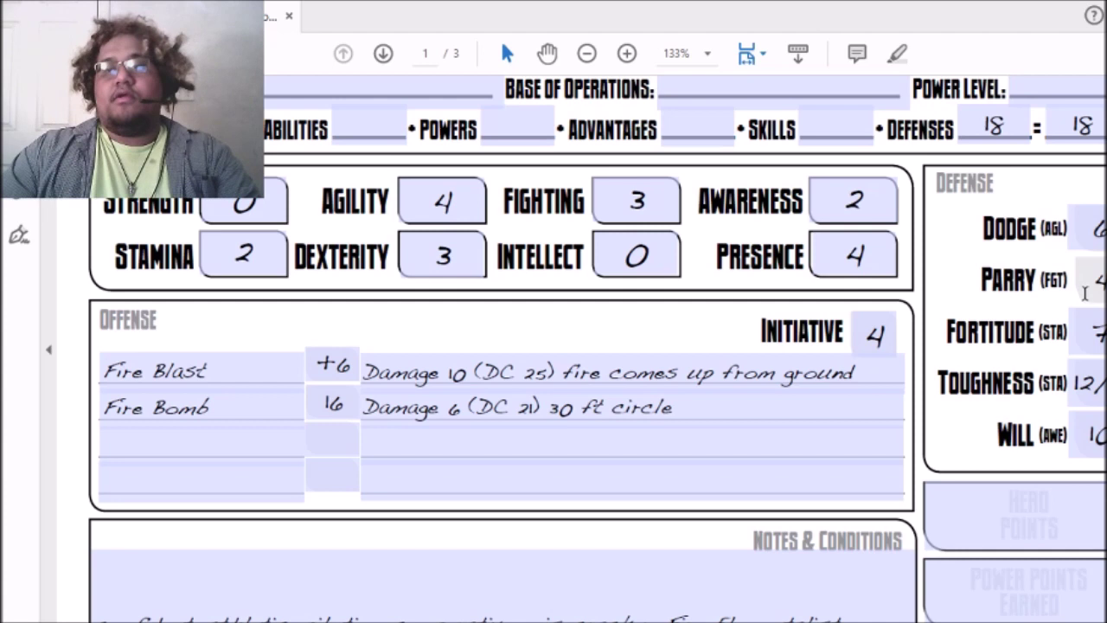
left_click(1099, 379)
key("Tab")
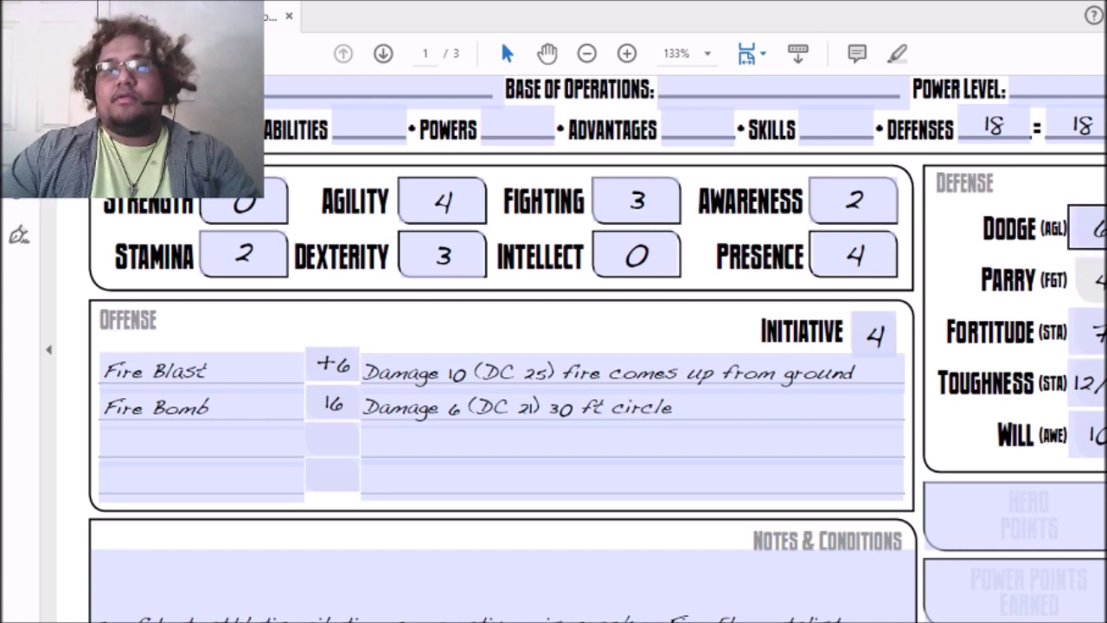
left_click(1099, 379)
type("/")
key("Tab")
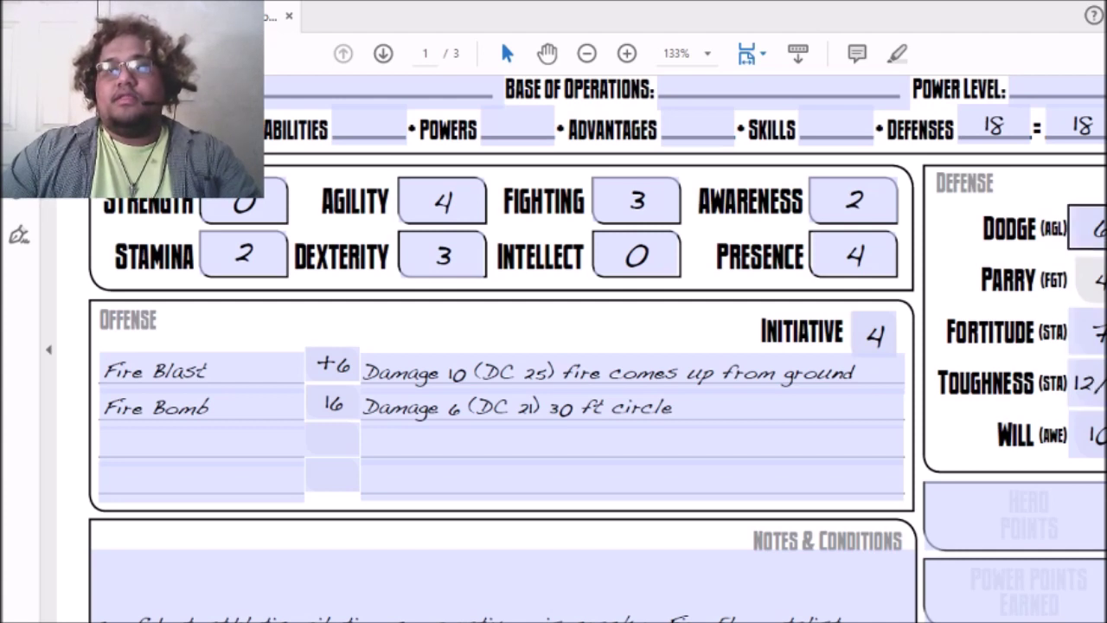
left_click(1103, 326)
left_click(1099, 379)
key("Tab")
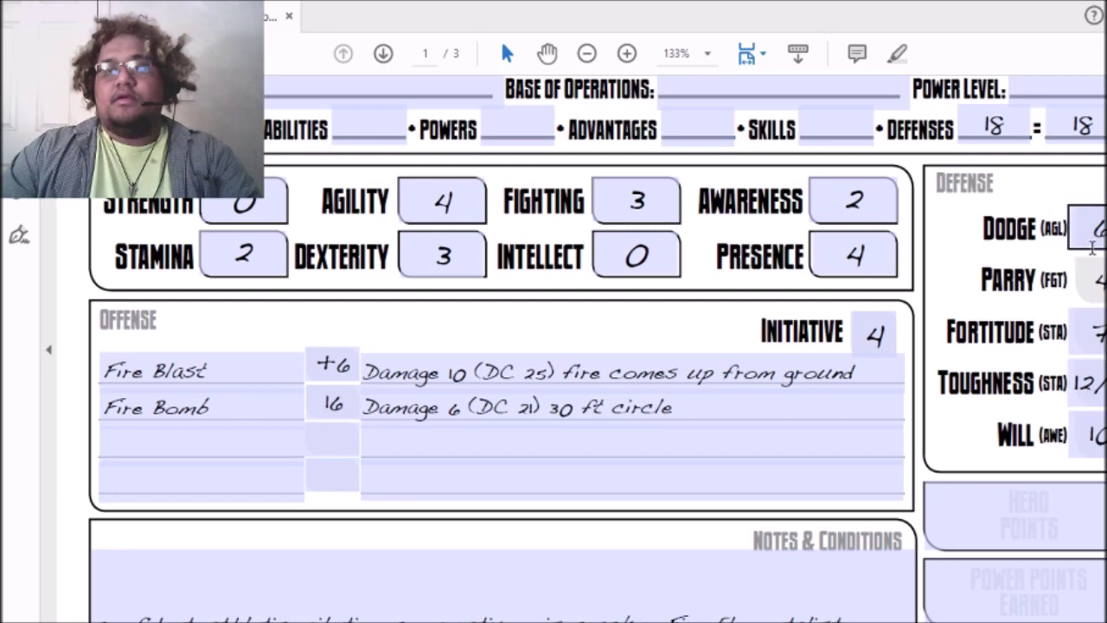
left_click(1101, 298)
left_click(1099, 432)
left_click(1099, 378)
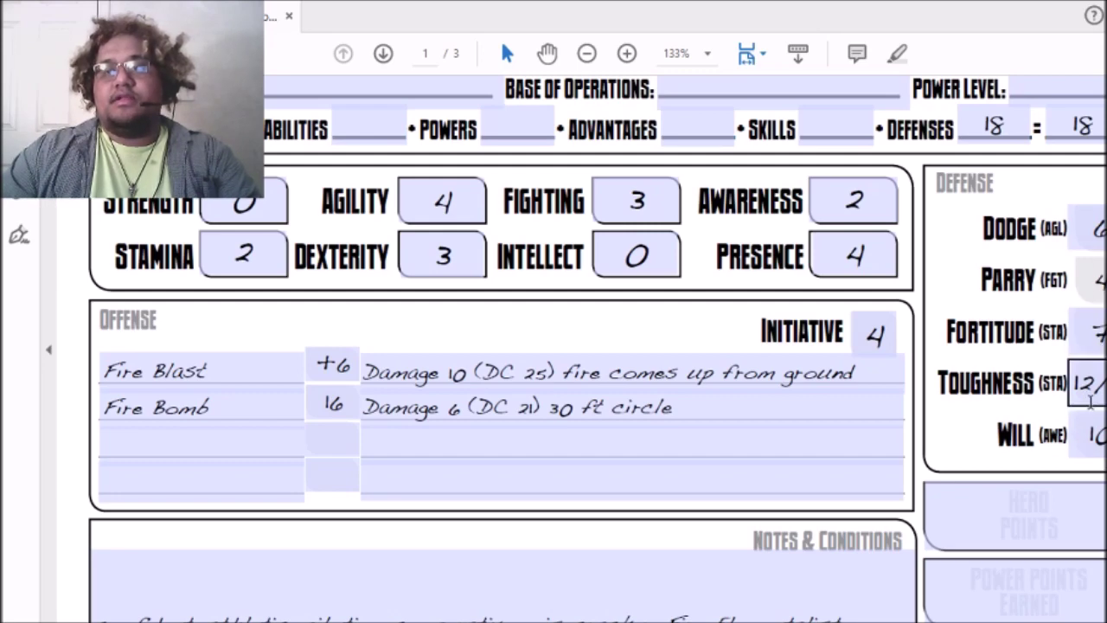
left_click(1104, 328)
Step: Lower the Fire Shield power's Force Field rank to 8 in the Powers & Devices list
scroll(597, 346, "down", 15)
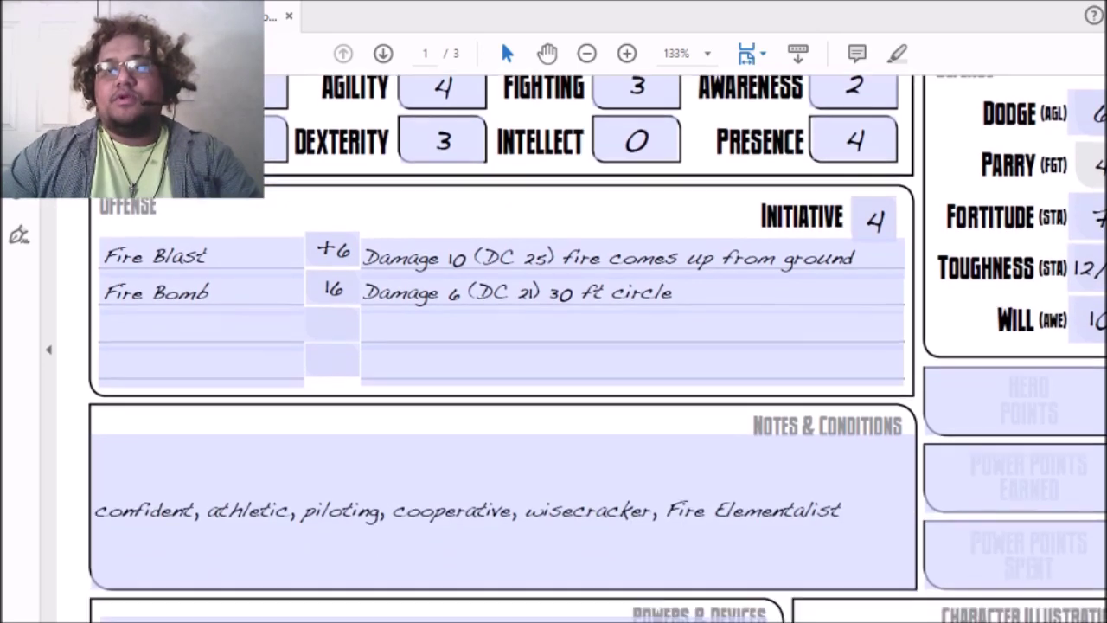
scroll(596, 346, "down", 5)
scroll(596, 346, "up", 15)
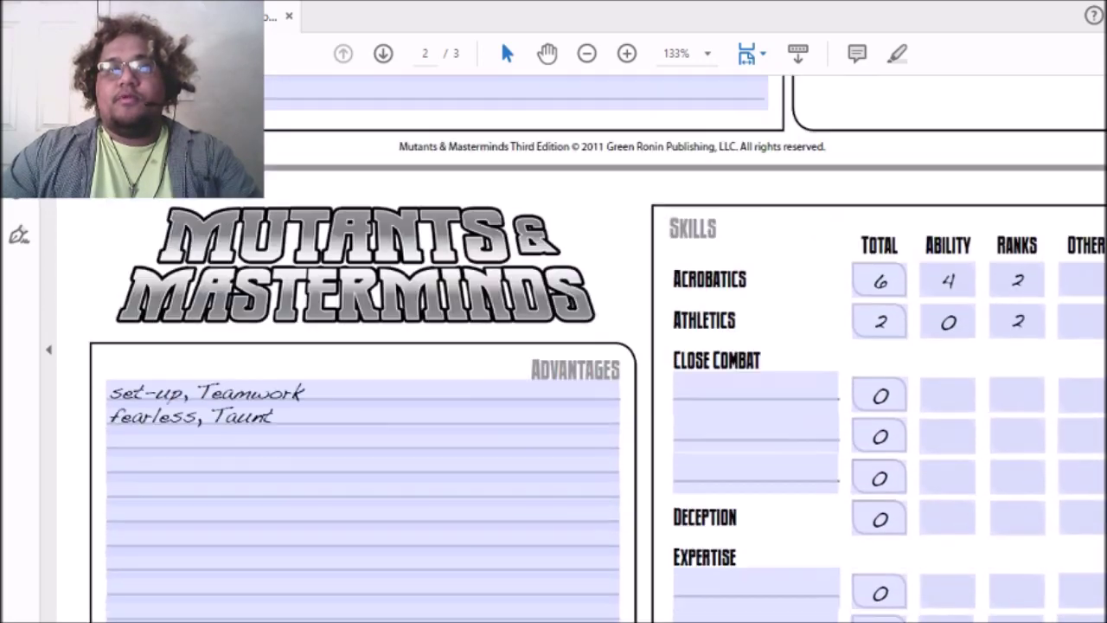
scroll(887, 210, "up", 2)
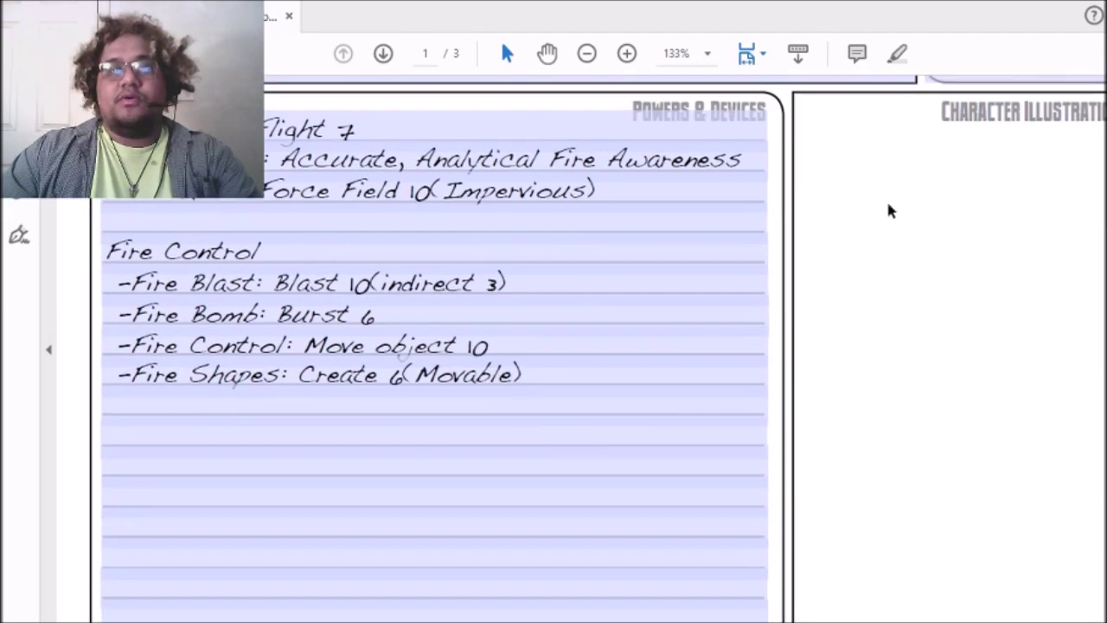
left_click(418, 190)
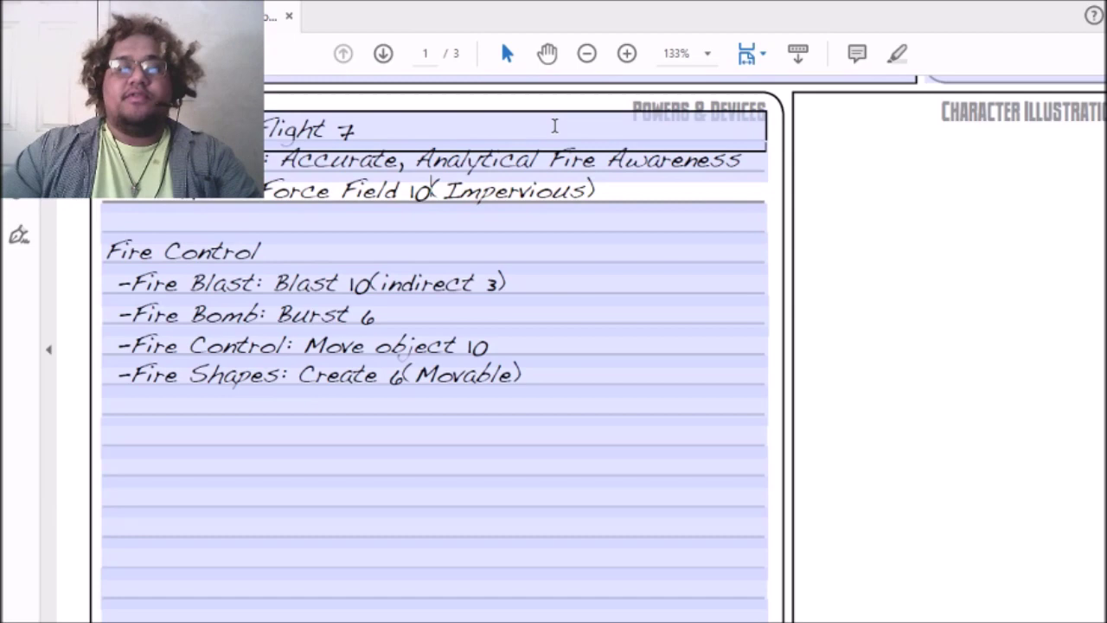
key("BackSpace")
key("BackSpace")
type("8")
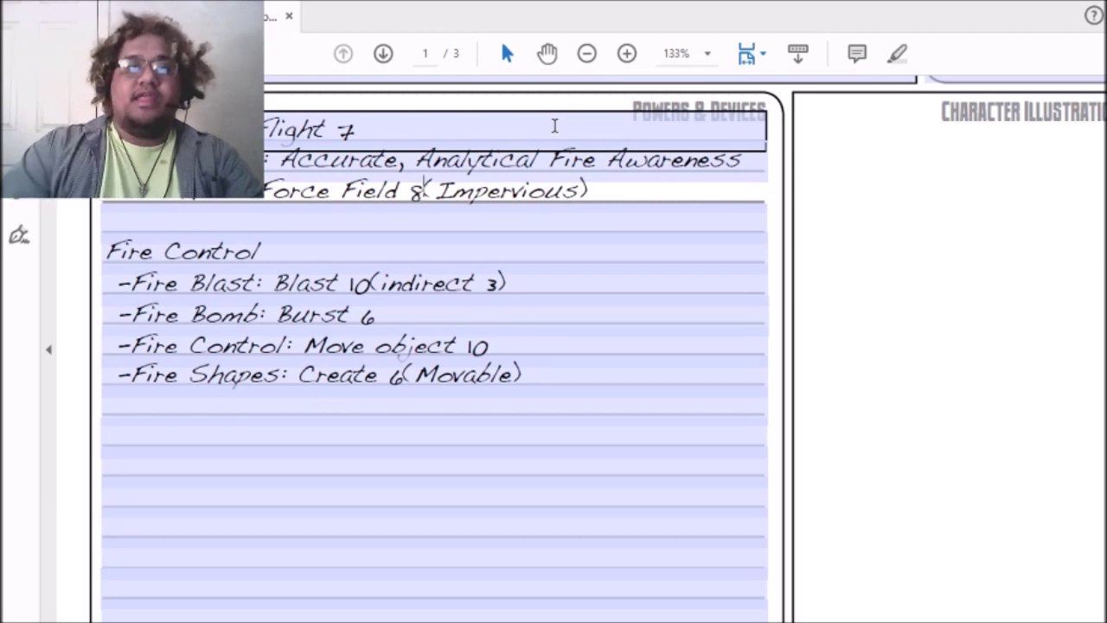
Step: Change the first Toughness value to 10 and set Fortitude to 5 in the Defense section
scroll(554, 346, "up", 15)
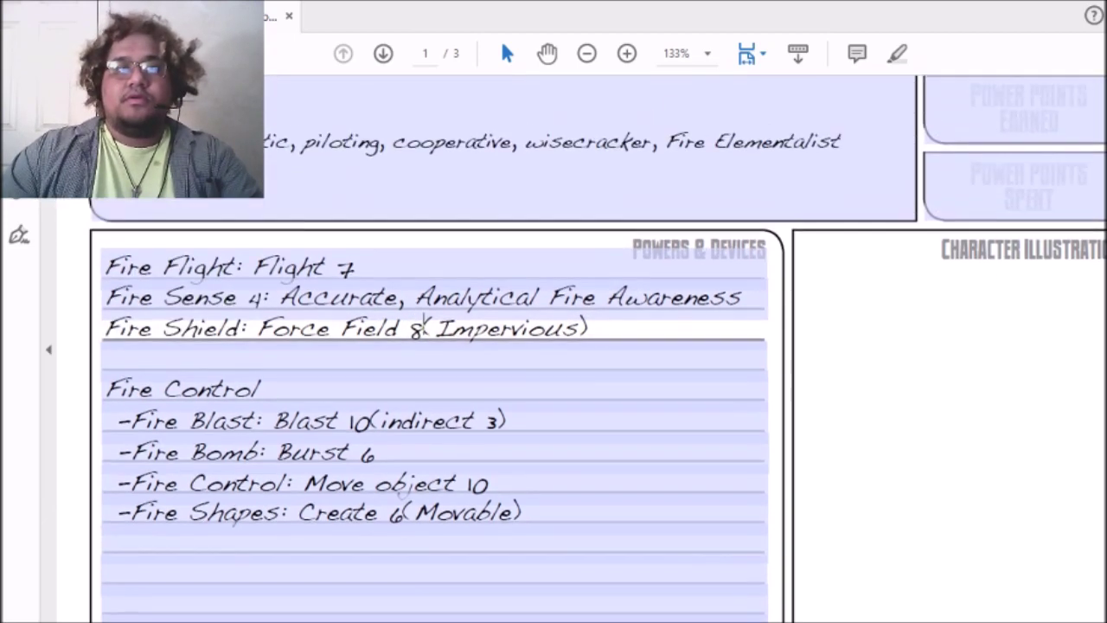
scroll(554, 345, "down", 2)
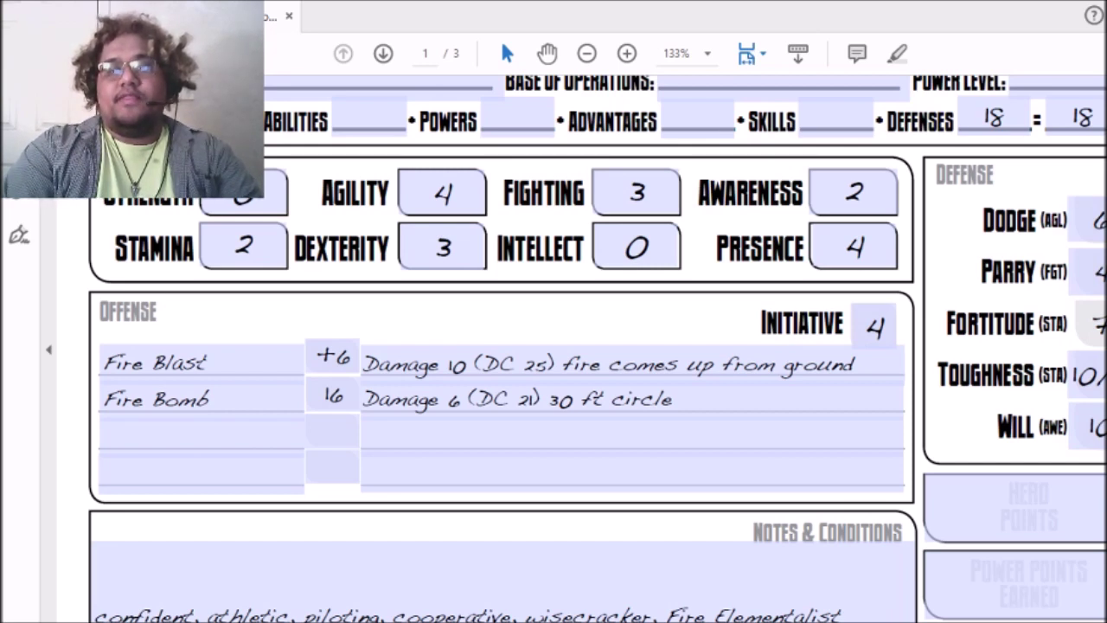
key("BackSpace")
type("5")
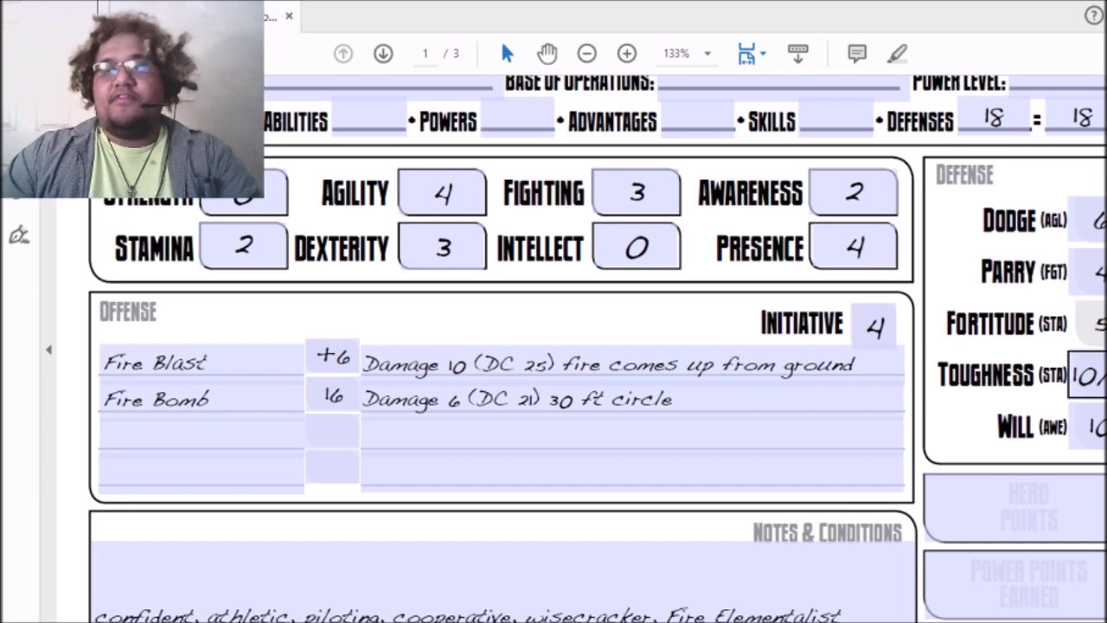
Step: Set Will to 8 in the Defense section
left_click(1089, 423)
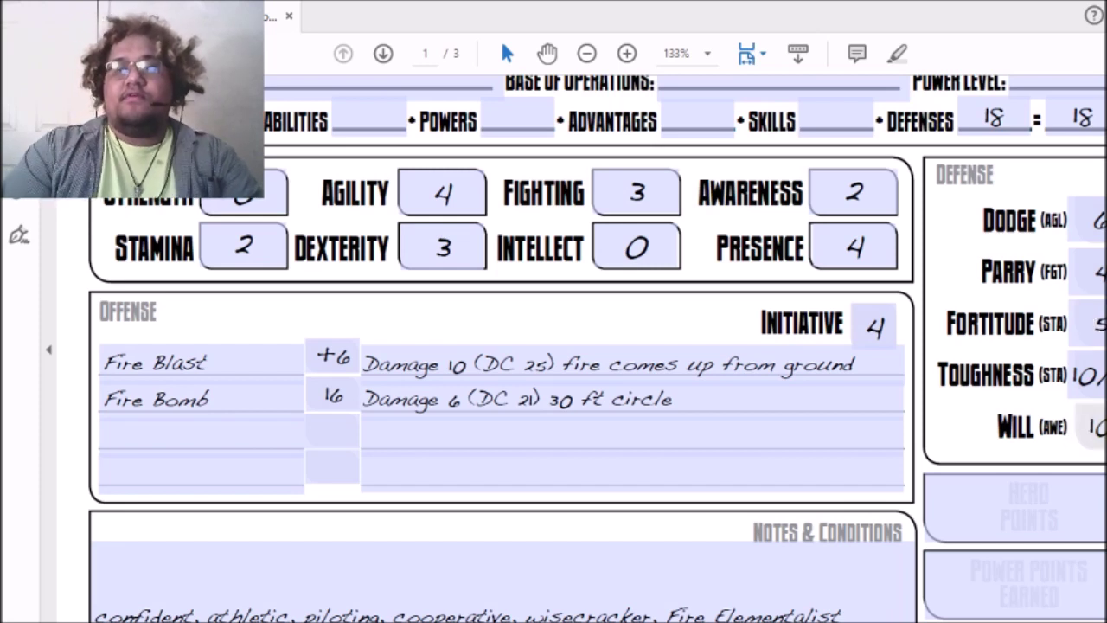
key("BackSpace")
key("BackSpace")
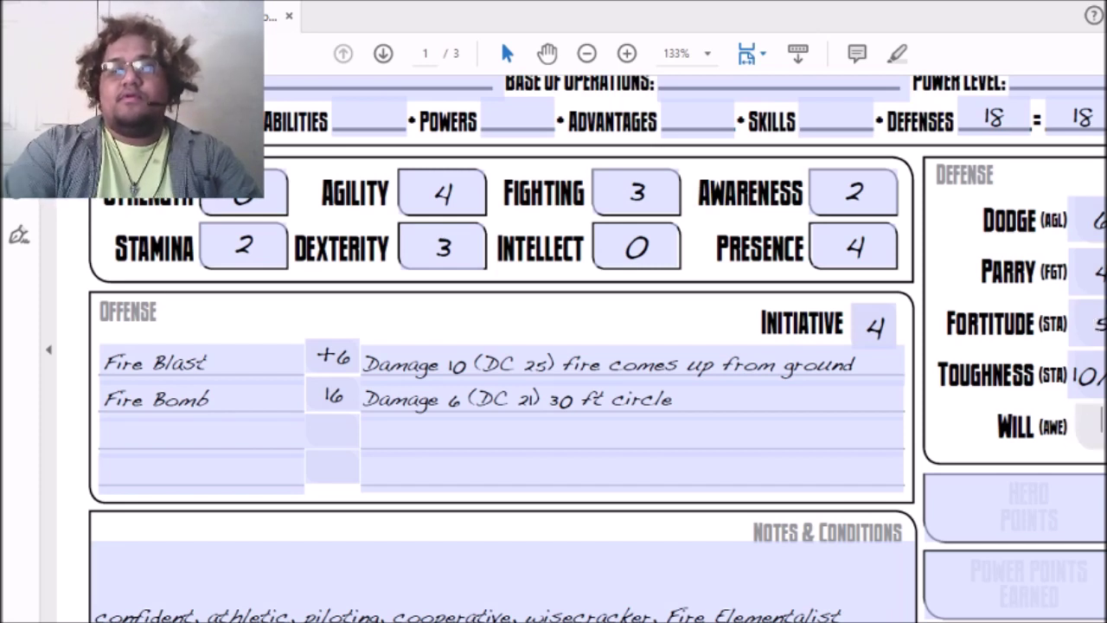
type("8")
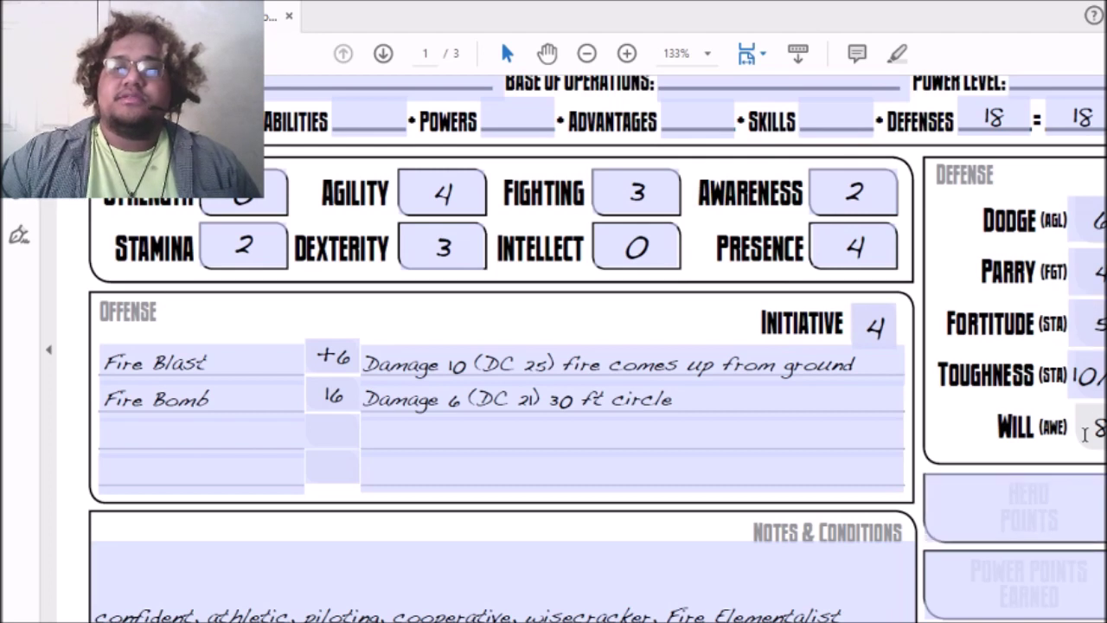
Step: Set the Defenses entry in the power point totals to 10
left_click(1005, 117)
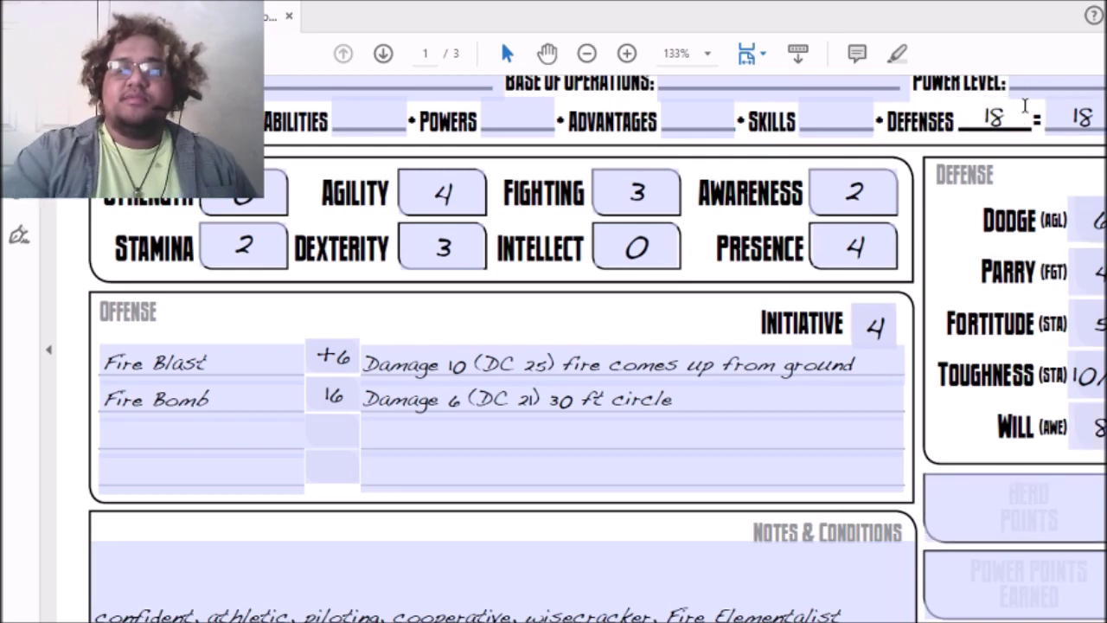
key("BackSpace")
key("BackSpace")
type("10")
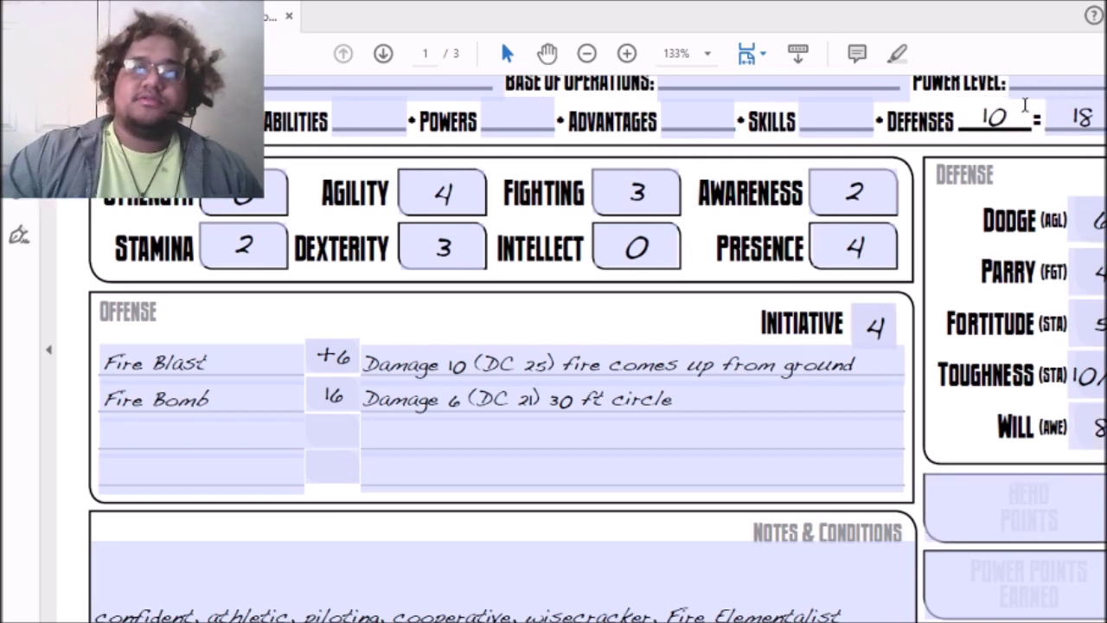
Step: Commit 10 as the Defenses power point total and set the Will defense to 6
left_click(1005, 247)
key("Tab")
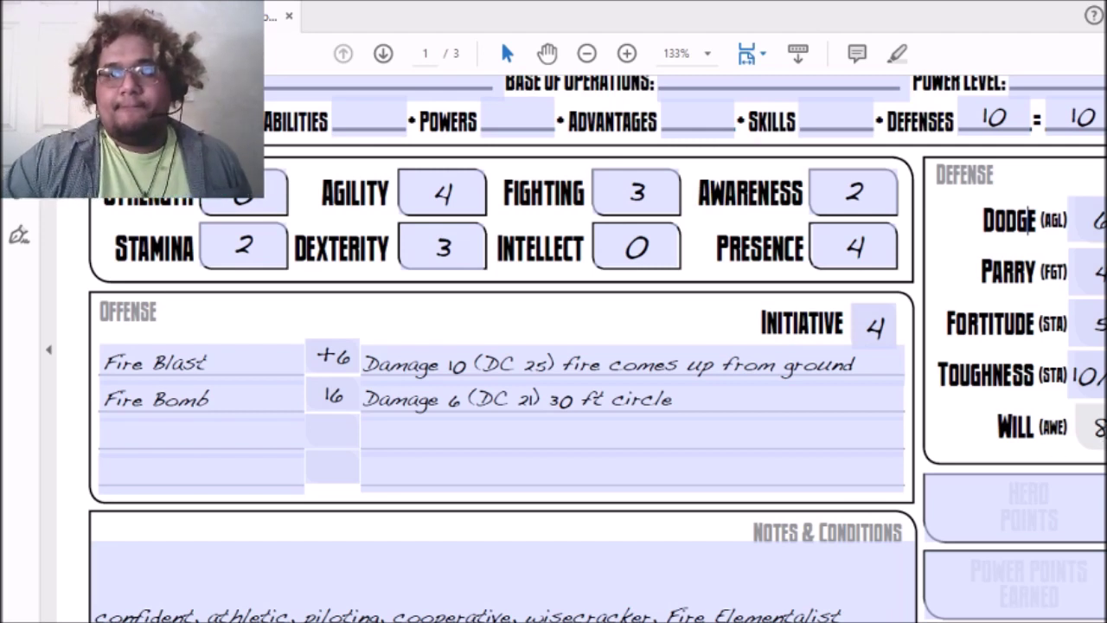
key("Tab")
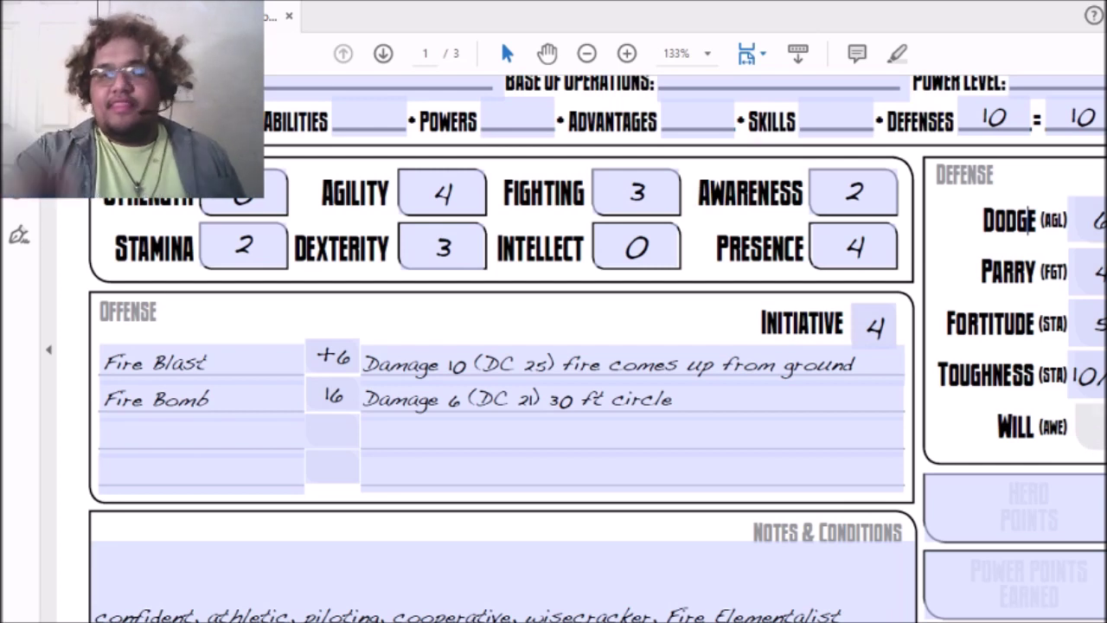
key("shift+Tab")
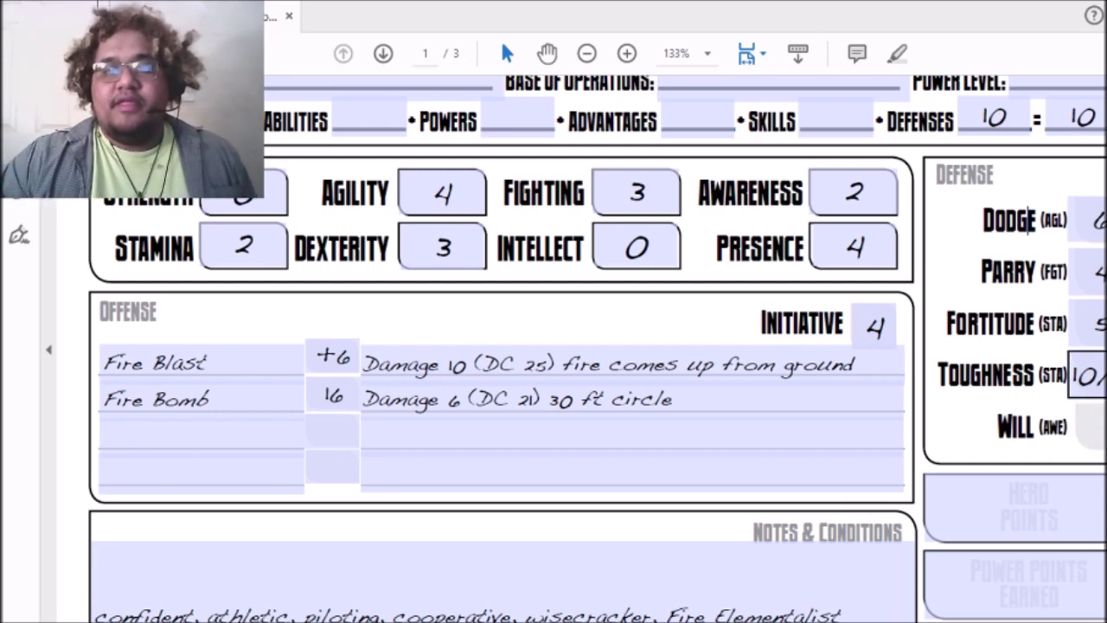
key("Tab")
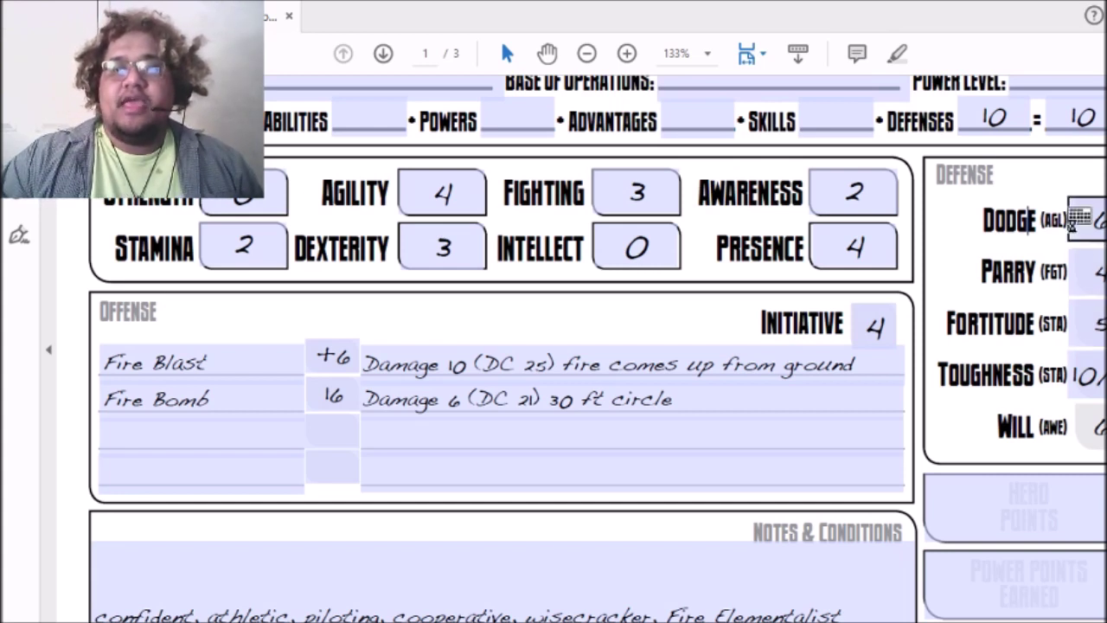
Step: Check the Dodge, Parry, Fortitude and Will values in the Defense section against the ability ranks
left_click(1079, 224)
type("+")
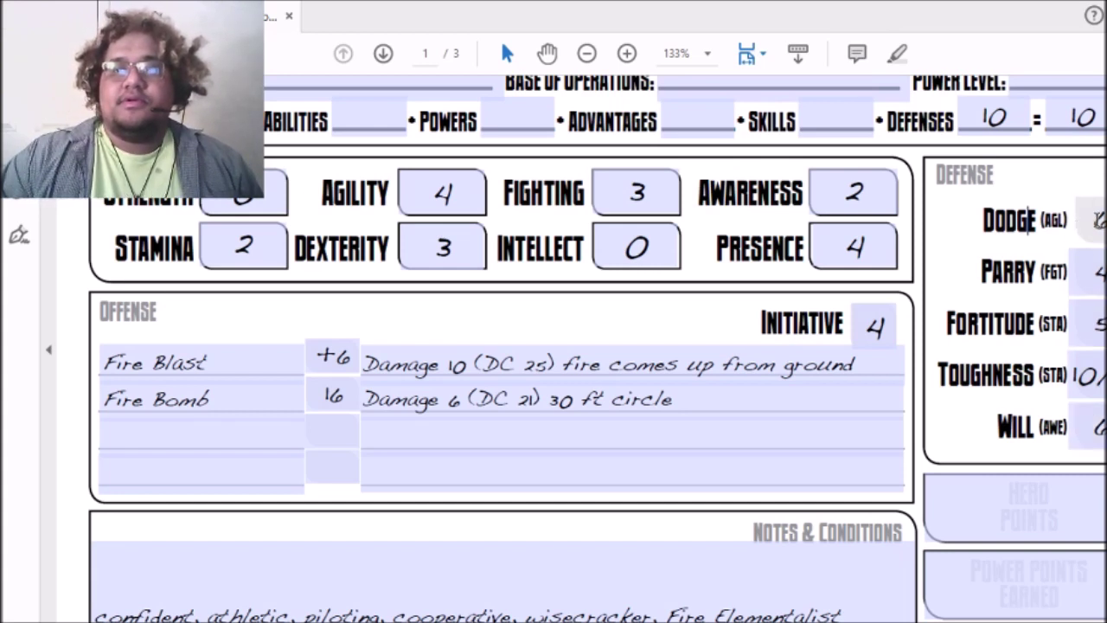
key("BackSpace")
left_click(1080, 226)
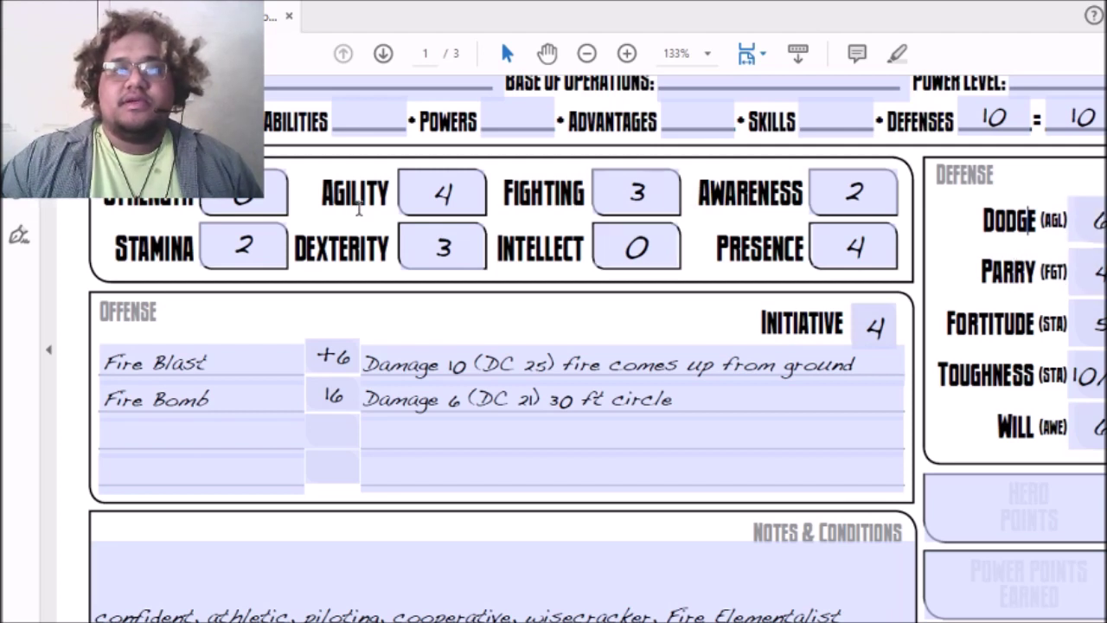
key("Tab")
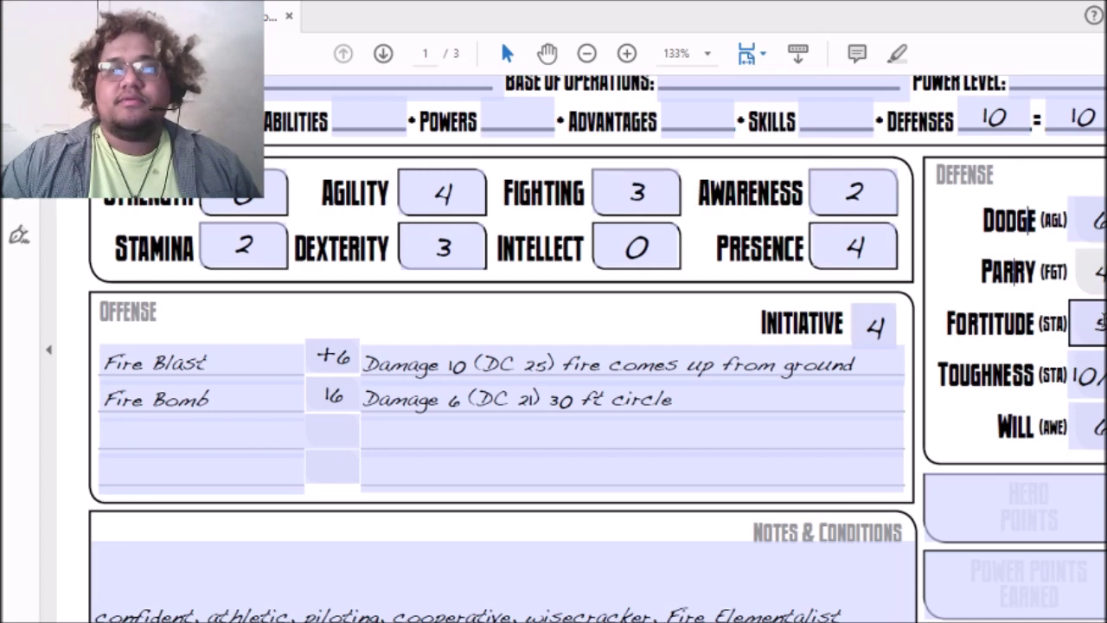
left_click(1088, 323)
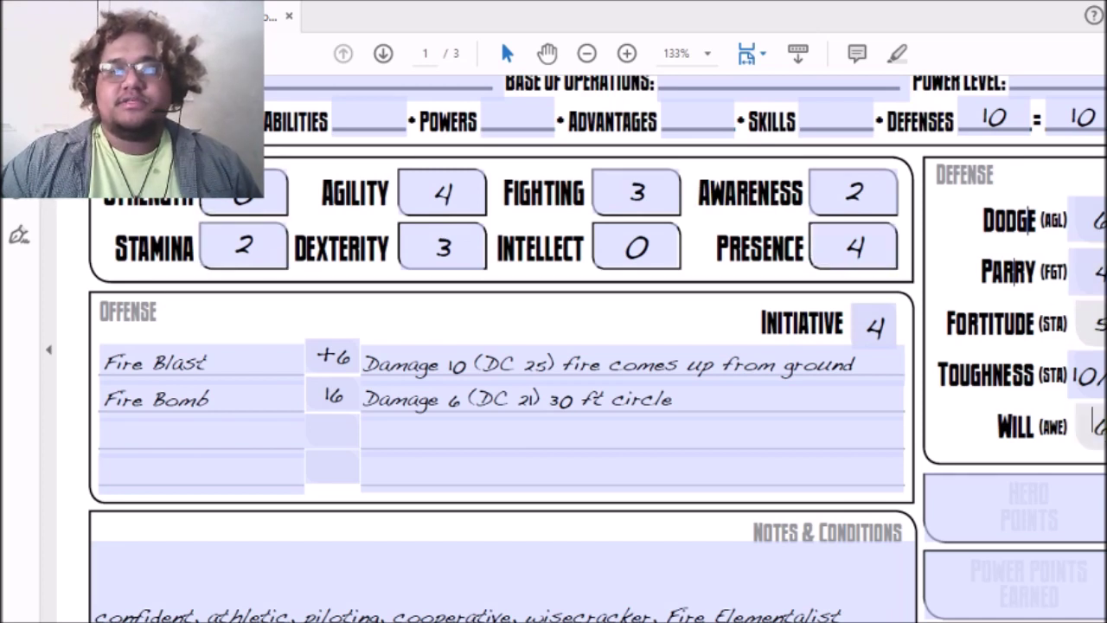
Step: Enter 32 as the Abilities power point total
left_click(871, 262)
scroll(1011, 271, "up", 5)
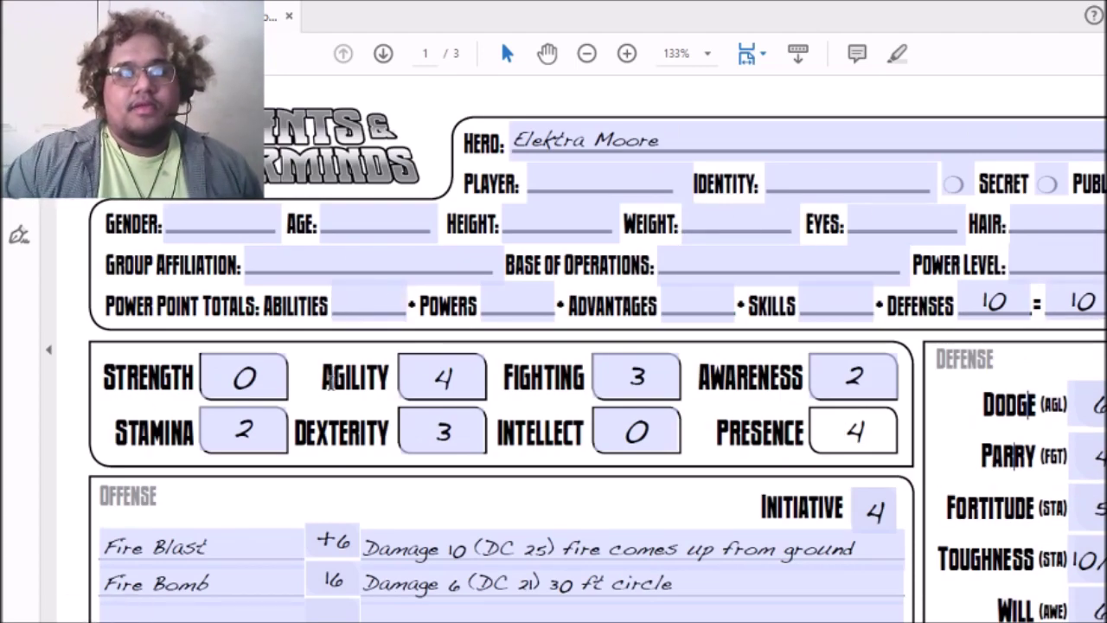
left_click(240, 378)
key("Tab")
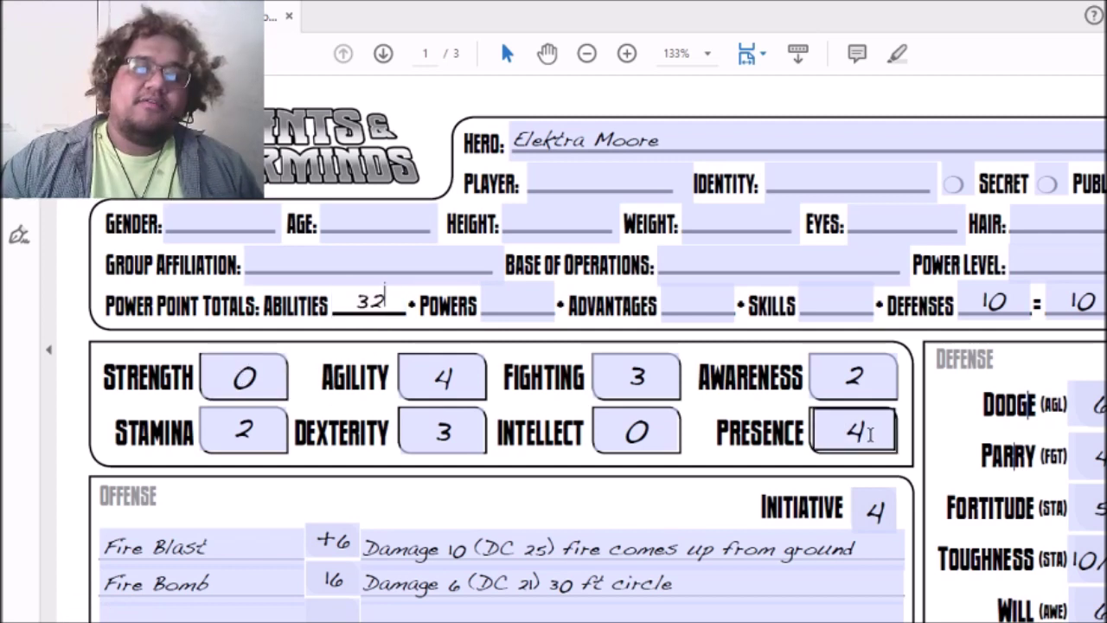
Step: Recount the eight ability ranks to verify the Abilities power point total
left_click(414, 367)
key("Tab")
key("Tab")
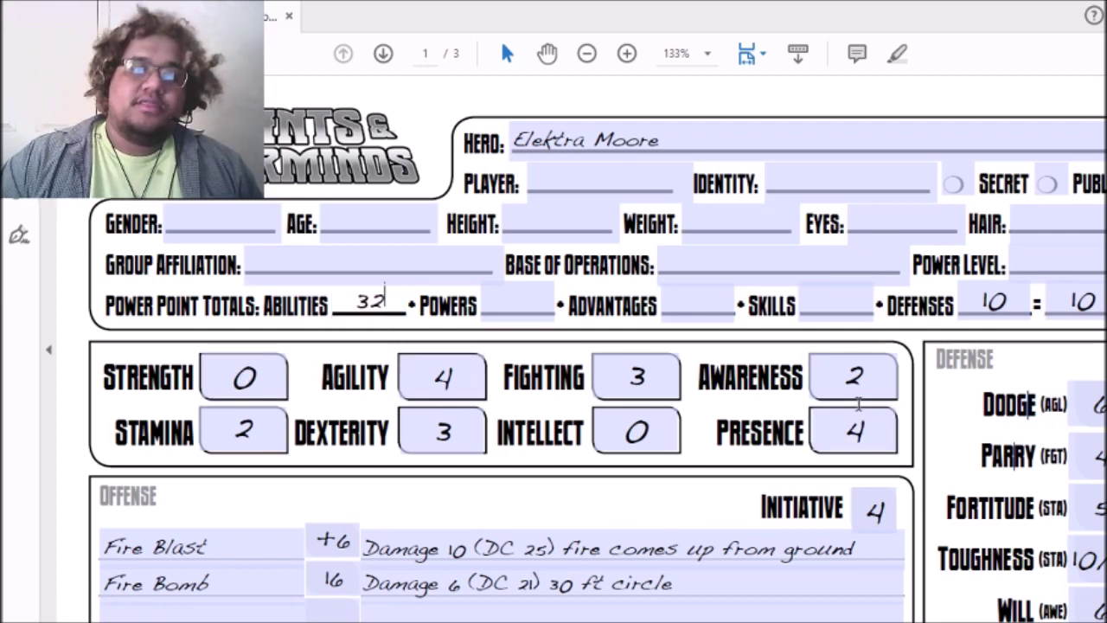
left_click(614, 387)
left_click(456, 421)
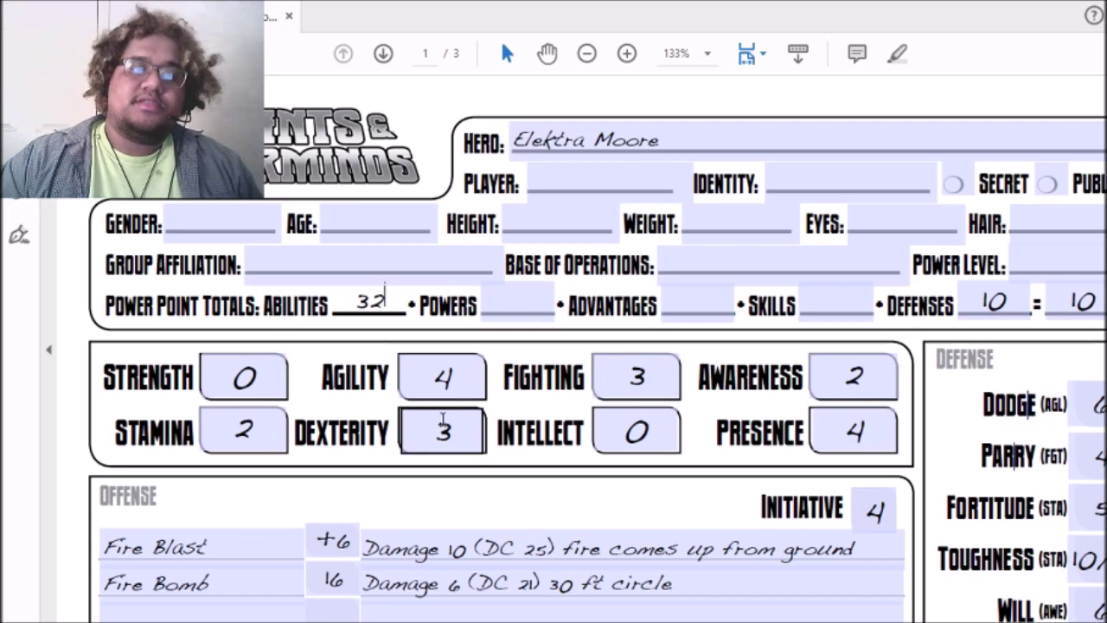
key("Tab")
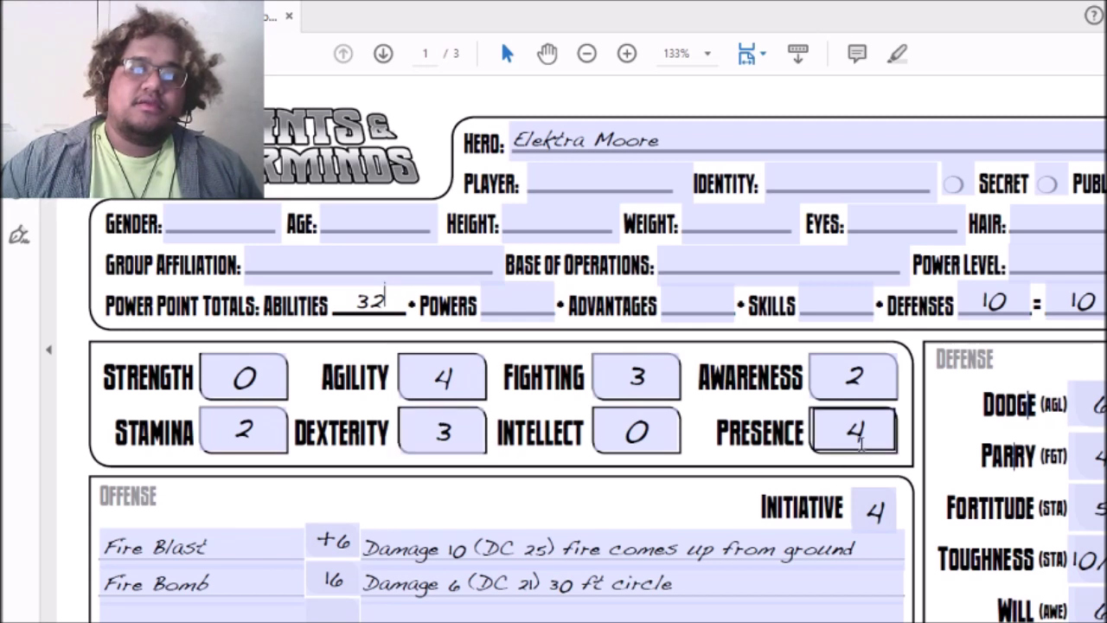
left_click(464, 376)
left_click(866, 377)
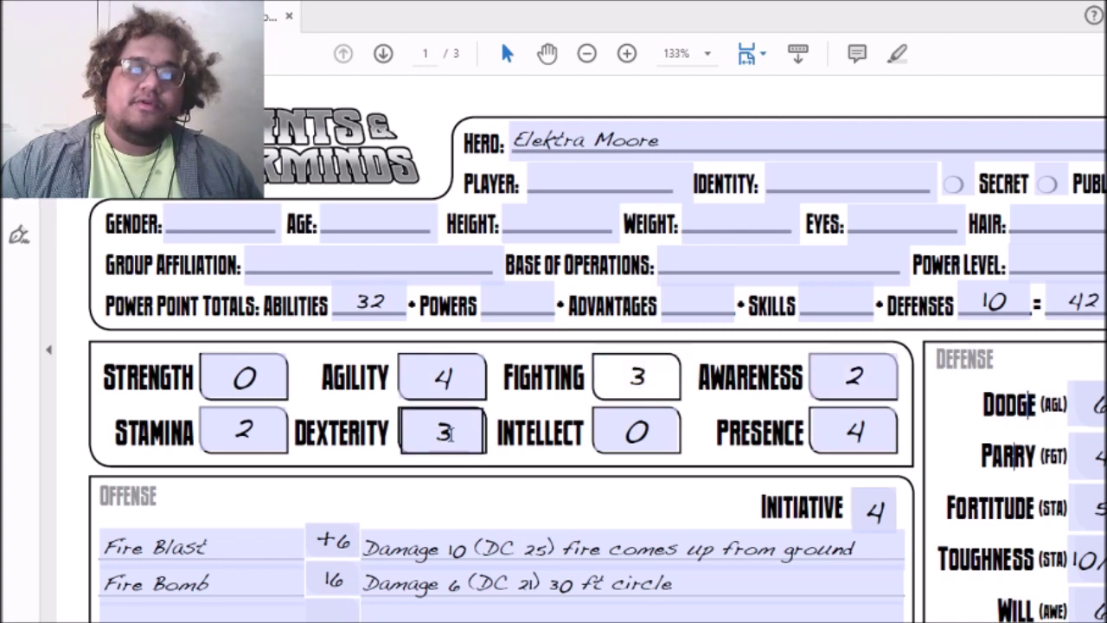
left_click(264, 428)
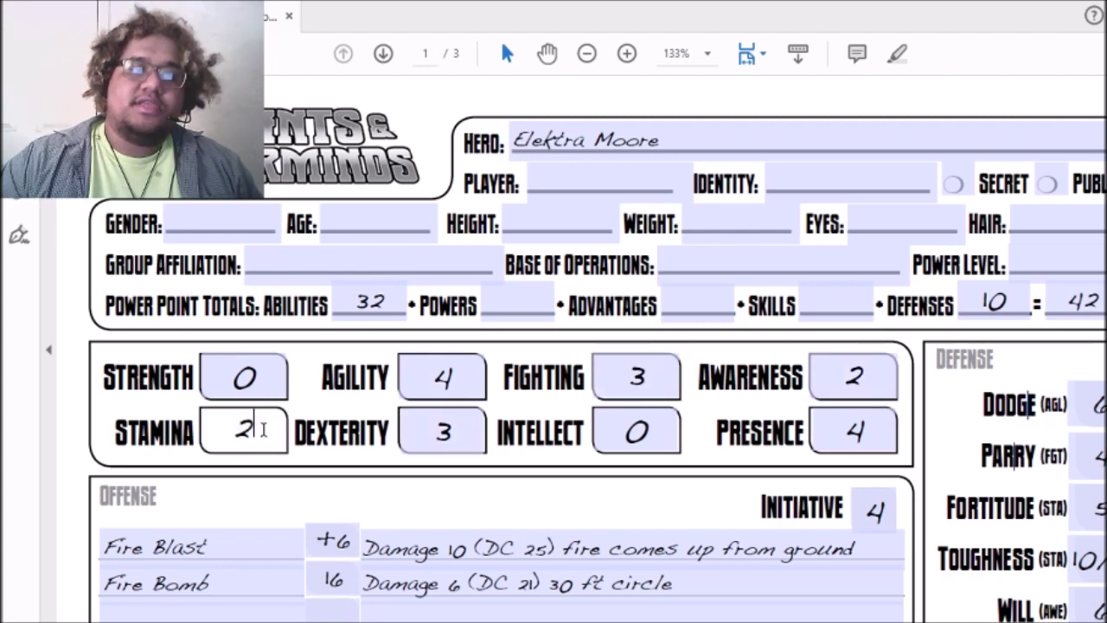
Step: Set the Abilities power point total to 36 and recheck it against the Agility and Fighting ranks
double_click(372, 303)
key("BackSpace")
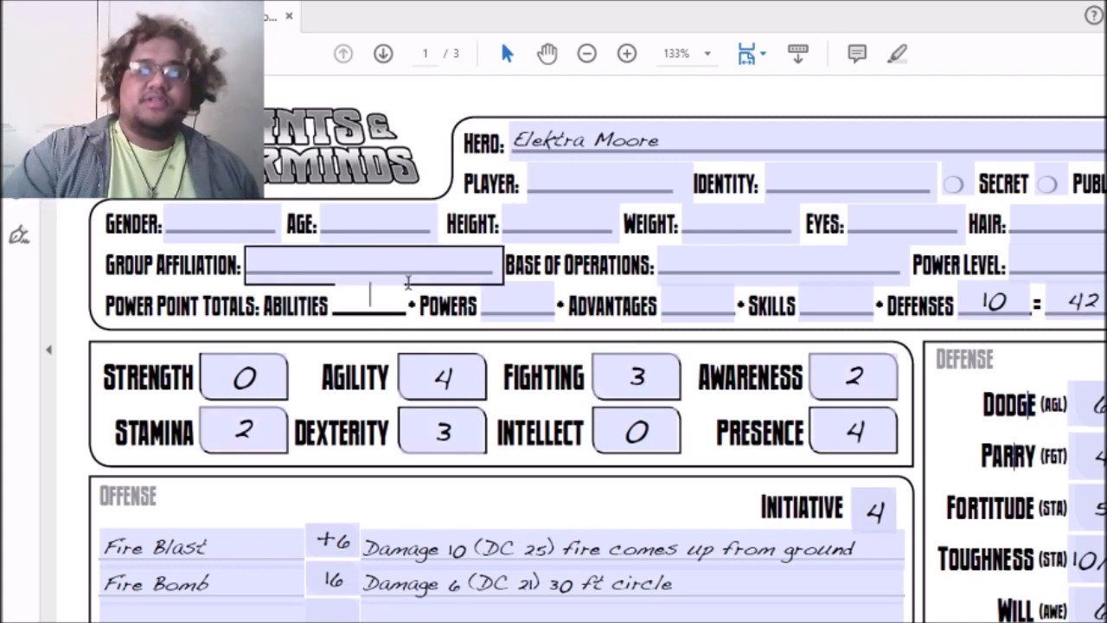
type("36")
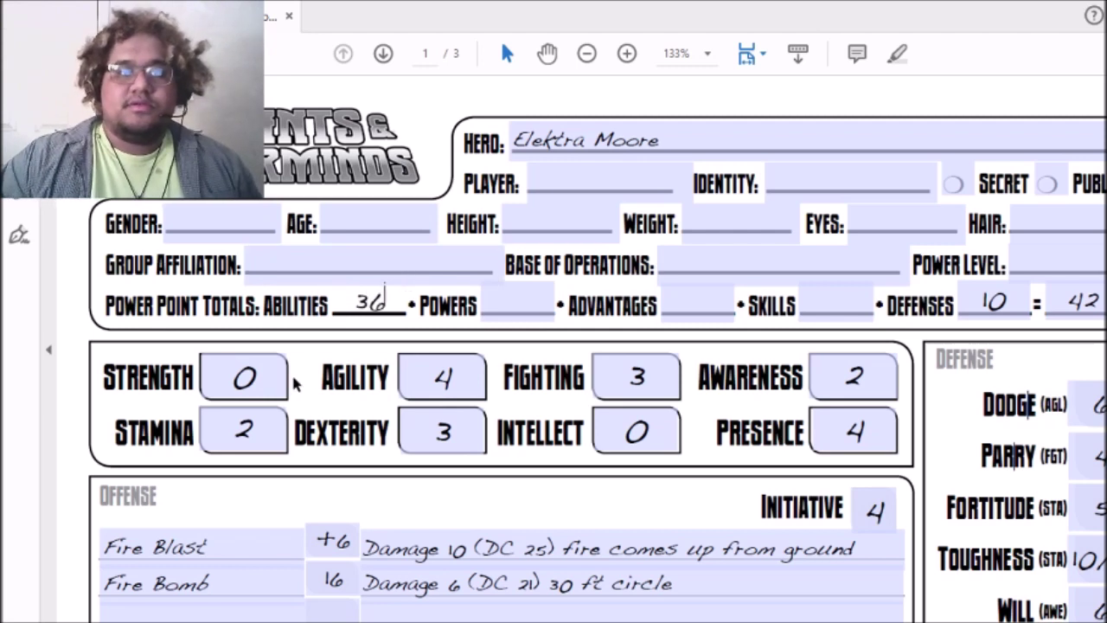
left_click(466, 387)
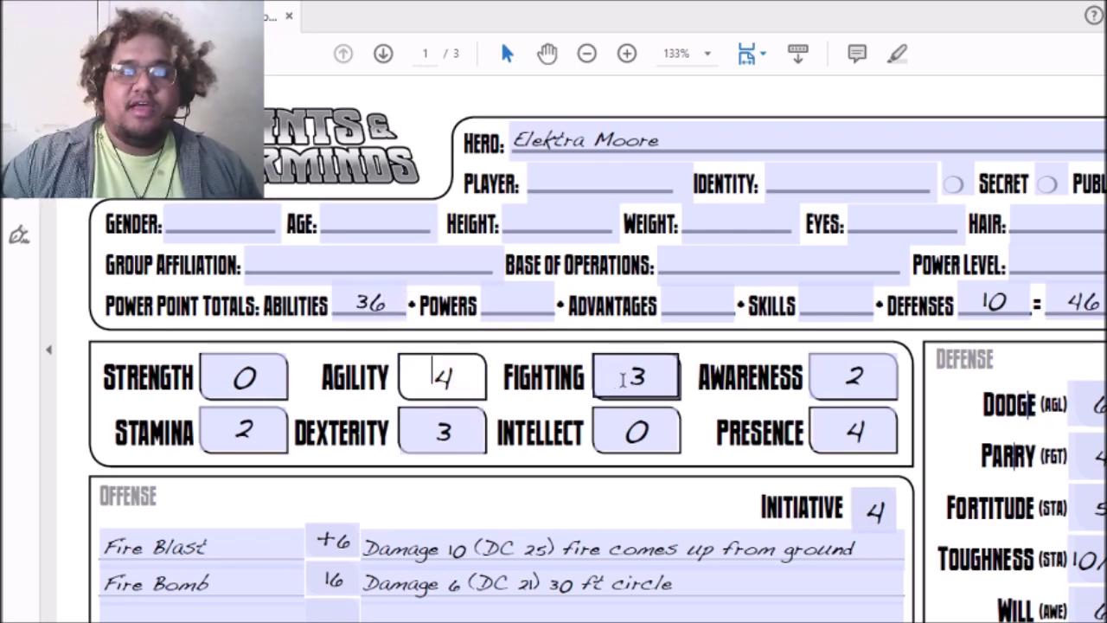
left_click(656, 382)
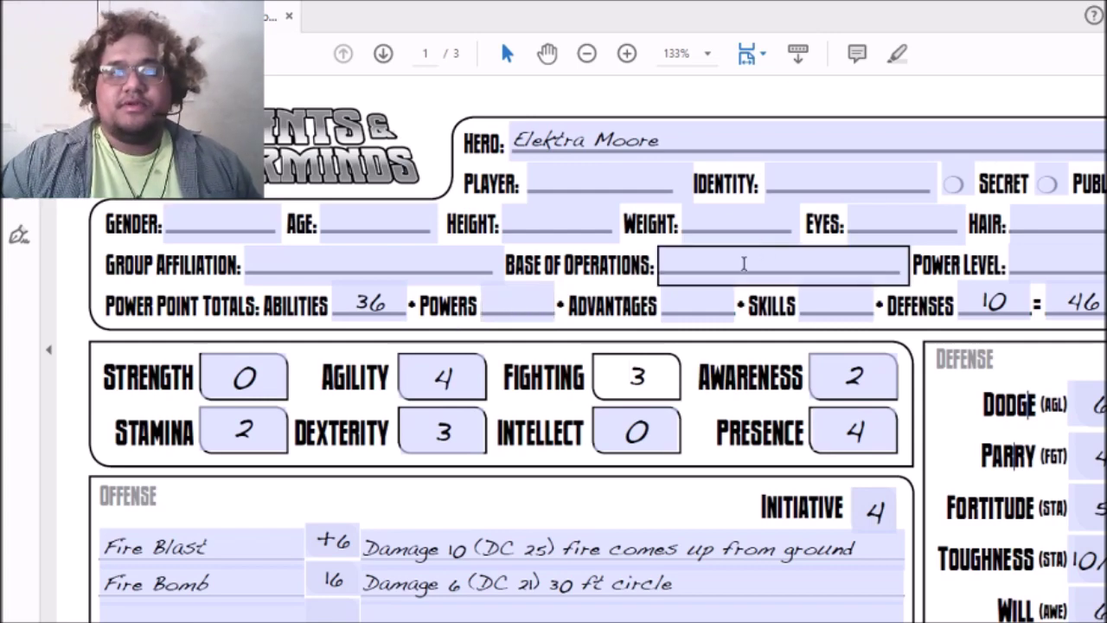
Step: Enter 4 as the Advantages power point total
scroll(596, 346, "down", 15)
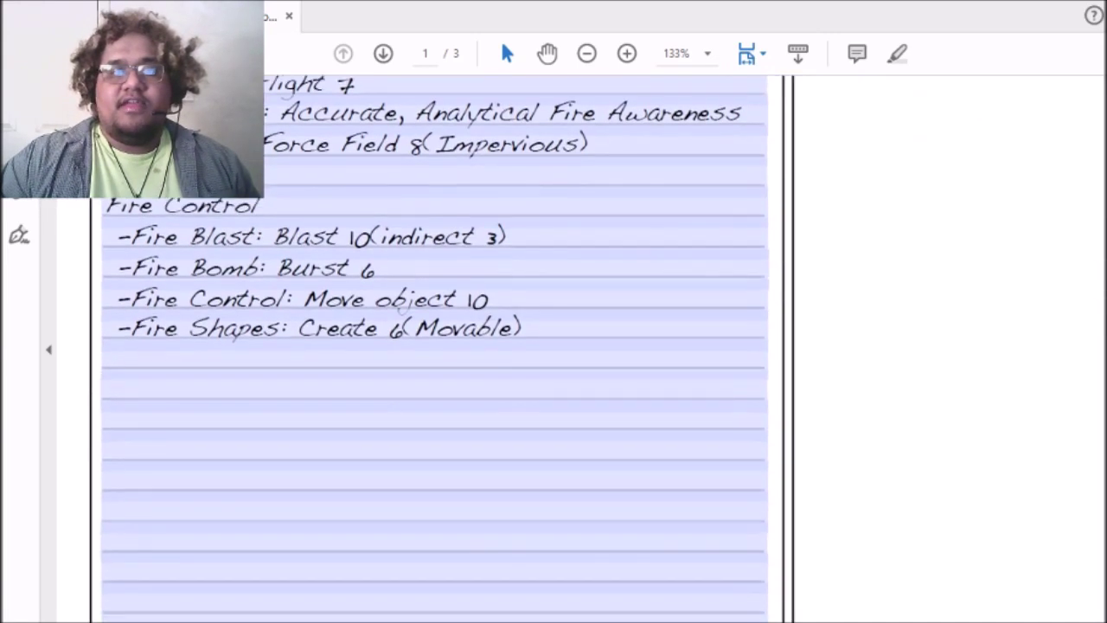
scroll(1013, 417, "up", 12)
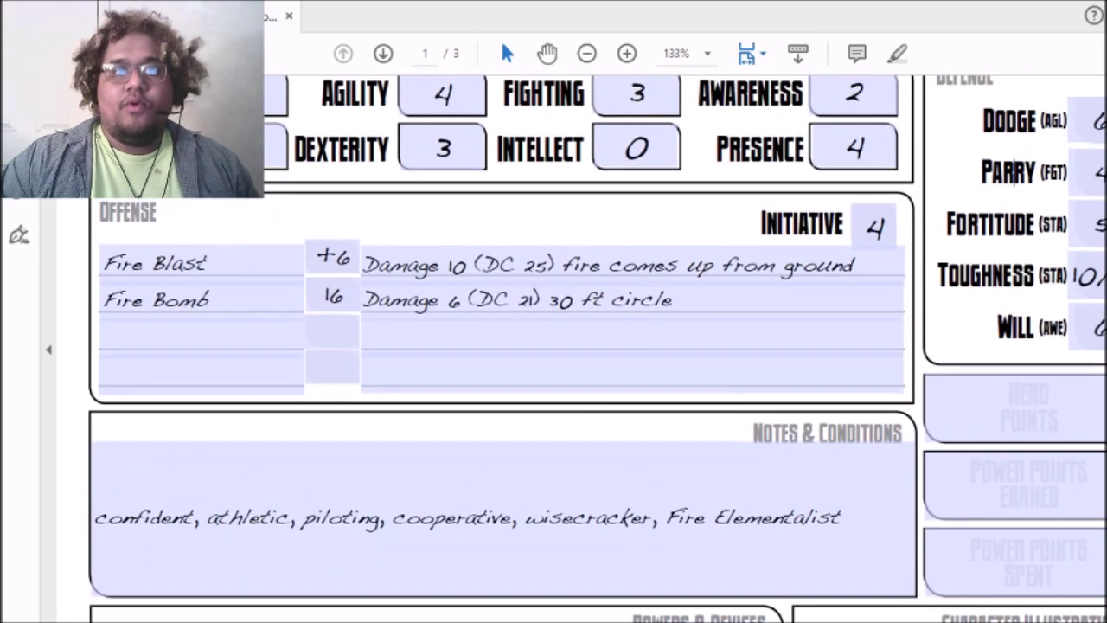
scroll(1013, 417, "up", 1)
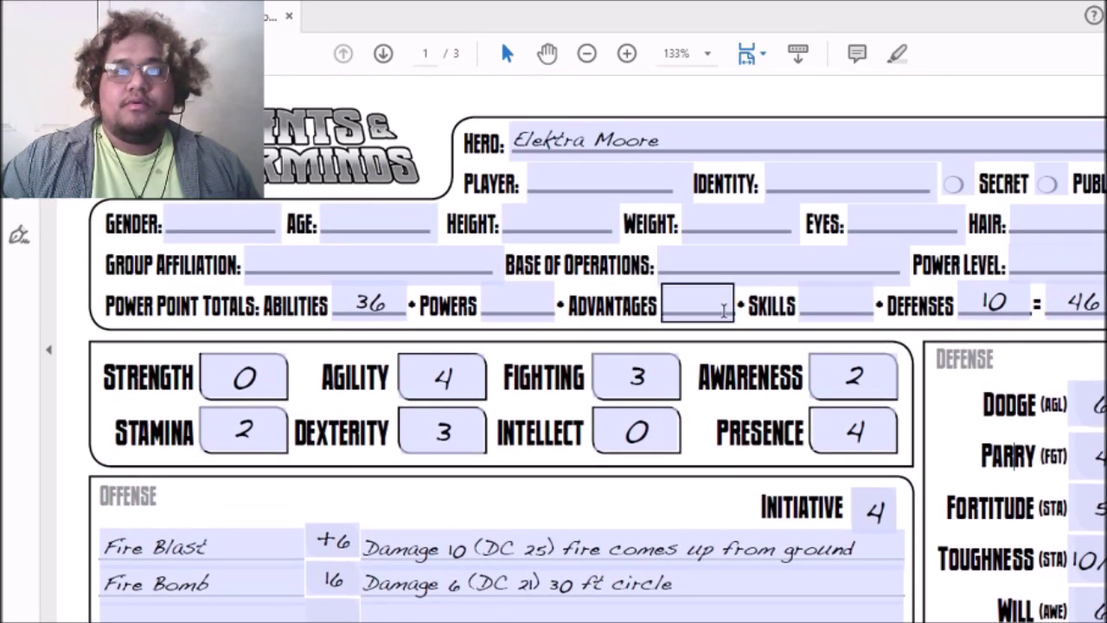
type("4")
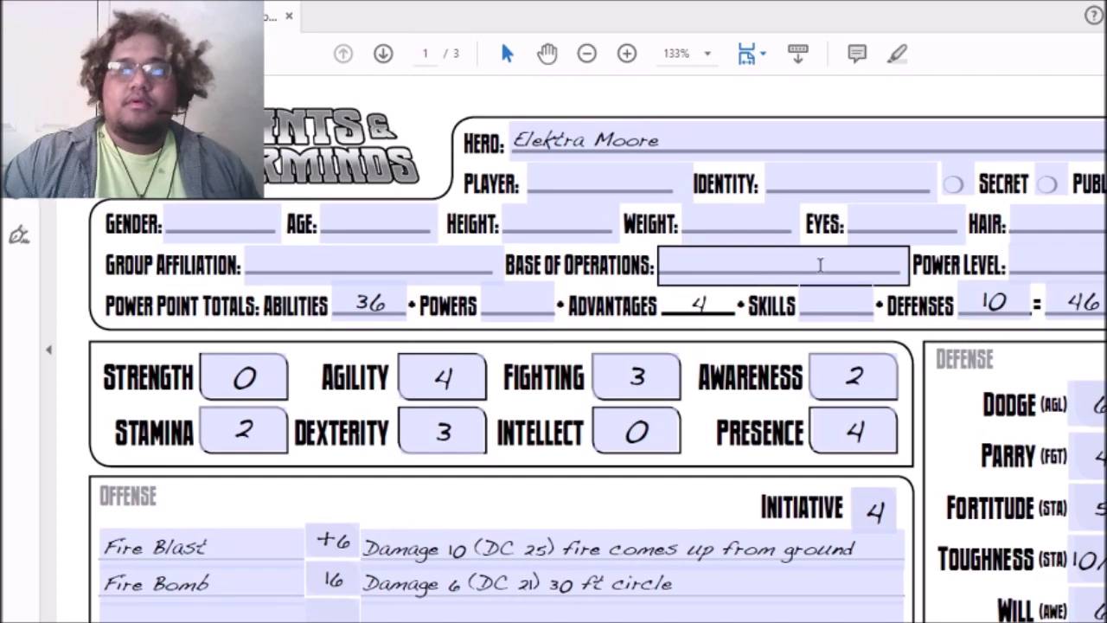
Step: Examine the ranks bought for each skill on the second page, from Acrobatics to Vehicles, to add up their cost
scroll(597, 346, "down", 12)
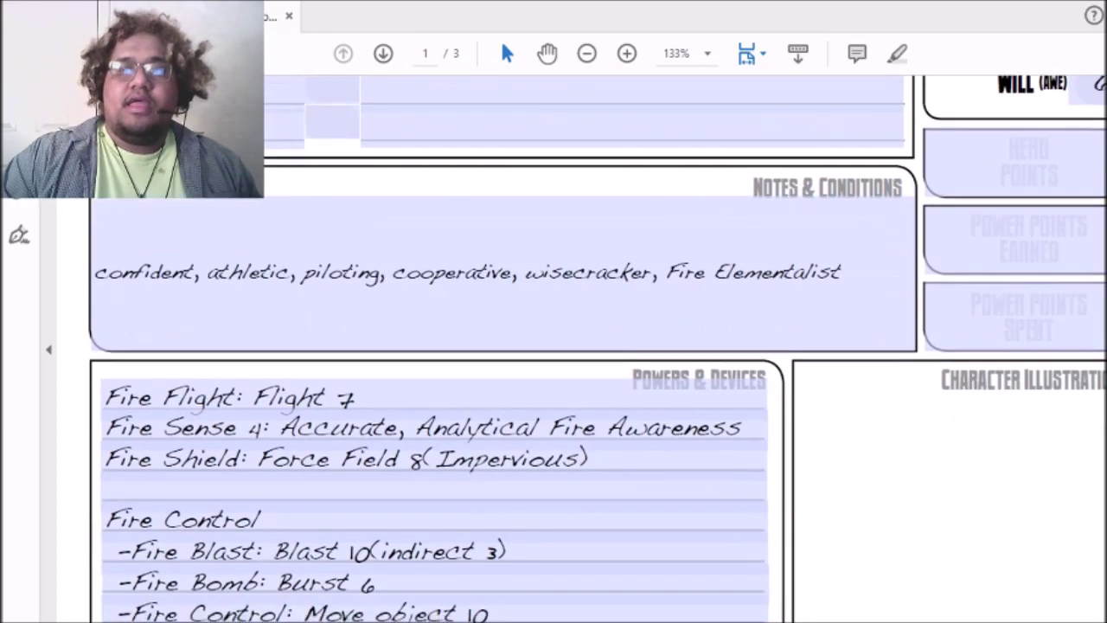
scroll(597, 346, "down", 14)
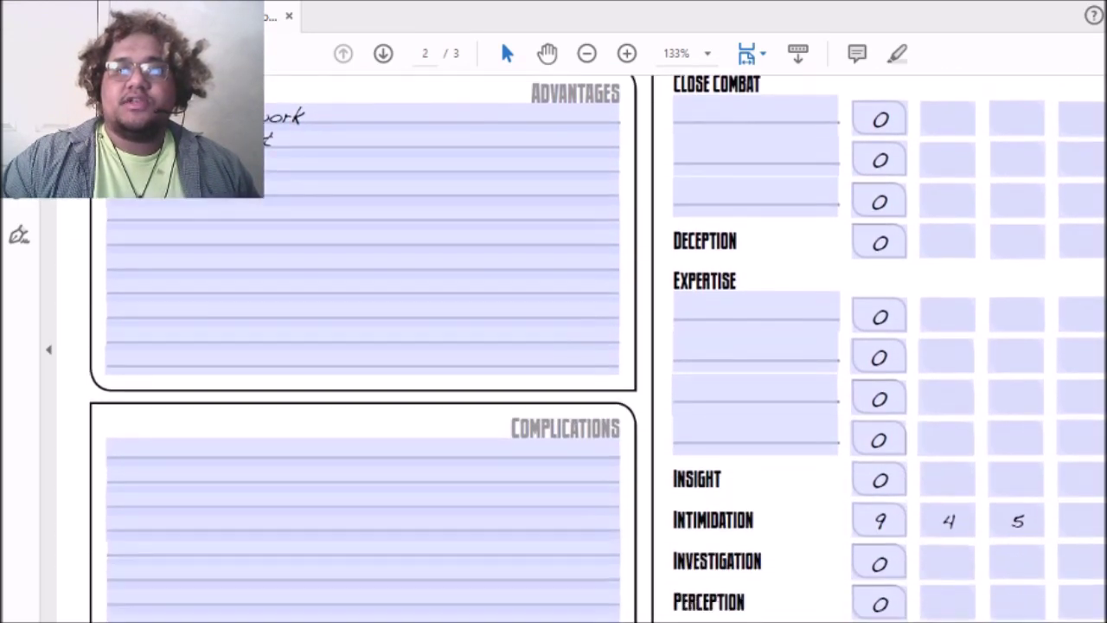
scroll(597, 346, "down", 4)
scroll(596, 346, "up", 9)
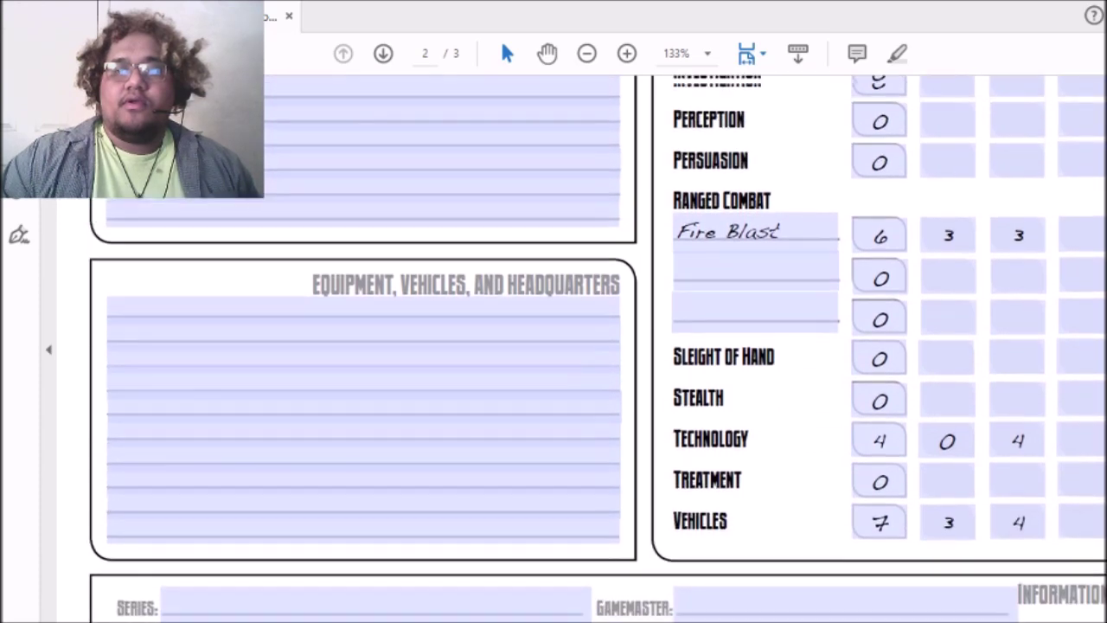
scroll(596, 346, "up", 5)
scroll(596, 346, "down", 6)
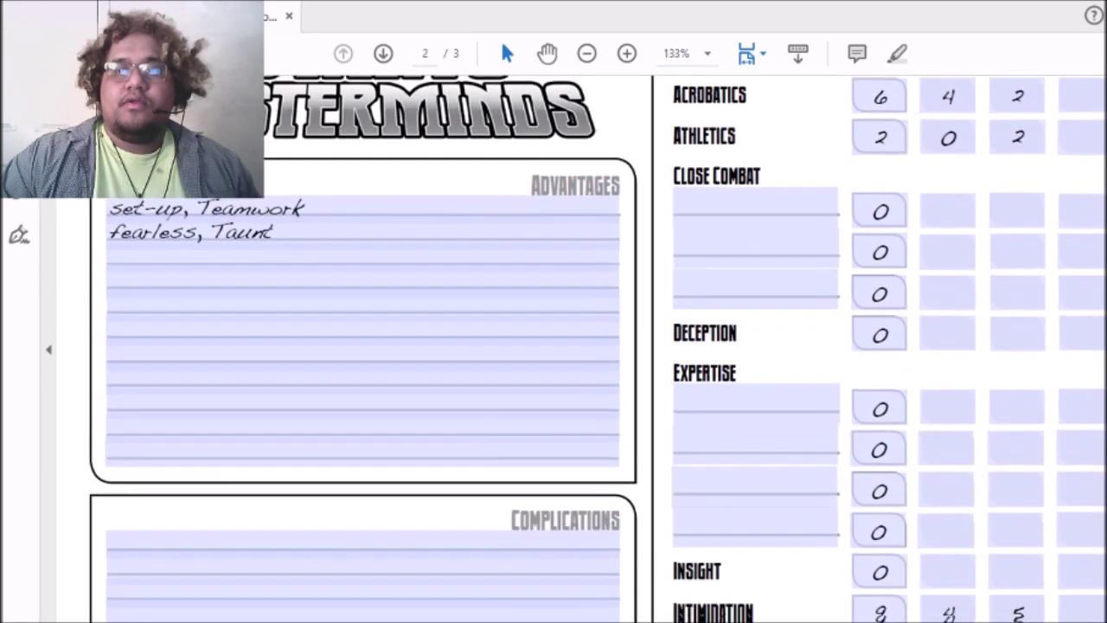
scroll(597, 345, "down", 5)
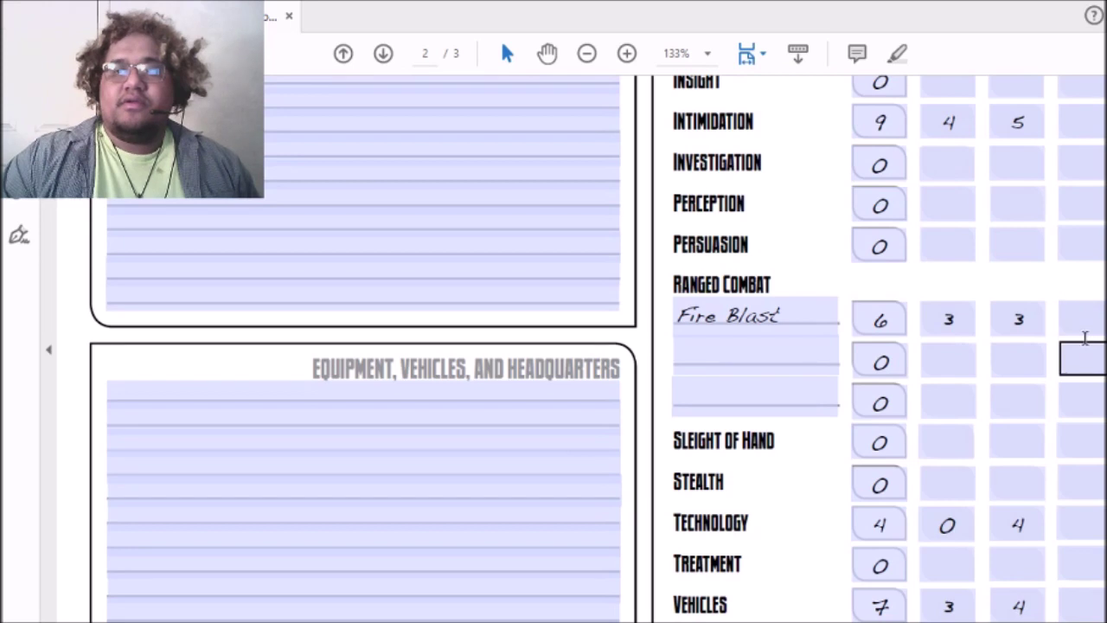
scroll(1018, 318, "down", 5)
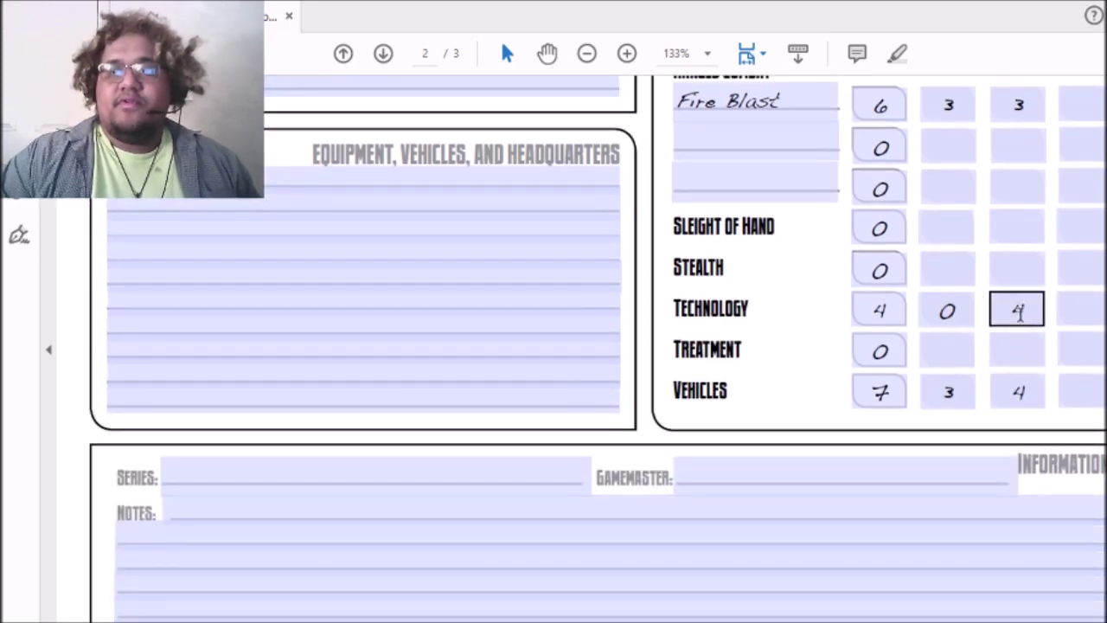
scroll(1073, 389, "up", 4)
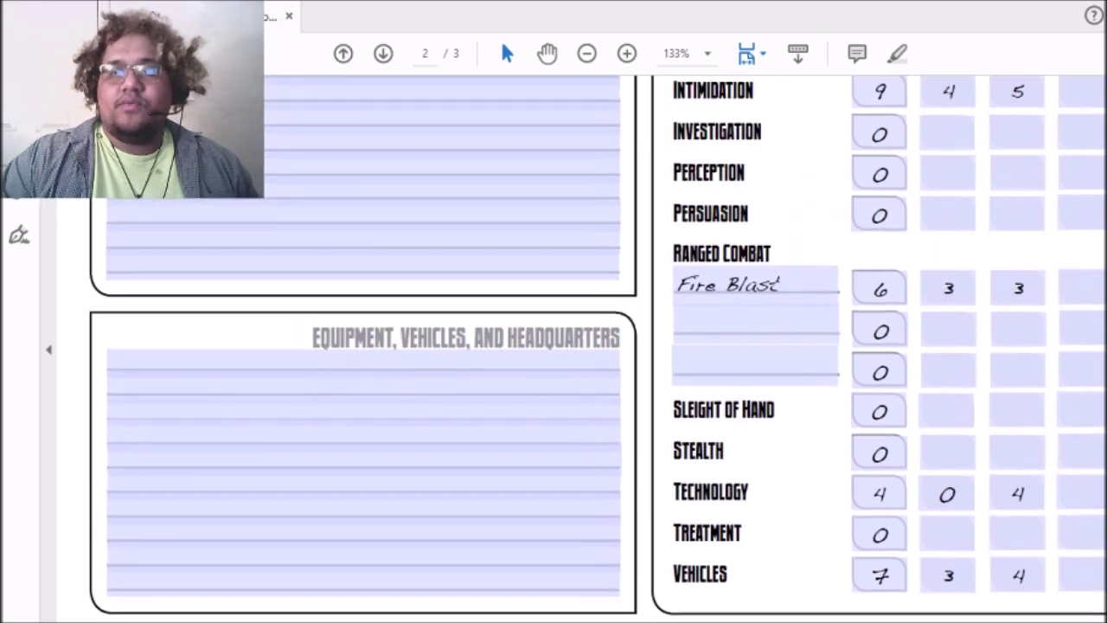
Step: Enter 10 as the Skills power point total on the first page
scroll(864, 346, "up", 20)
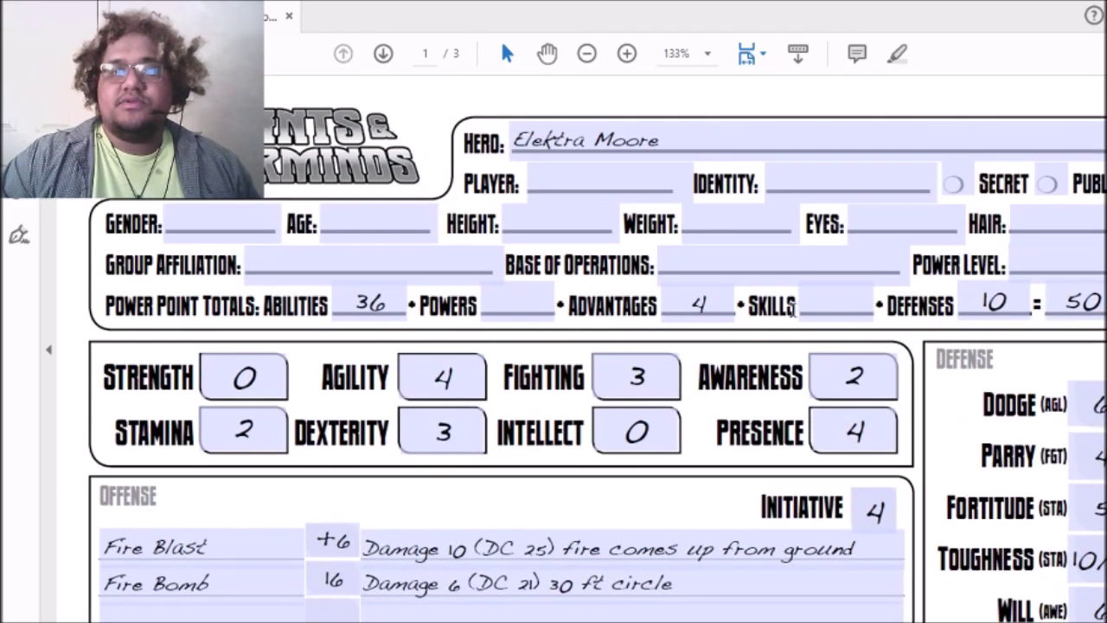
left_click(792, 308)
type("10")
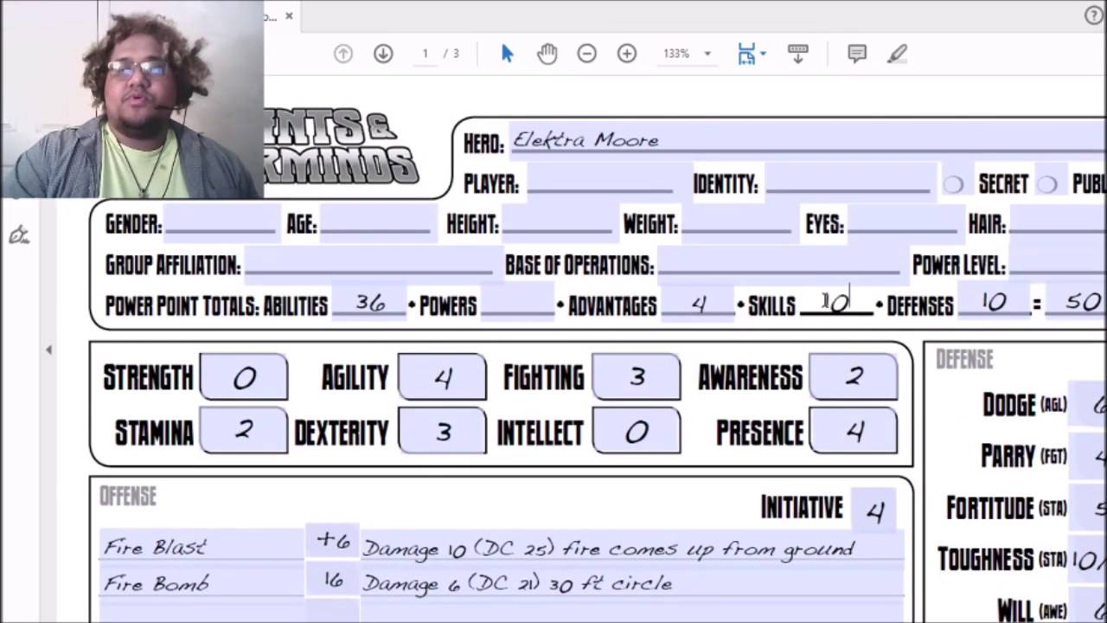
key("BackSpace")
key("BackSpace")
type("10")
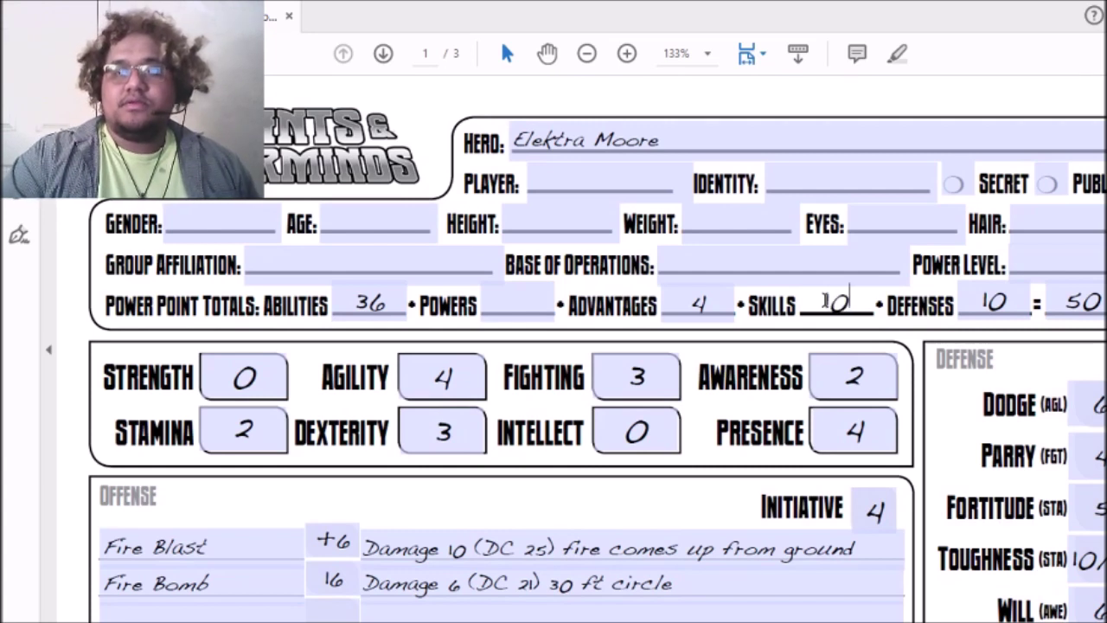
Step: Add a cost of (12) after Fire Flight: Flight 7 in the Powers & Devices list
left_click(526, 307)
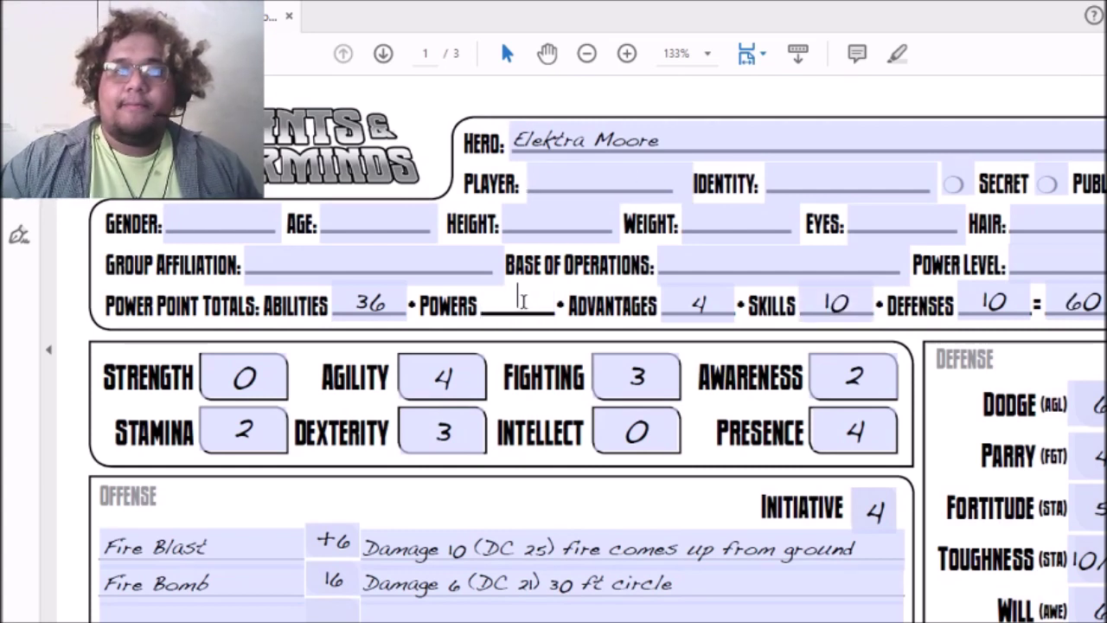
scroll(553, 346, "down", 2)
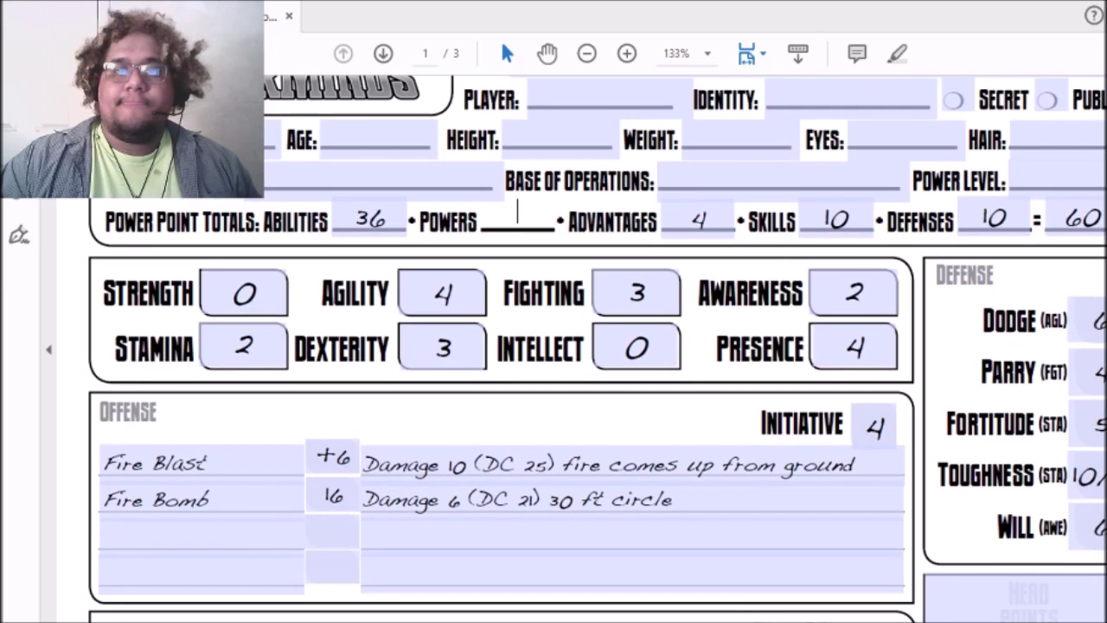
scroll(554, 346, "down", 10)
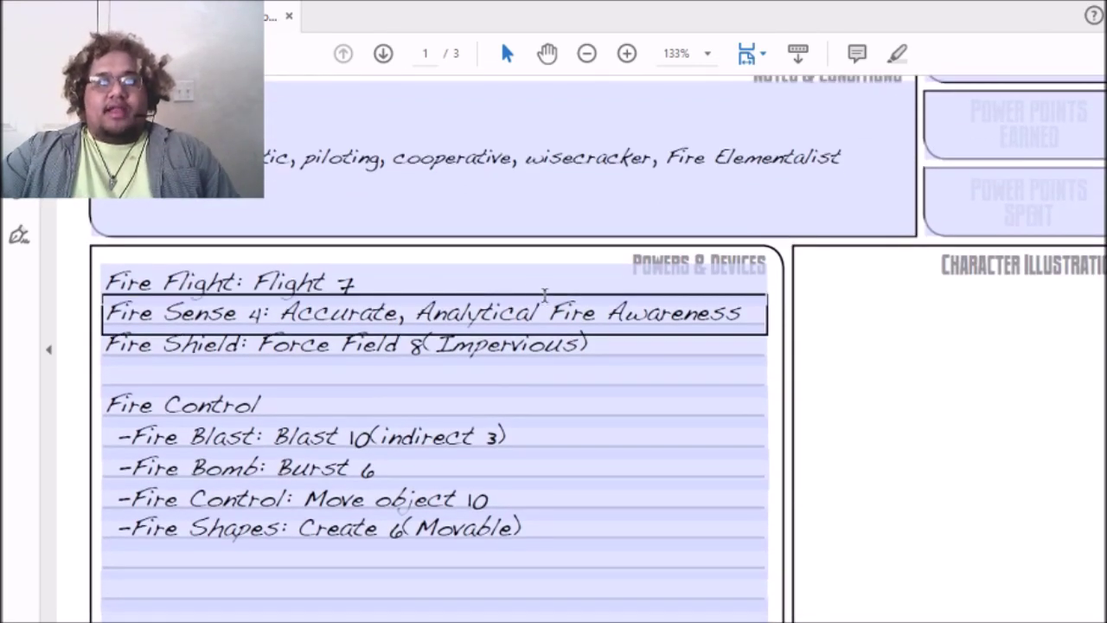
left_click(527, 285)
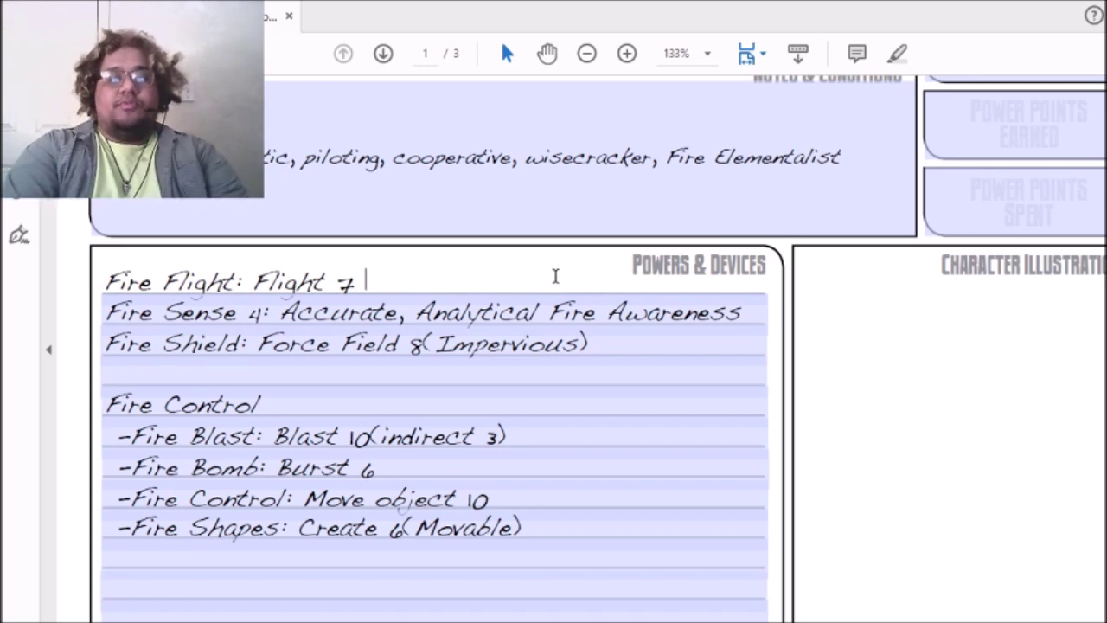
type("(")
type("7)")
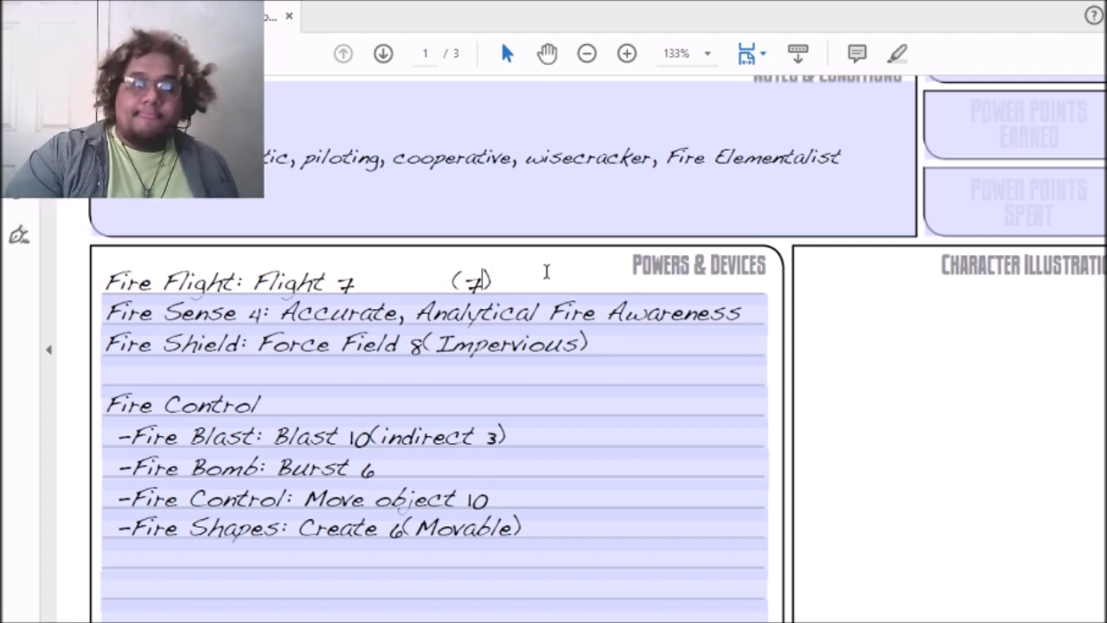
key("BackSpace")
key("BackSpace")
type("4")
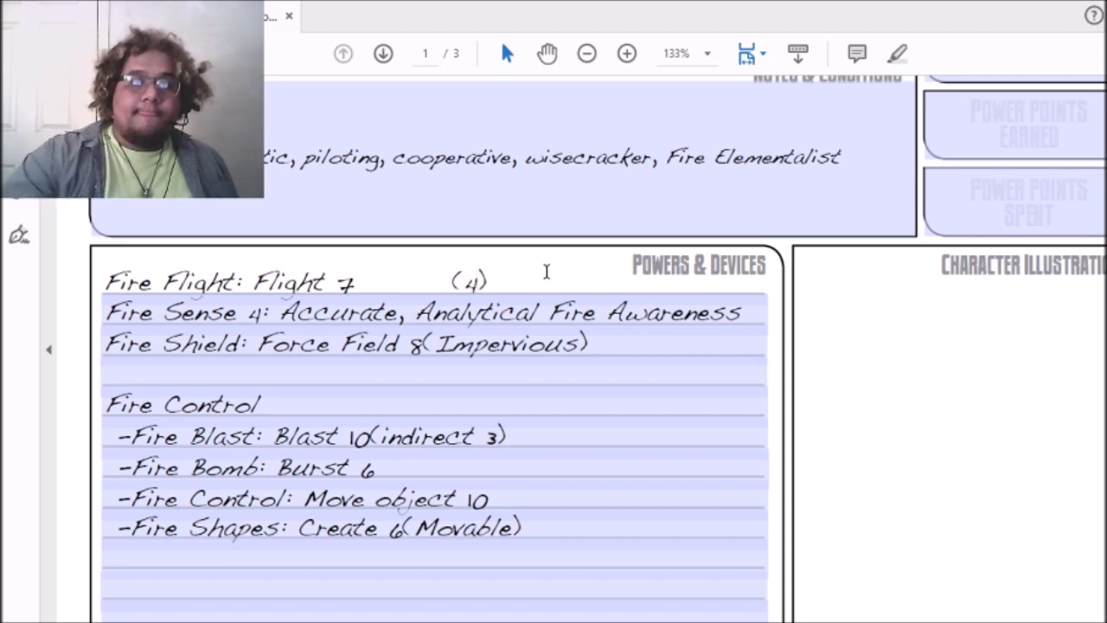
key("BackSpace")
type("12")
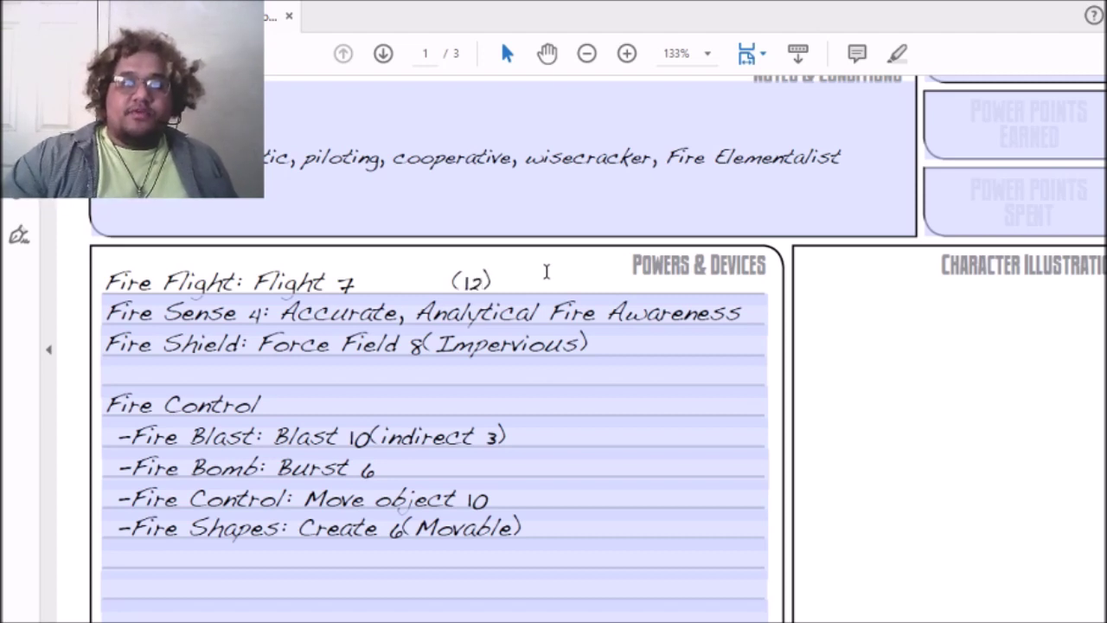
Step: Add a cost of (16) after the Fire Shield: Force Field 8 (Impervious) entry
left_click(238, 315)
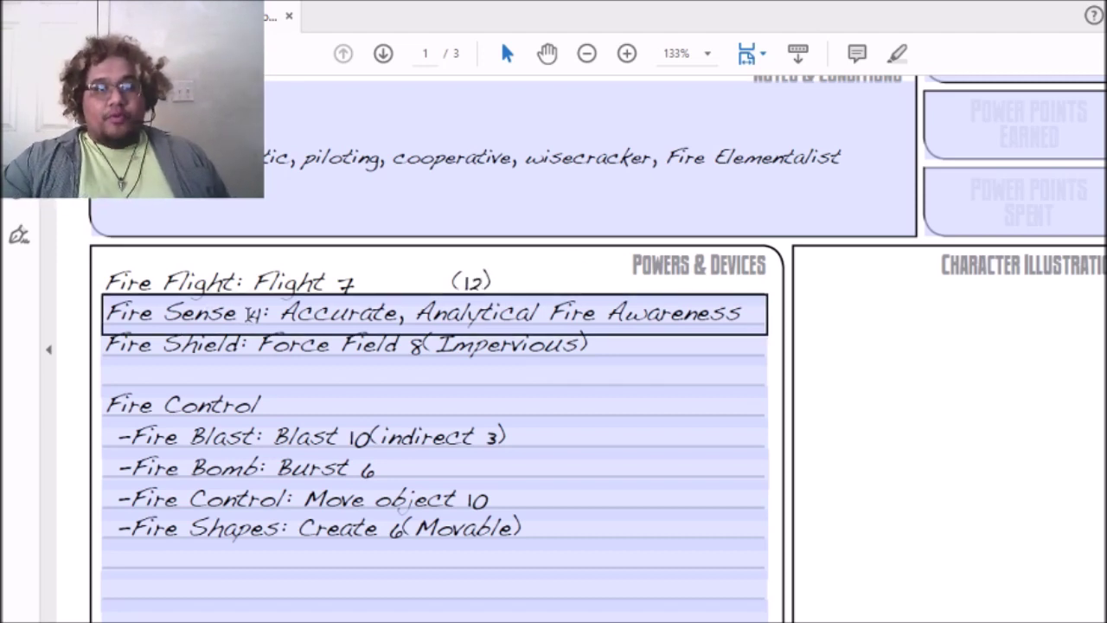
left_click(408, 259)
left_click(523, 333)
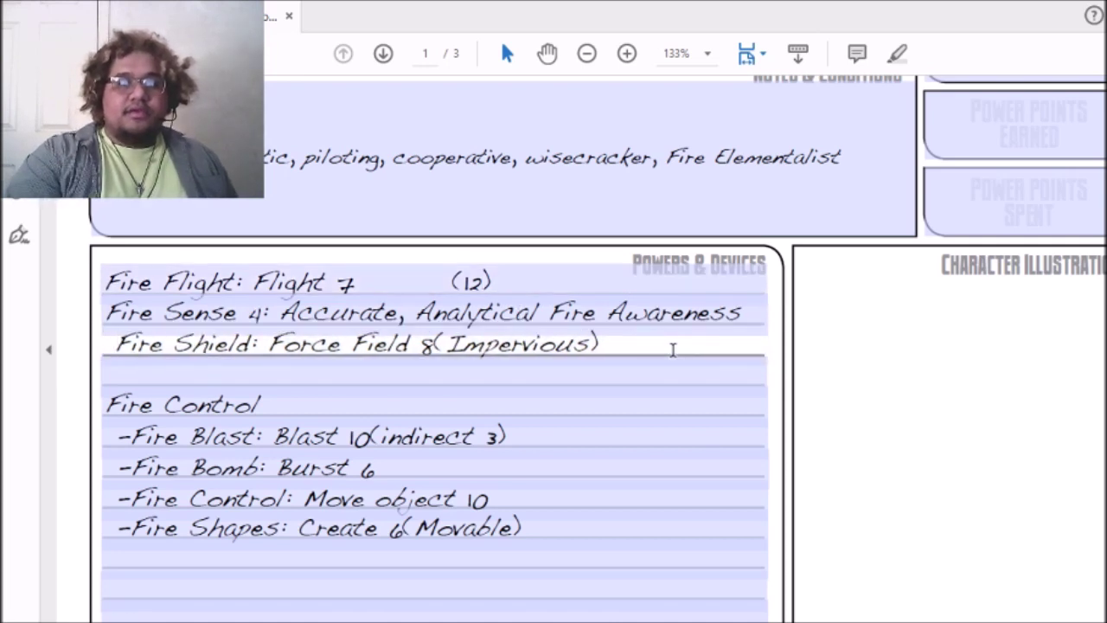
key("BackSpace")
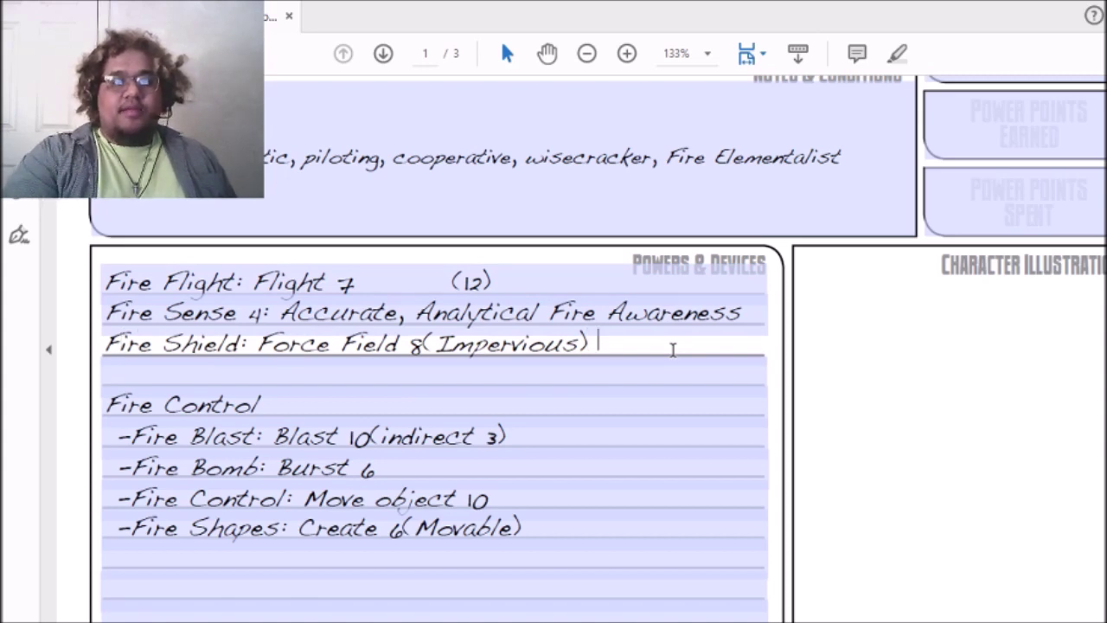
type("/9")
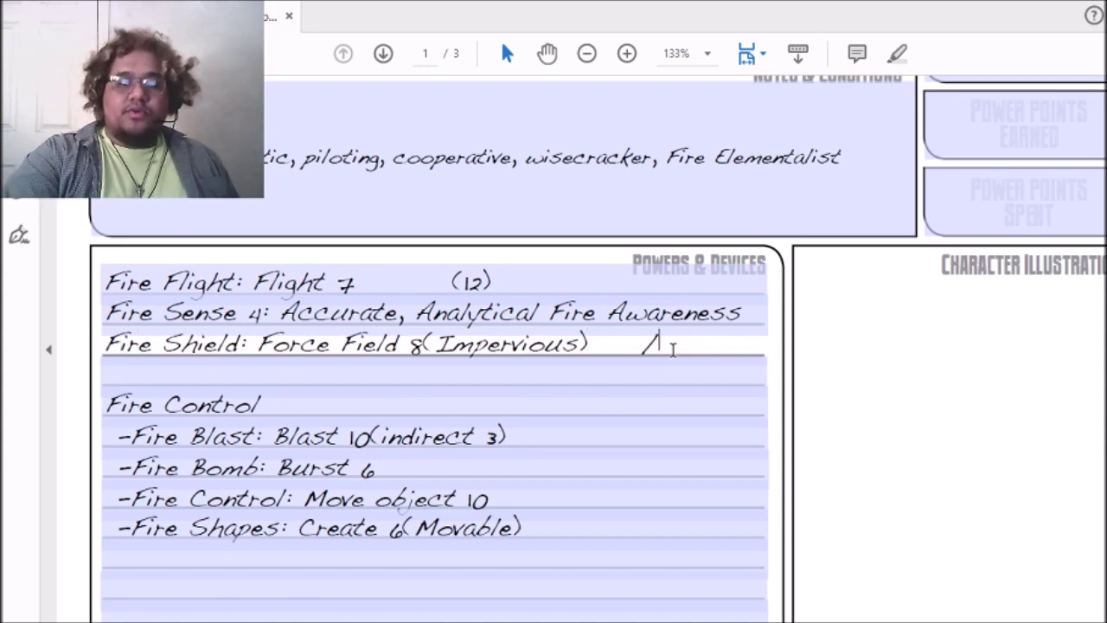
key("BackSpace")
key("BackSpace")
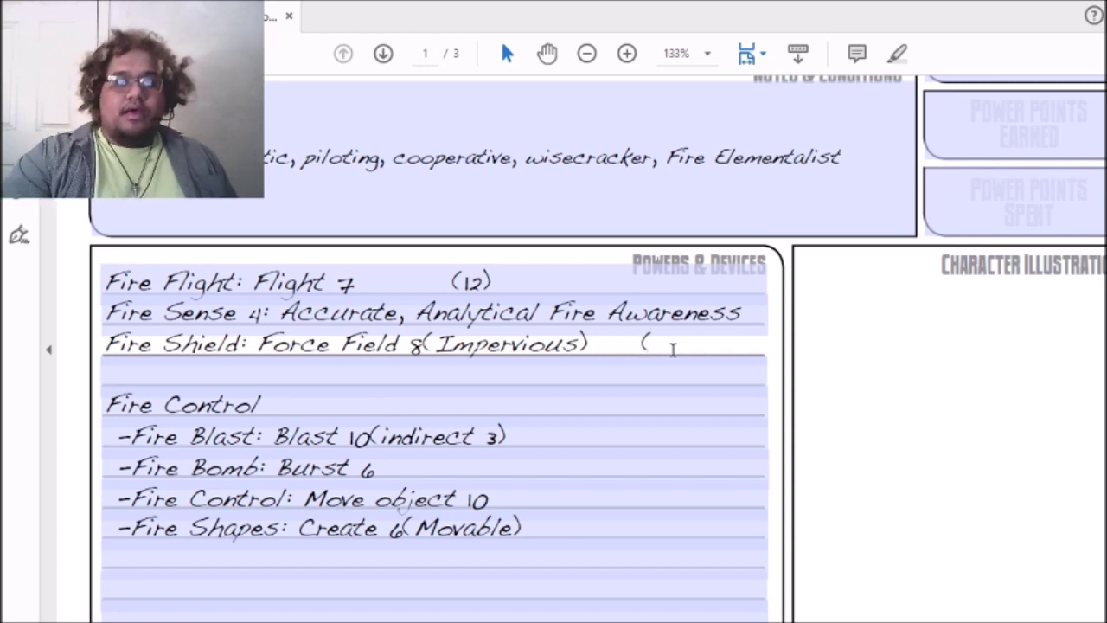
type("(16")
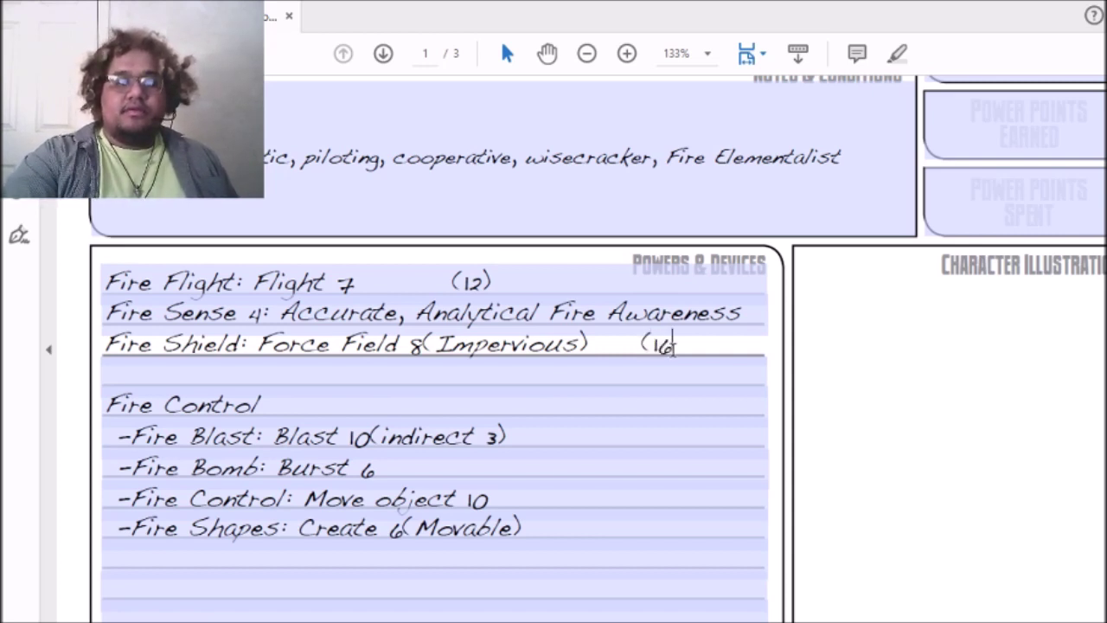
type(")")
Step: Enter 32 as the Powers power point total in the sheet's header
left_click(379, 411)
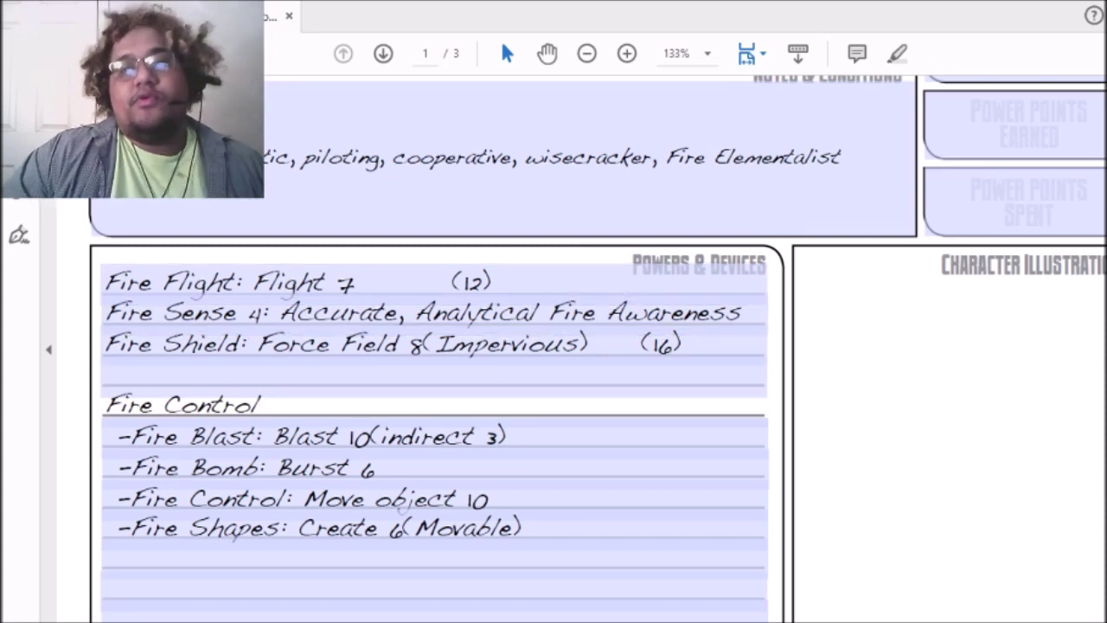
scroll(259, 404, "up", 10)
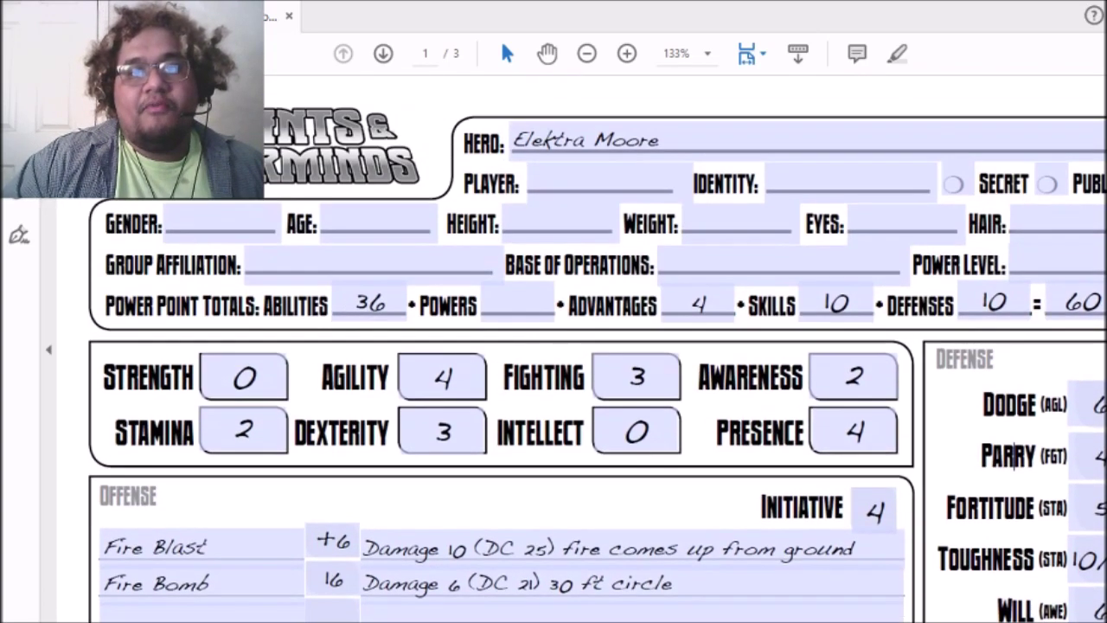
left_click(489, 292)
type("32")
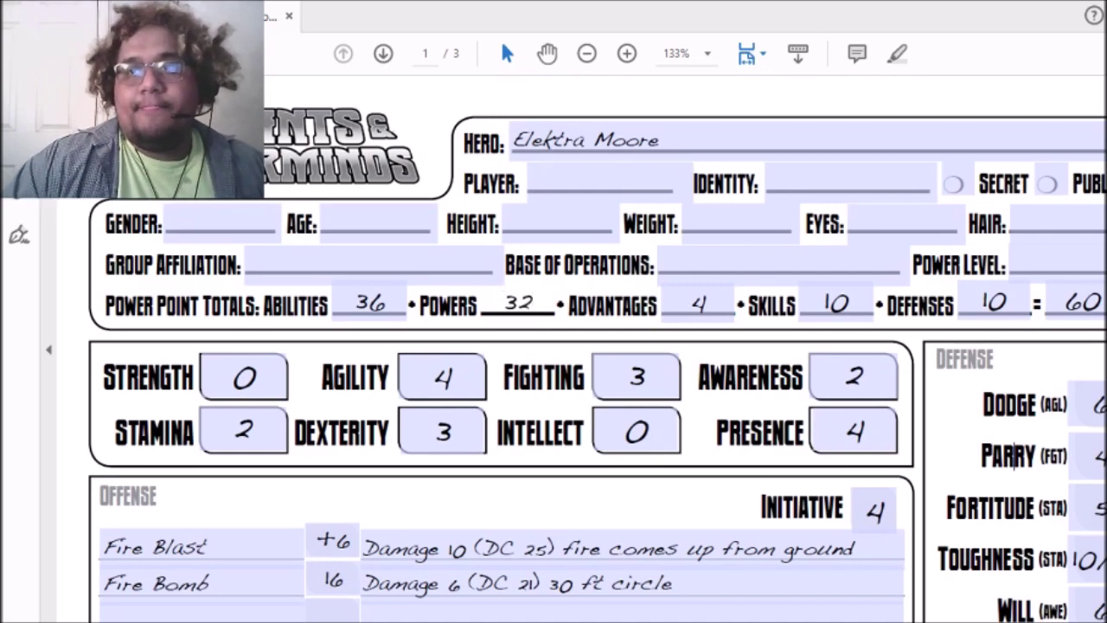
Step: Add a cost of (13) after the Fire Blast: Blast 10 (indirect 3) entry under Fire Control
scroll(1012, 456, "down", 10)
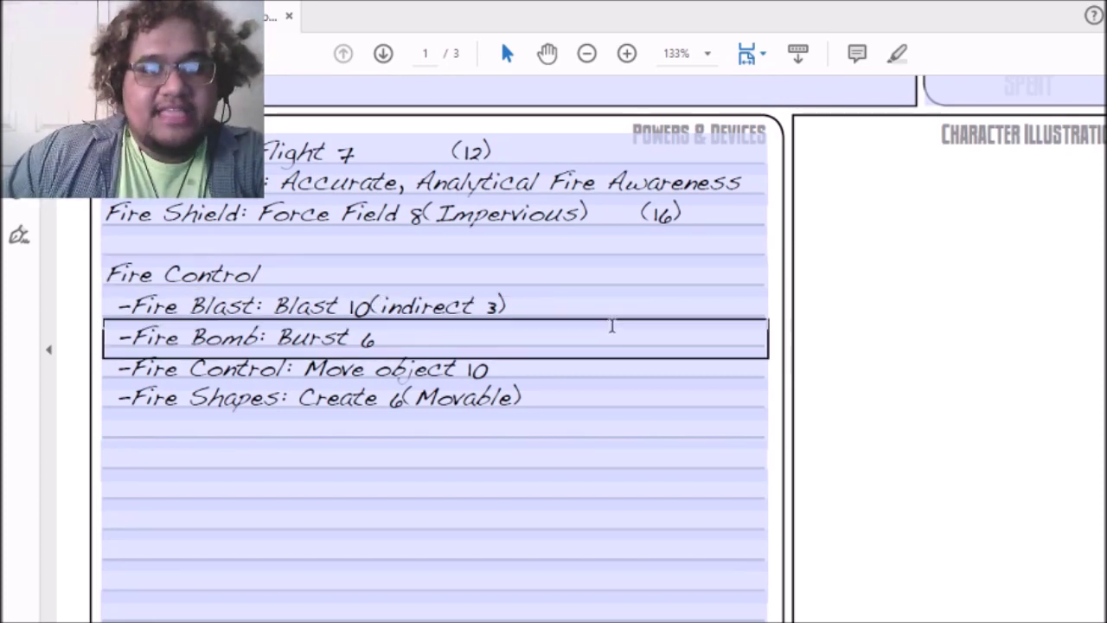
left_click(633, 299)
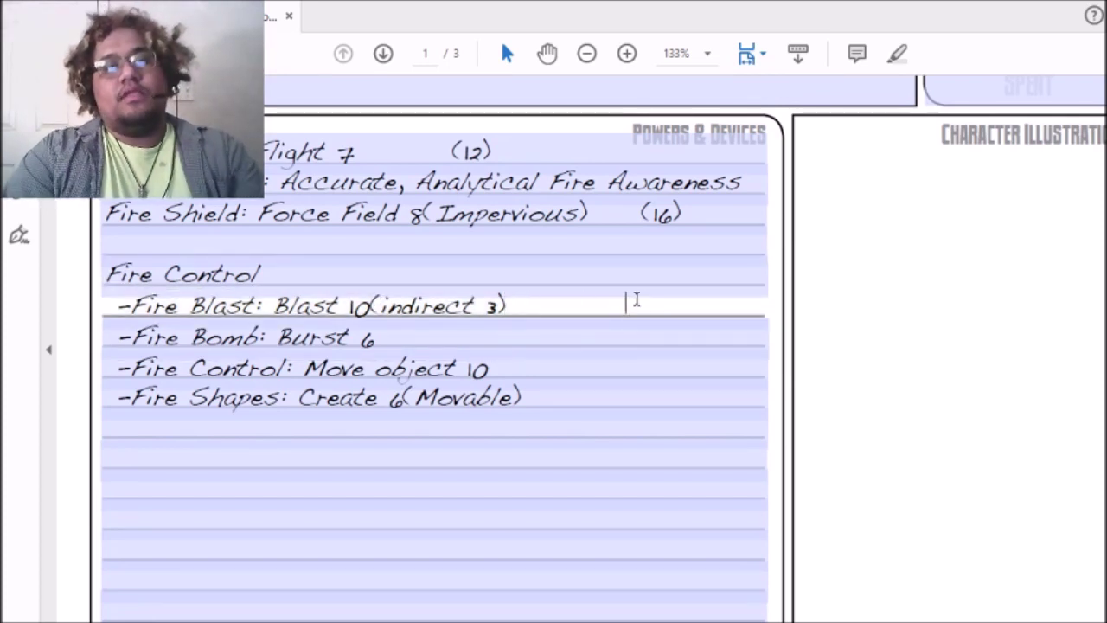
type("(13")
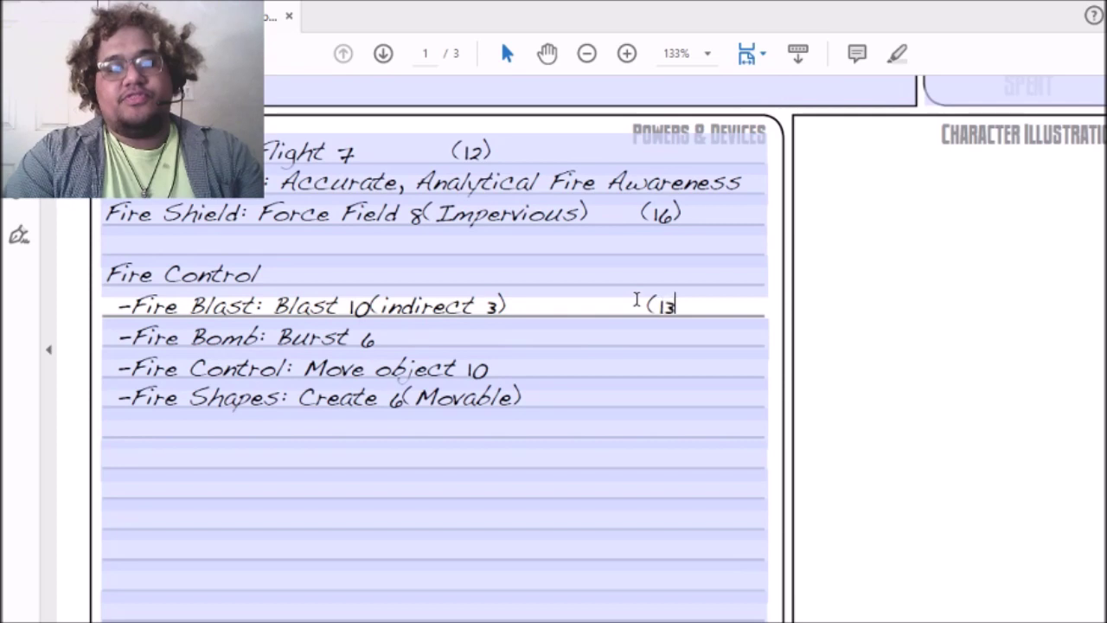
type(")")
Step: Add a cost of (12) after the Fire Bomb: Burst 6 entry
left_click(379, 342)
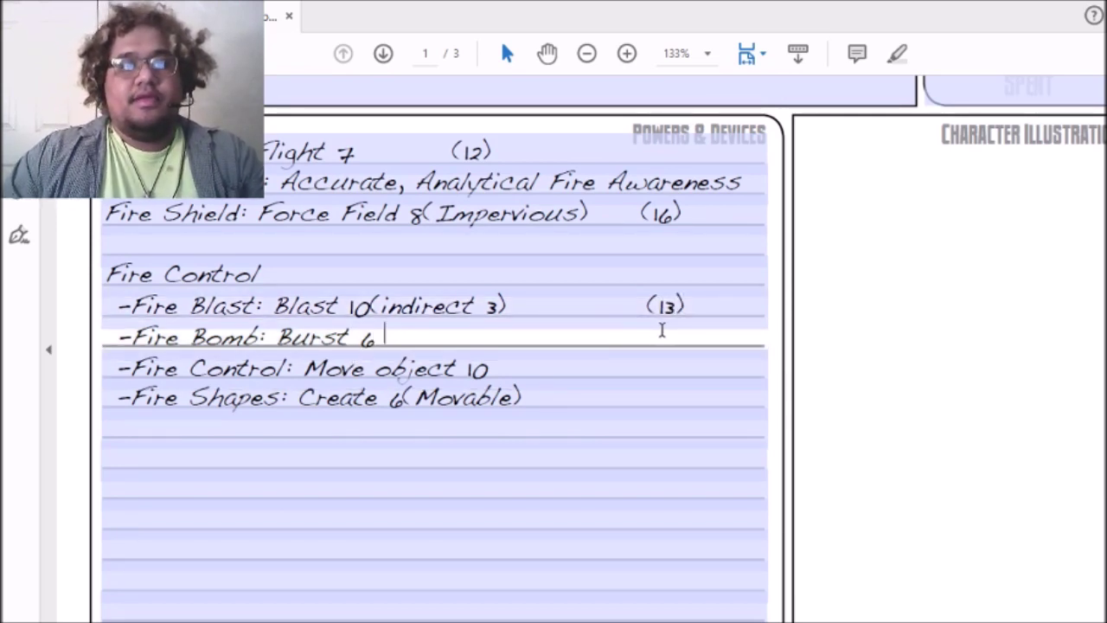
type("(120")
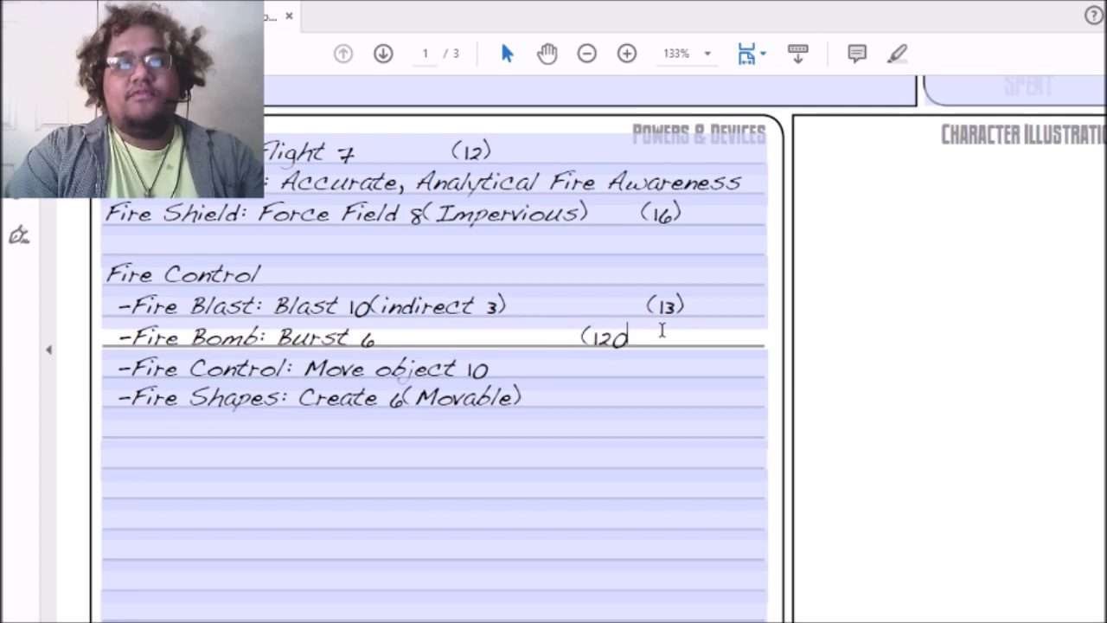
key("BackSpace")
type(")")
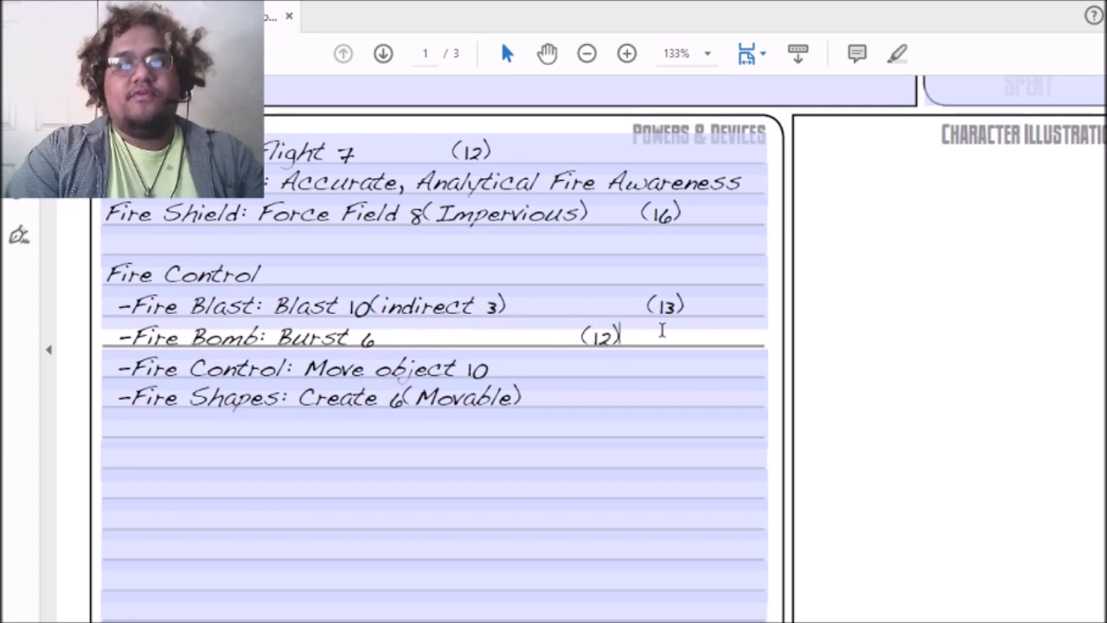
Step: Remove the rank from the Fire Control: Move object entry
left_click(601, 373)
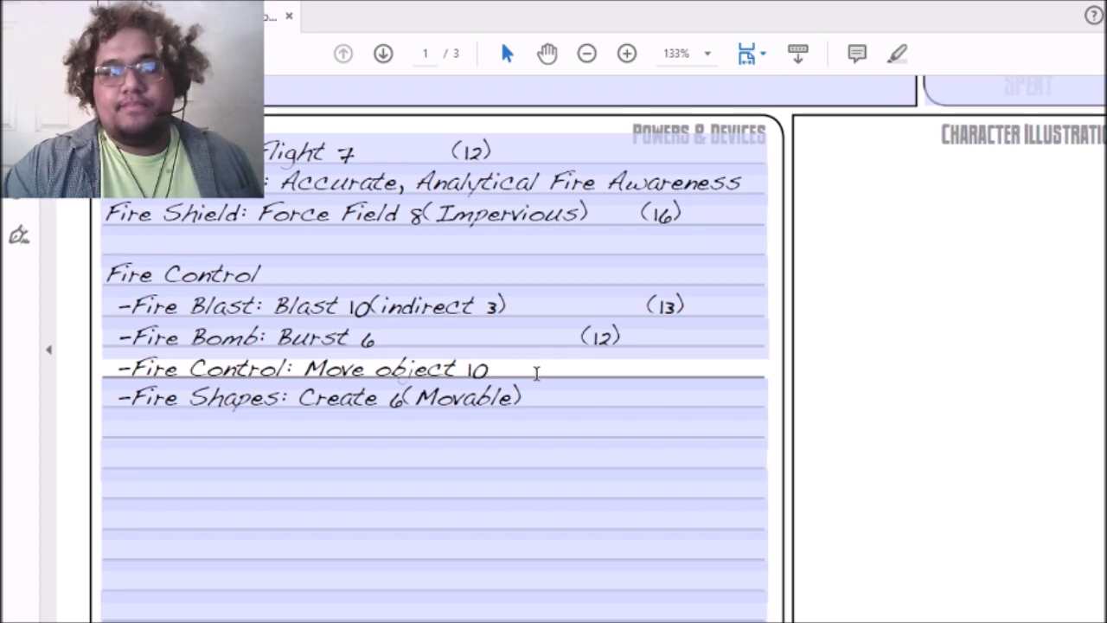
key("BackSpace")
key("BackSpace")
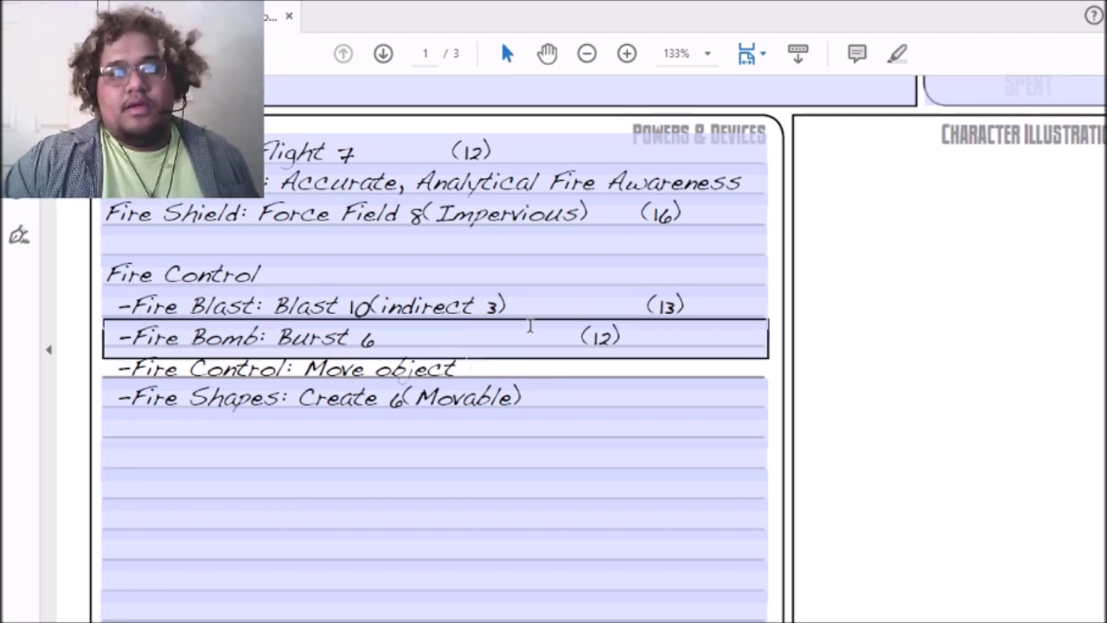
Step: Replace the cost after the Fire Blast entry with (23), aligned with the Fire Bomb cost below it
left_click(708, 299)
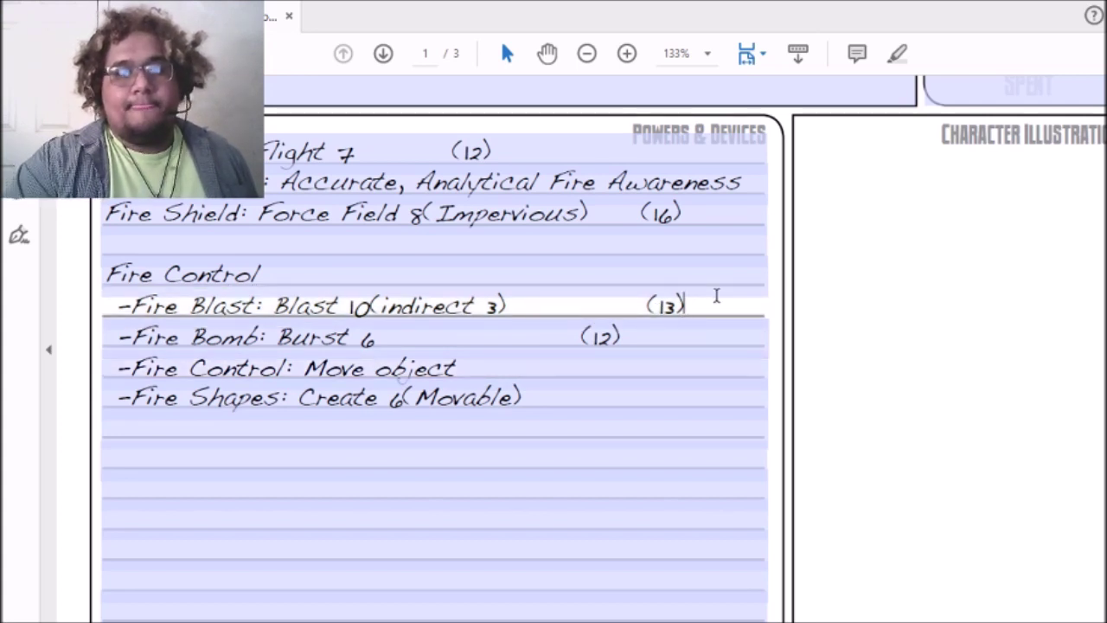
key("BackSpace")
key("BackSpace")
key("BackSpace")
key("BackSpace")
key("BackSpace")
key("BackSpace")
key("BackSpace")
key("BackSpace")
key("BackSpace")
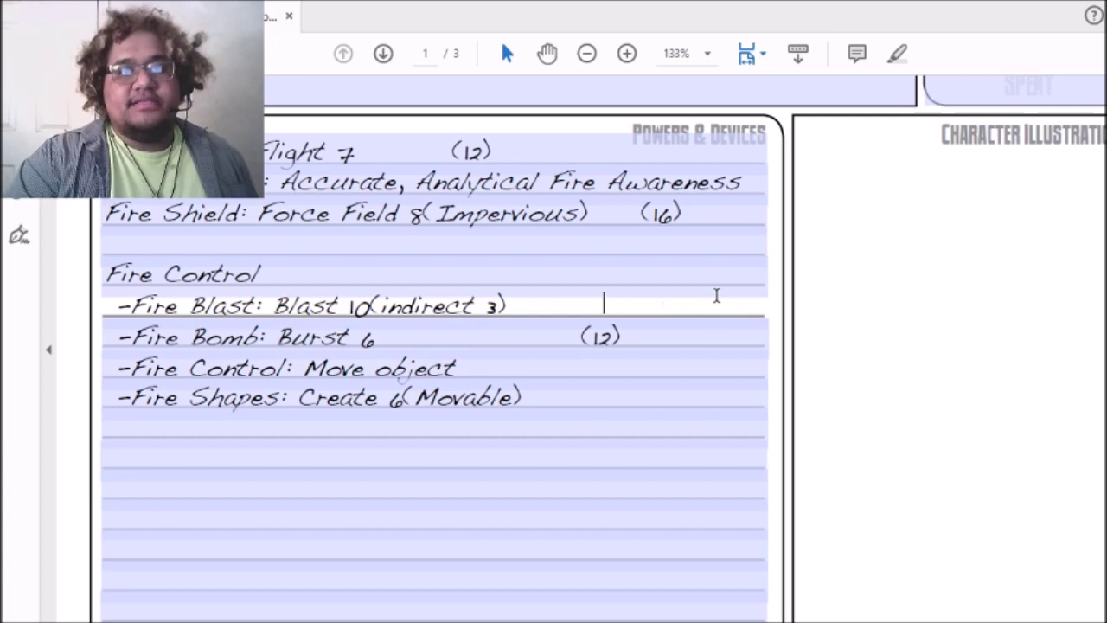
key("BackSpace")
key("BackSpace")
key("BackSpace")
key("BackSpace")
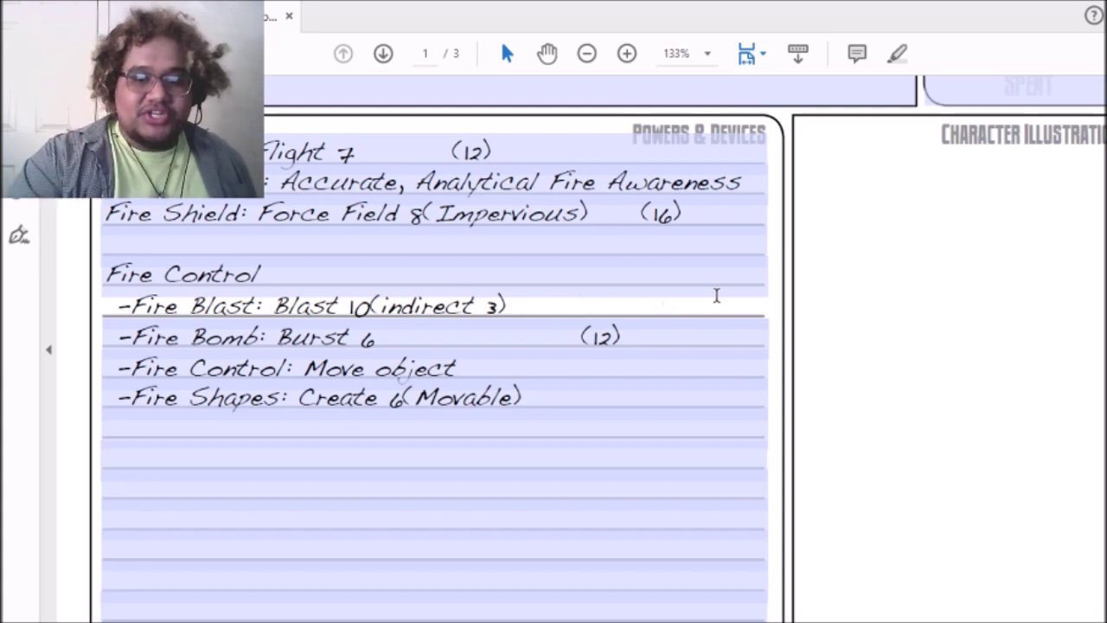
type("(23")
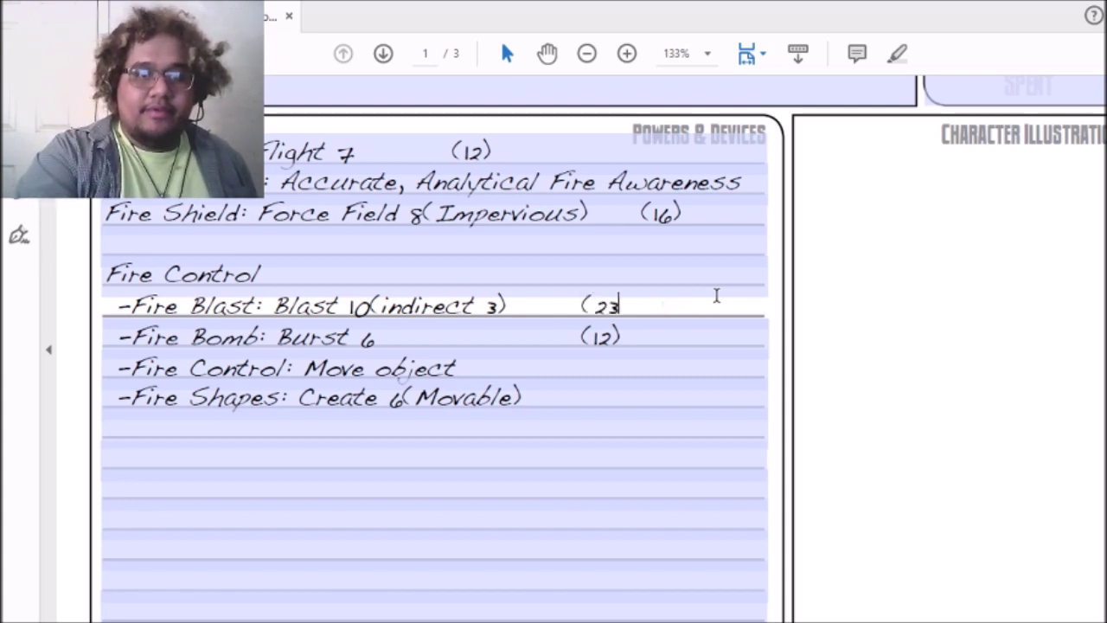
type(")")
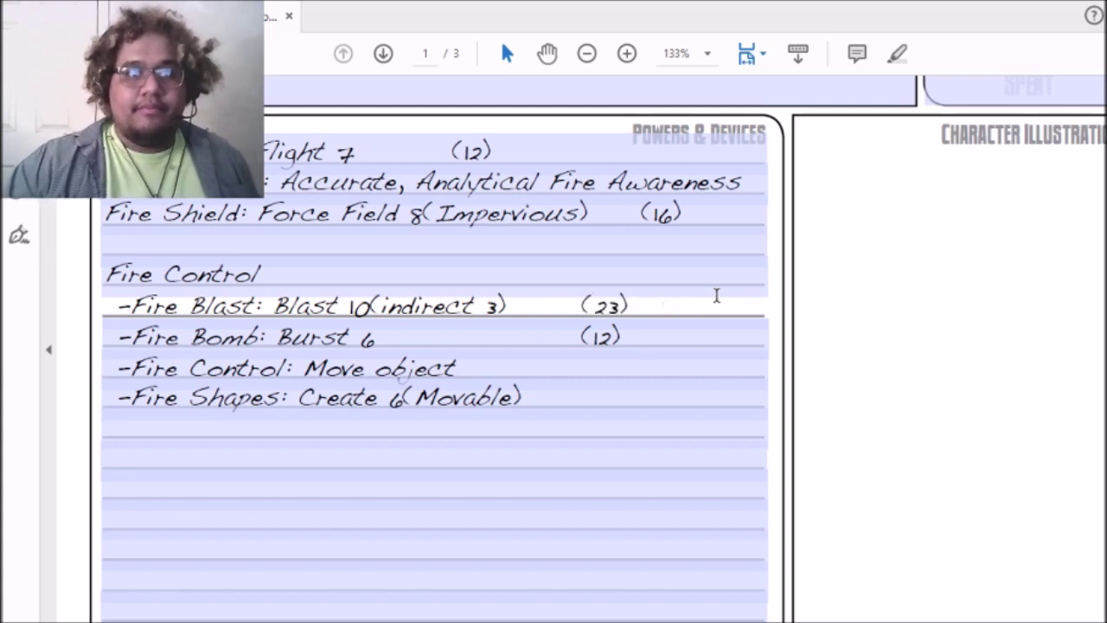
key("Tab")
key("Tab")
key("Tab")
key("Tab")
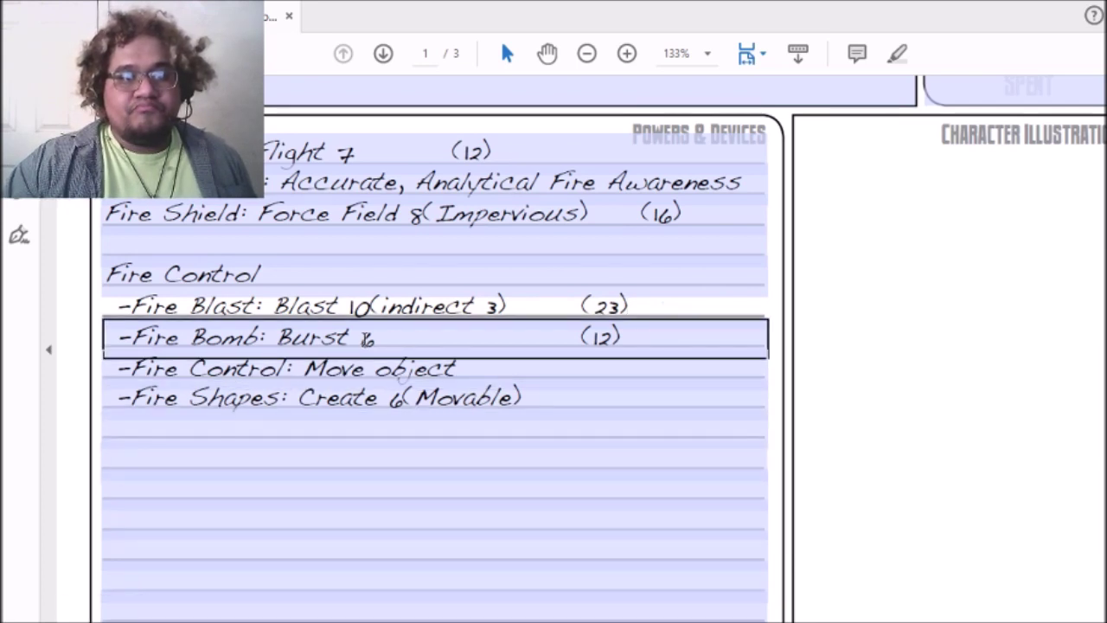
left_click(384, 335)
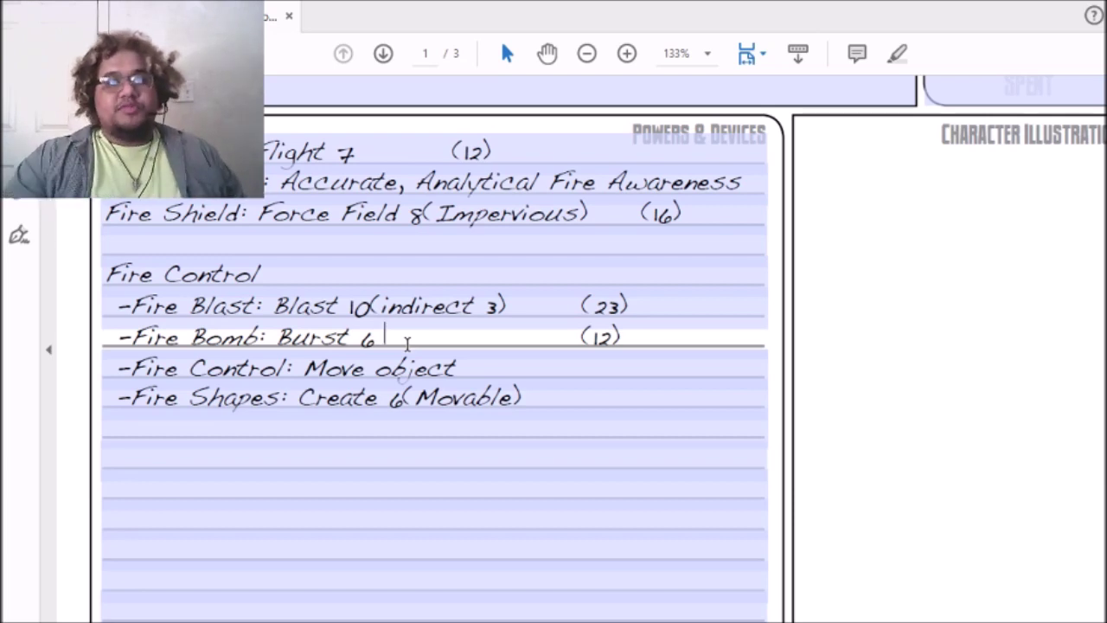
Step: Add a cost of (18) after the Fire Shapes: Create 6 (Movable) entry
left_click(625, 401)
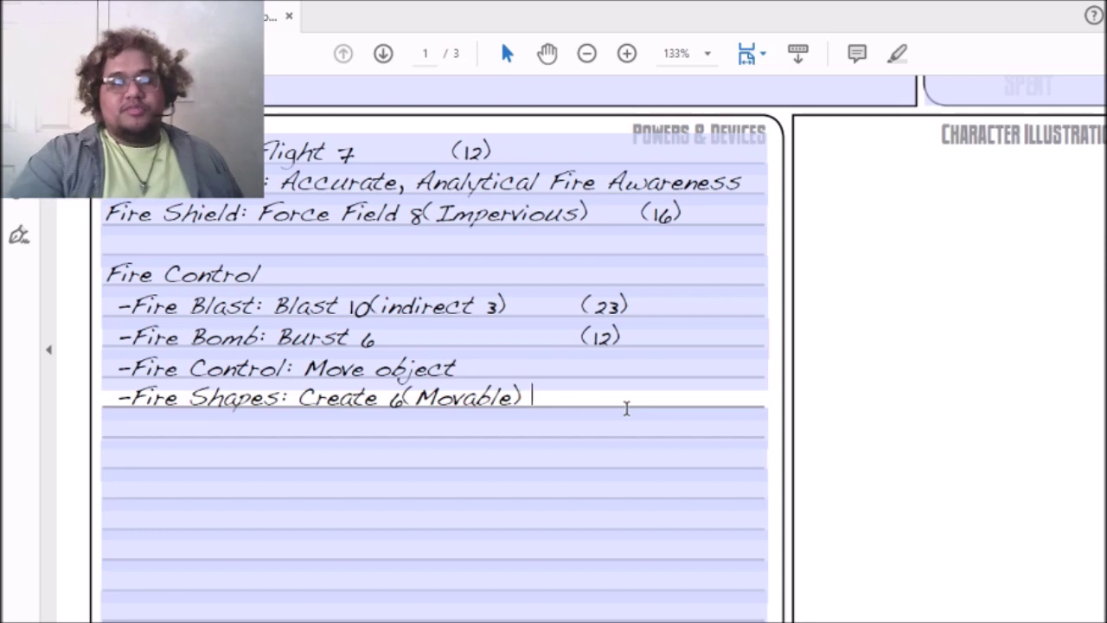
type("(")
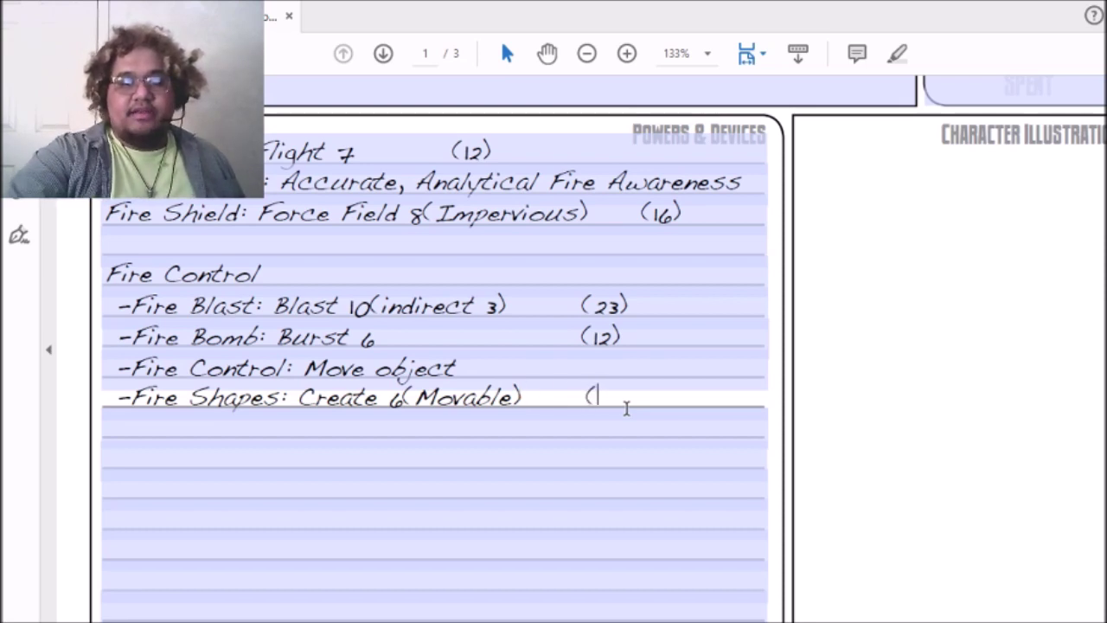
type("18")
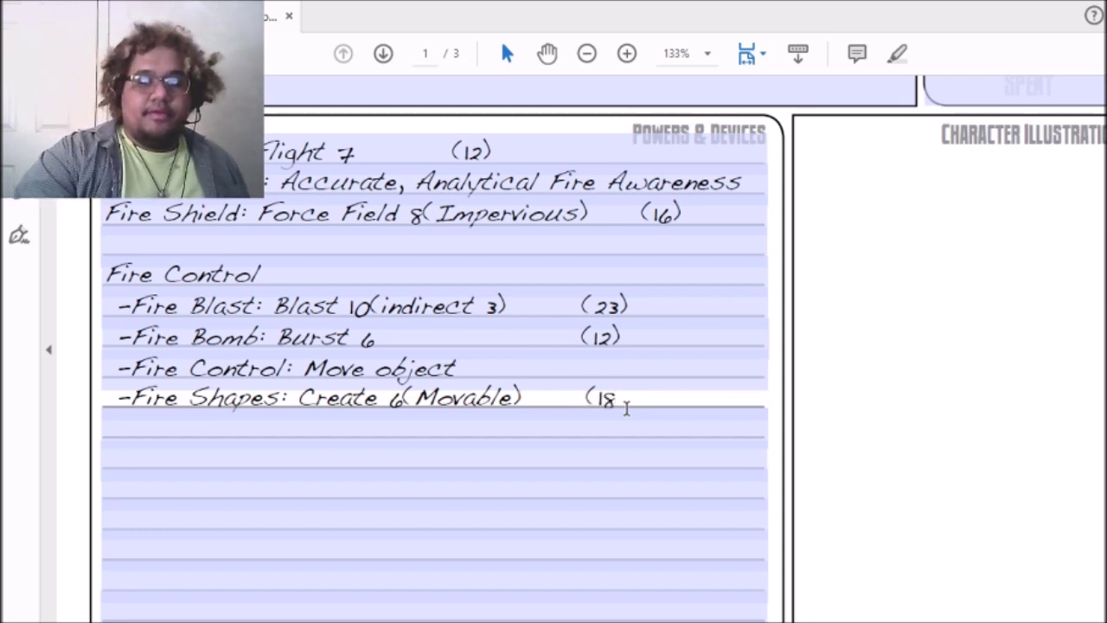
type(")")
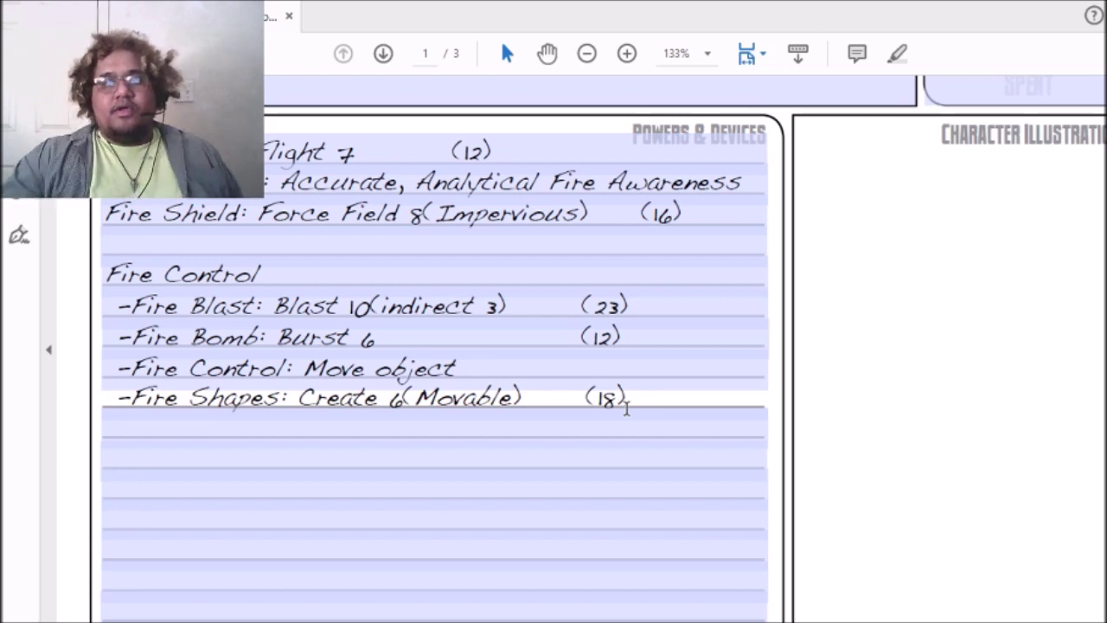
Step: Change the cost after the Fire Bomb: Burst 6 entry to (18)
left_click(610, 335)
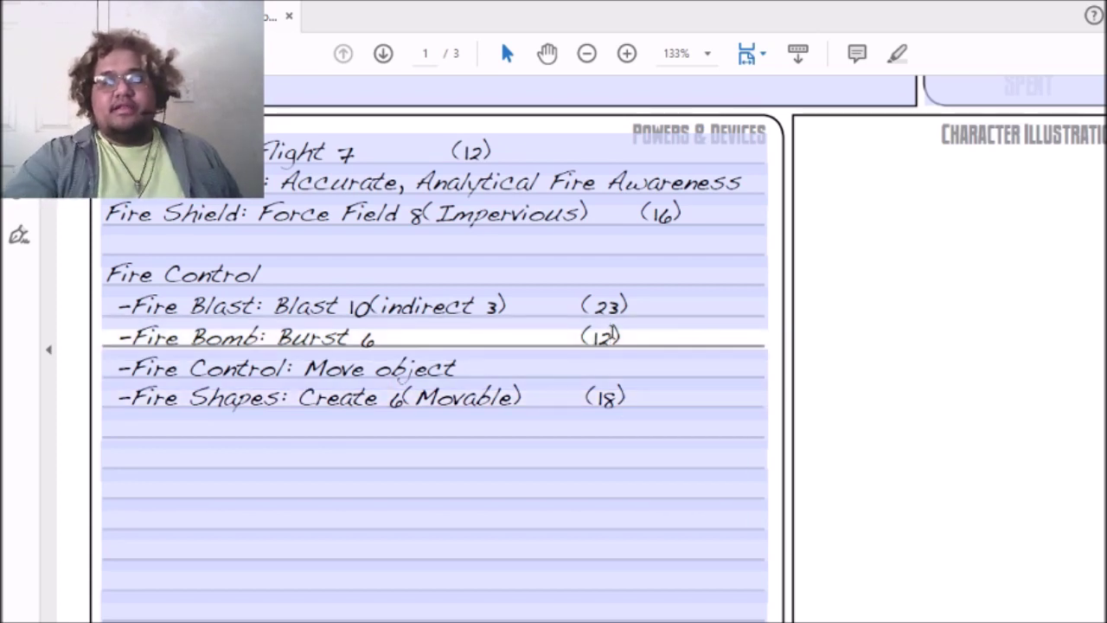
key("BackSpace")
type("8")
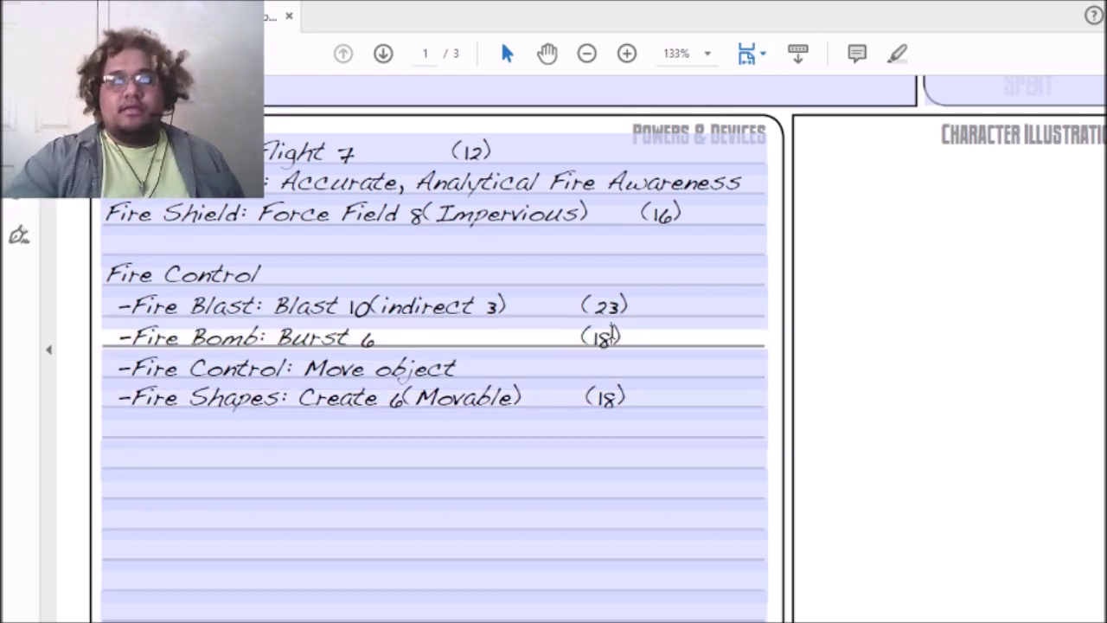
Step: Add rank 10 and a cost of (20) to the Fire Control: Move object entry, aligned with the costs around it
left_click(580, 358)
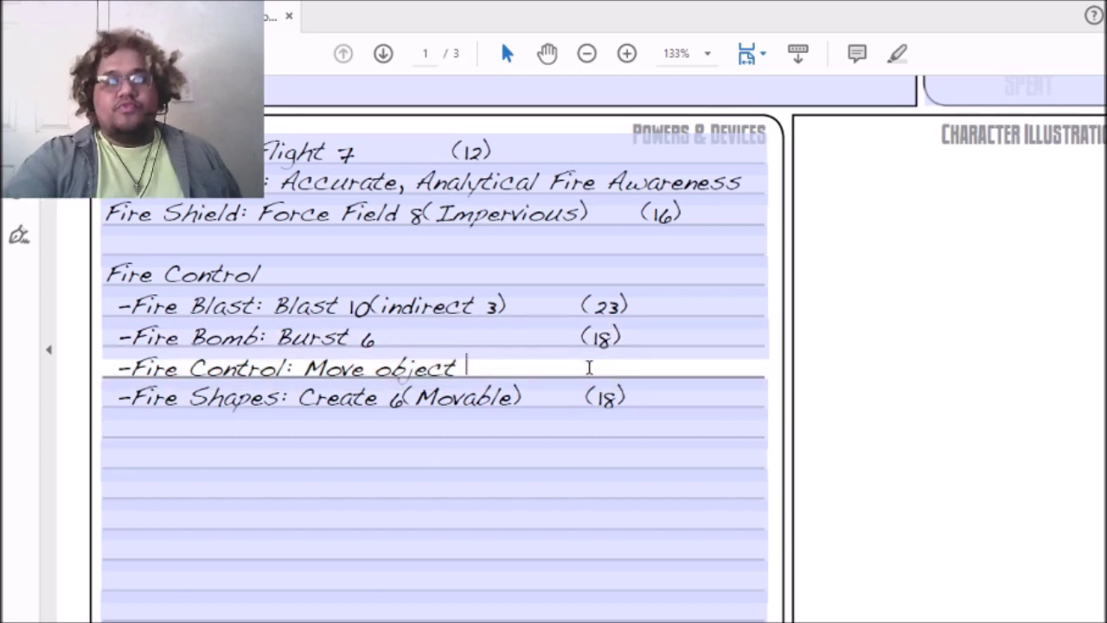
type("10")
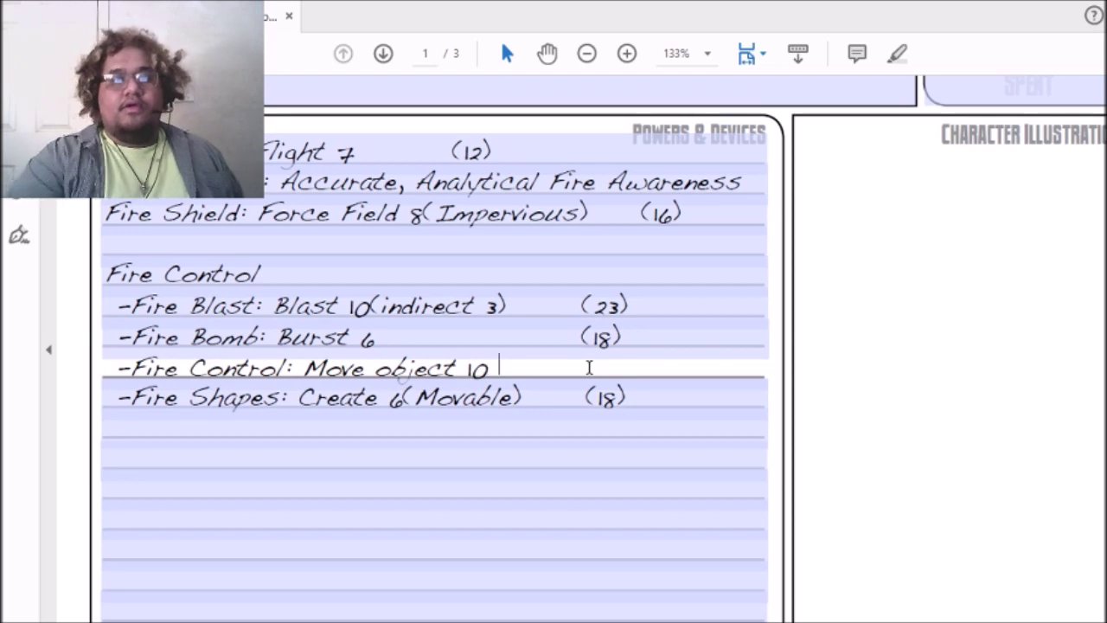
type("            (")
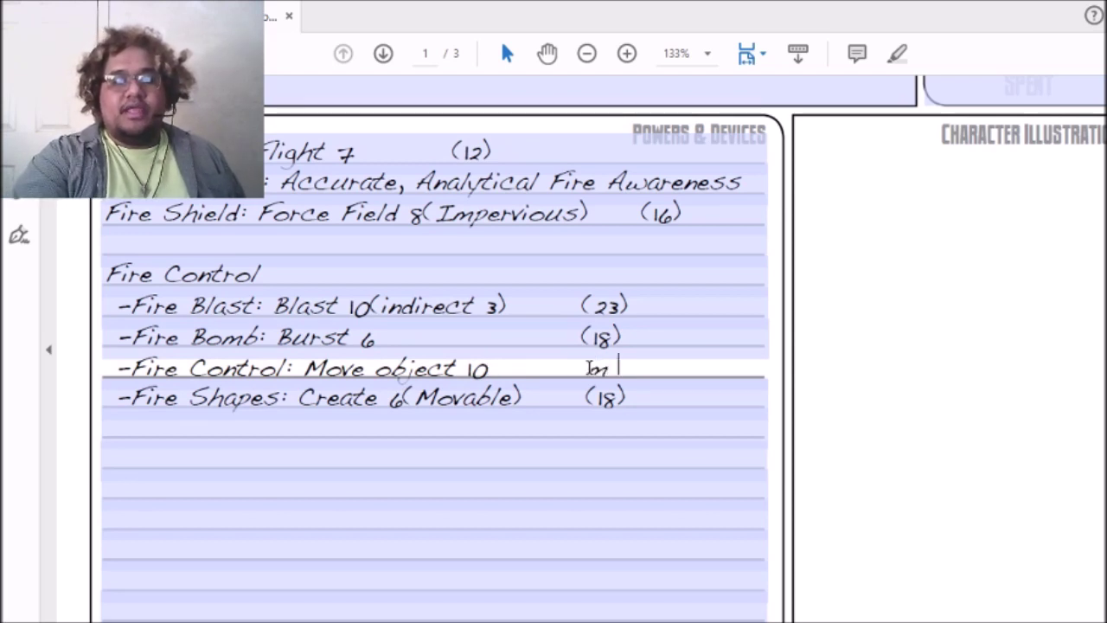
key("BackSpace")
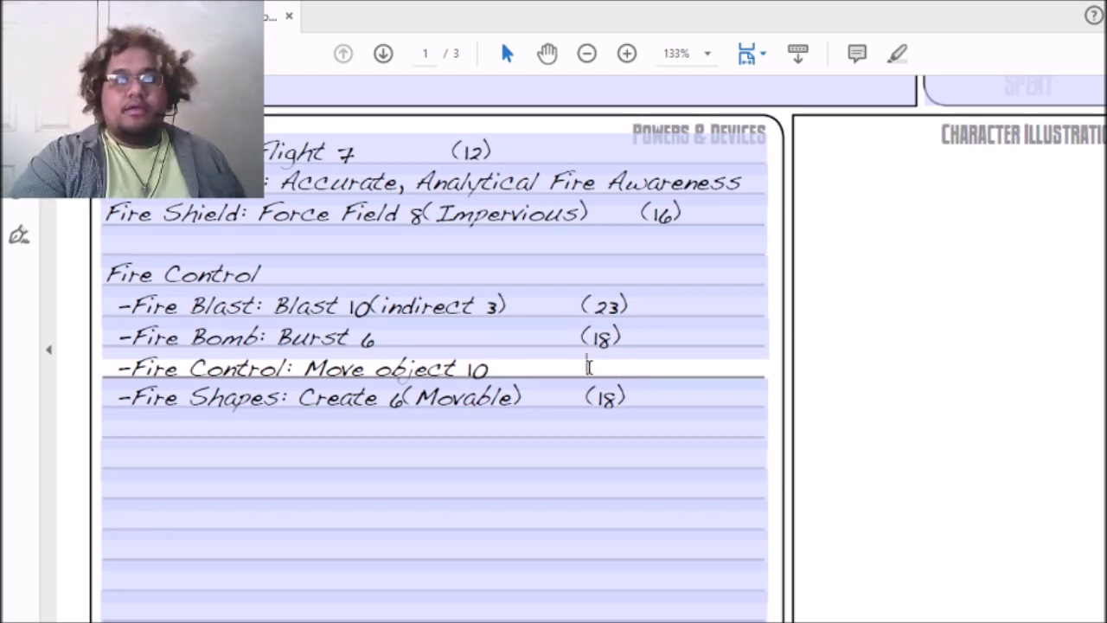
type("(20")
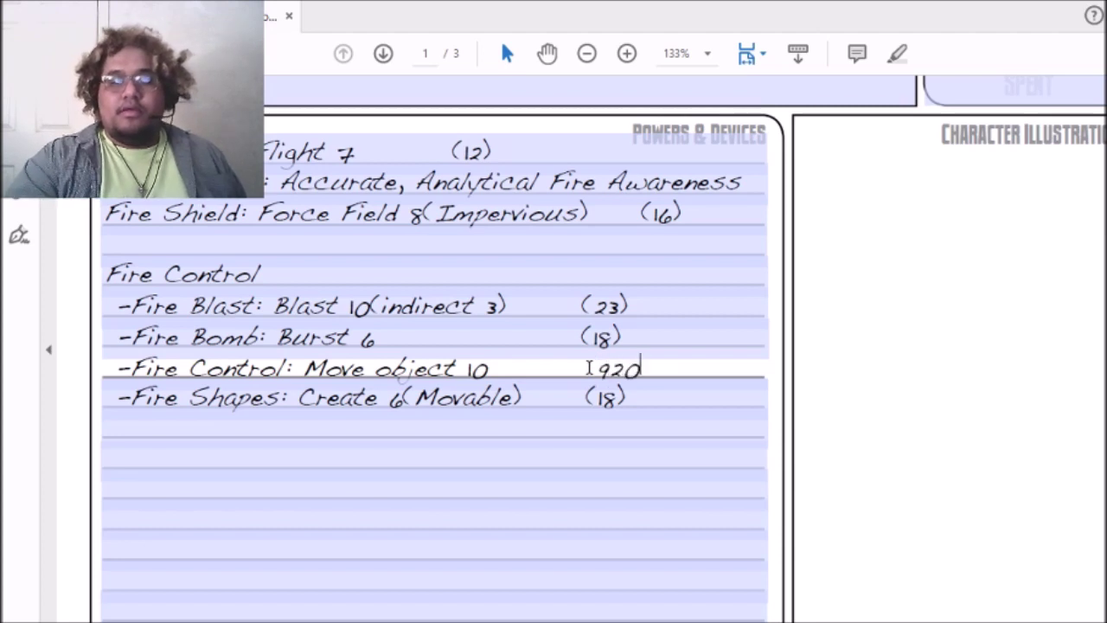
type(" 0")
key("BackSpace")
key("BackSpace")
key("BackSpace")
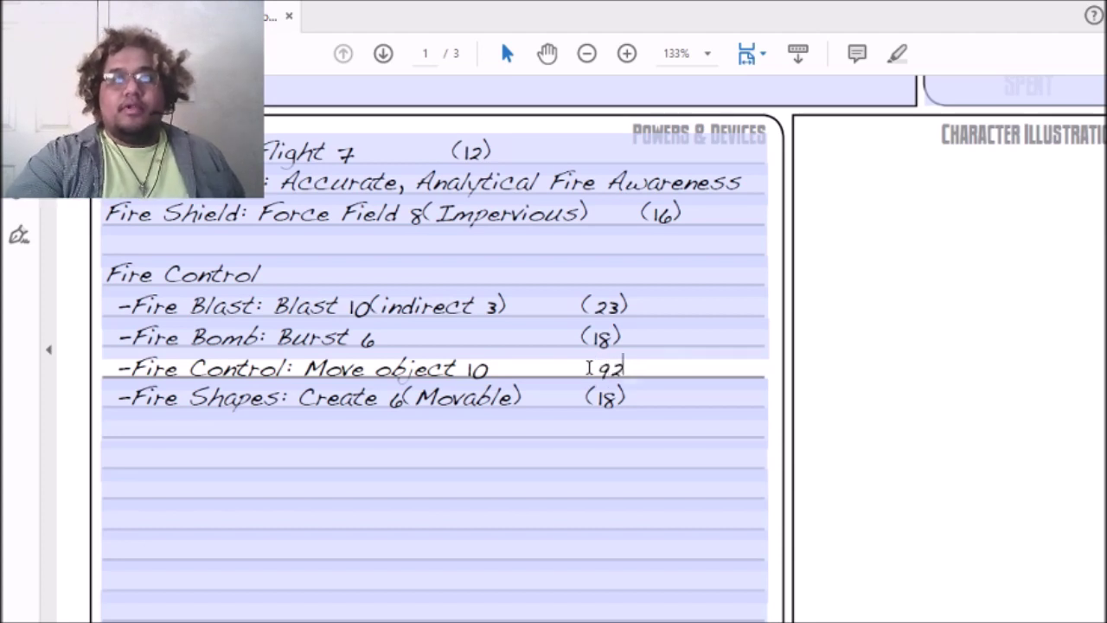
key("BackSpace")
key("BackSpace")
key("BackSpace")
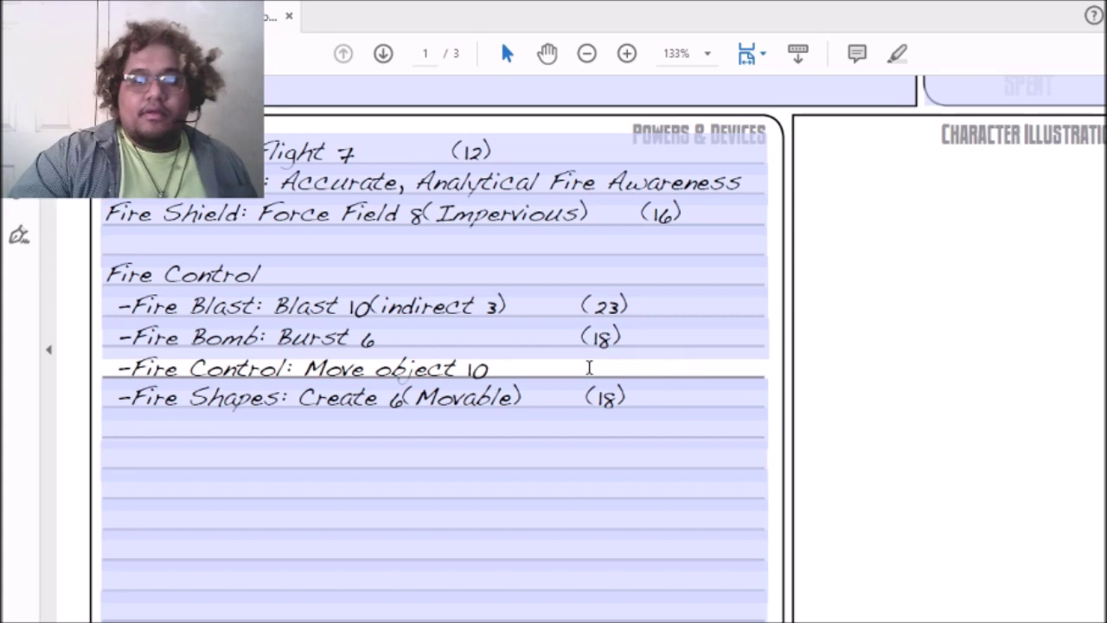
type("(20")
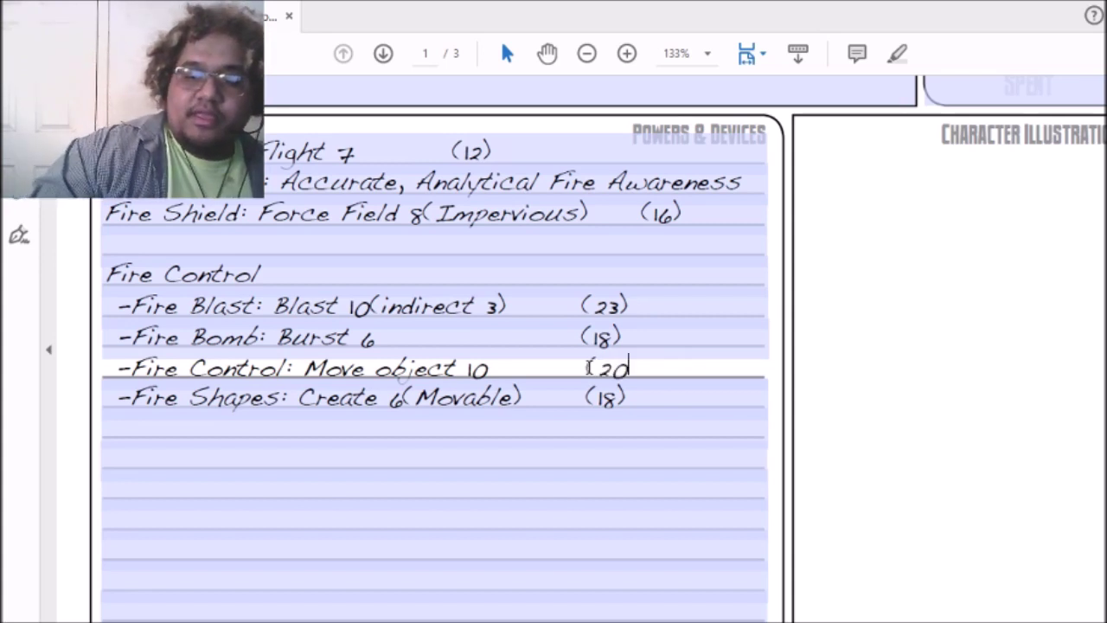
type(")")
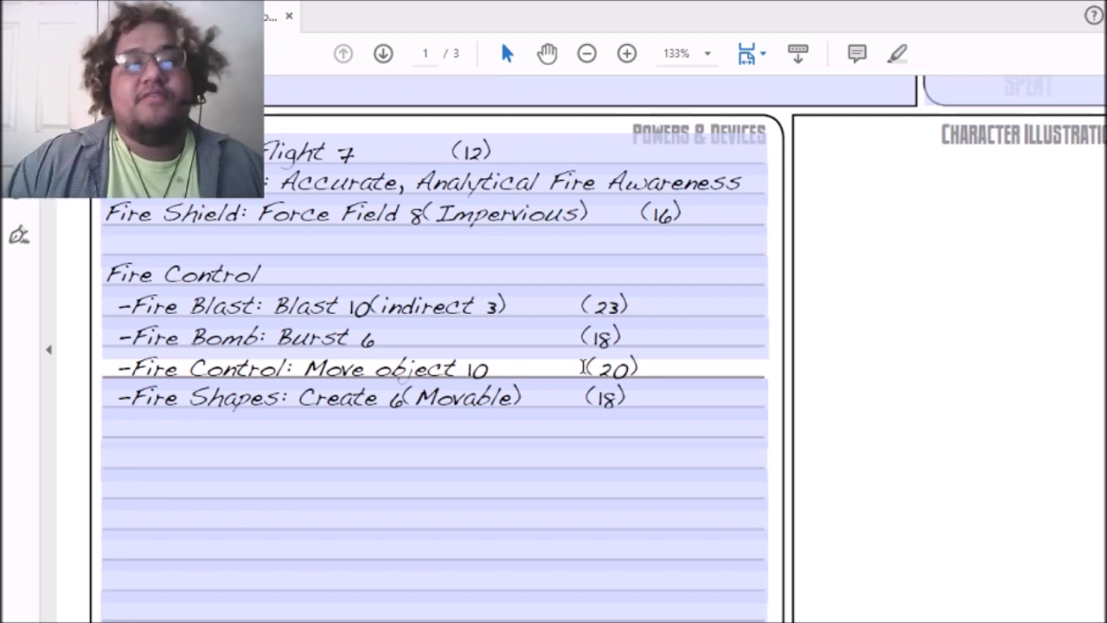
left_click(463, 344)
left_click(400, 337)
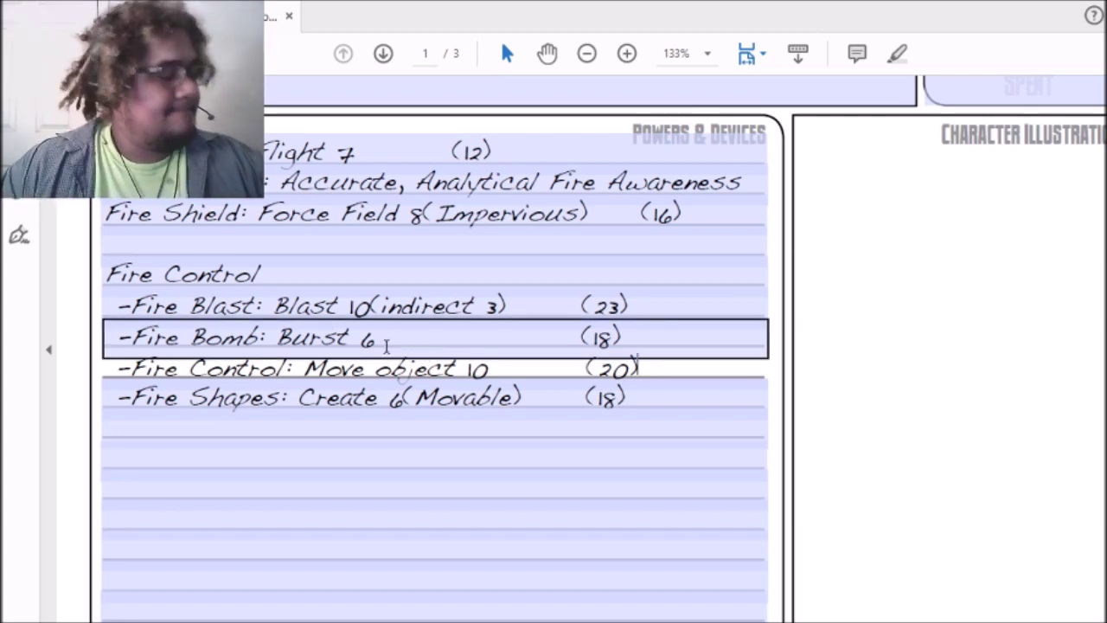
left_click(496, 302)
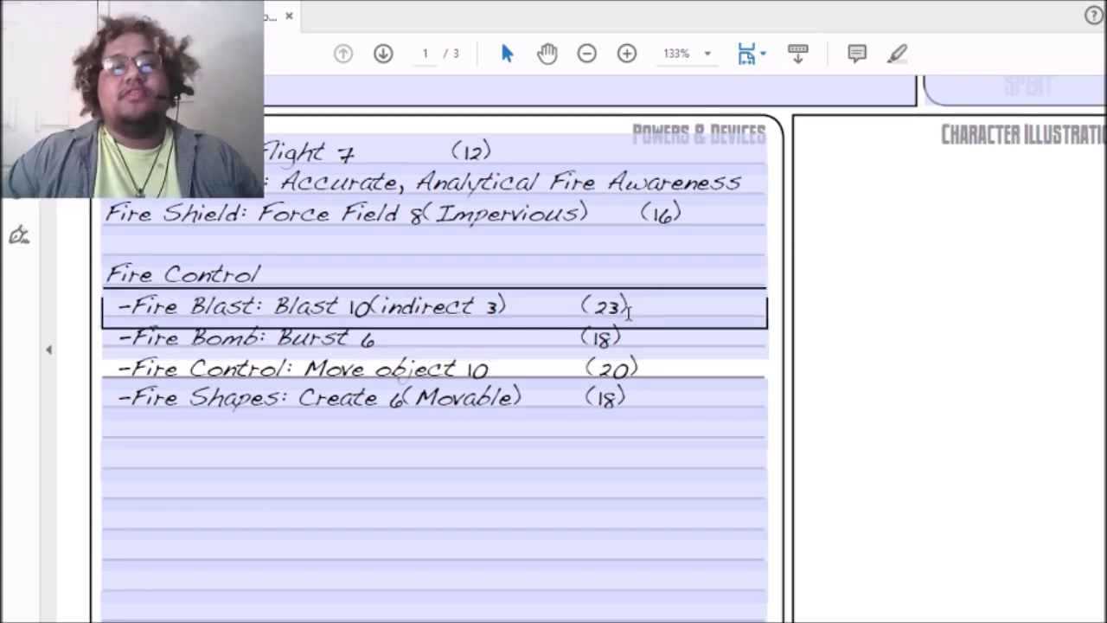
left_click(637, 363)
left_click(570, 306)
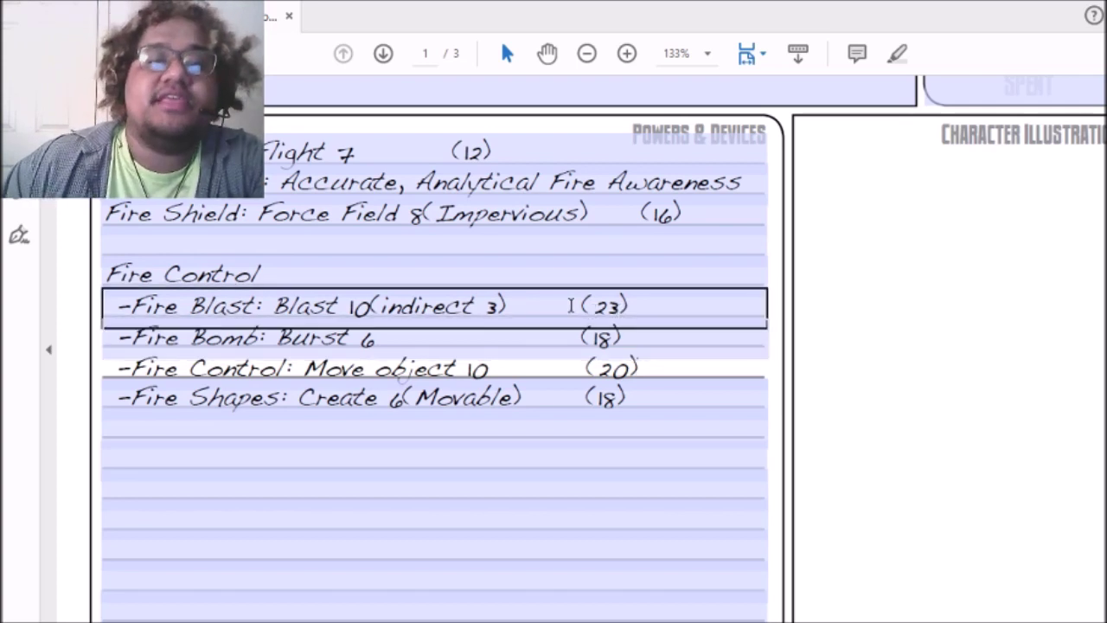
left_click(379, 275)
left_click(387, 302)
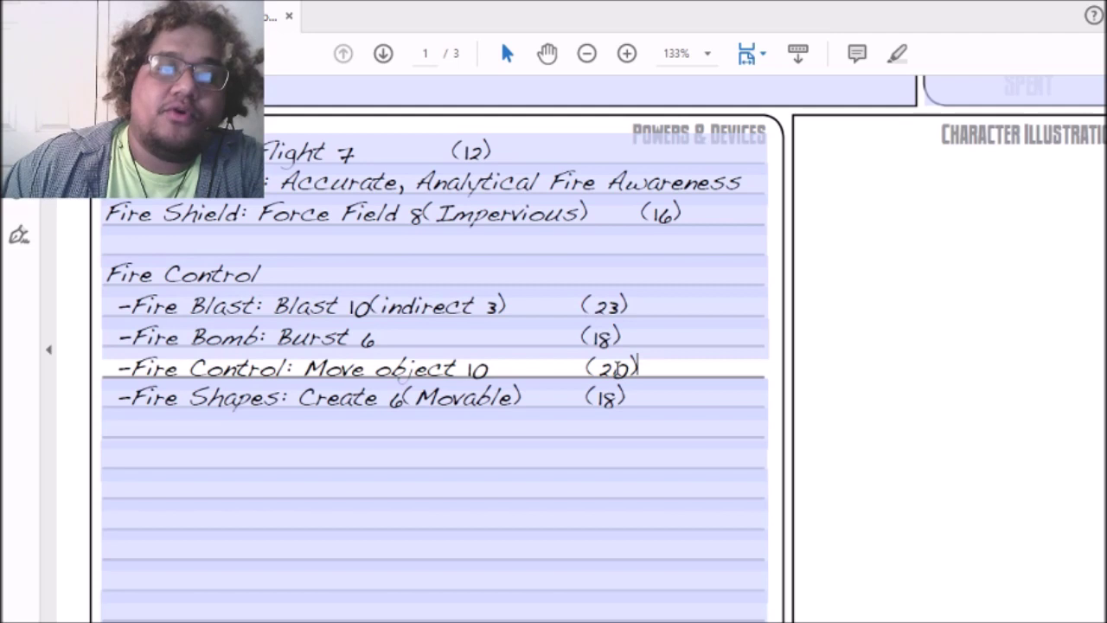
Step: Add a total cost of (26) after the Fire Control heading above the list of fire powers
left_click(353, 277)
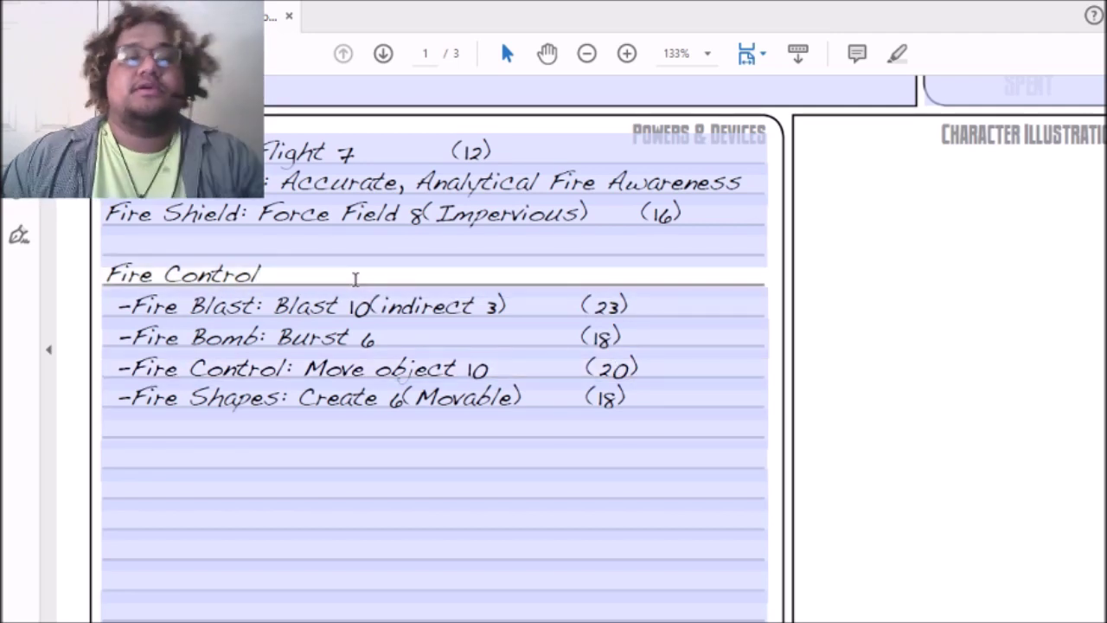
type("(")
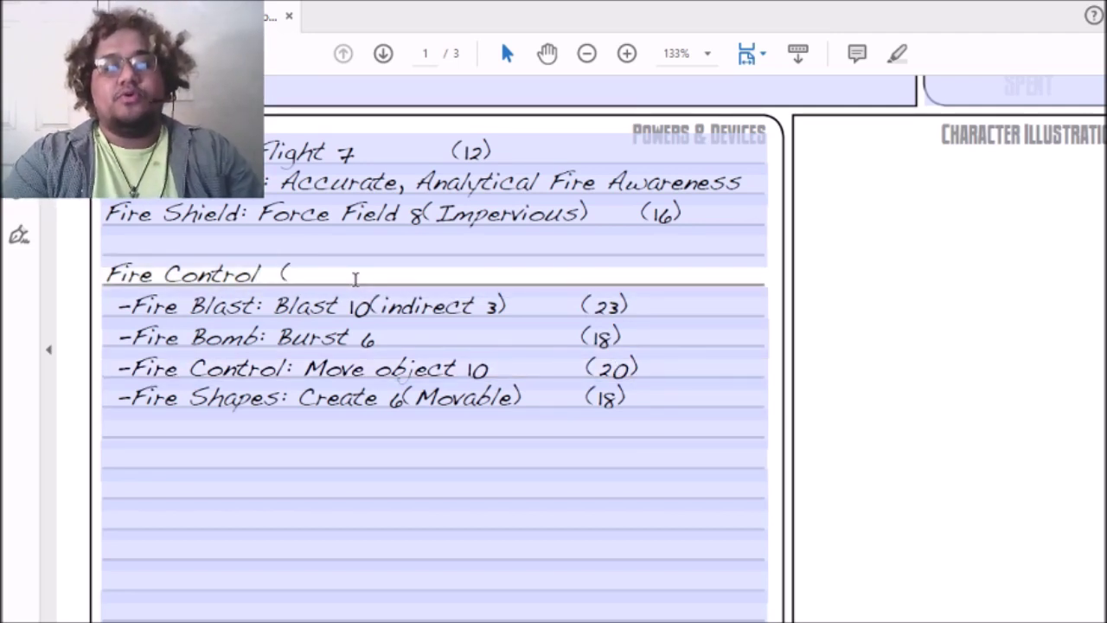
type("26)")
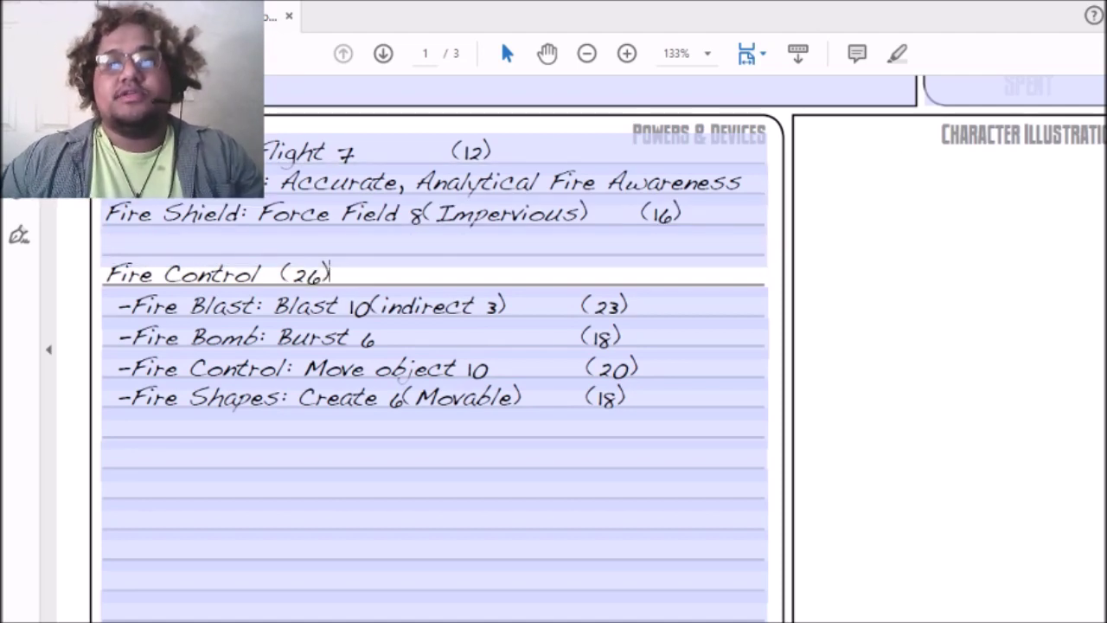
Step: Set the Powers value in the power point totals to 58
scroll(682, 274, "up", 10)
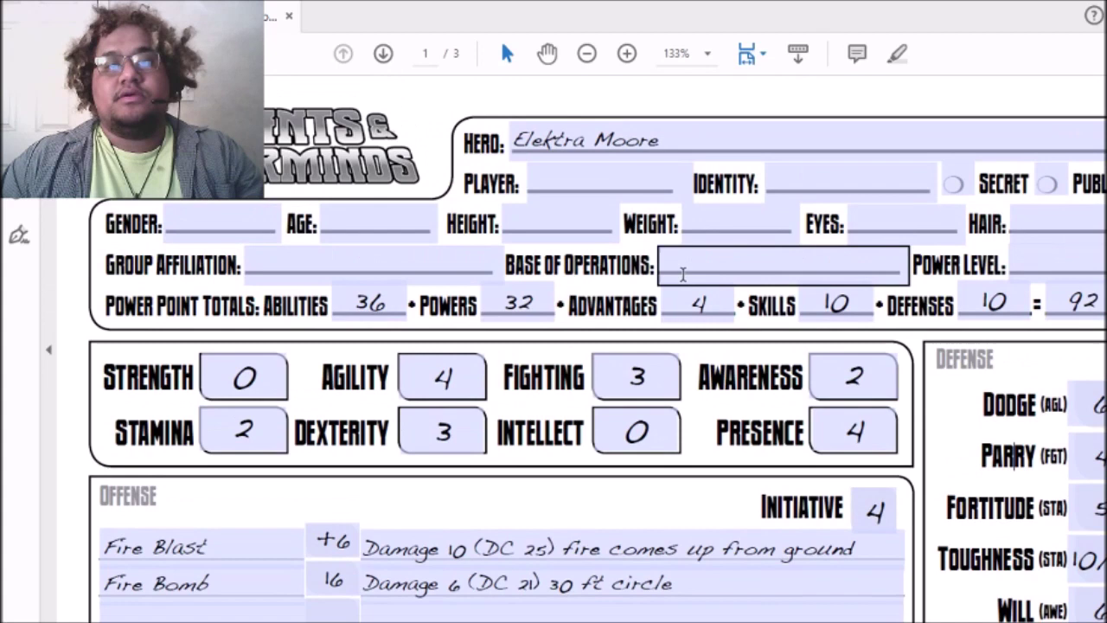
left_click(523, 303)
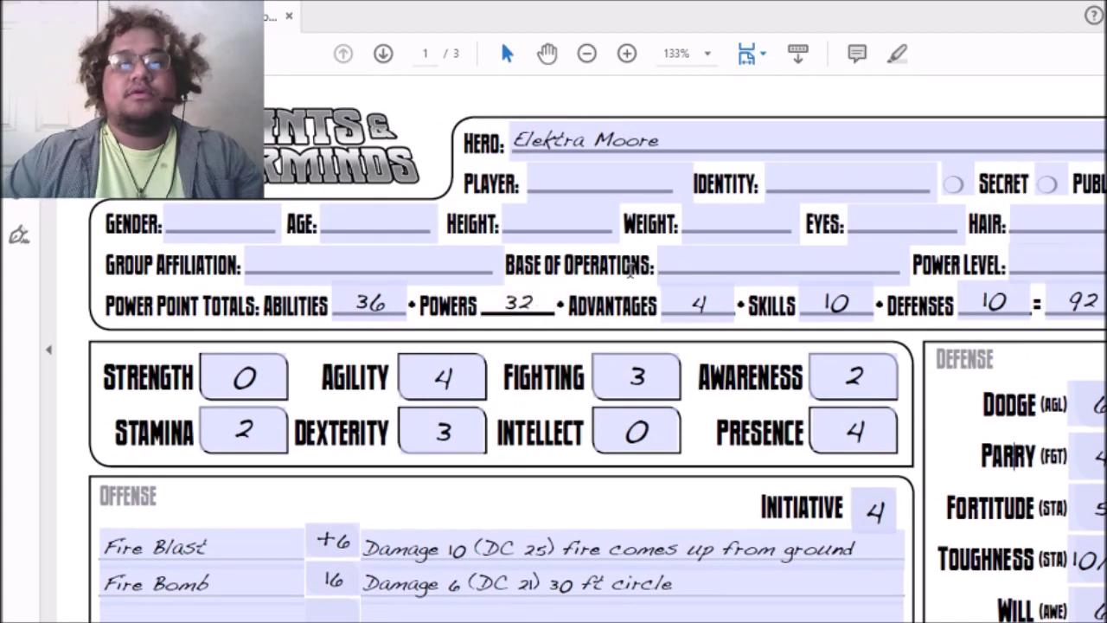
key("BackSpace")
key("BackSpace")
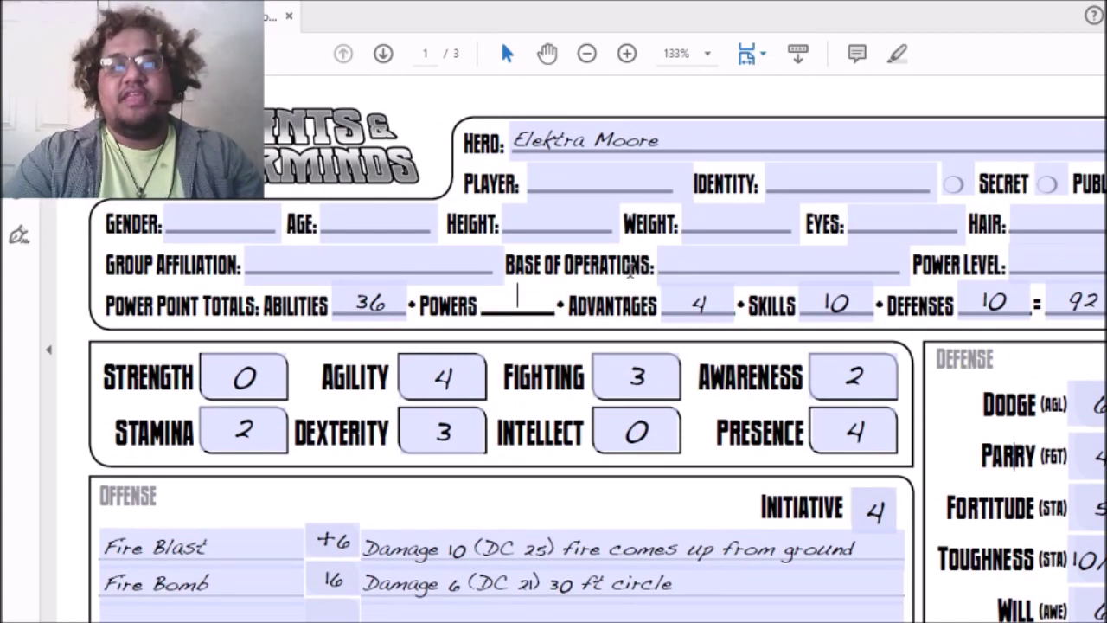
type("58")
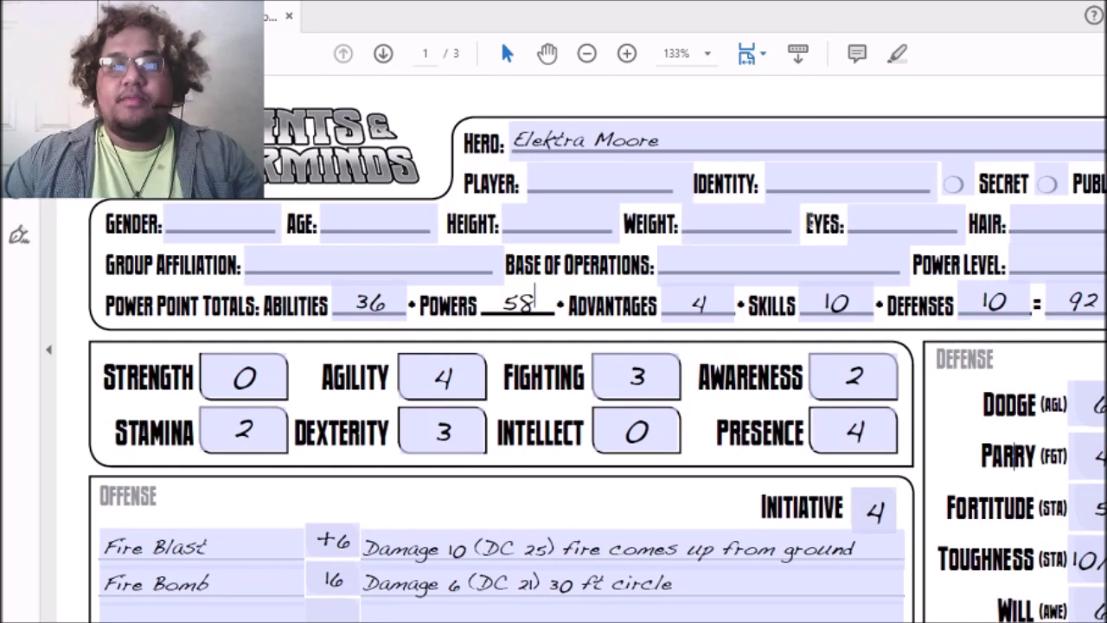
left_click(727, 305)
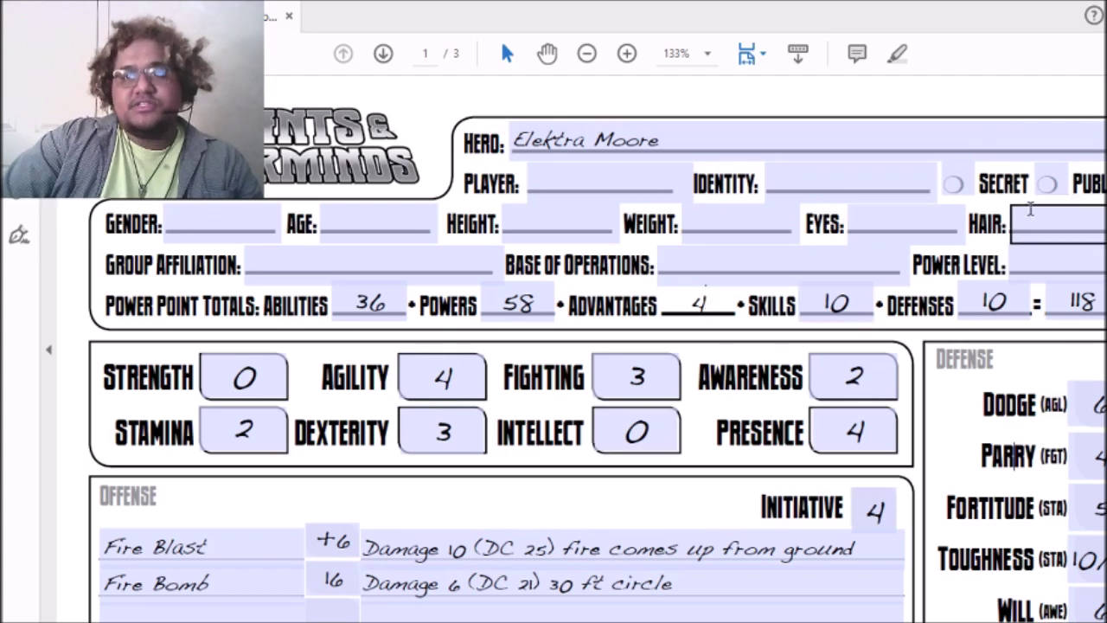
Step: Set the Abilities value in the power point totals to 48
scroll(597, 346, "down", 2)
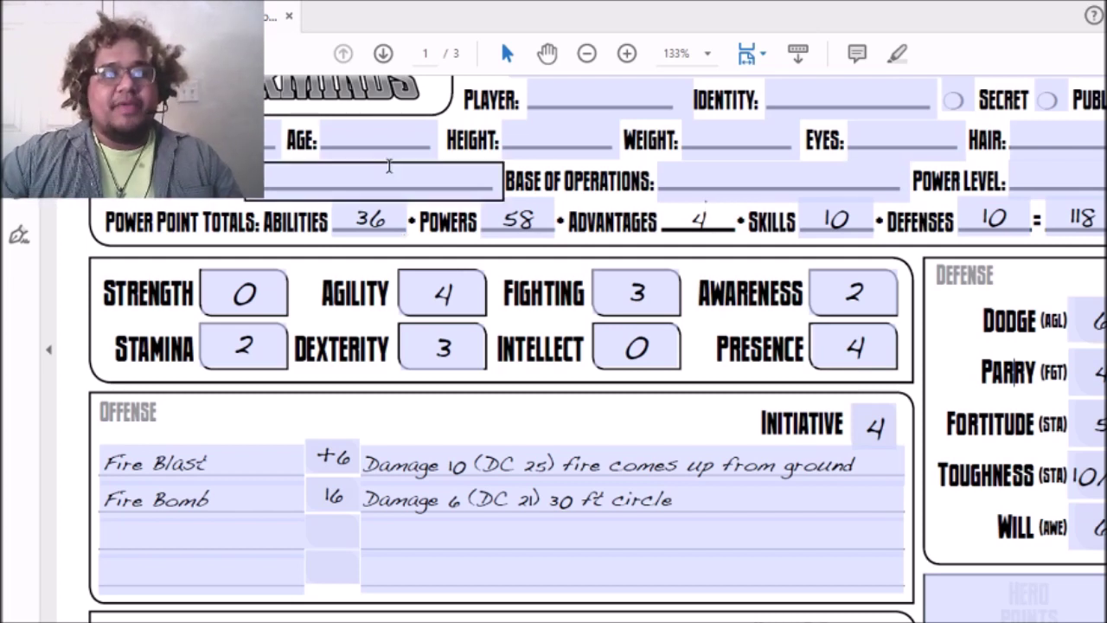
left_click(278, 291)
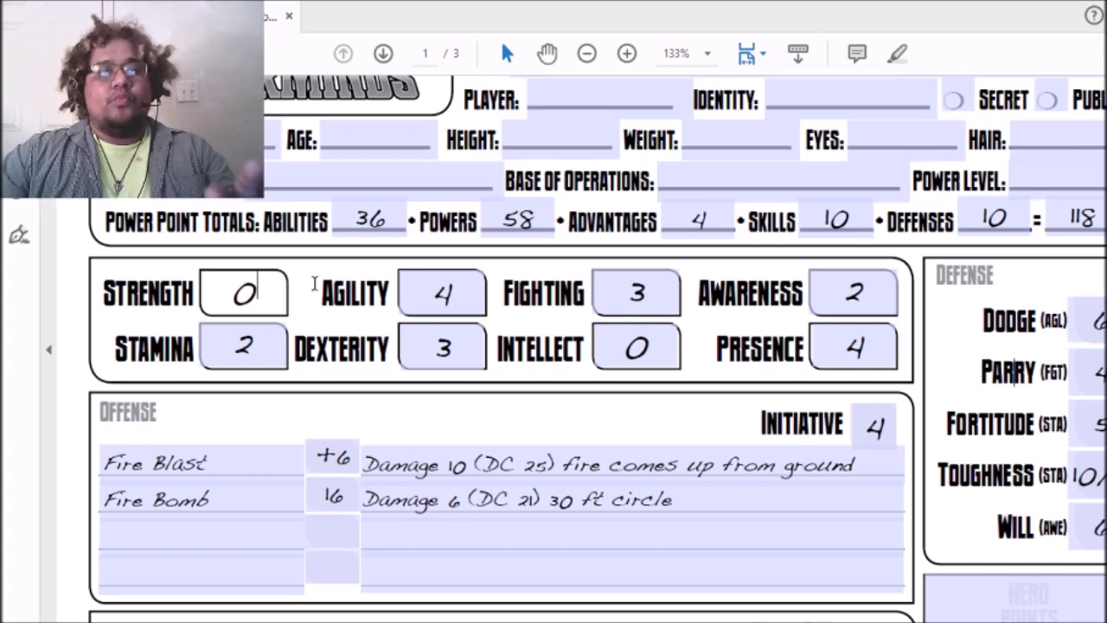
left_click(387, 212)
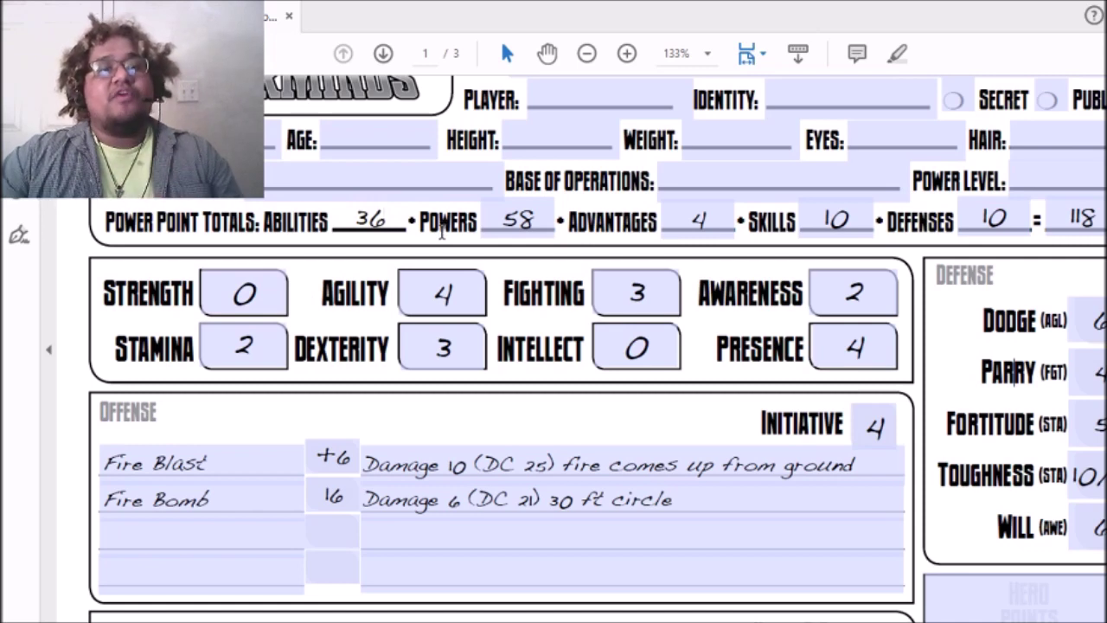
left_click(259, 299)
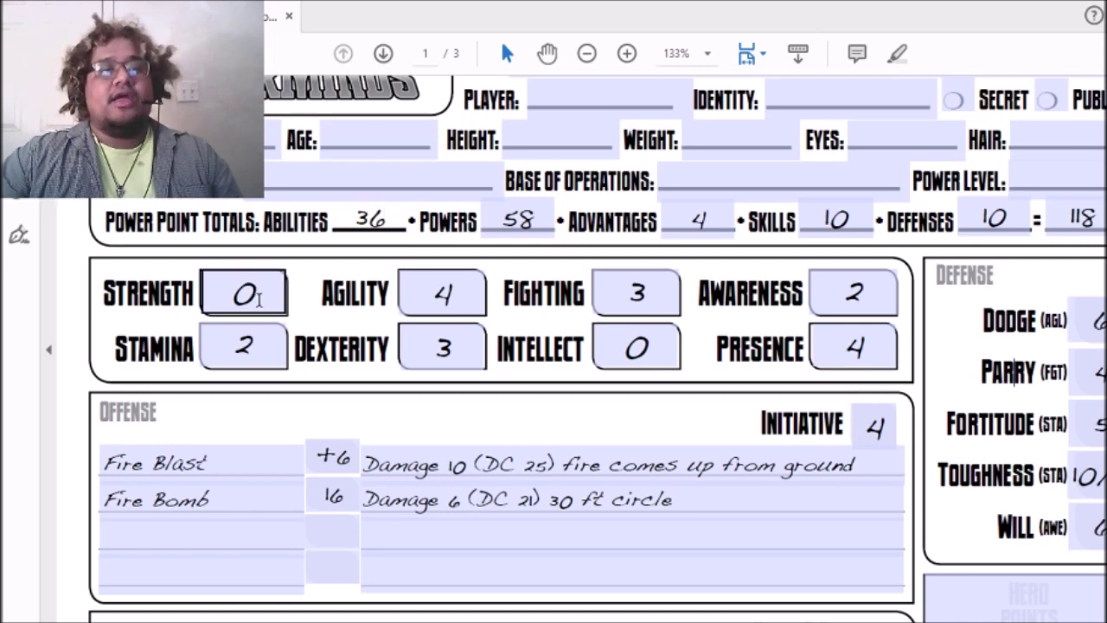
key("Return")
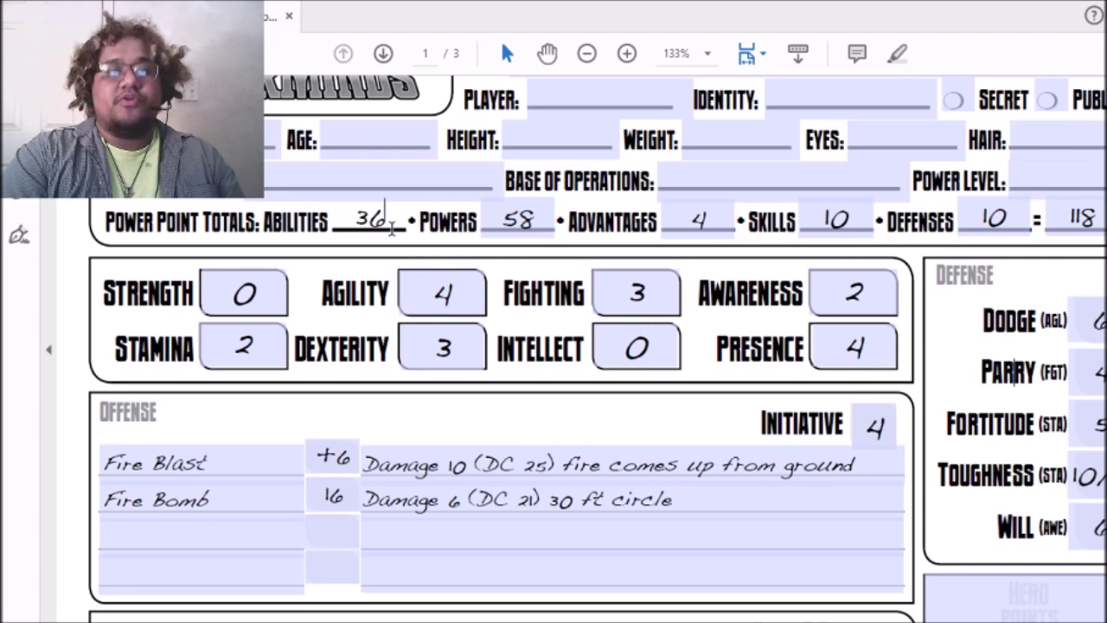
key("BackSpace")
key("BackSpace")
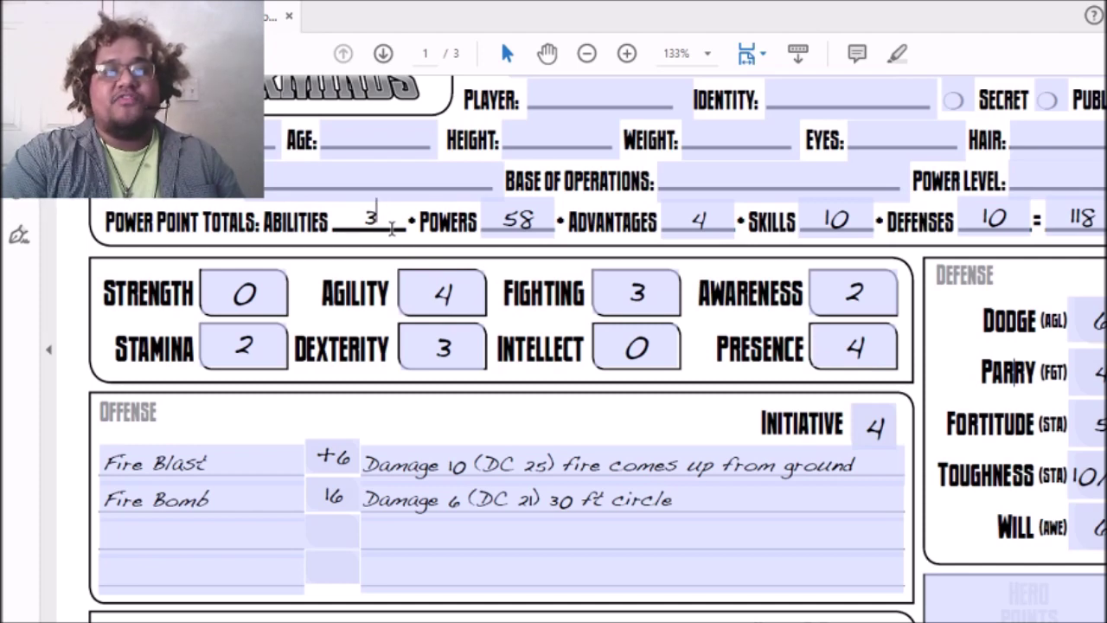
type("48")
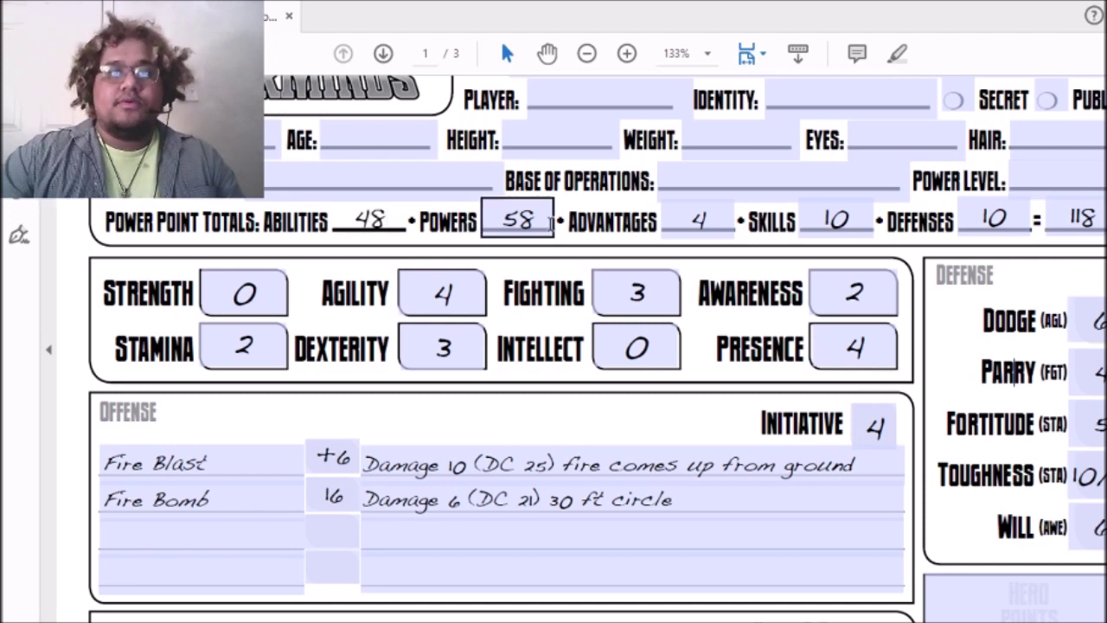
left_click(764, 240)
left_click(1082, 225)
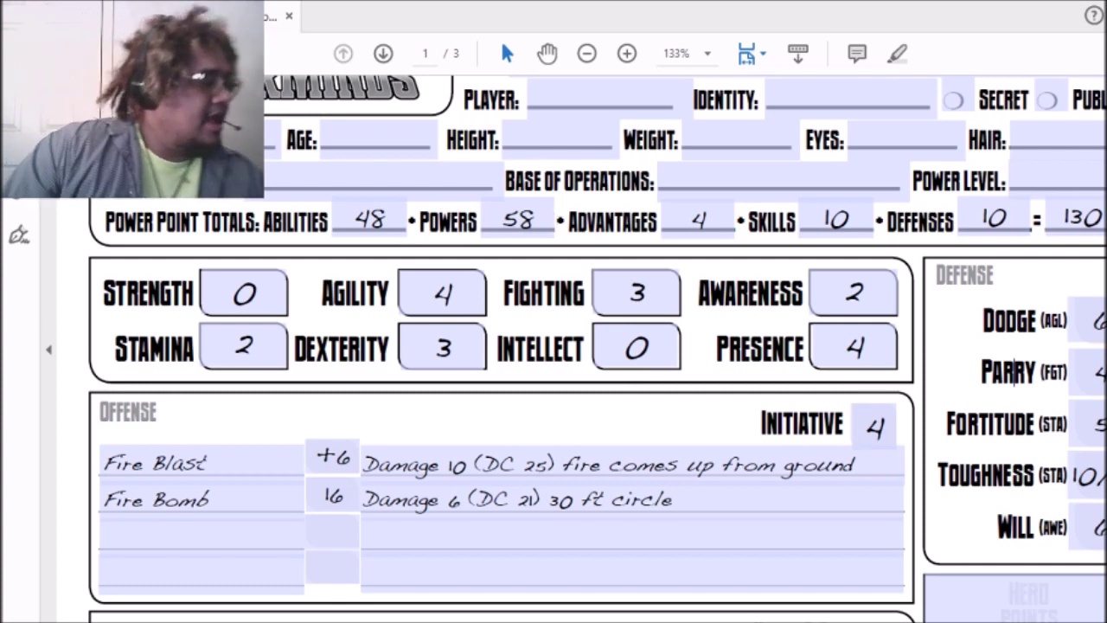
Step: Change the cost after the Fire Flight: Flight 7 entry to (14)
scroll(1014, 372, "down", 10)
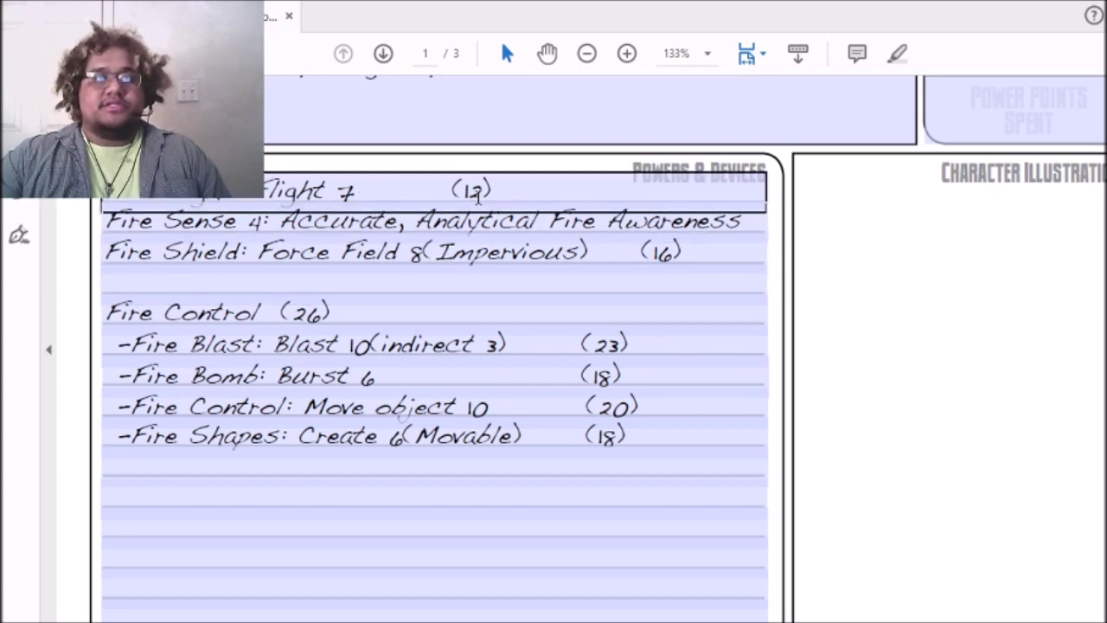
left_click(481, 190)
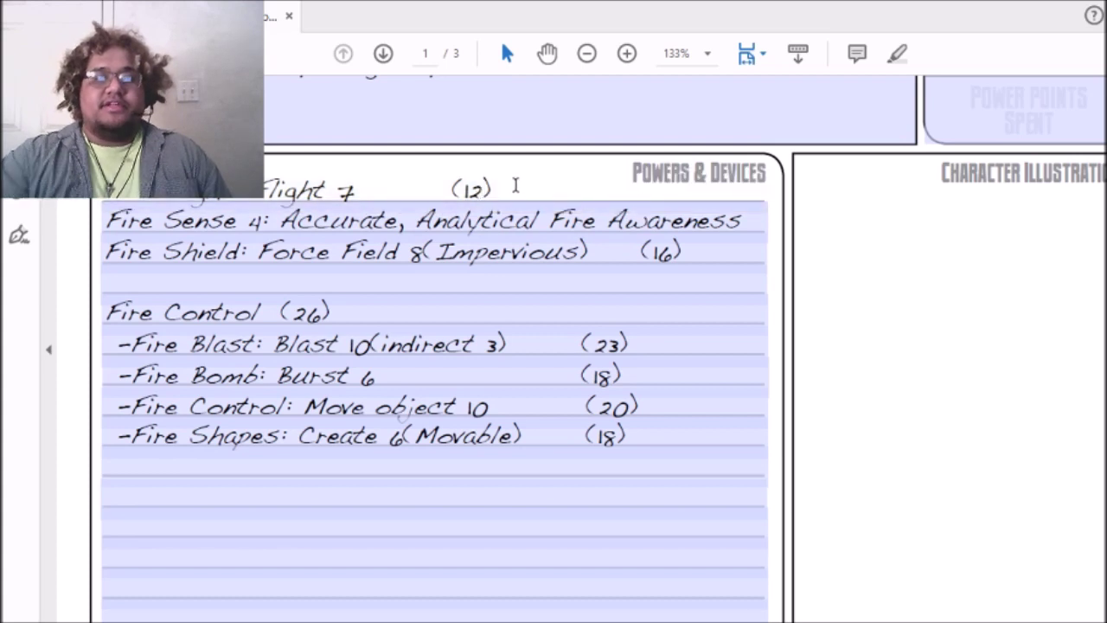
key("BackSpace")
type("4")
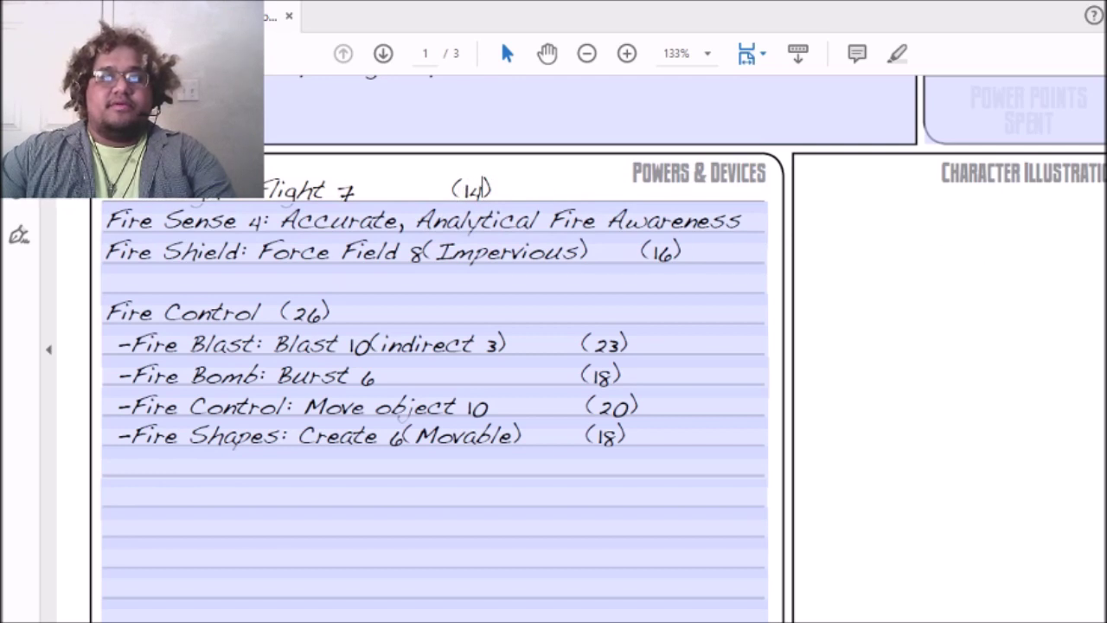
scroll(342, 180, "up", 3)
left_click(633, 355)
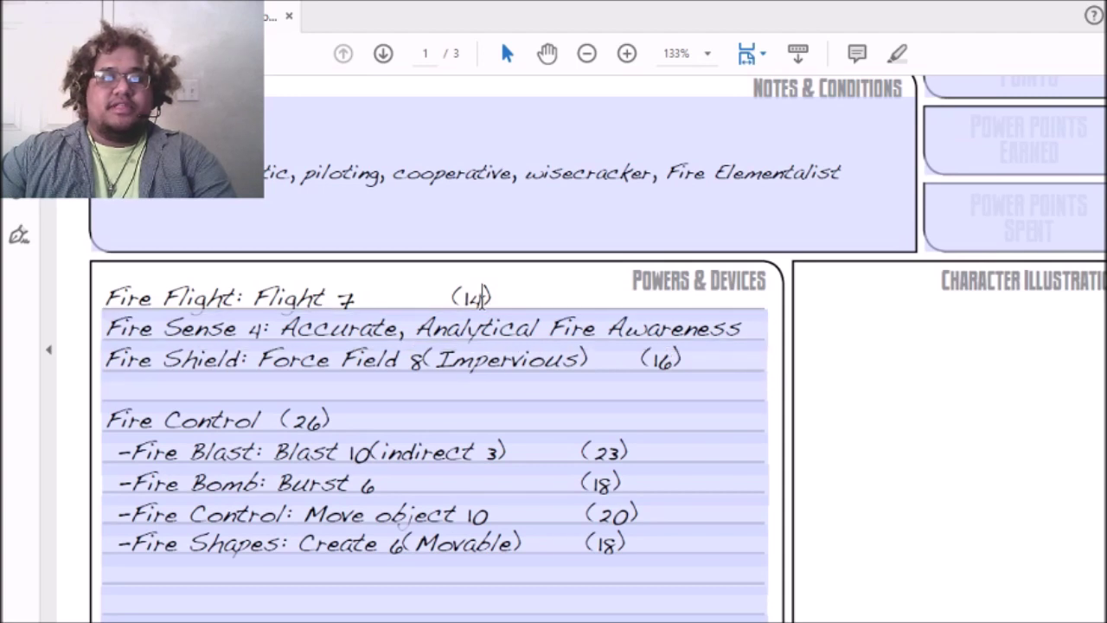
Step: Set the Powers value in the power point totals to 60
left_click(463, 322)
left_click(301, 419)
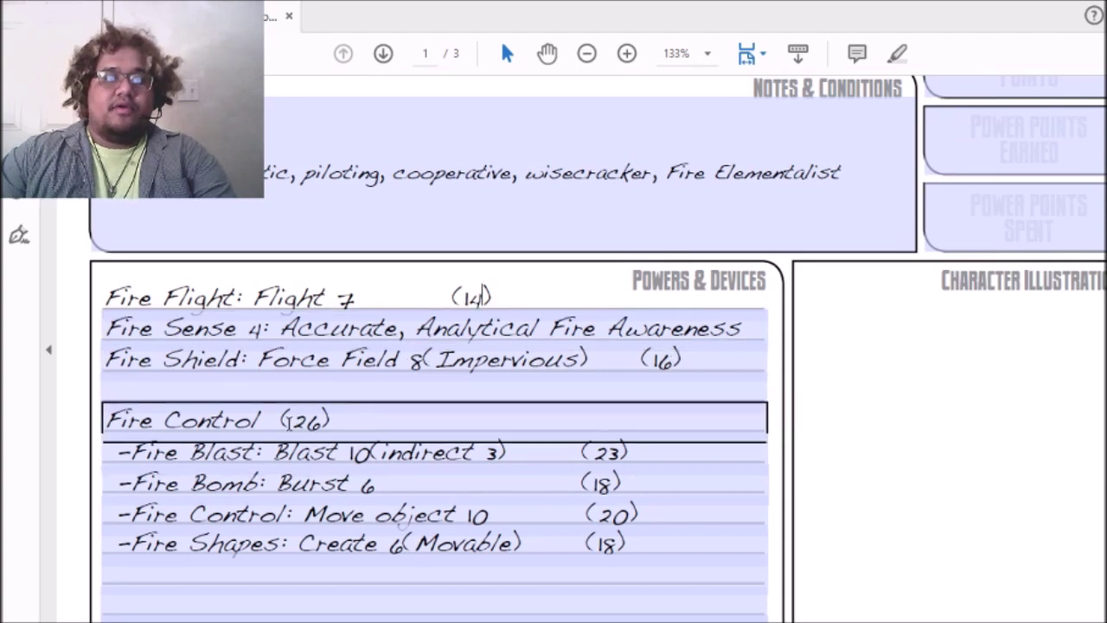
left_click(761, 388)
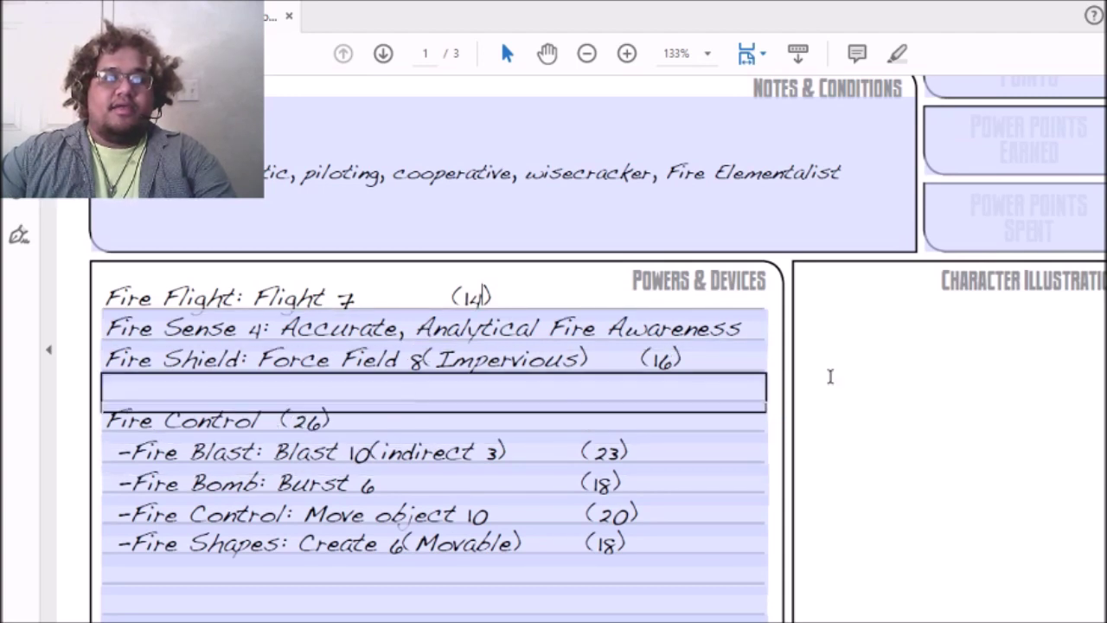
left_click(830, 376)
scroll(519, 346, "up", 10)
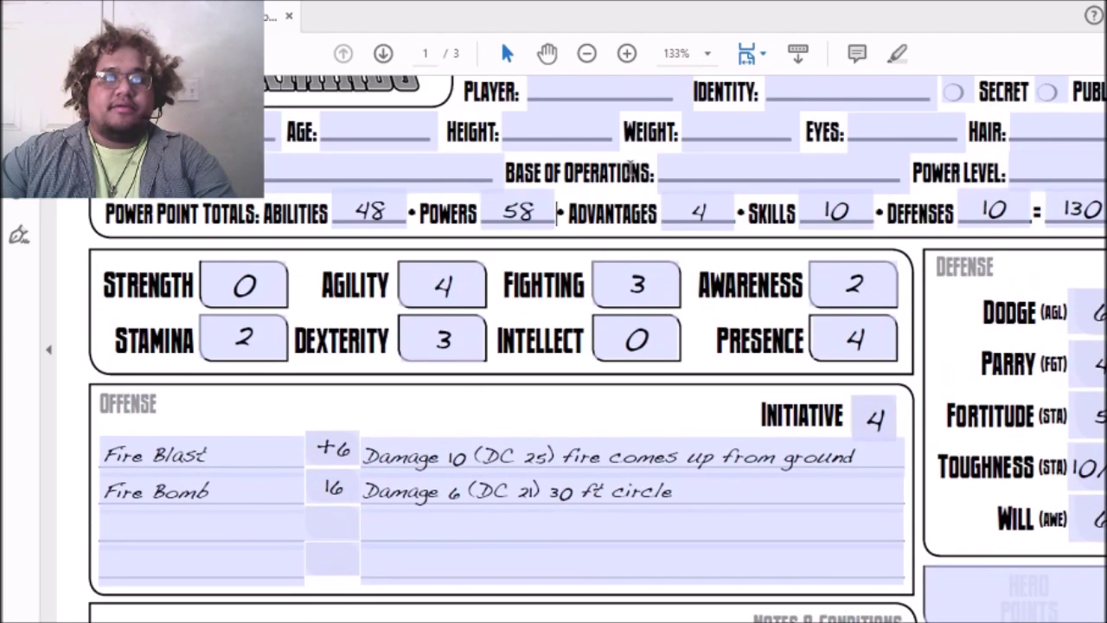
left_click(512, 205)
key("BackSpace")
key("BackSpace")
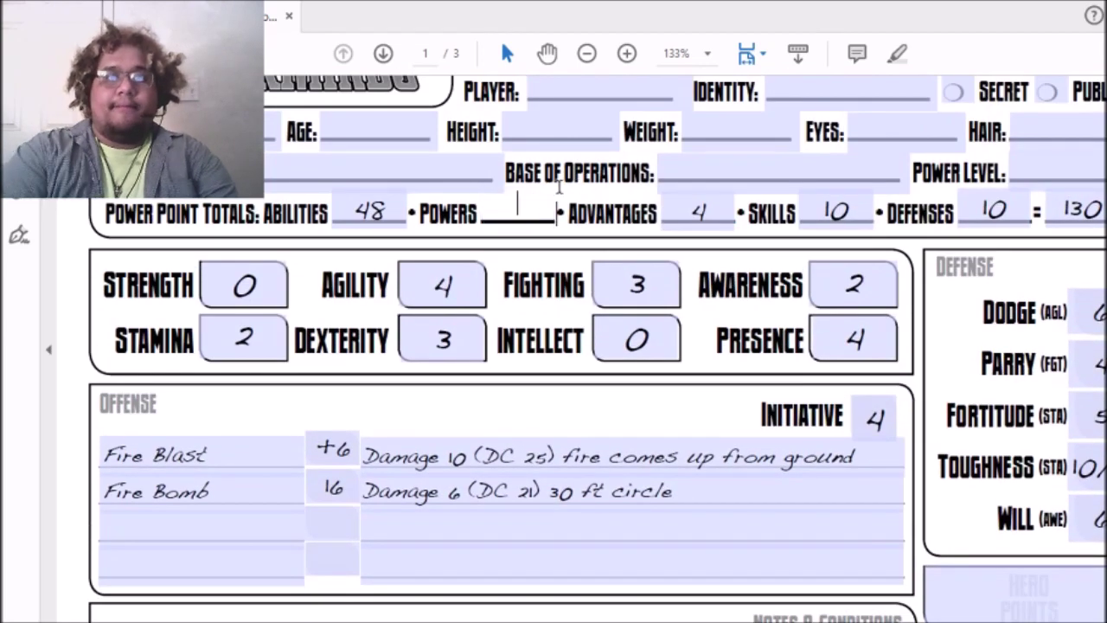
type("60")
left_click(245, 291)
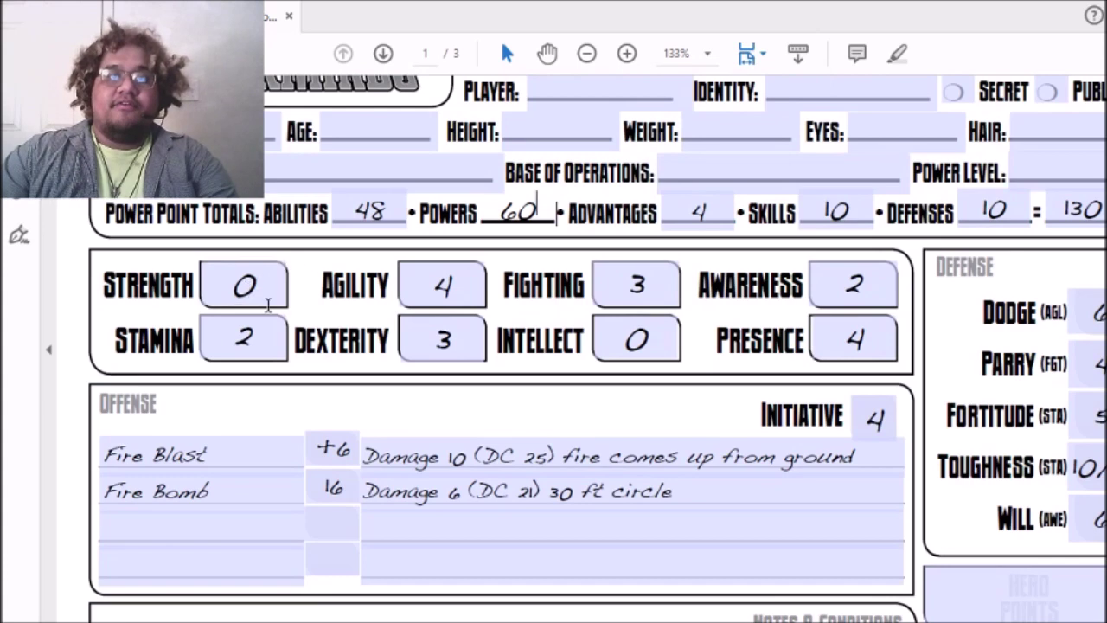
left_click(441, 288)
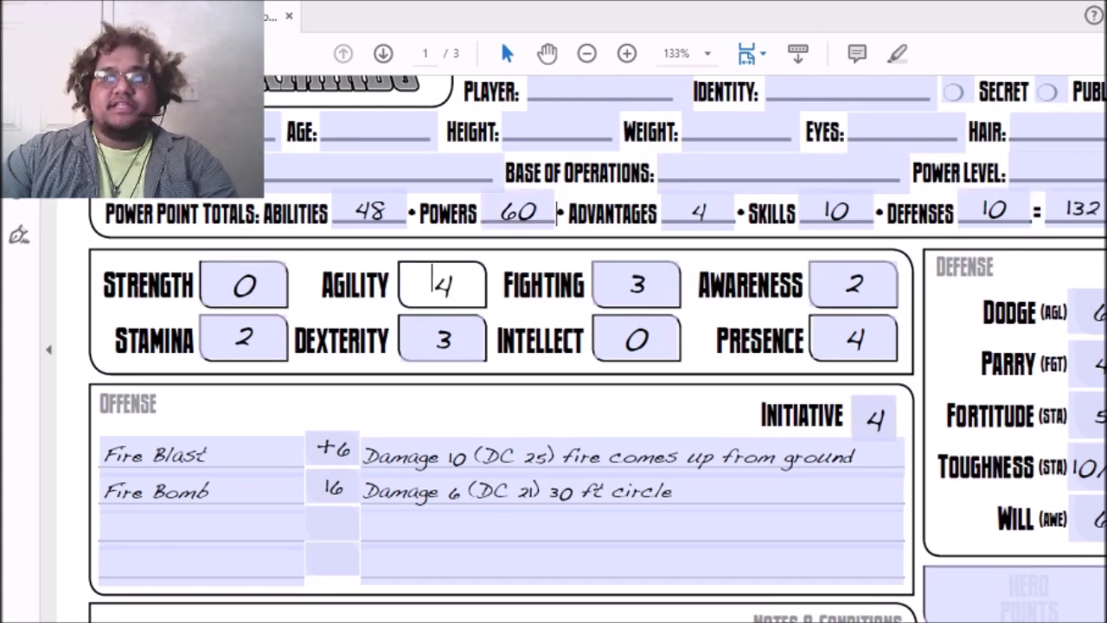
Step: Review the Fire Control powers and their point costs in the Powers & Devices section
scroll(441, 288, "down", 1)
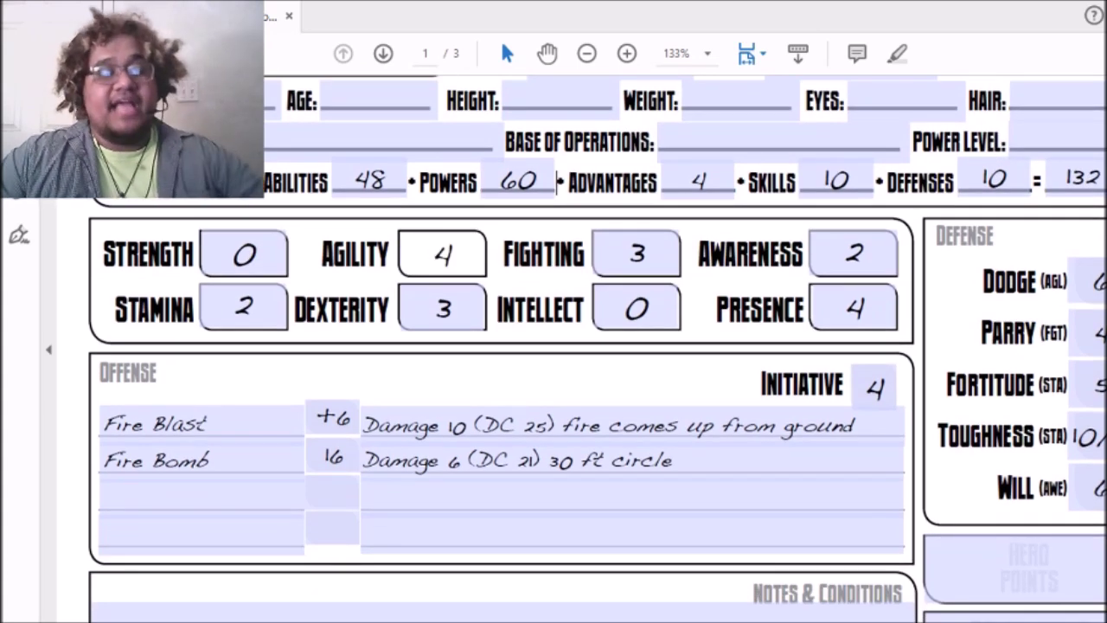
scroll(596, 346, "down", 2)
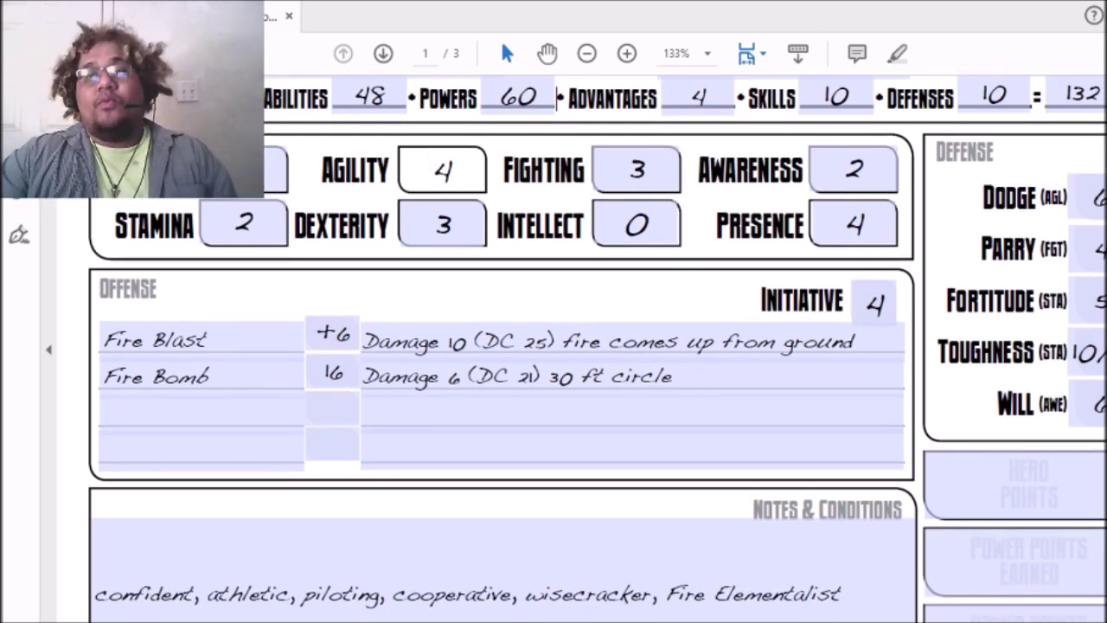
scroll(596, 345, "up", 2)
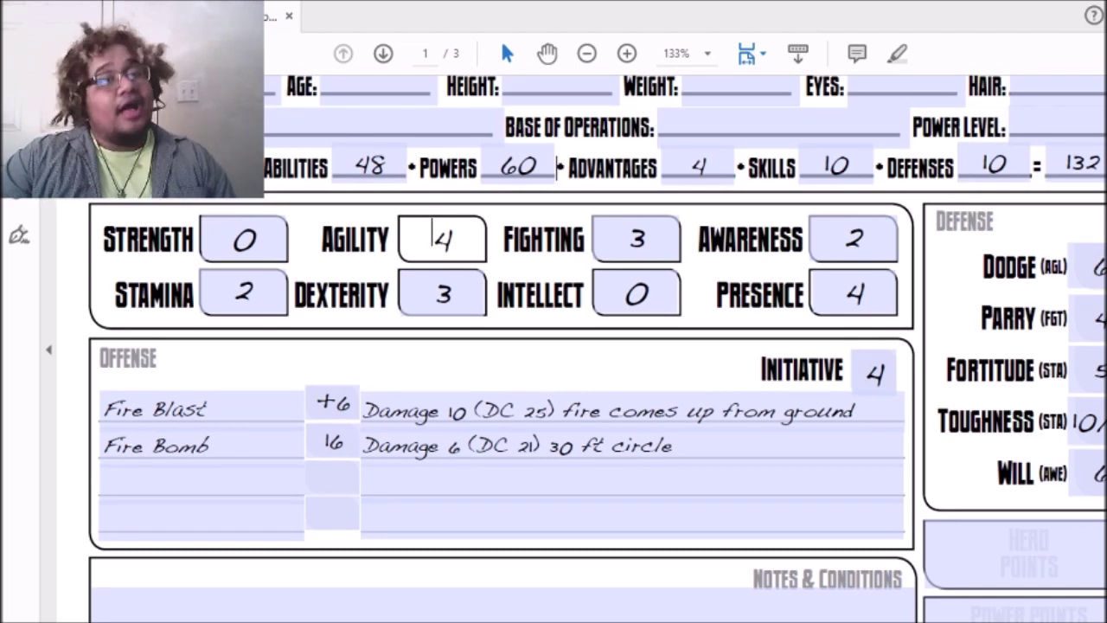
scroll(597, 346, "down", 2)
scroll(554, 346, "down", 8)
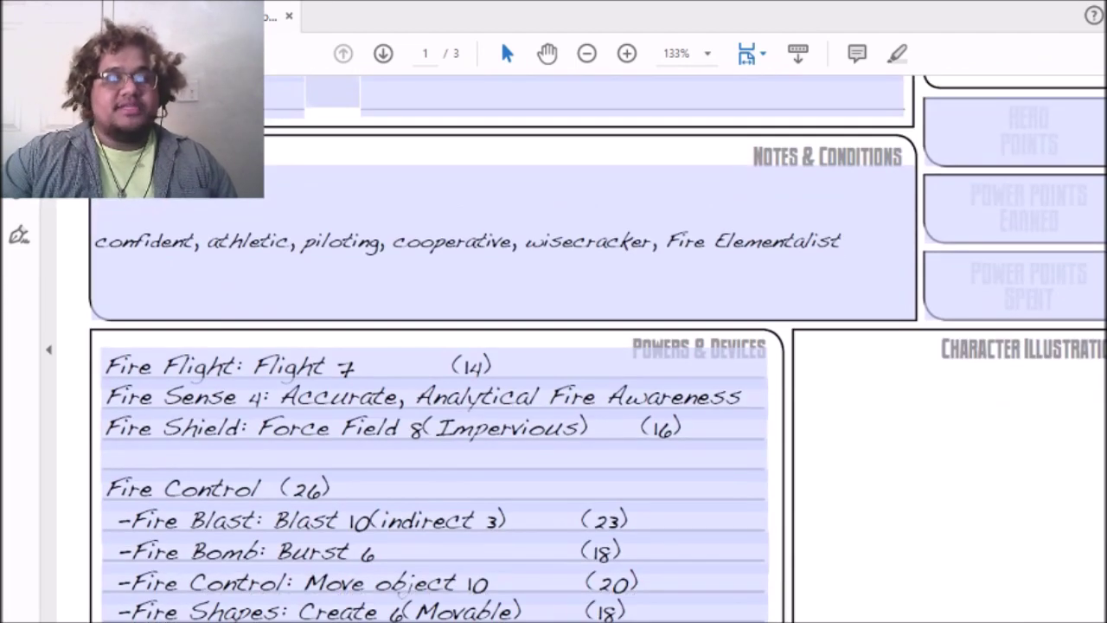
scroll(553, 346, "down", 4)
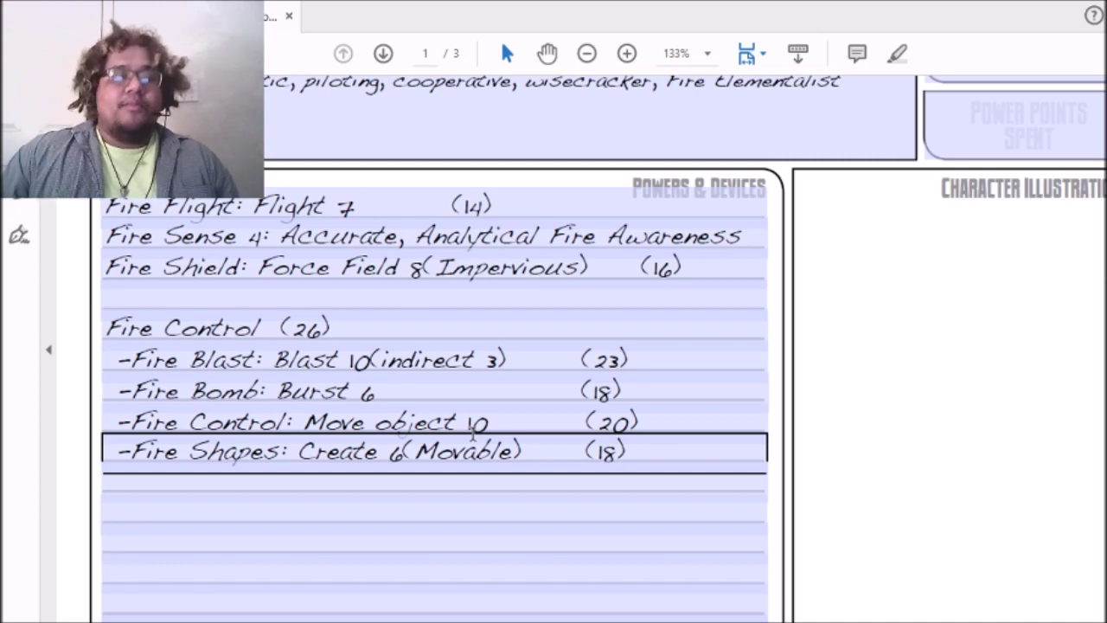
left_click(516, 319)
left_click(255, 438)
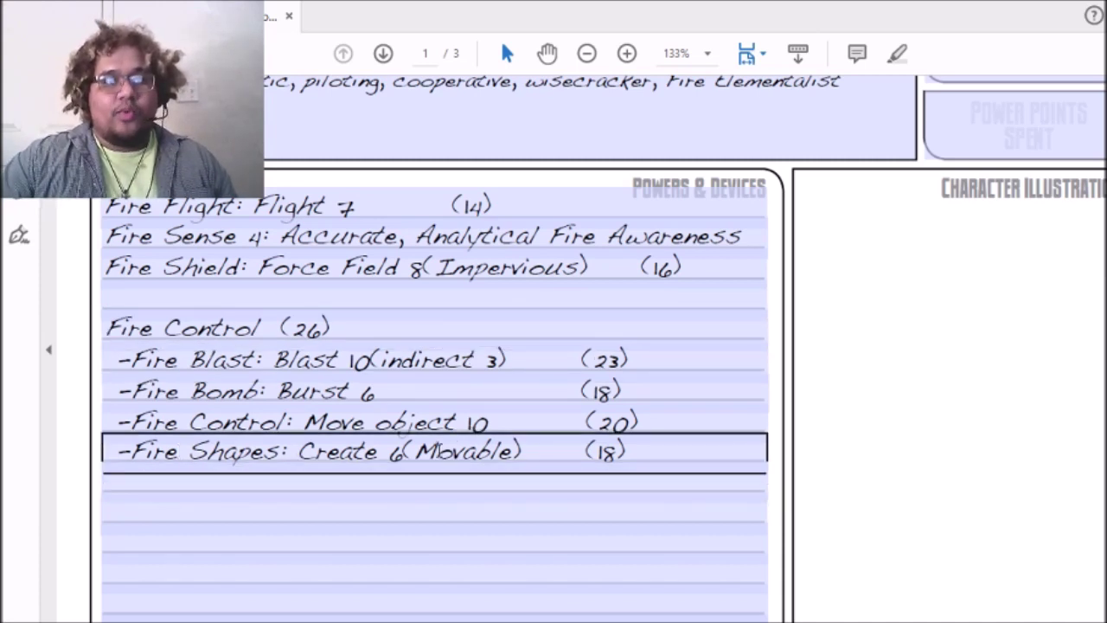
key("Tab")
left_click(481, 455)
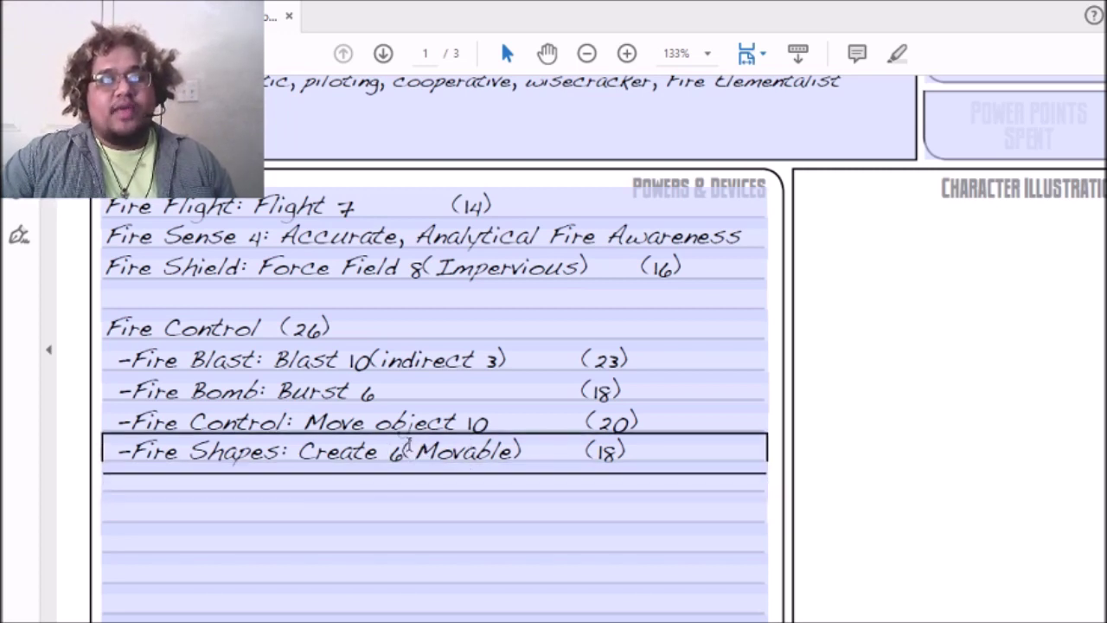
key("Tab")
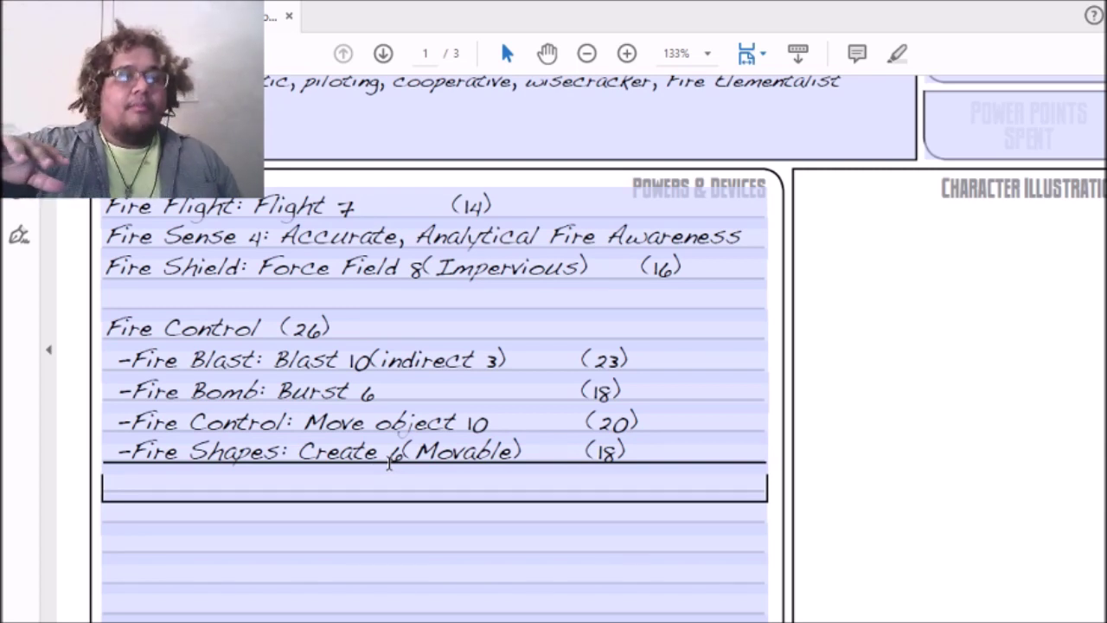
left_click(285, 359)
key("Tab")
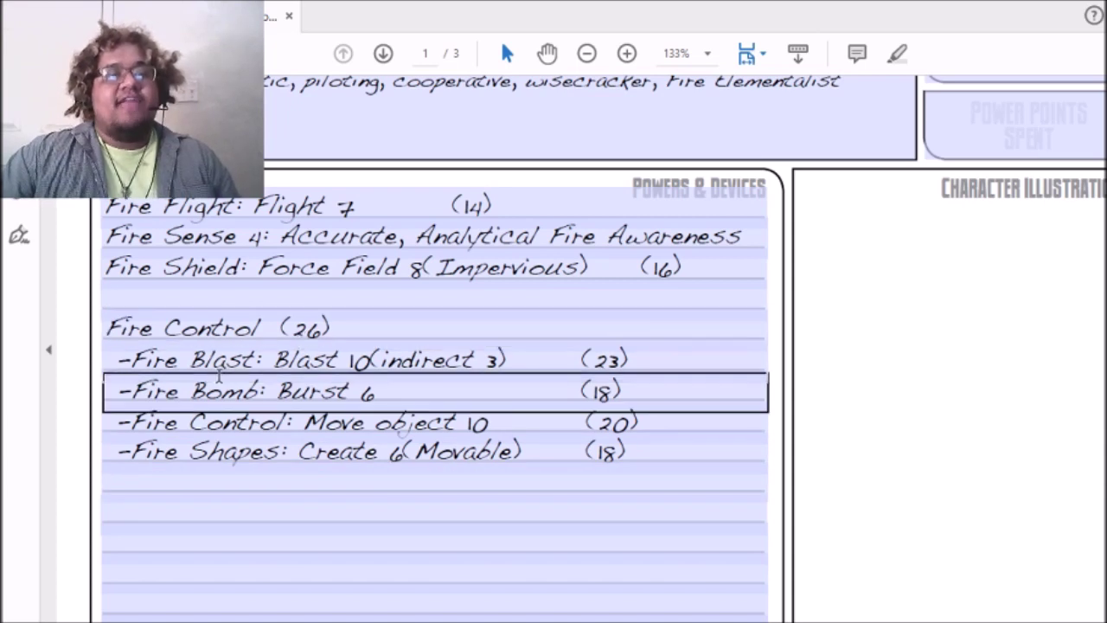
left_click(202, 360)
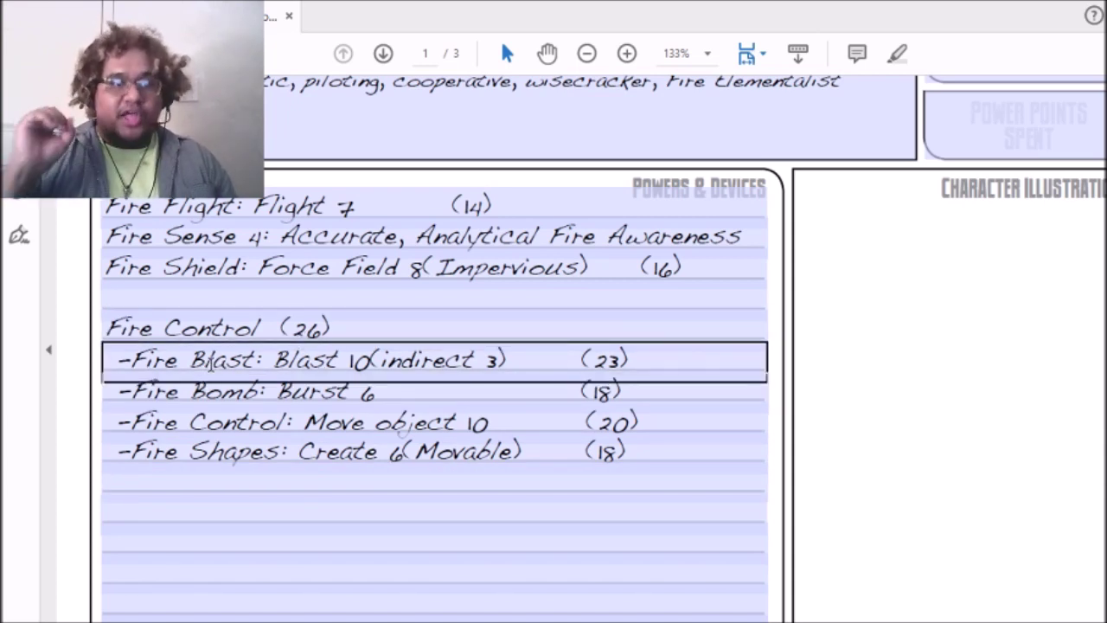
left_click(116, 468)
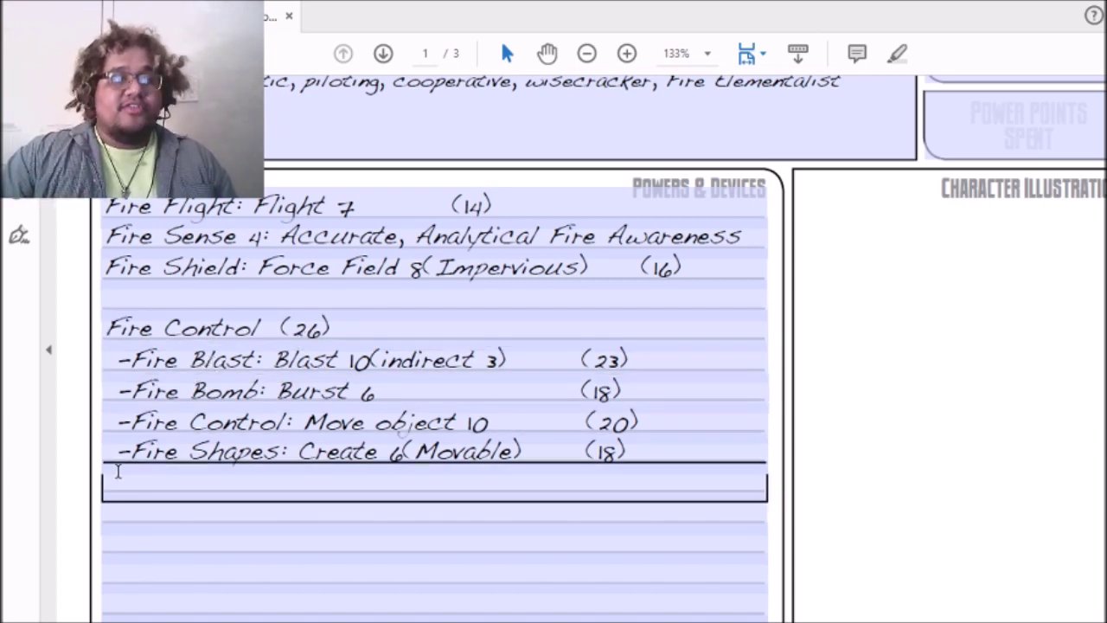
left_click(147, 457)
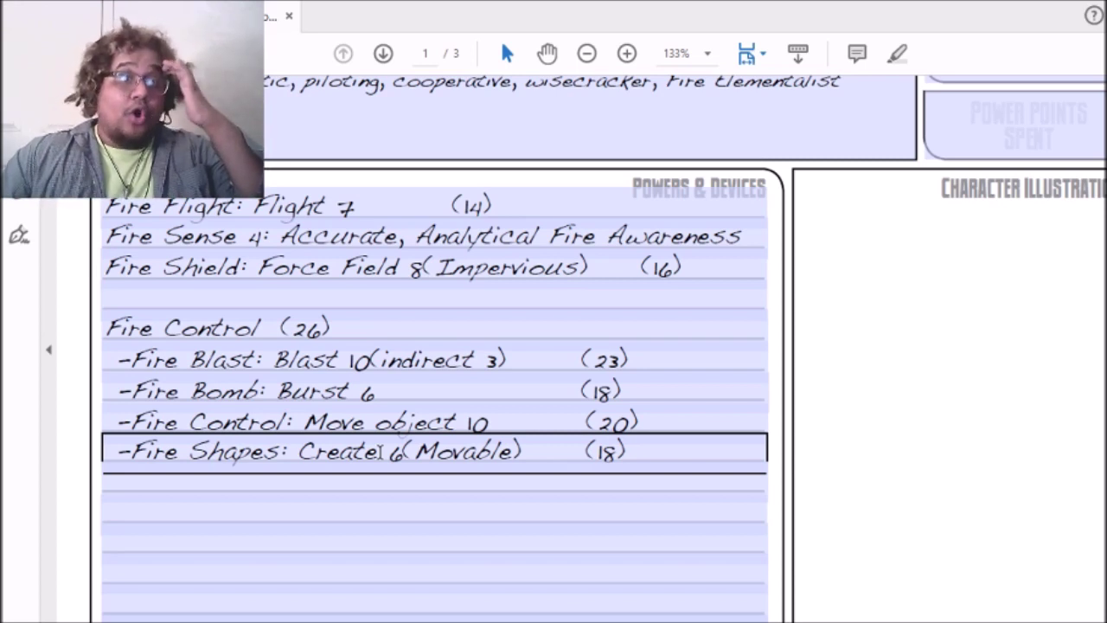
left_click(384, 391)
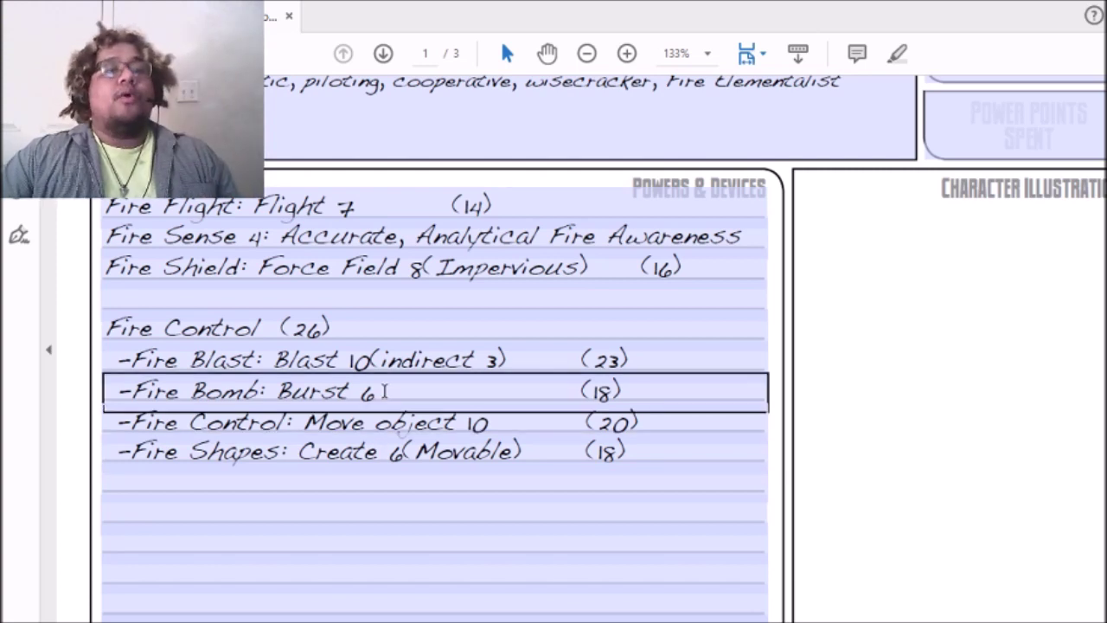
left_click(818, 227)
left_click(618, 212)
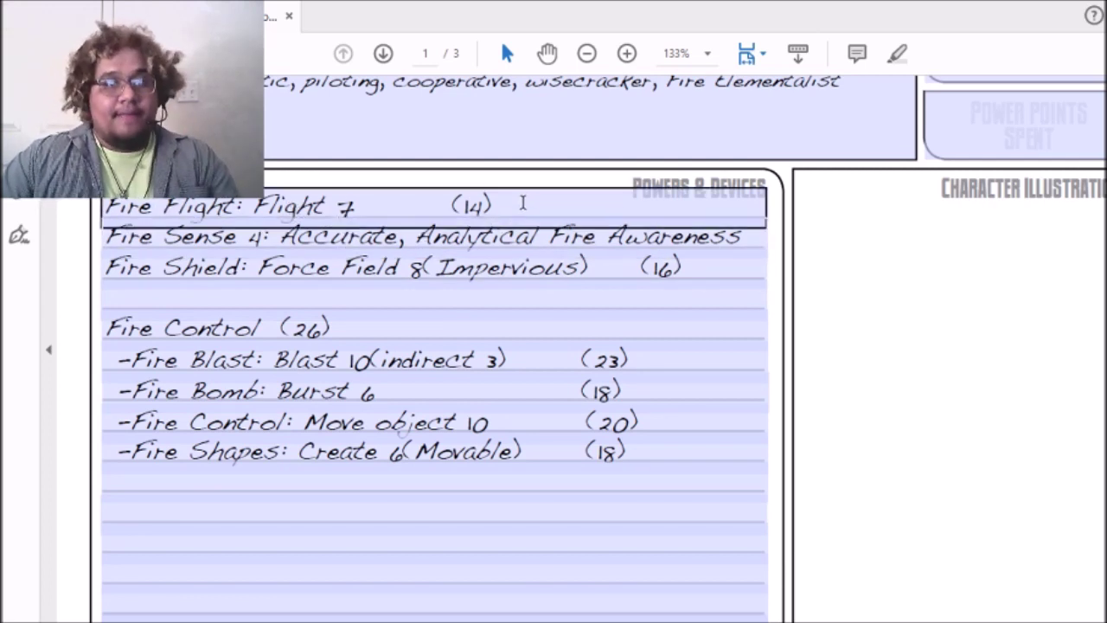
Step: Compare the Fire Flight entry and the other powers' costs with the power point totals and abilities
left_click_drag(523, 204, 164, 206)
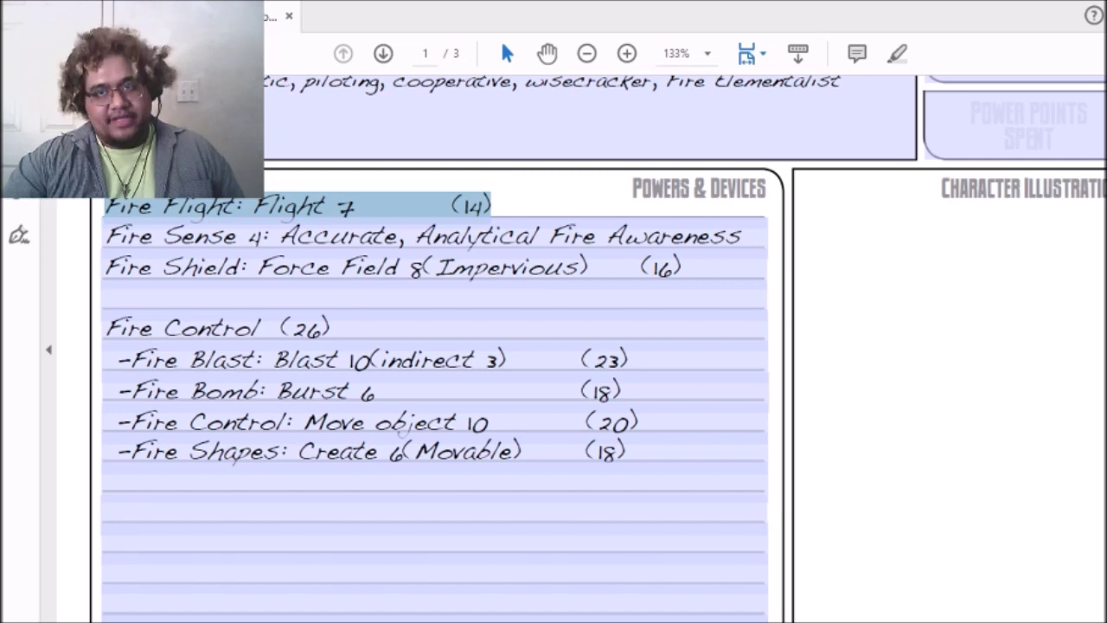
scroll(596, 346, "up", 7)
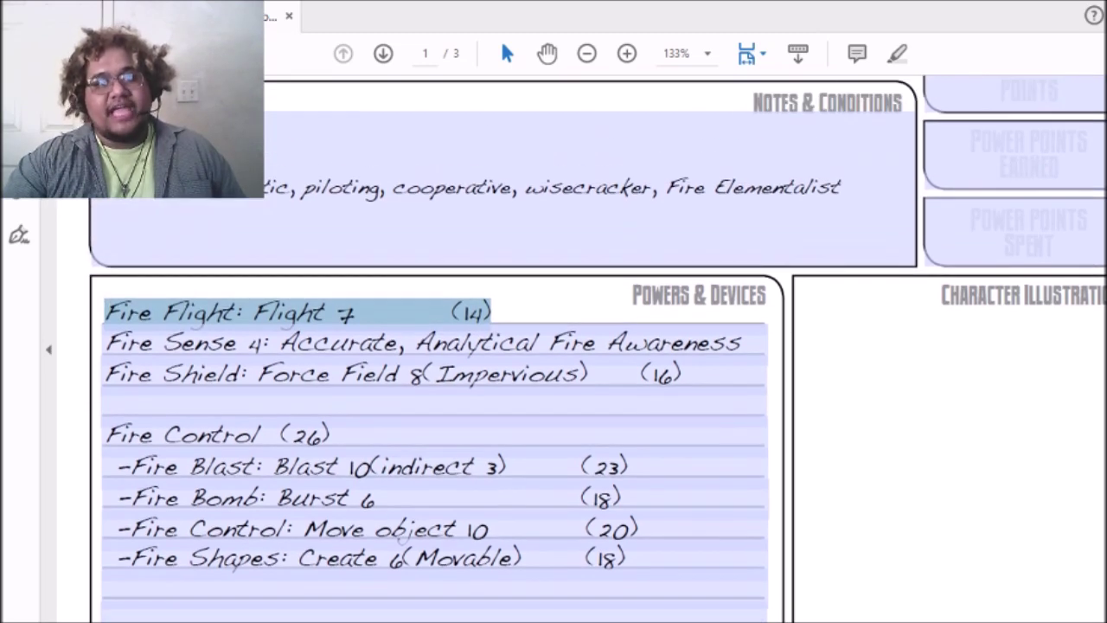
scroll(597, 346, "up", 1)
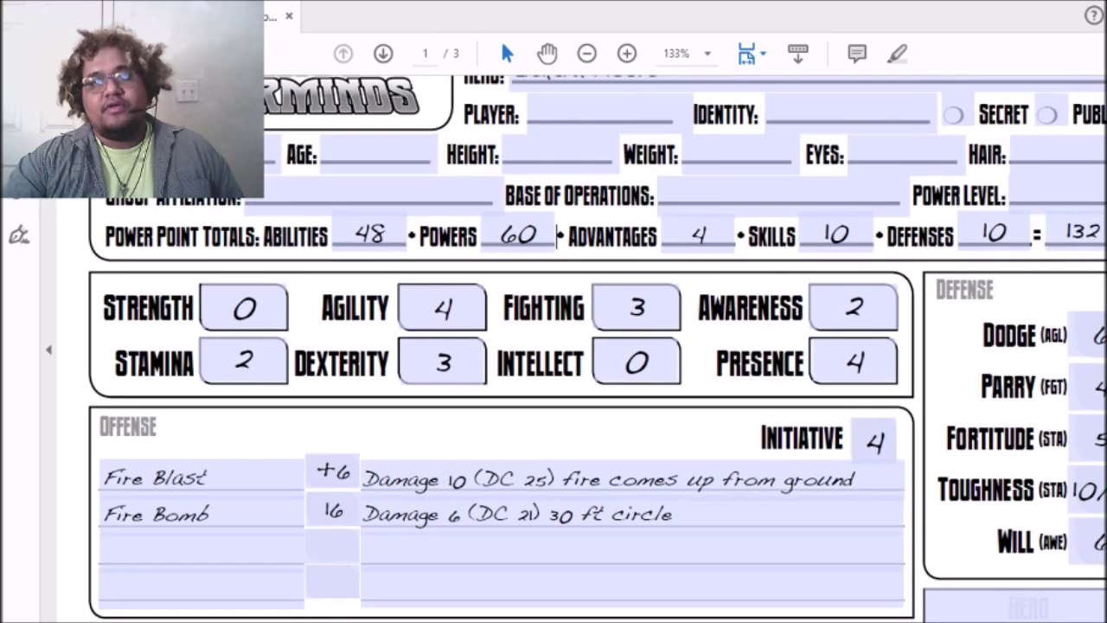
scroll(502, 389, "down", 3)
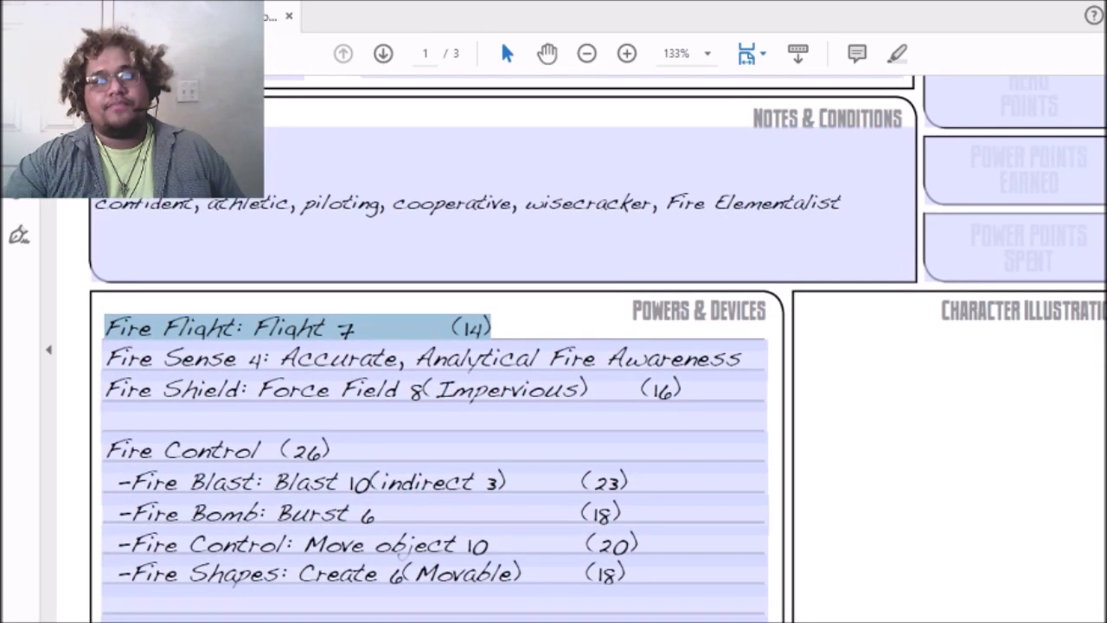
scroll(399, 545, "down", 1)
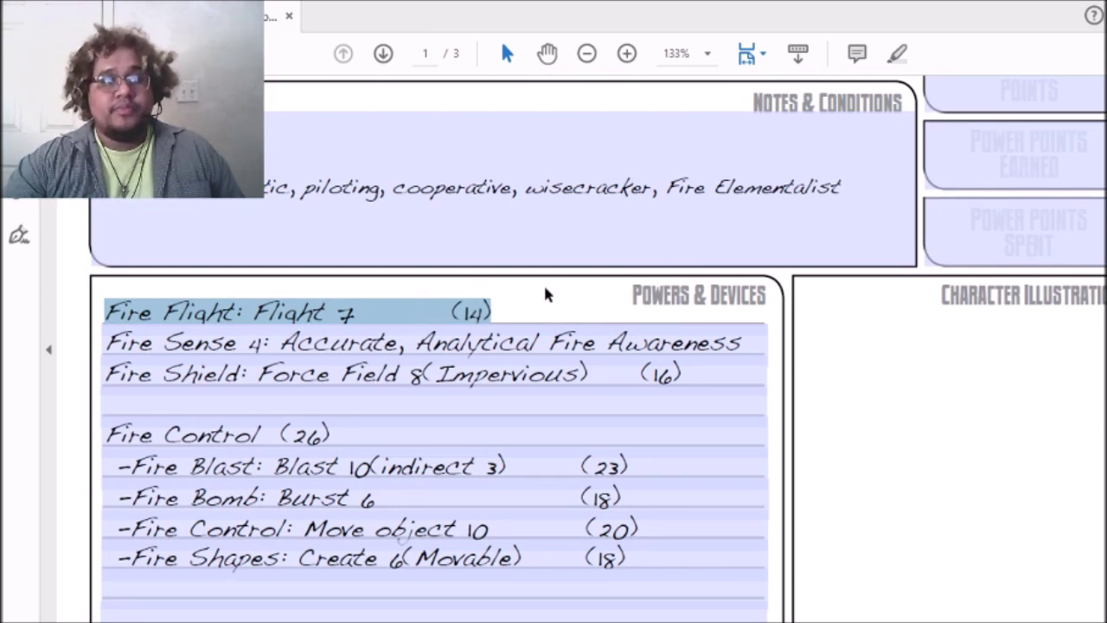
scroll(597, 346, "up", 10)
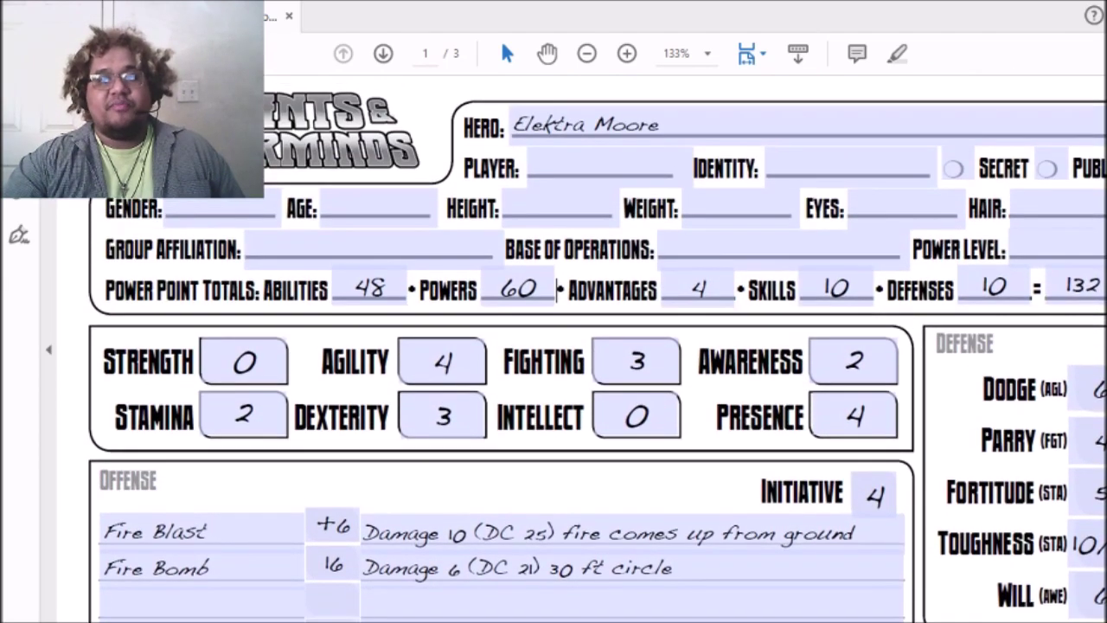
scroll(597, 346, "down", 1)
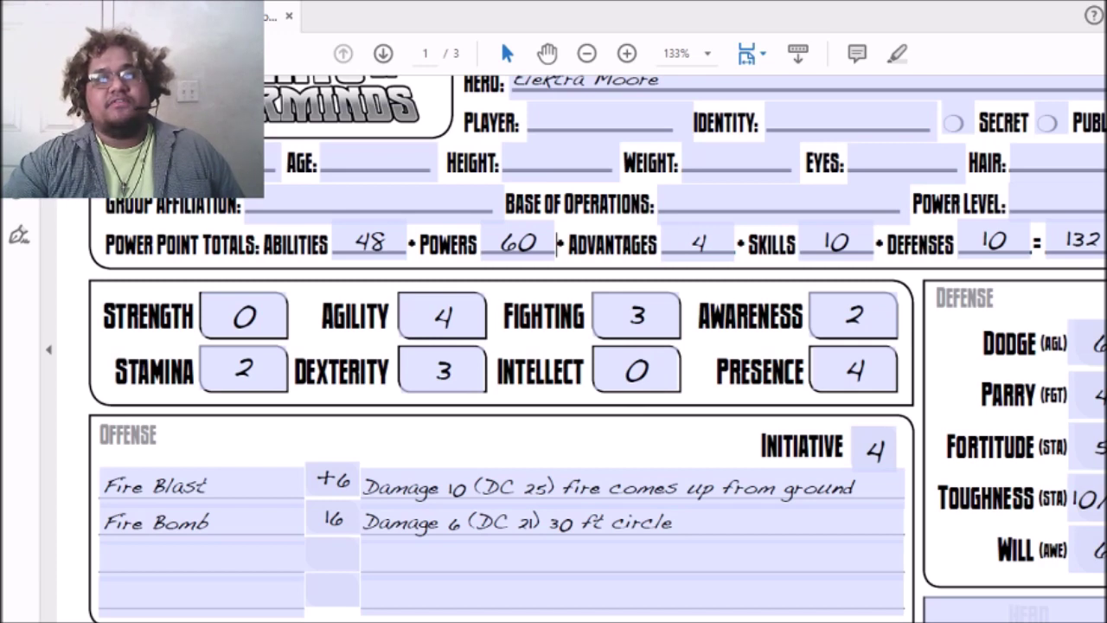
scroll(597, 346, "down", 5)
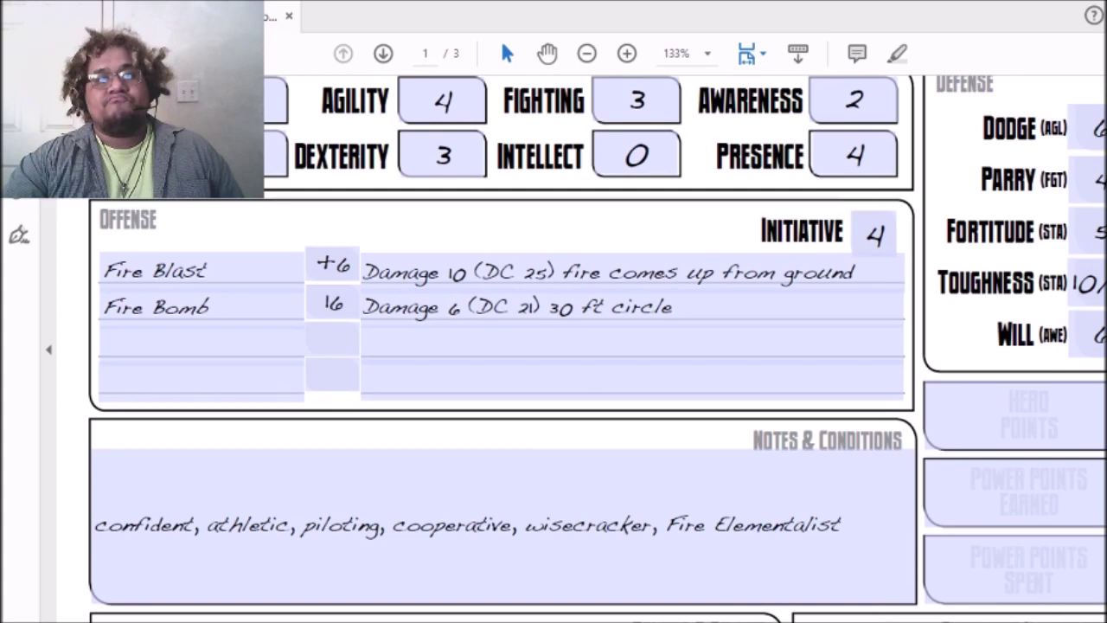
scroll(502, 389, "down", 5)
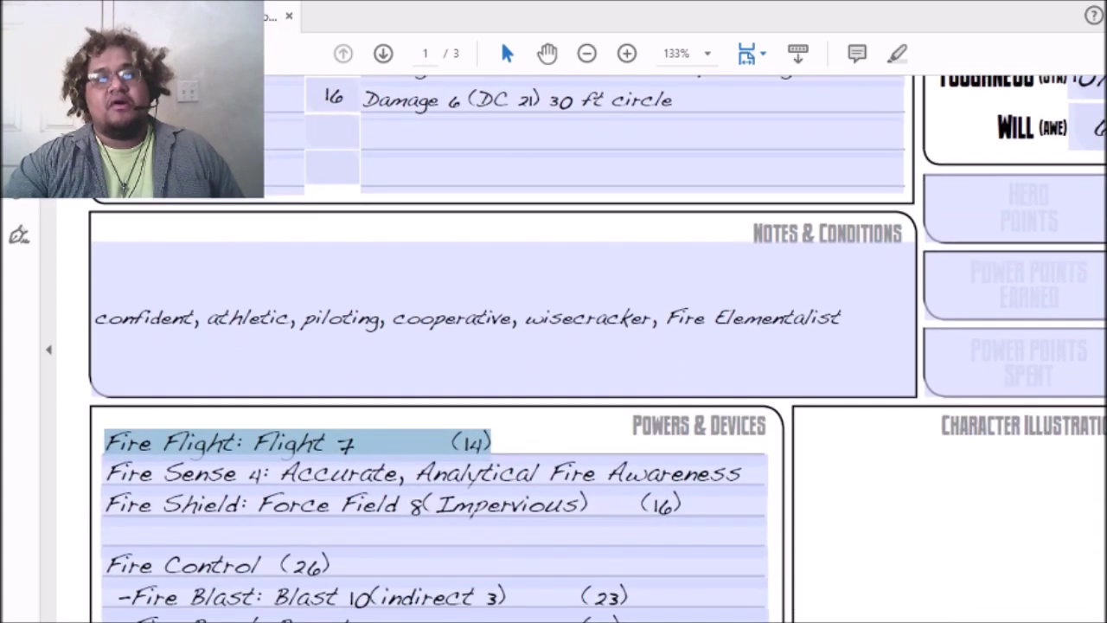
scroll(596, 346, "up", 5)
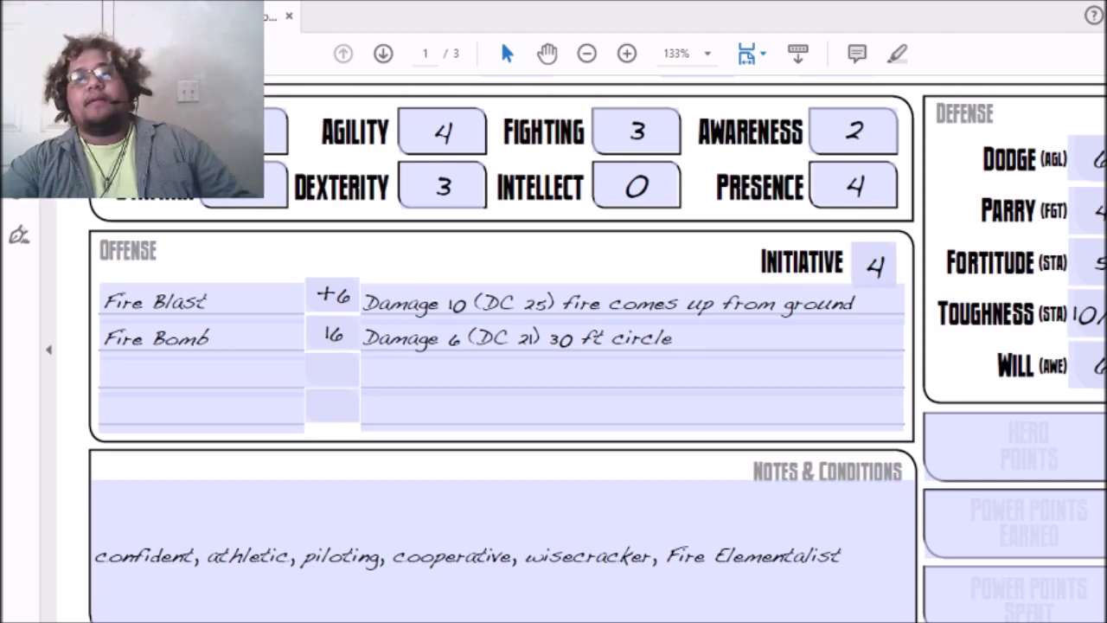
Step: Change the Fire Flight entry to Flight 2 with a cost of (4)
scroll(432, 259, "down", 10)
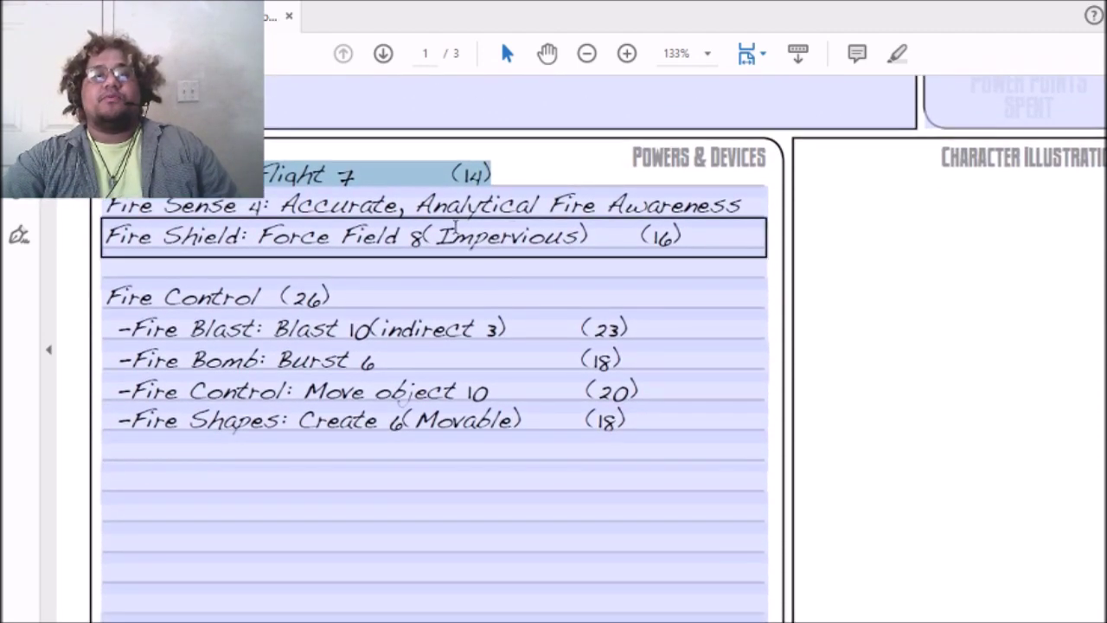
left_click(449, 173)
left_click(504, 173)
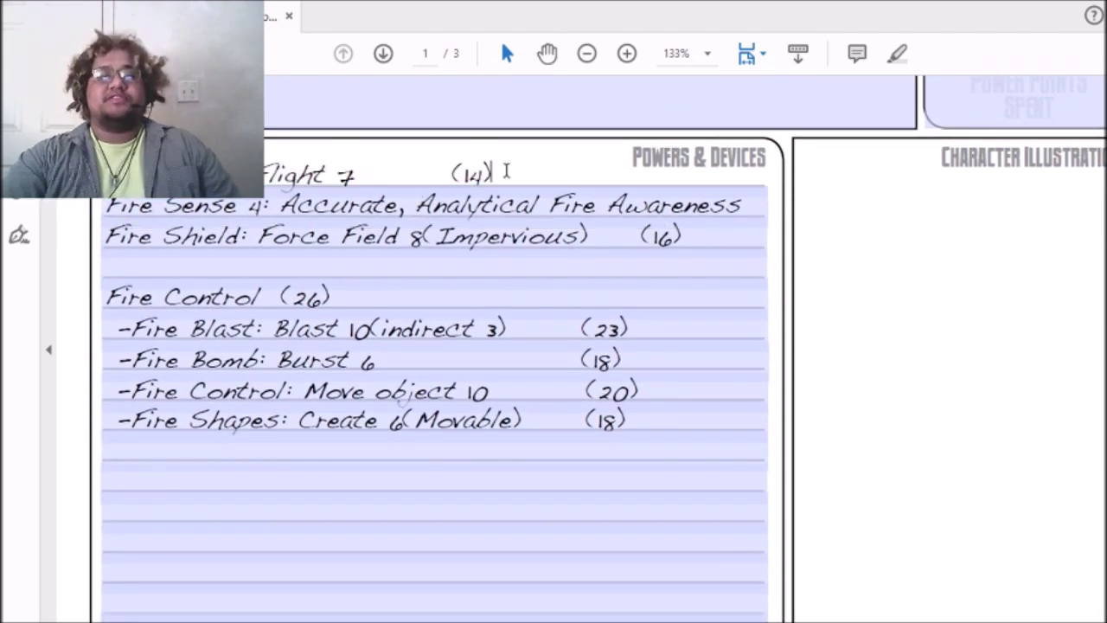
key("BackSpace")
key("BackSpace")
key("BackSpace")
key("BackSpace")
key("BackSpace")
key("BackSpace")
key("BackSpace")
key("BackSpace")
key("BackSpace")
key("BackSpace")
key("BackSpace")
key("BackSpace")
key("BackSpace")
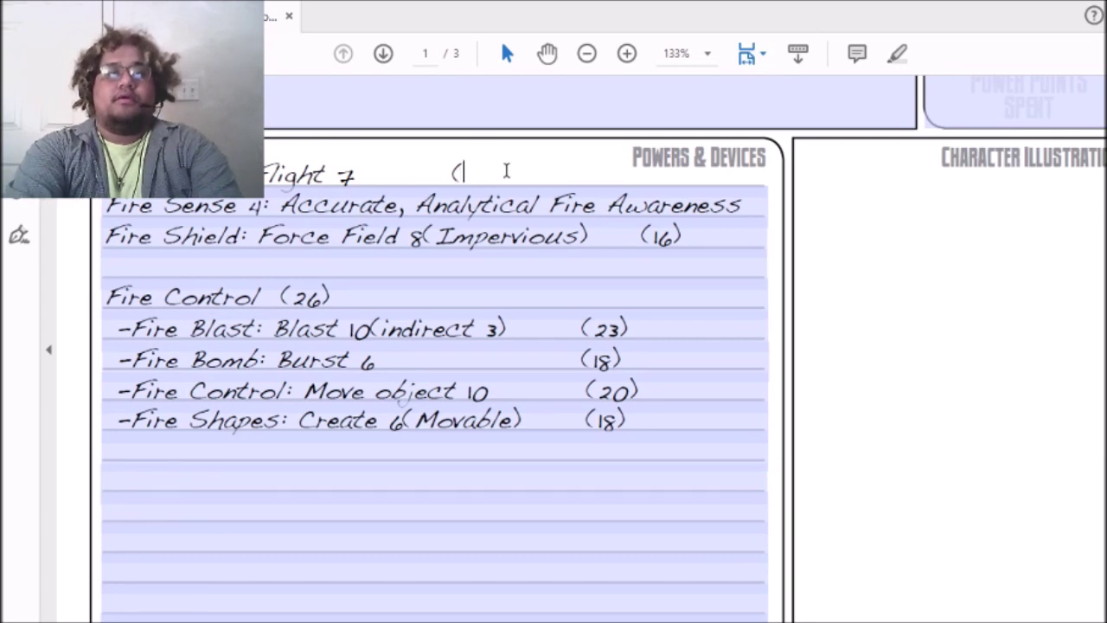
key("BackSpace")
type("2  ")
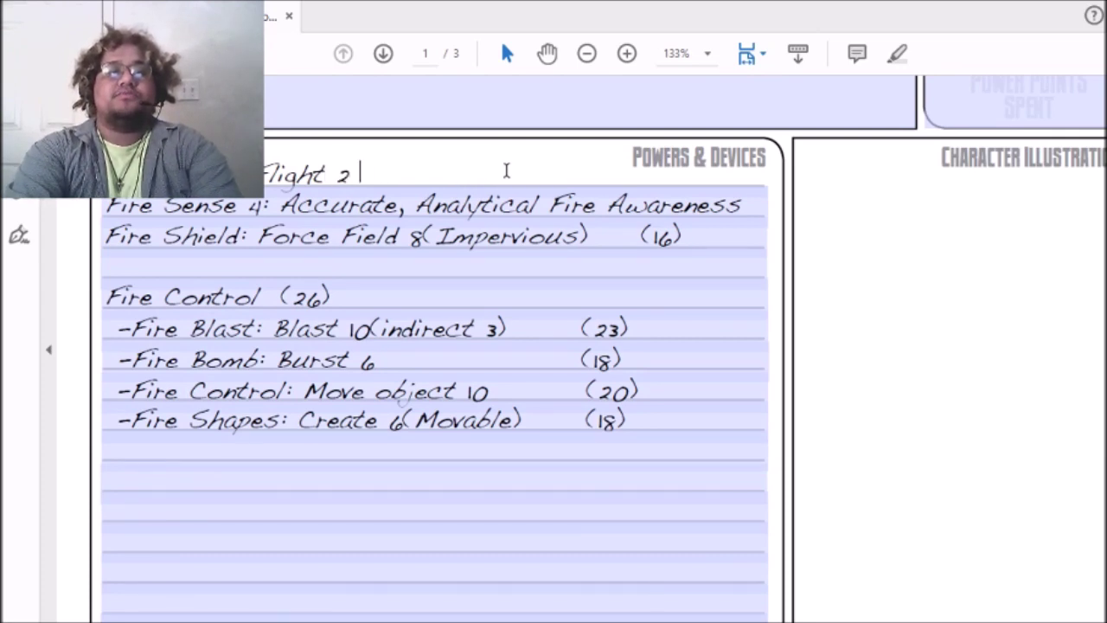
type("(4)")
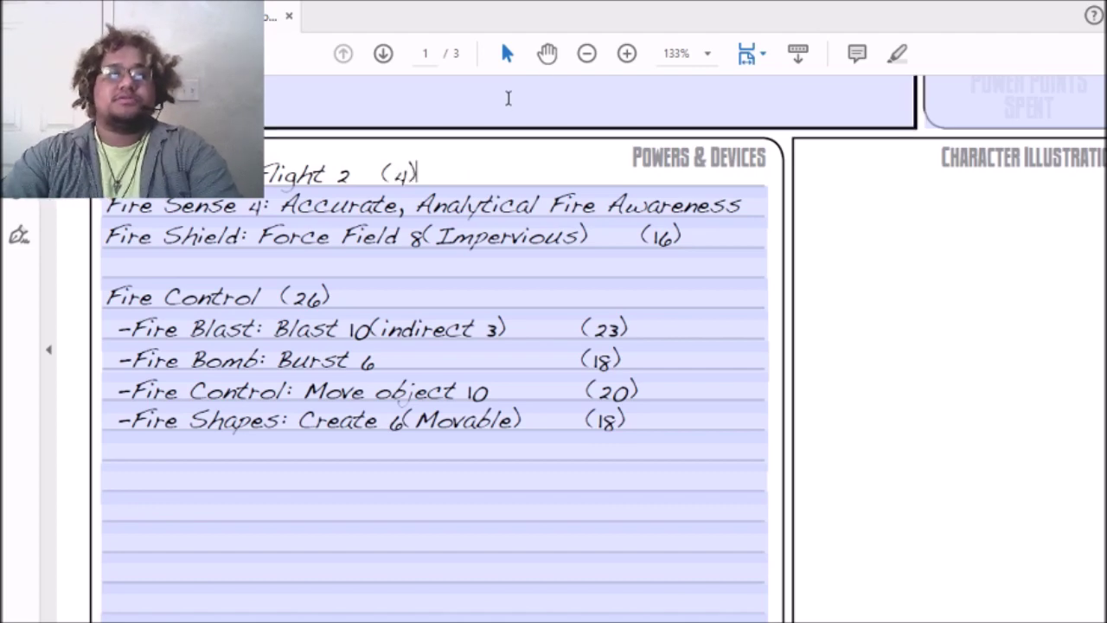
Step: Set the Powers value in the power point totals to 50
scroll(553, 345, "up", 5)
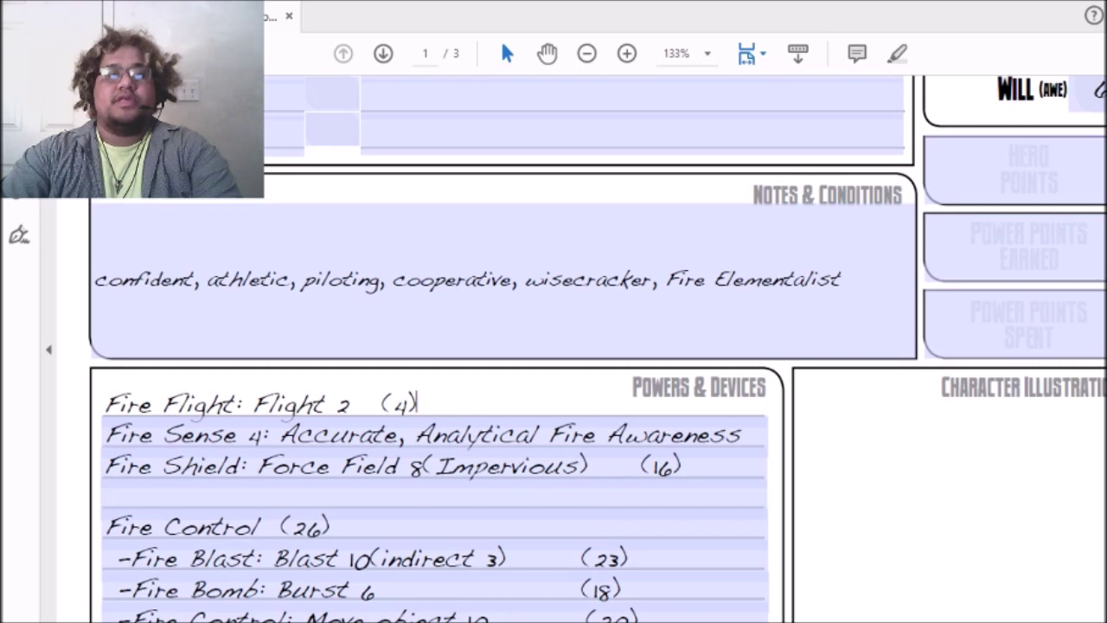
scroll(553, 346, "up", 9)
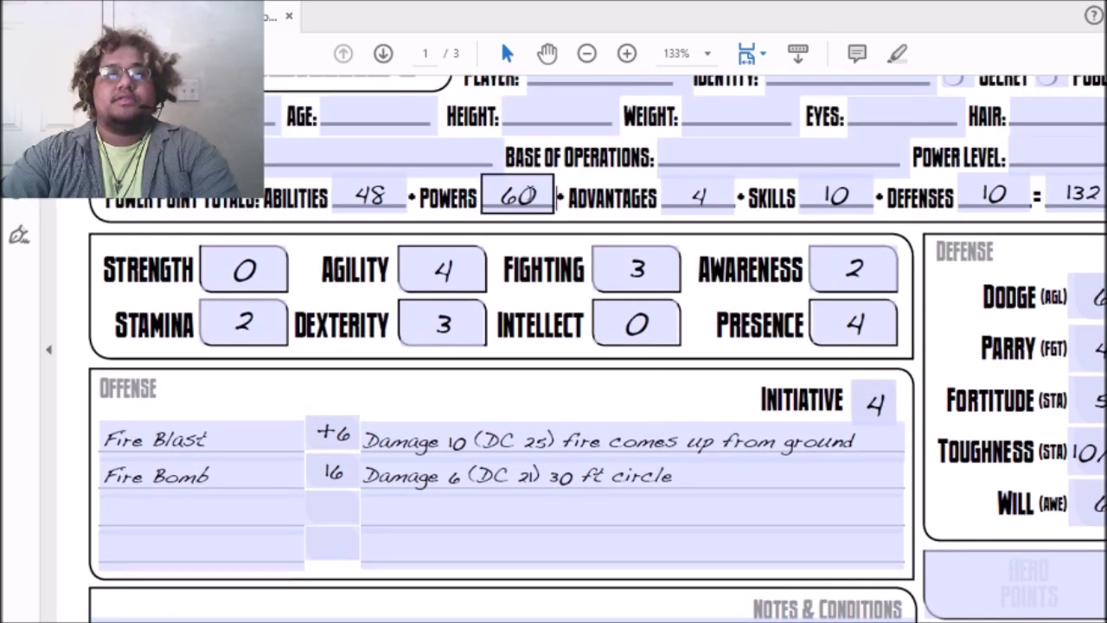
left_click(513, 195)
type("10")
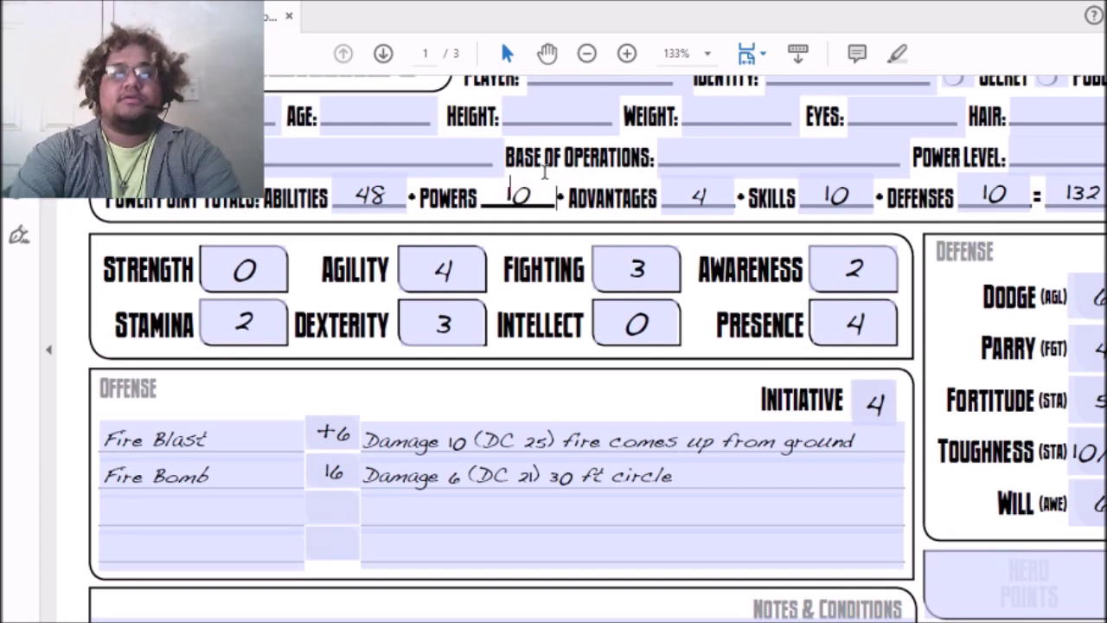
key("BackSpace")
key("BackSpace")
type("50")
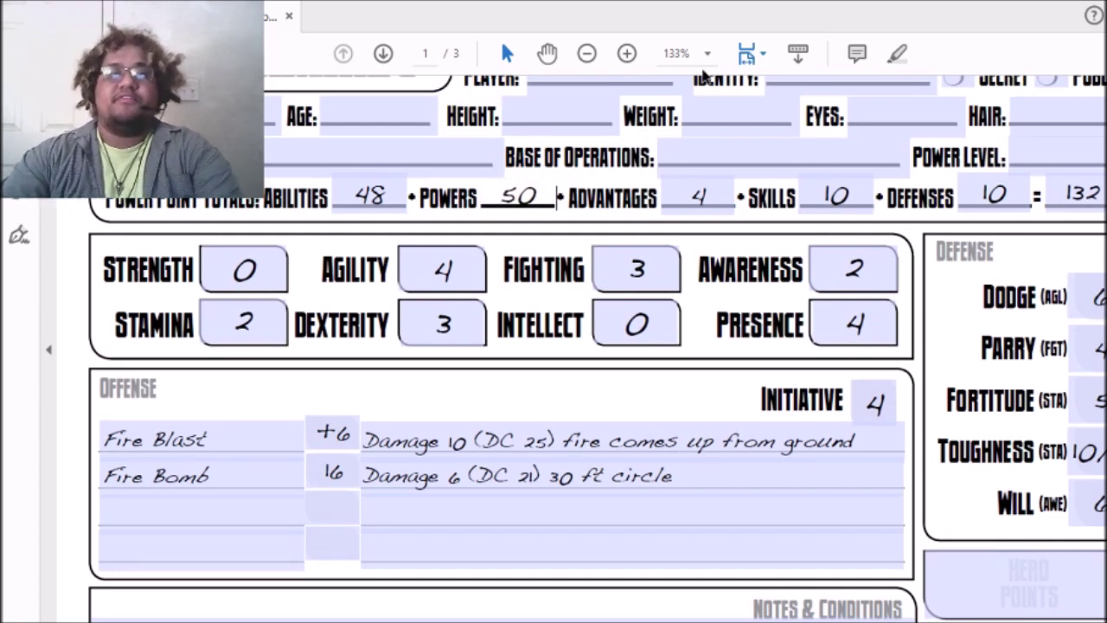
left_click(654, 254)
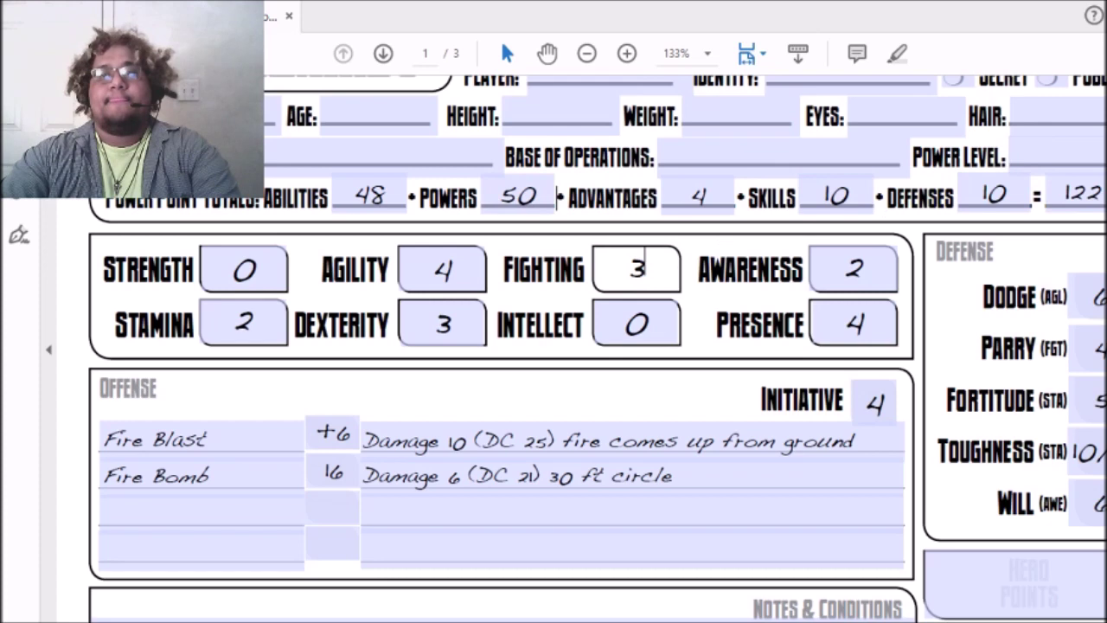
Step: Delete the whole Fire Sense 4 entry from the Powers & Devices section, leaving its line blank
scroll(596, 346, "down", 1)
scroll(596, 346, "down", 9)
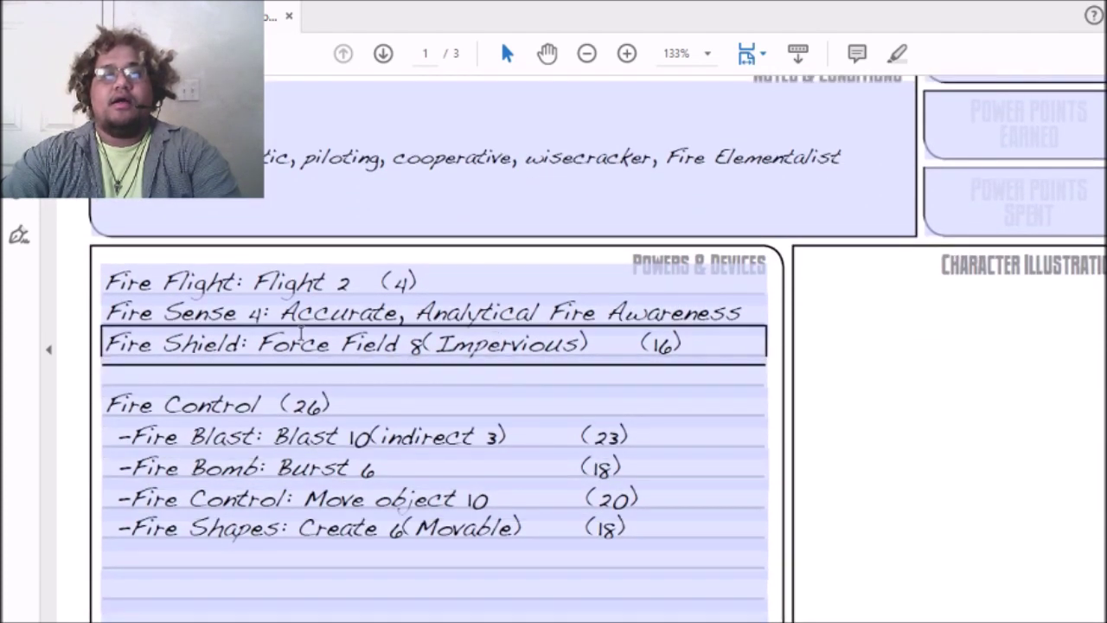
left_click(751, 313)
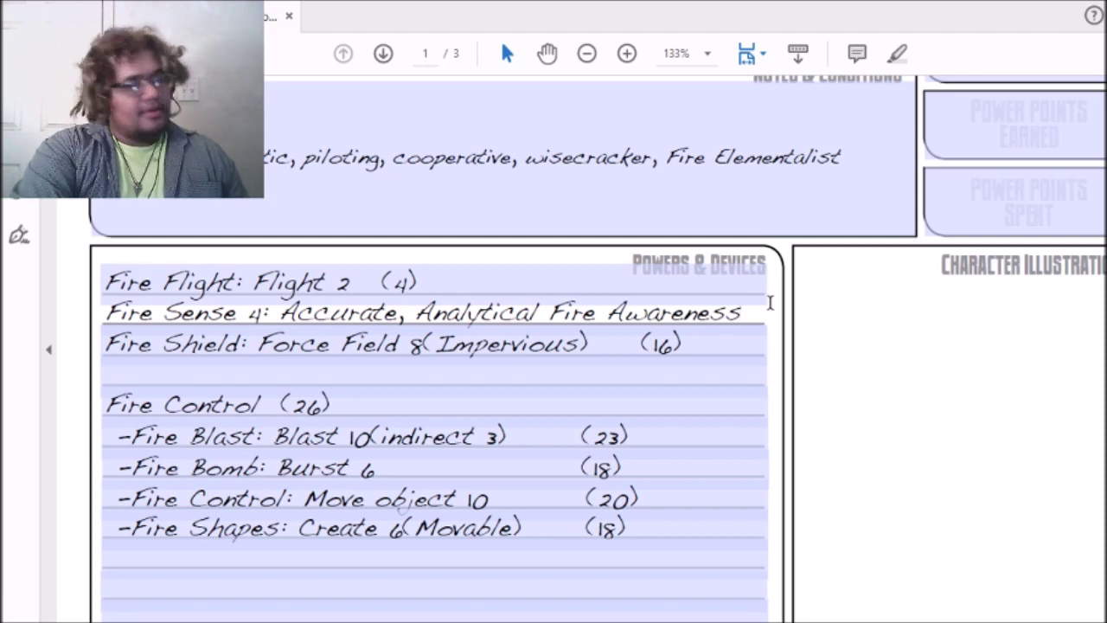
key("BackSpace")
key("BackSpace")
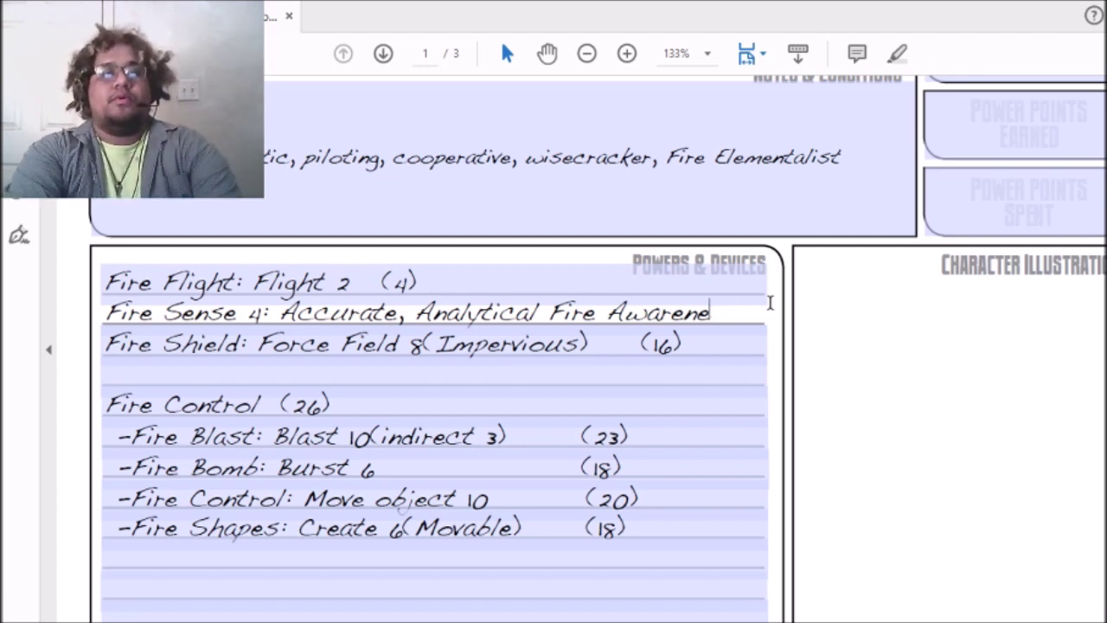
key("BackSpace")
key("BackSpace")
key("BackSpace")
key("BackSpace")
key("BackSpace")
key("BackSpace")
key("BackSpace")
key("BackSpace")
key("BackSpace")
key("BackSpace")
key("BackSpace")
key("BackSpace")
key("BackSpace")
key("BackSpace")
key("BackSpace")
key("BackSpace")
key("BackSpace")
key("BackSpace")
key("BackSpace")
key("BackSpace")
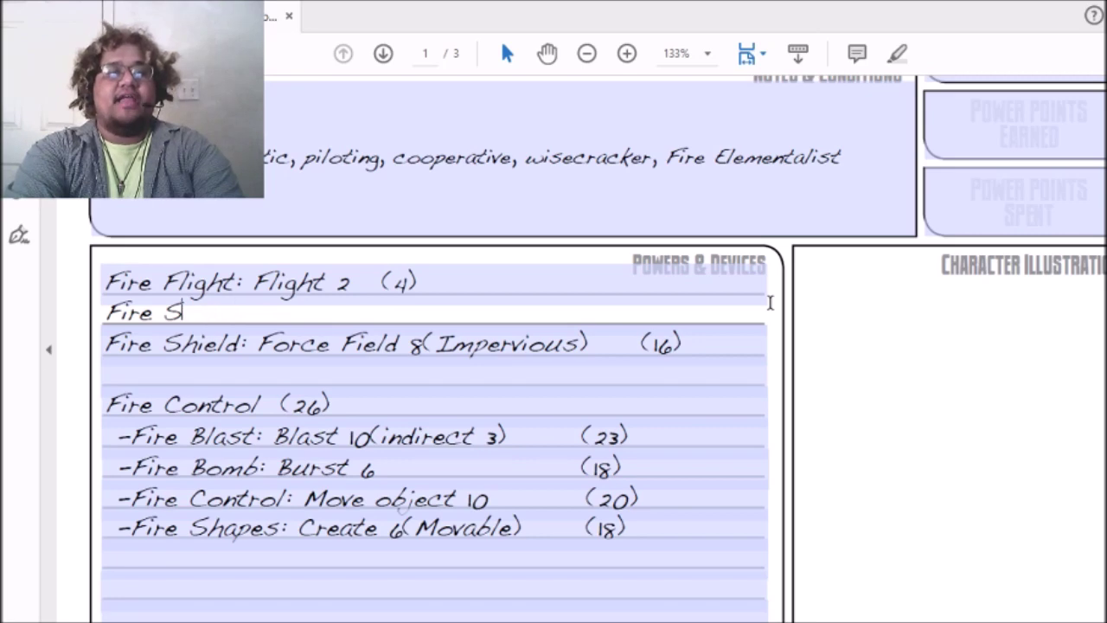
key("BackSpace")
key("BackSpace")
key("BackSpace")
key("BackSpace")
key("BackSpace")
key("BackSpace")
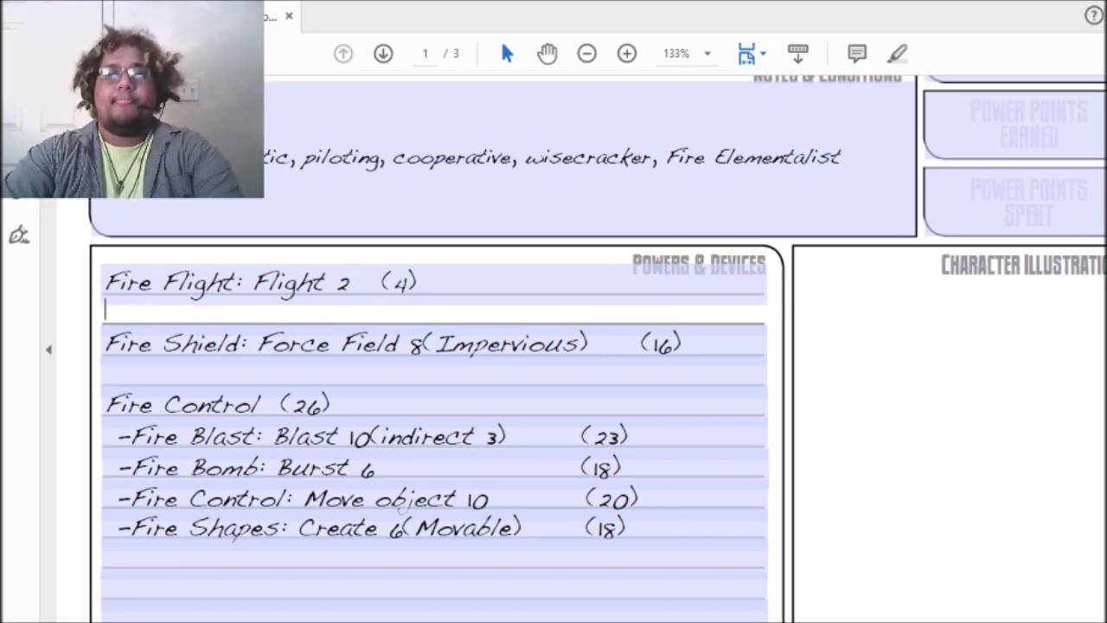
Step: Set the Powers value in the power point totals to 46
scroll(553, 346, "up", 7)
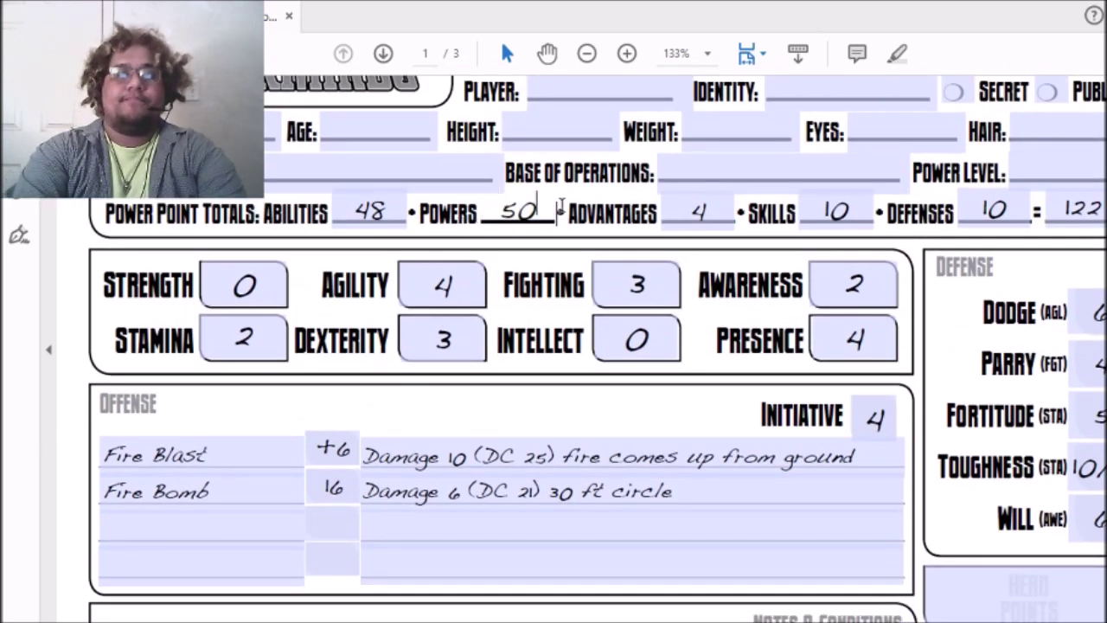
key("BackSpace")
key("BackSpace")
type("46")
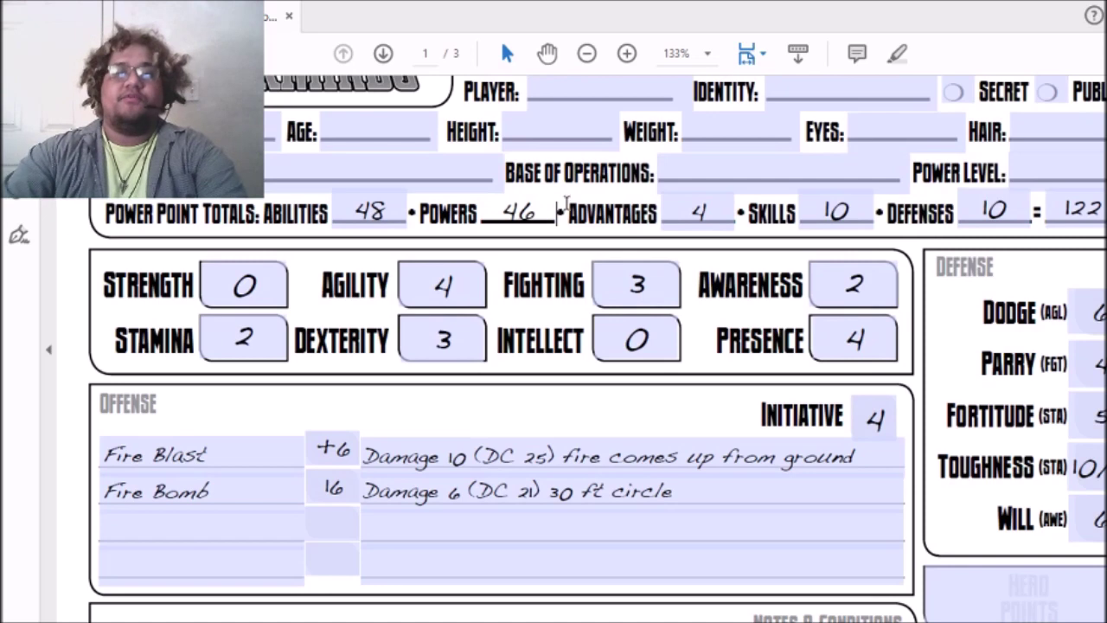
left_click(692, 209)
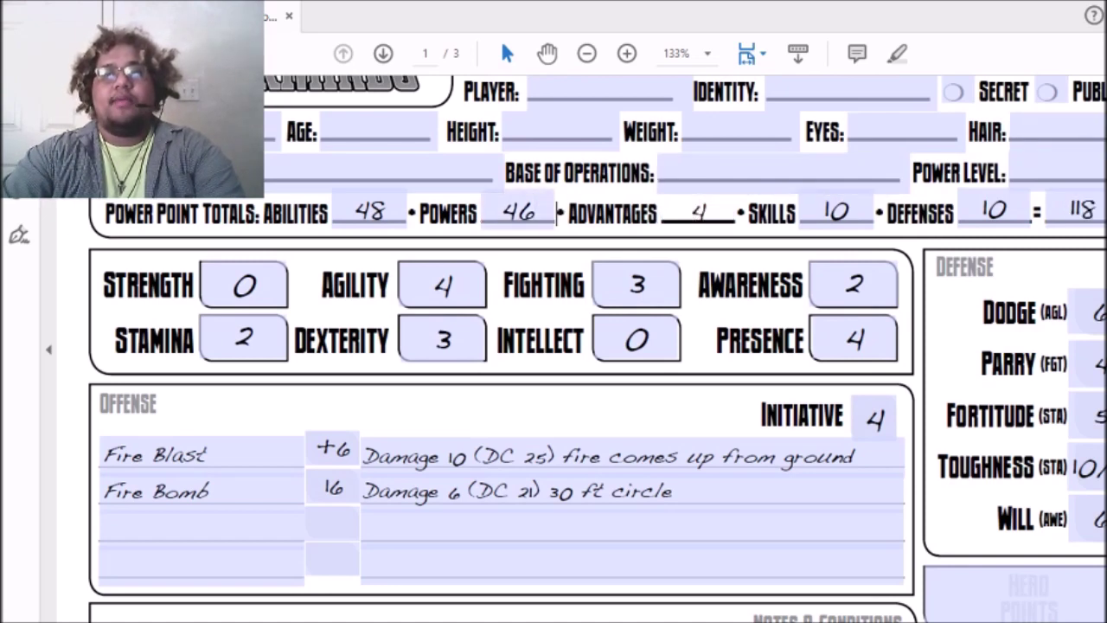
Step: Add the speed note "(120 ft/r 8mph)" after Flight 2 in the Fire Flight entry
scroll(691, 212, "down", 8)
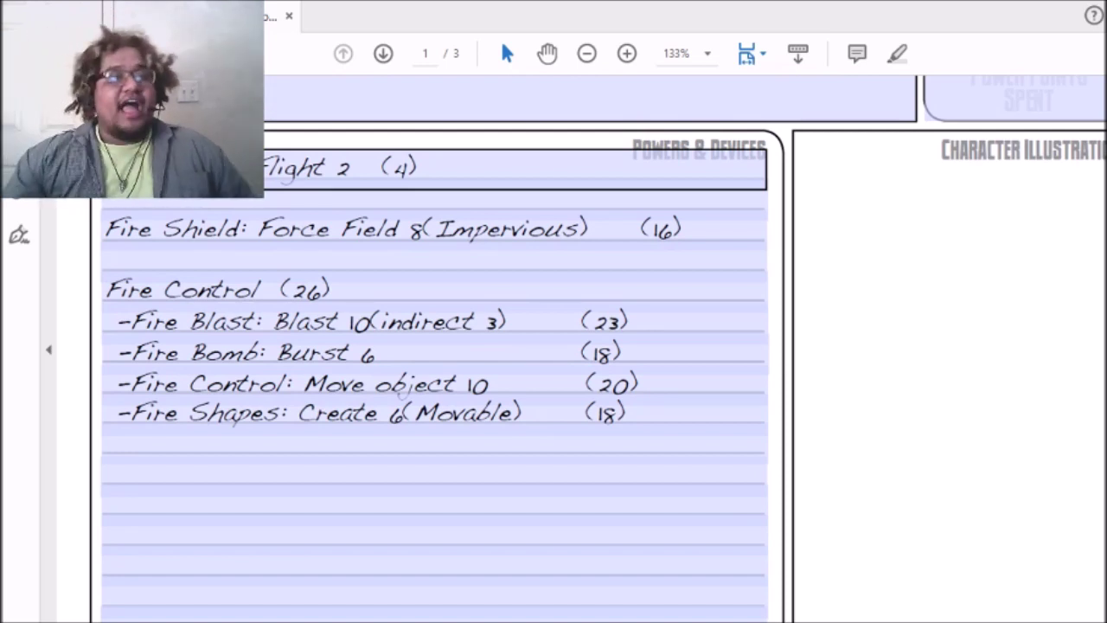
left_click(350, 164)
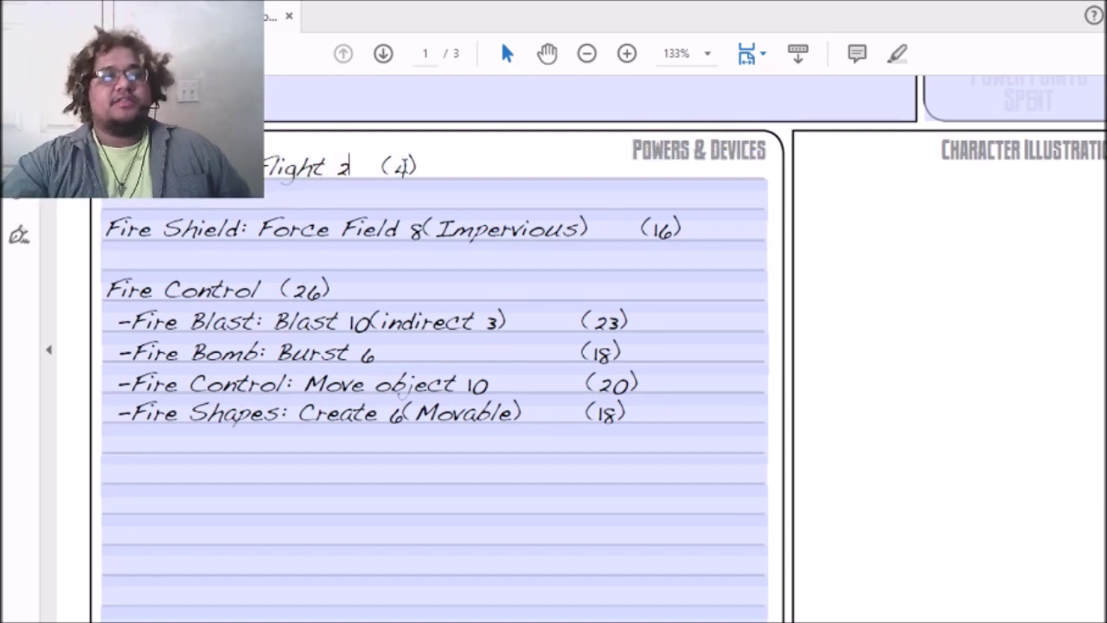
type("(")
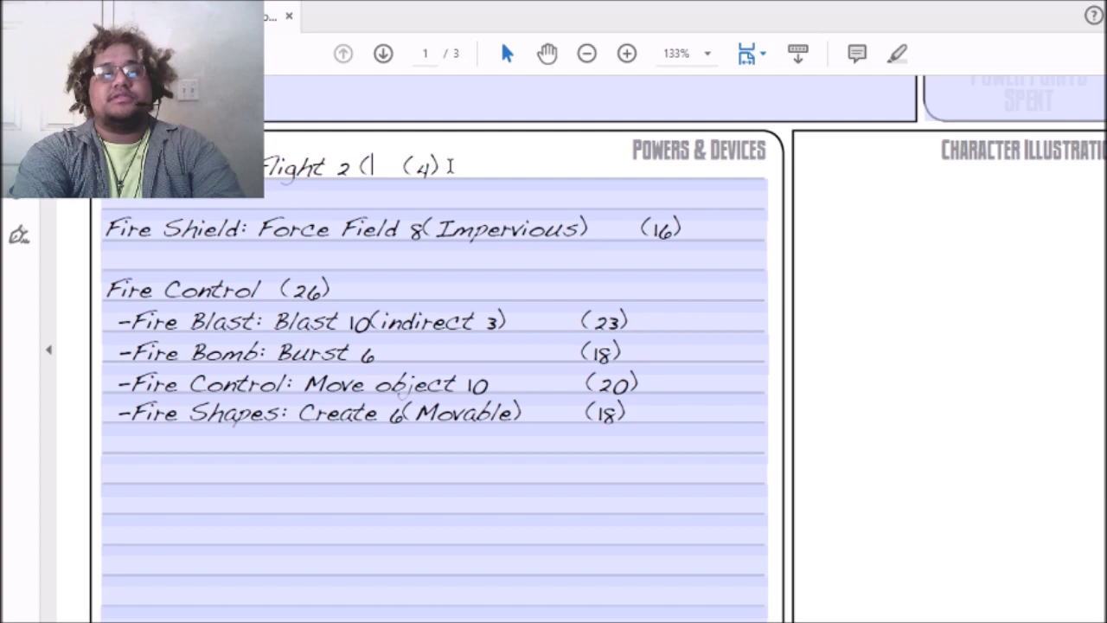
type("120 ft")
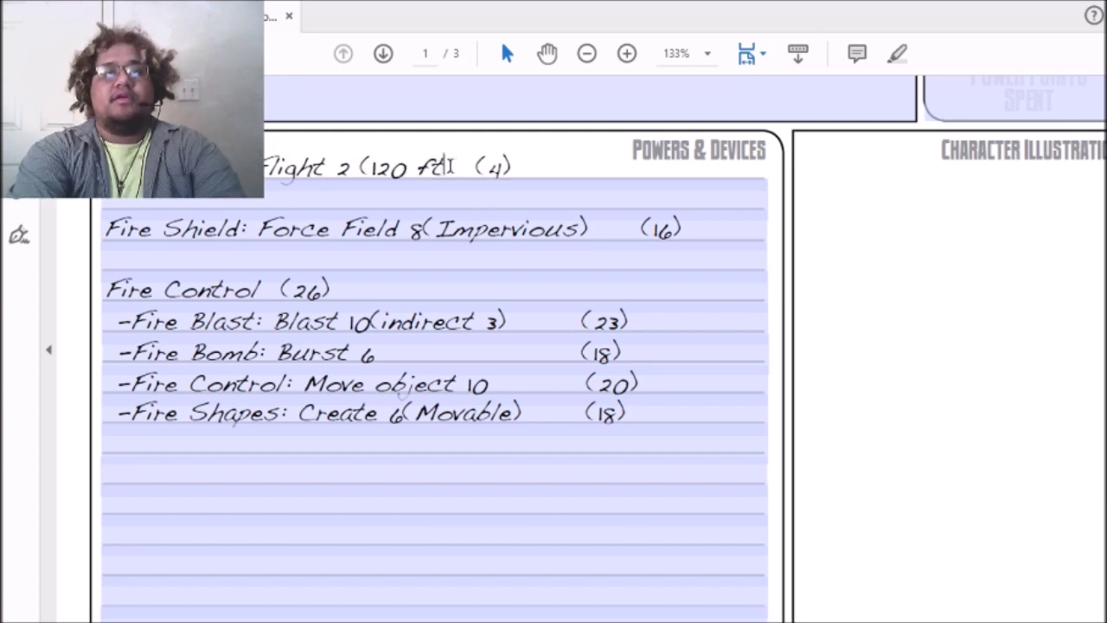
type("/r")
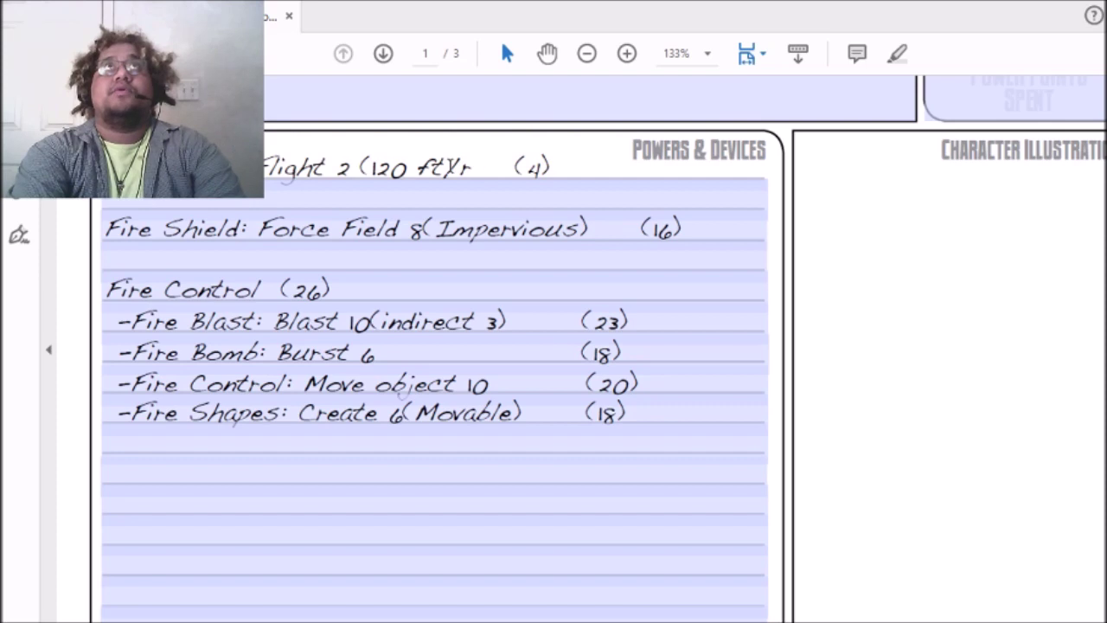
type(" 8mph)")
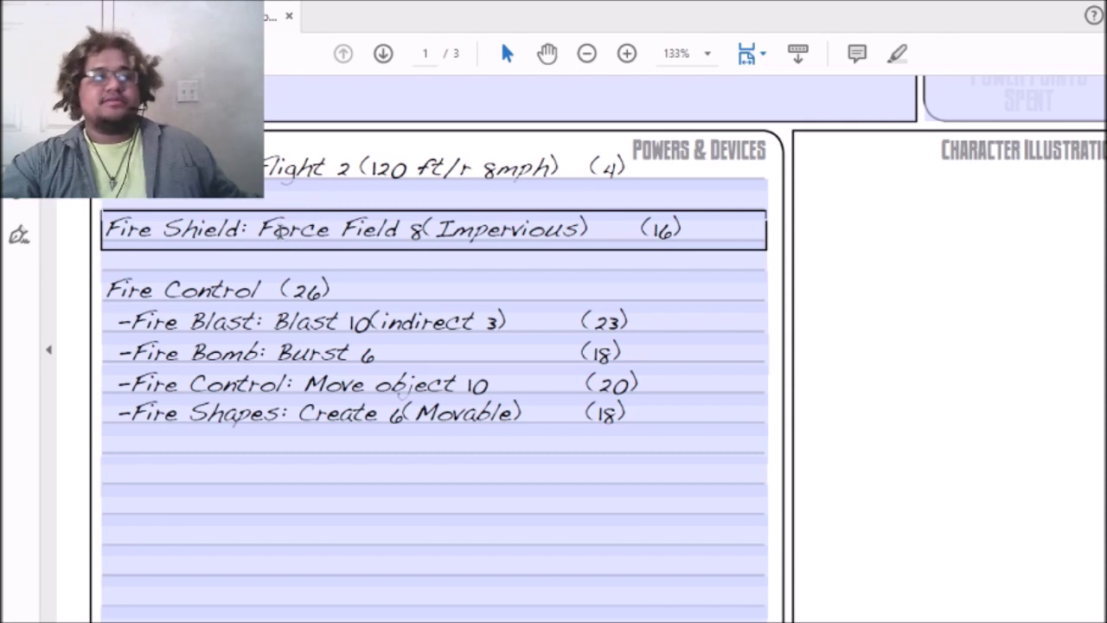
left_click(470, 164)
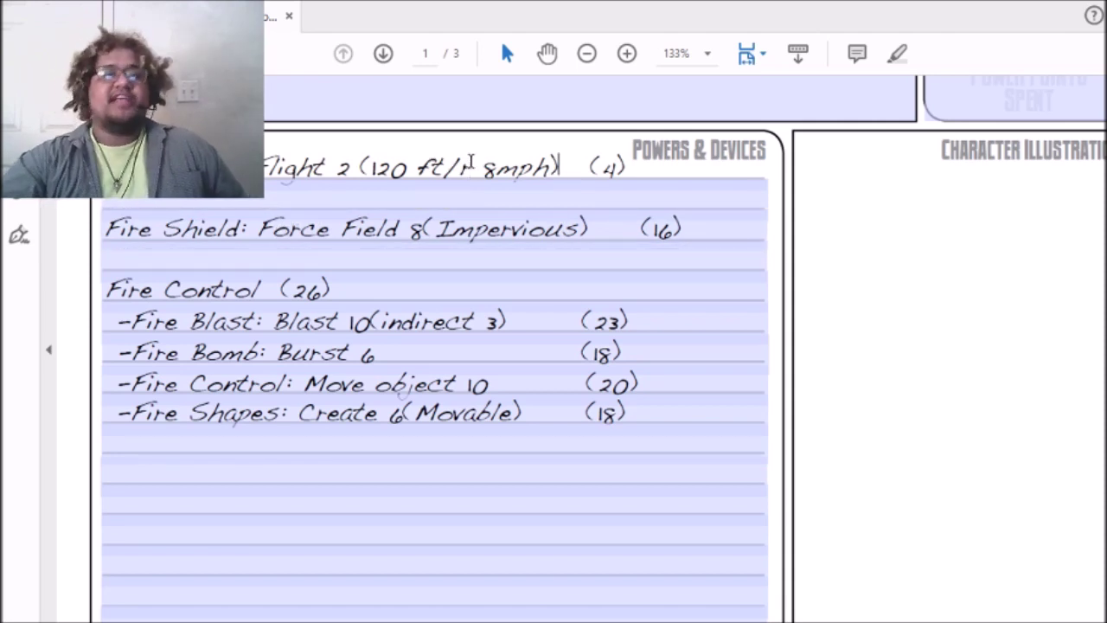
Step: Change the Fire Bomb entry under Fire Control to Burst 7 with a cost of (21)
left_click(382, 352)
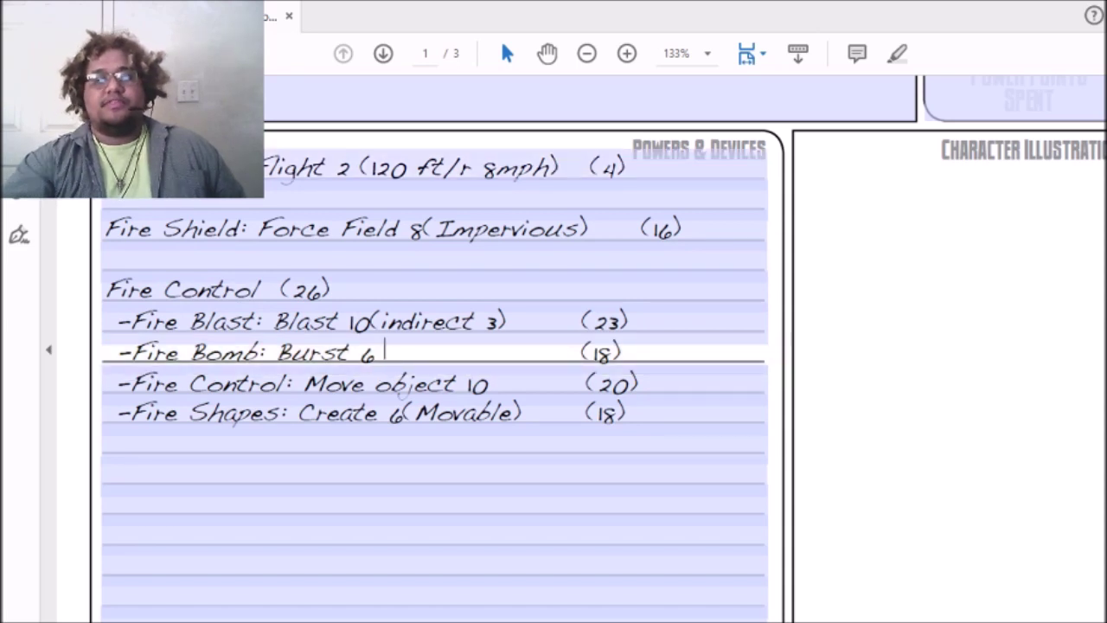
key("Delete")
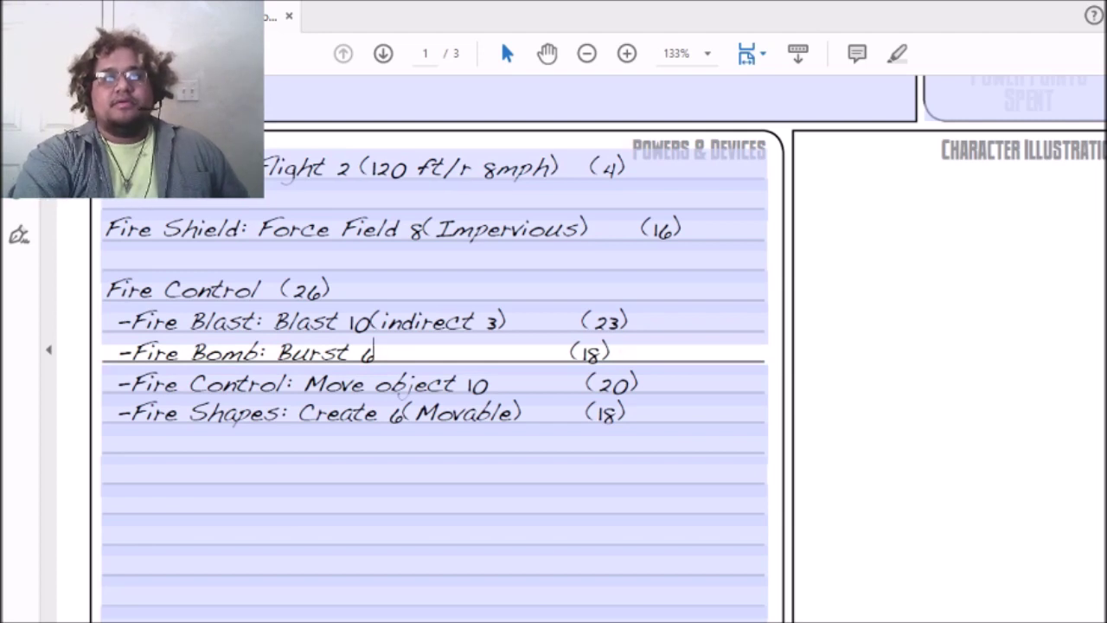
key("BackSpace")
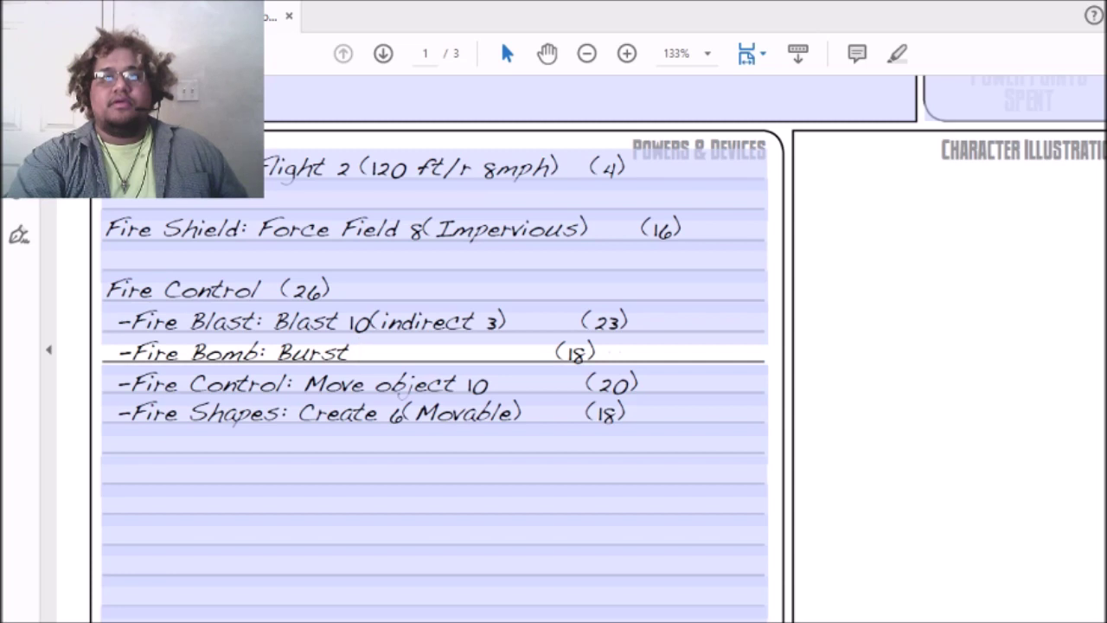
type("7")
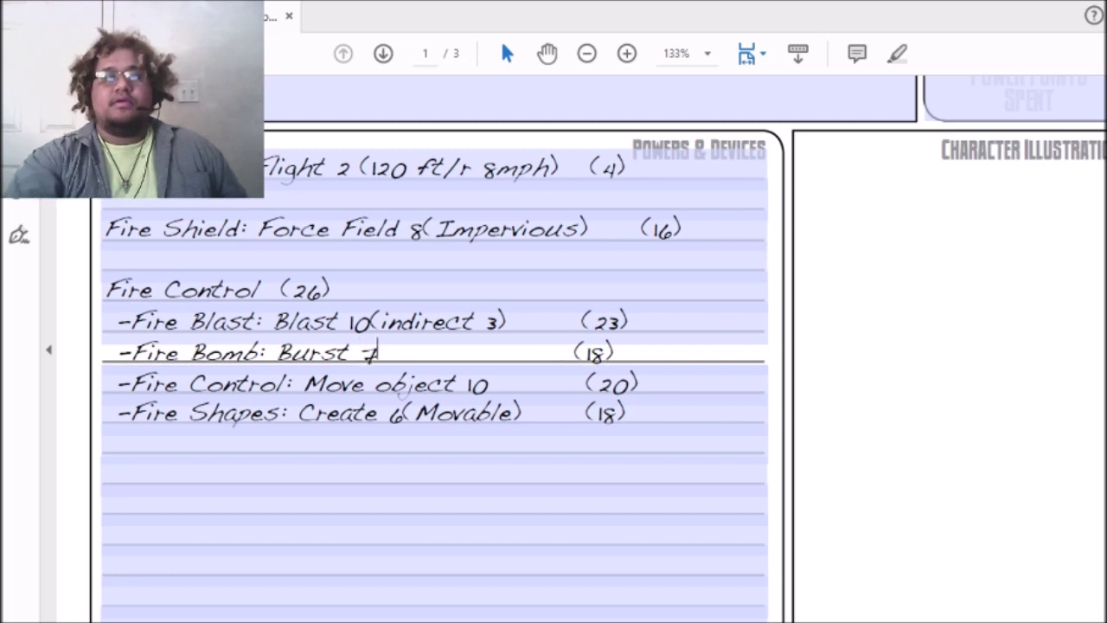
left_click(640, 337)
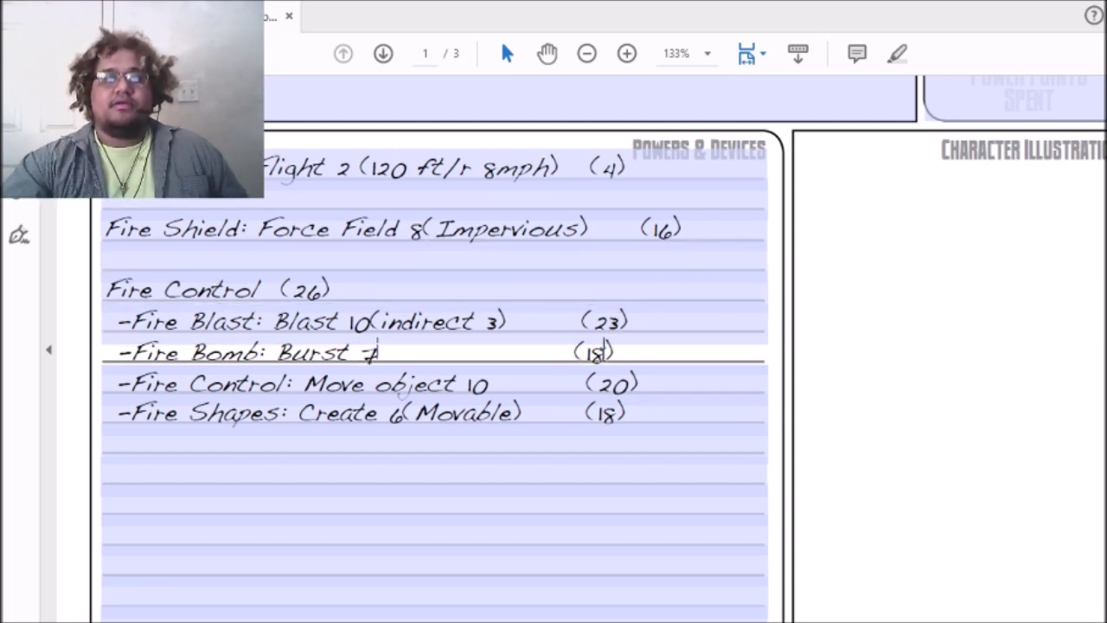
key("BackSpace")
key("BackSpace")
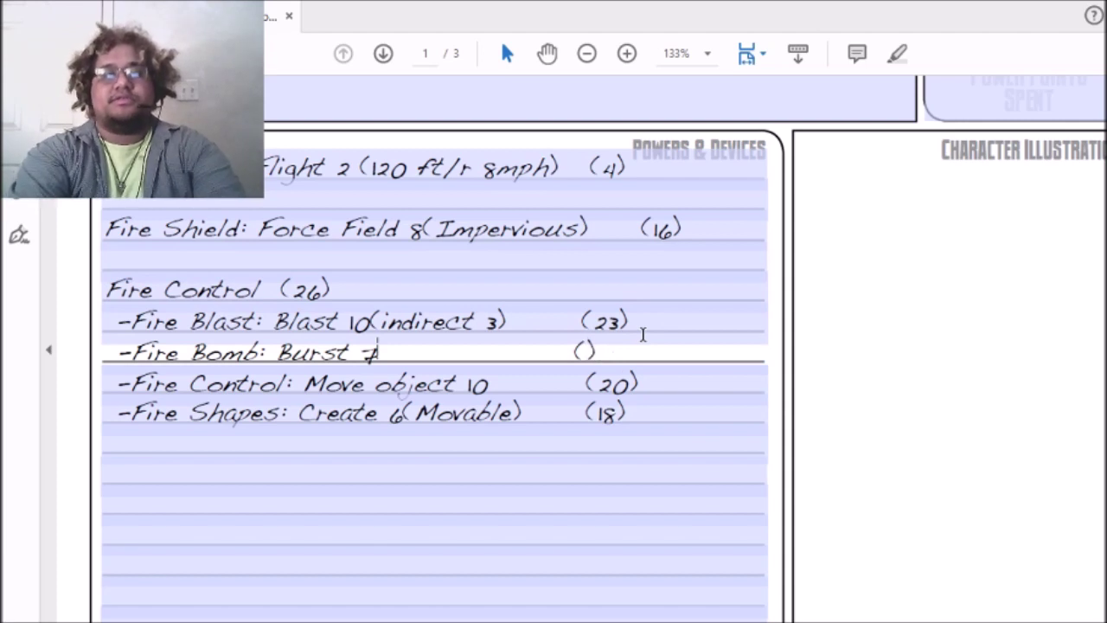
type("21")
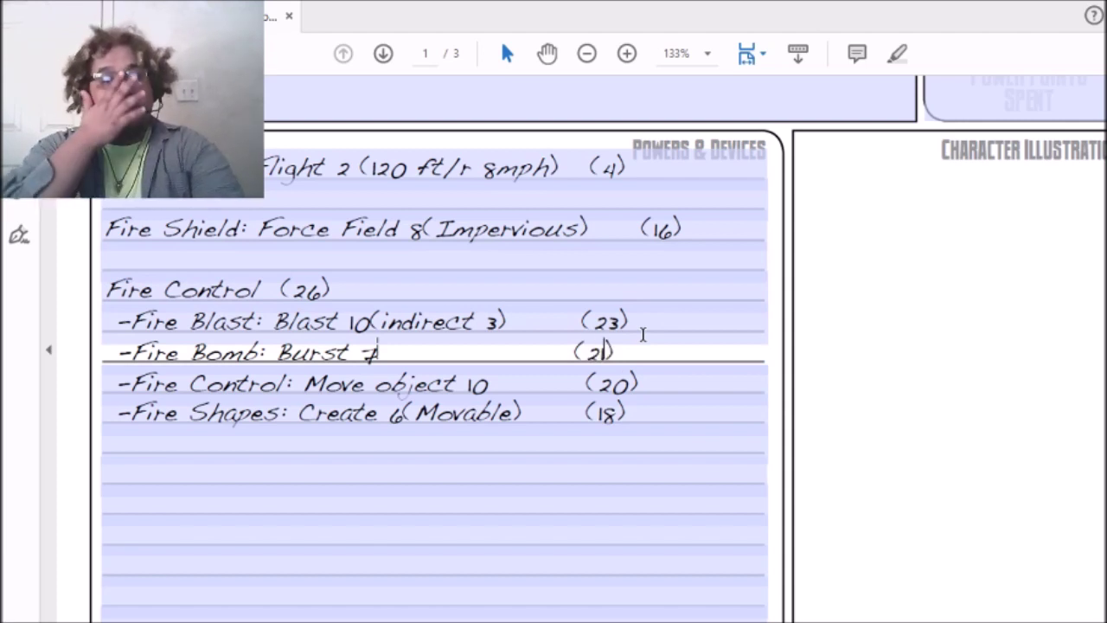
Step: Change the Fire Shapes entry under Fire Control to Create 7 (Movable) with a cost of (21)
left_click(515, 373)
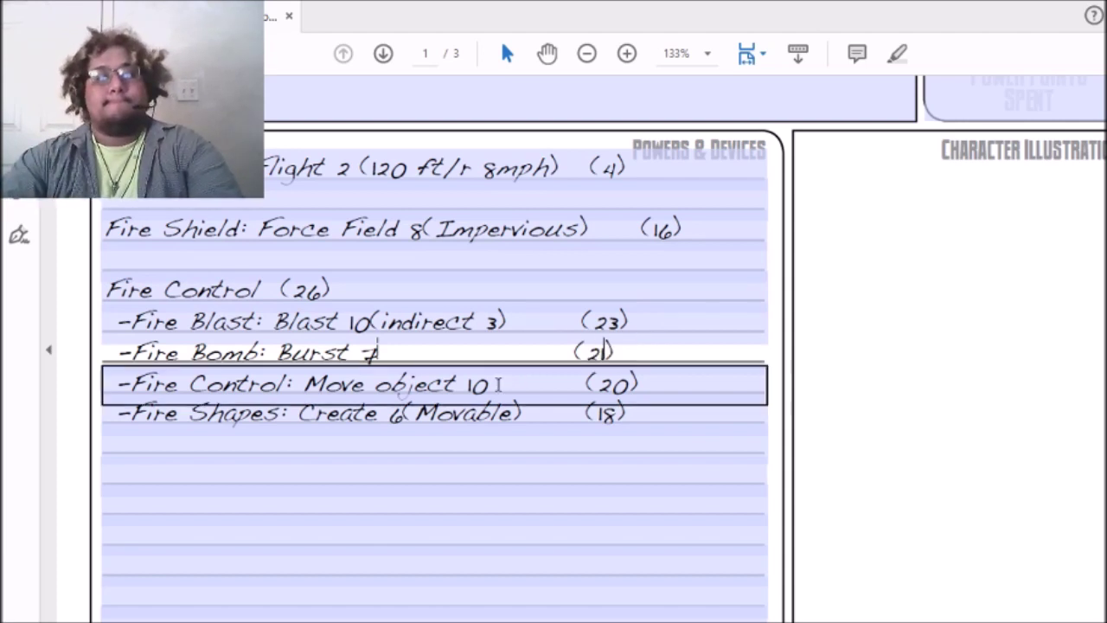
left_click(417, 434)
left_click(409, 415)
left_click(408, 413)
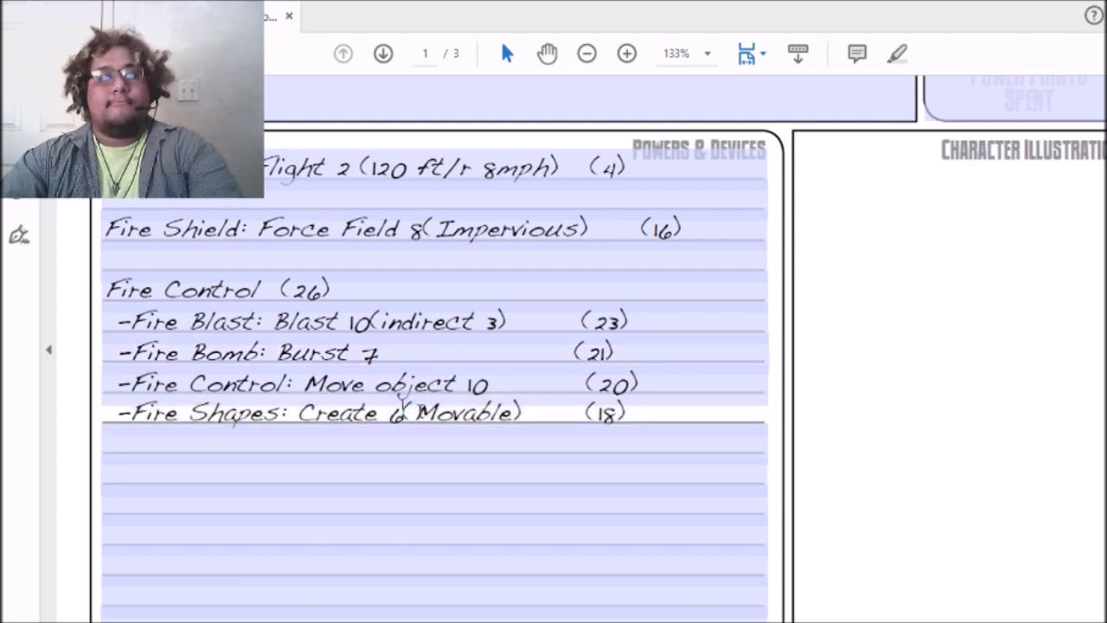
key("BackSpace")
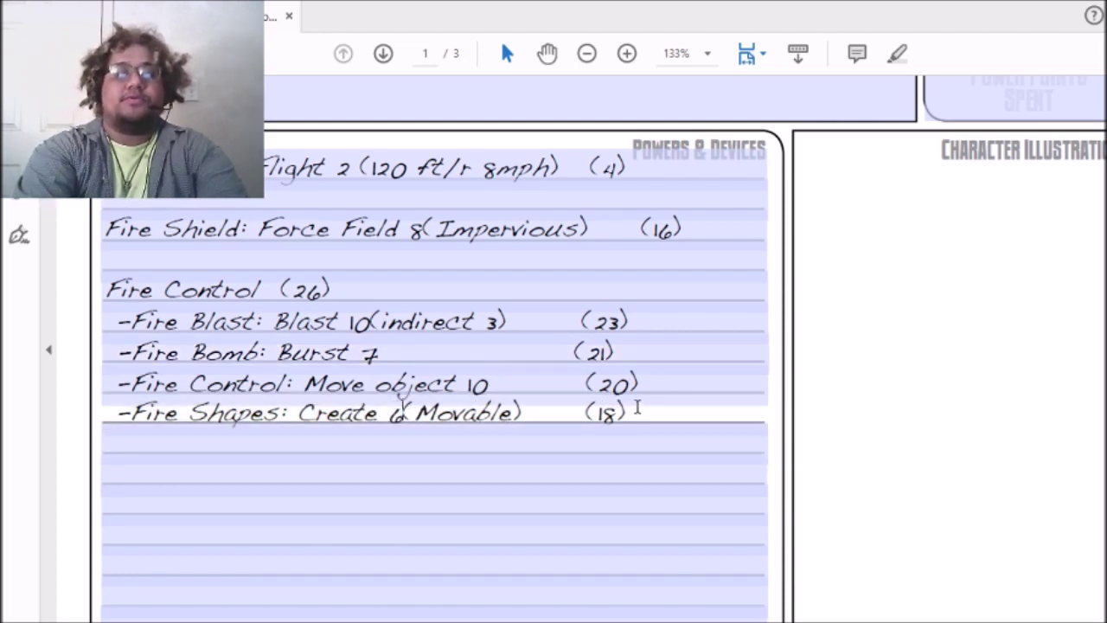
type("7")
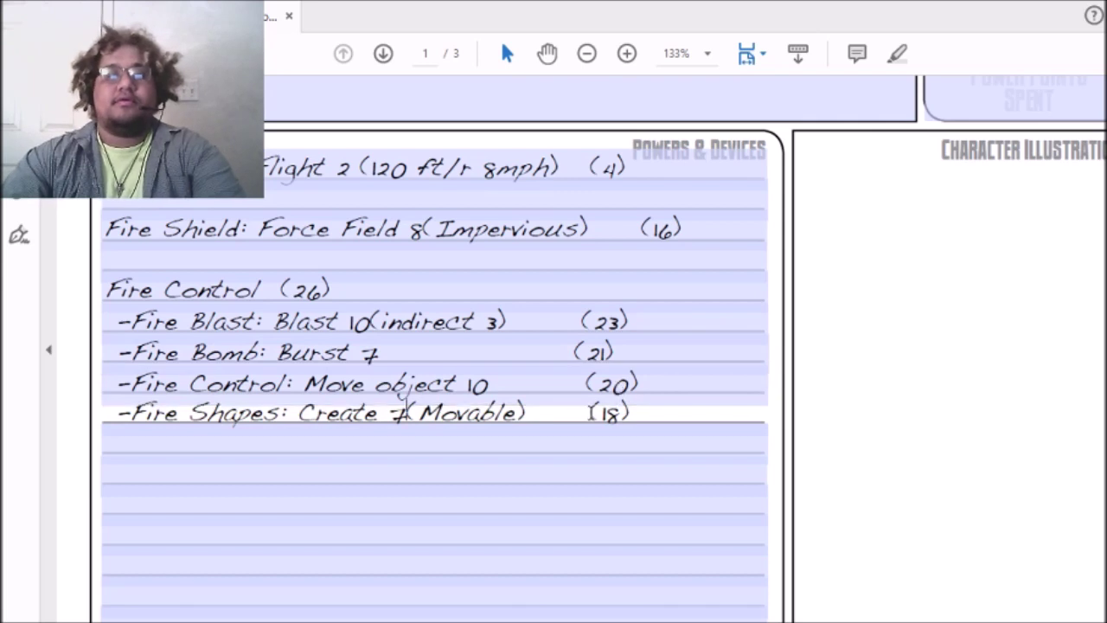
left_click(621, 413)
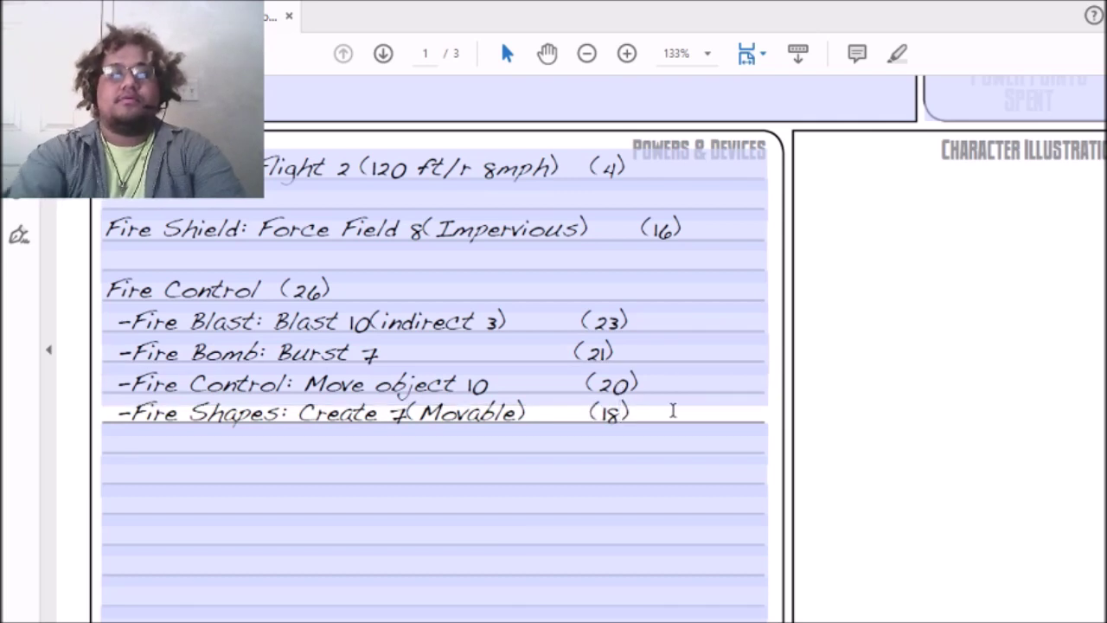
key("BackSpace")
key("BackSpace")
type("21")
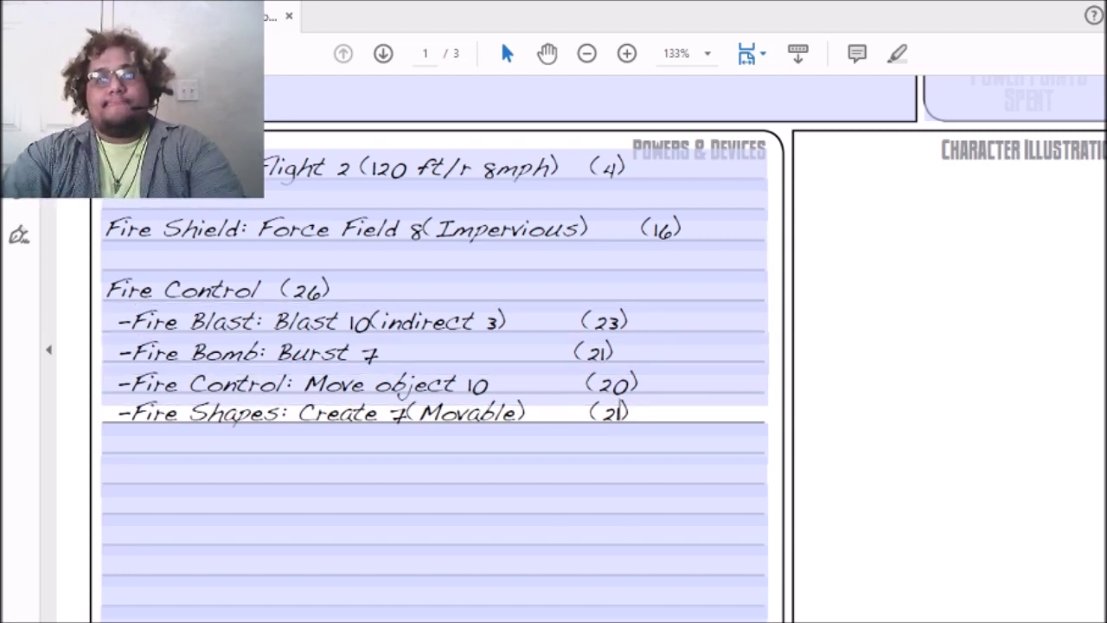
Step: Update the Fire Bomb attack entry under Offense to 17 in the bonus field, with Damage 7 and DC 22 in its description
scroll(342, 192, "up", 5)
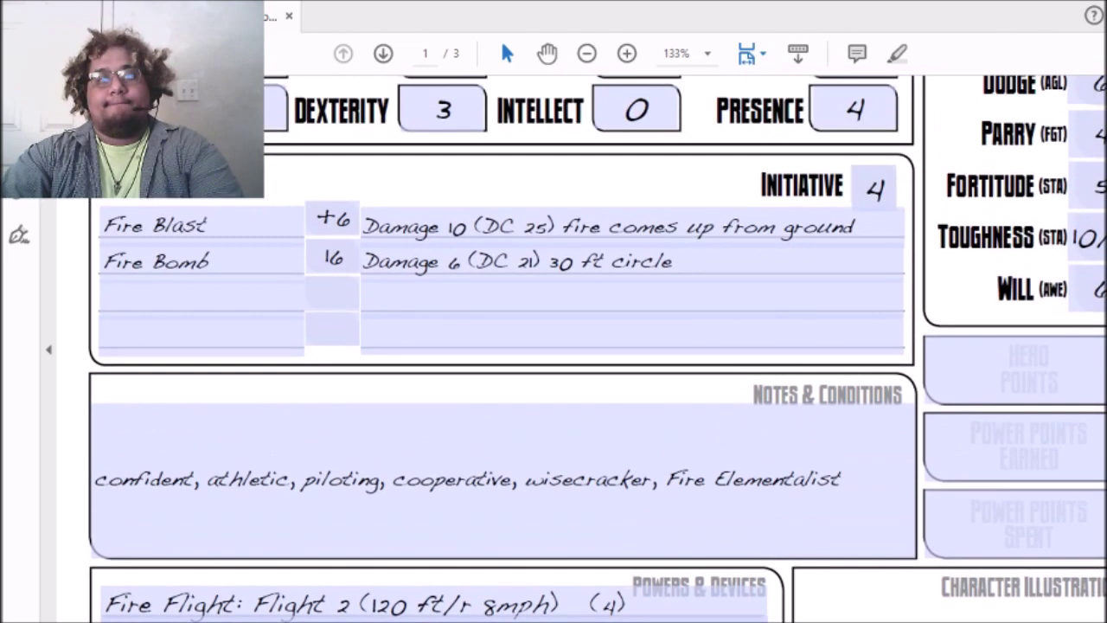
left_click(377, 250)
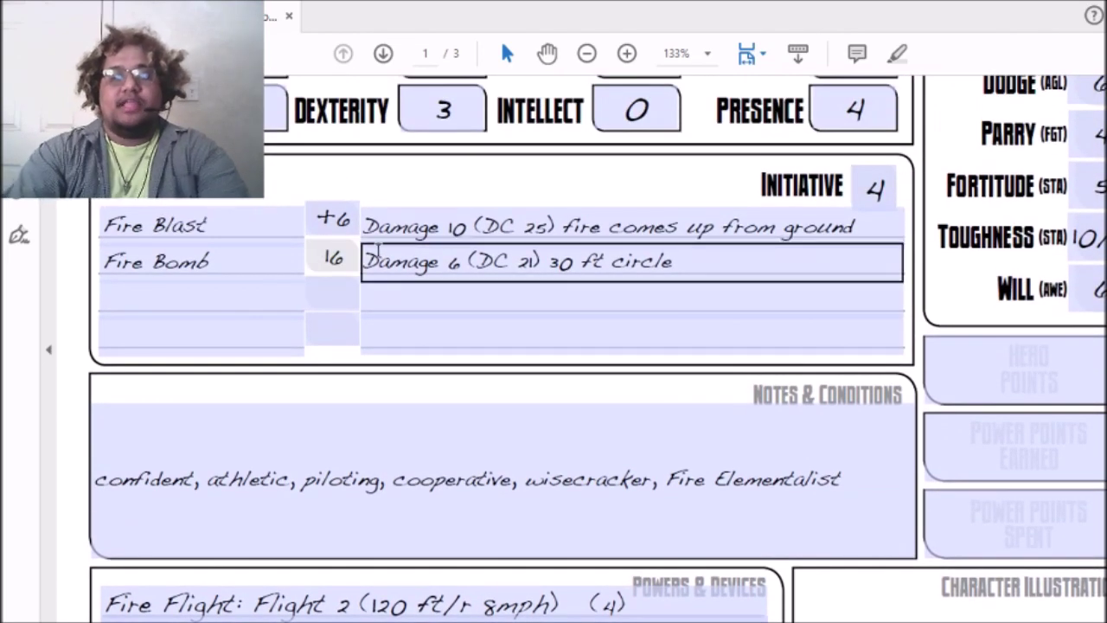
key("BackSpace")
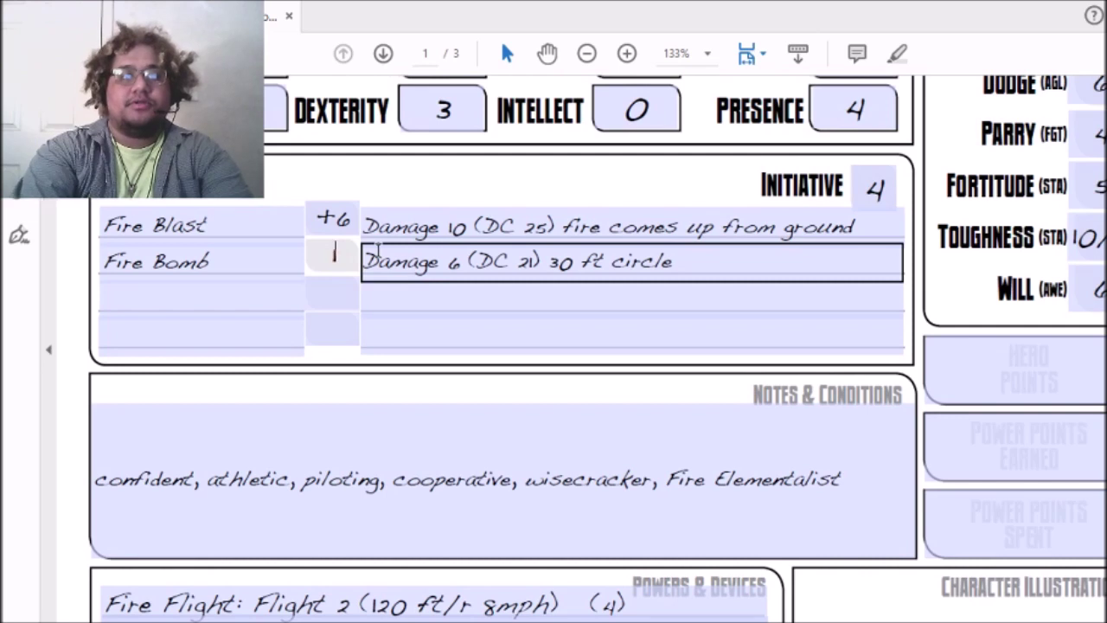
type("7")
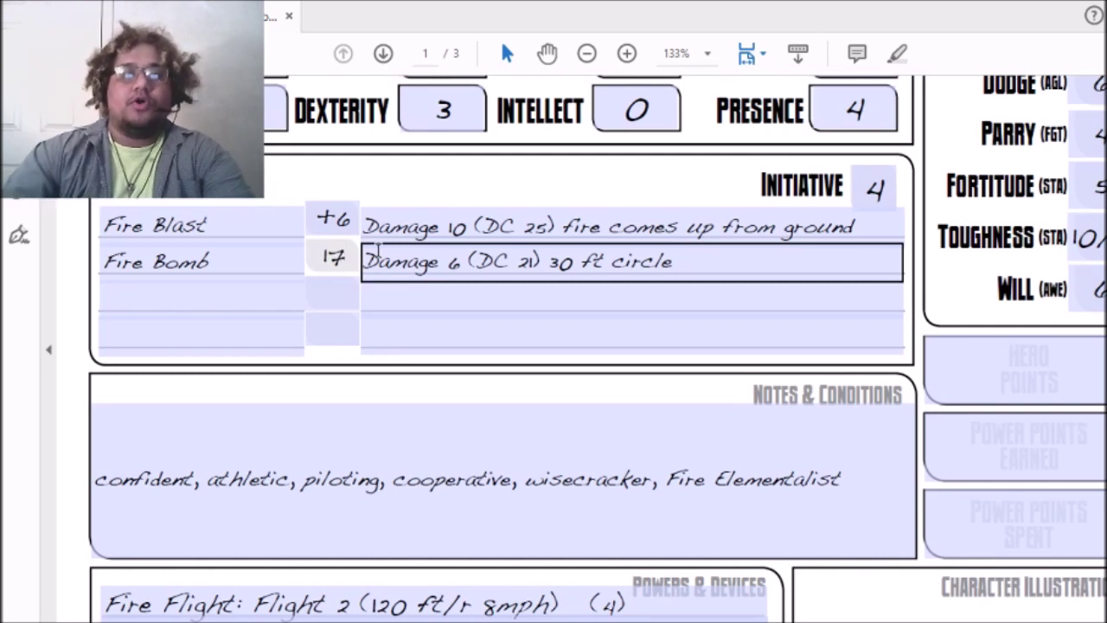
key("Return")
left_click(457, 261)
key("BackSpace")
type("7")
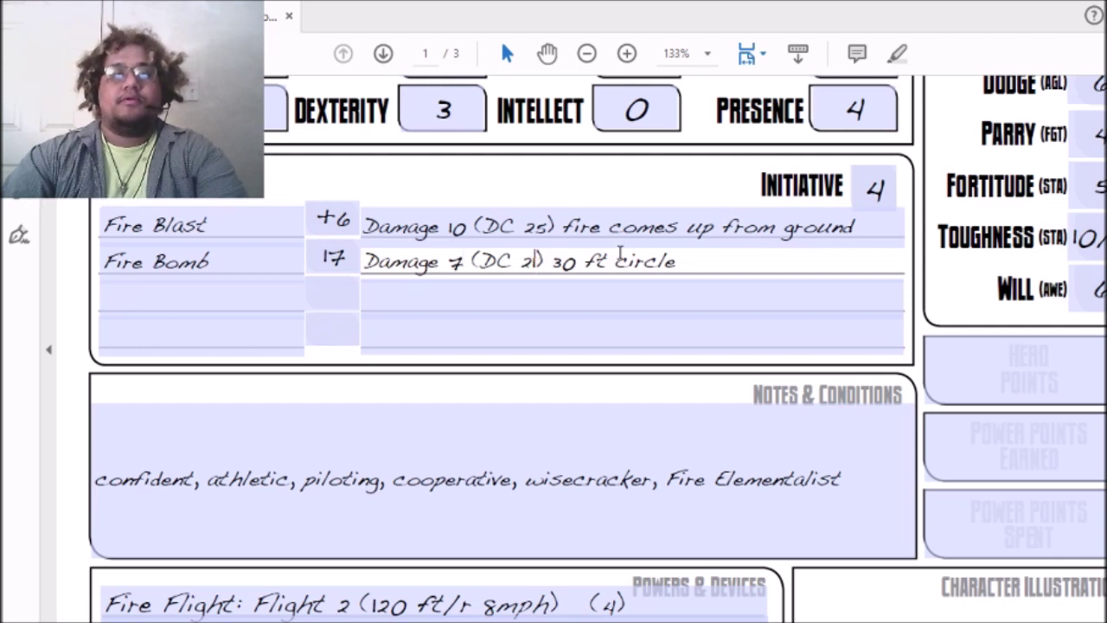
key("BackSpace")
type("2")
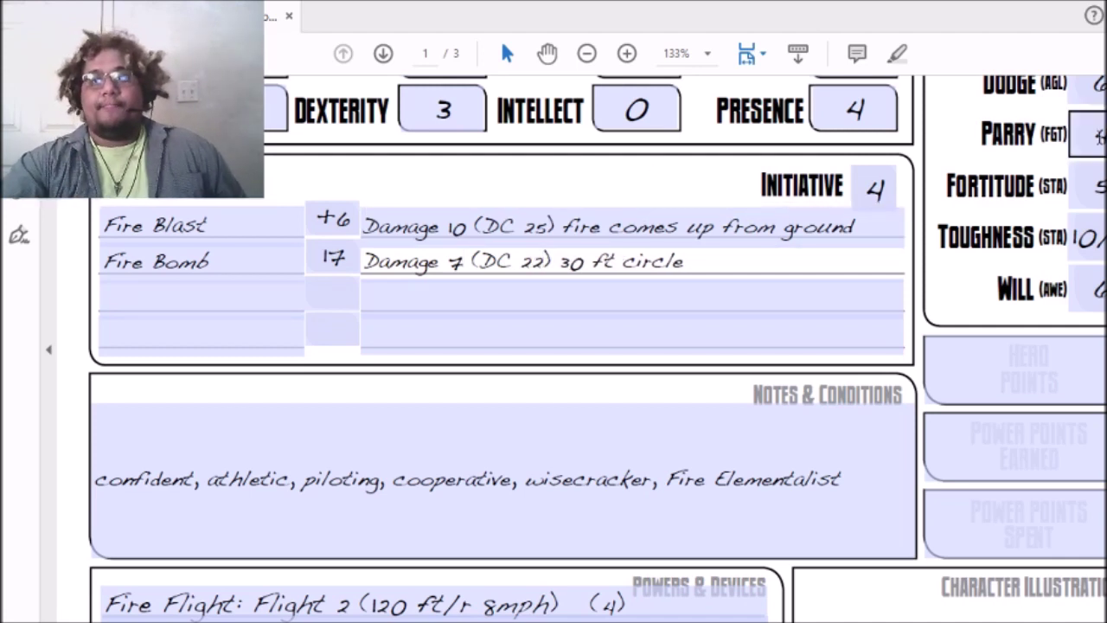
Step: Add "Jack of All trades" on the third line of the Advantages list on page 2
scroll(554, 346, "down", 5)
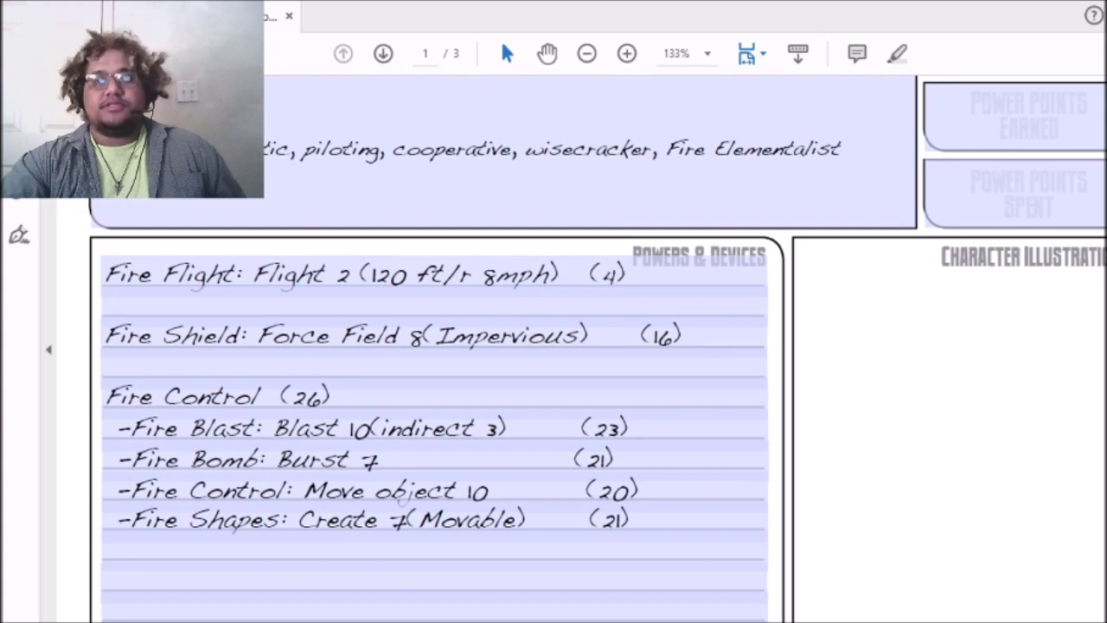
scroll(543, 578, "up", 15)
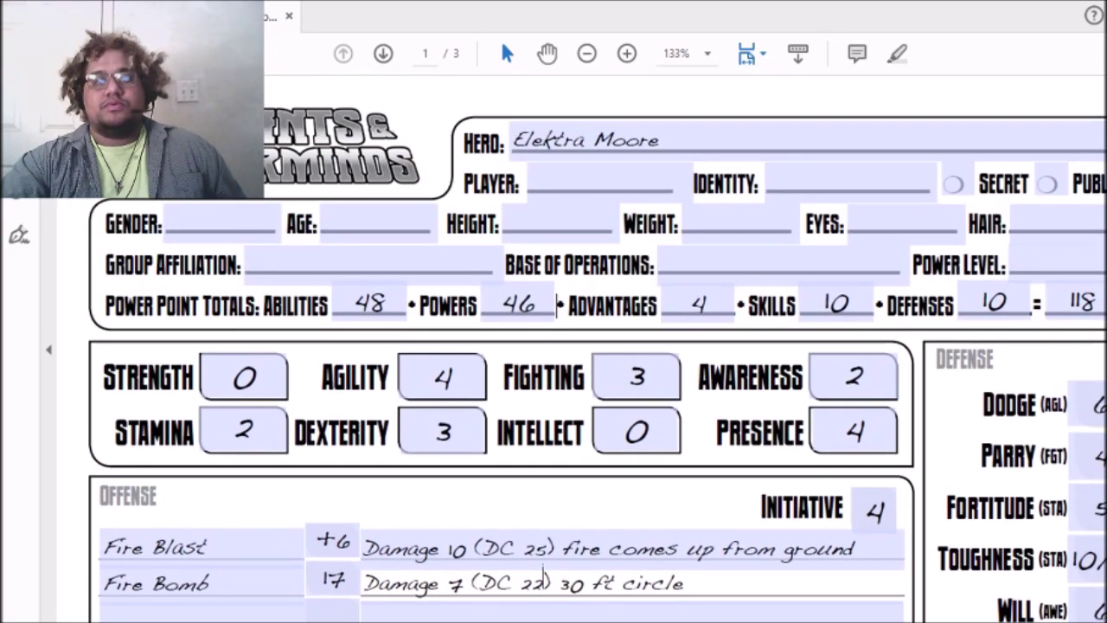
scroll(543, 578, "down", 15)
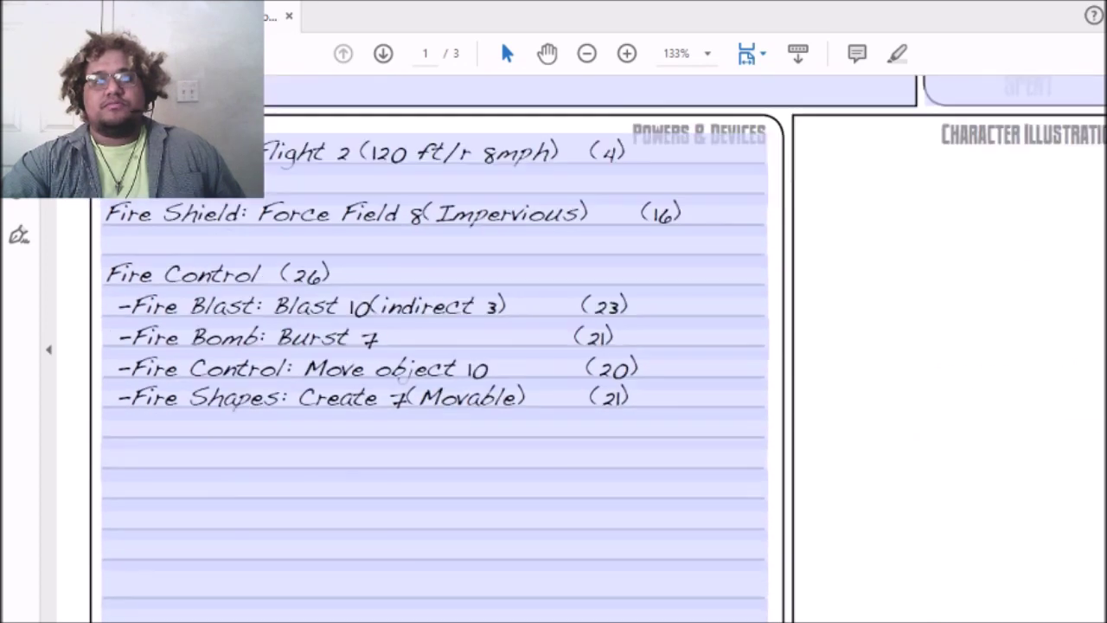
scroll(543, 577, "down", 10)
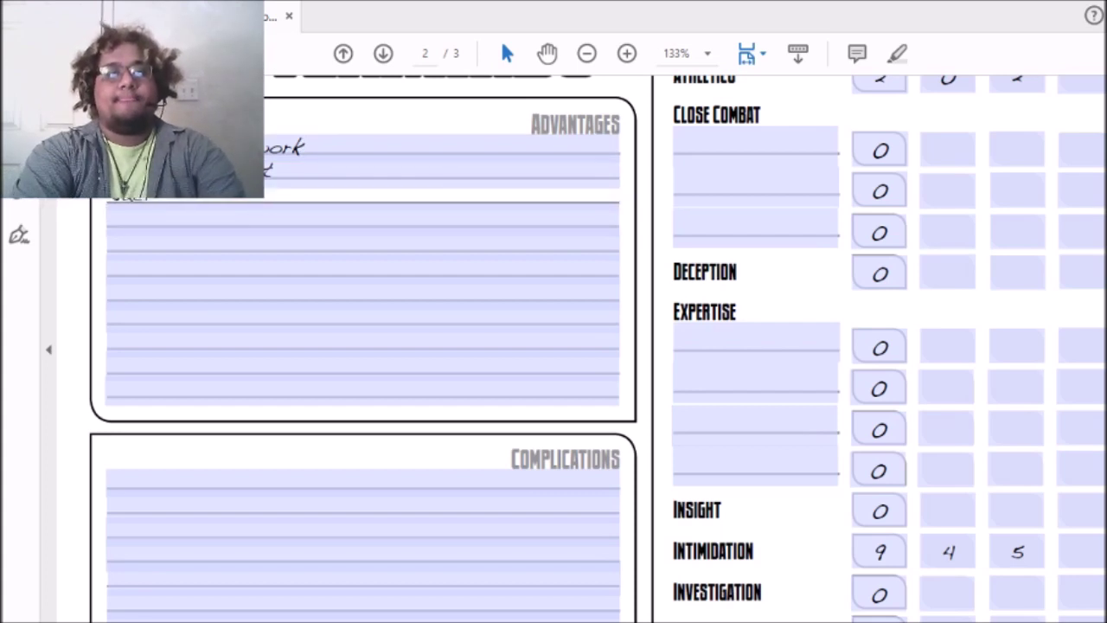
type("trades.")
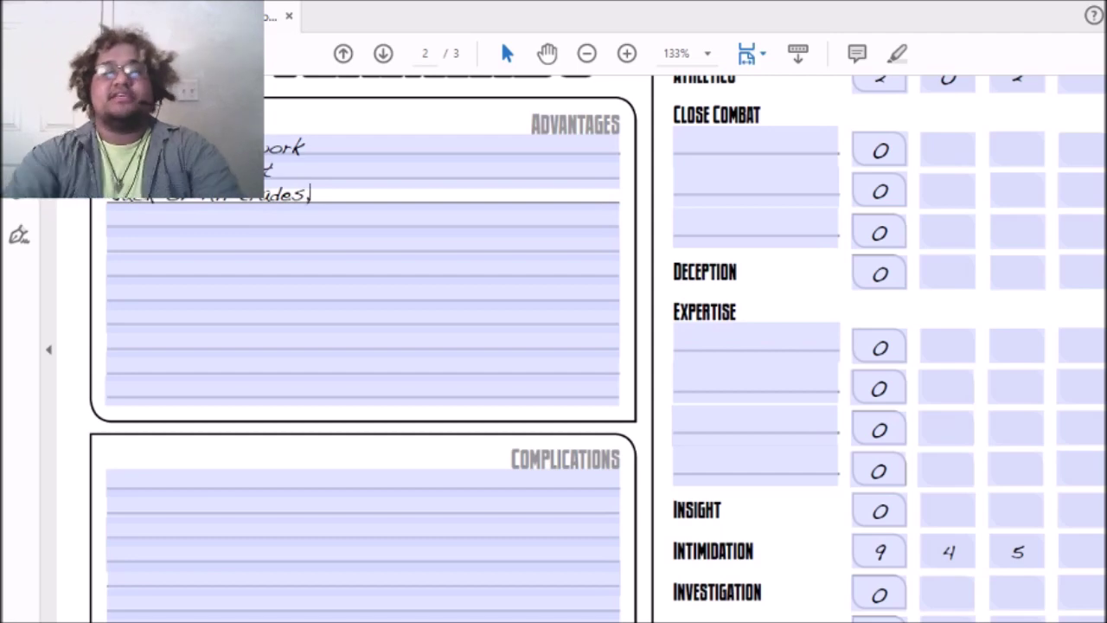
key("BackSpace")
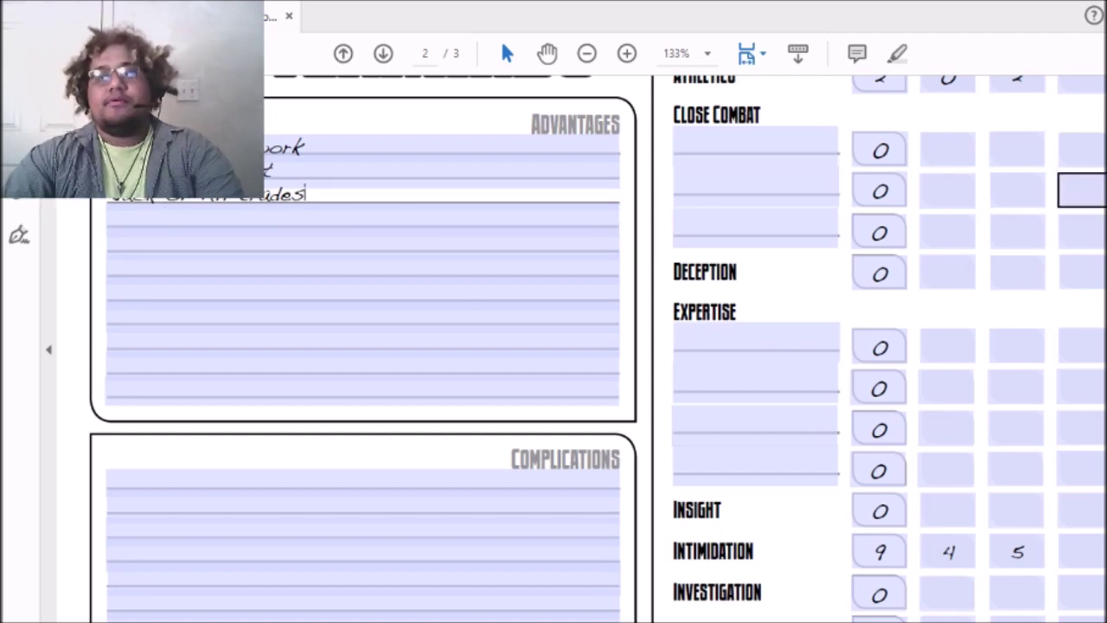
Step: Add "Improvised Tools" after Jack of All trades in the Advantages list, separated by a comma
scroll(1081, 190, "down", 2)
scroll(943, 363, "down", 5)
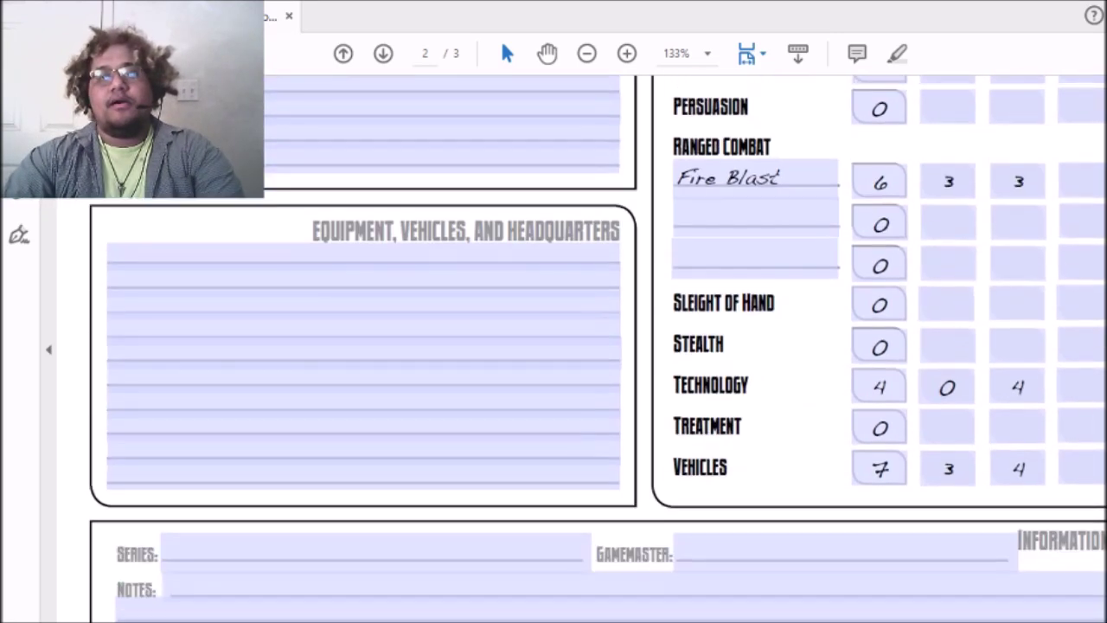
scroll(942, 363, "up", 8)
type(",")
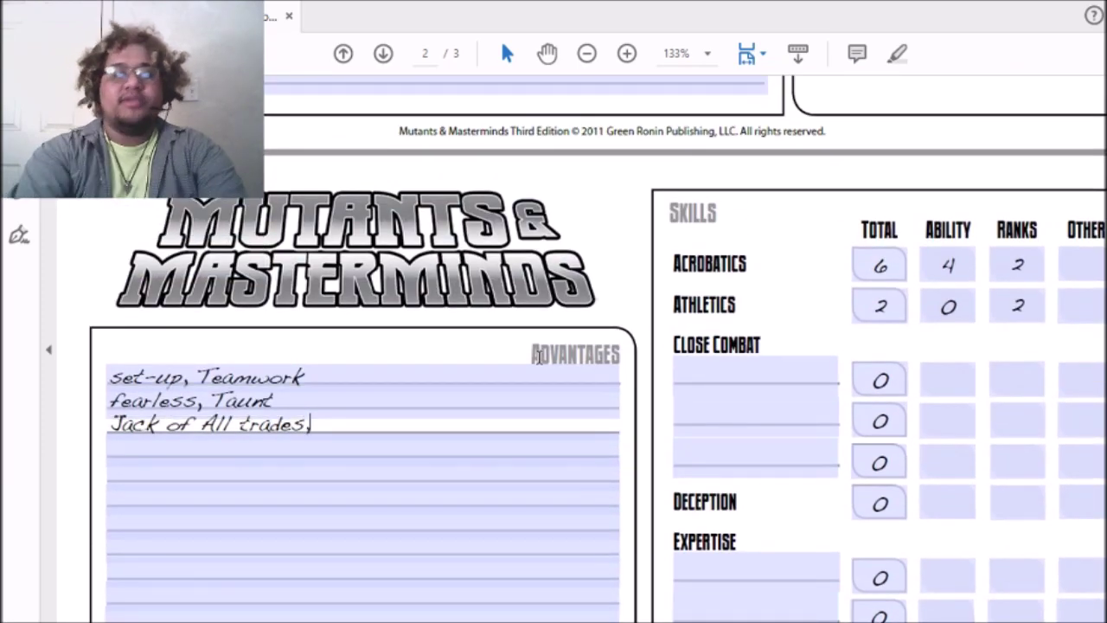
type(" Improvised Too")
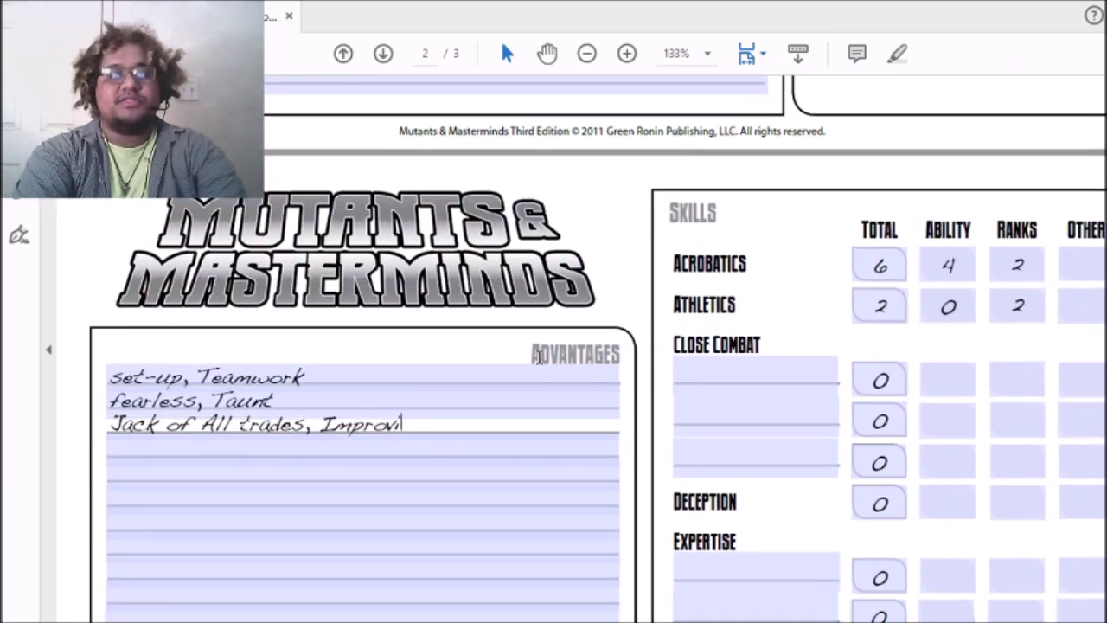
key("BackSpace")
key("BackSpace")
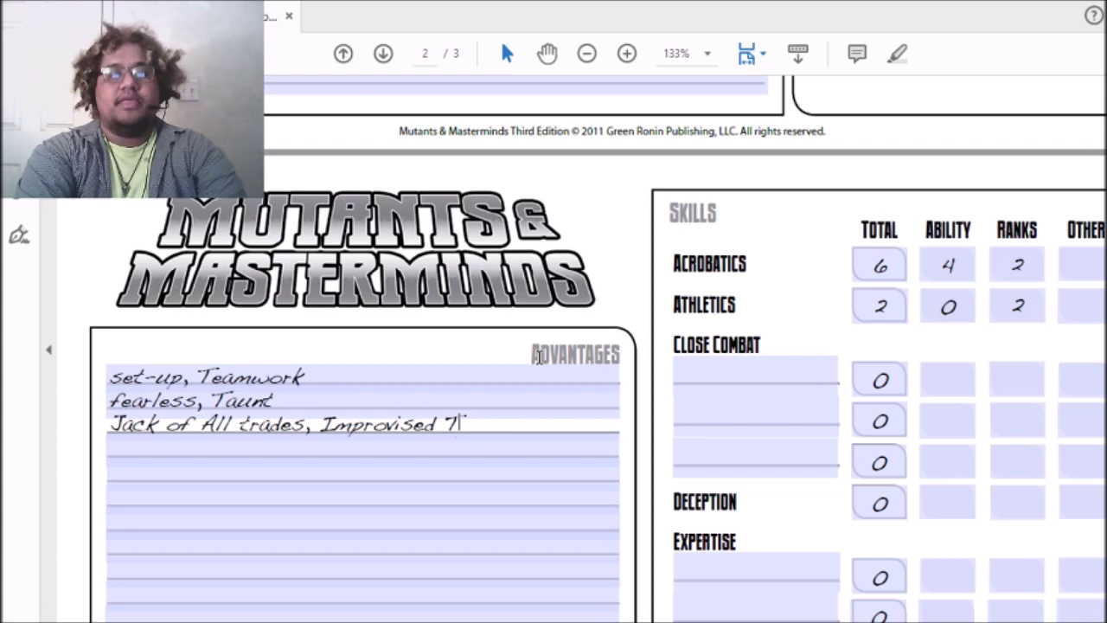
type("ools")
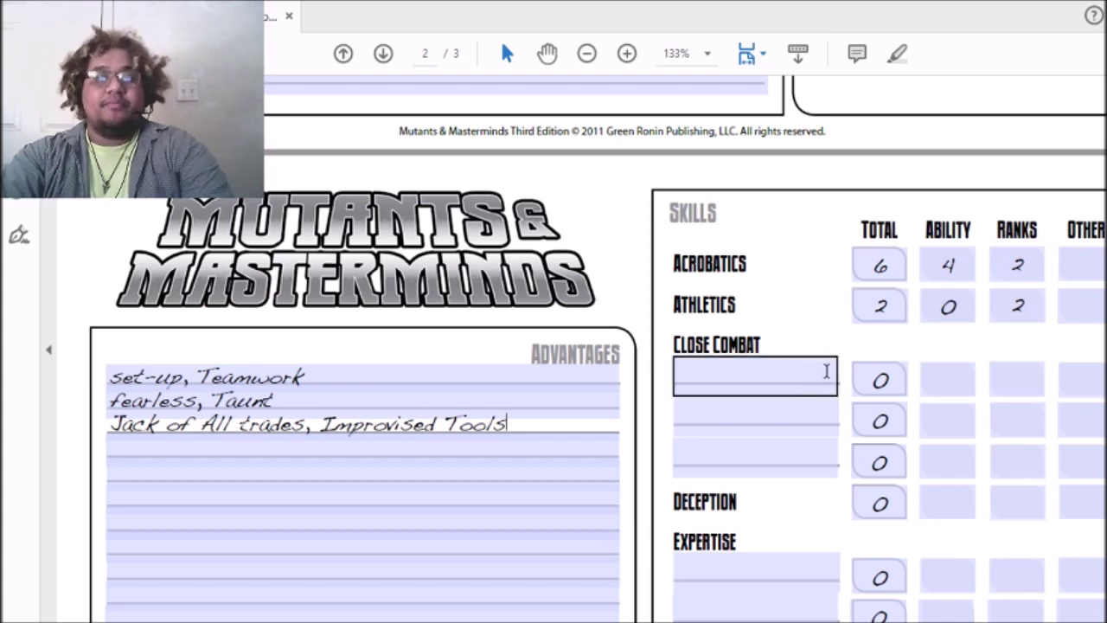
Step: Set the Advantages value in the power point totals to 6
scroll(596, 346, "down", 10)
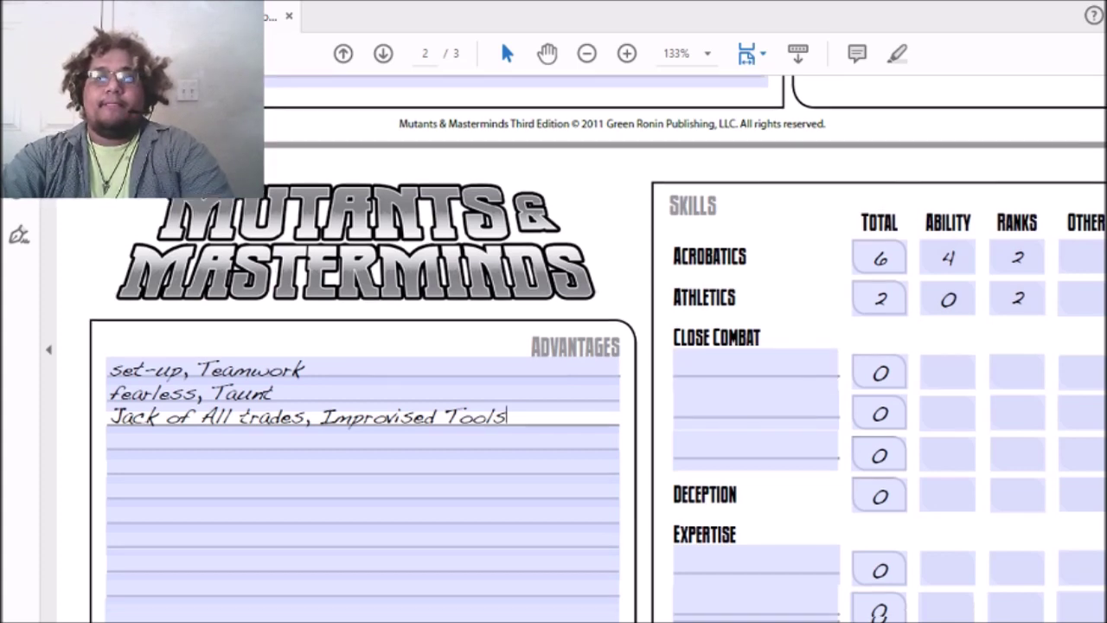
scroll(596, 346, "down", 4)
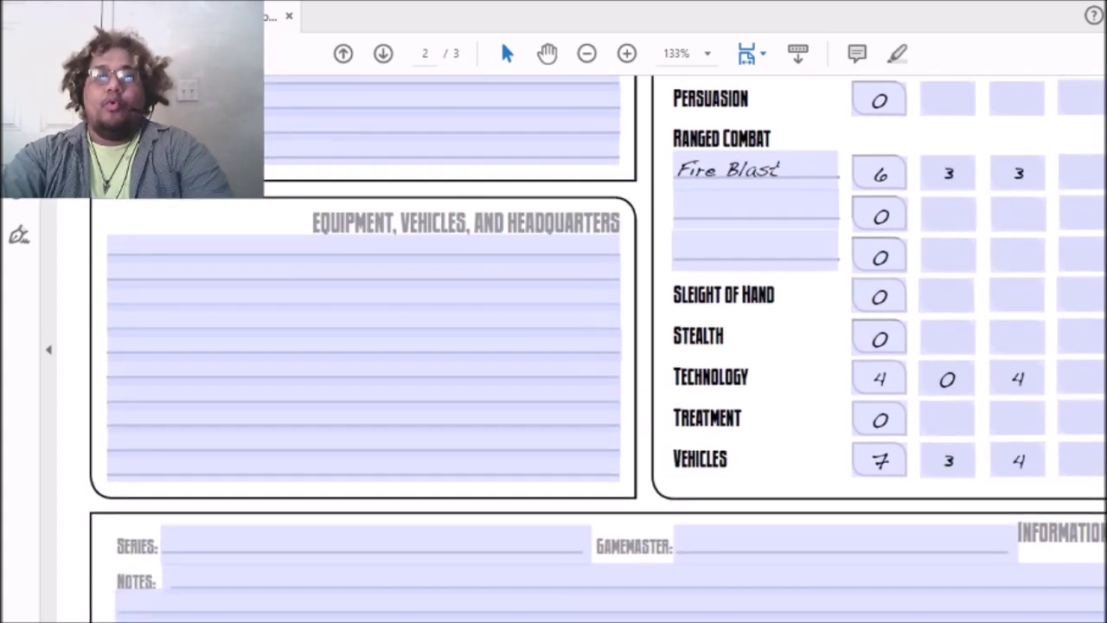
scroll(596, 346, "up", 7)
scroll(619, 302, "up", 6)
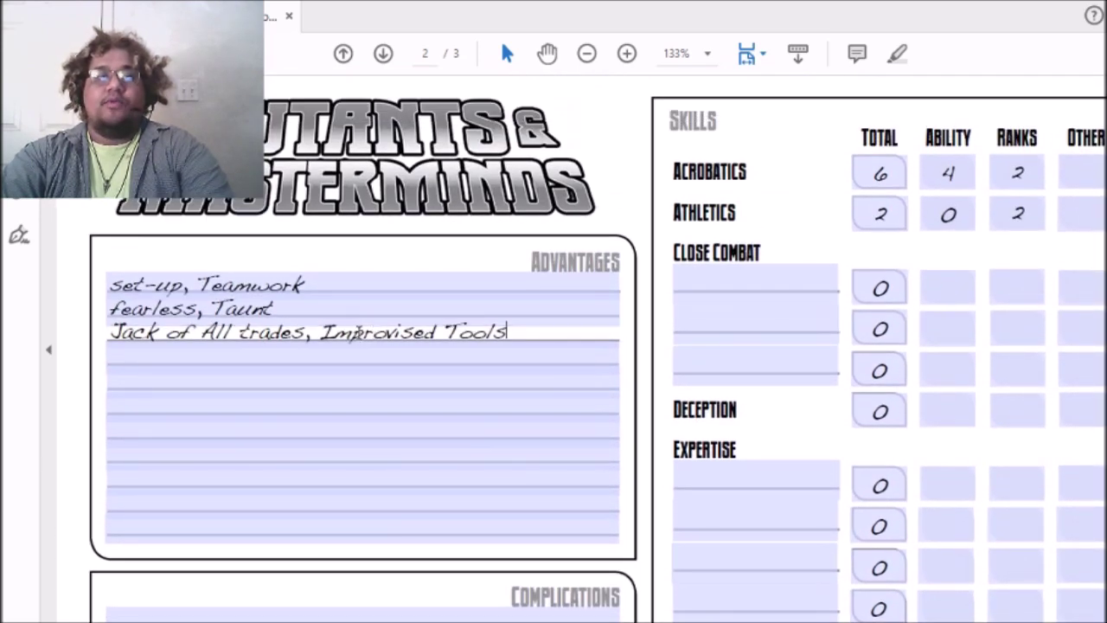
scroll(614, 363, "up", 6)
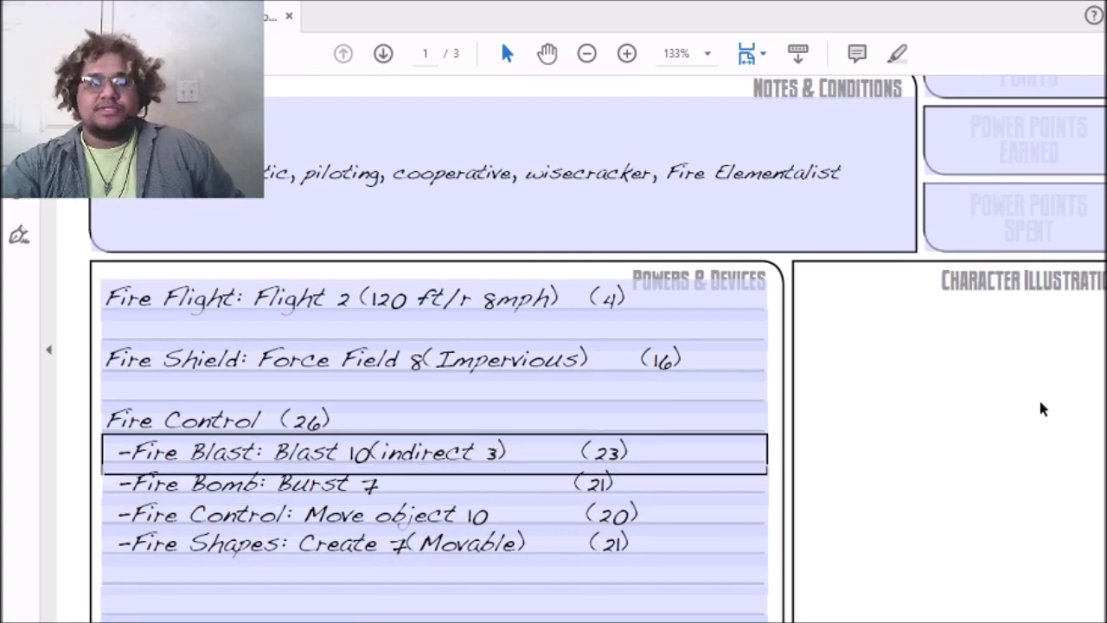
scroll(558, 307, "up", 10)
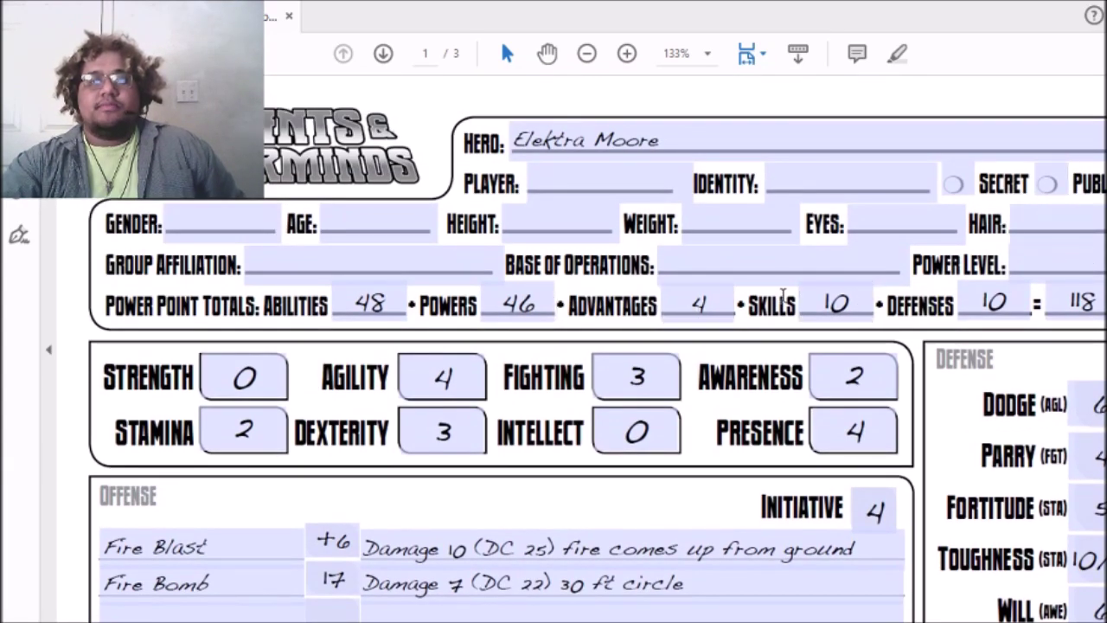
left_click(728, 299)
key("BackSpace")
type("6")
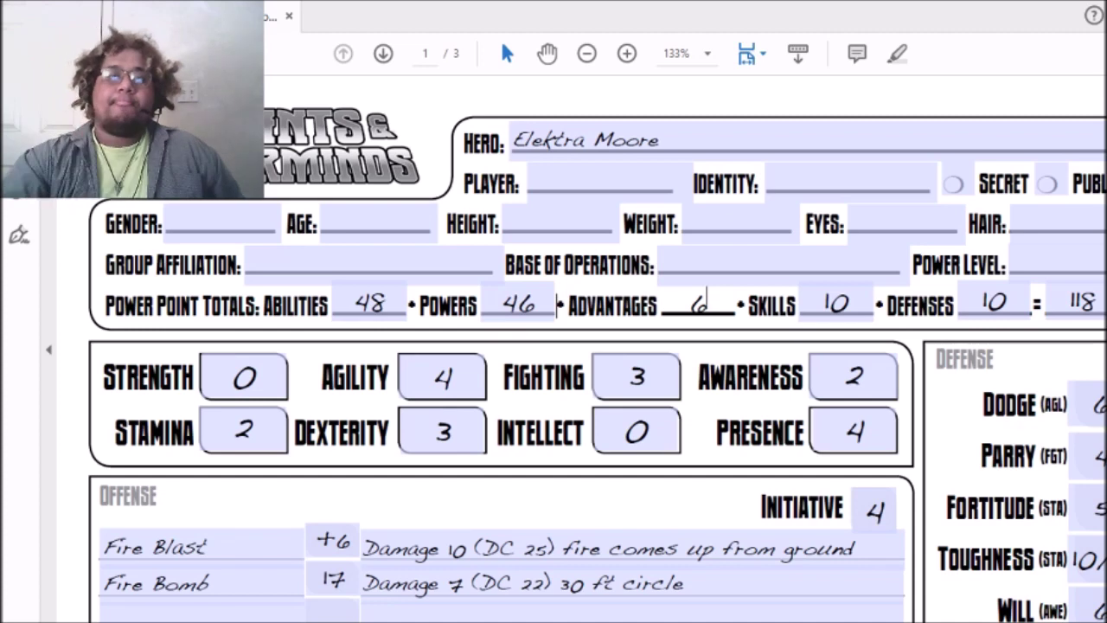
left_click(841, 248)
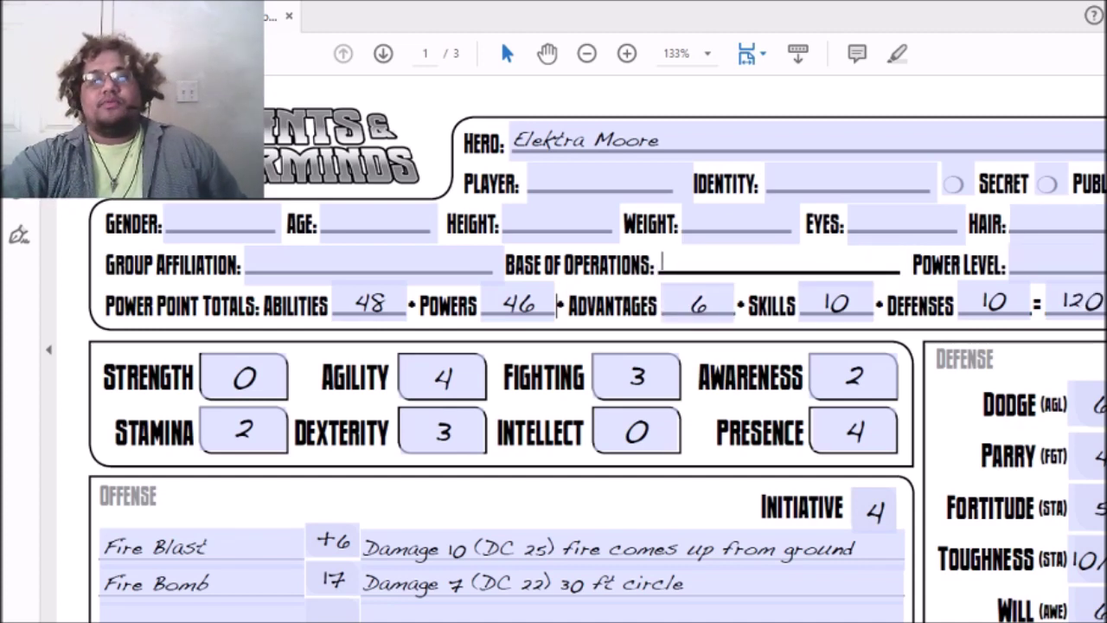
Step: Review the attack entries under Offense, the Notes & Conditions text and the Powers & Devices list on the first page
scroll(554, 389, "down", 3)
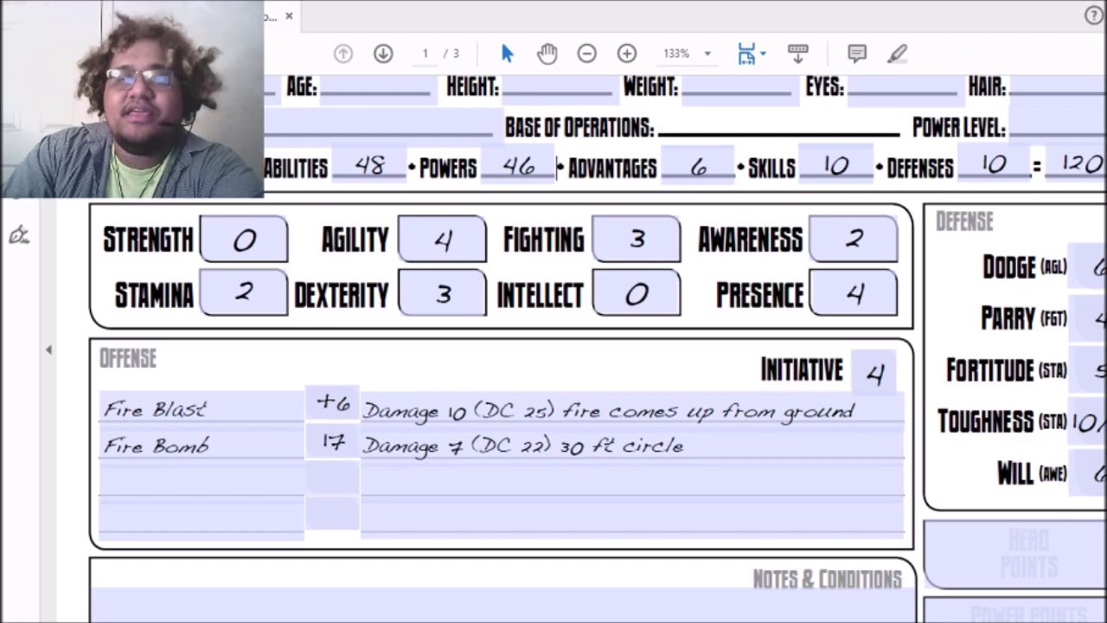
scroll(597, 346, "down", 2)
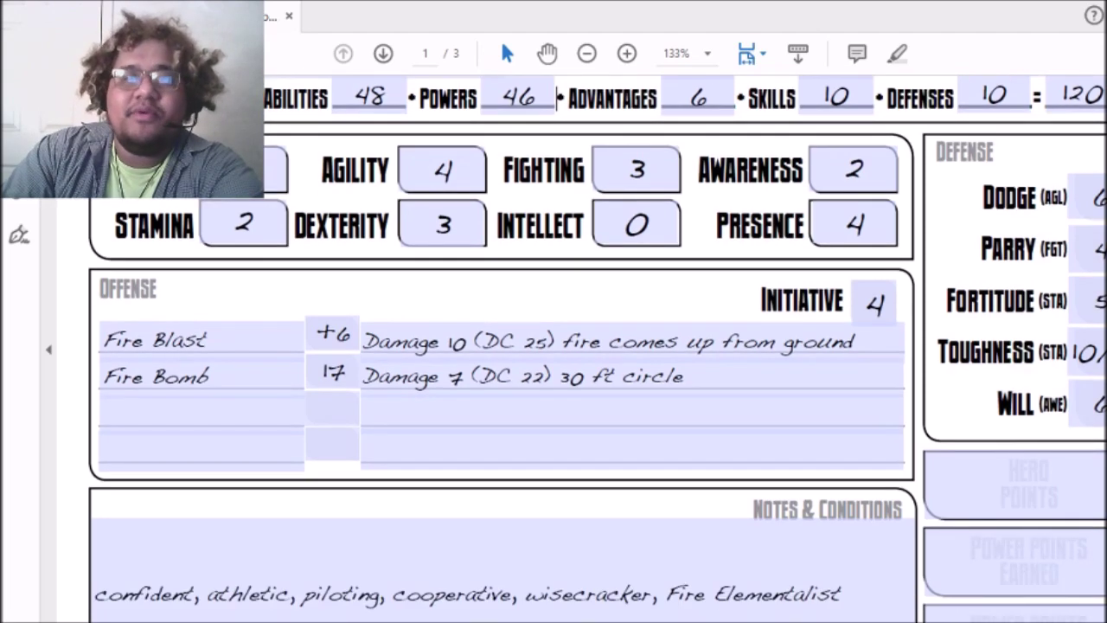
scroll(597, 346, "down", 8)
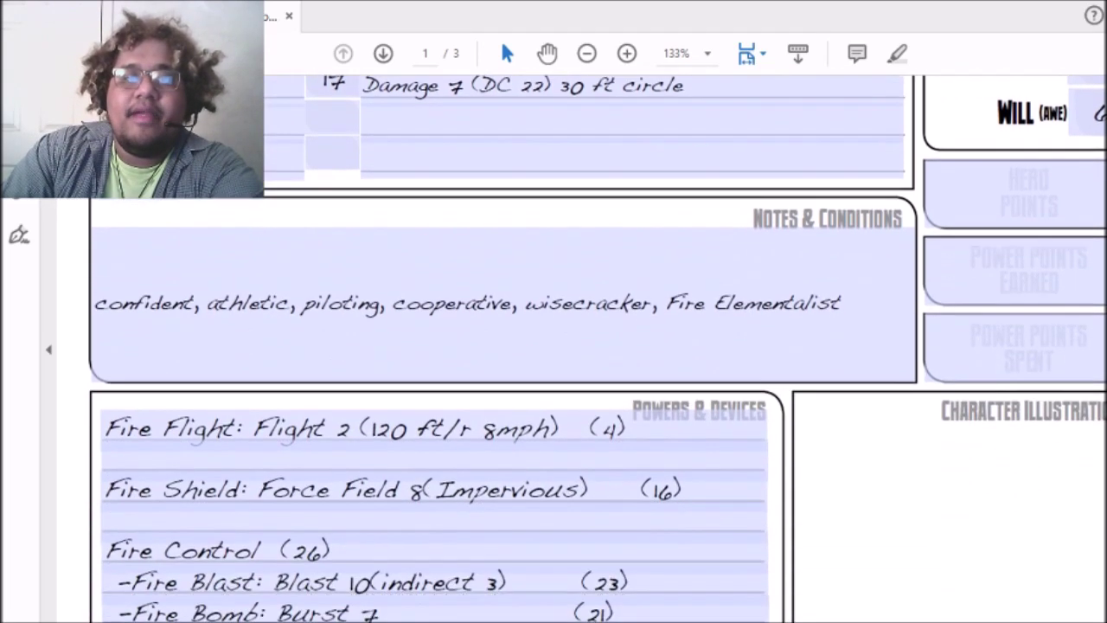
scroll(597, 346, "up", 4)
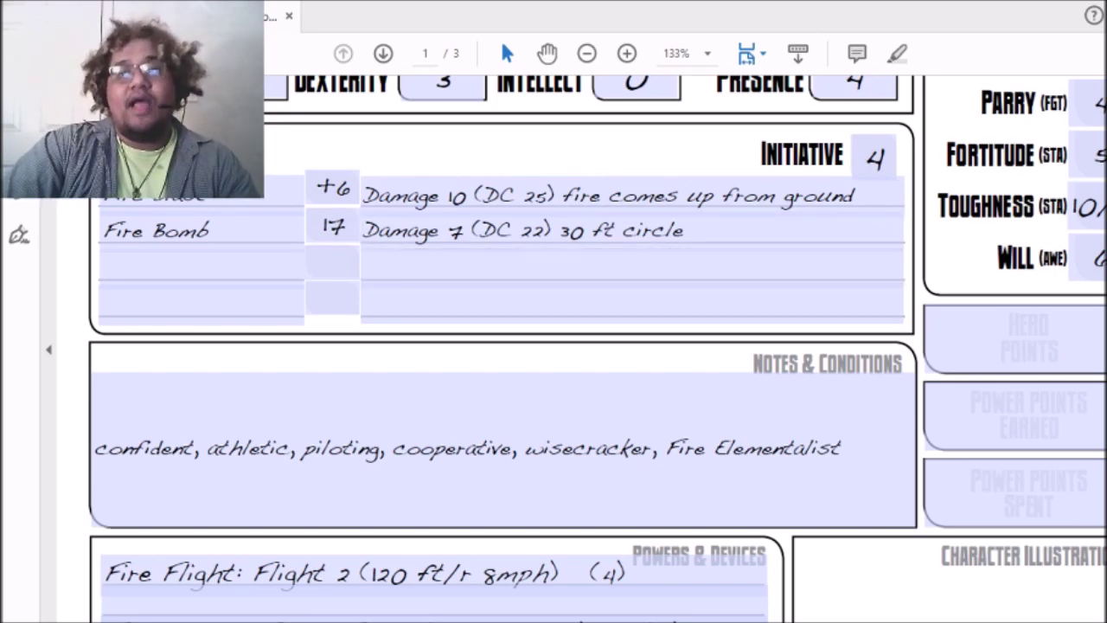
scroll(597, 346, "down", 8)
scroll(596, 346, "up", 1)
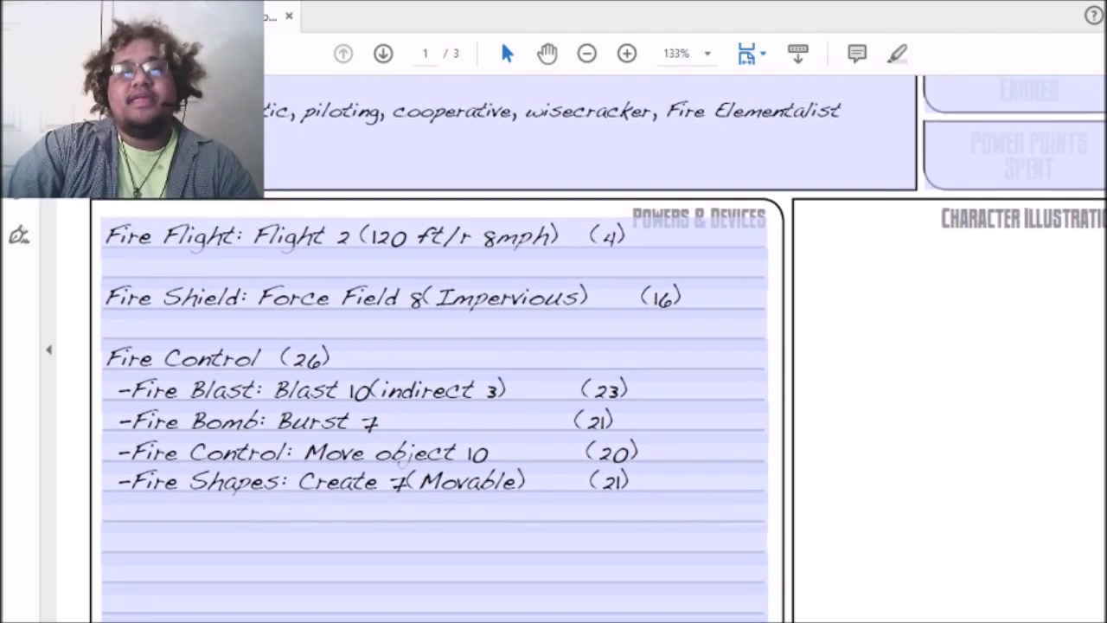
scroll(403, 291, "up", 8)
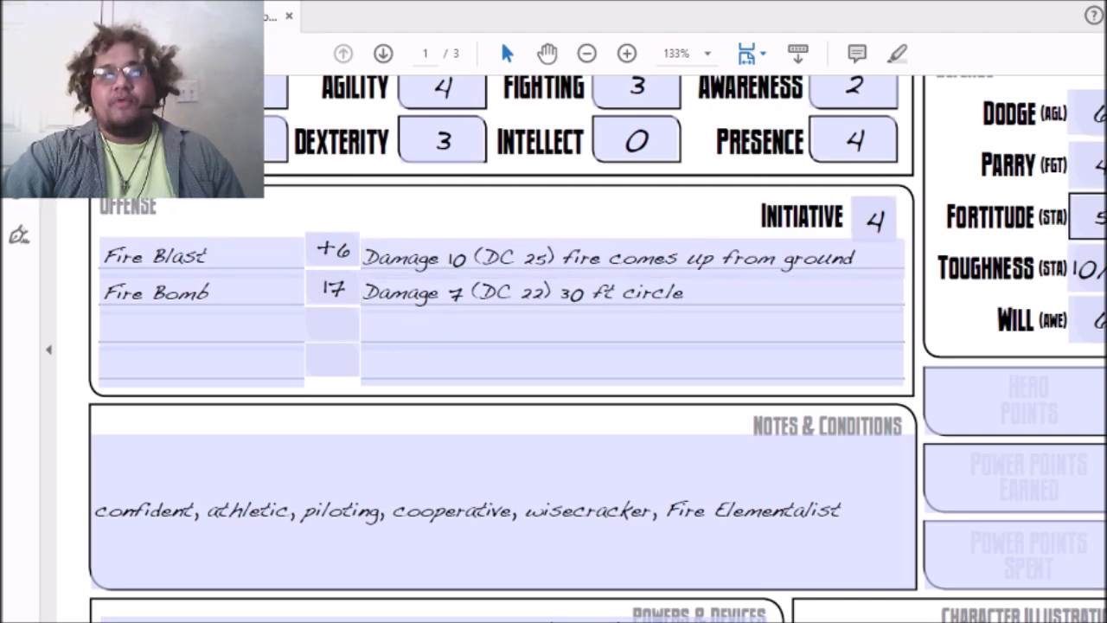
scroll(553, 346, "down", 1)
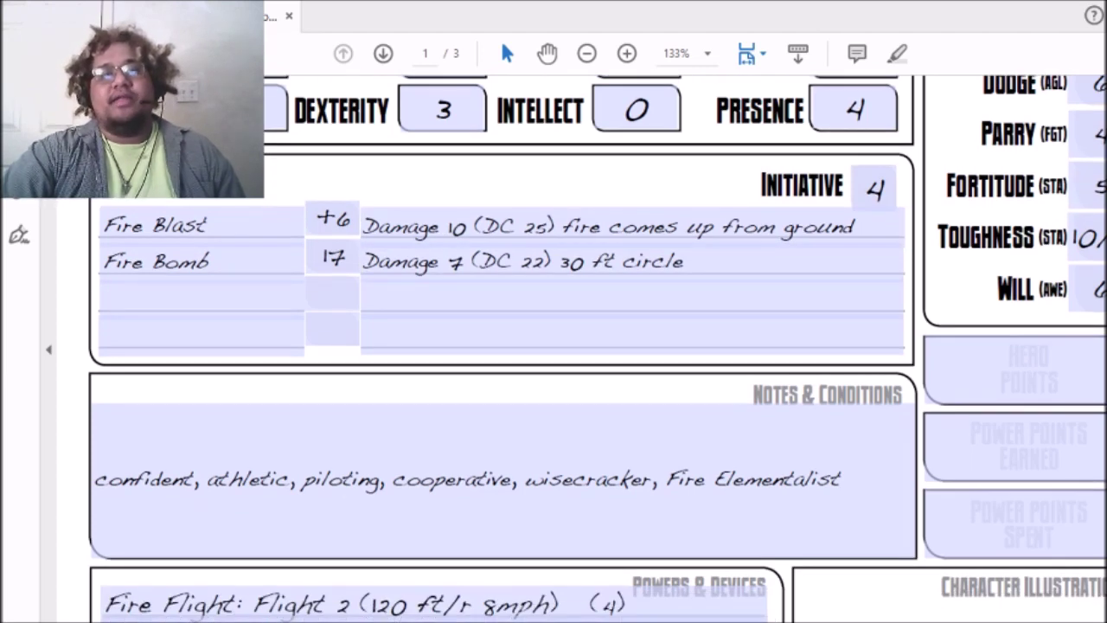
scroll(554, 346, "down", 1)
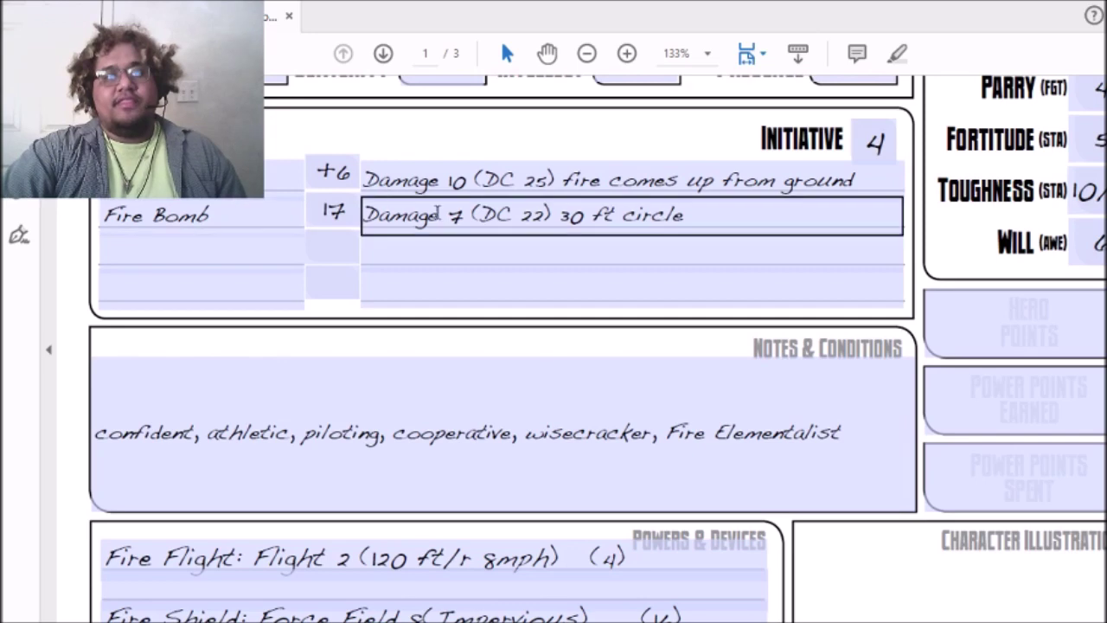
scroll(437, 214, "down", 5)
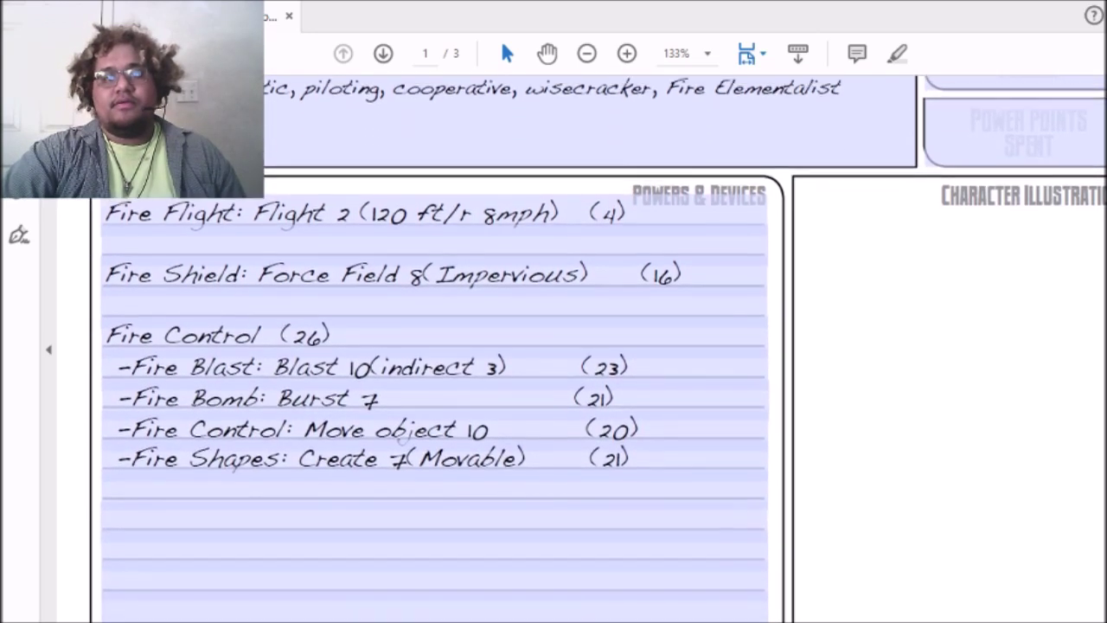
scroll(554, 346, "down", 1)
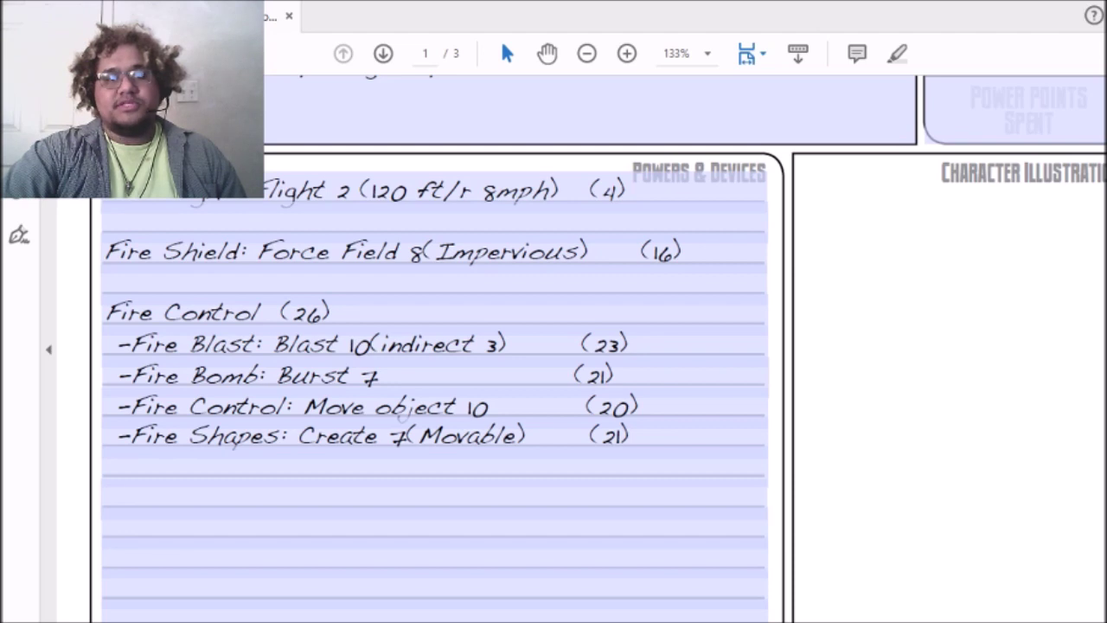
scroll(432, 346, "down", 1)
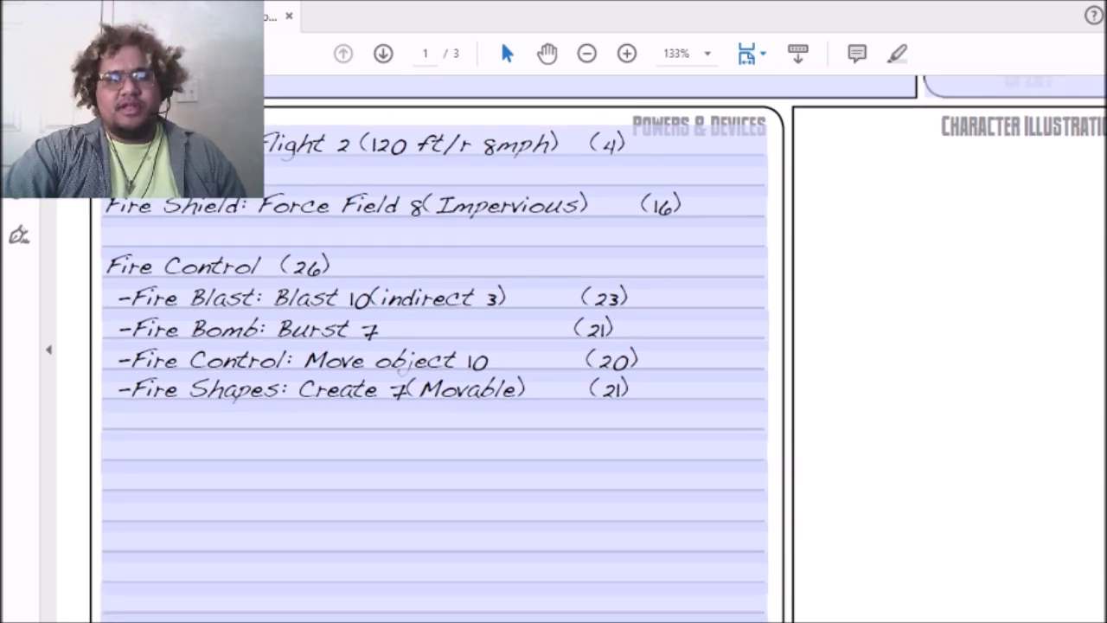
Step: Review the Fire Control powers in the Powers & Devices list: Fire Blast, Fire Bomb, Fire Control and Fire Shapes
left_click(517, 355)
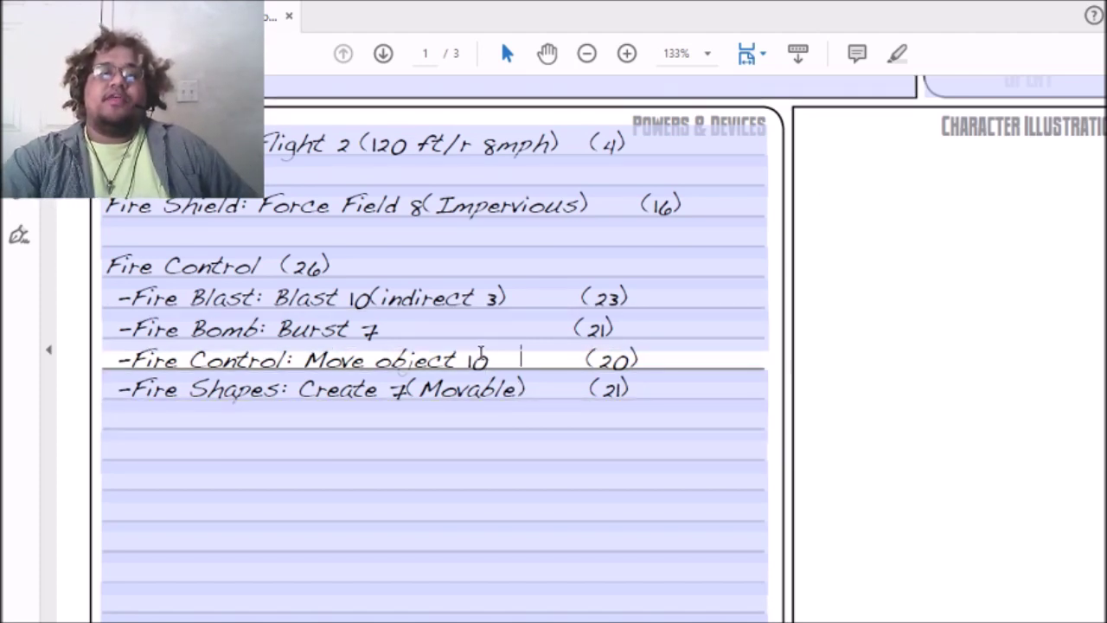
scroll(432, 346, "down", 1)
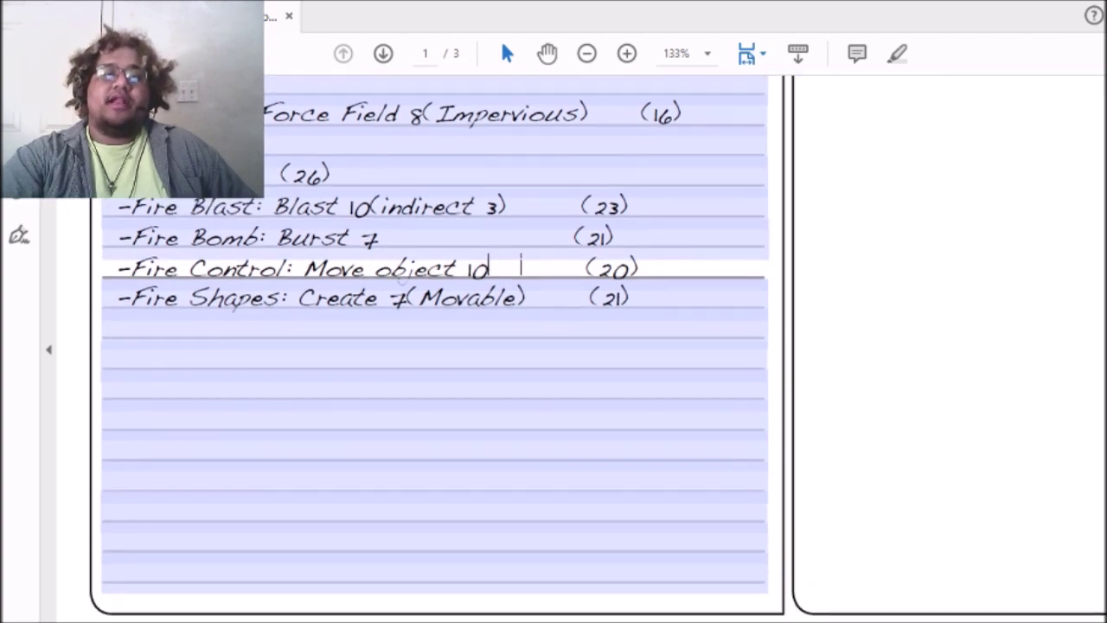
scroll(432, 346, "up", 1)
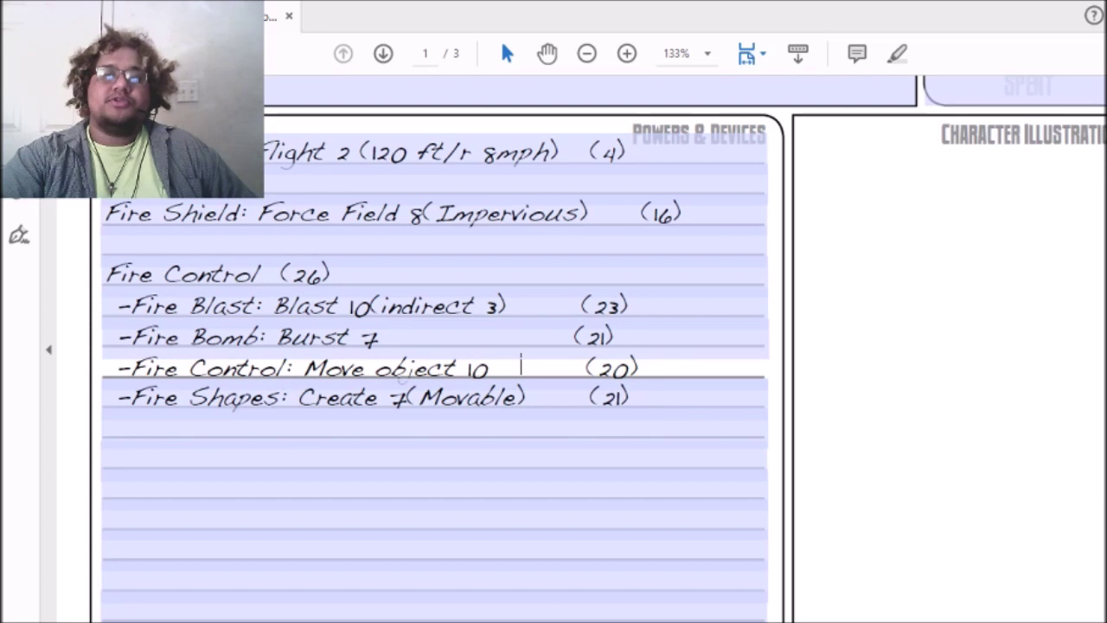
scroll(432, 345, "down", 1)
scroll(432, 346, "up", 1)
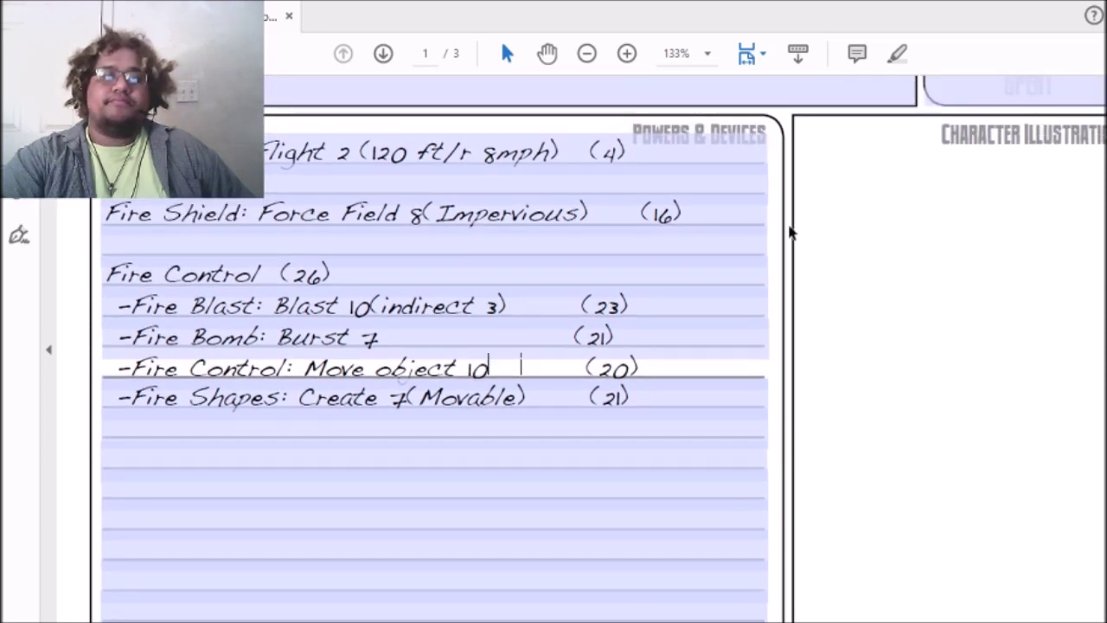
left_click(200, 335)
triple_click(385, 344)
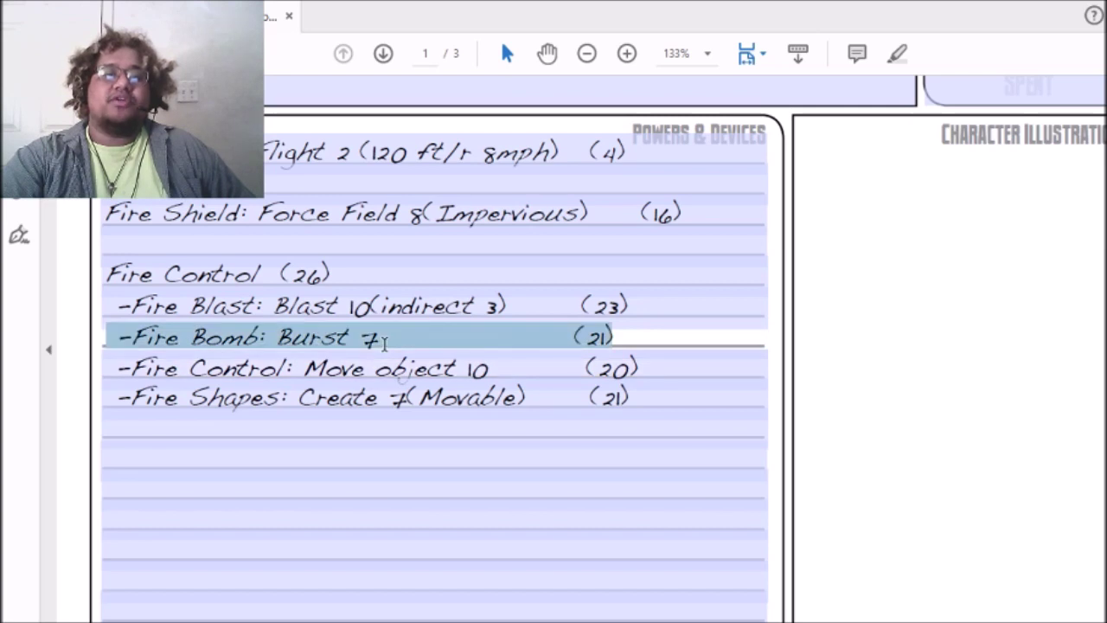
left_click(400, 343)
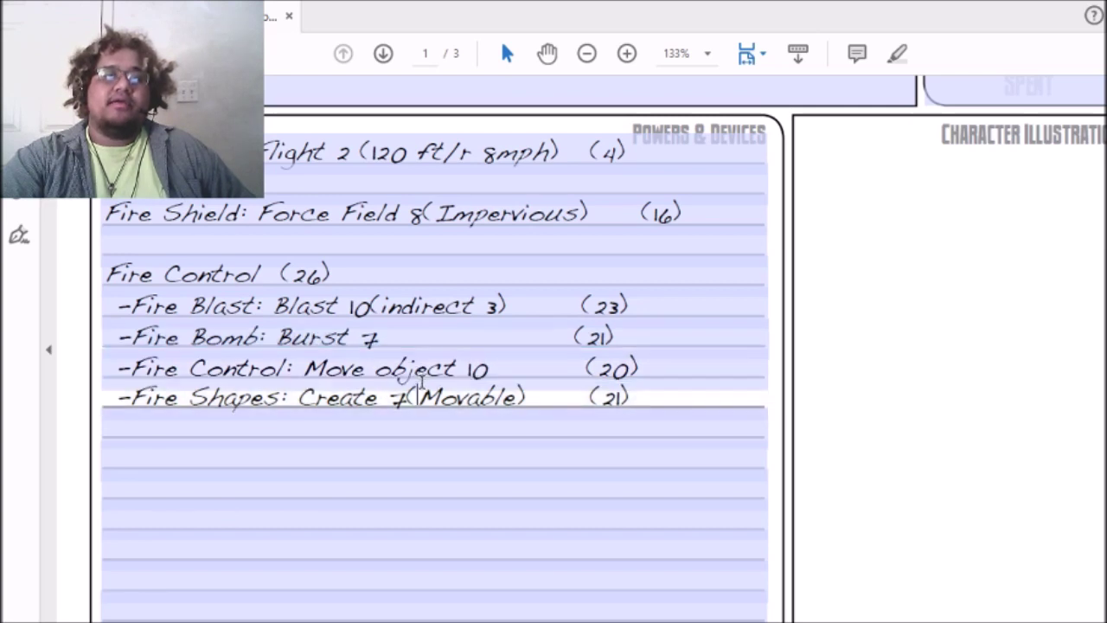
left_click(522, 307)
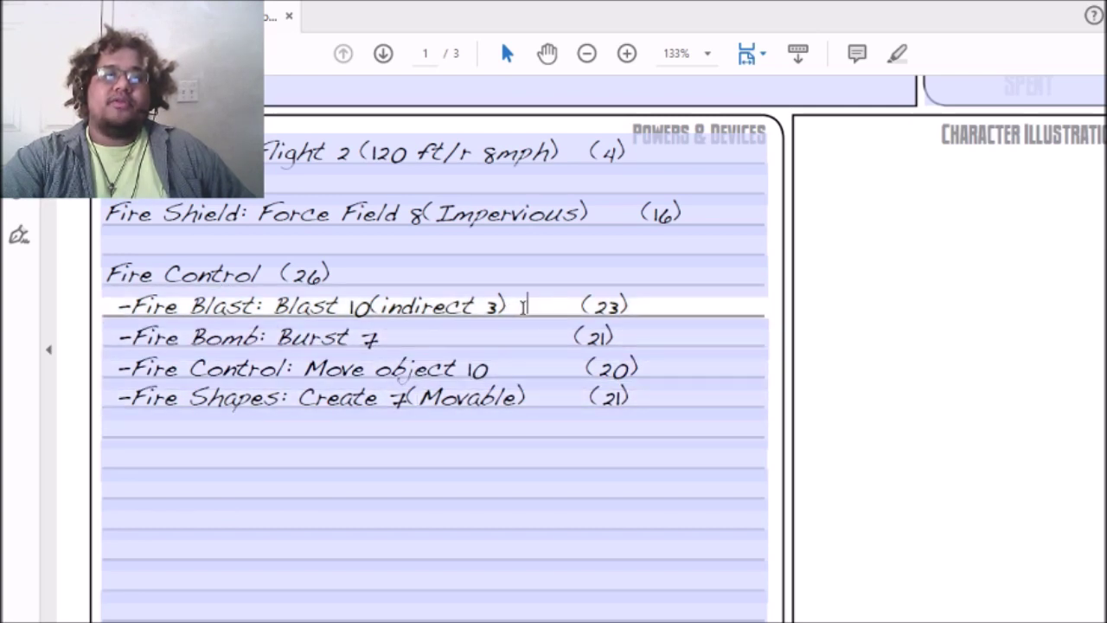
left_click(420, 339)
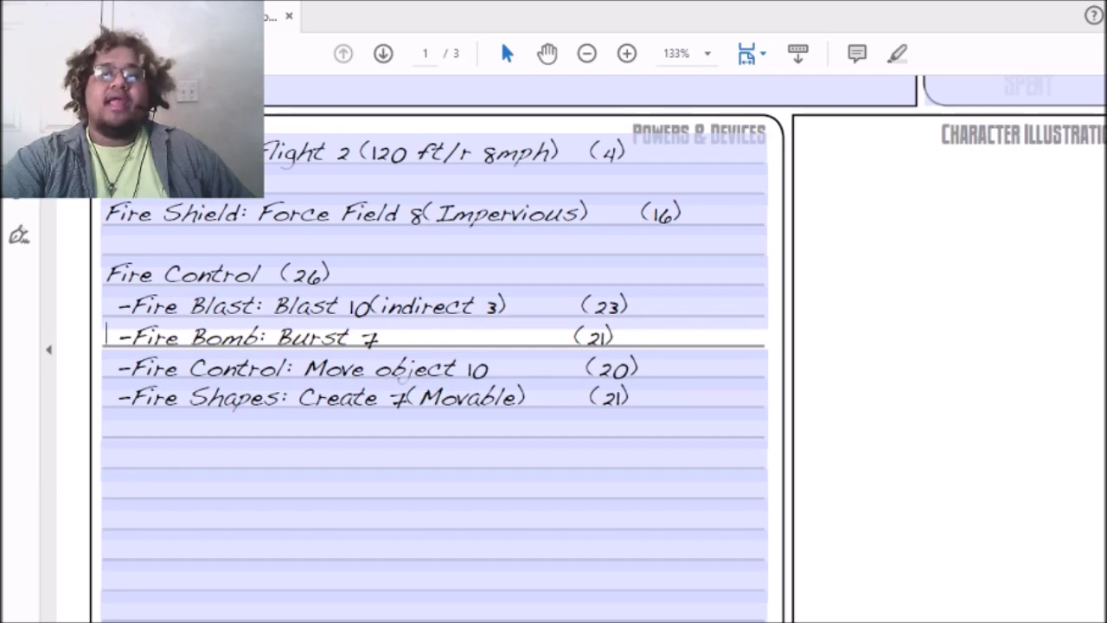
Step: Check the Offense entries, ability scores and power point totals on page 1
scroll(510, 346, "up", 10)
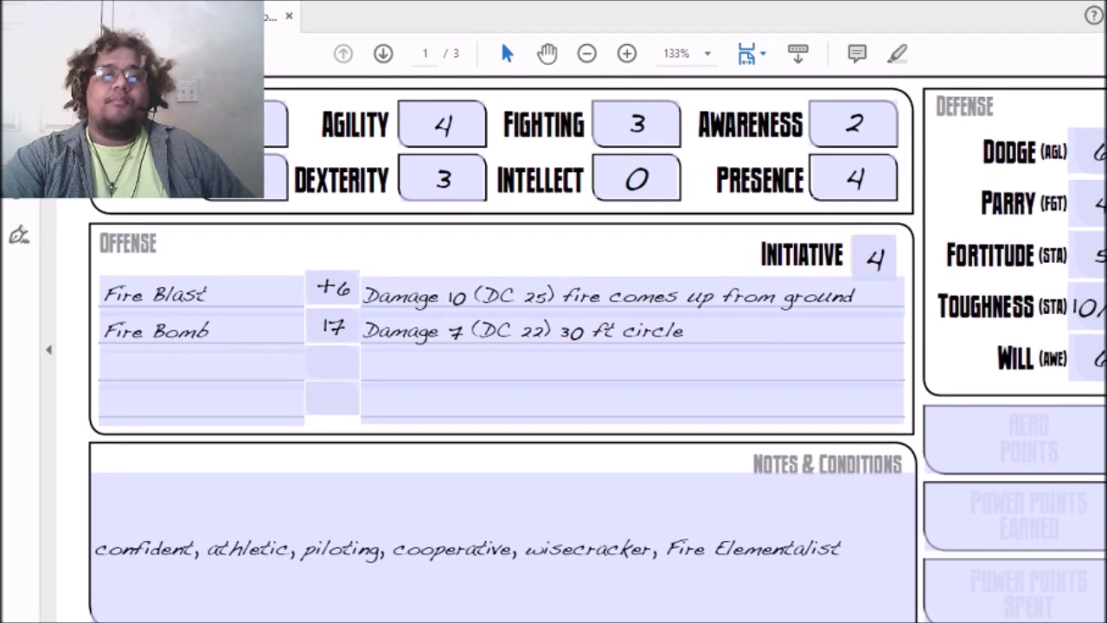
scroll(596, 346, "down", 1)
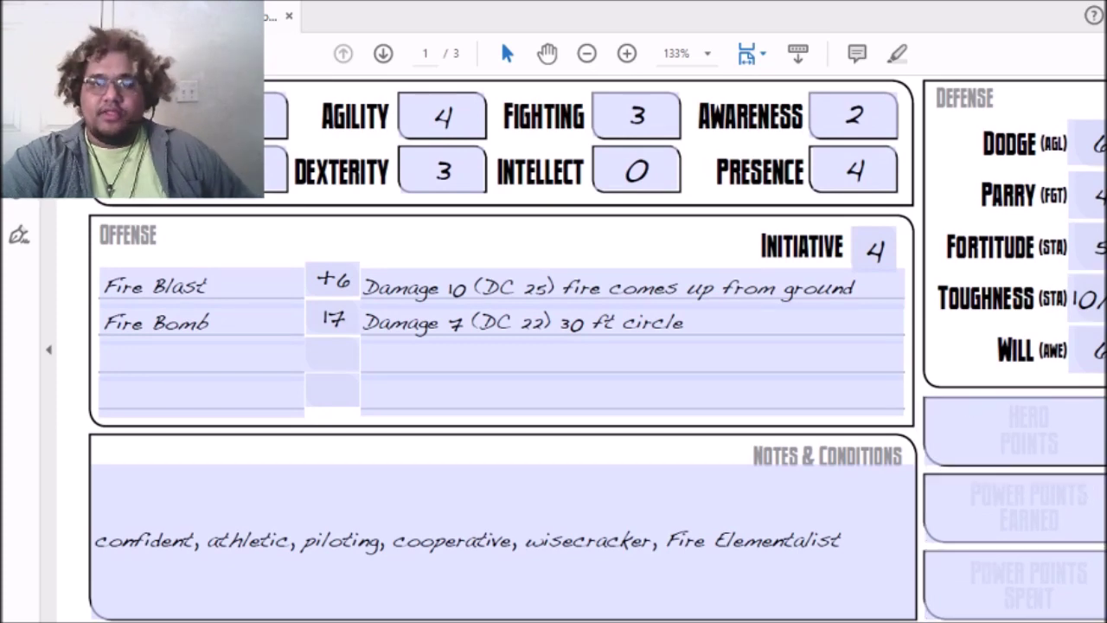
scroll(510, 345, "up", 6)
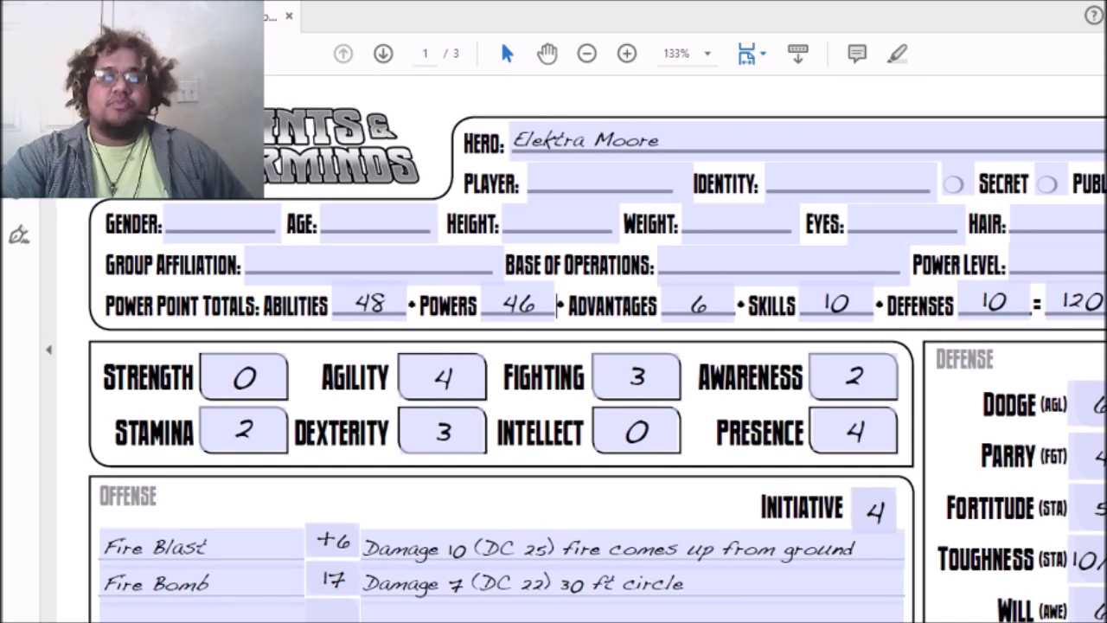
scroll(596, 346, "down", 1)
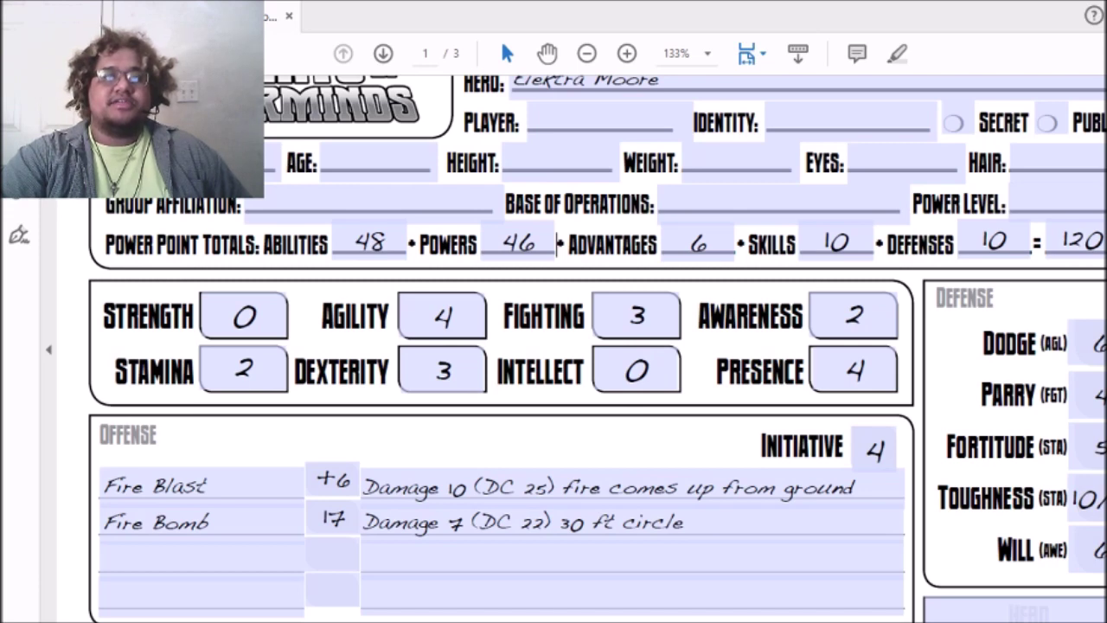
scroll(596, 346, "down", 1)
scroll(597, 345, "up", 2)
scroll(596, 346, "down", 1)
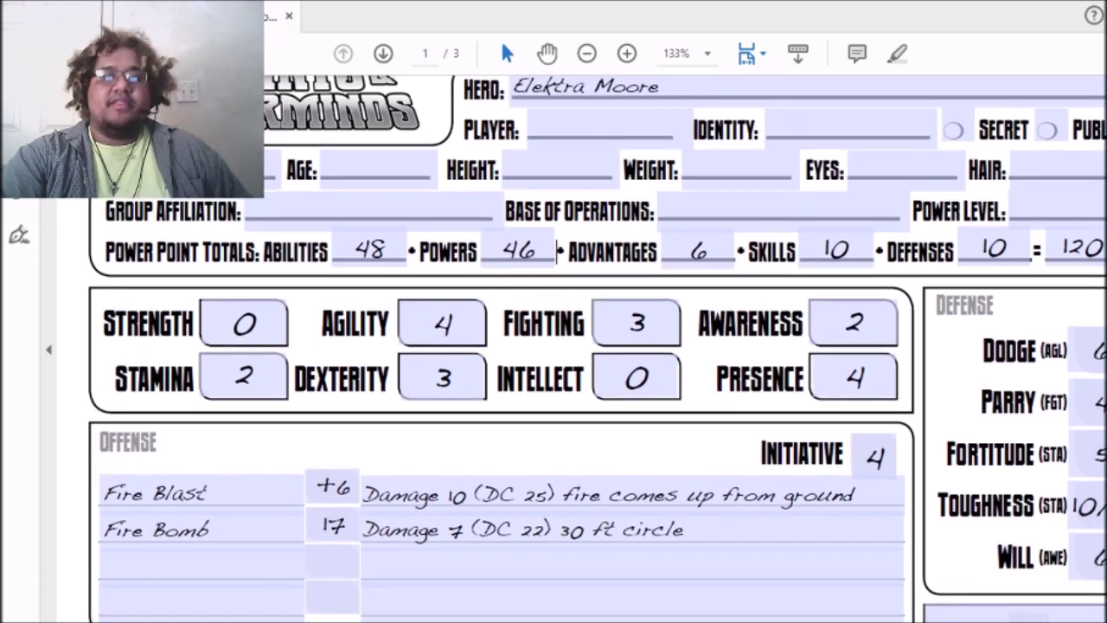
scroll(725, 282, "down", 1)
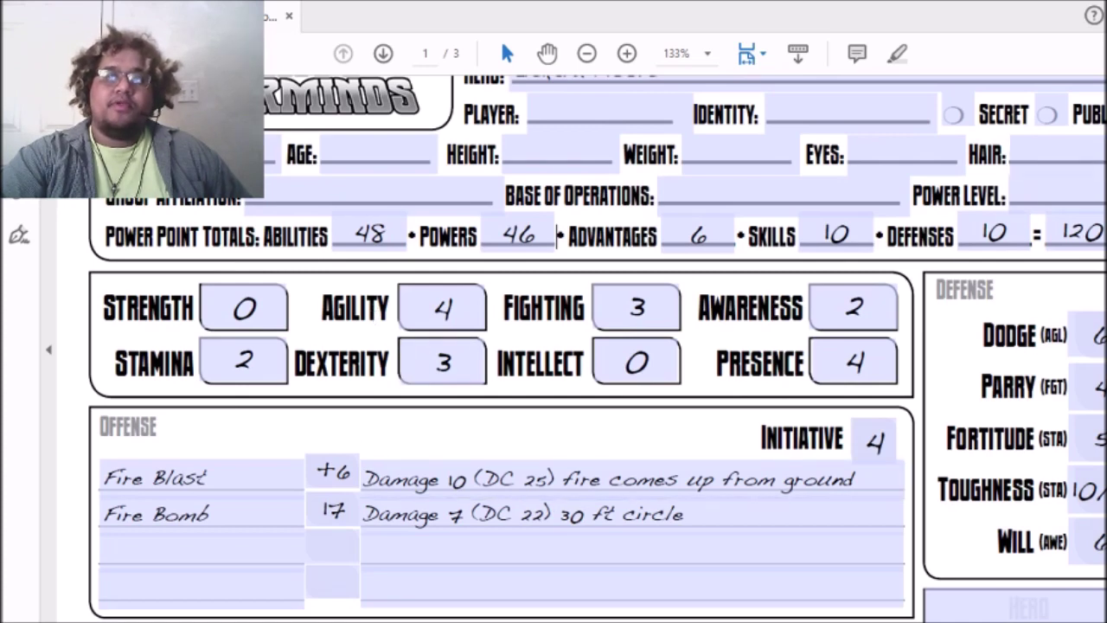
scroll(553, 346, "down", 3)
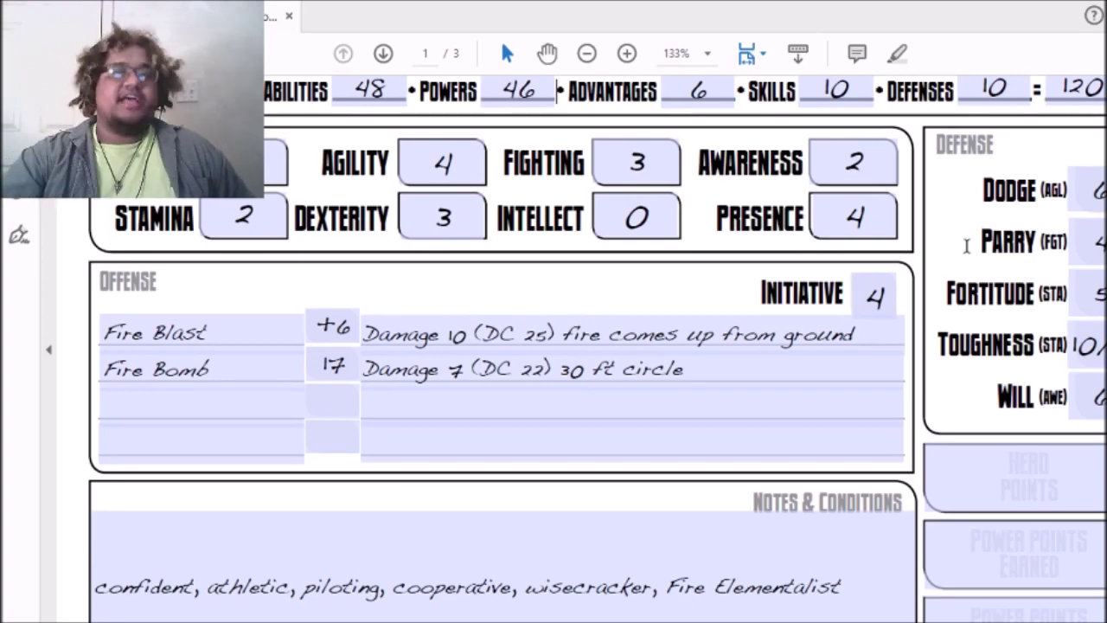
Step: Review the Advantages and Skills lists on page 2 against the power point totals on page 1
scroll(966, 246, "down", 15)
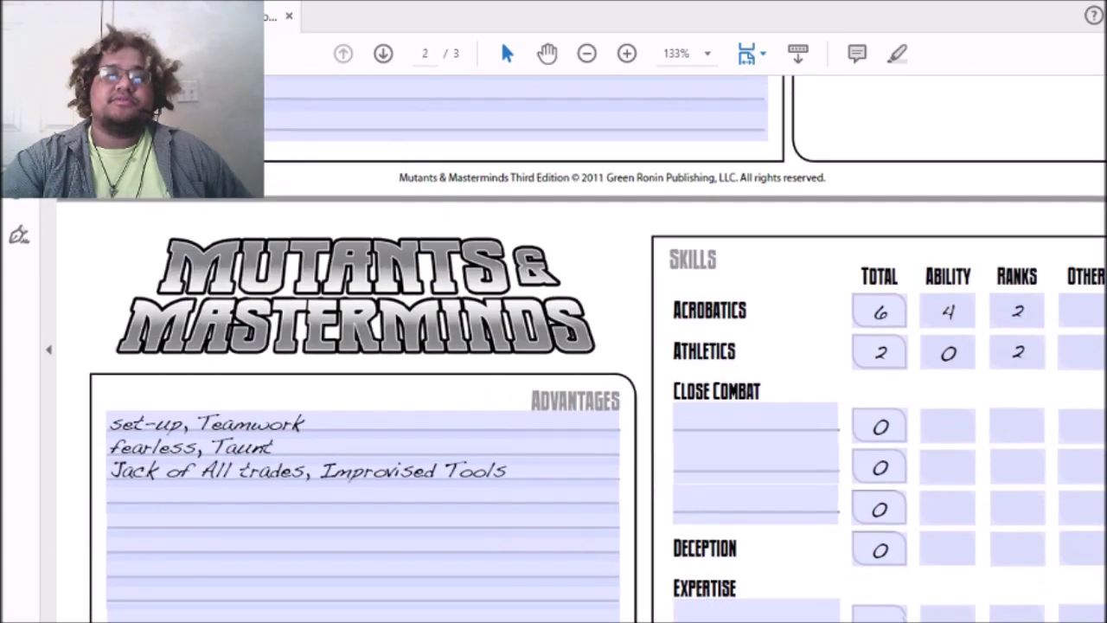
scroll(597, 356, "down", 1)
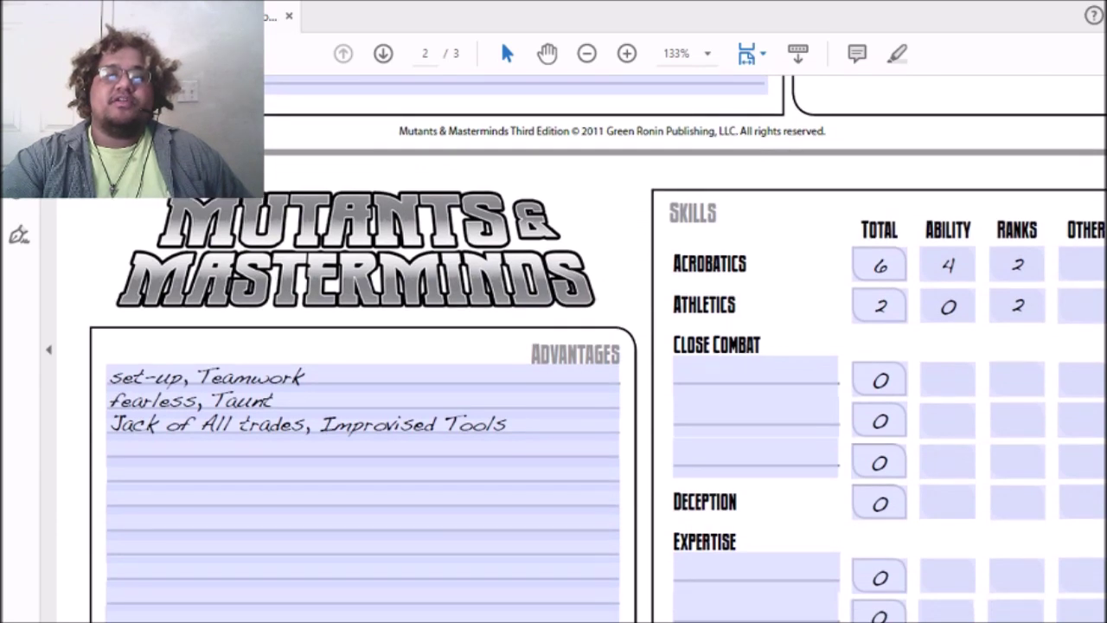
scroll(598, 349, "down", 1)
scroll(597, 348, "down", 3)
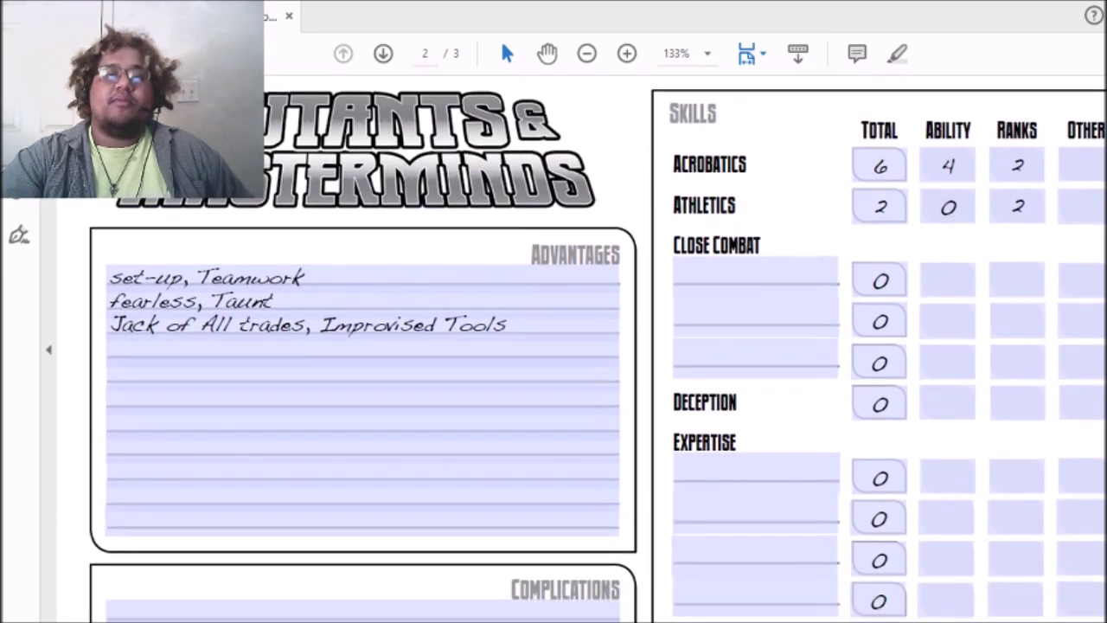
scroll(598, 348, "down", 5)
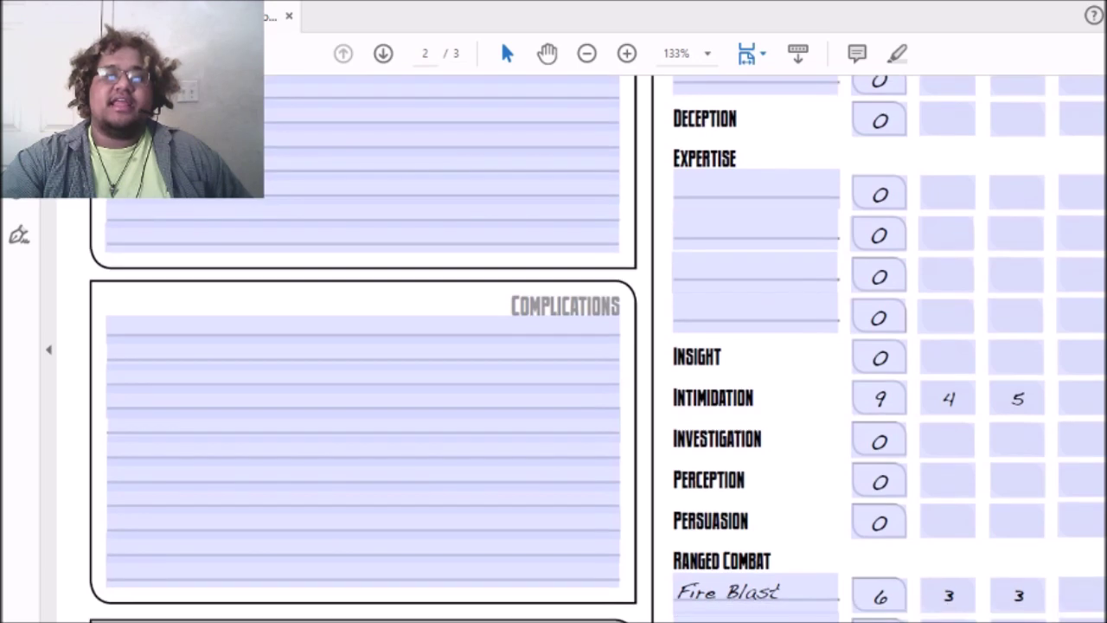
scroll(597, 348, "down", 5)
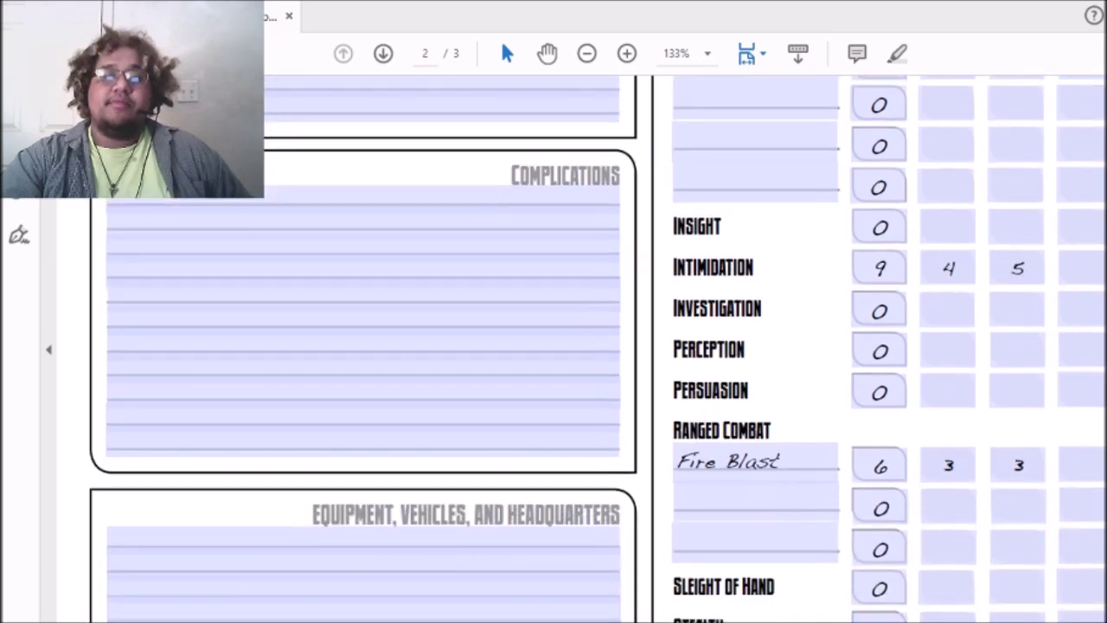
scroll(597, 348, "down", 3)
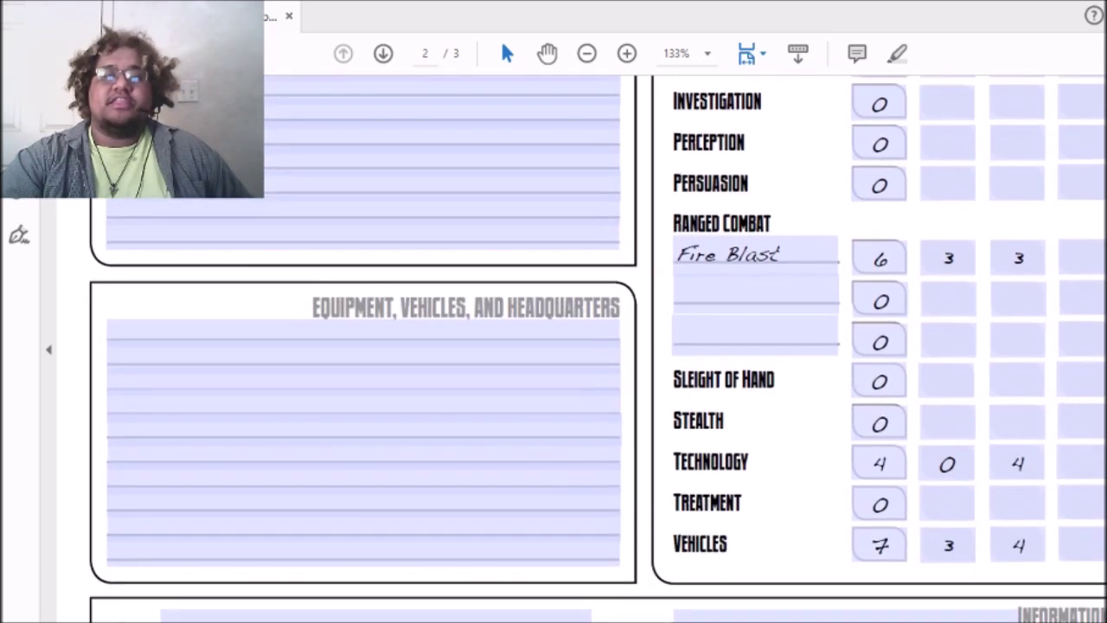
scroll(598, 349, "down", 1)
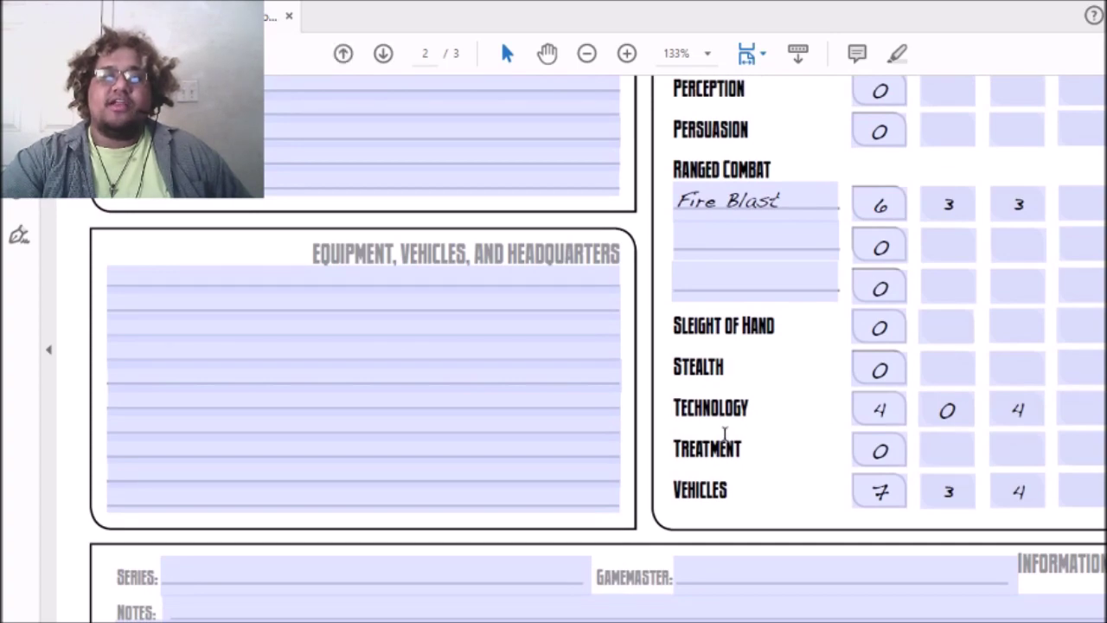
left_click(939, 492)
scroll(597, 349, "up", 15)
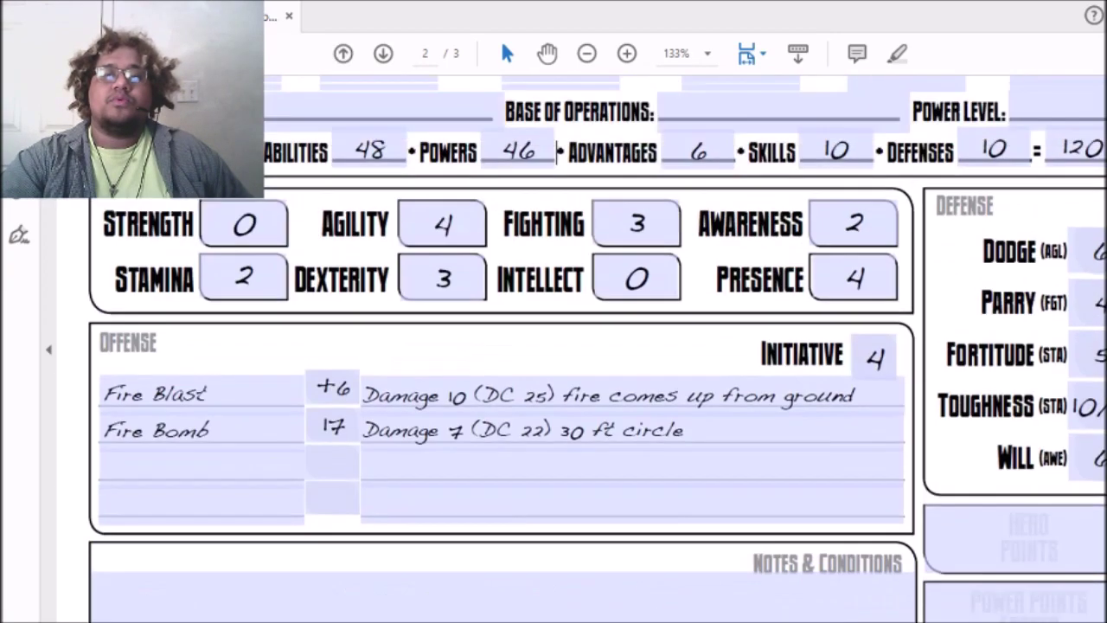
scroll(598, 348, "down", 3)
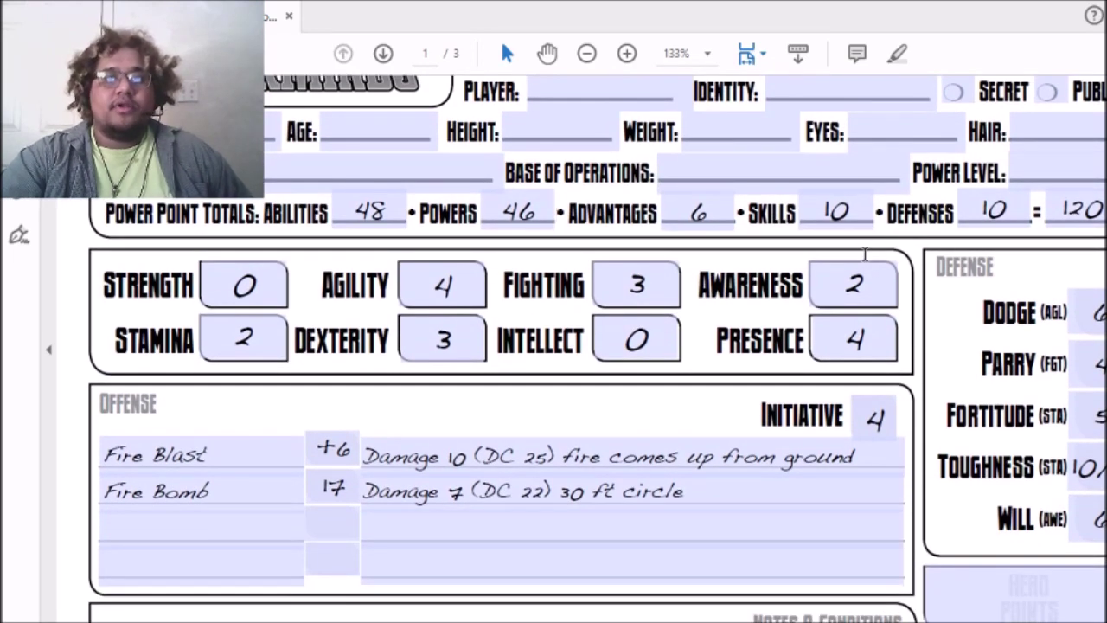
left_click(875, 156)
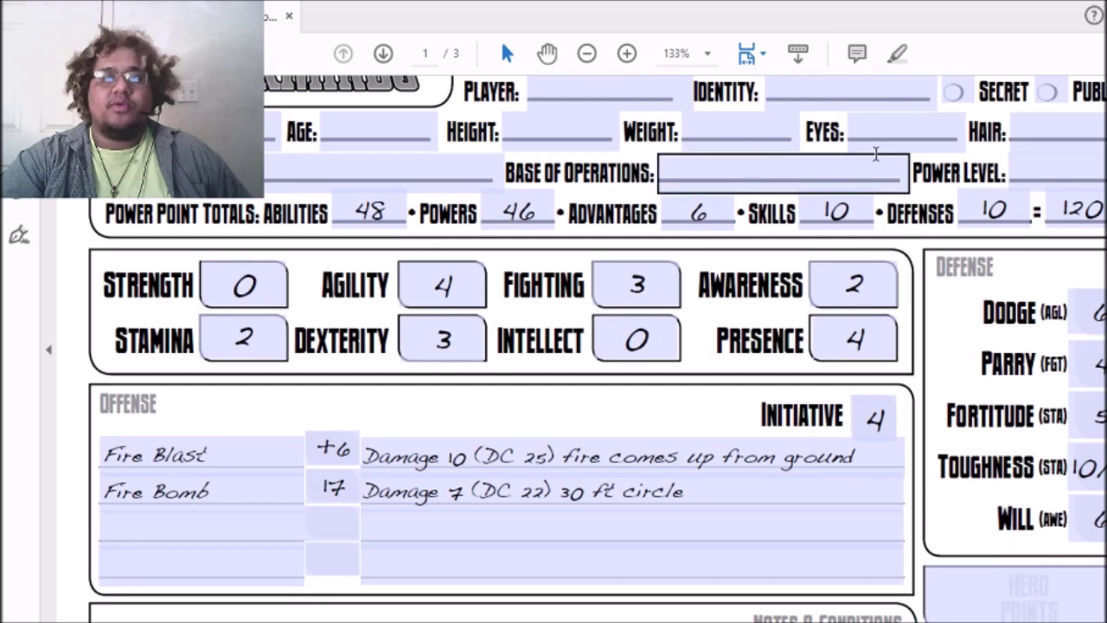
left_click(556, 214)
scroll(557, 213, "up", 2)
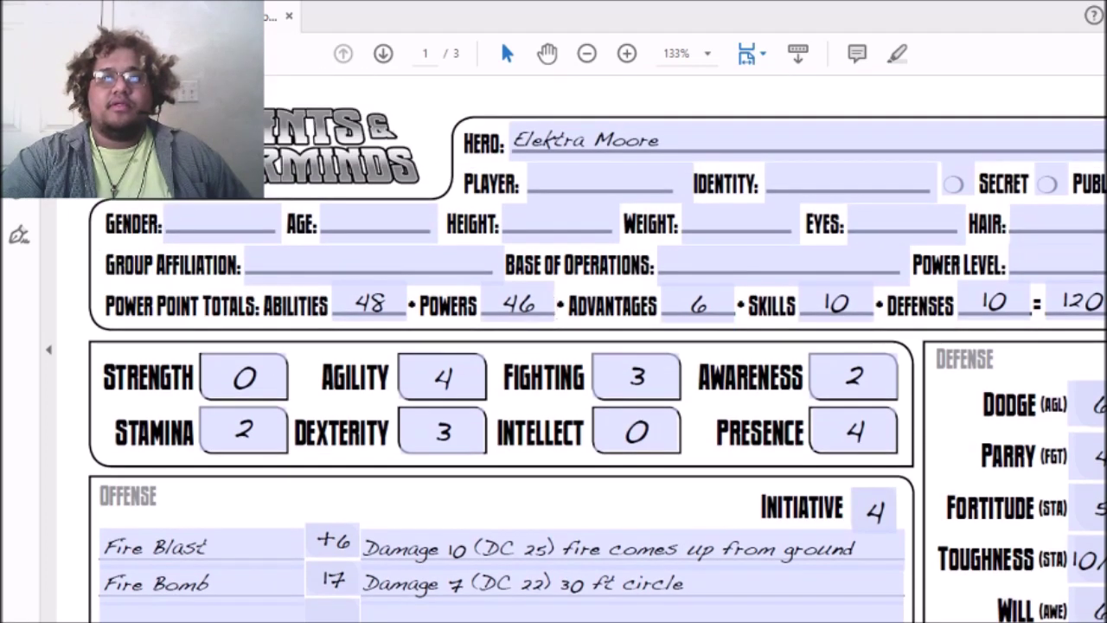
Step: Remove "set-up" and its comma from the first line of the Advantages list on page 2, keeping Teamwork
scroll(557, 304, "down", 10)
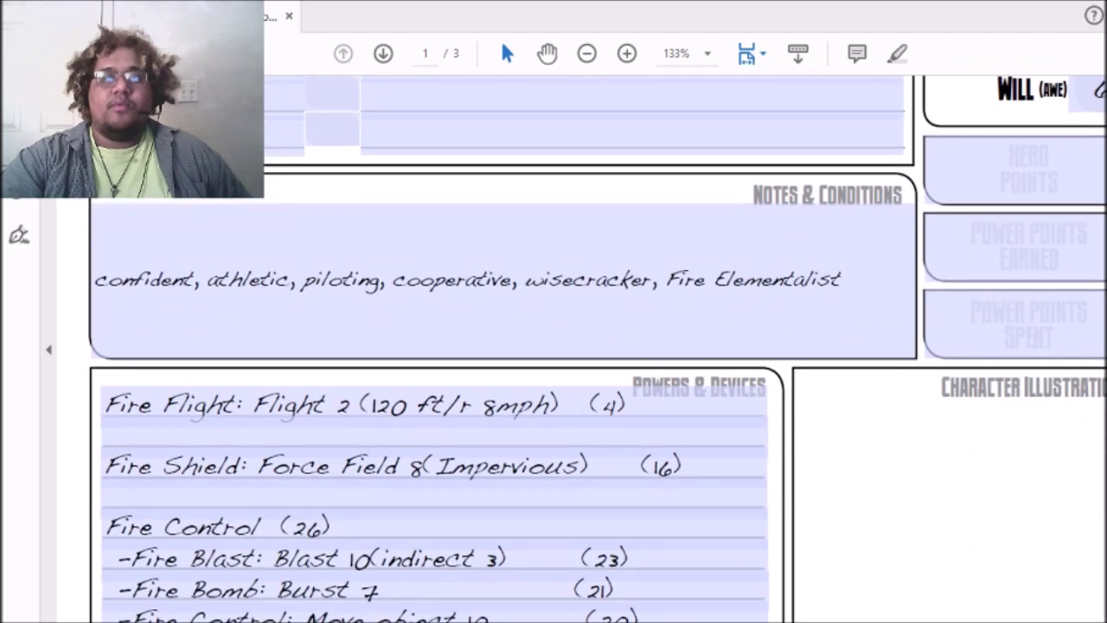
scroll(515, 347, "down", 15)
left_click(515, 348)
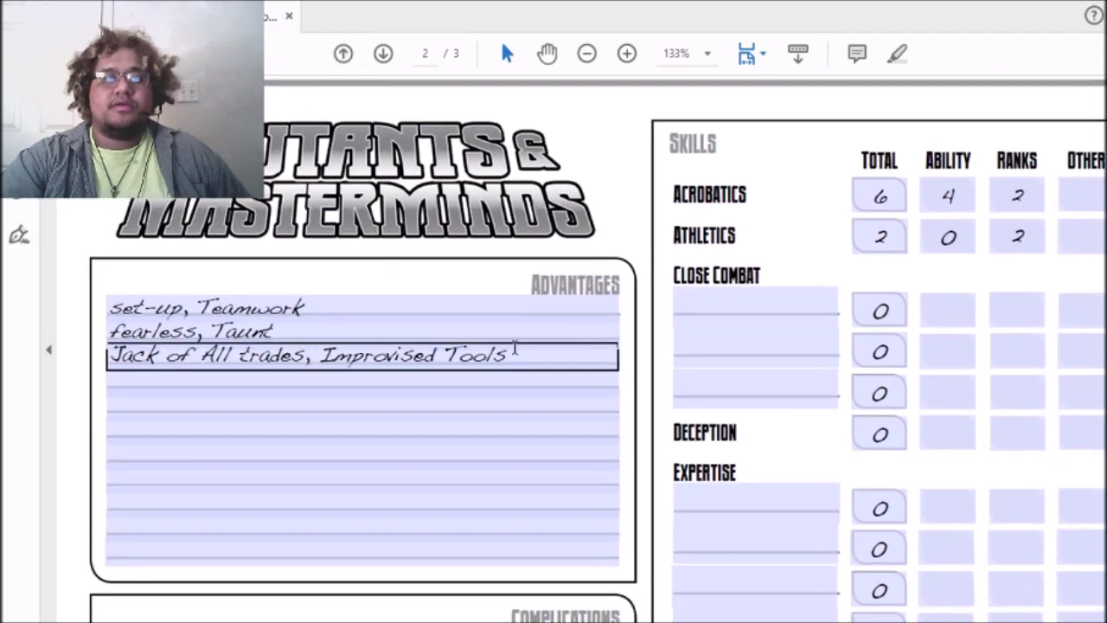
left_click(233, 330)
left_click(194, 308)
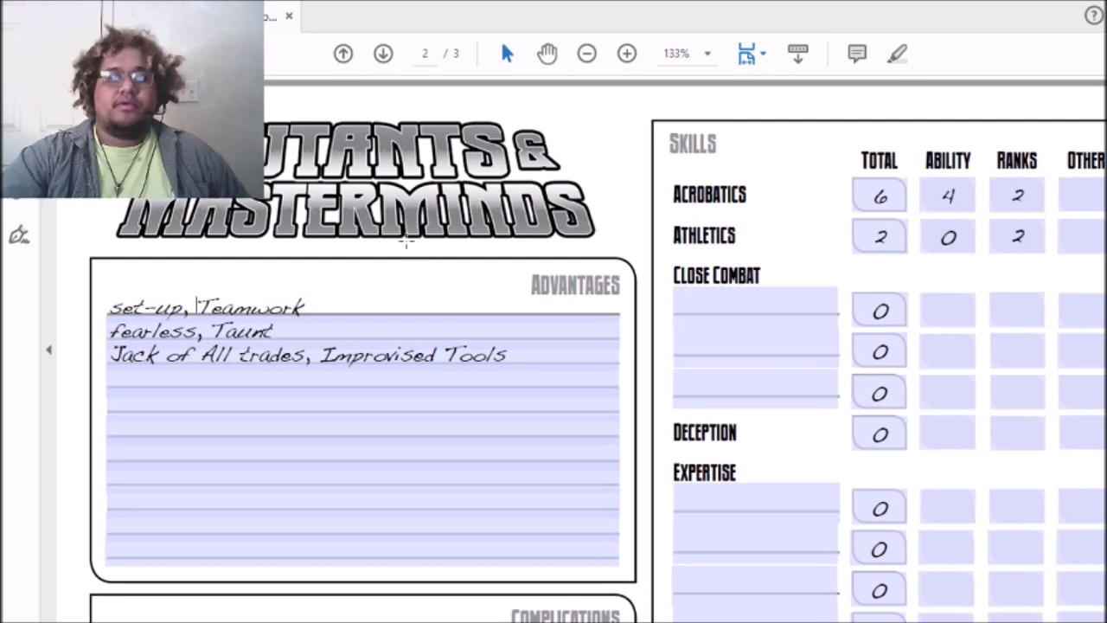
key("BackSpace")
key("BackSpace")
key("BackSpace")
key("BackSpace")
key("BackSpace")
key("BackSpace")
key("BackSpace")
key("BackSpace")
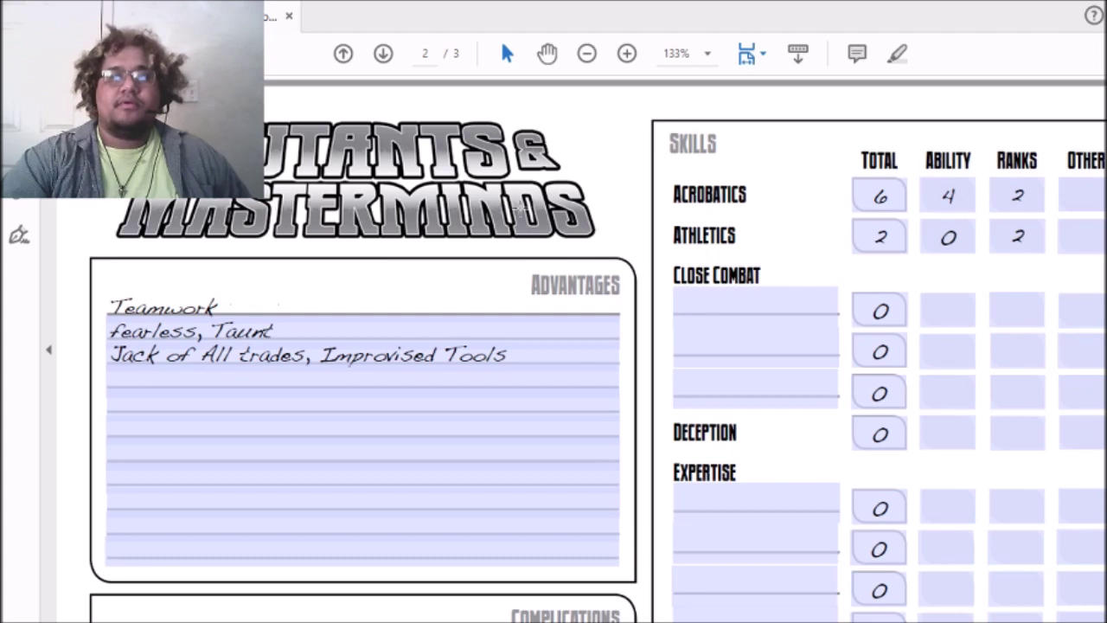
Step: Set the Advantages value in the power point totals to 5
scroll(701, 202, "up", 10)
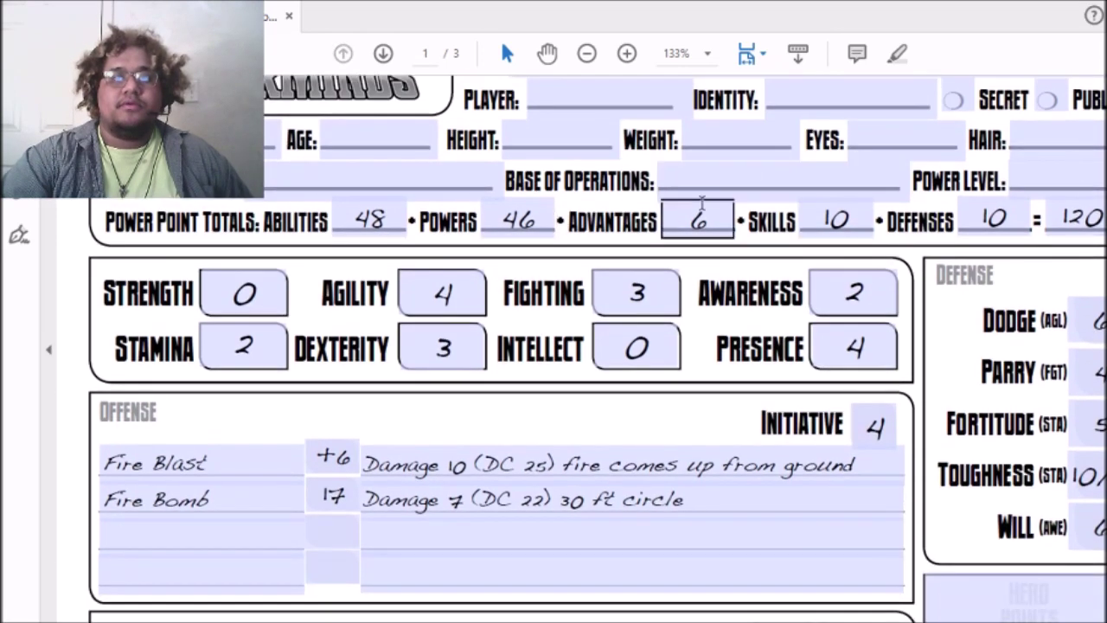
left_click(701, 202)
key("BackSpace")
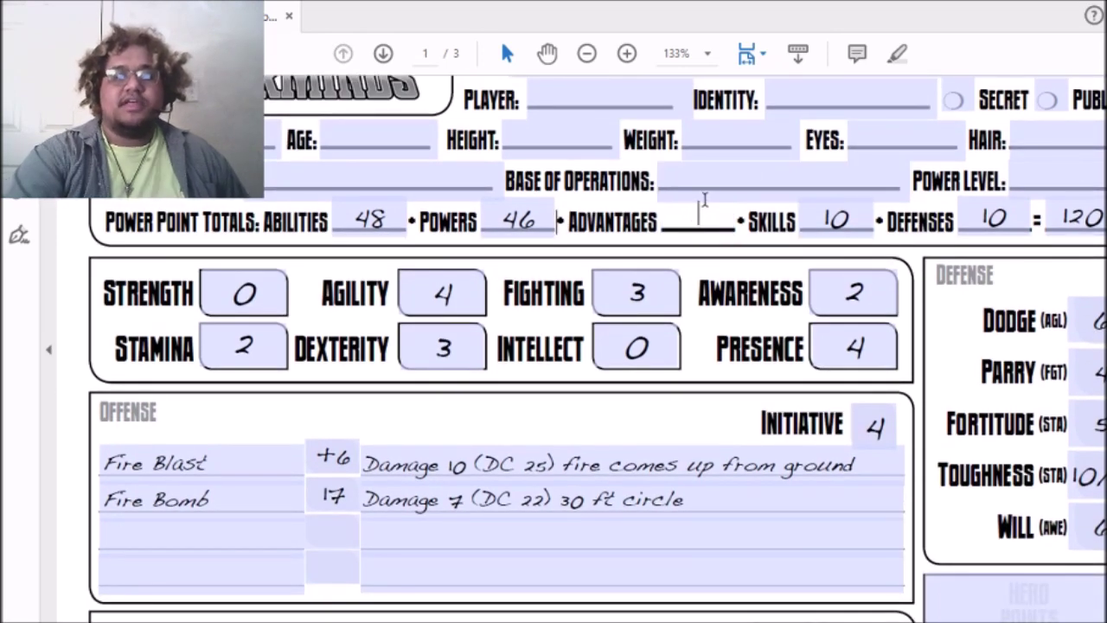
type("5")
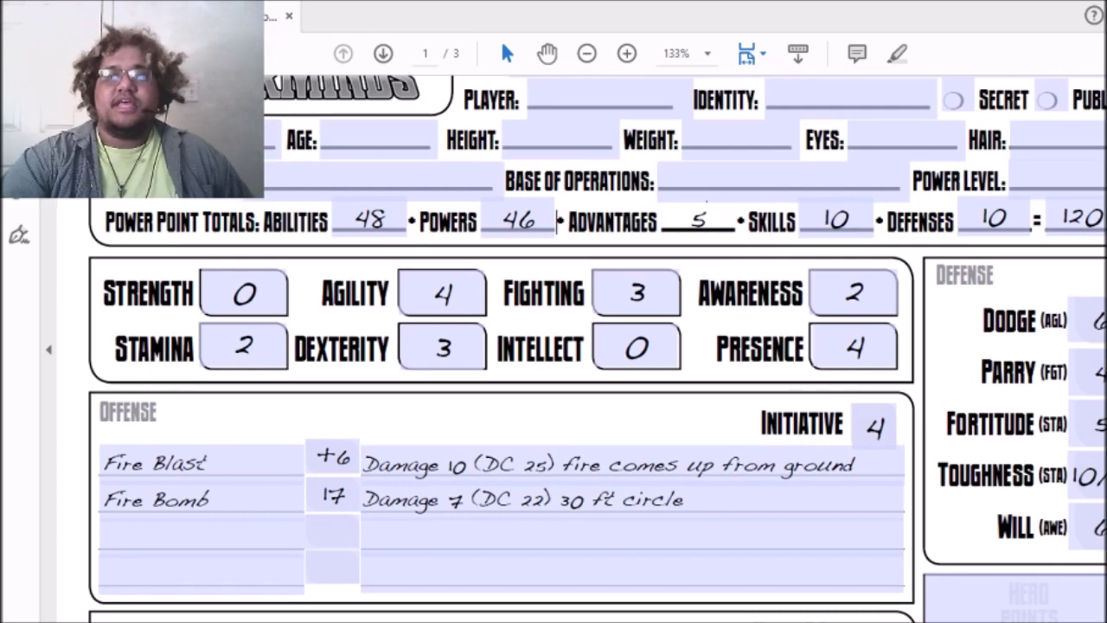
Step: Start a "feature: Smartphone(" entry on the blank line beneath Fire Flight in Powers & Devices
scroll(403, 299, "down", 12)
scroll(403, 298, "up", 4)
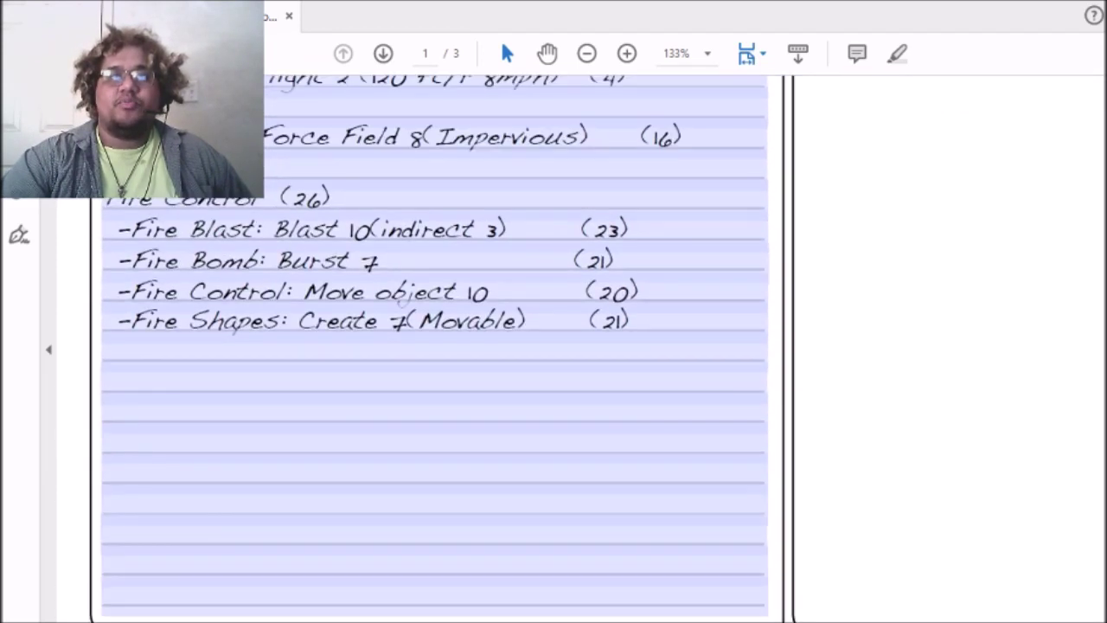
scroll(402, 298, "up", 5)
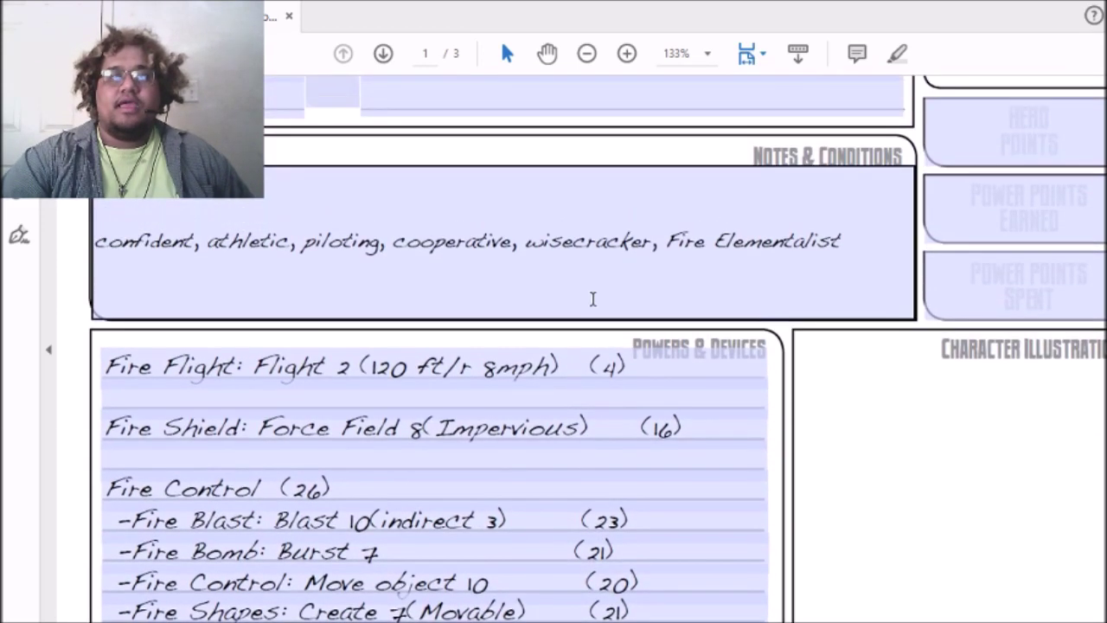
left_click(251, 395)
type("fea")
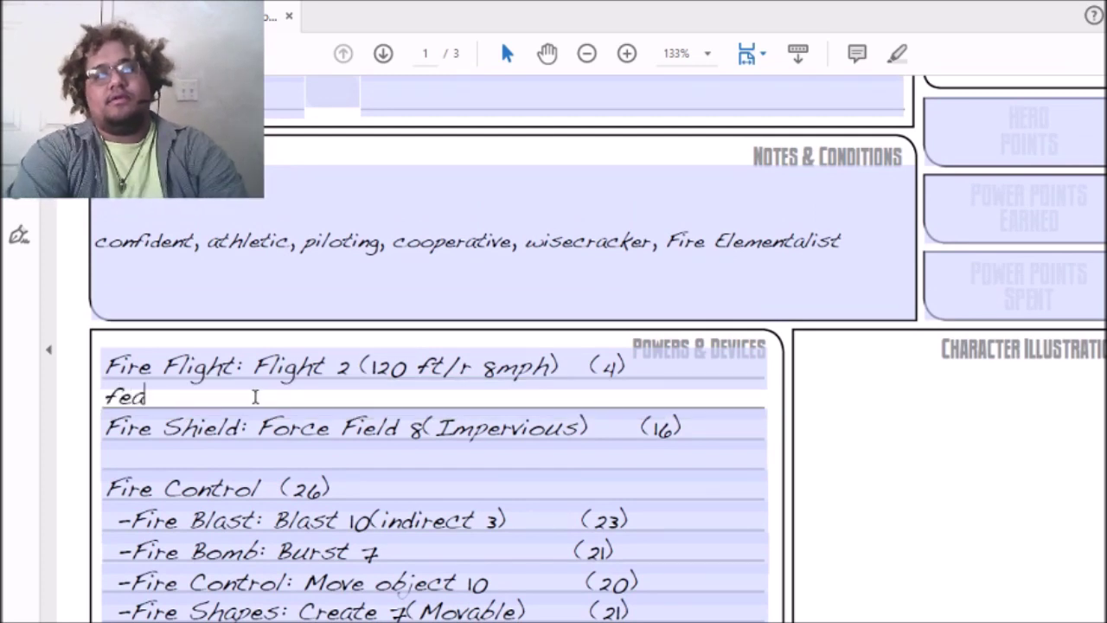
type("tured.")
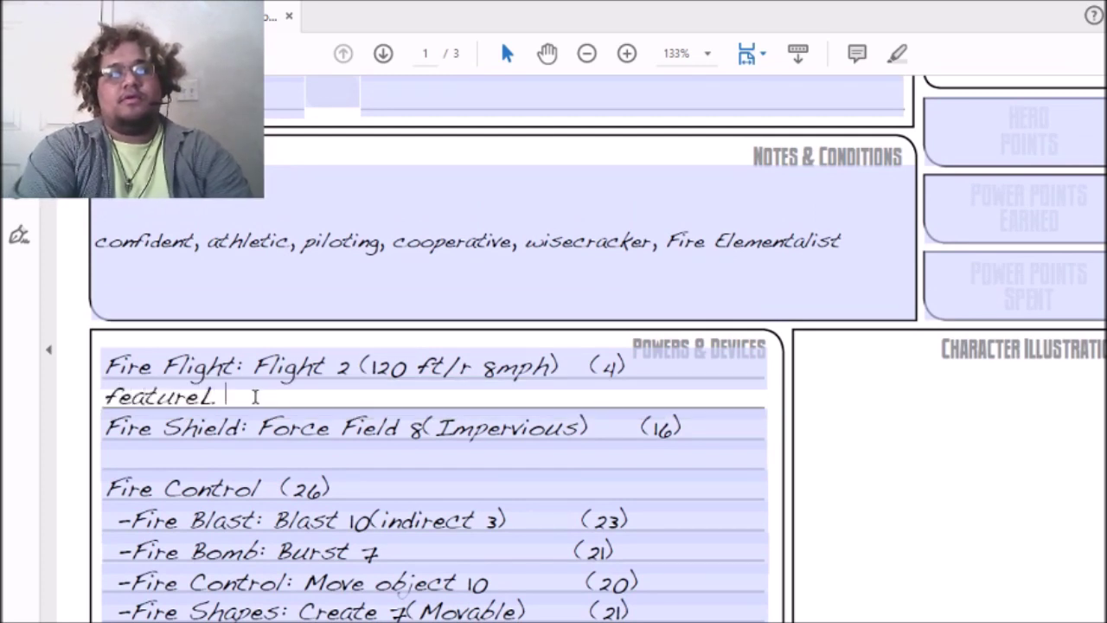
key("BackSpace")
type(": ")
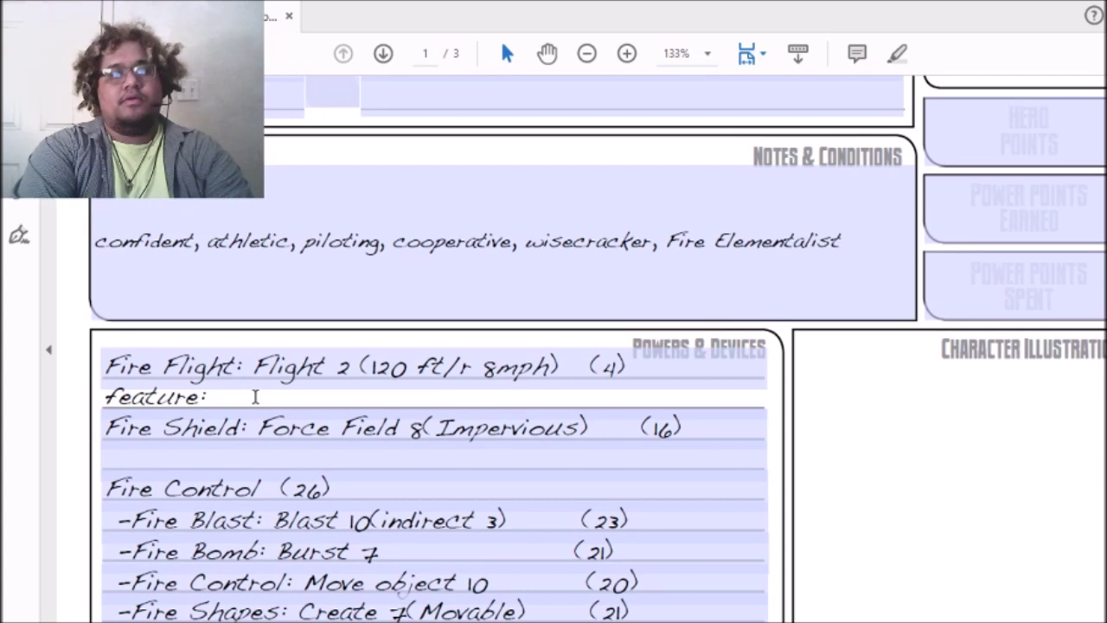
type("Smartphon")
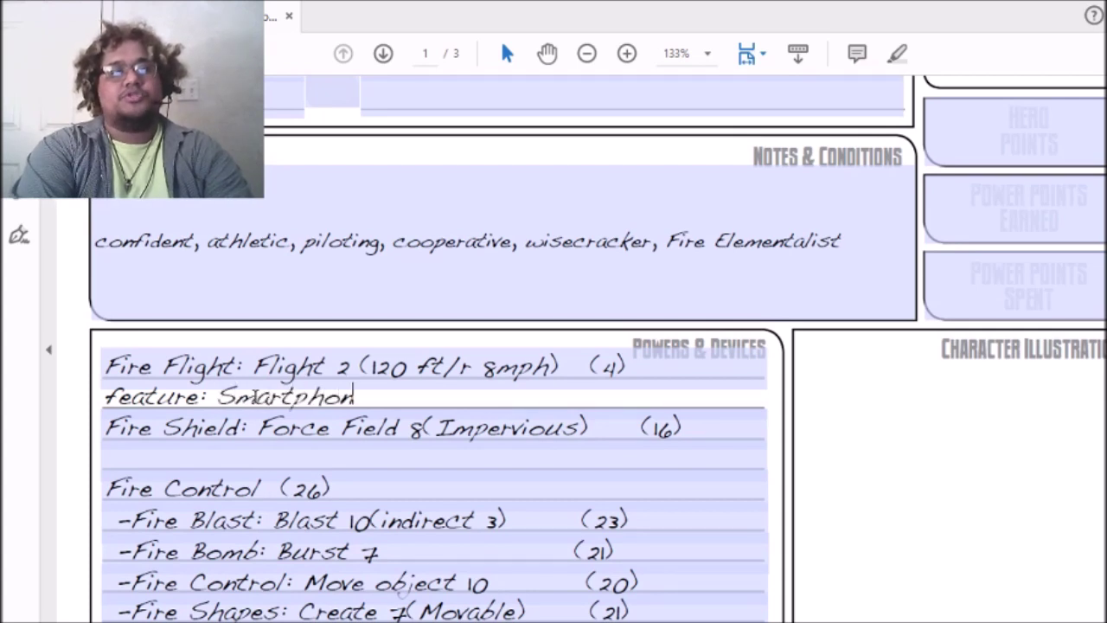
type("e(")
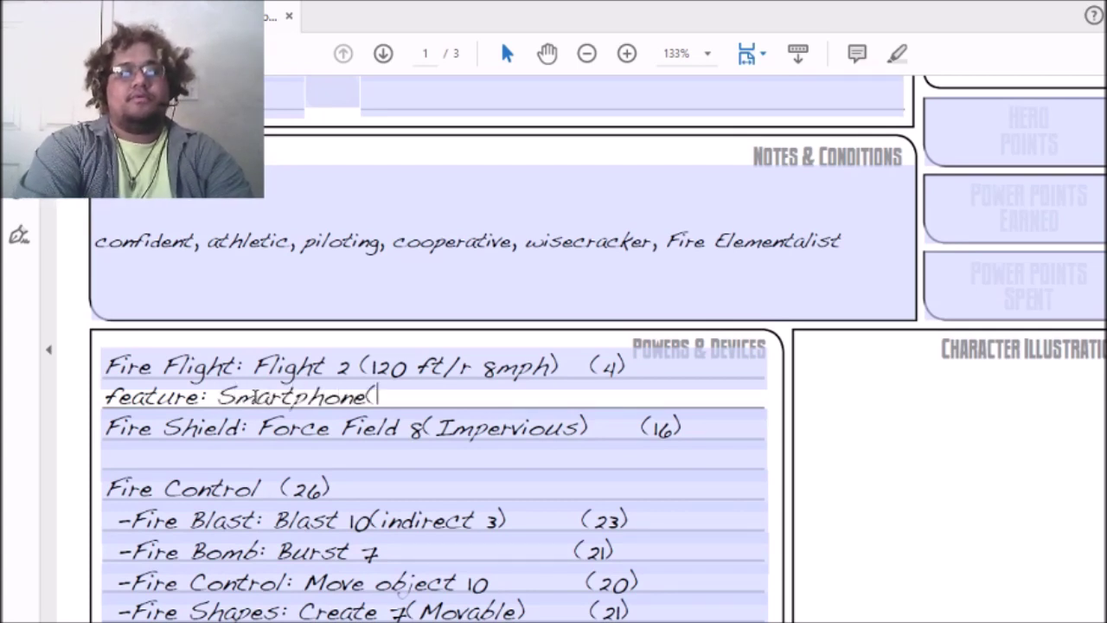
Step: Complete the Smartphone entry with "gps, computer, comlink" in the parentheses and a cost of (1)
type("gps, co")
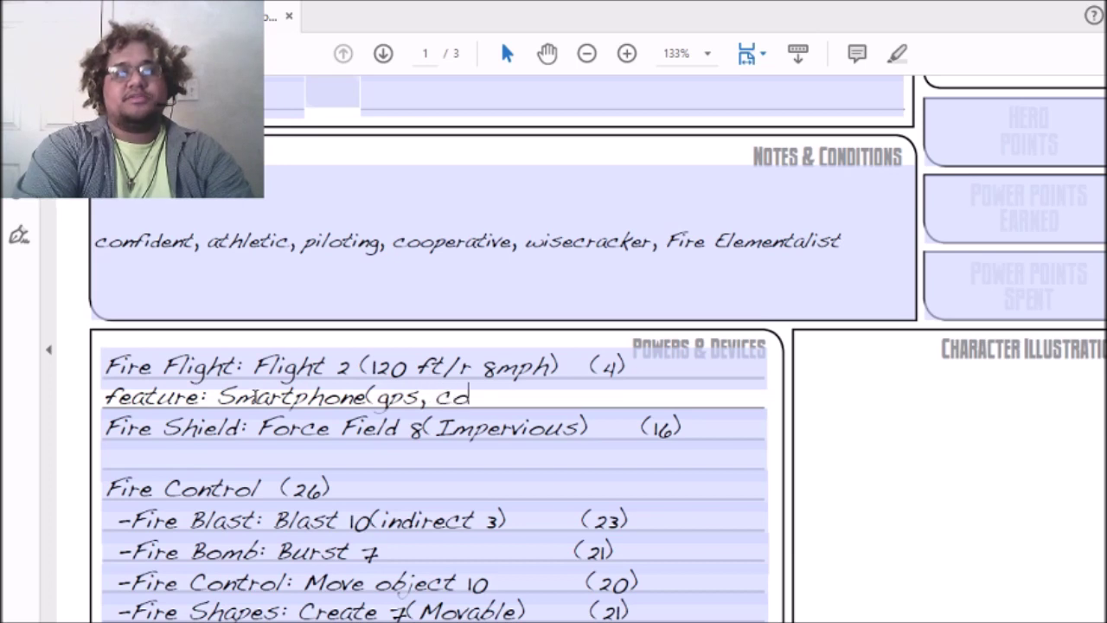
type("mputer, ")
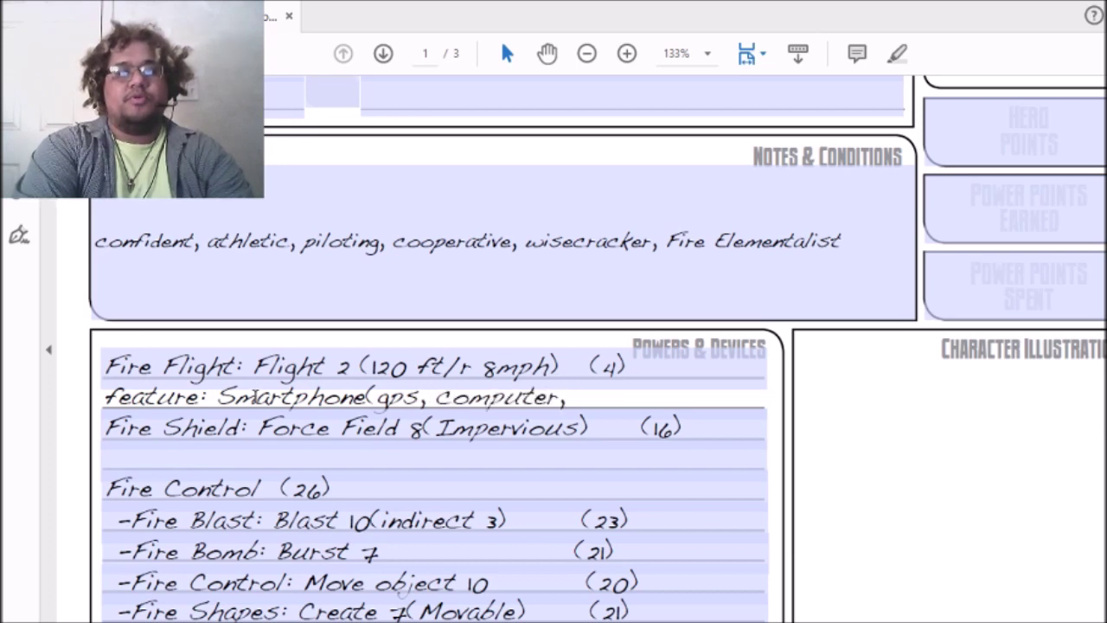
type("commu")
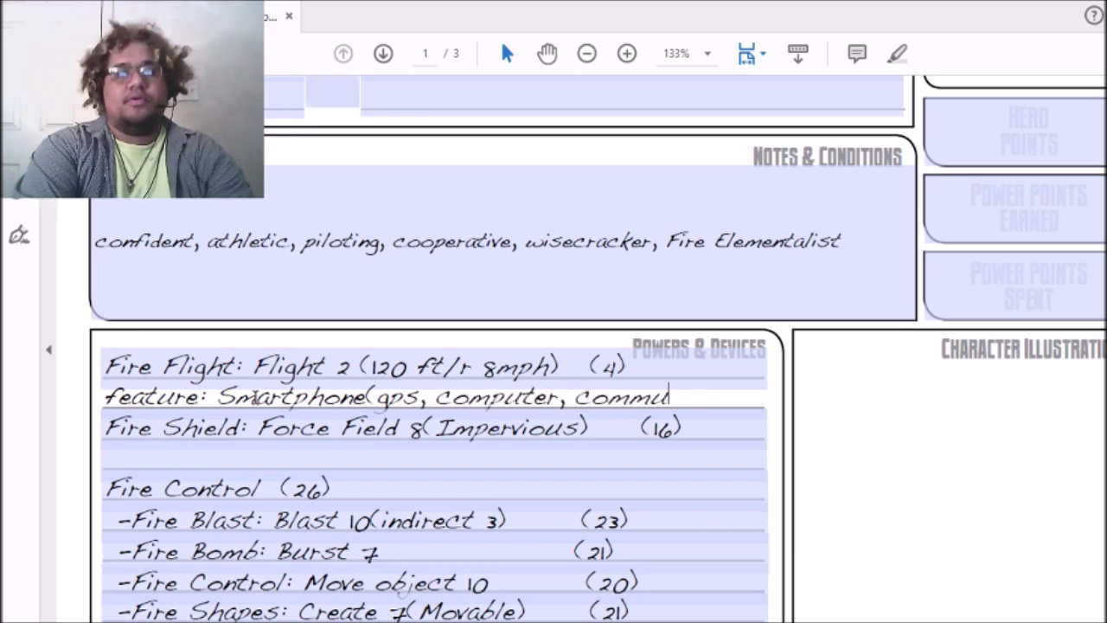
key("BackSpace")
key("BackSpace")
type("link)")
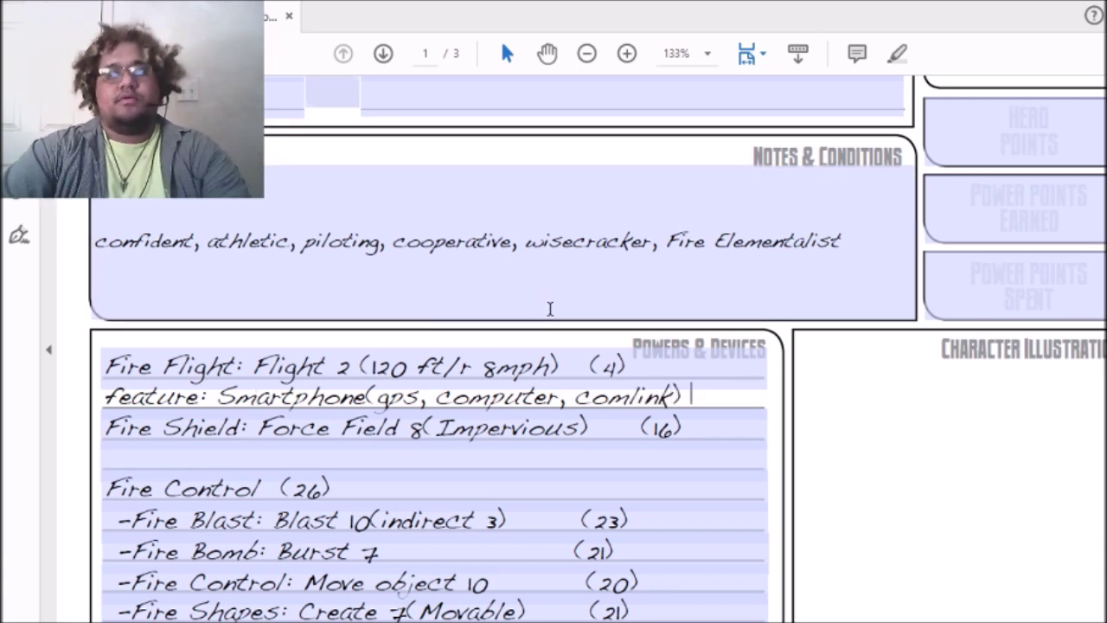
type(" (1")
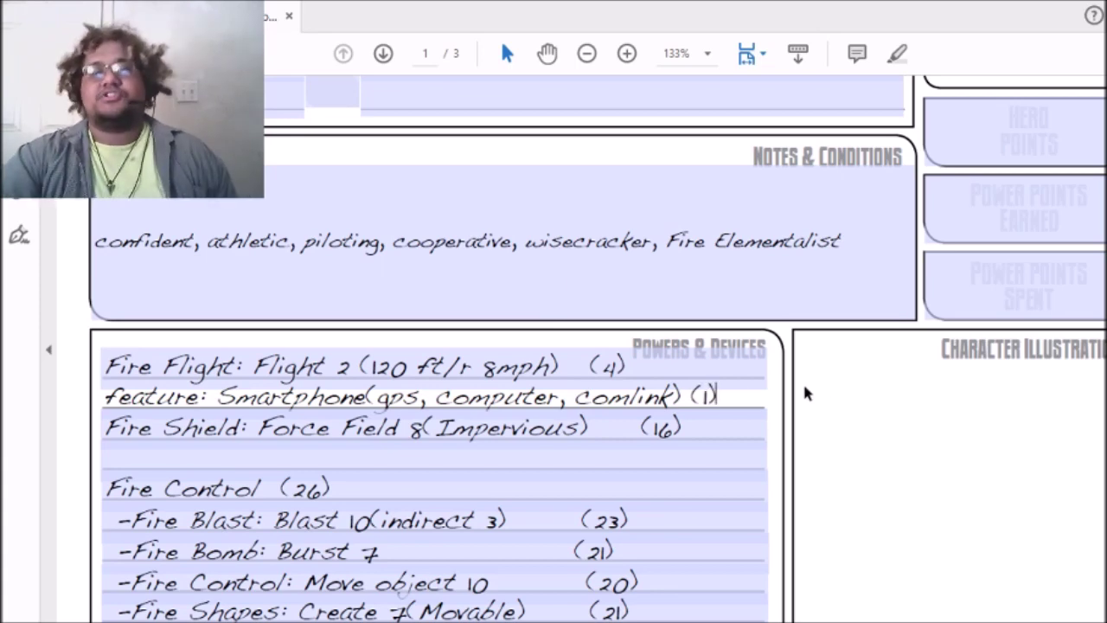
Step: Set the Powers value in the power point totals to 47
scroll(554, 346, "up", 10)
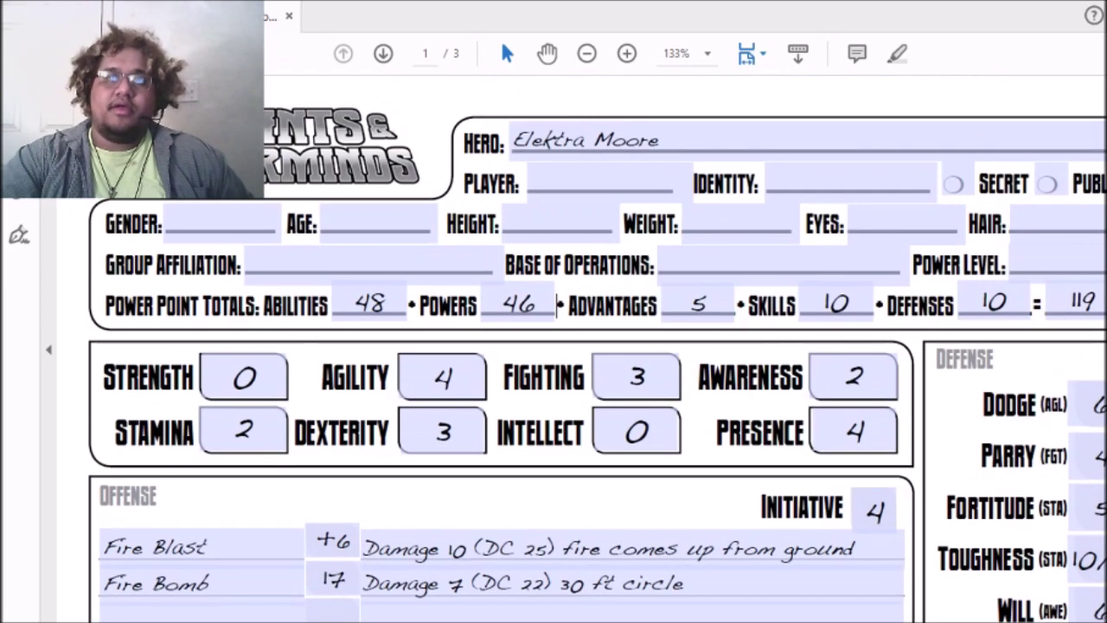
left_click(553, 305)
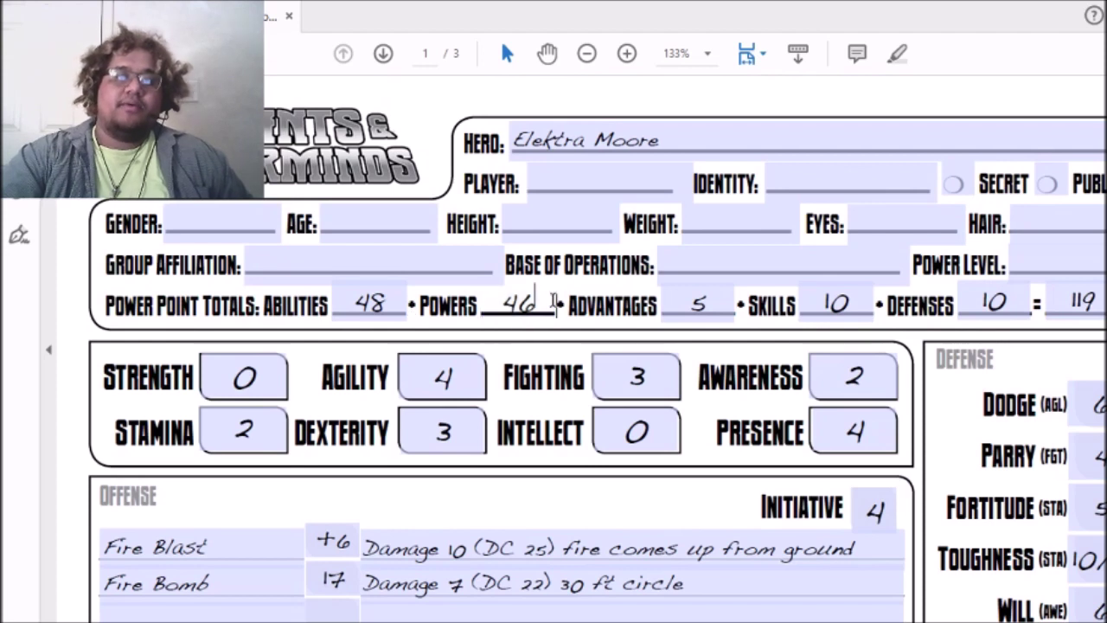
key("BackSpace")
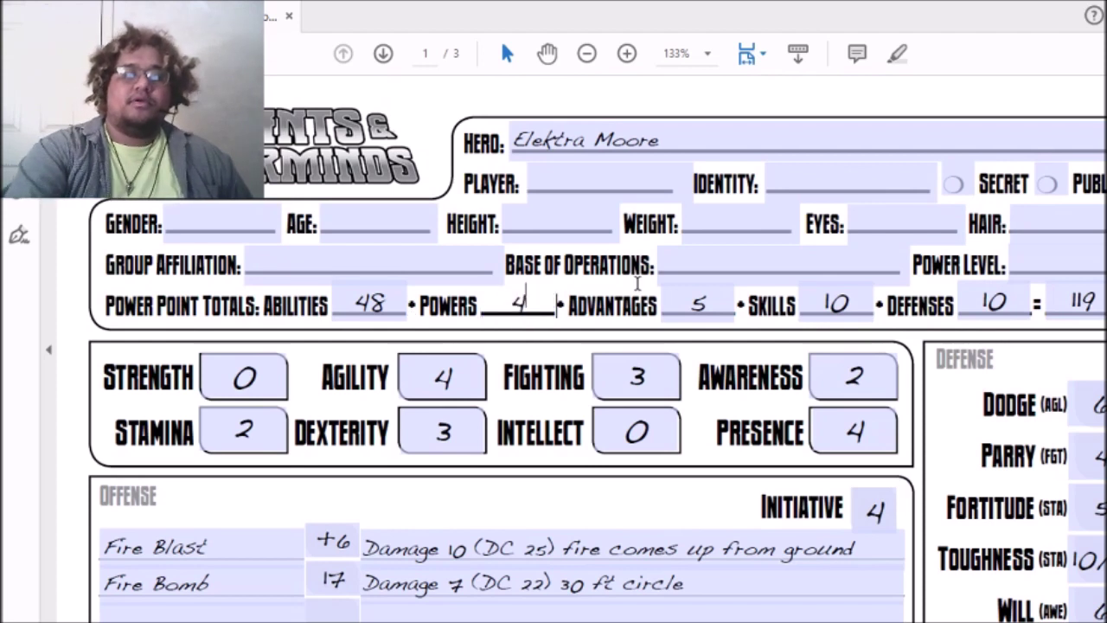
type("7")
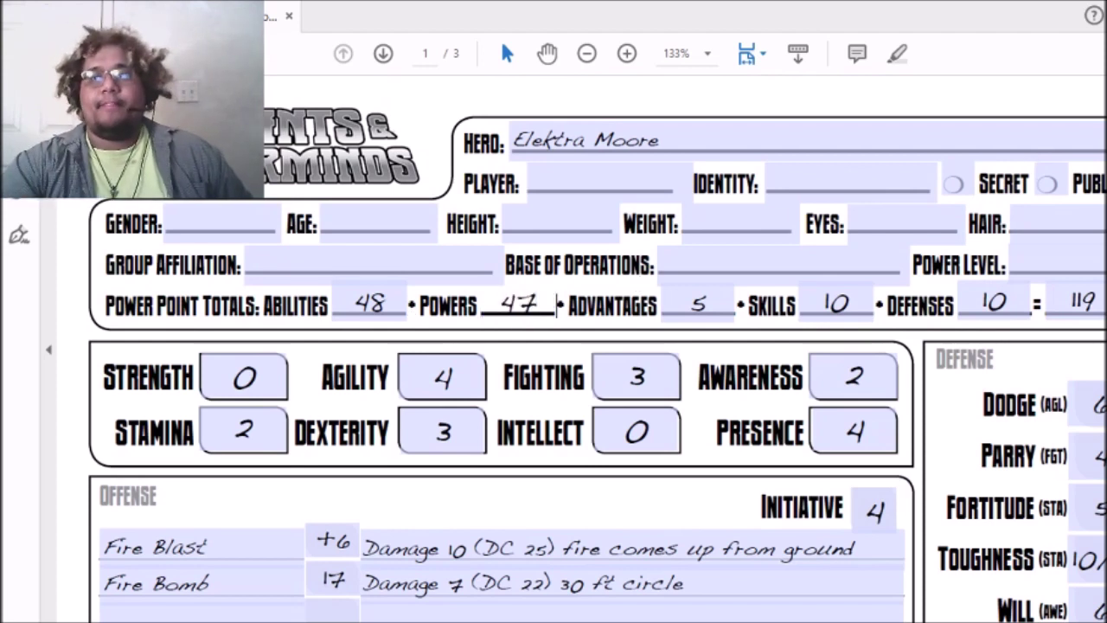
scroll(690, 234, "down", 10)
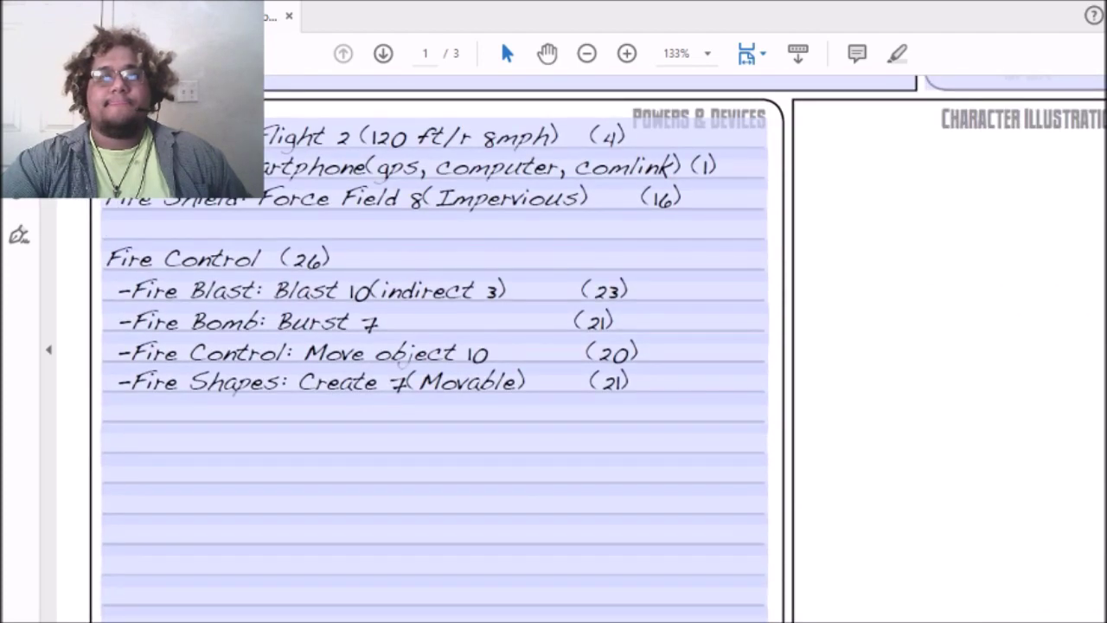
left_click(690, 232)
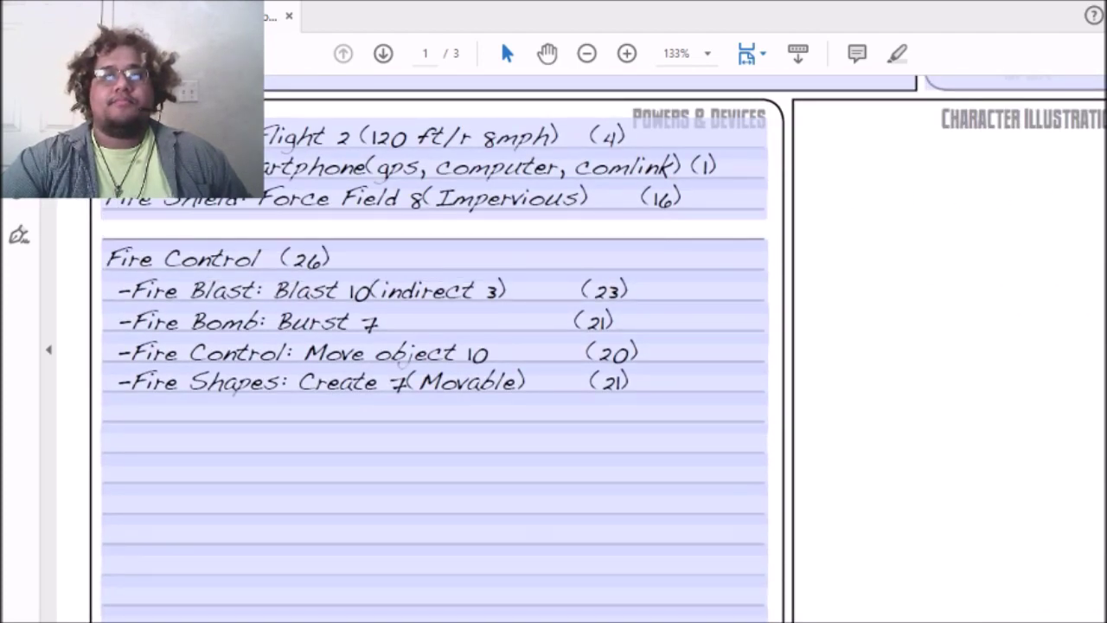
Step: Review the power point totals, Offense entries, Notes & Conditions and Powers & Devices list on page 1
scroll(554, 346, "up", 15)
scroll(553, 346, "down", 2)
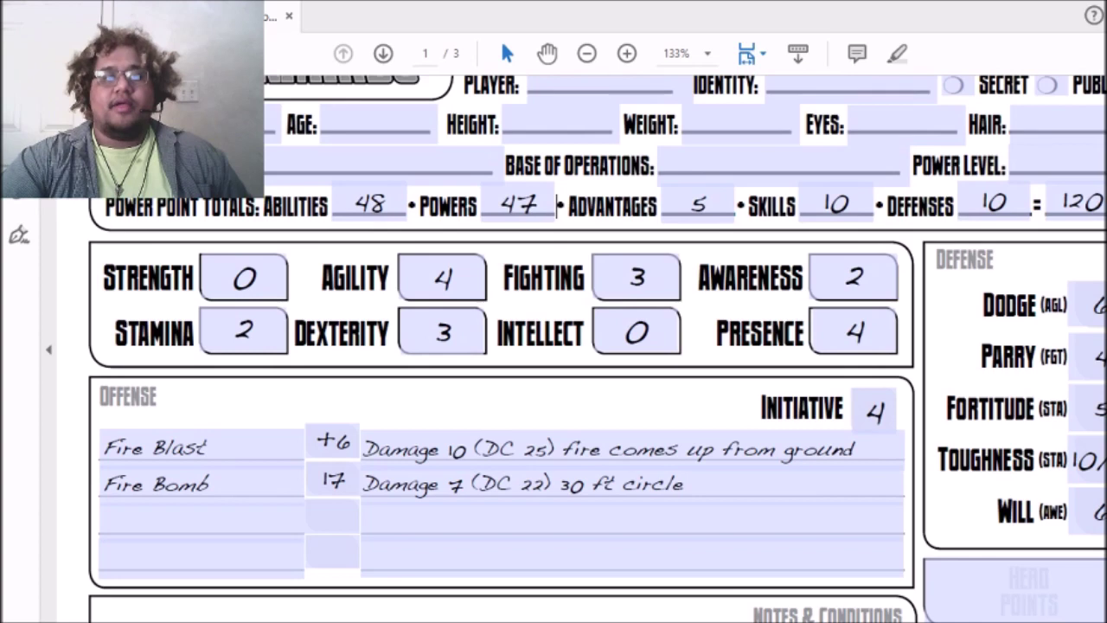
scroll(554, 345, "down", 2)
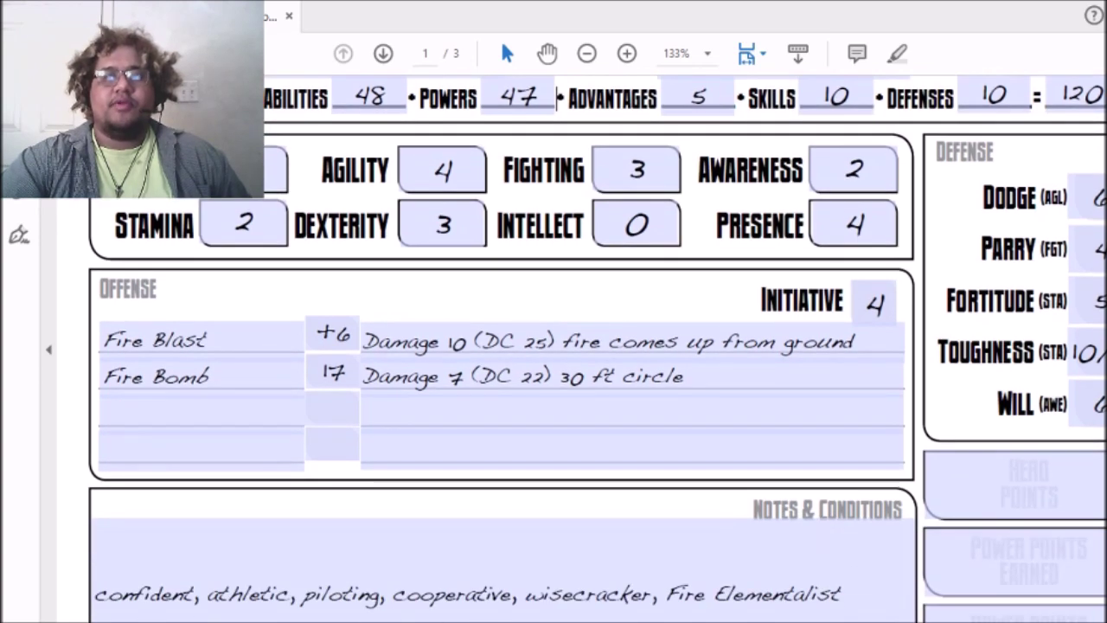
scroll(554, 345, "down", 1)
scroll(553, 345, "down", 1)
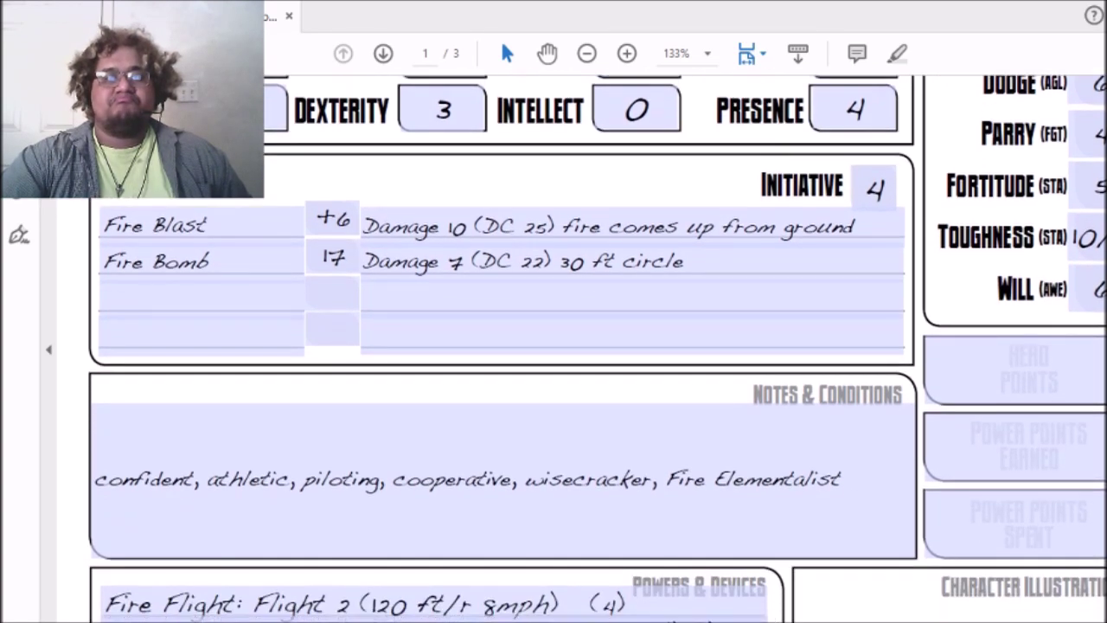
scroll(554, 346, "down", 2)
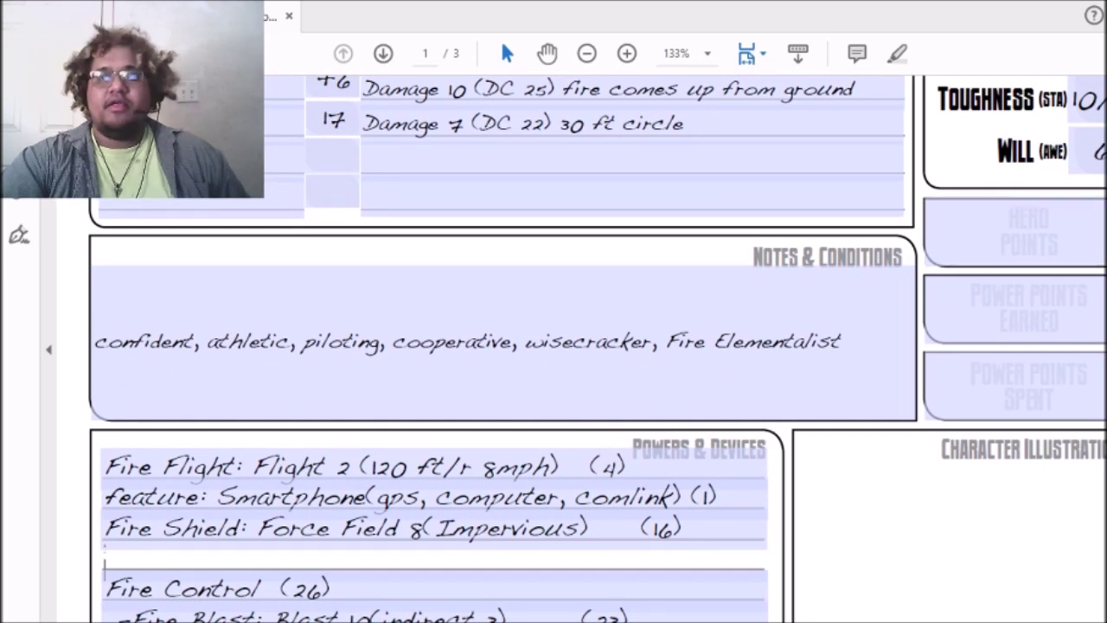
scroll(964, 161, "down", 1)
scroll(553, 346, "down", 6)
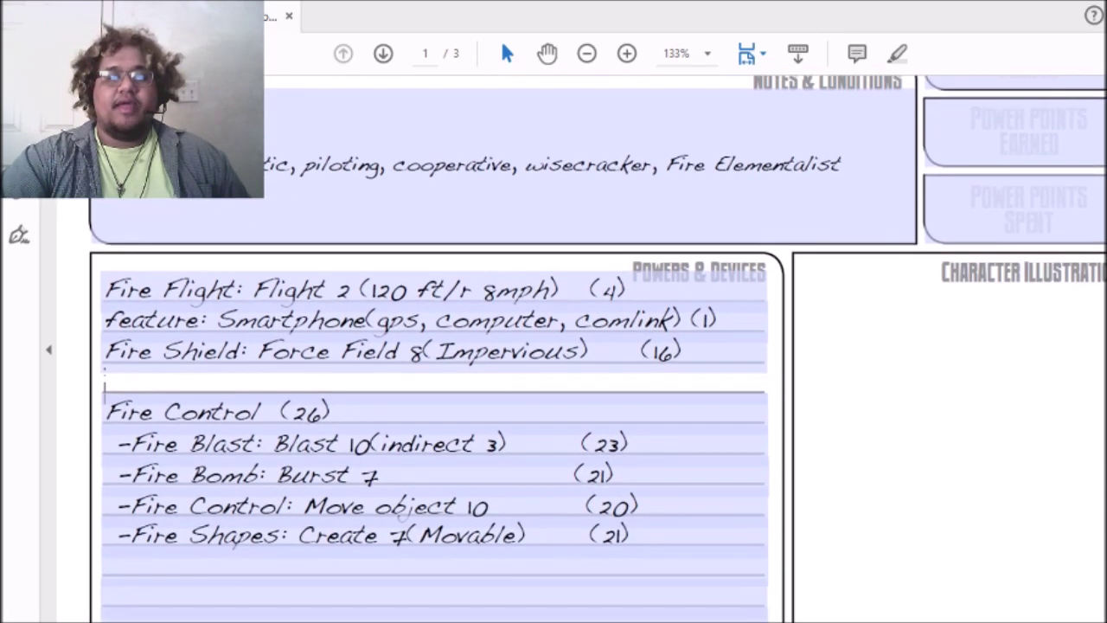
Step: Check the Advantages and Skills on page 2 against the abilities, Offense entries and powers on page 1
scroll(554, 346, "down", 5)
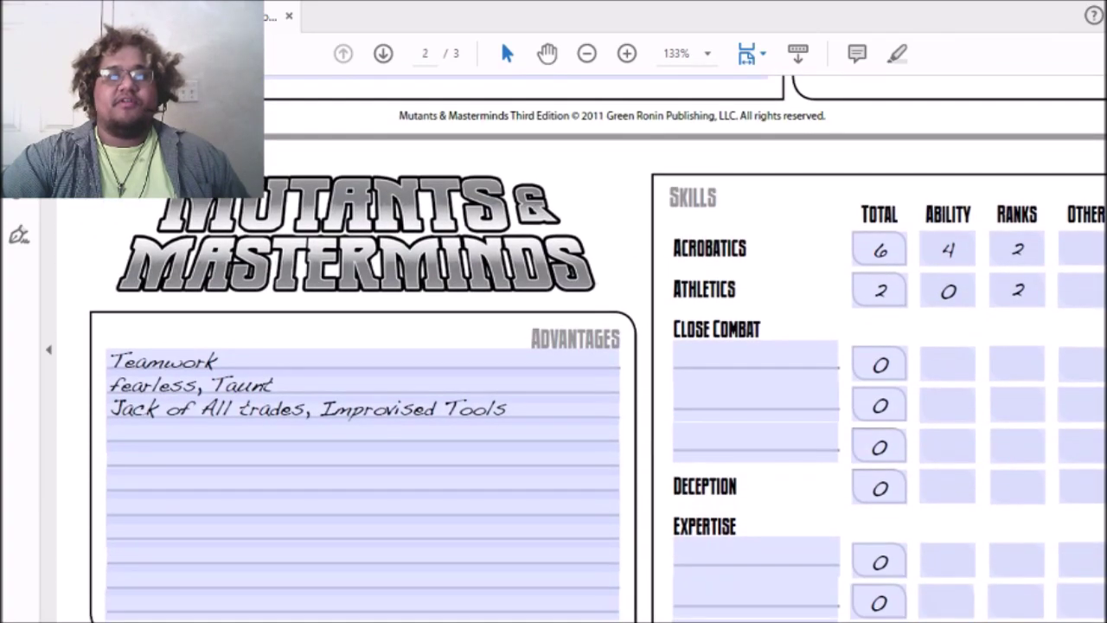
scroll(597, 346, "down", 4)
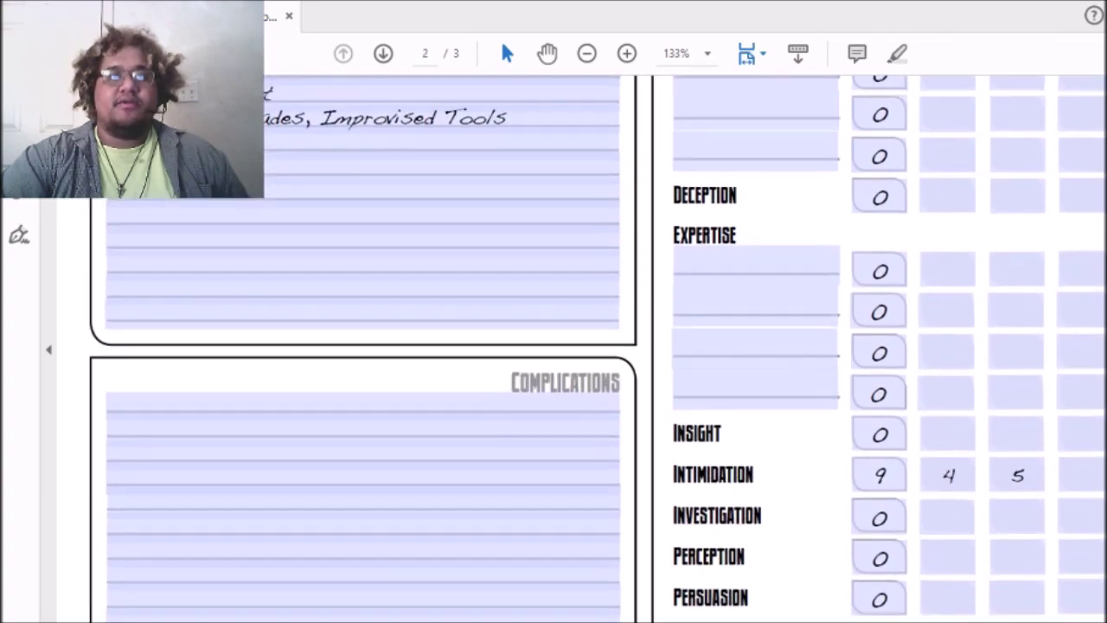
scroll(596, 346, "up", 2)
scroll(596, 346, "down", 1)
scroll(597, 346, "down", 12)
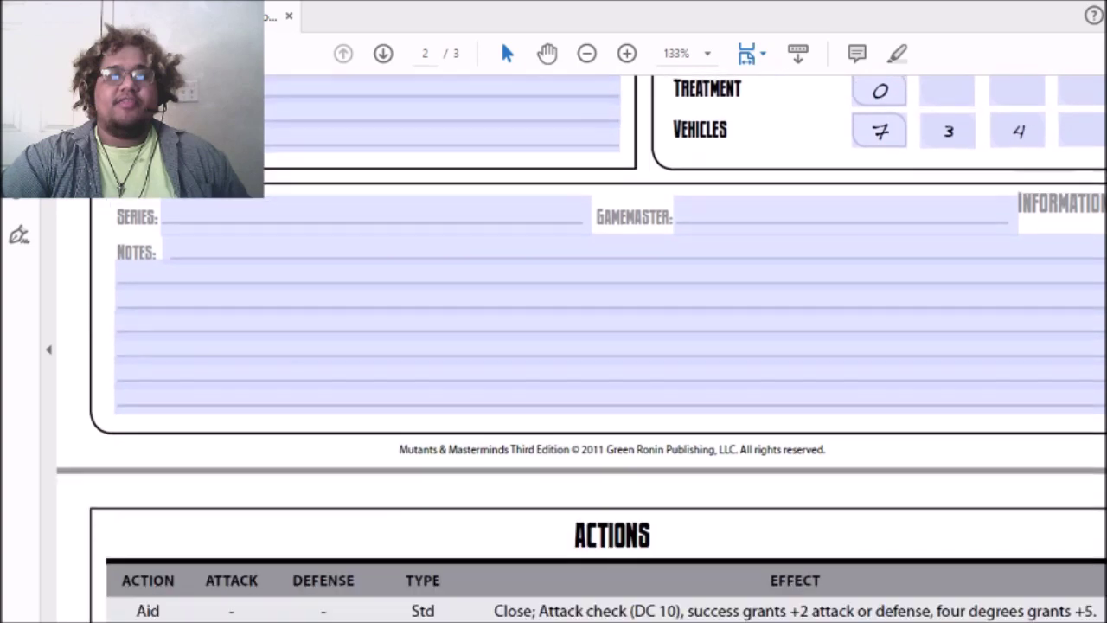
scroll(597, 346, "up", 20)
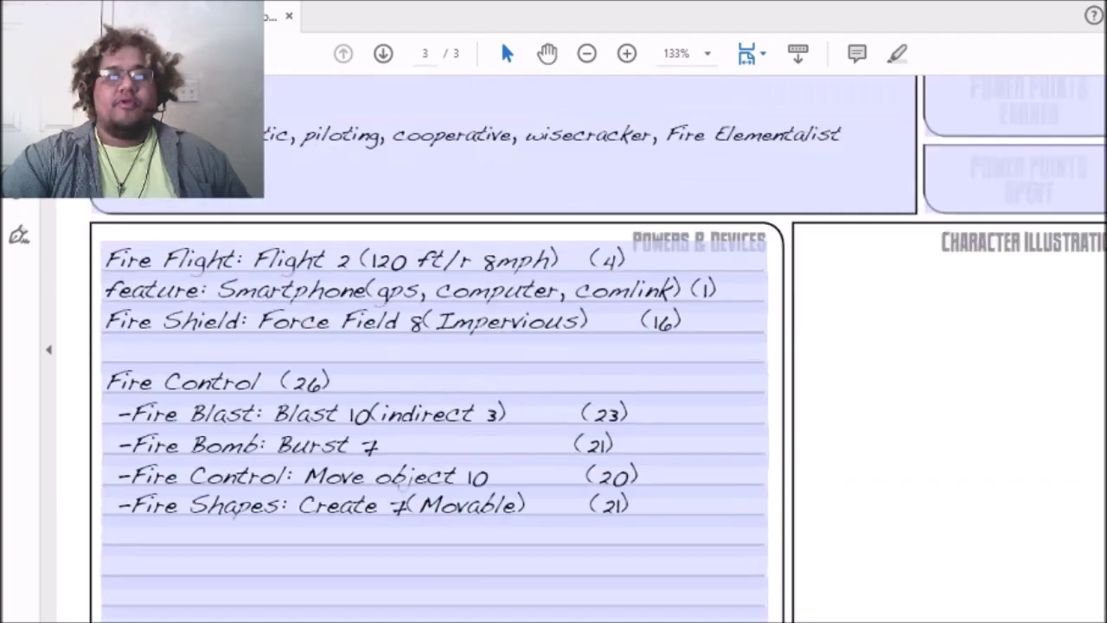
scroll(597, 346, "up", 4)
scroll(1047, 158, "down", 3)
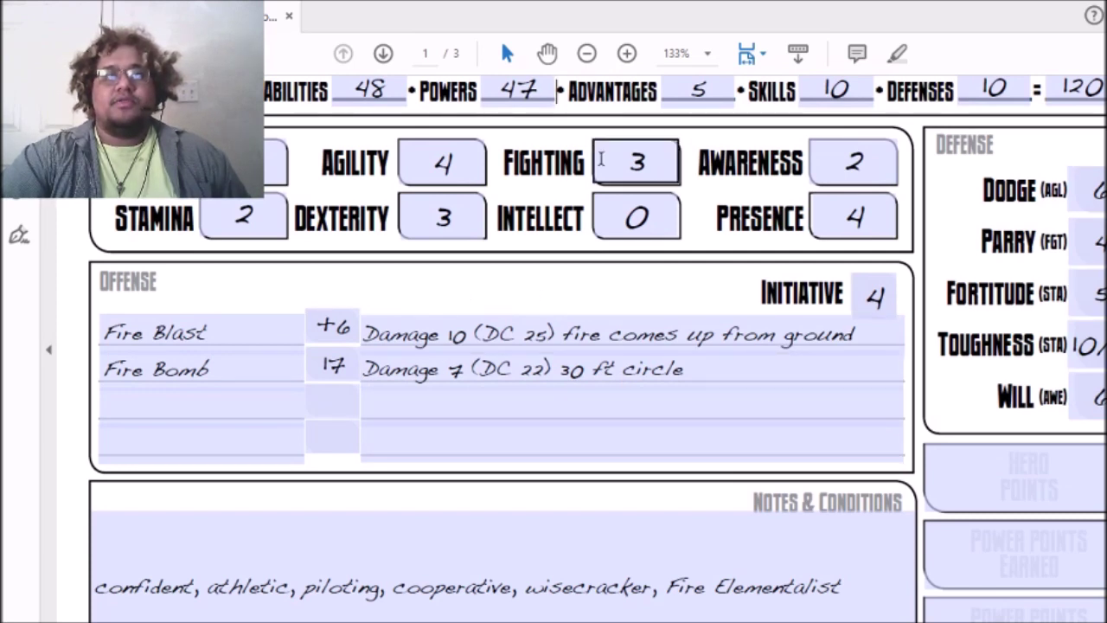
scroll(818, 207, "down", 5)
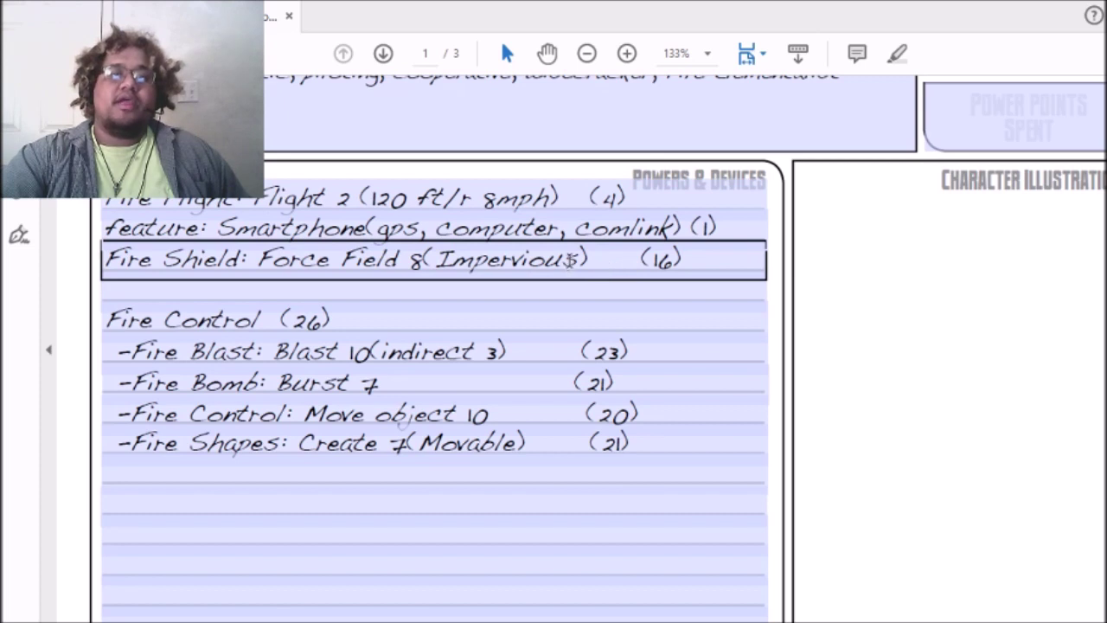
left_click(570, 260)
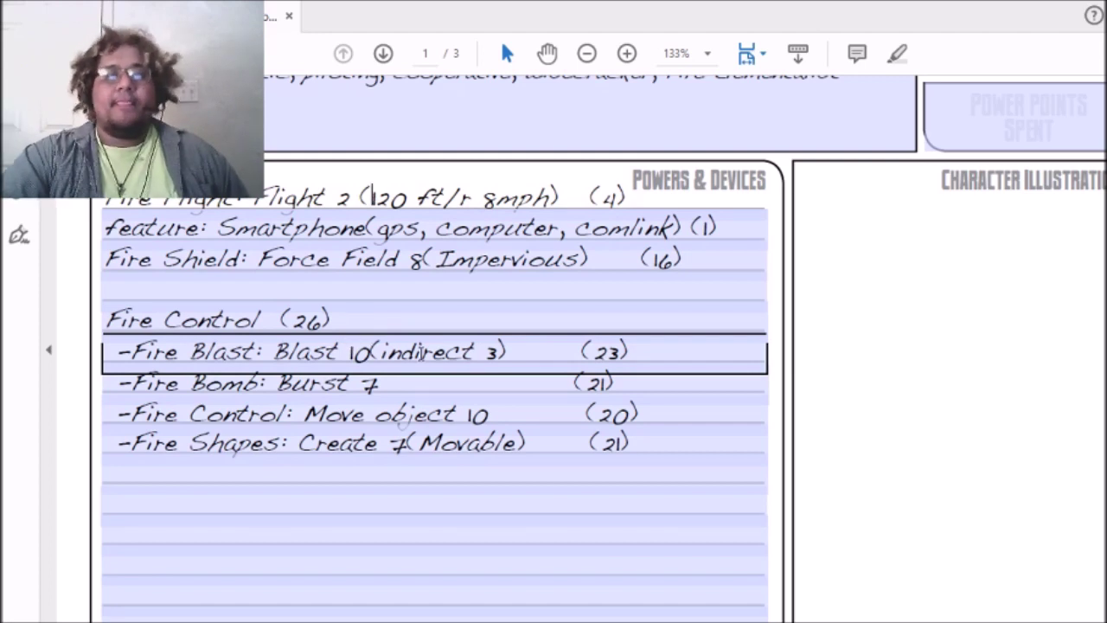
Step: Insert "Ranged" before "Burst 7" in the Fire Bomb entry and remove surplus spaces to realign its (21) cost
left_click(386, 379)
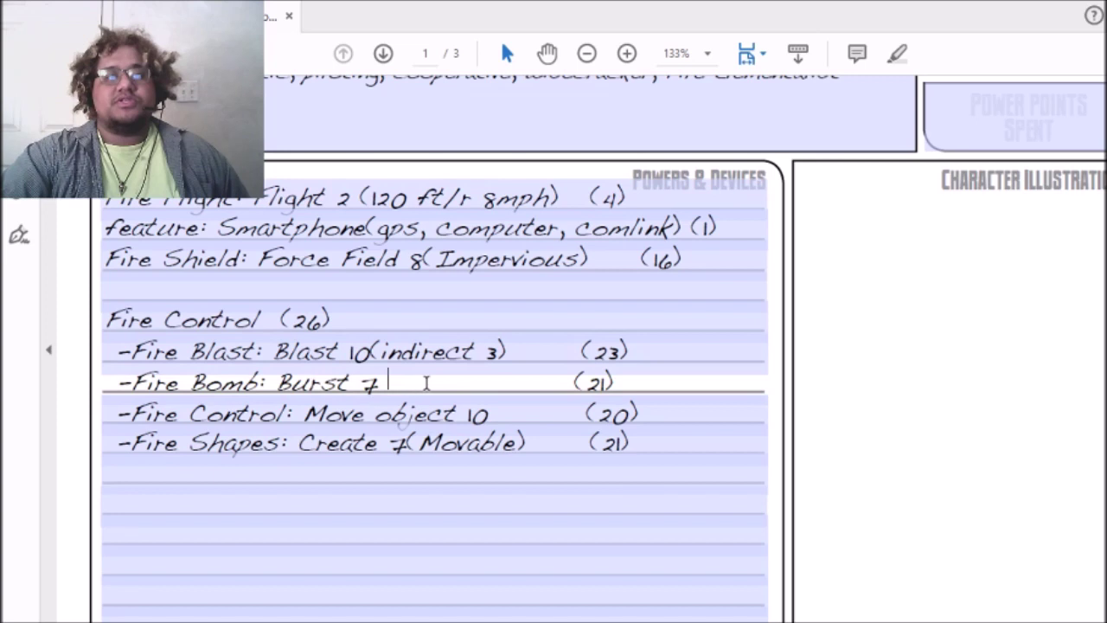
left_click(277, 381)
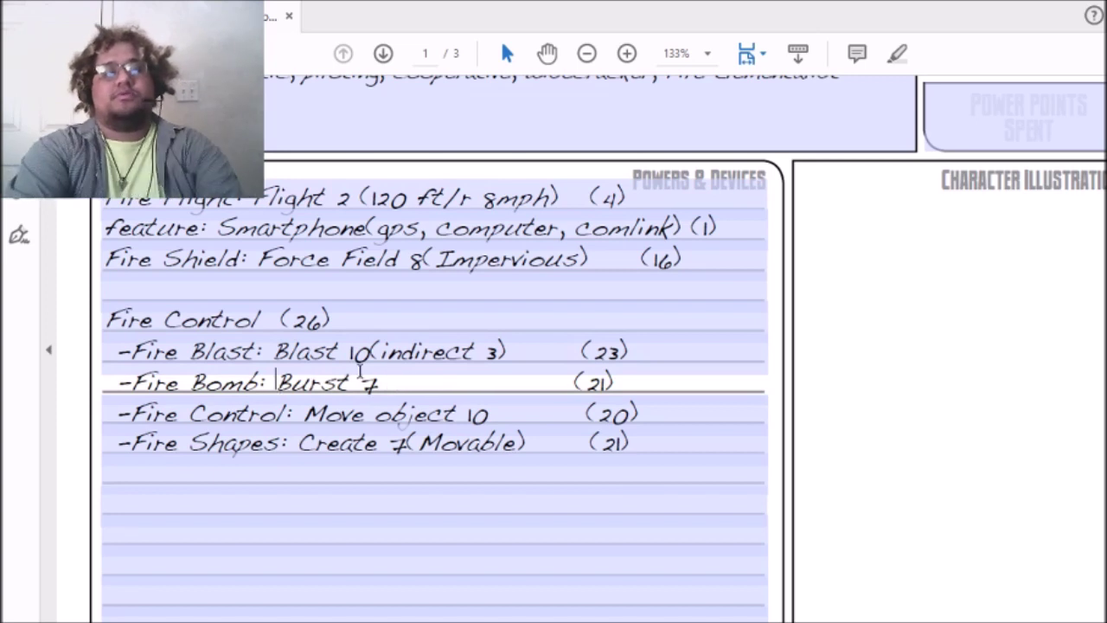
type("Ranged")
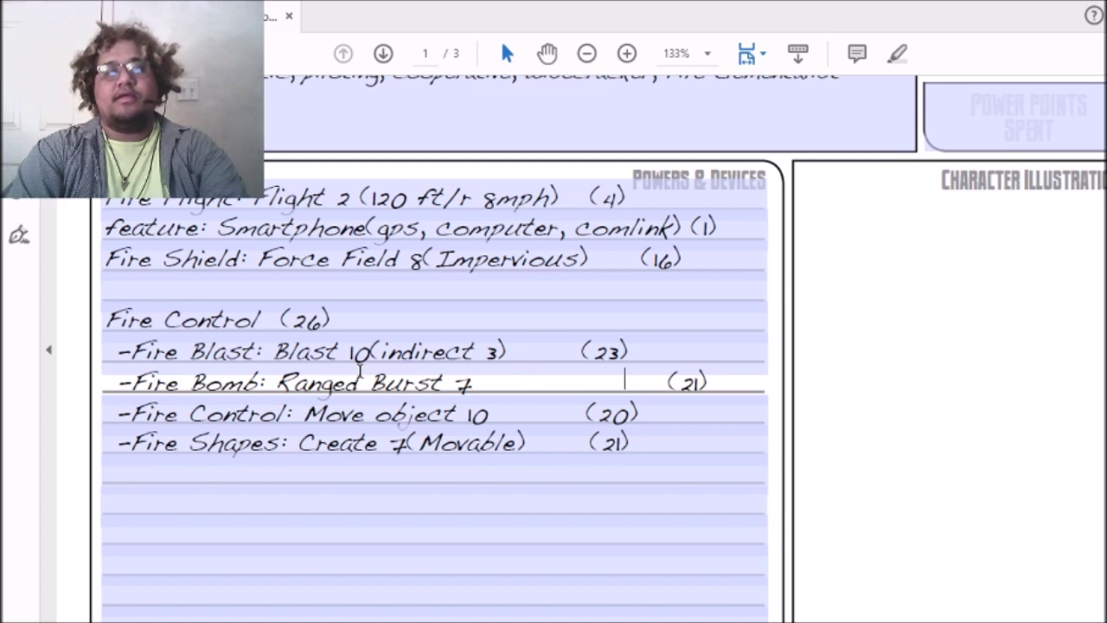
key("BackSpace")
key("BackSpace")
key("BackSpace")
key("BackSpace")
key("BackSpace")
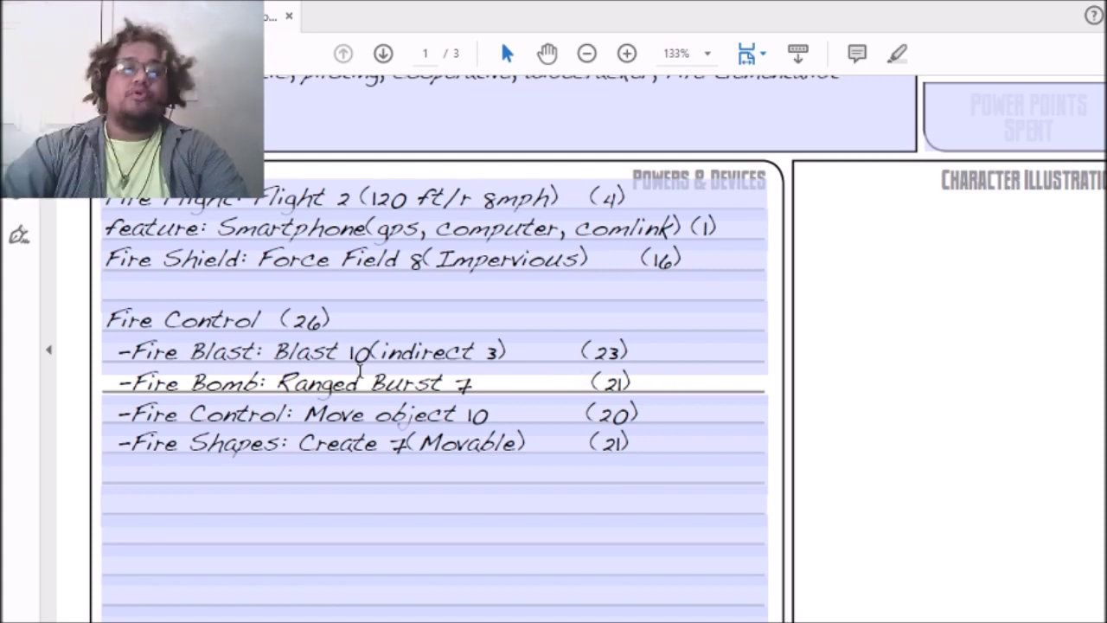
left_click(351, 355)
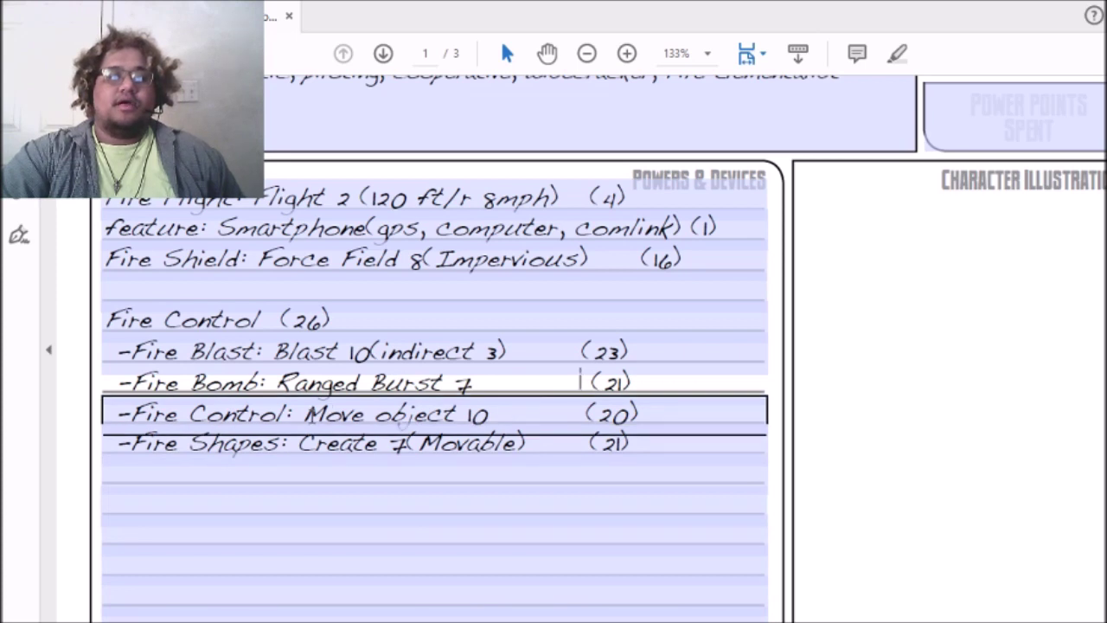
Step: Check the Move object 10 and Create 7 (Movable) entries of the Fire Control powers
left_click(304, 413)
left_click(575, 413)
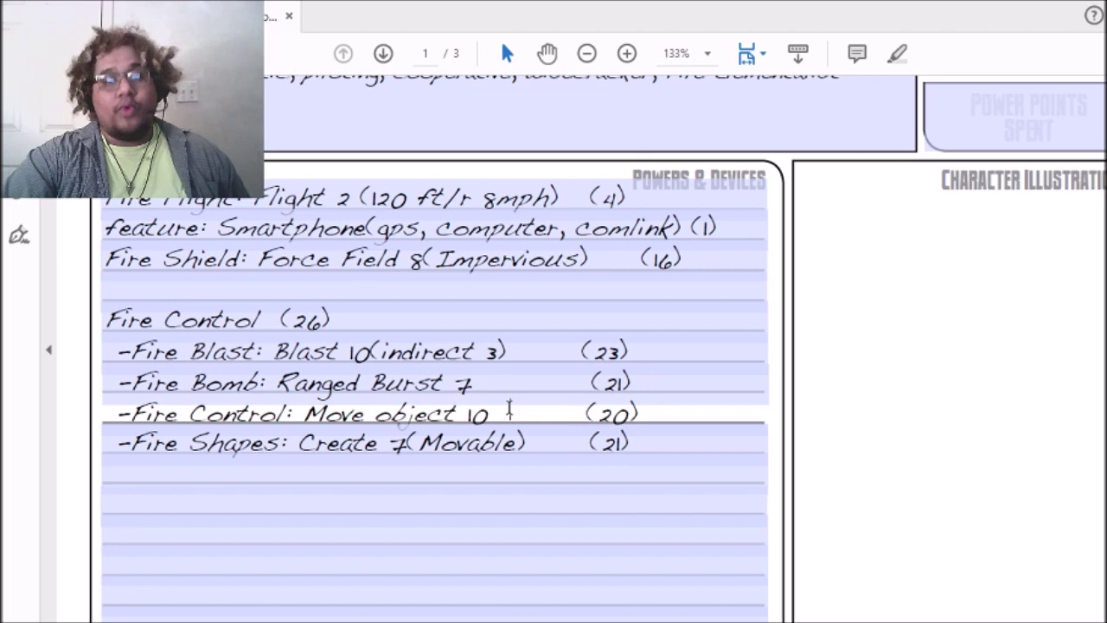
left_click(294, 444)
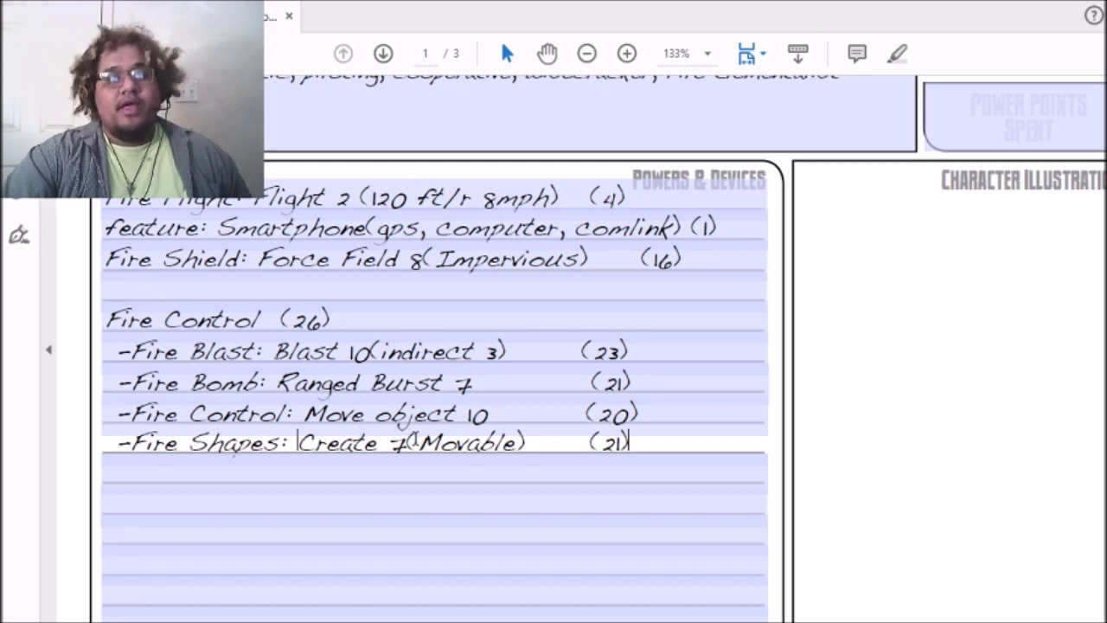
left_click_drag(408, 441, 389, 445)
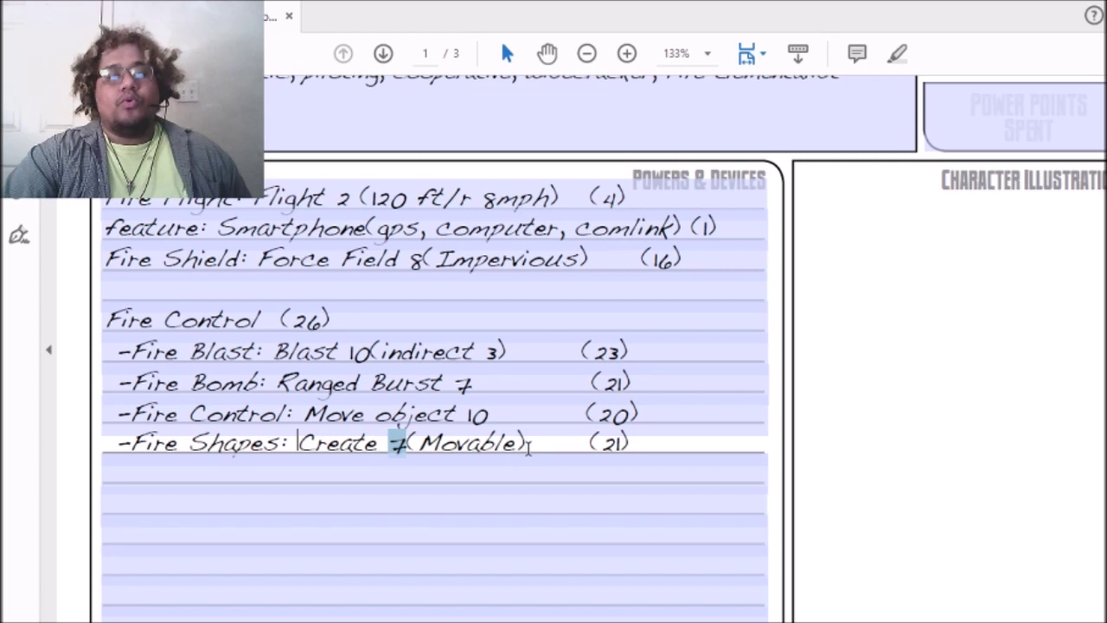
type("7")
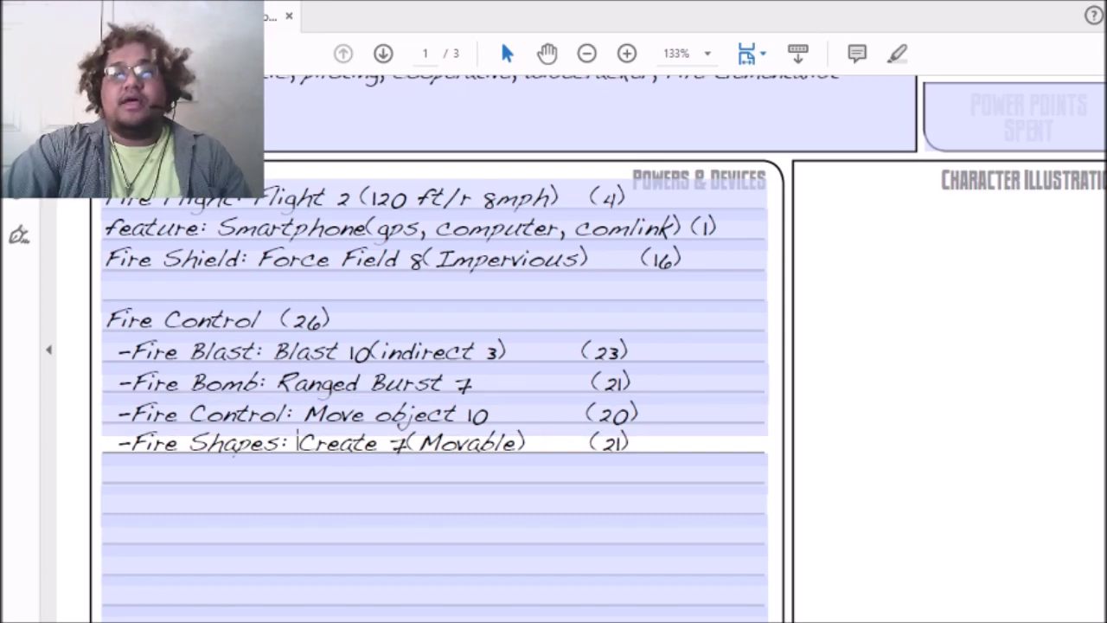
Step: Remove Taunt from the Advantages list on page 2, keeping fearless on that line
scroll(536, 443, "down", 10)
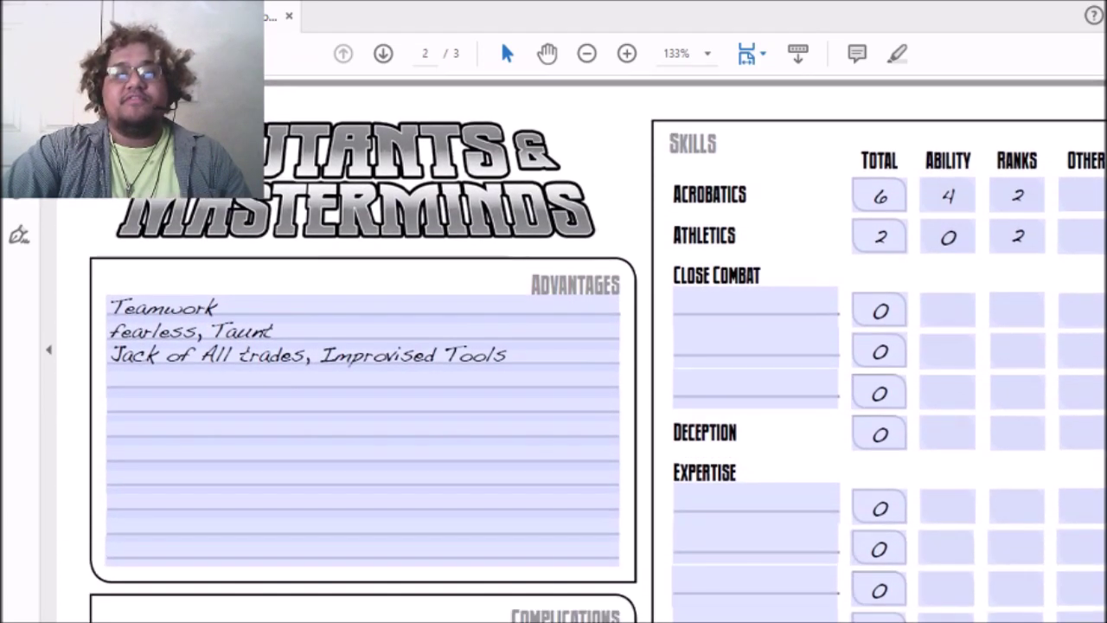
scroll(536, 442, "down", 3)
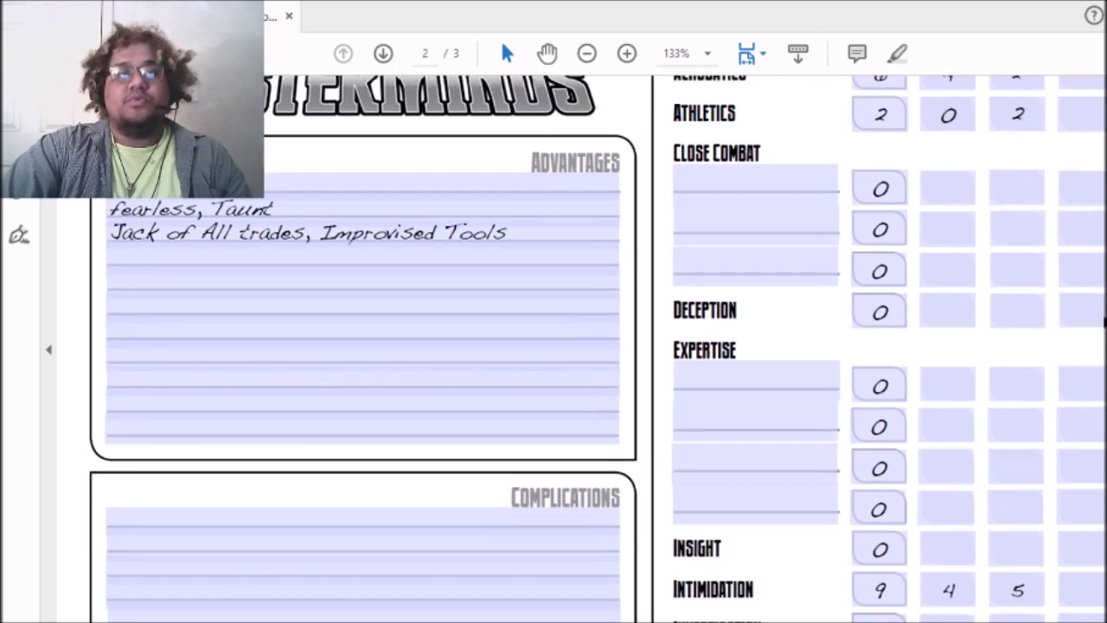
left_click(425, 219)
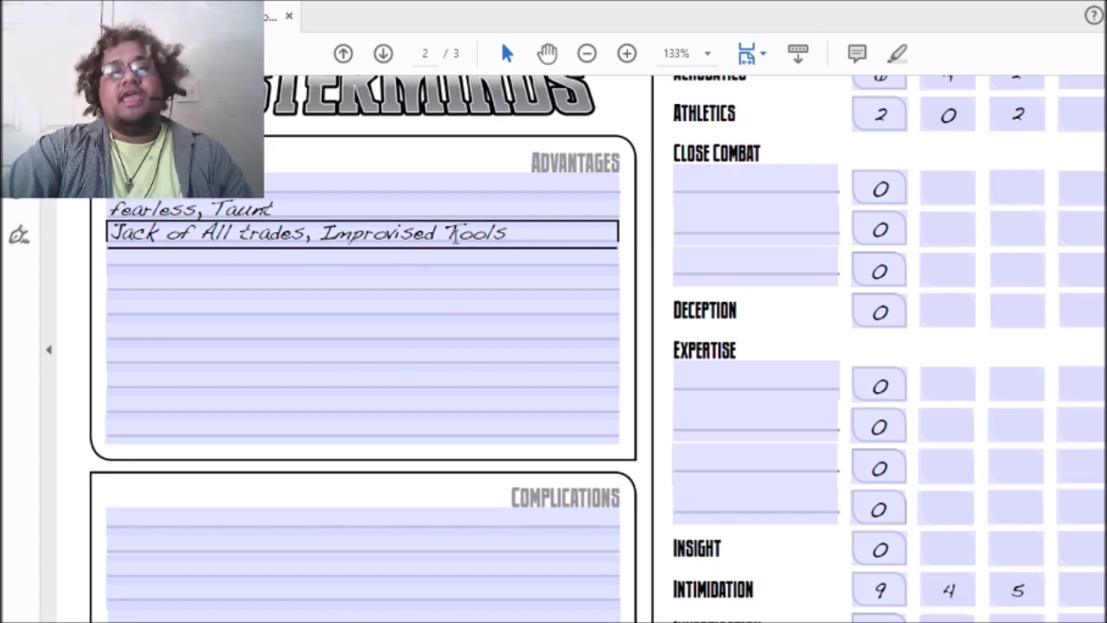
left_click(508, 230)
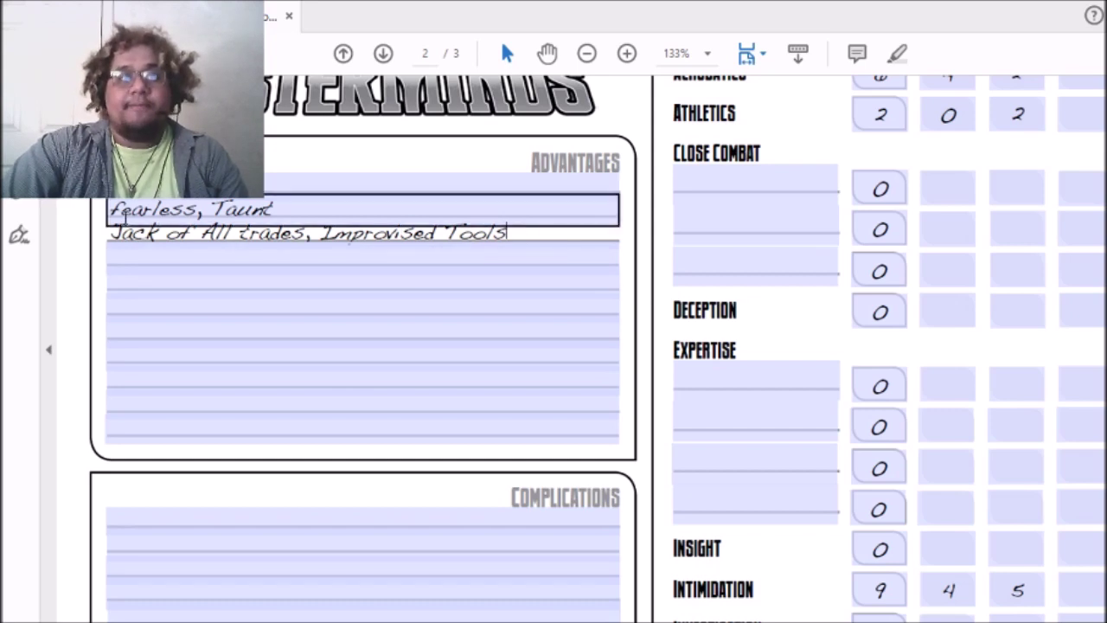
left_click(302, 208)
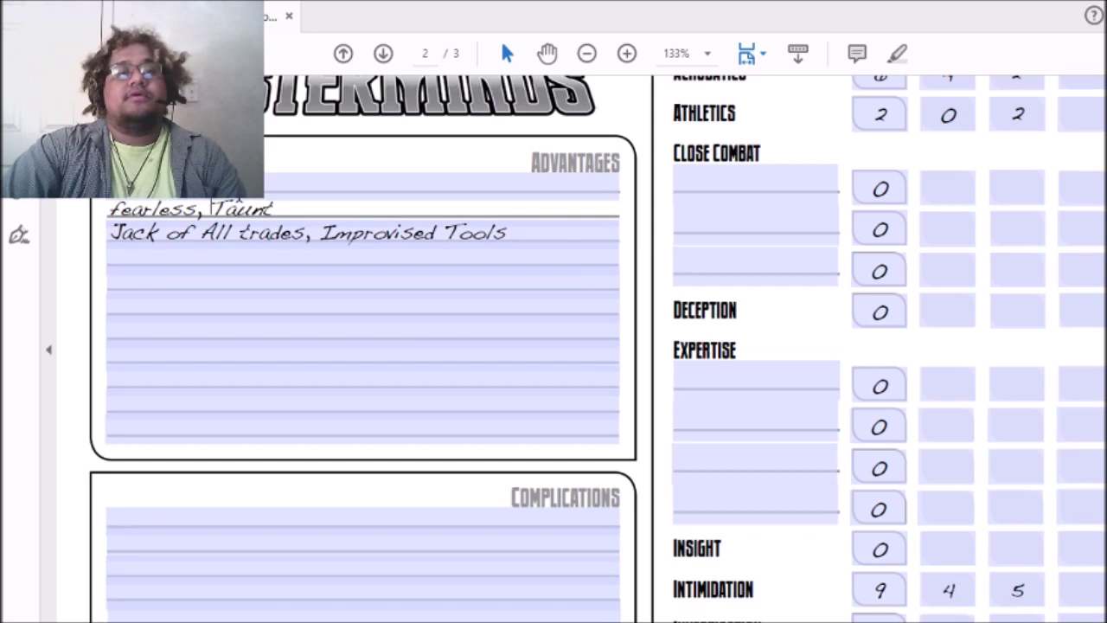
left_click(372, 209)
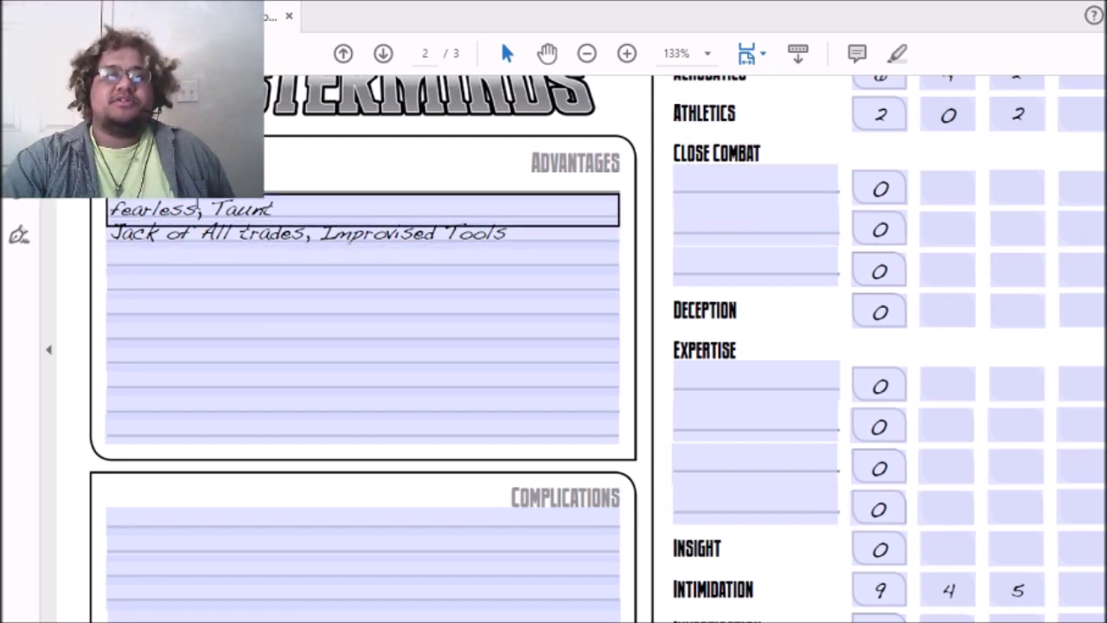
left_click(273, 210)
key("BackSpace")
key("BackSpace")
key("BackSpace")
key("BackSpace")
key("BackSpace")
key("BackSpace")
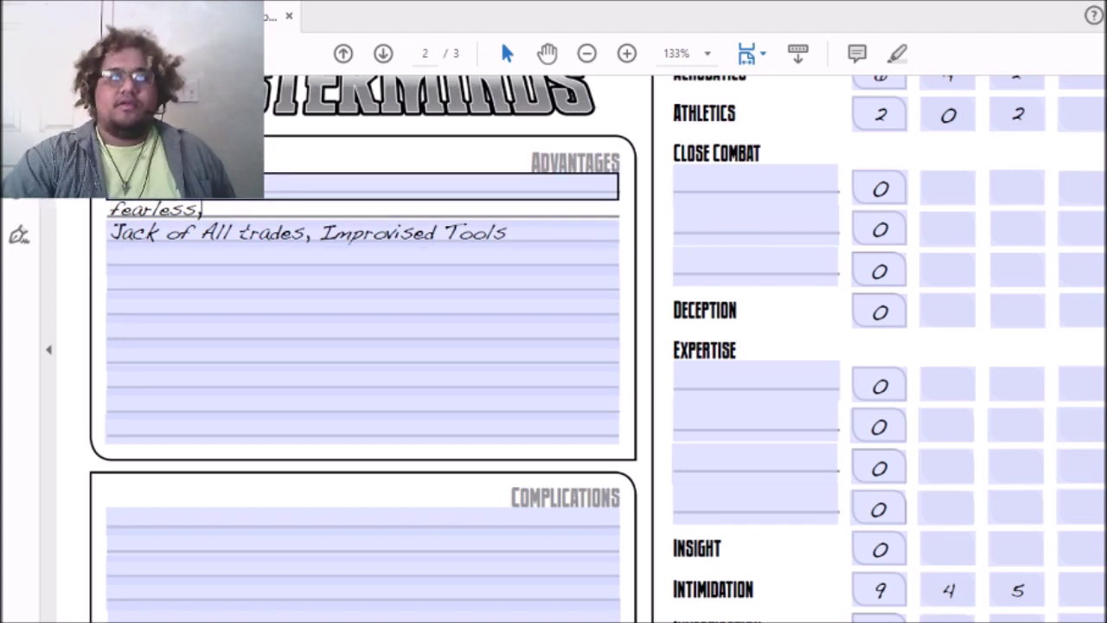
Step: Add Luck 1 after Teamwork in the Advantages list
left_click(293, 160)
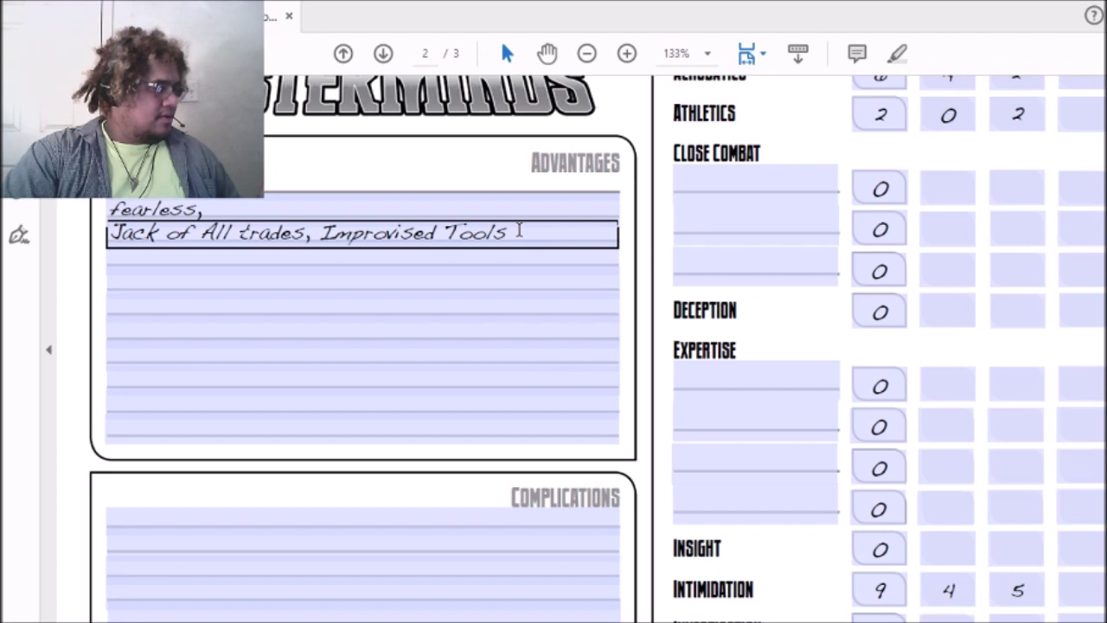
left_click(511, 161)
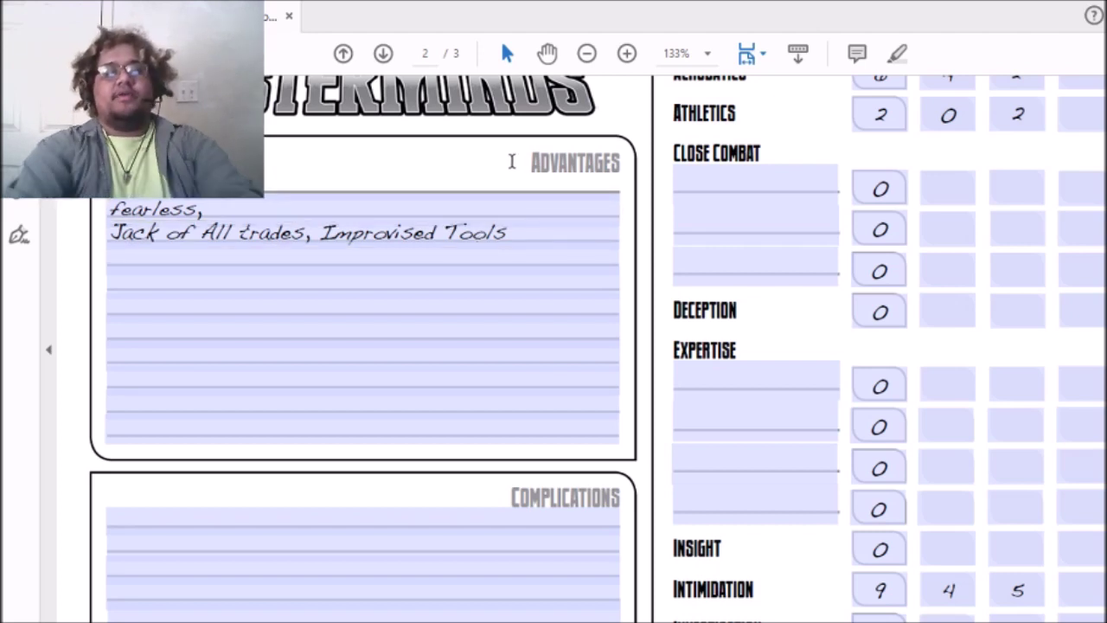
type("ck,")
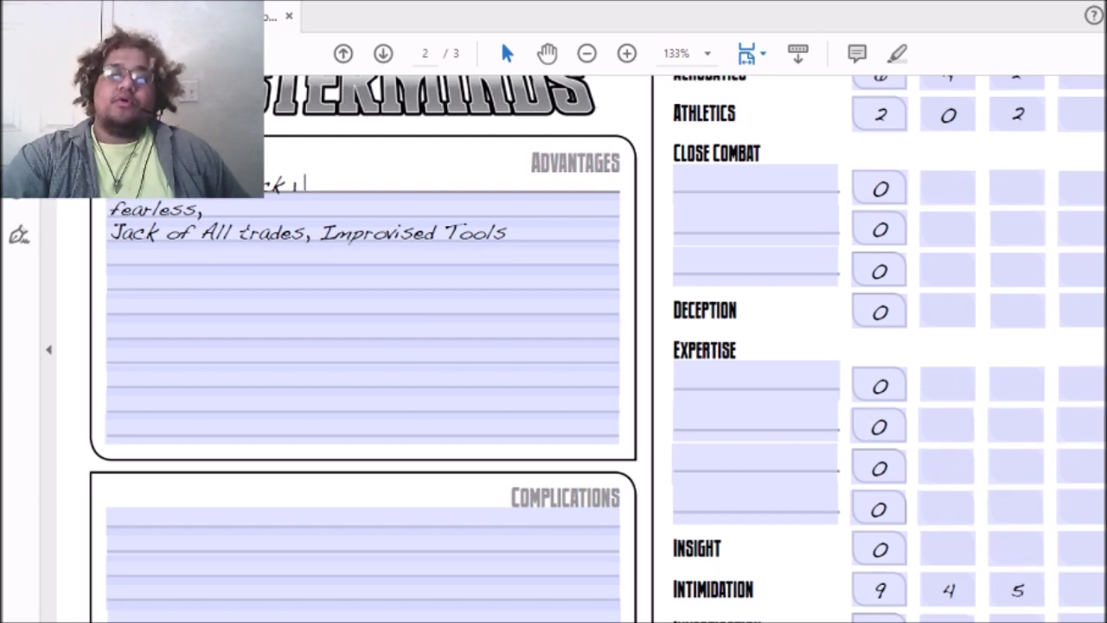
Step: Review the Advantages and Skills on page 2 and the Powers & Devices list, power point totals and Offense entries on page 1
scroll(778, 346, "down", 3)
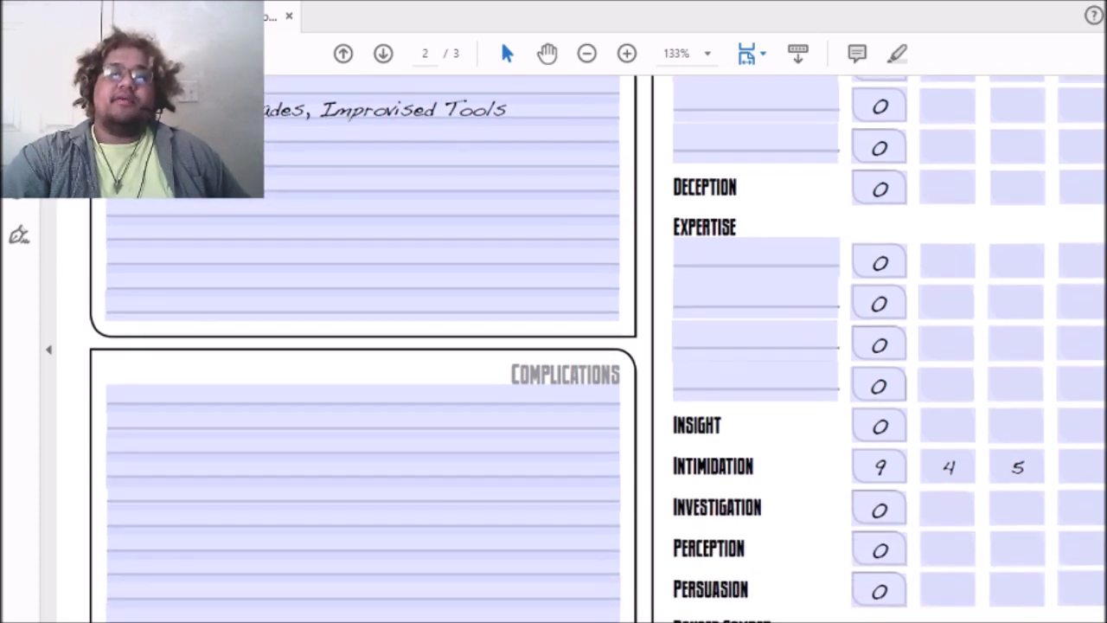
scroll(304, 242, "up", 5)
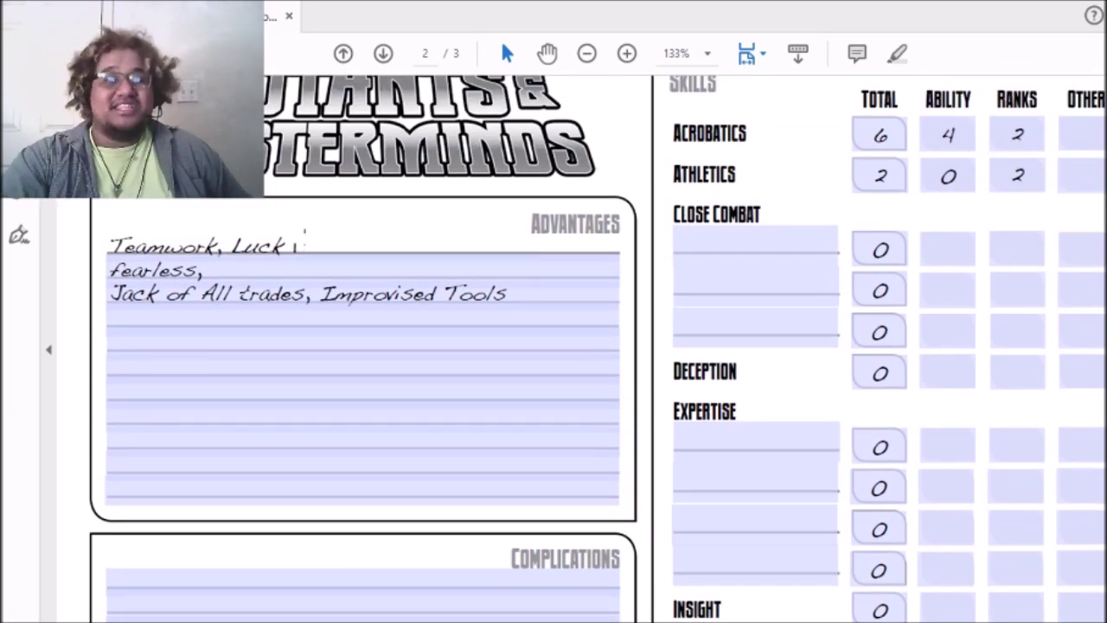
scroll(459, 280, "down", 3)
scroll(459, 280, "up", 4)
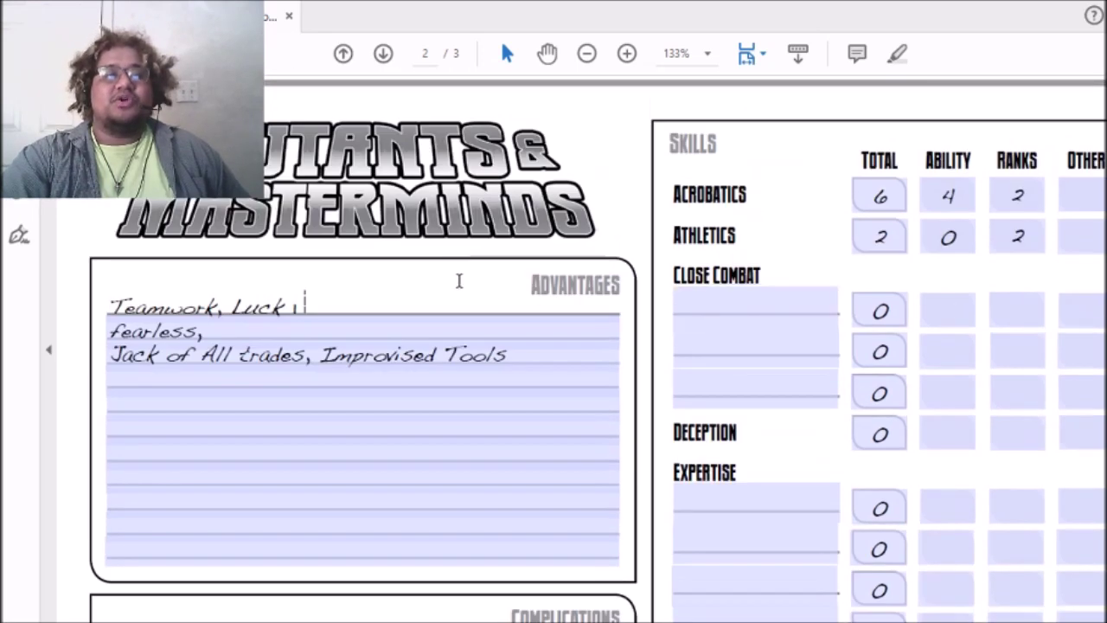
scroll(1022, 260, "down", 3)
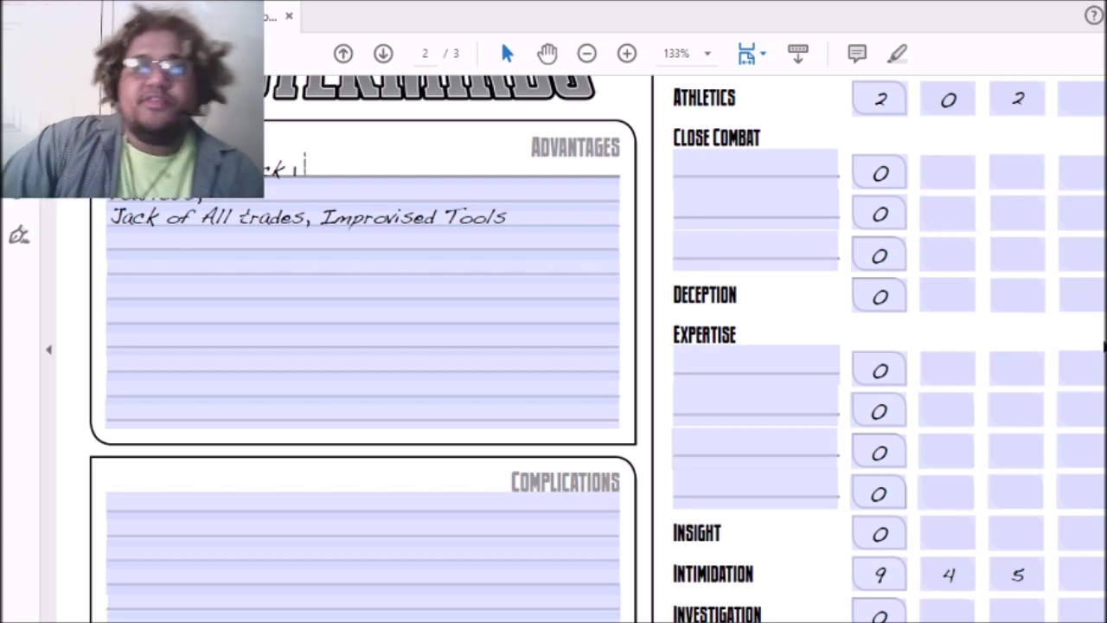
scroll(553, 346, "up", 2)
scroll(553, 346, "down", 10)
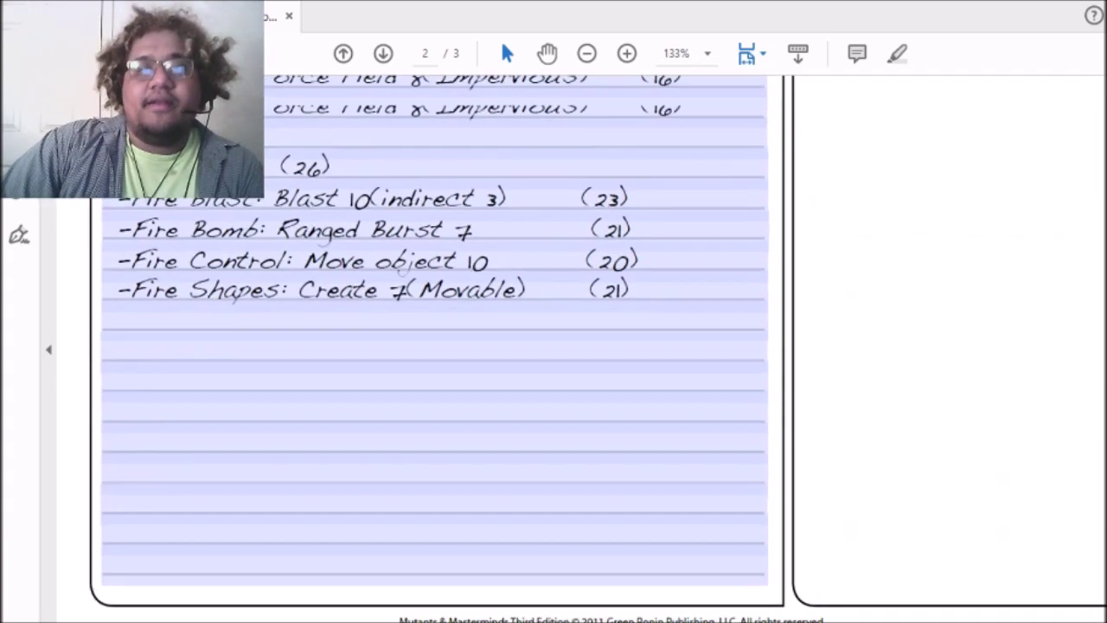
scroll(554, 345, "up", 3)
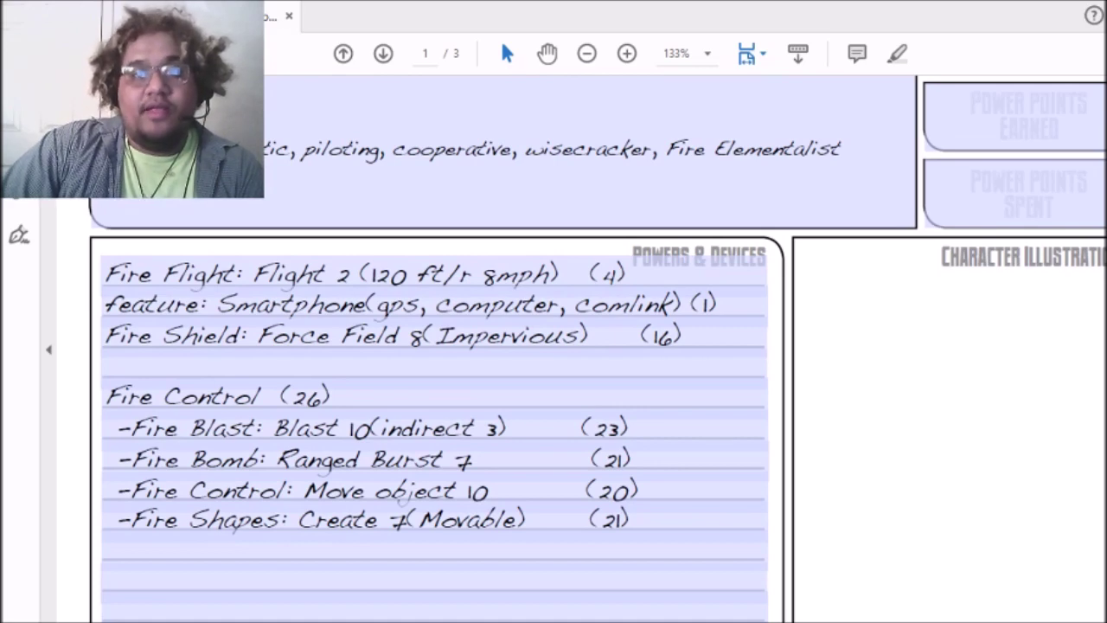
scroll(554, 346, "up", 8)
scroll(554, 346, "down", 1)
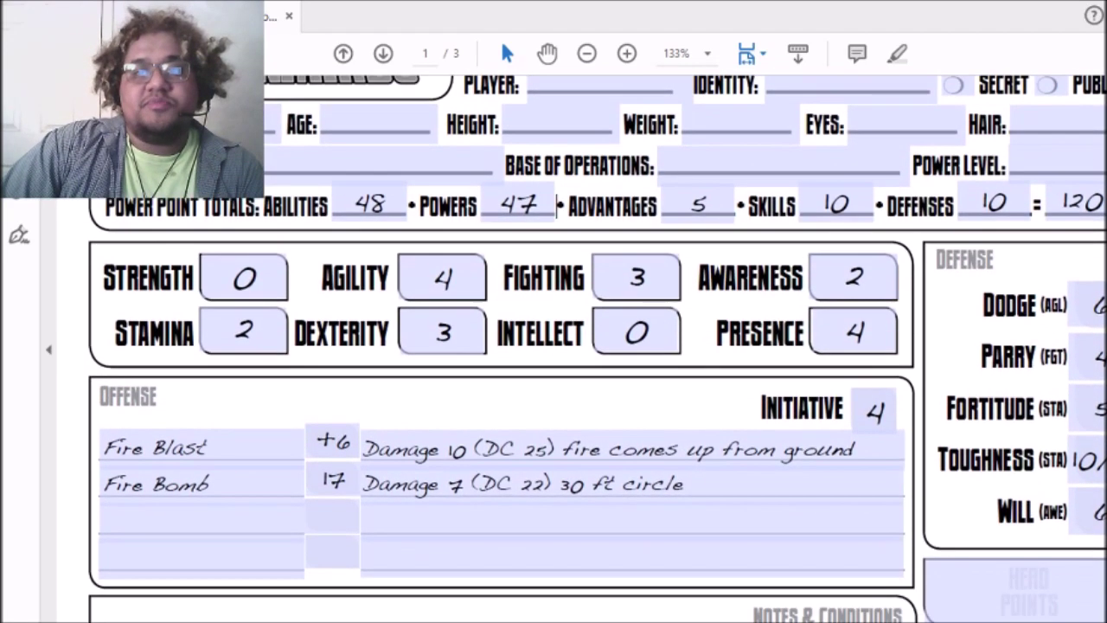
scroll(553, 346, "down", 1)
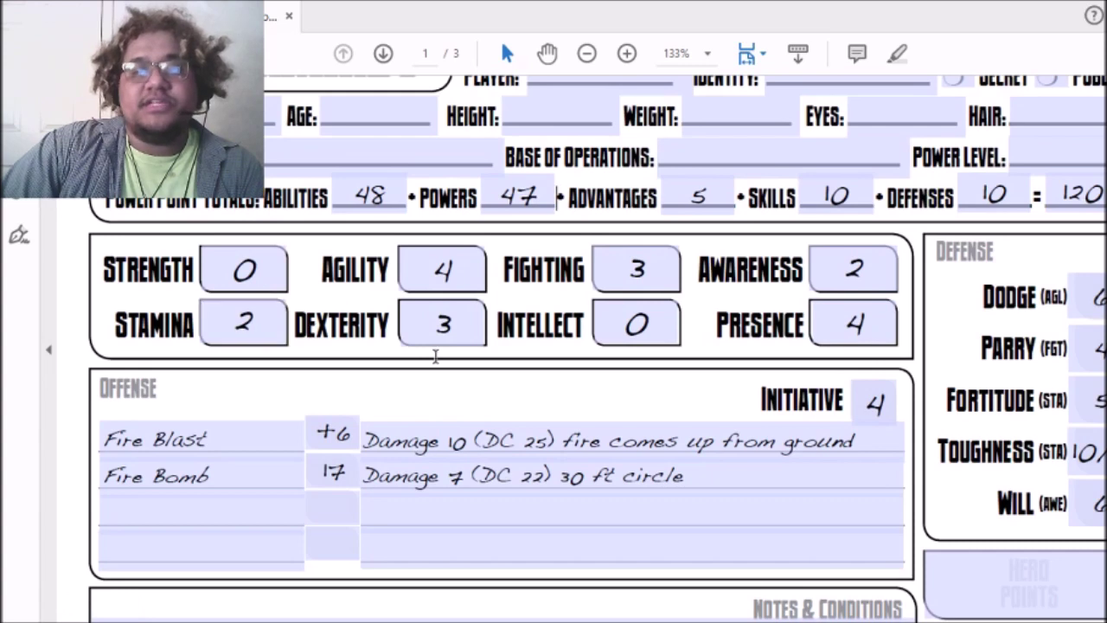